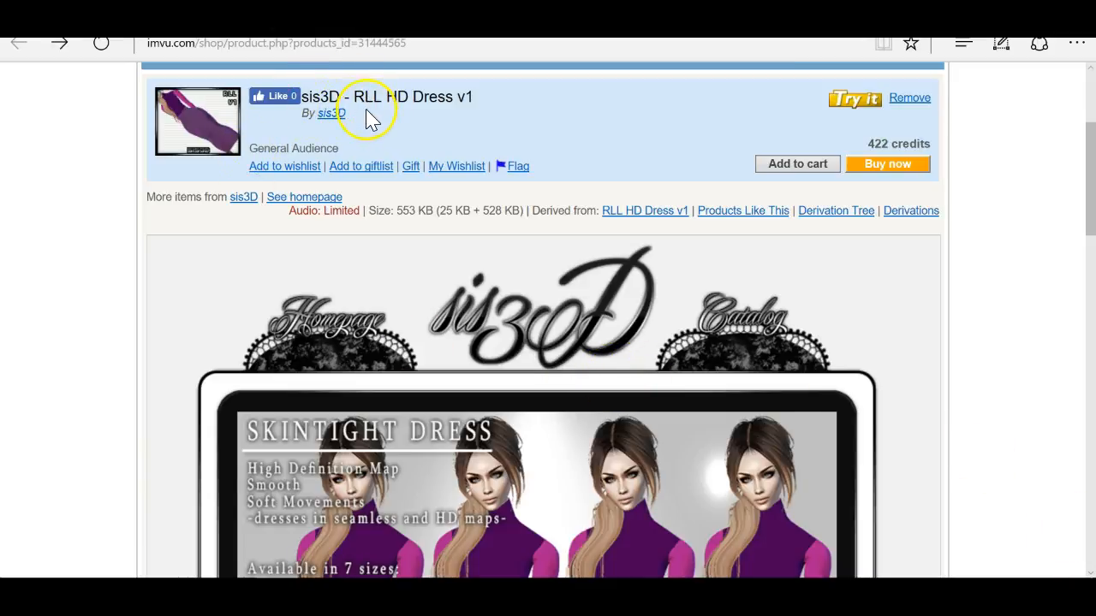
Step: Scroll the sis3D RLL HD Dress v1 product page to the scrolling texture-map strip
scroll(428, 249, "down", 3)
scroll(455, 347, "up", 4)
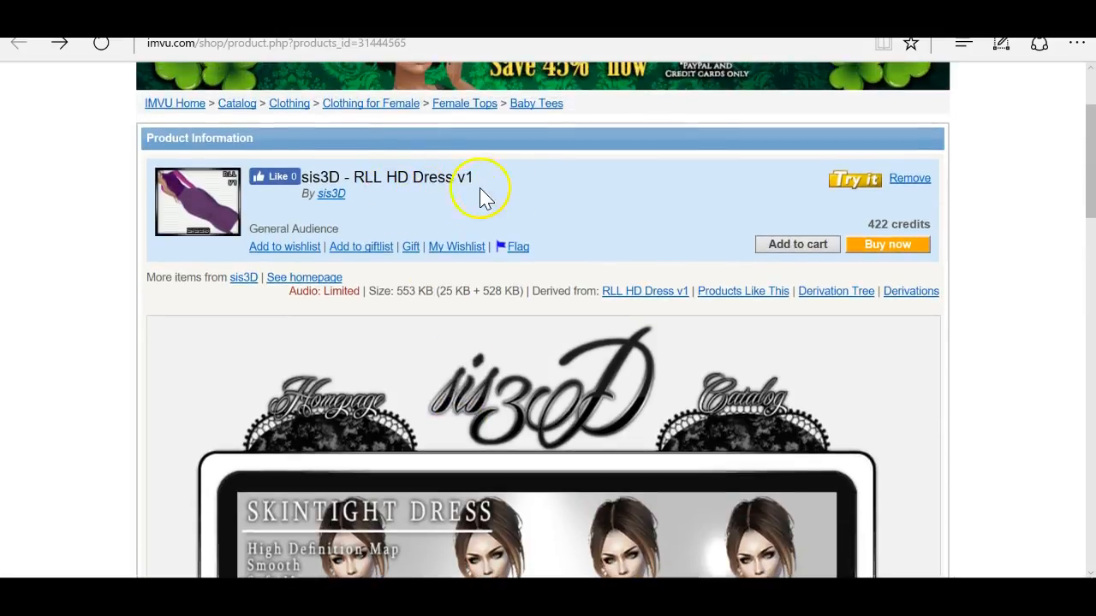
scroll(472, 324, "down", 10)
scroll(473, 343, "up", 4)
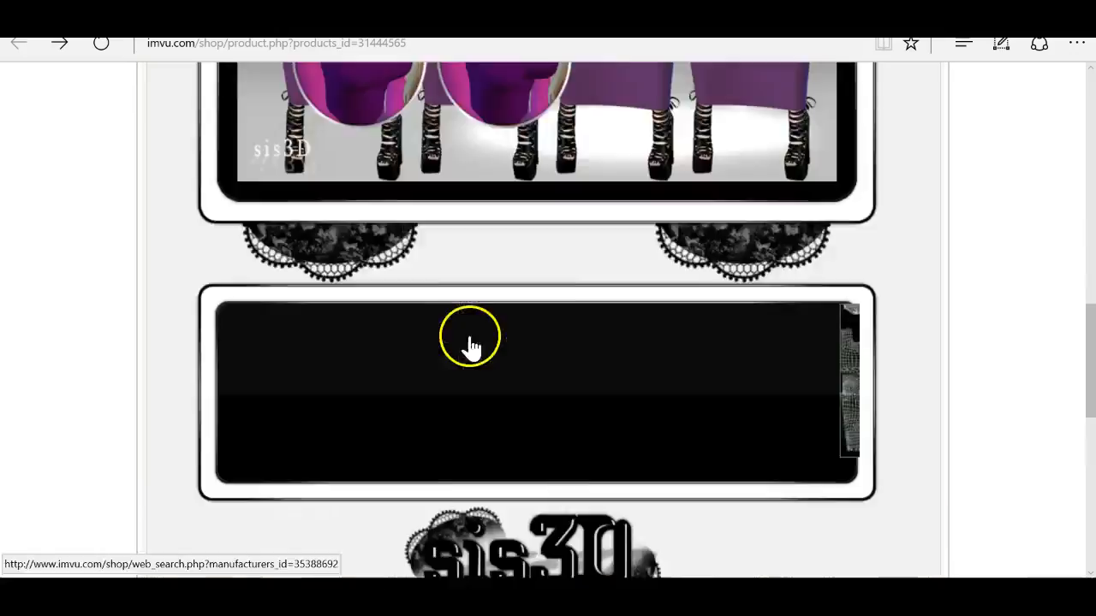
scroll(471, 343, "up", 2)
scroll(472, 342, "down", 2)
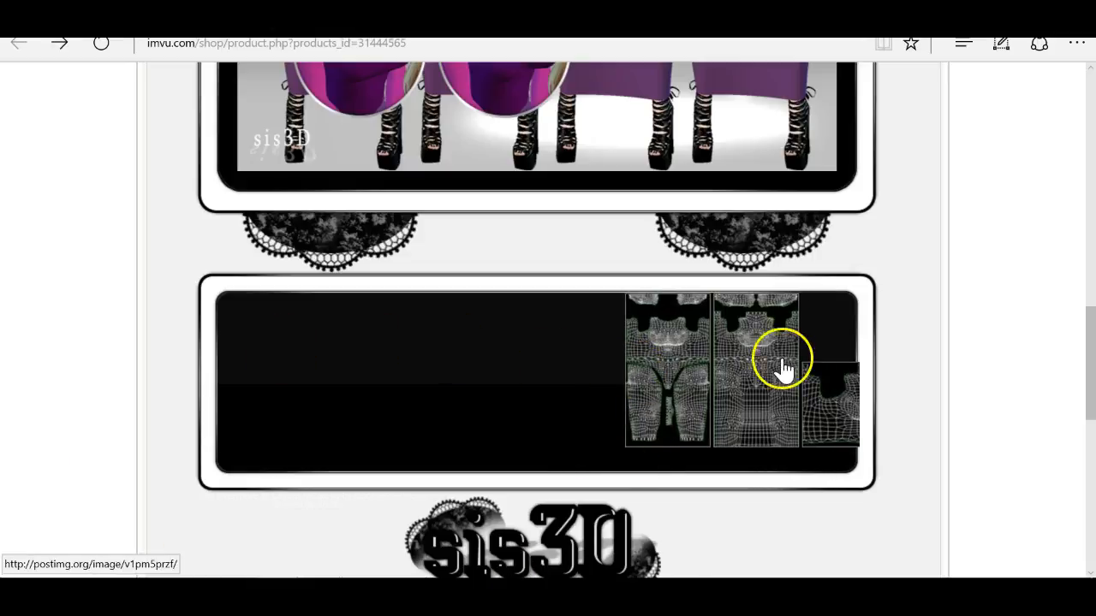
scroll(761, 433, "up", 3)
scroll(766, 441, "up", 1)
scroll(760, 447, "down", 3)
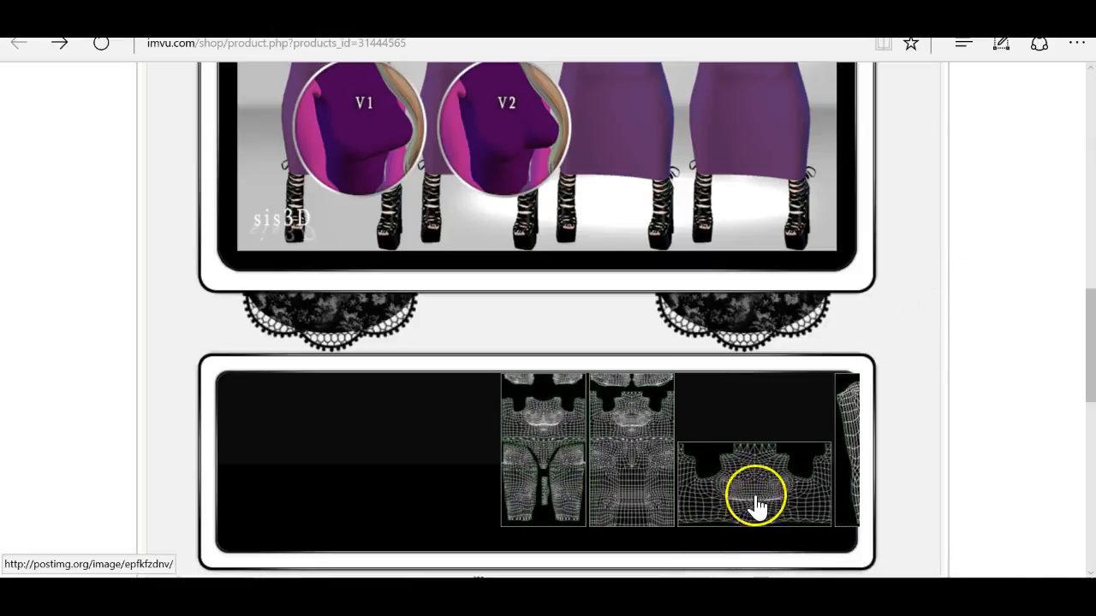
left_click(784, 499)
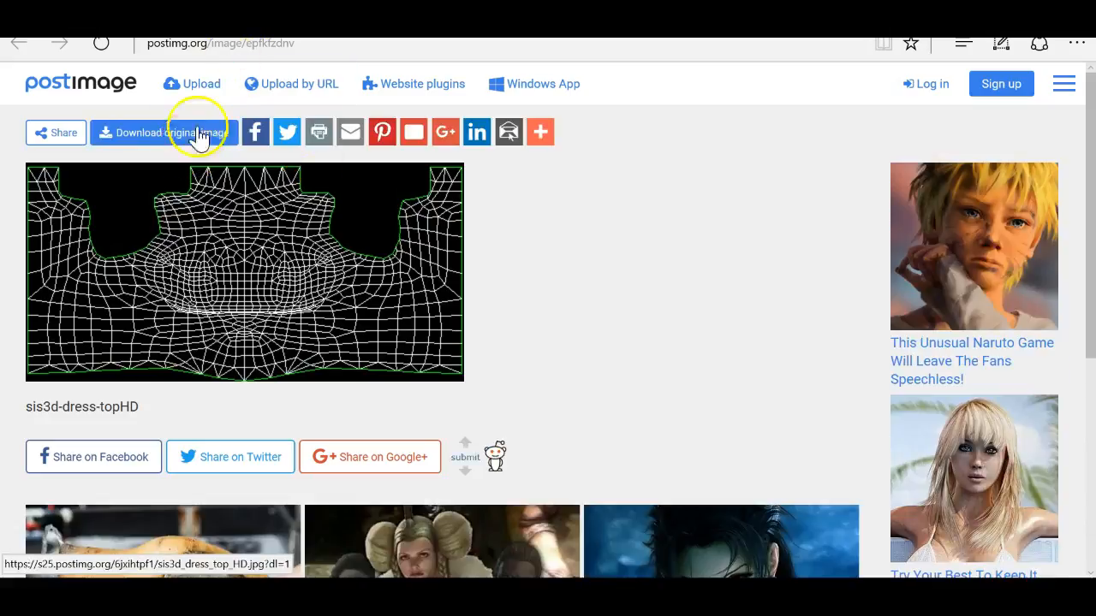
left_click(129, 12)
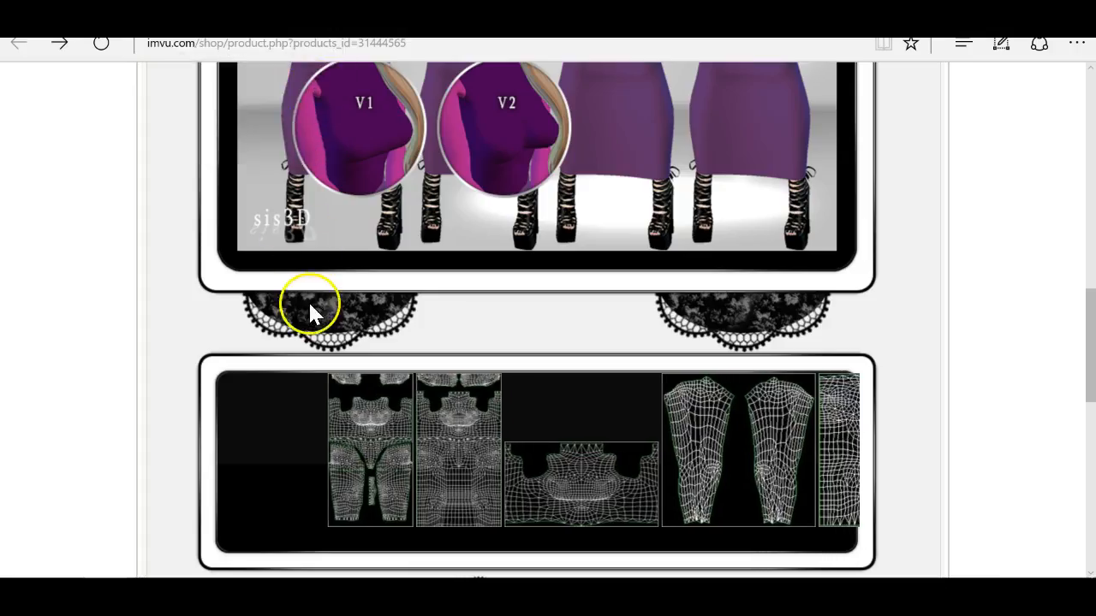
left_click(692, 462)
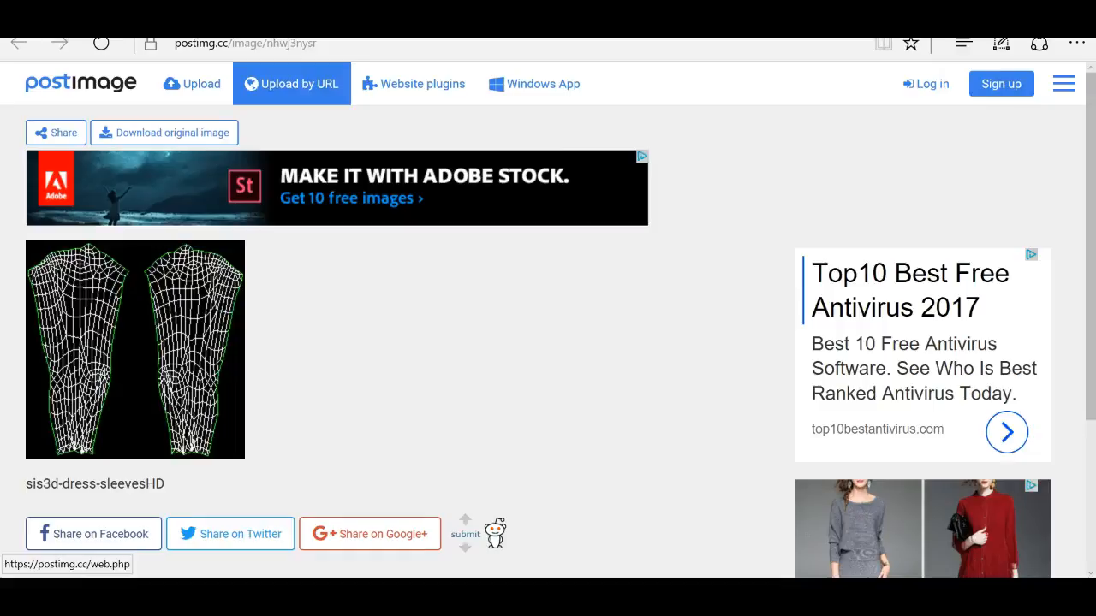
left_click(162, 12)
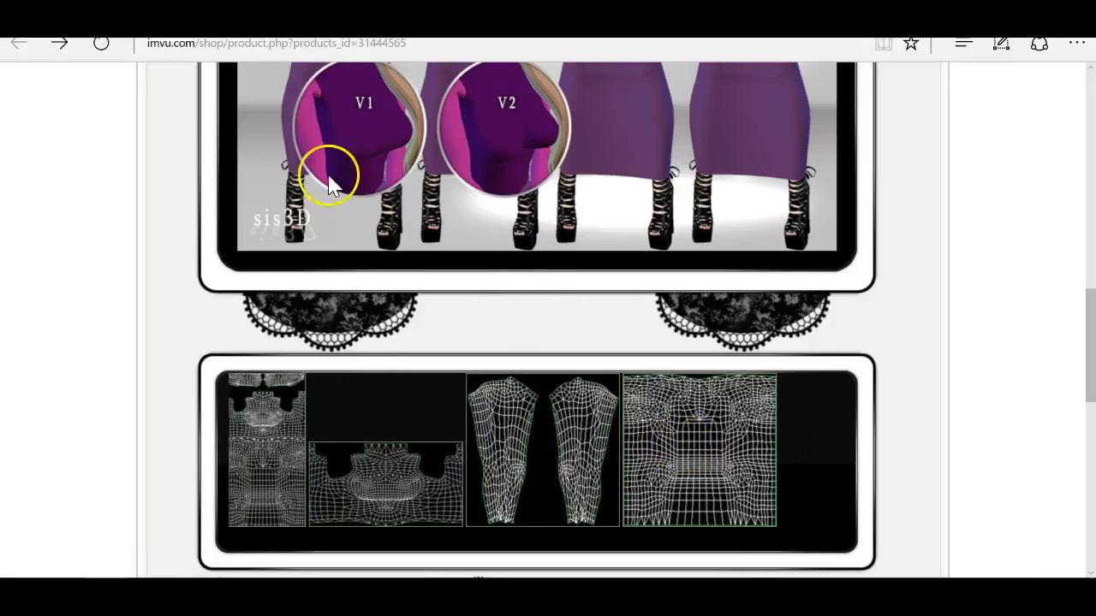
left_click(670, 457)
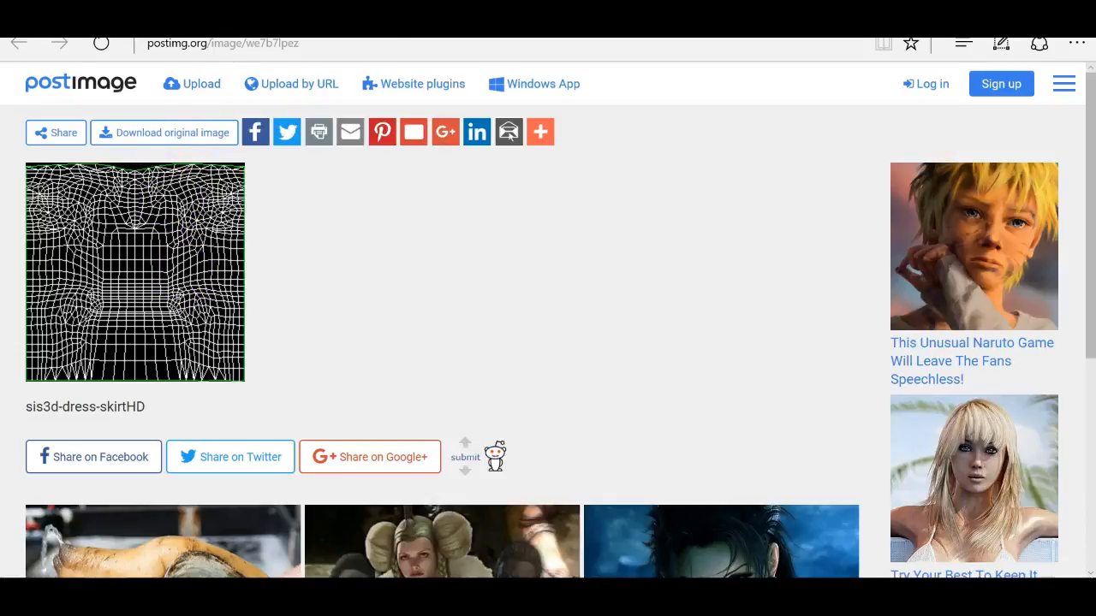
key("alt+Left")
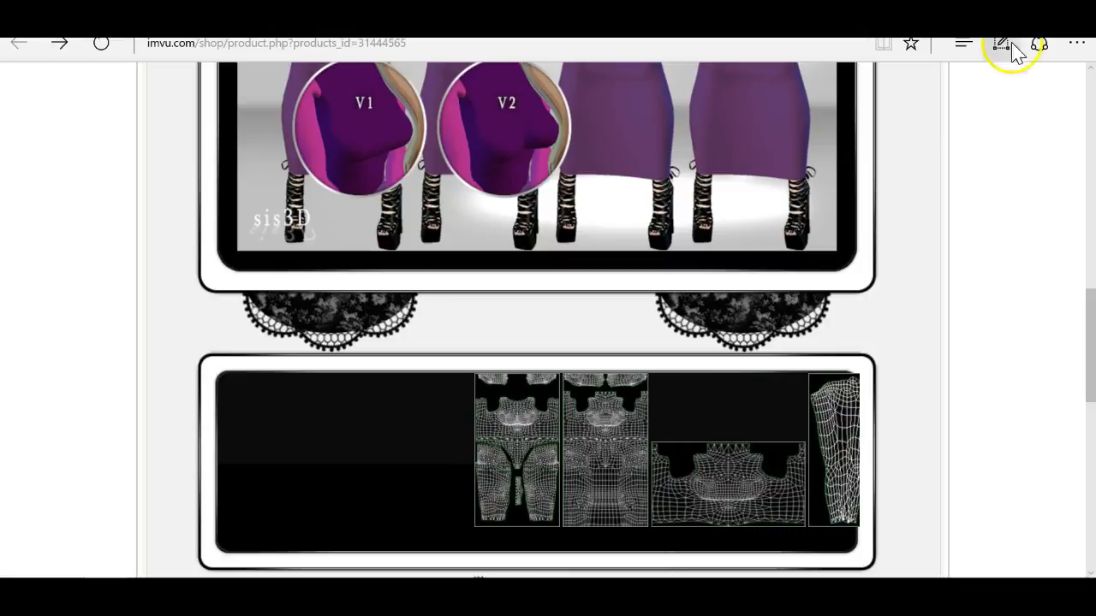
scroll(702, 433, "down", 15)
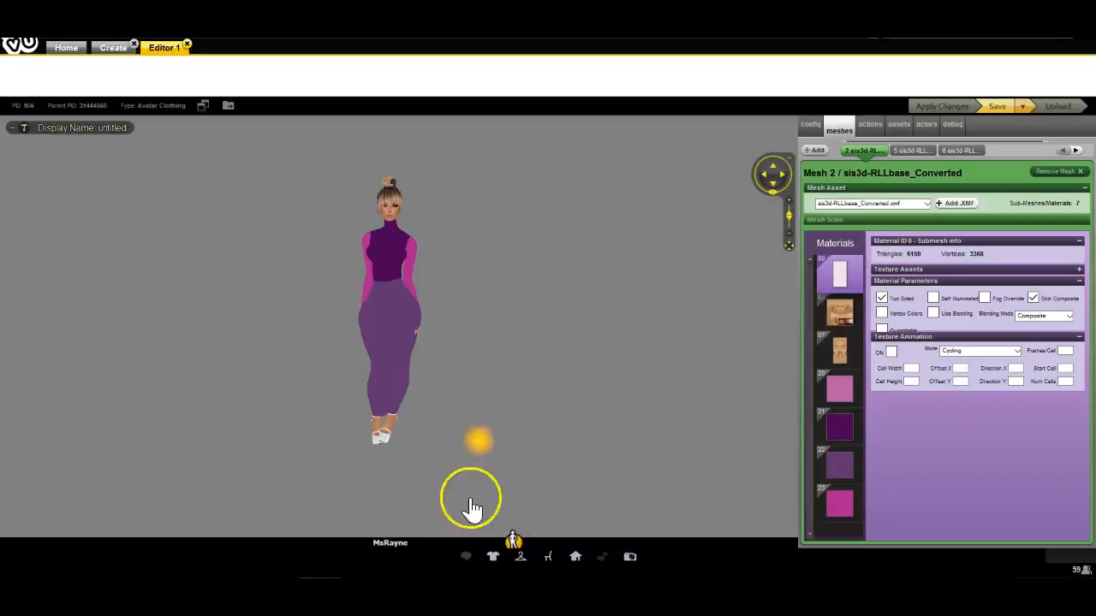
Step: Orbit and zoom around the avatar to look over the dress in the IMVU editor
scroll(555, 471, "up", 5)
left_click_drag(555, 466, 484, 482)
scroll(457, 491, "down", 5)
scroll(457, 492, "up", 5)
scroll(457, 485, "down", 5)
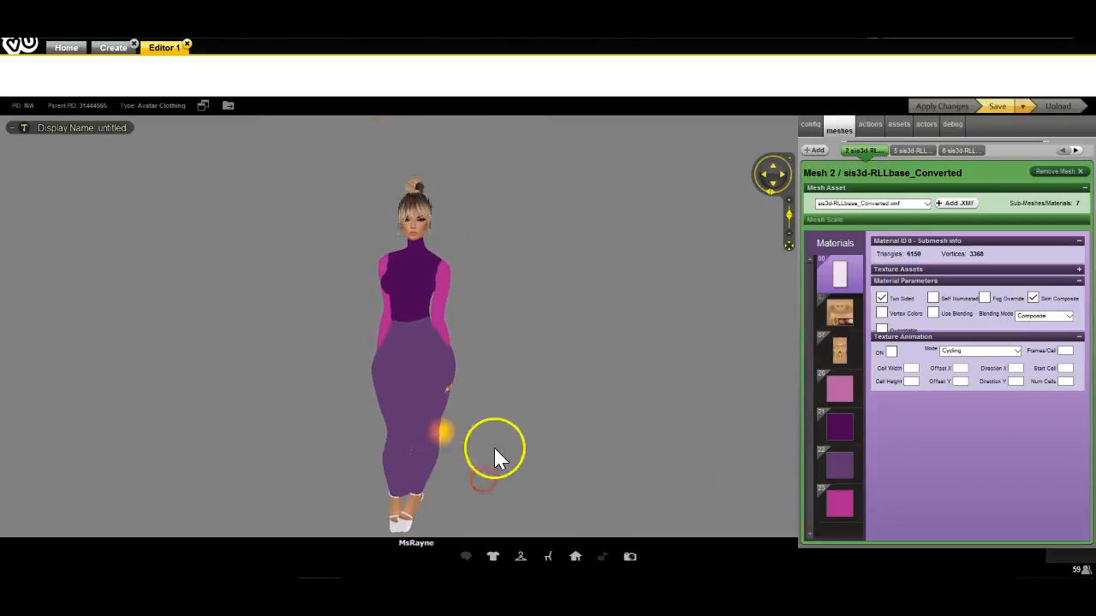
scroll(521, 436, "up", 3)
scroll(516, 438, "down", 3)
scroll(517, 436, "down", 2)
scroll(512, 439, "up", 2)
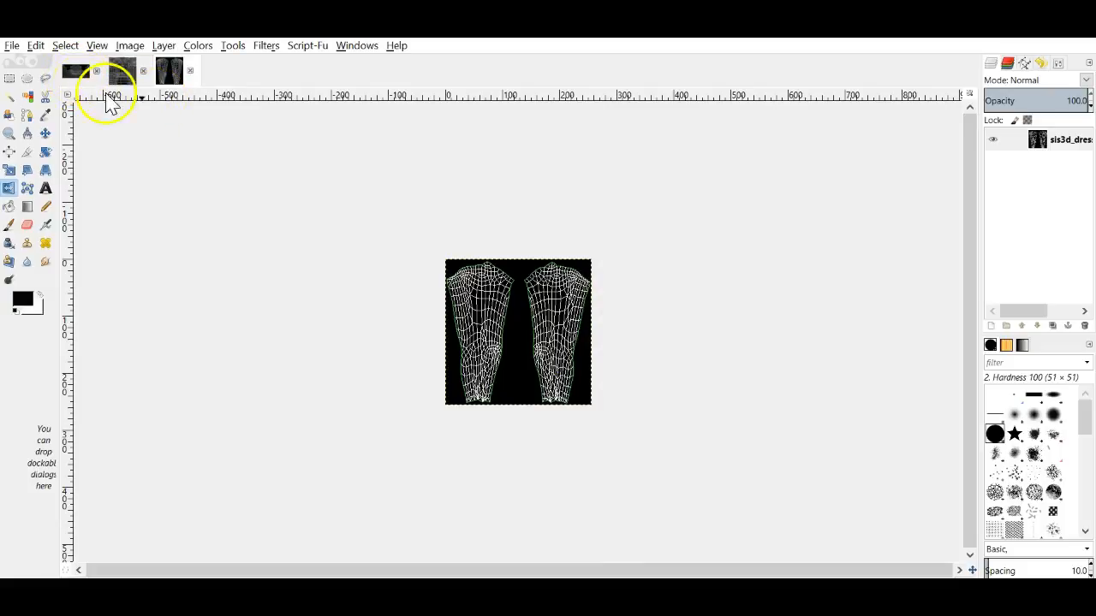
Step: On the dress top texture, add a 512x256 'black background' layer, fill it black, and hide it
left_click(75, 71)
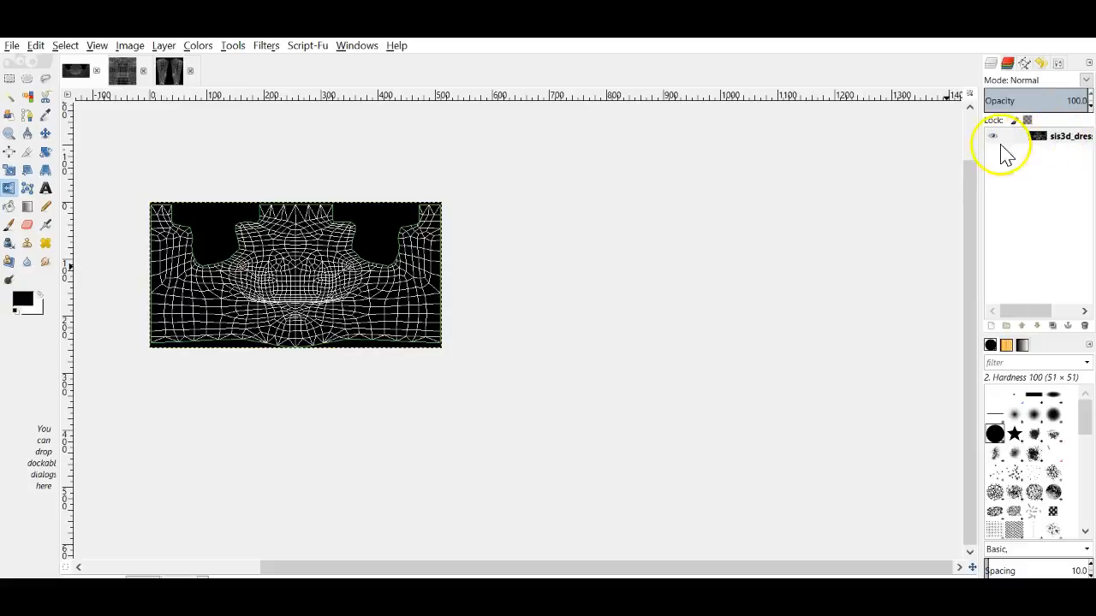
left_click(990, 326)
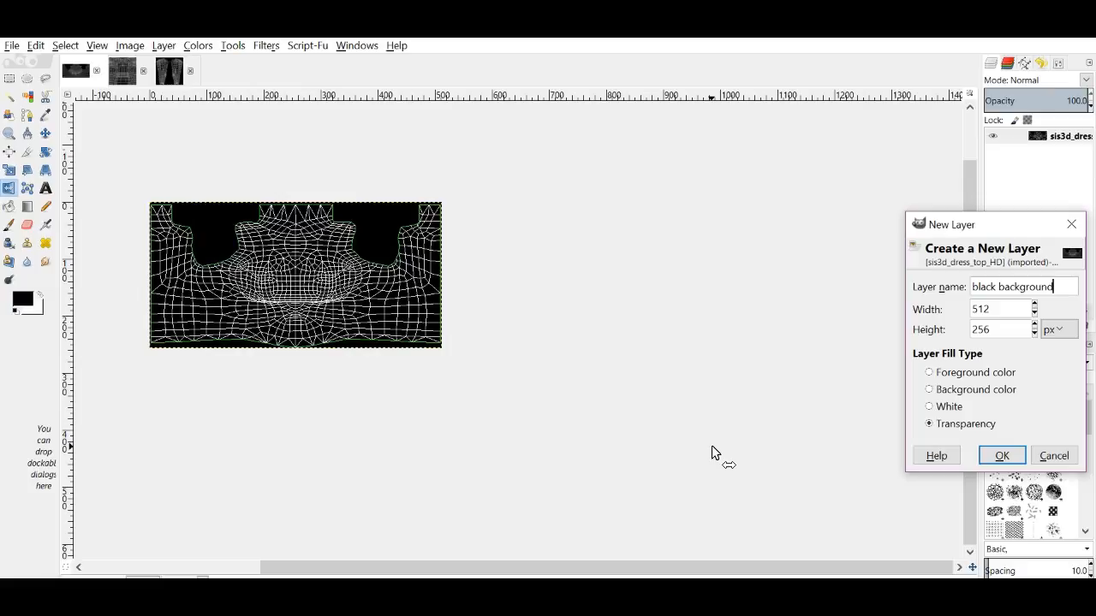
key("Return")
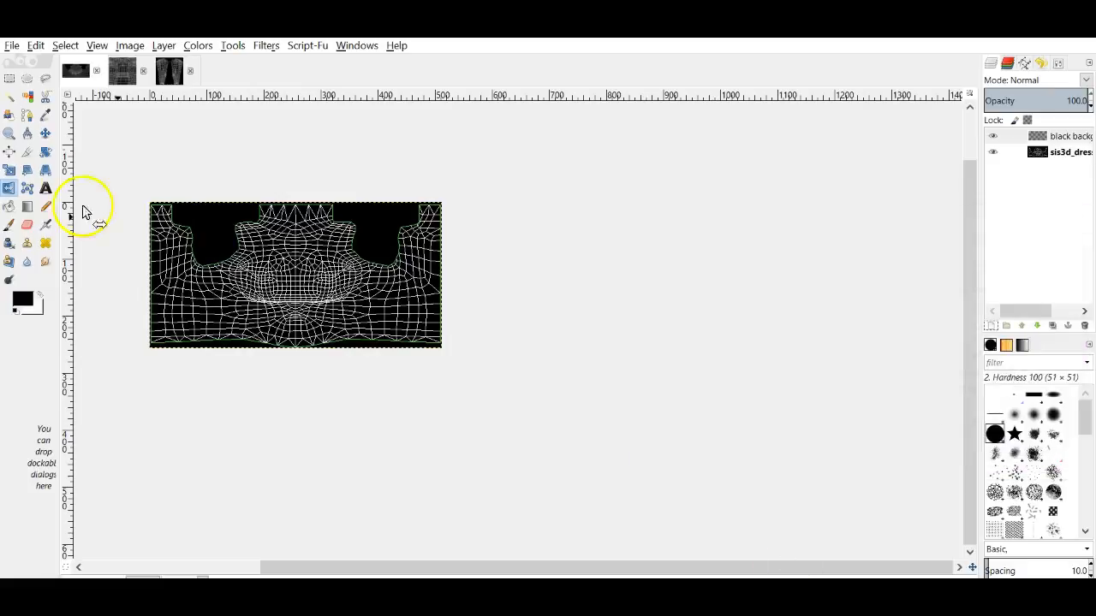
left_click(9, 207)
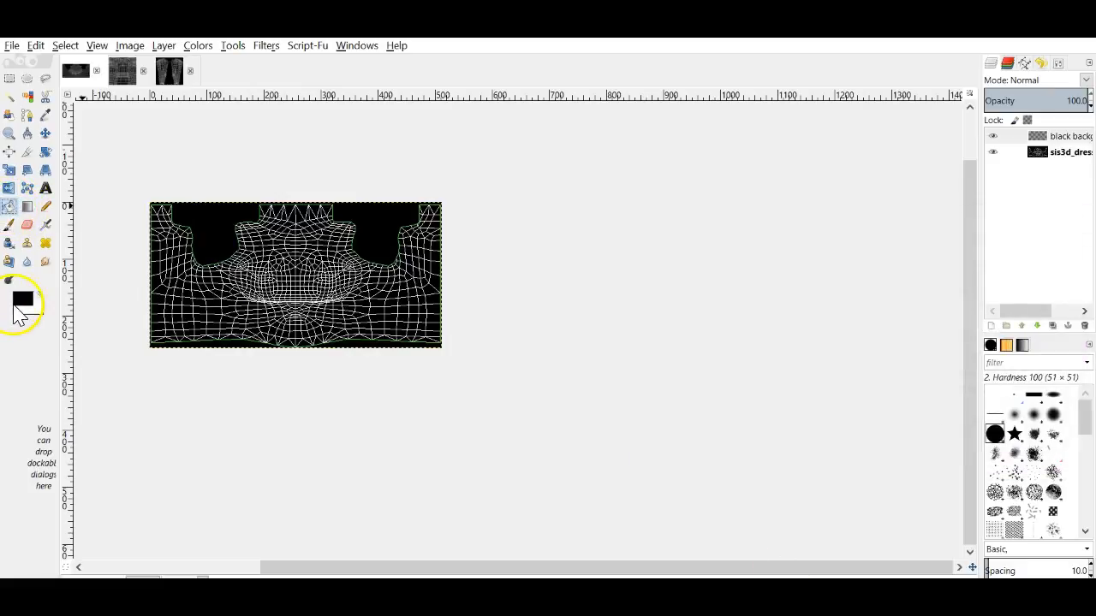
left_click(179, 297)
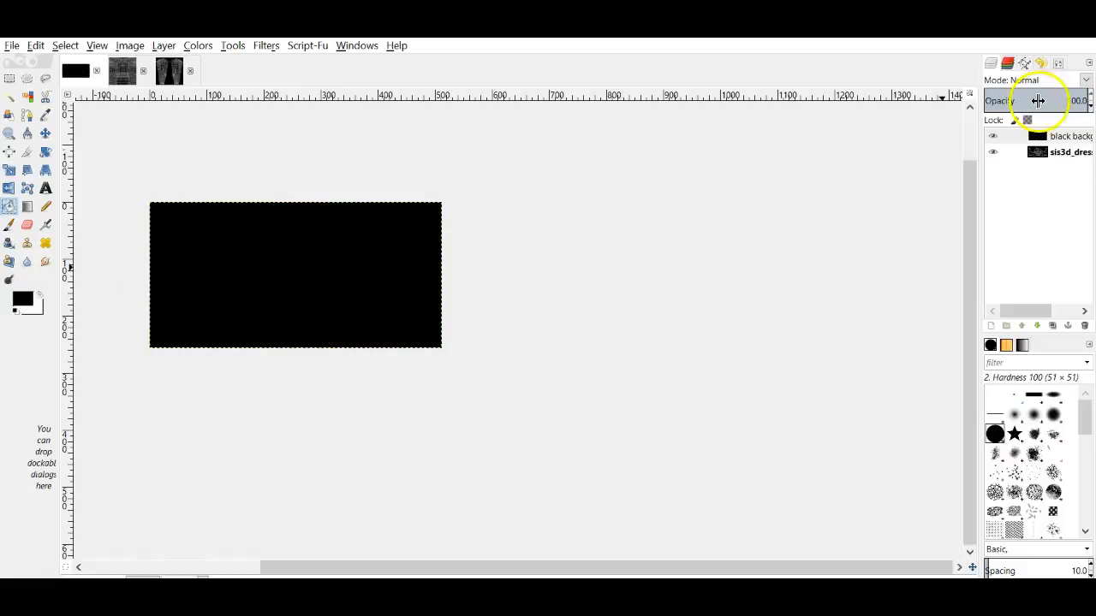
left_click(992, 137)
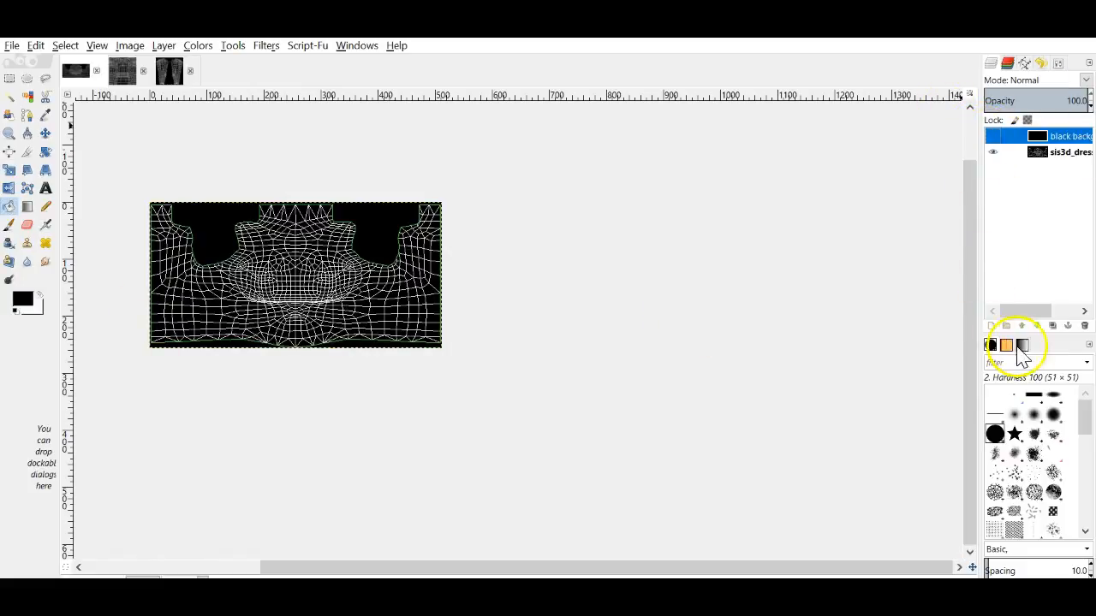
Step: Add another transparent layer and rename it 'neckline'
left_click(991, 328)
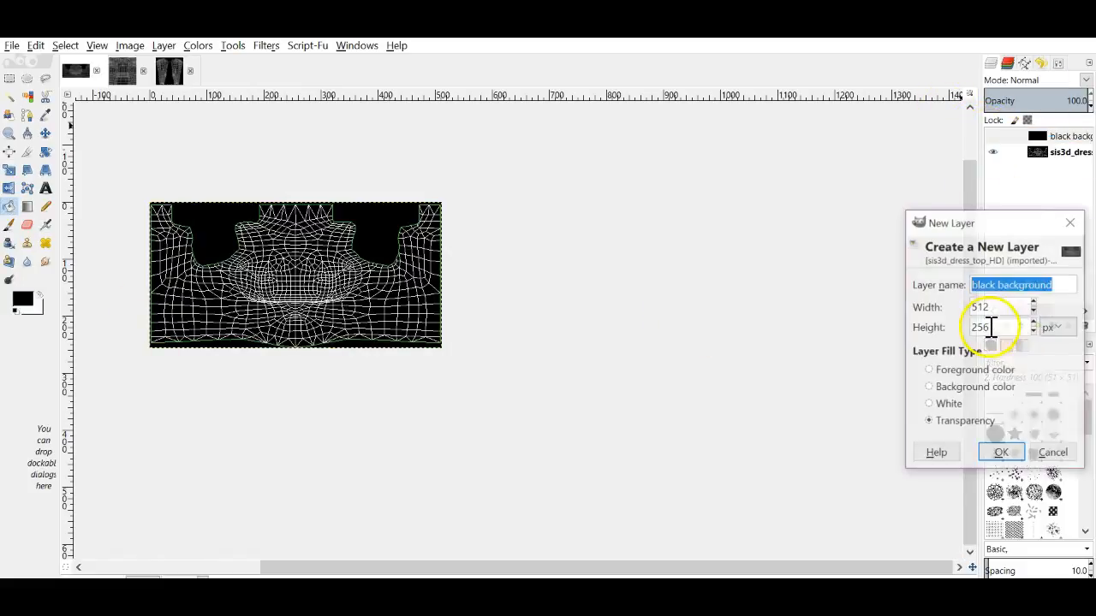
left_click(1004, 454)
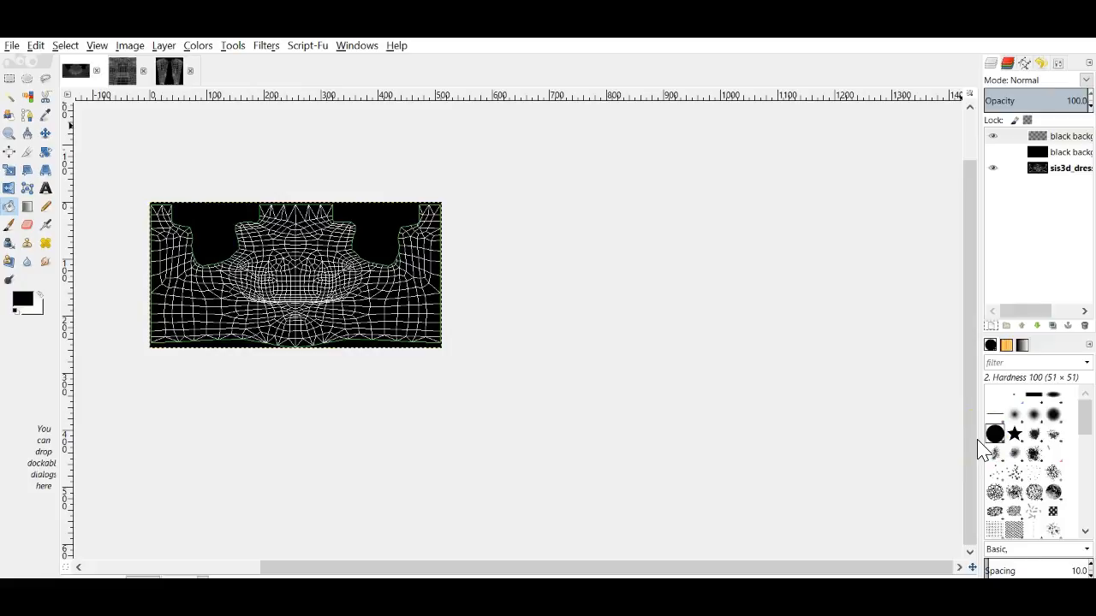
right_click(1060, 141)
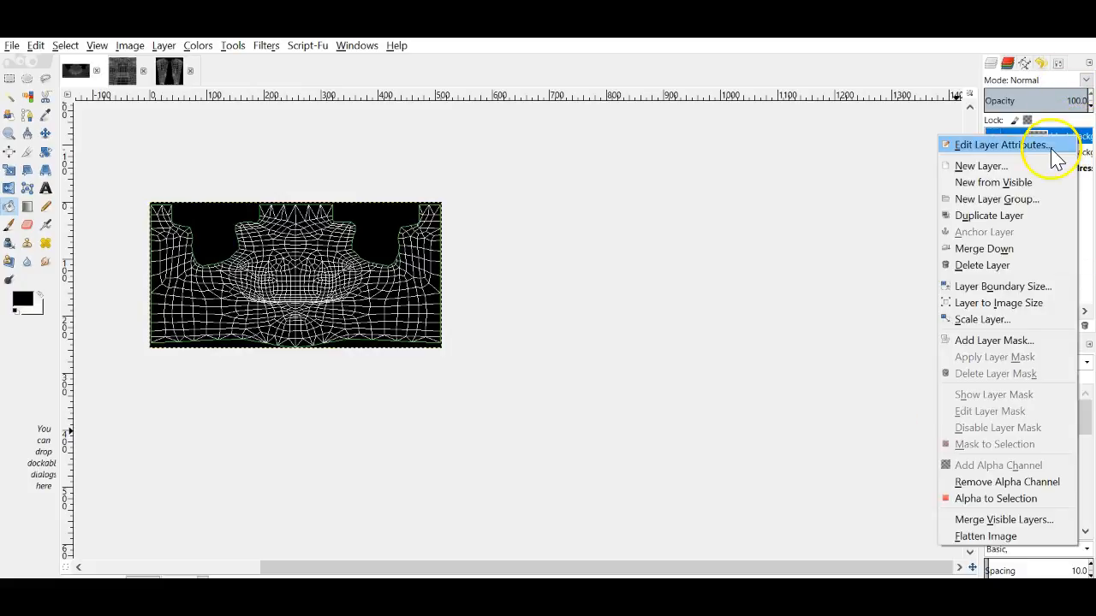
left_click(1061, 145)
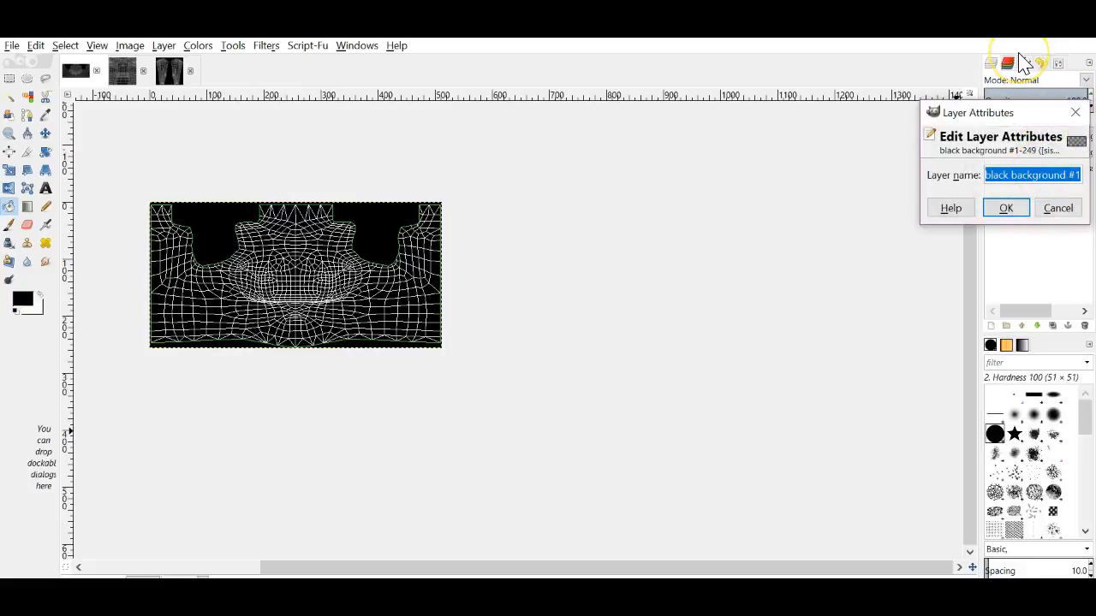
type("neckline")
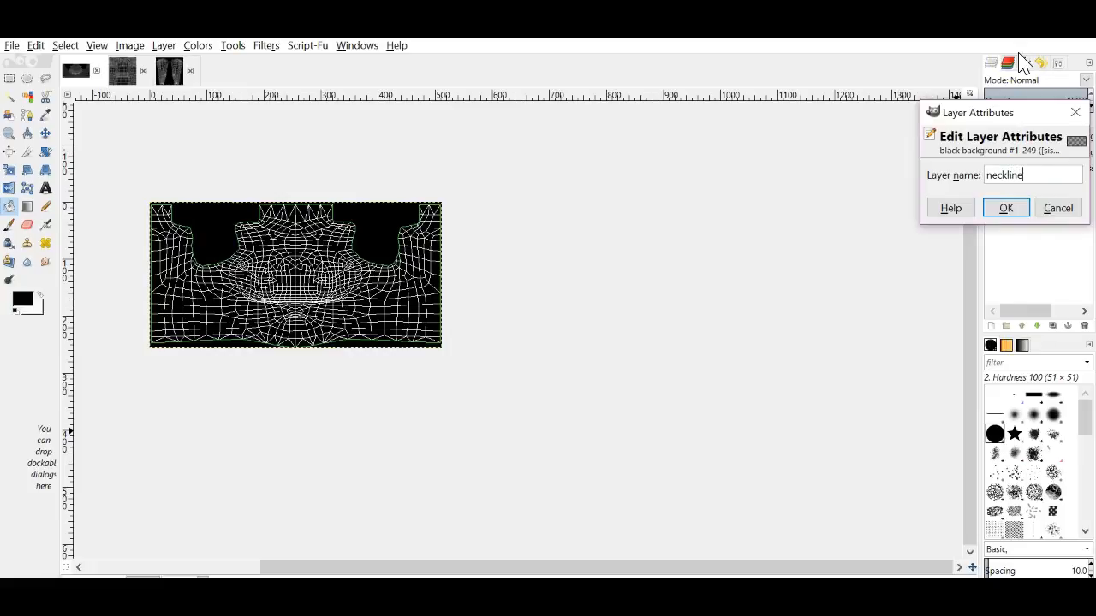
key("Return")
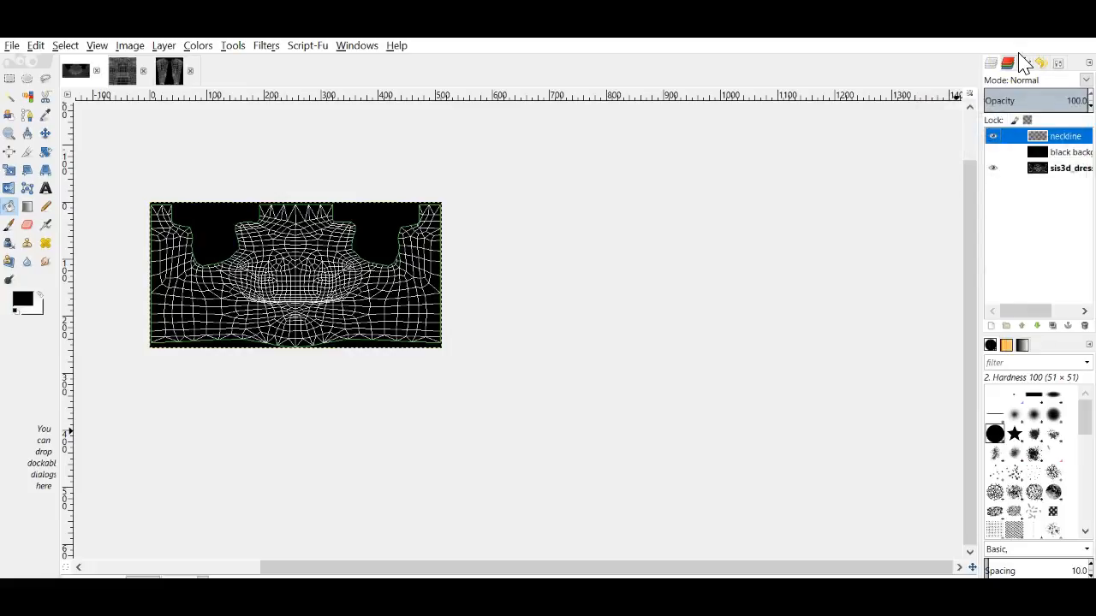
Step: View the texture at 100% and start a path at the upper-left neck corner
left_click_drag(783, 568, 611, 567)
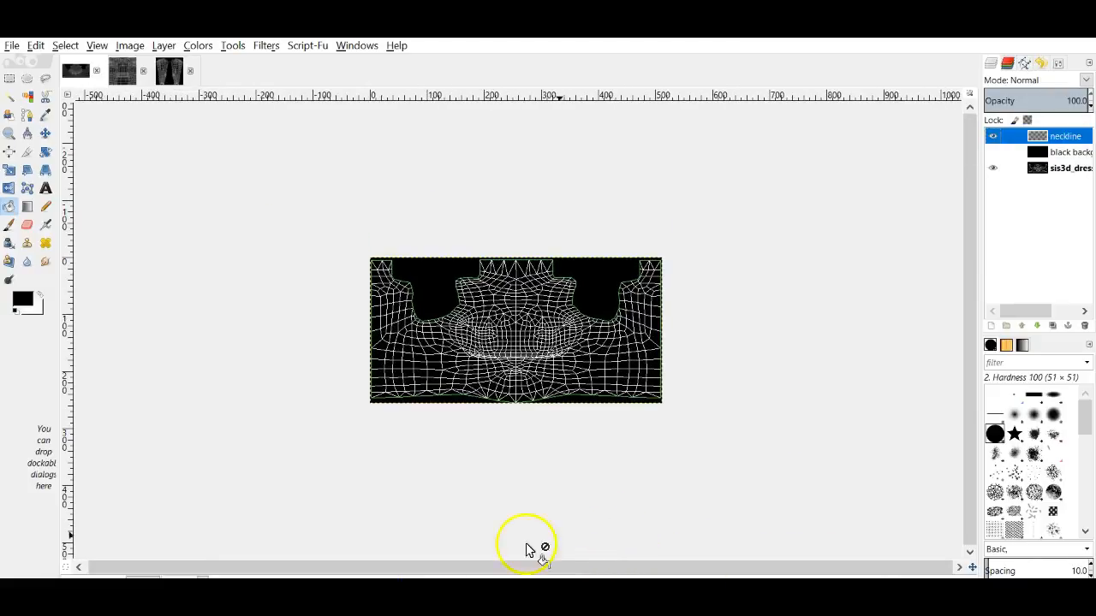
left_click(202, 575)
left_click(203, 505)
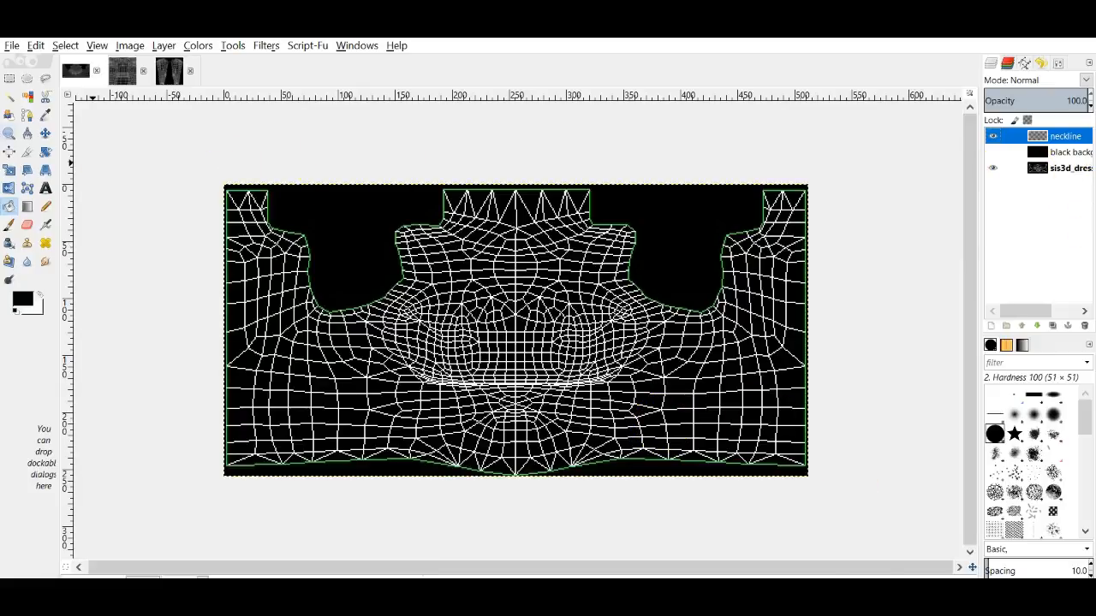
left_click(25, 122)
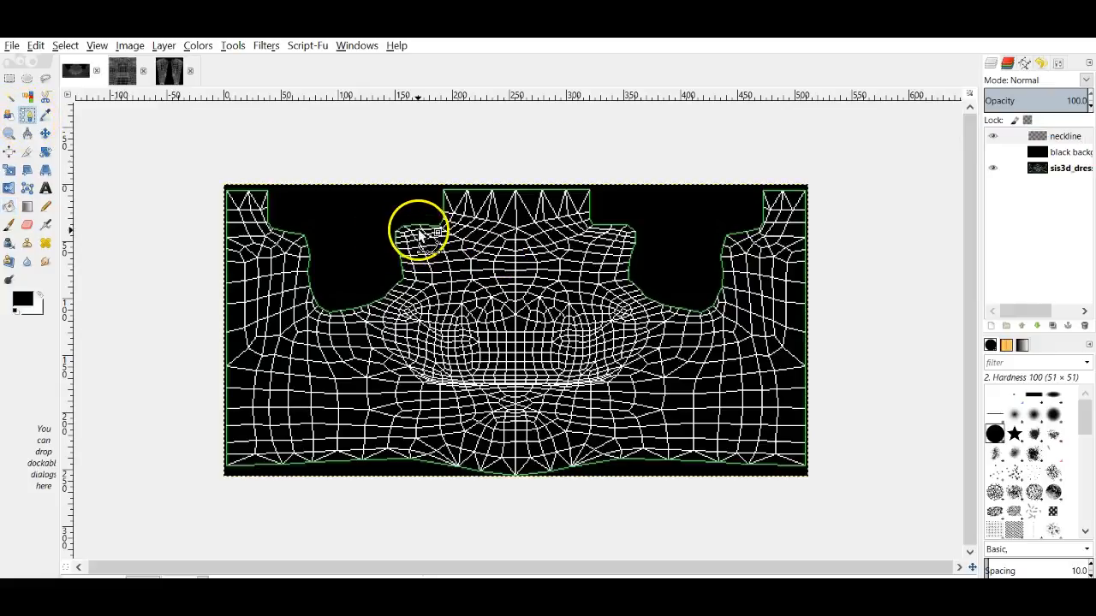
left_click_drag(419, 222, 420, 221)
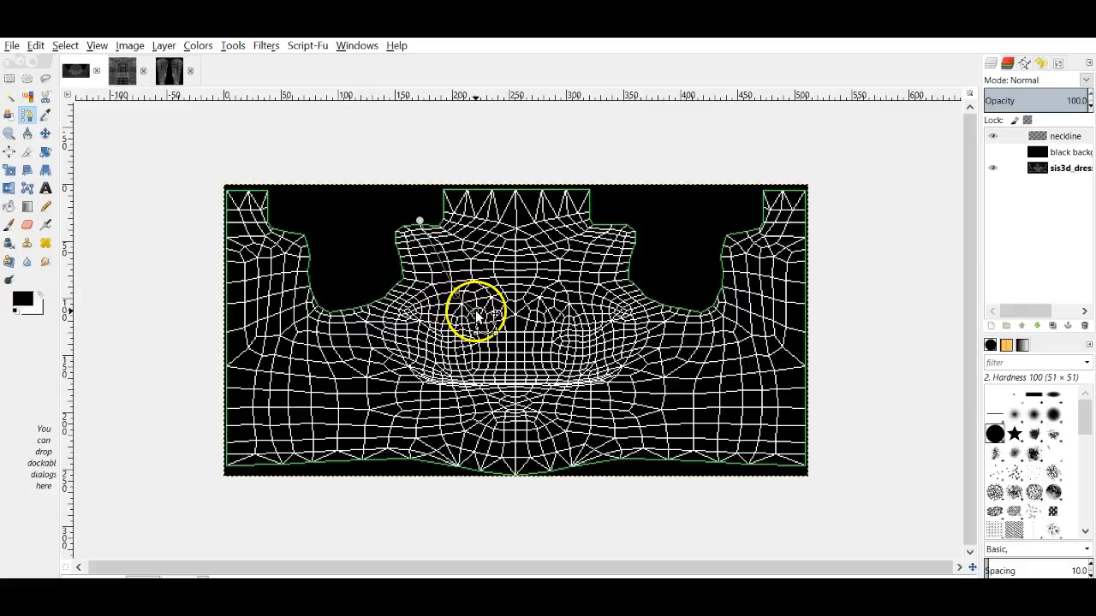
left_click(515, 334)
left_click_drag(515, 329, 428, 276)
left_click(45, 134)
Step: Shape the path into a curve from the neck corner down to the neckline centre
left_click(27, 115)
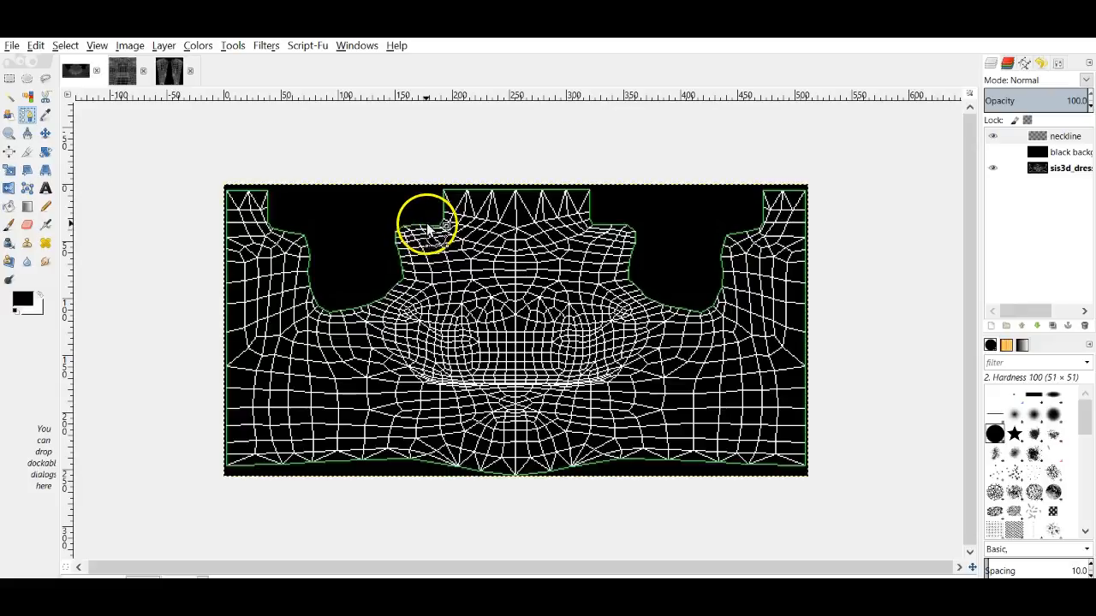
left_click_drag(419, 225, 419, 219)
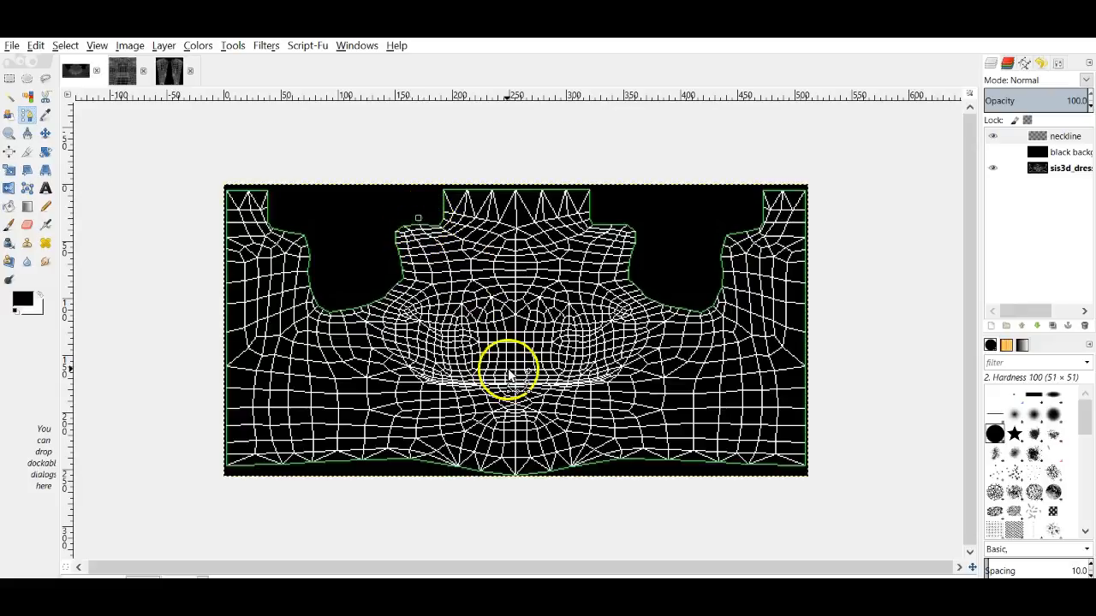
mouse_move(515, 396)
left_mouse_down()
mouse_move(519, 326)
mouse_move(517, 340)
mouse_move(471, 313)
mouse_move(482, 306)
mouse_move(441, 307)
mouse_move(390, 215)
mouse_move(425, 222)
left_mouse_up()
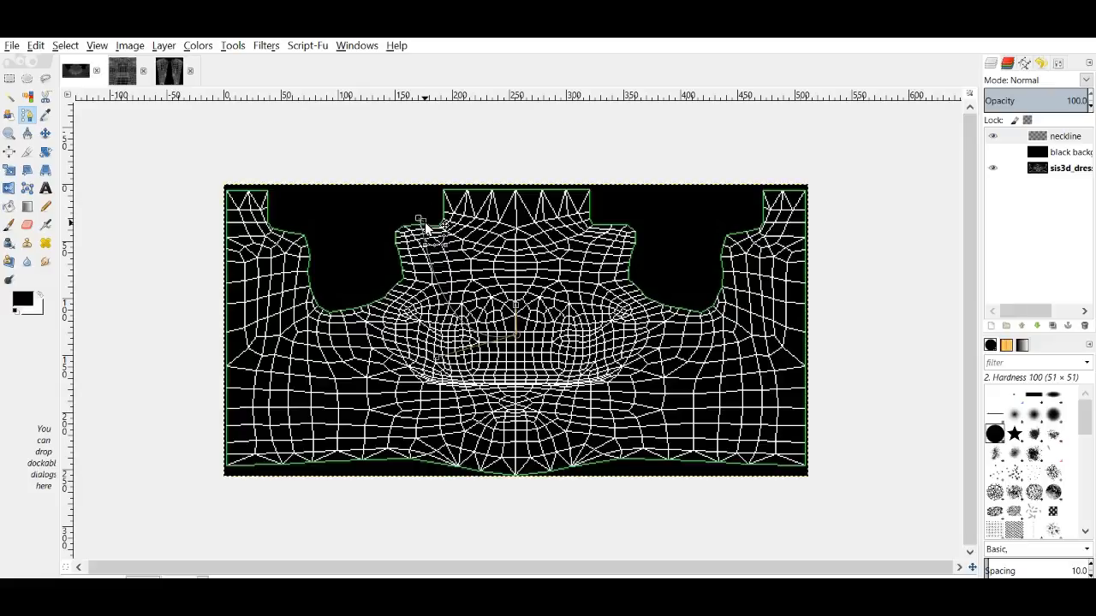
left_click_drag(433, 272, 434, 362)
left_click_drag(496, 335, 322, 143)
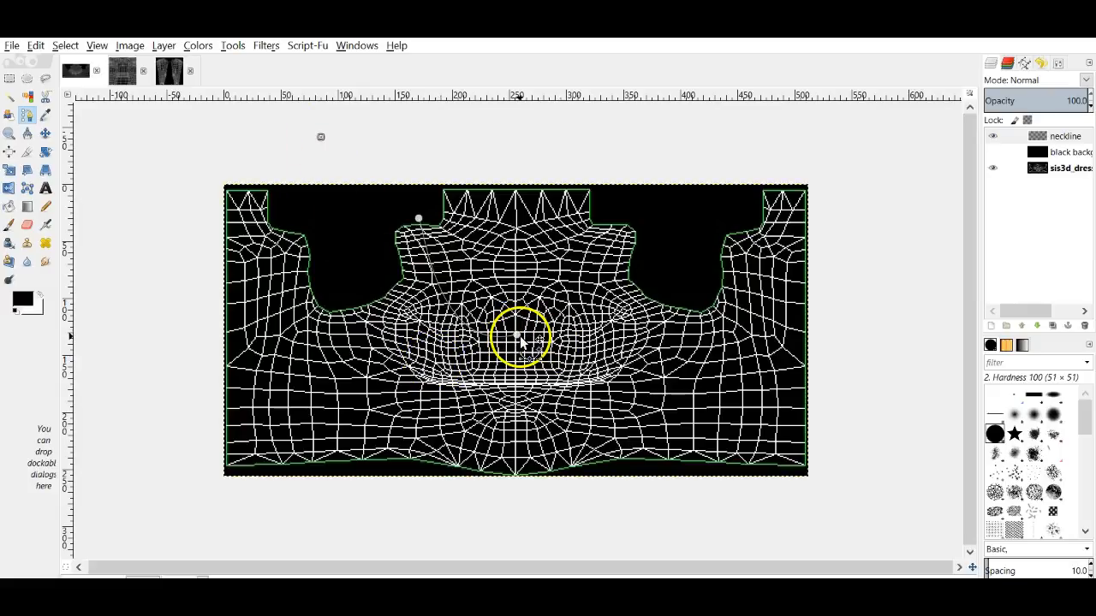
left_click(516, 335)
mouse_move(492, 344)
left_mouse_down()
mouse_move(436, 359)
mouse_move(426, 346)
left_mouse_up()
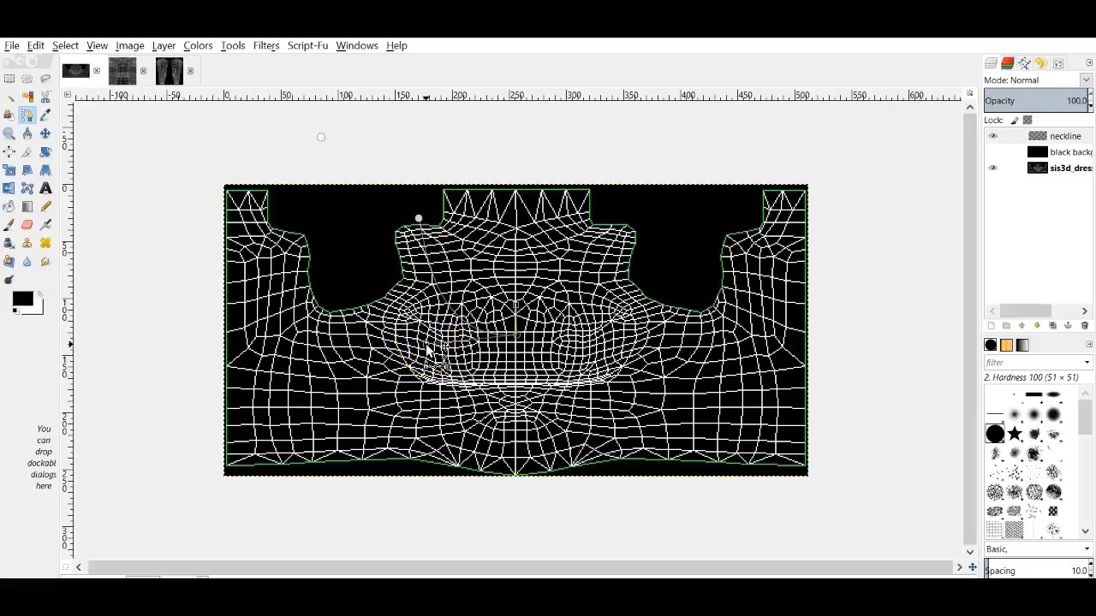
left_click_drag(426, 348, 614, 359)
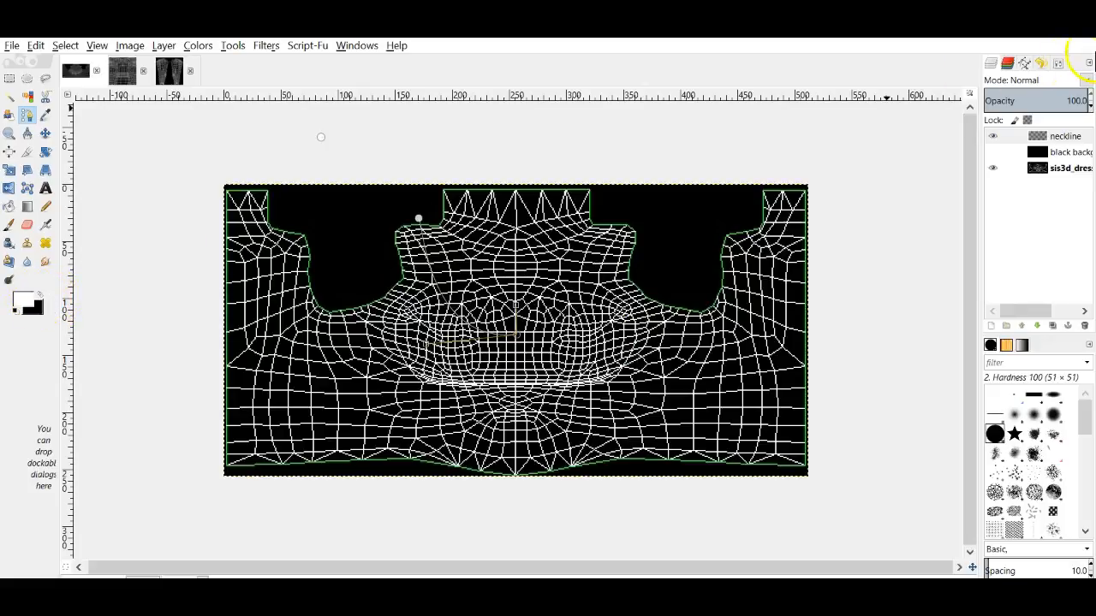
Step: Stroke the neckline path in white on the neckline layer
left_click(1049, 65)
left_click(993, 181)
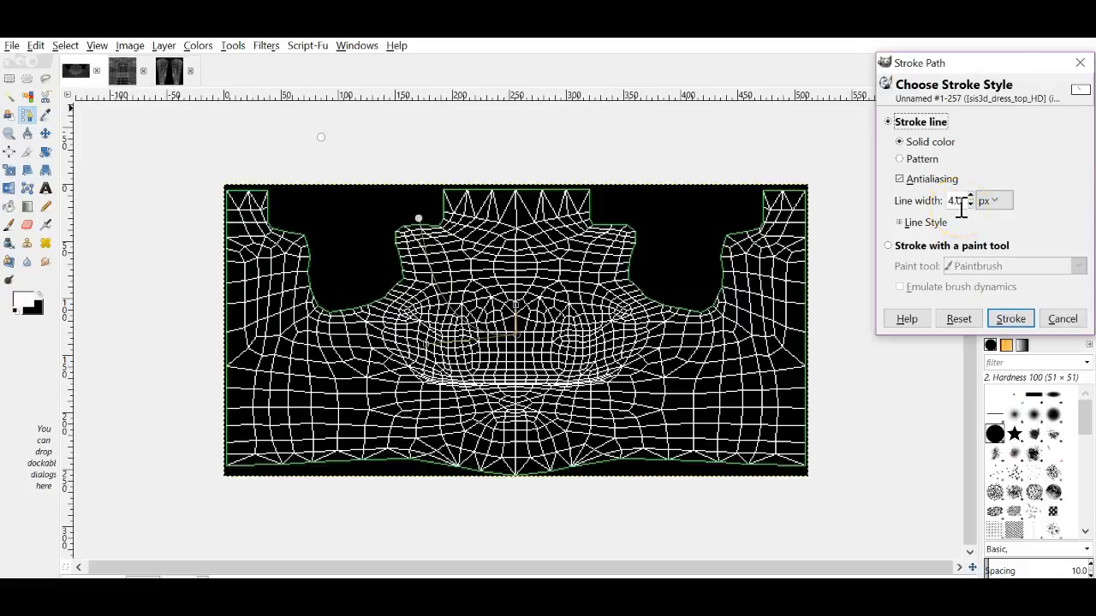
left_click(1011, 318)
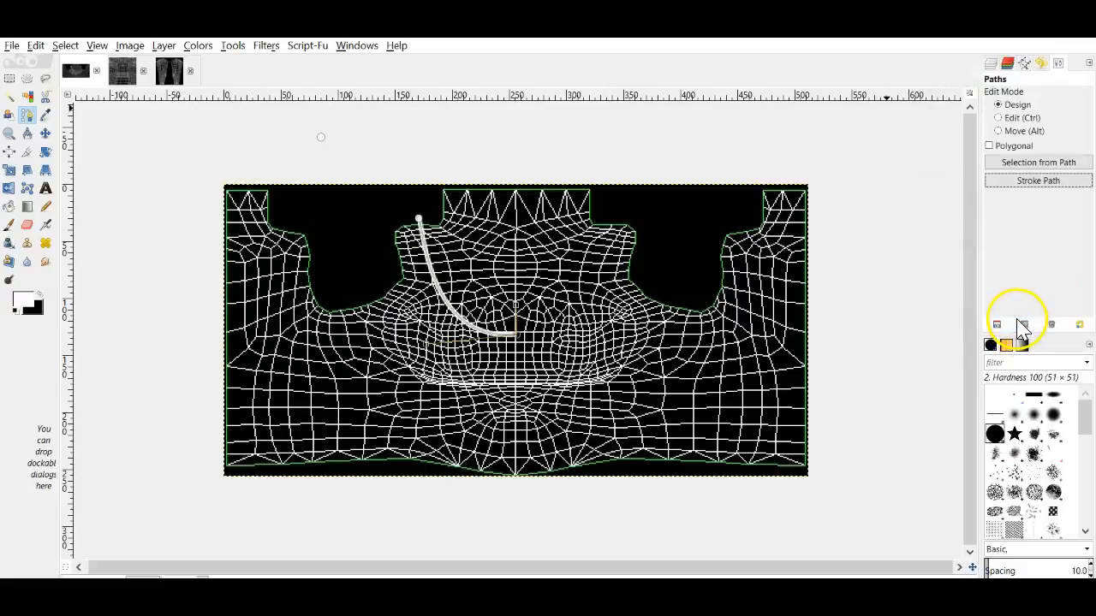
Step: Duplicate the neckline layer, flip the copy horizontally, and merge it down into a U shape
left_click(44, 133)
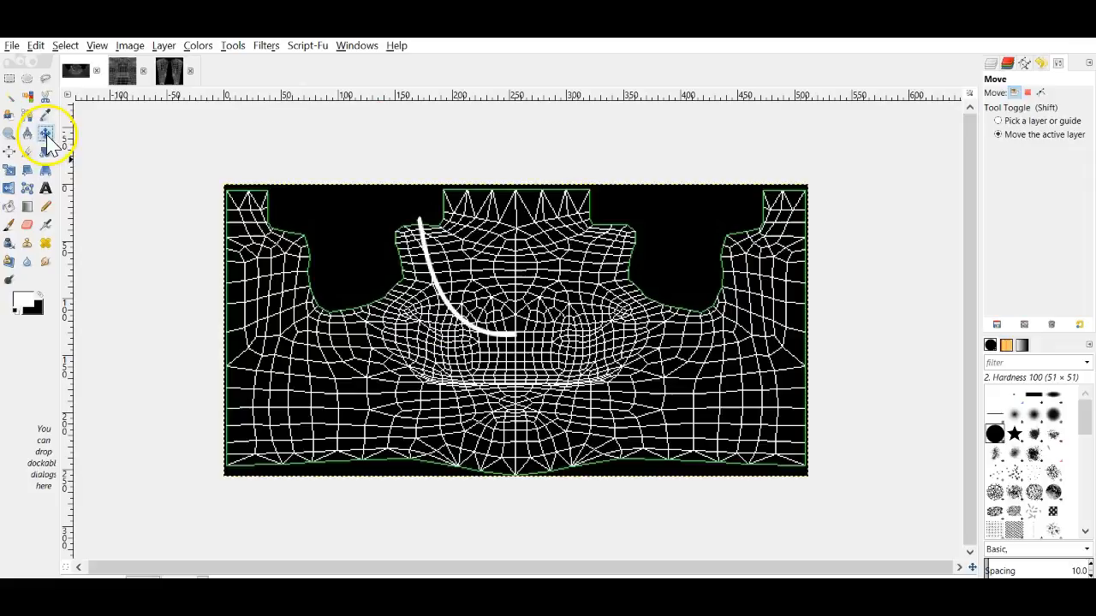
left_click(1006, 65)
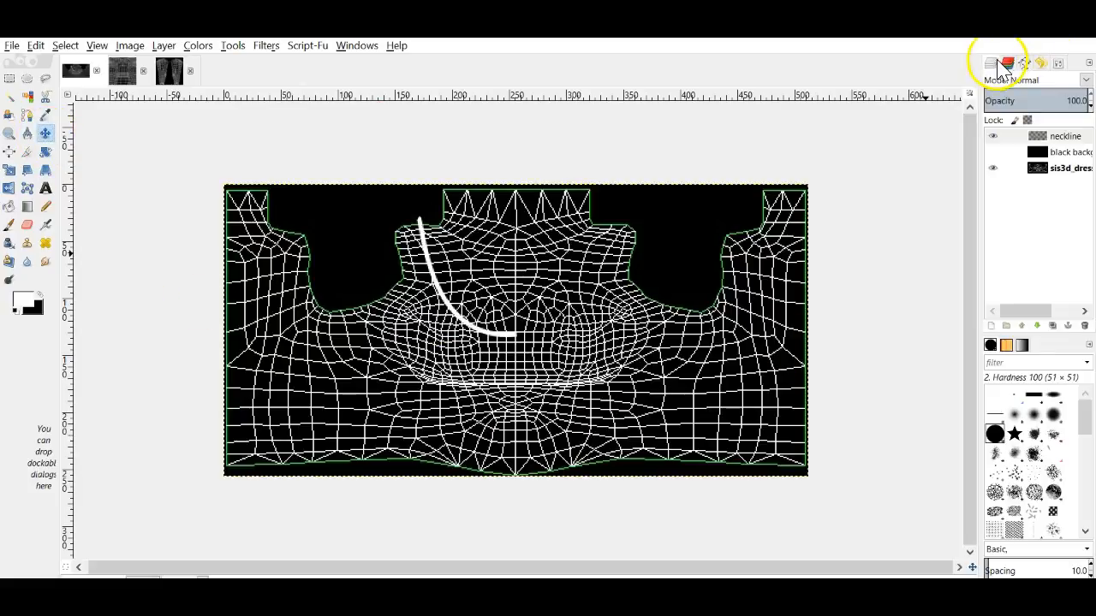
right_click(1039, 147)
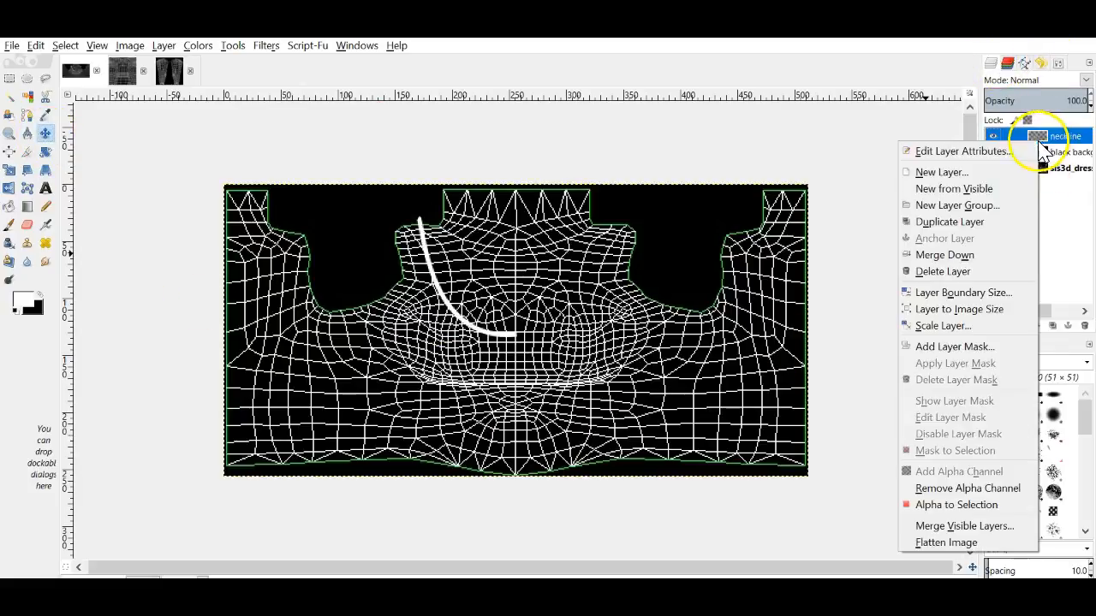
left_click(950, 222)
left_click(9, 188)
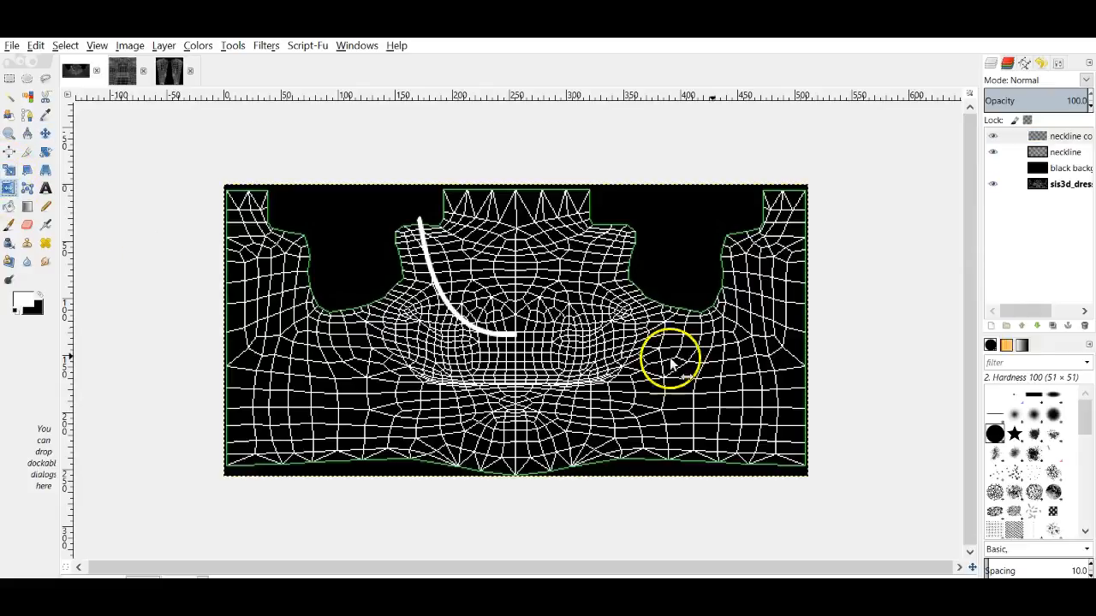
left_click(616, 311)
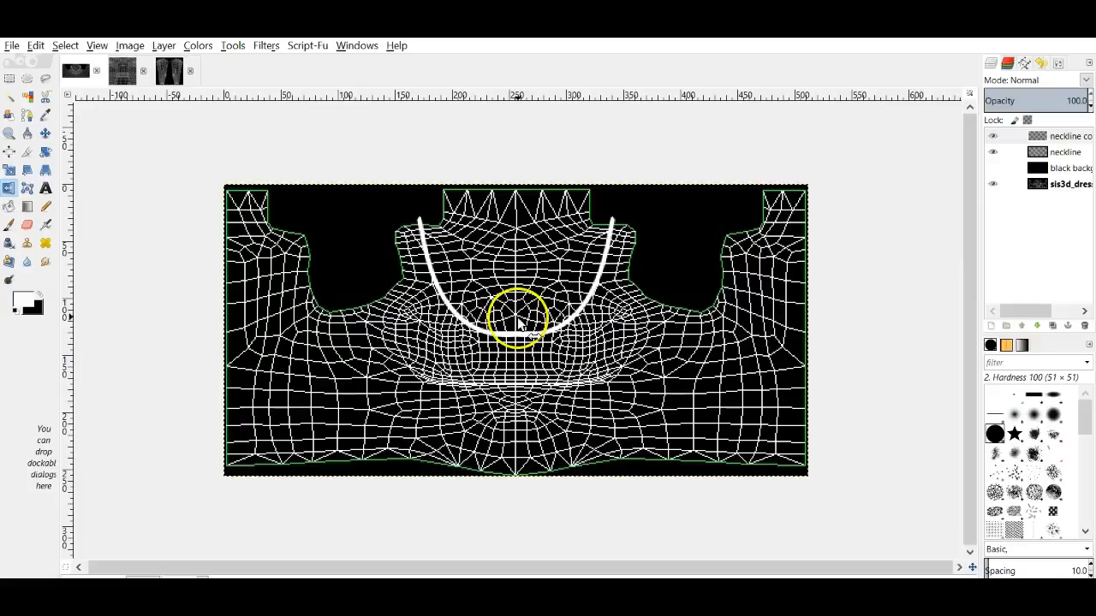
right_click(1037, 139)
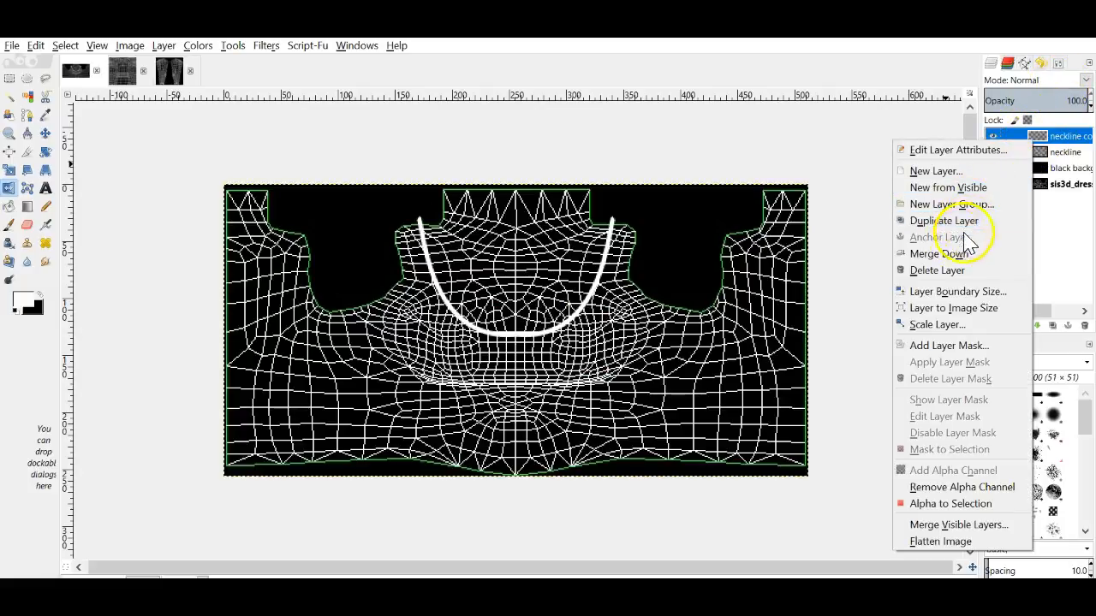
left_click(950, 254)
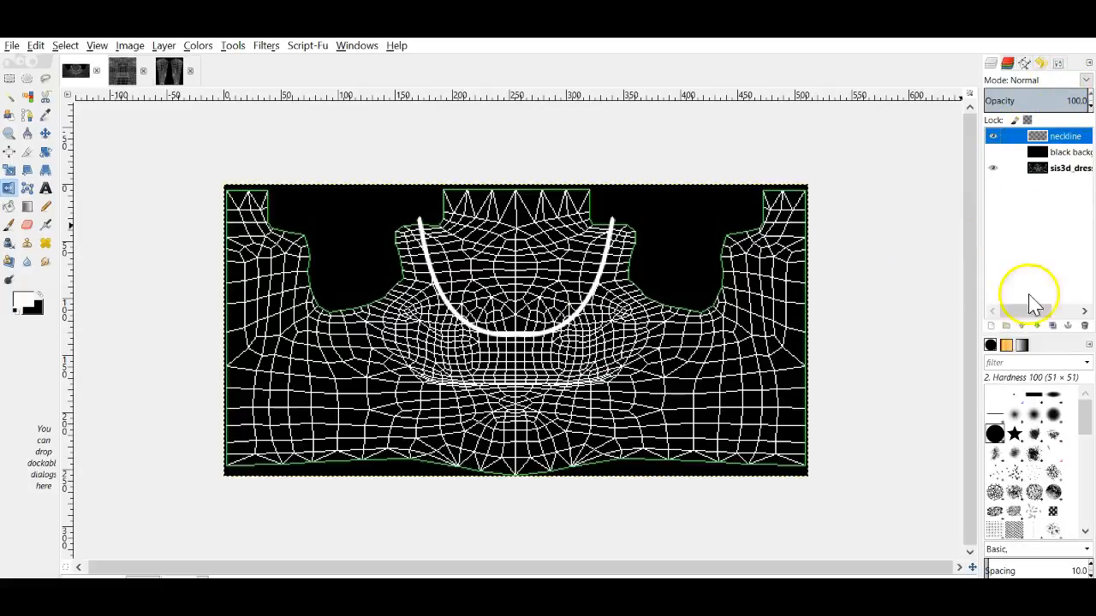
Step: Start a new layer named 'back neckline'
left_click(991, 325)
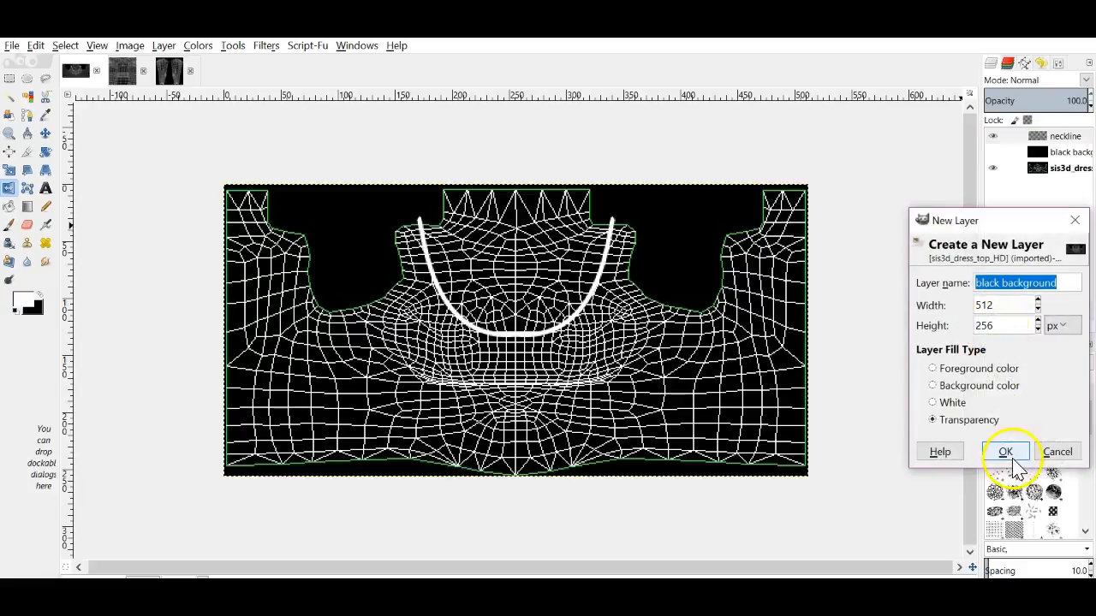
left_click(1058, 286)
left_click_drag(1058, 286, 973, 284)
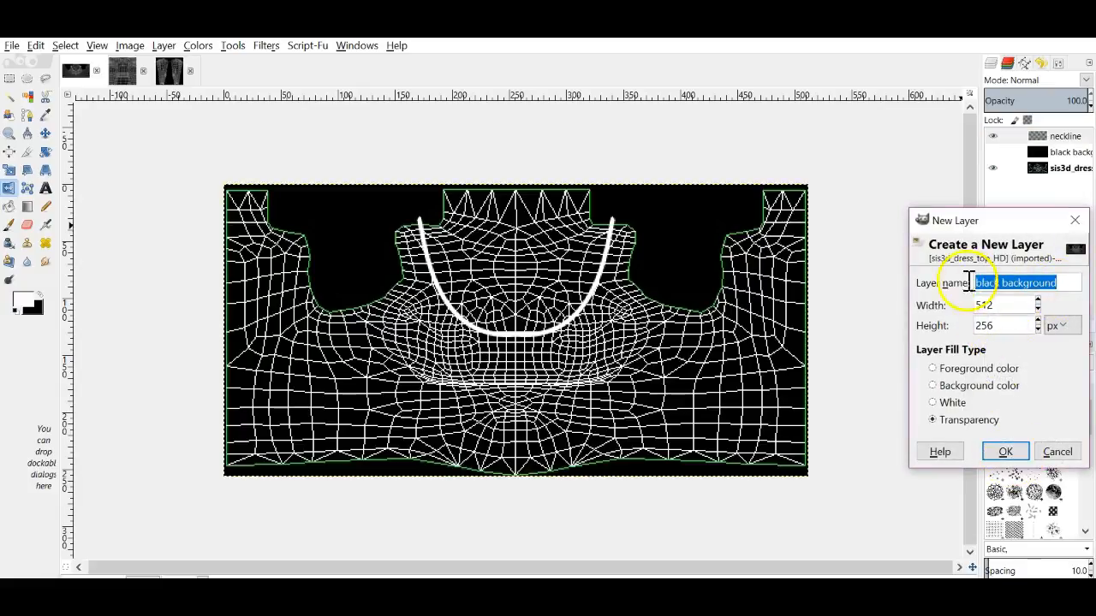
type("ba")
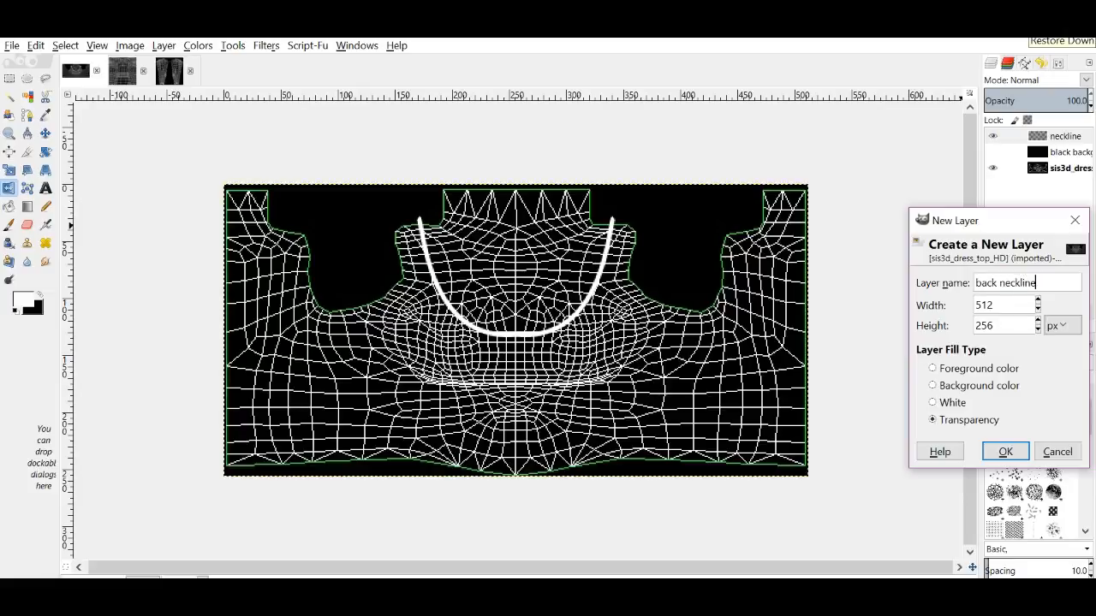
Step: Create the 'back neckline' layer and switch to the Paths tool
key("Return")
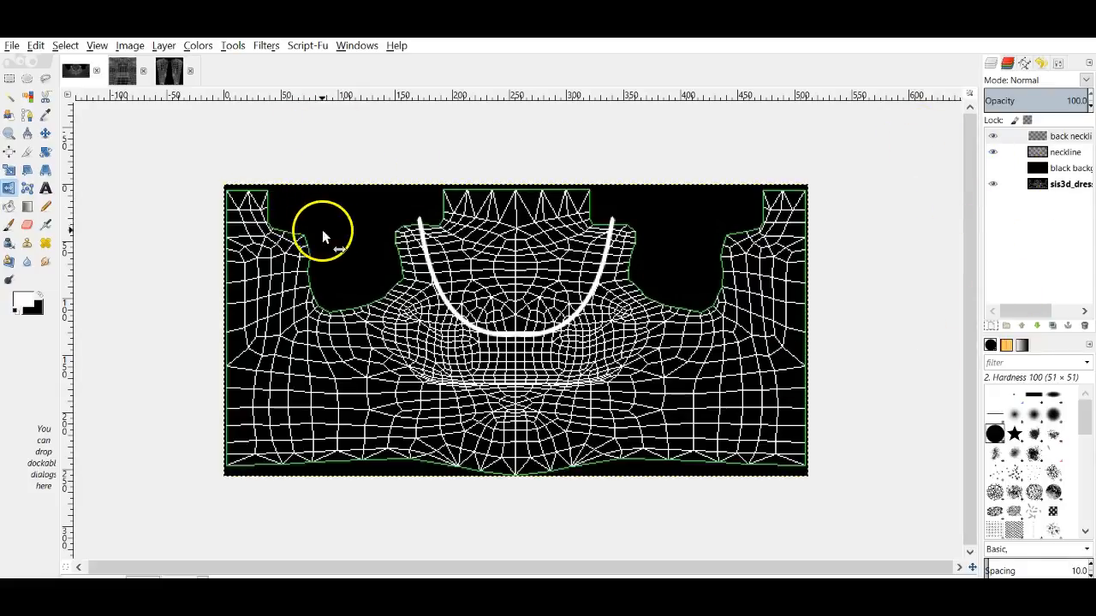
left_click(28, 116)
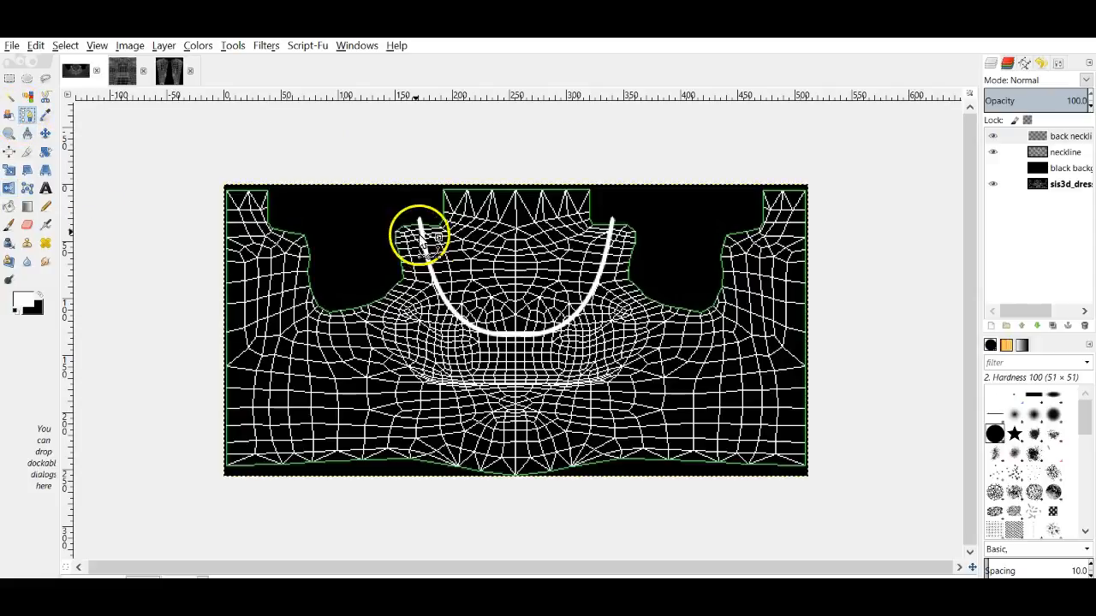
left_click(993, 153)
left_click(994, 153)
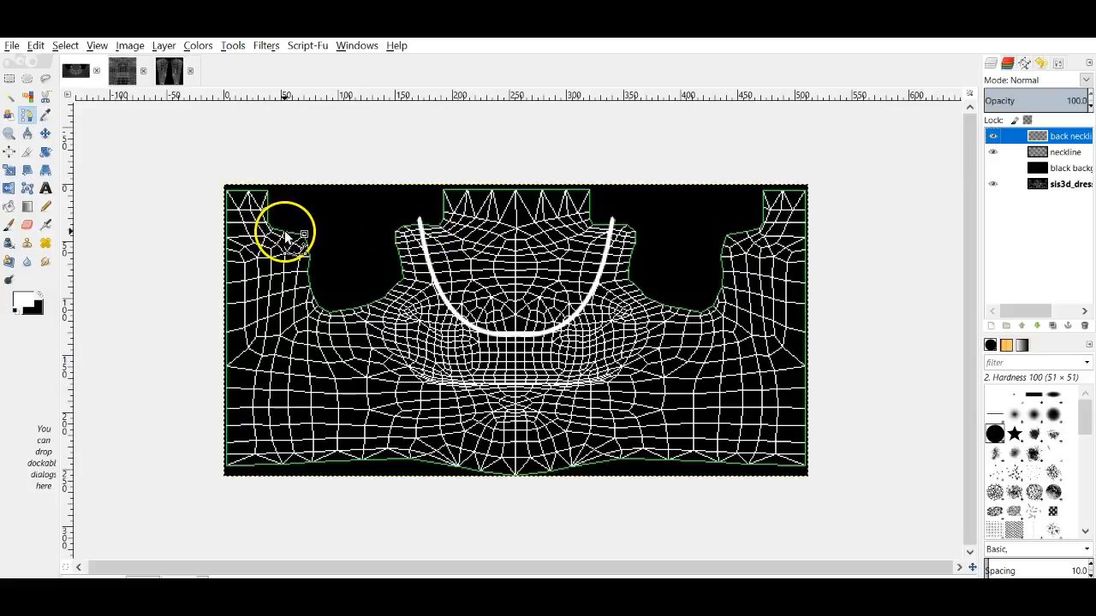
Step: Trace a curved path from the upper-left neck corner down to the left edge
left_click(289, 228)
left_click_drag(291, 228, 286, 227)
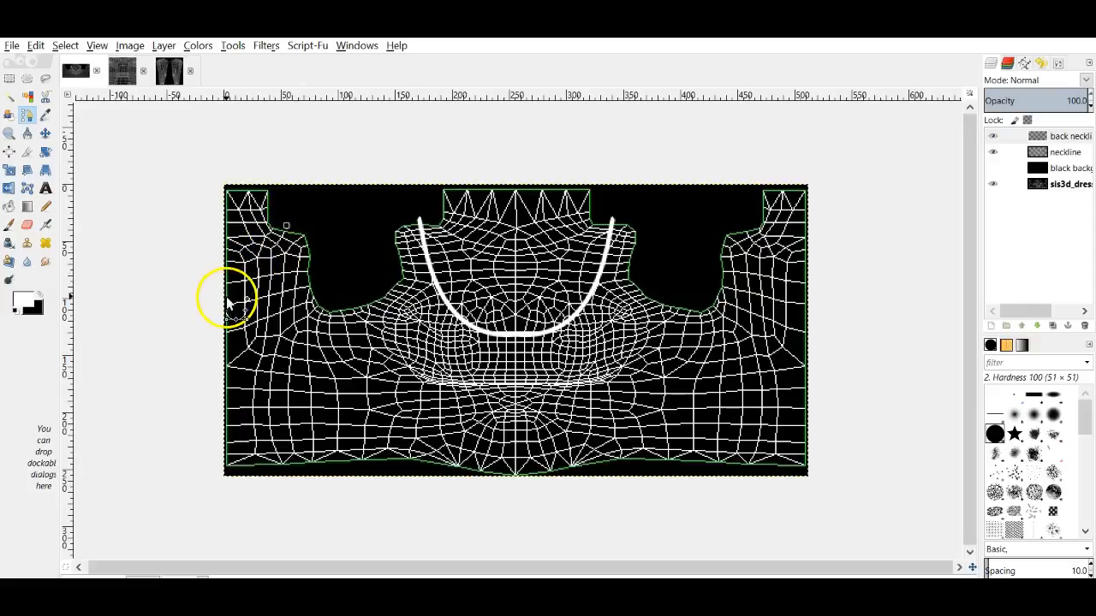
left_click(231, 373)
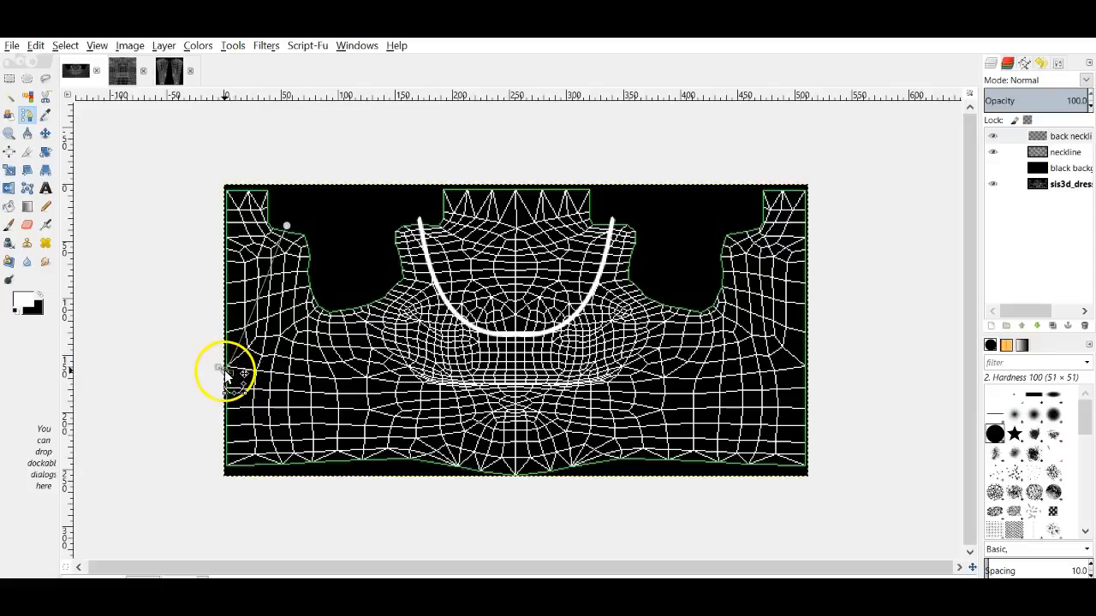
left_click_drag(245, 328, 285, 240)
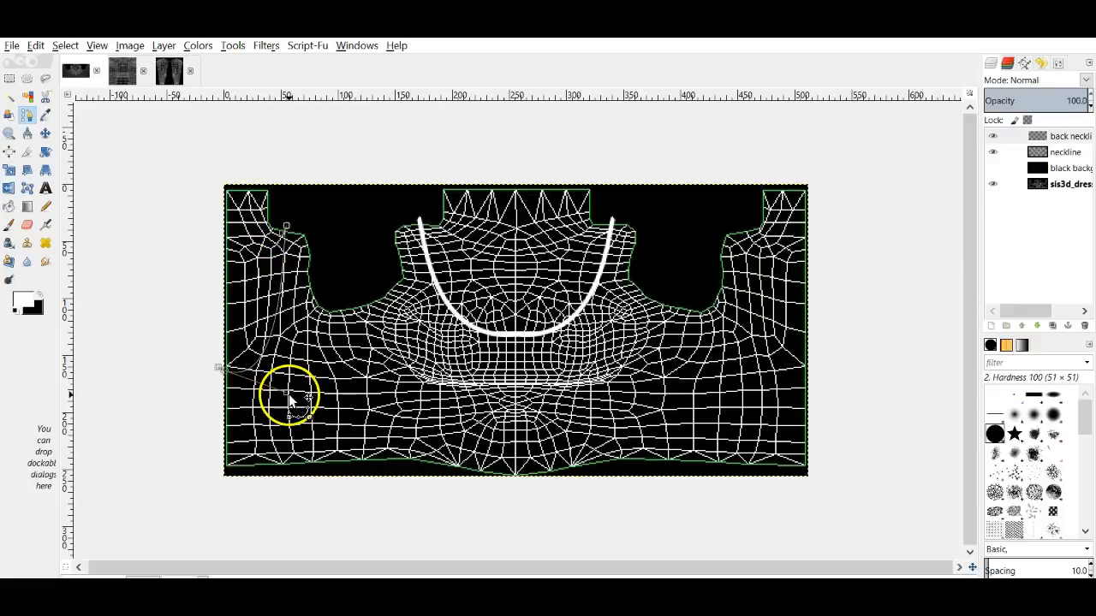
left_click_drag(289, 395, 310, 396)
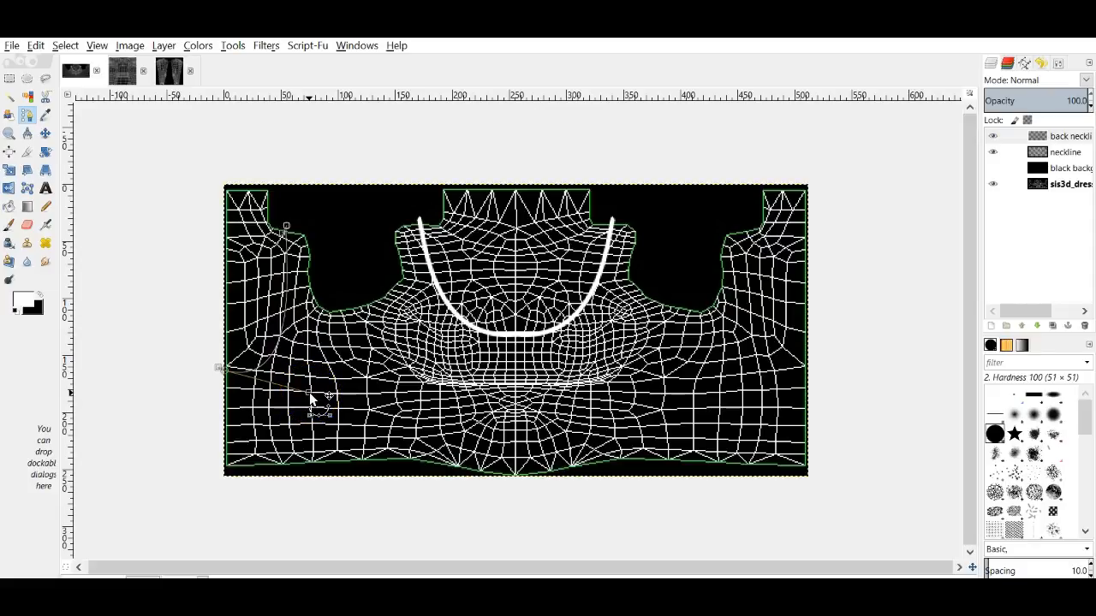
left_click(284, 229)
mouse_move(283, 233)
left_mouse_down()
mouse_move(291, 264)
mouse_move(289, 228)
left_mouse_up()
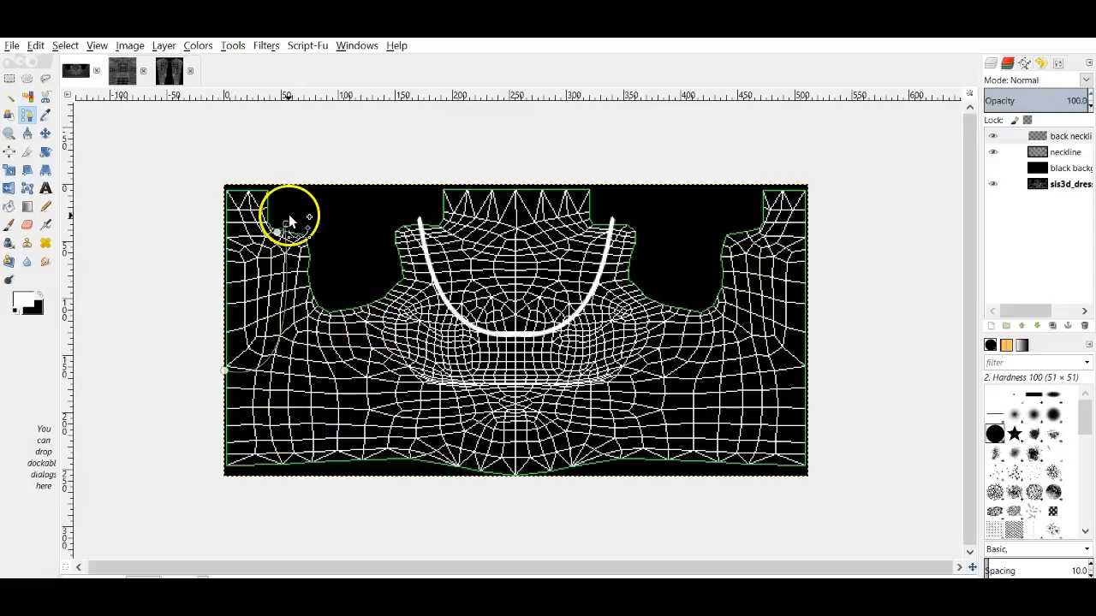
left_click_drag(290, 224, 285, 221)
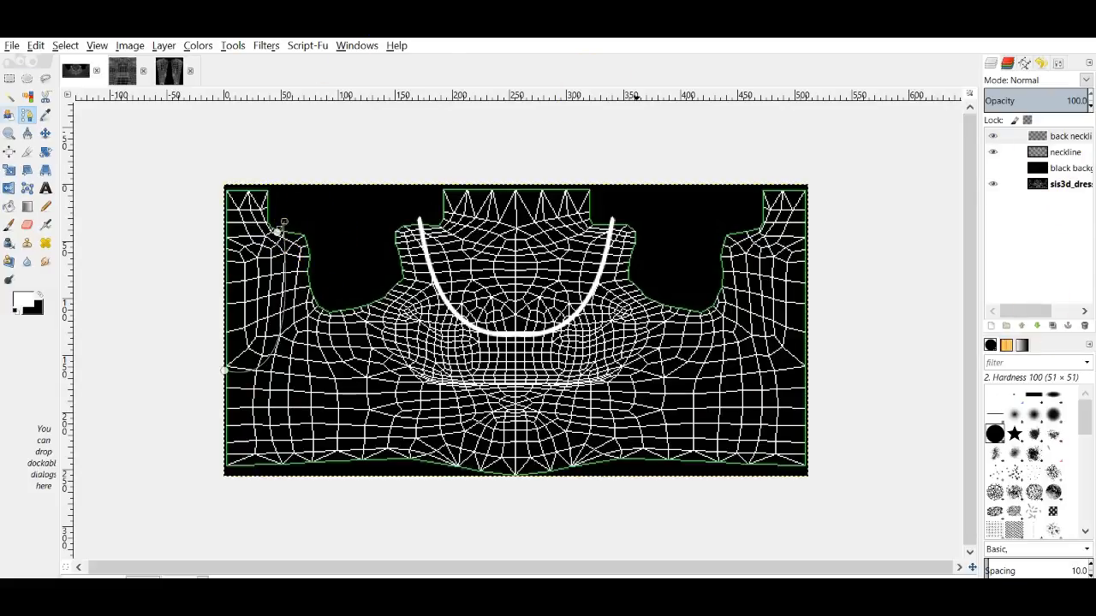
Step: Stroke the left back neckline path in white
left_click(1058, 63)
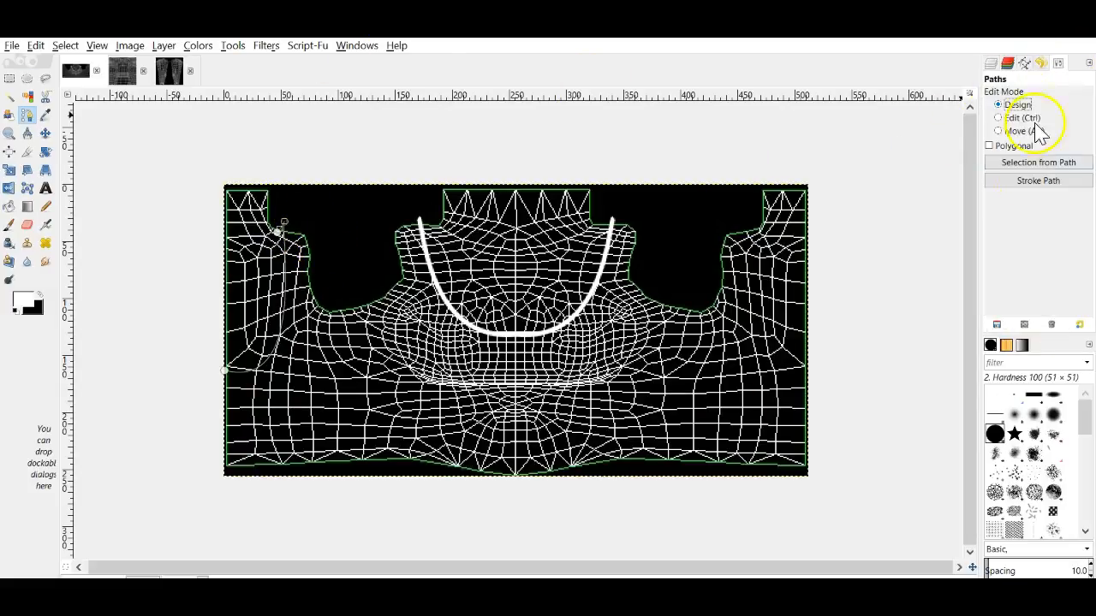
left_click(1036, 181)
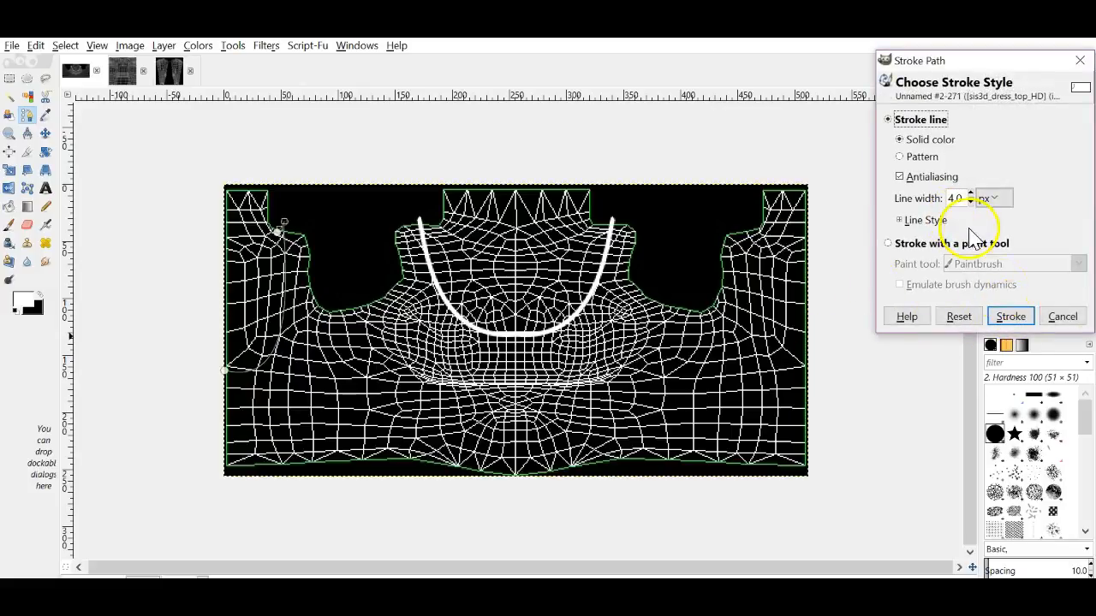
left_click(1010, 313)
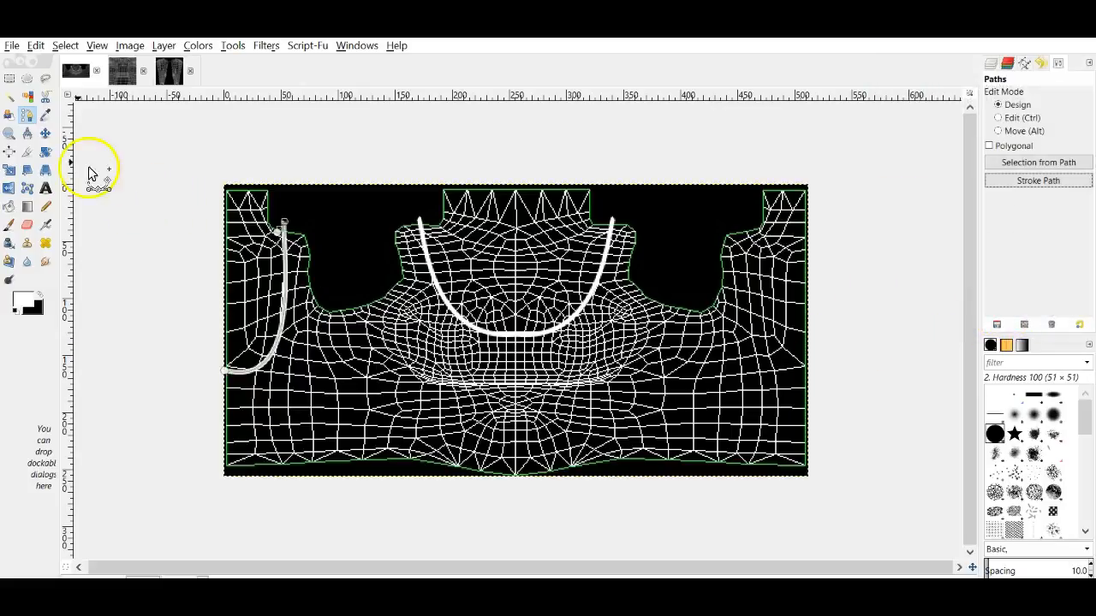
Step: Duplicate the back neckline layer, flip the copy horizontally, and merge it down
left_click(45, 133)
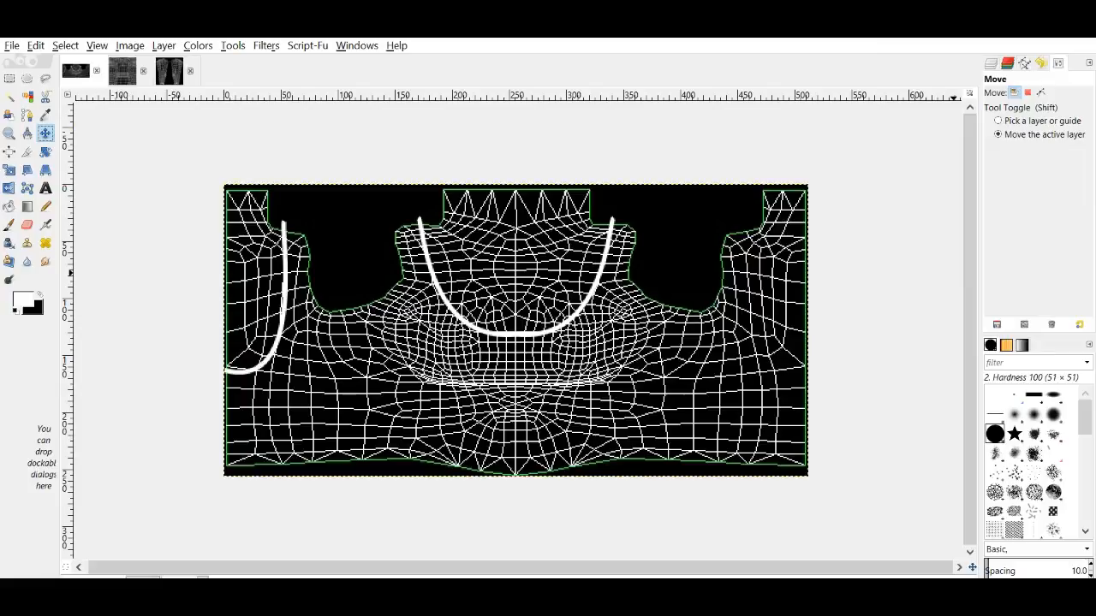
left_click(990, 64)
right_click(1034, 139)
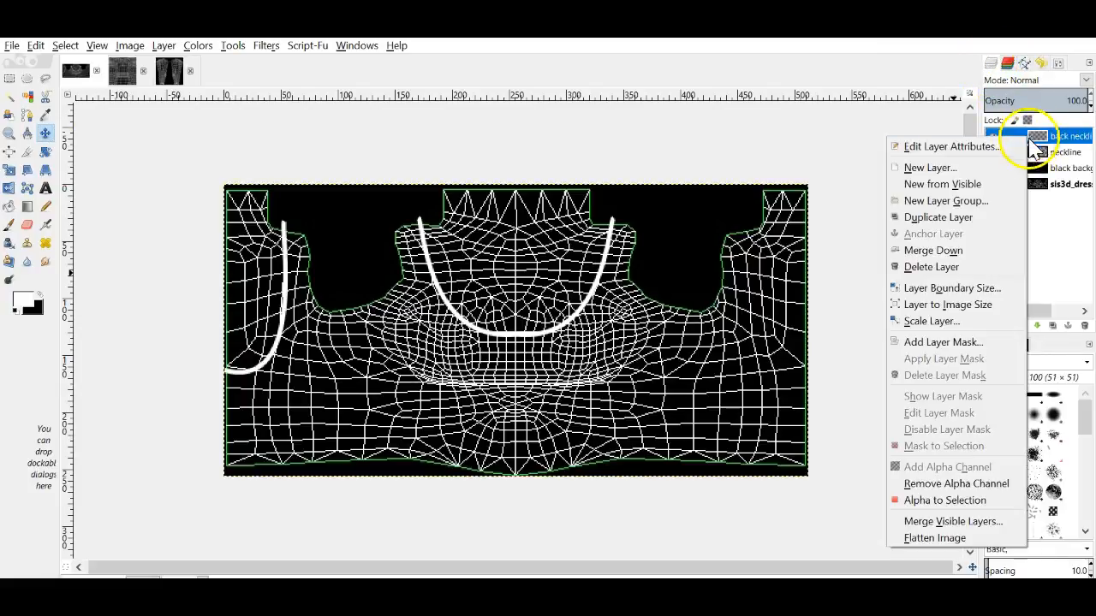
left_click(937, 217)
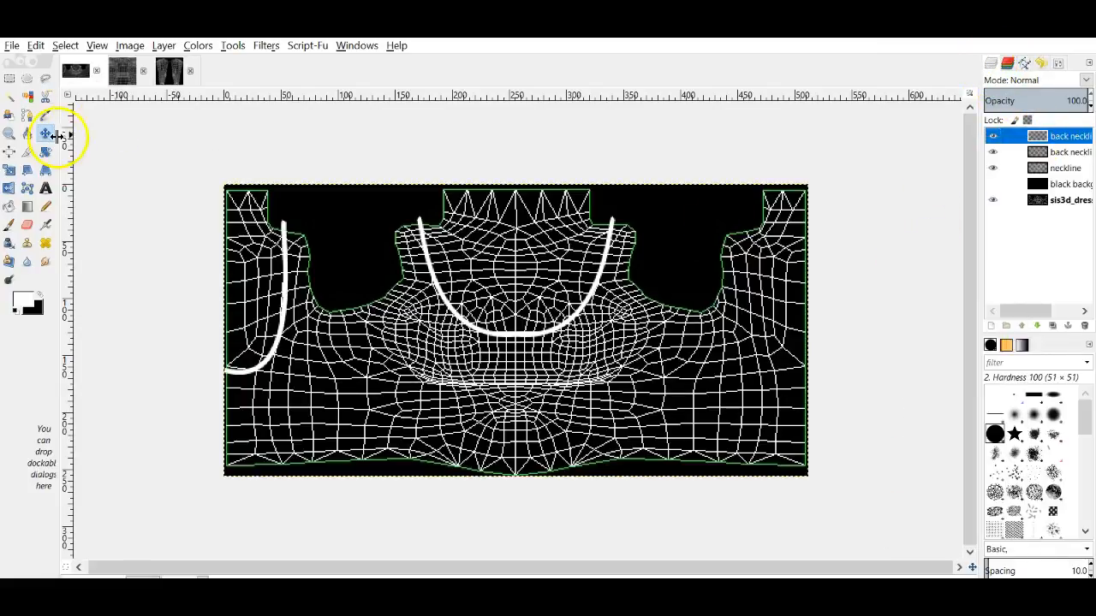
left_click(10, 190)
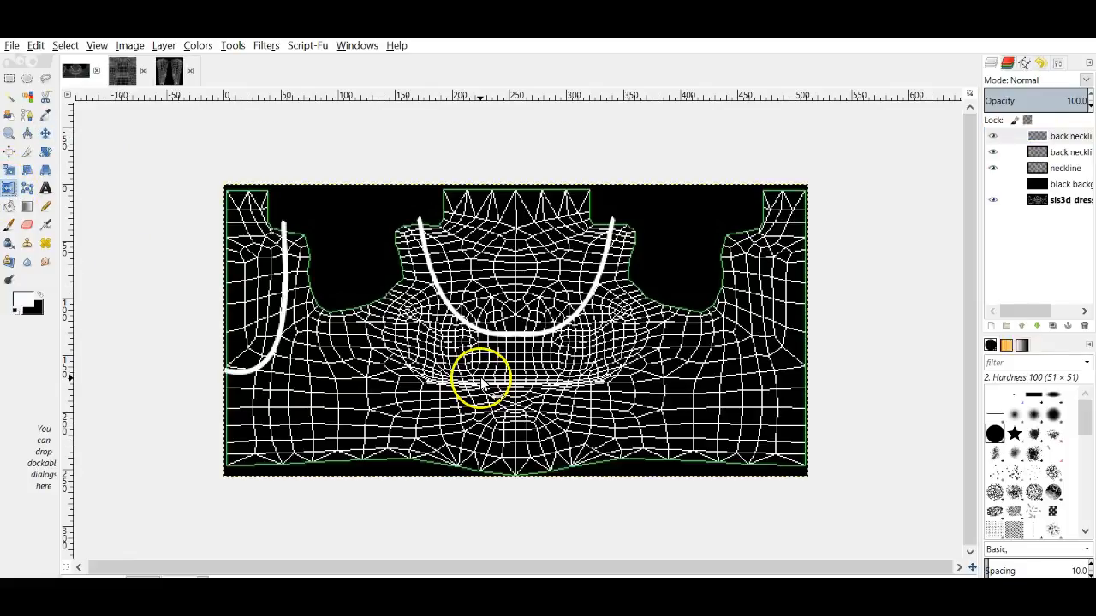
left_click(482, 381)
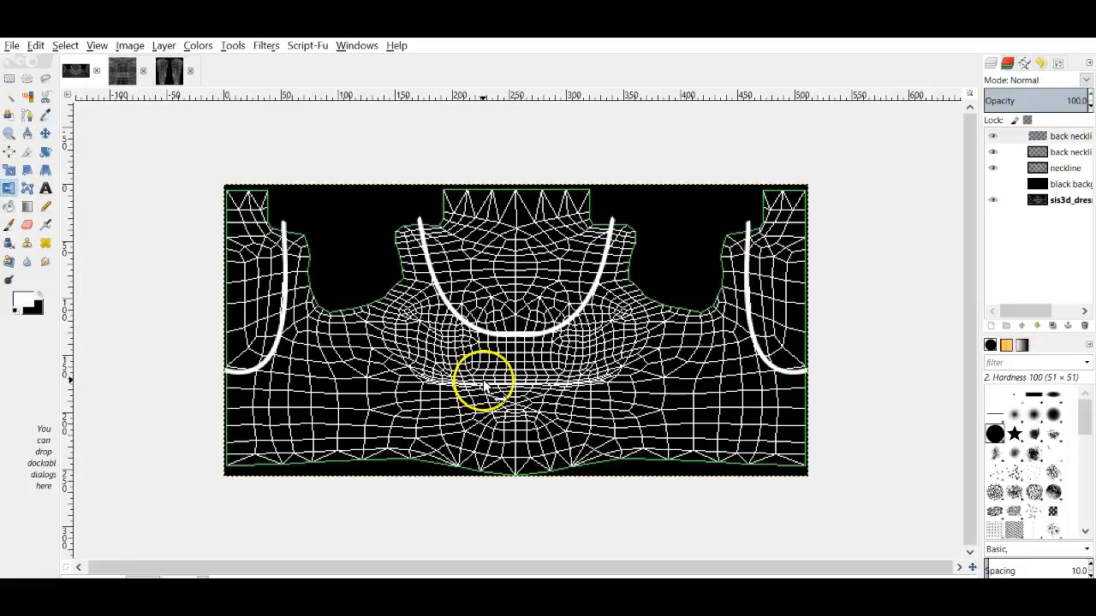
right_click(1057, 137)
left_click(976, 248)
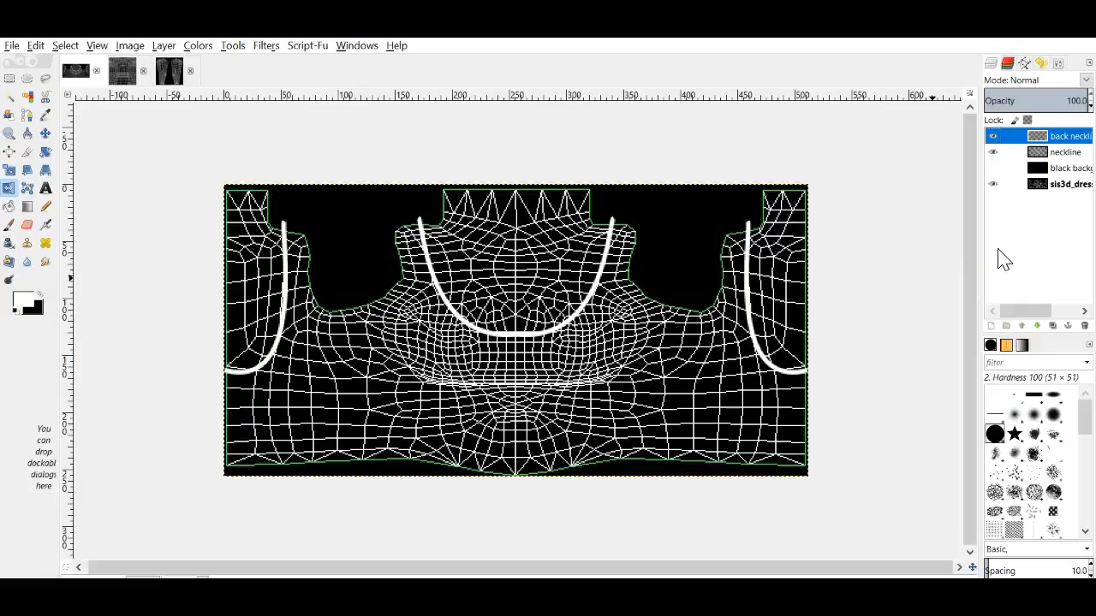
Step: Add a new transparent layer and start a two-point path across the left armhole
left_click(990, 326)
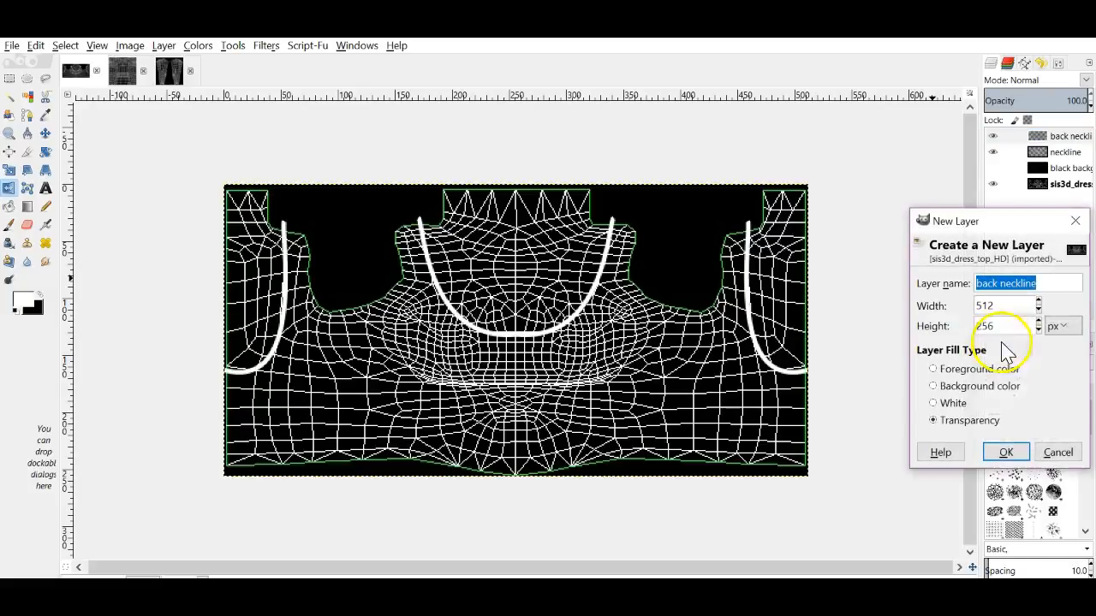
left_click(1000, 452)
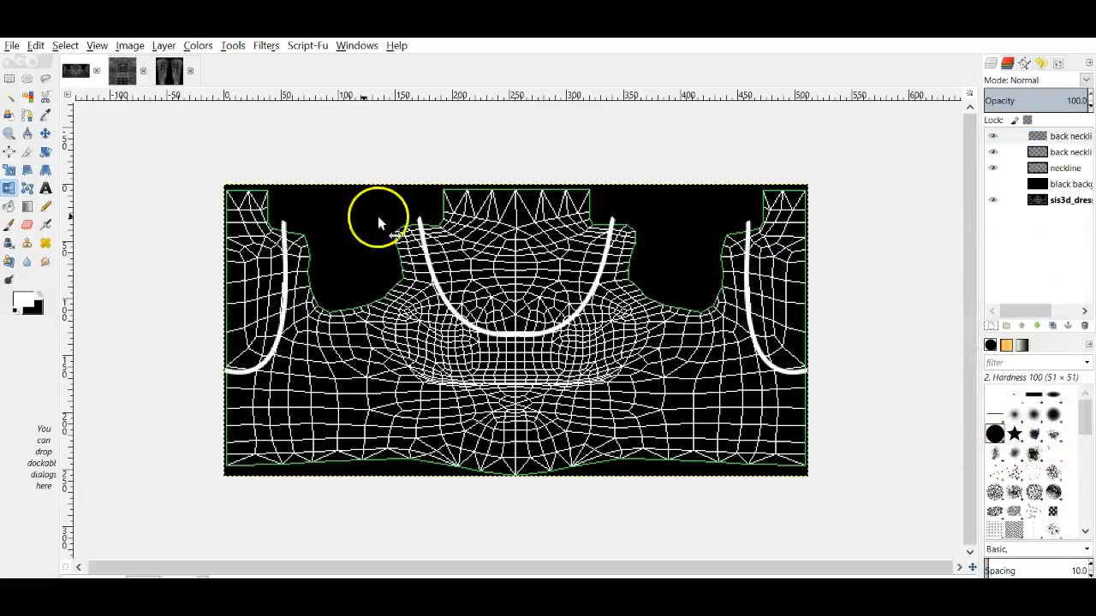
left_click(27, 115)
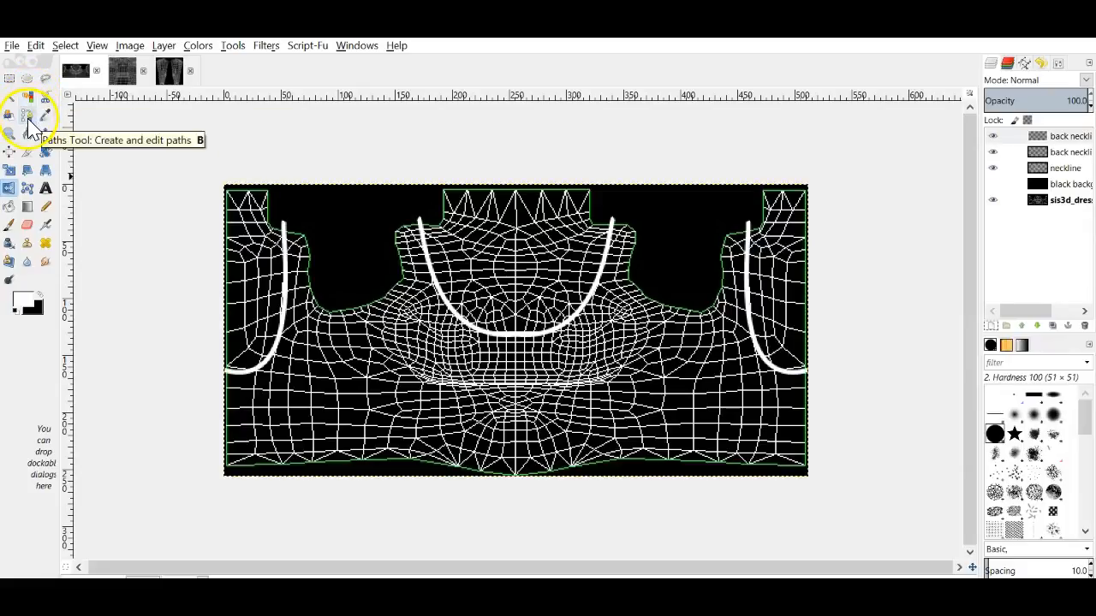
left_click(301, 225)
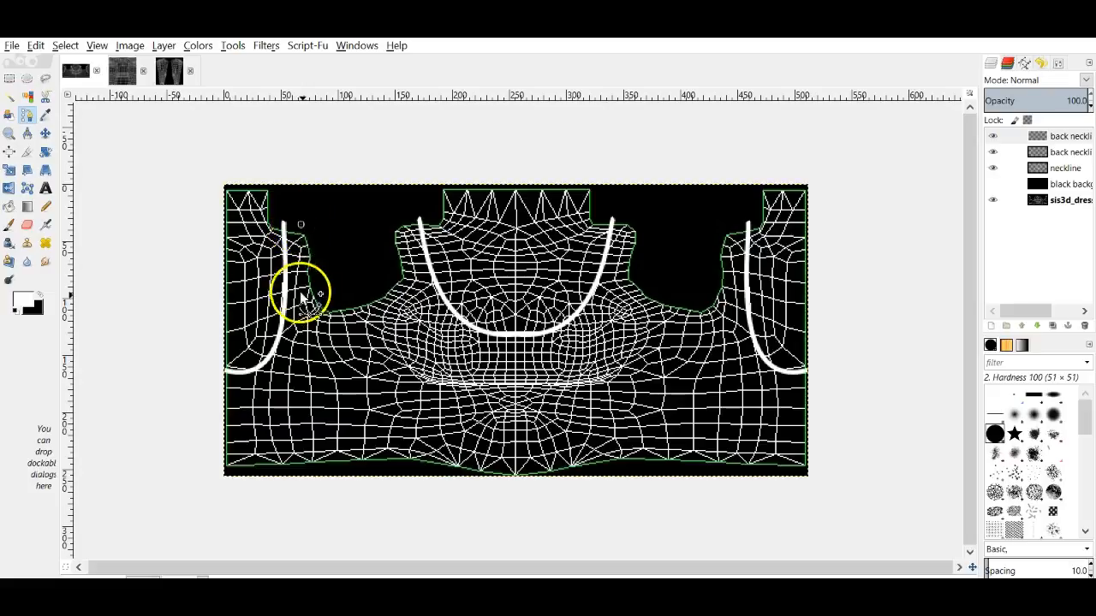
left_click(400, 218)
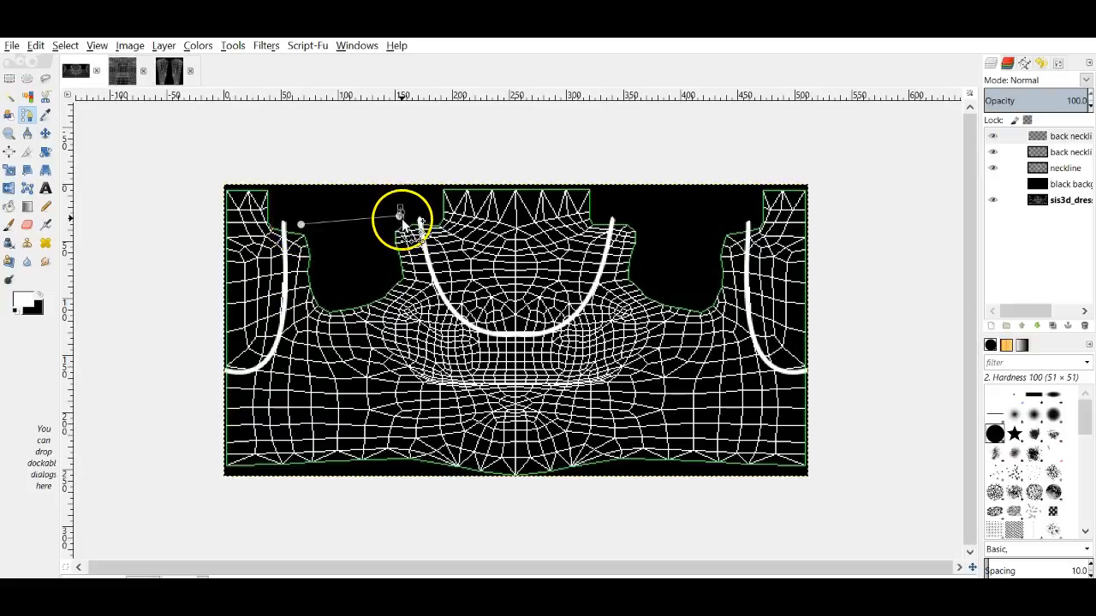
left_click_drag(401, 217, 403, 222)
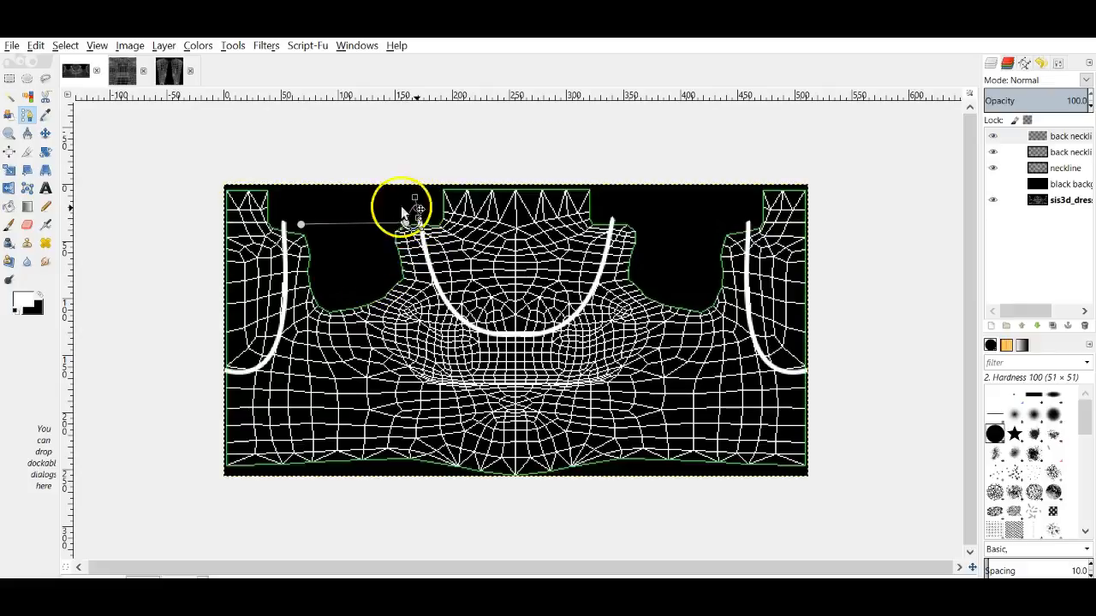
Step: Bend the path segment down to follow the left armhole curve
left_click(48, 133)
left_click(29, 116)
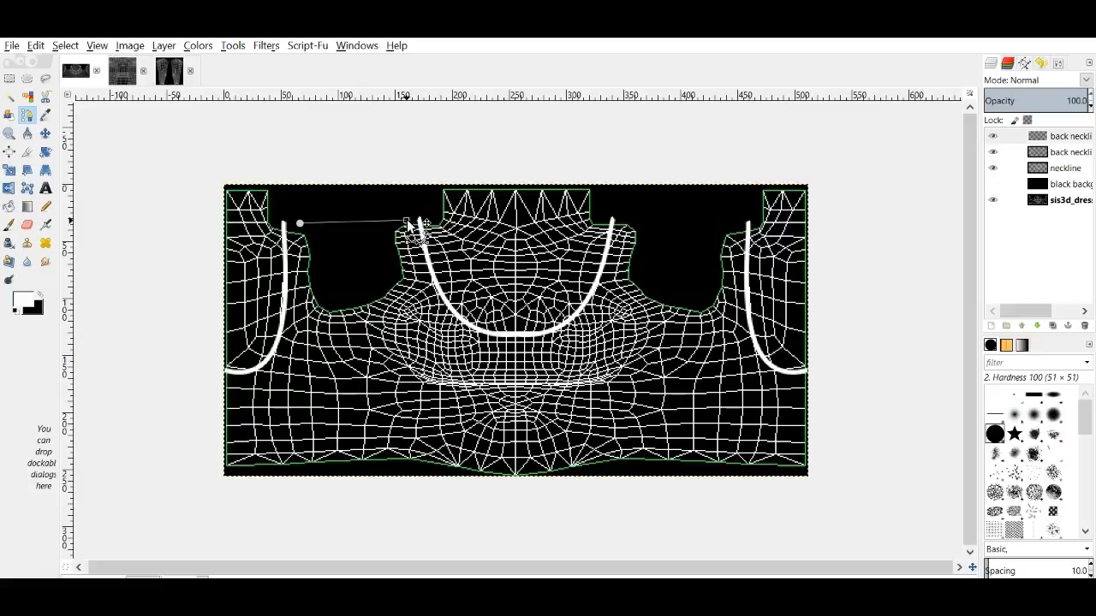
left_click_drag(360, 220, 276, 347)
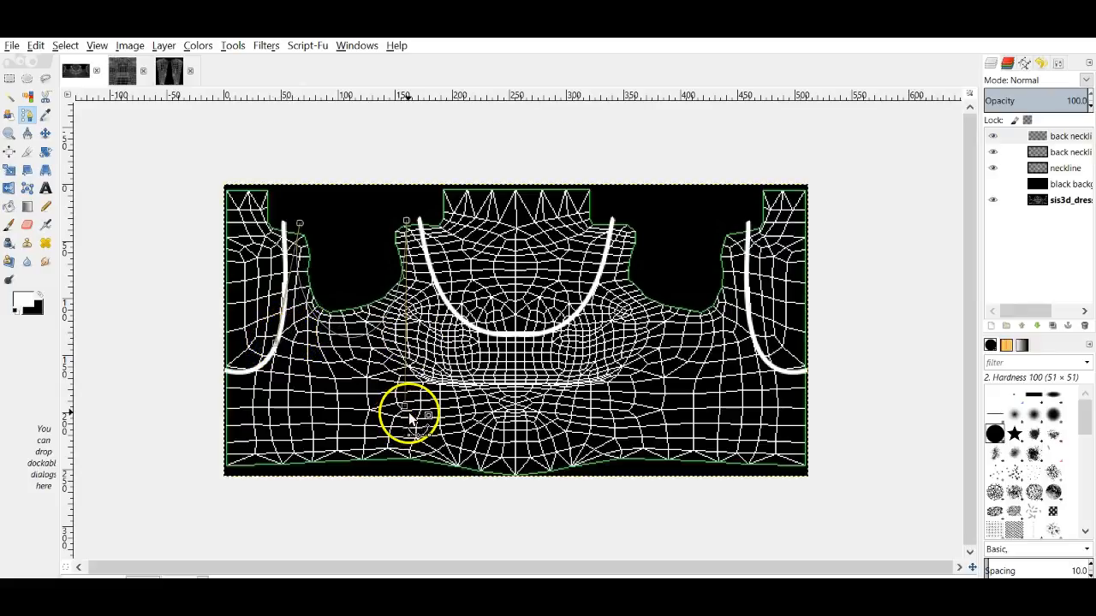
left_click_drag(407, 415, 434, 368)
left_click_drag(275, 344, 271, 361)
left_click_drag(424, 378, 446, 383)
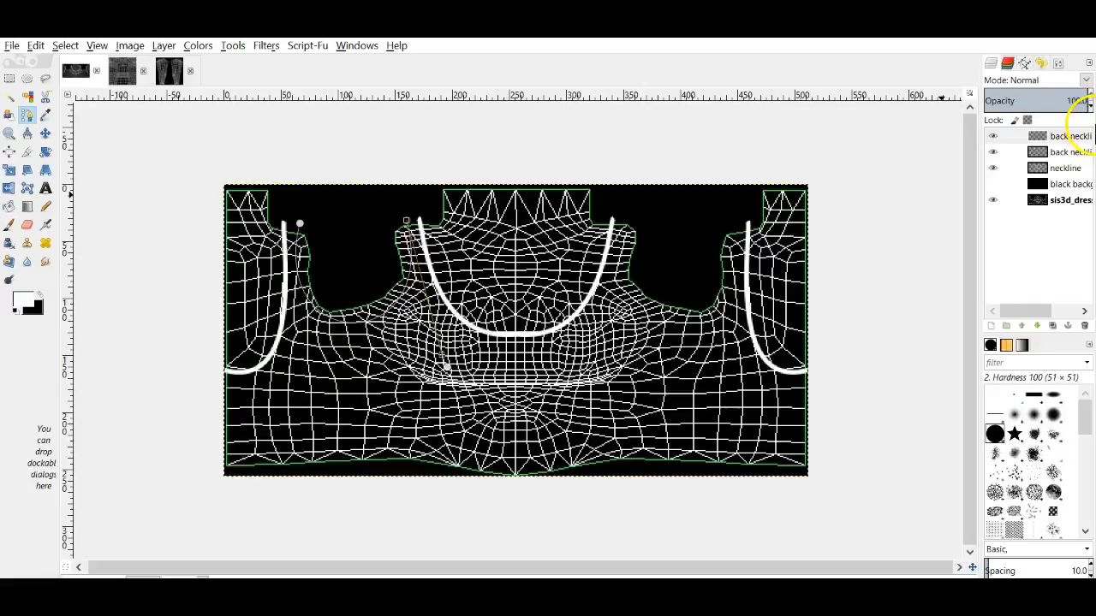
Step: Create a layer named 'arm' and stroke the armhole path in white on it
left_click(990, 326)
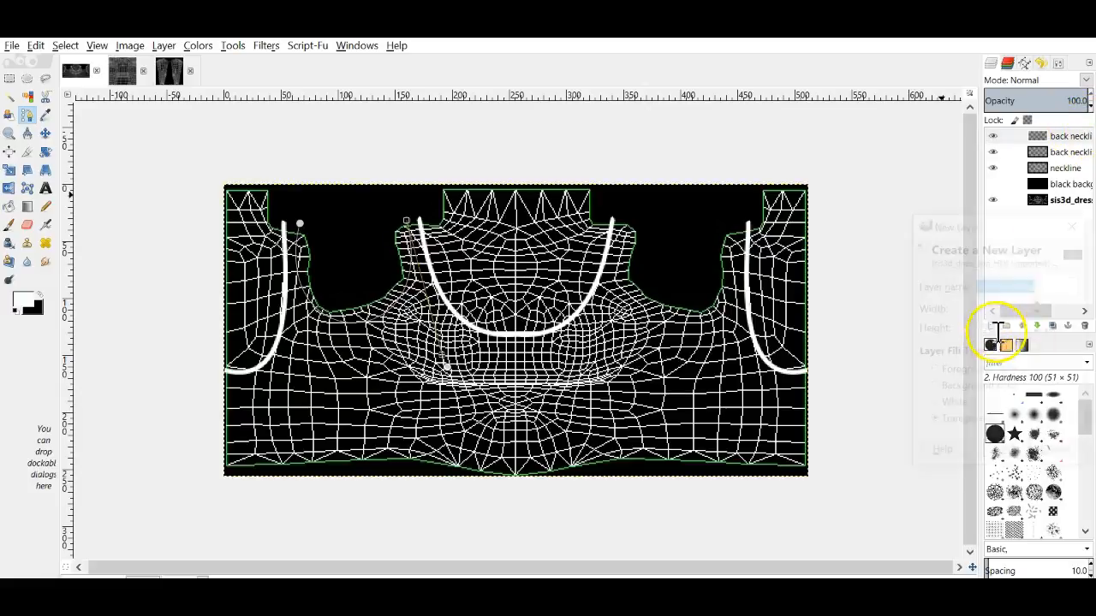
type("arm")
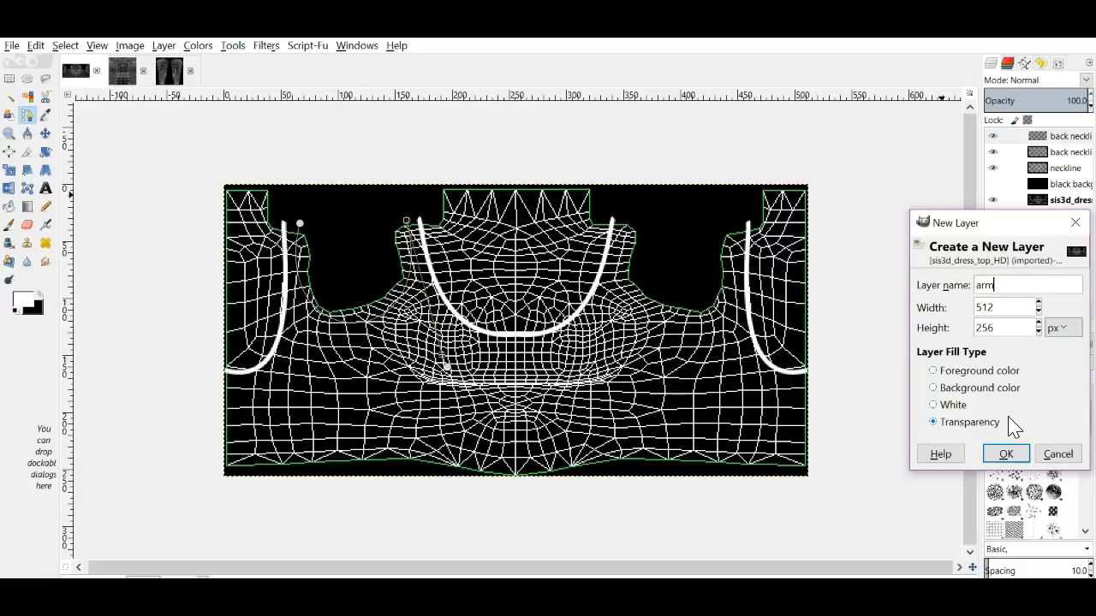
key("Return")
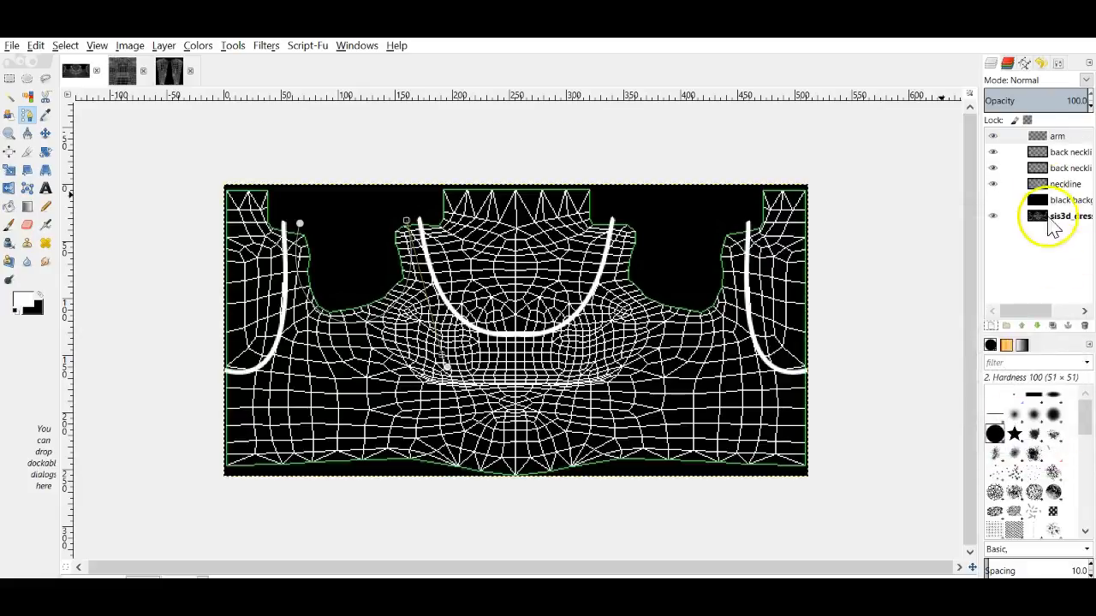
left_click(1058, 63)
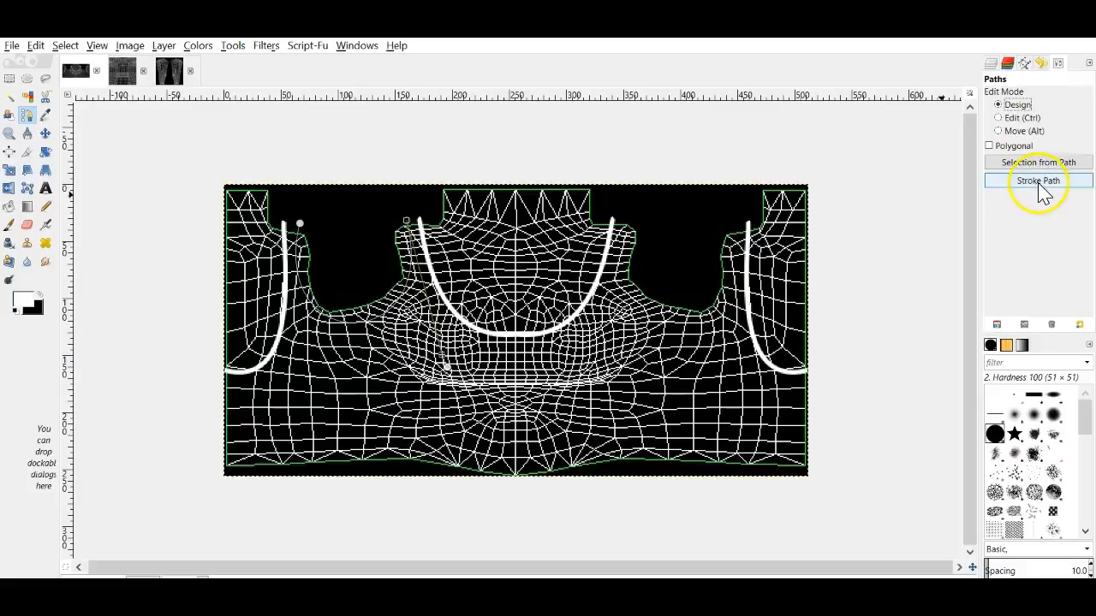
left_click(1037, 180)
left_click(1008, 318)
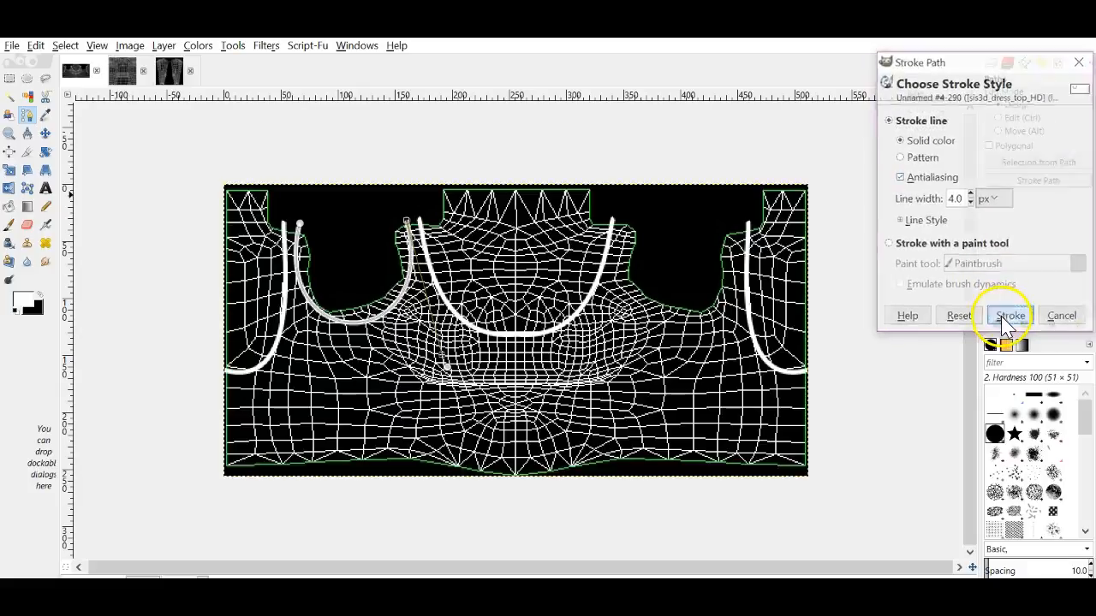
Step: Duplicate the arm layer, flip the copy horizontally, and merge down to mirror the armhole curves
left_click(45, 133)
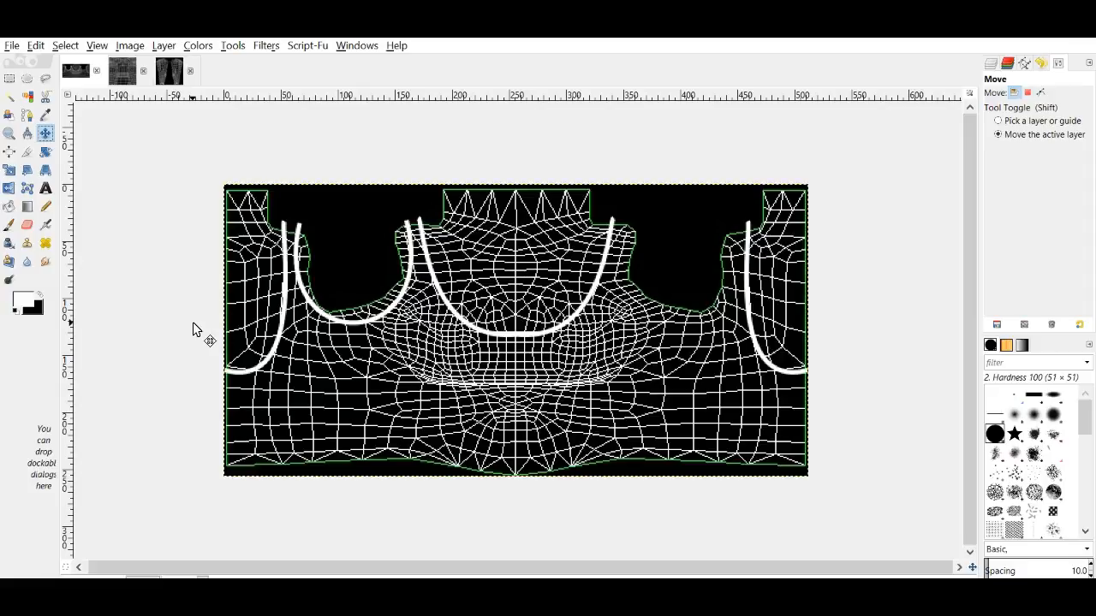
left_click(991, 65)
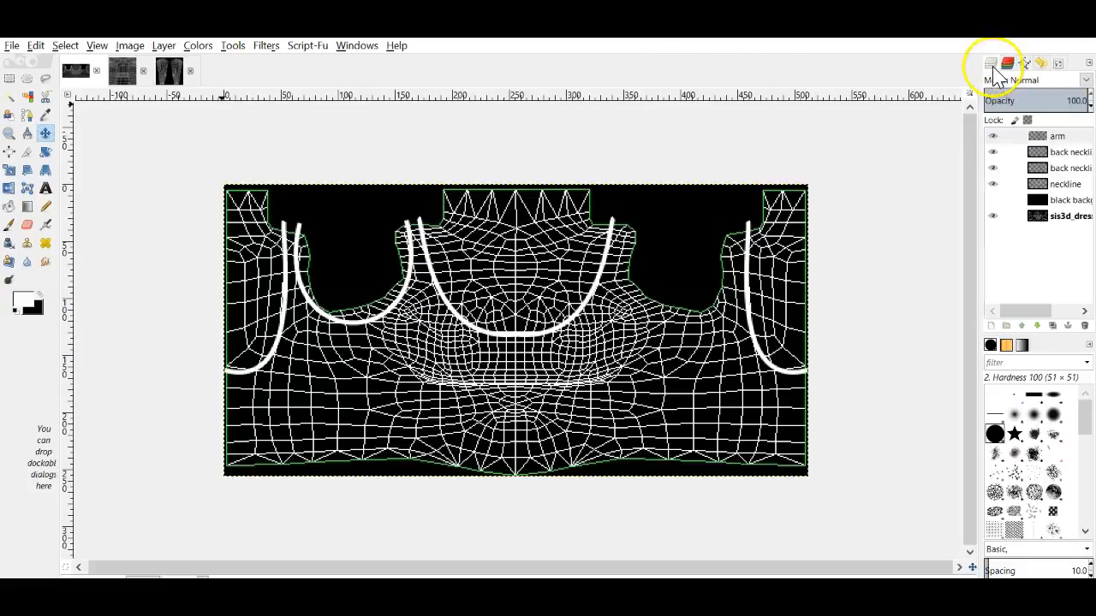
right_click(1048, 136)
left_click(924, 218)
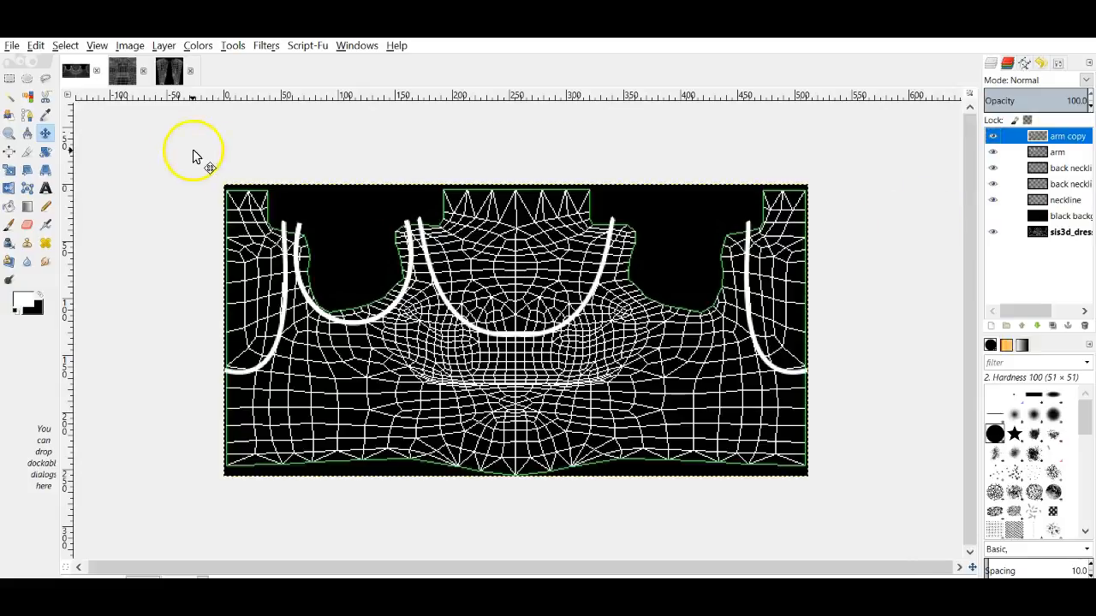
left_click(10, 185)
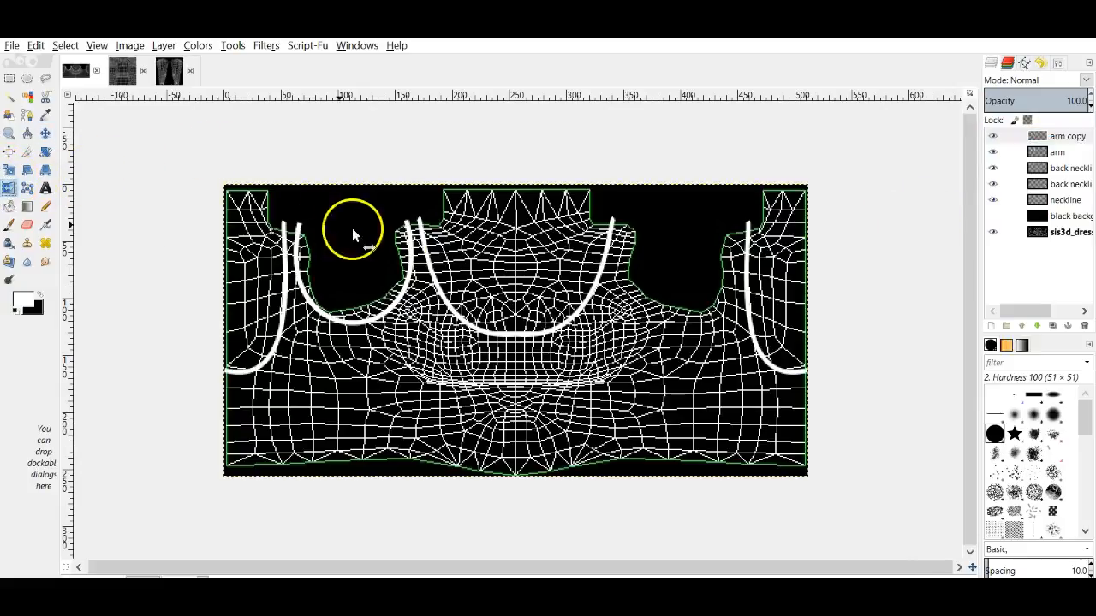
left_click(406, 256)
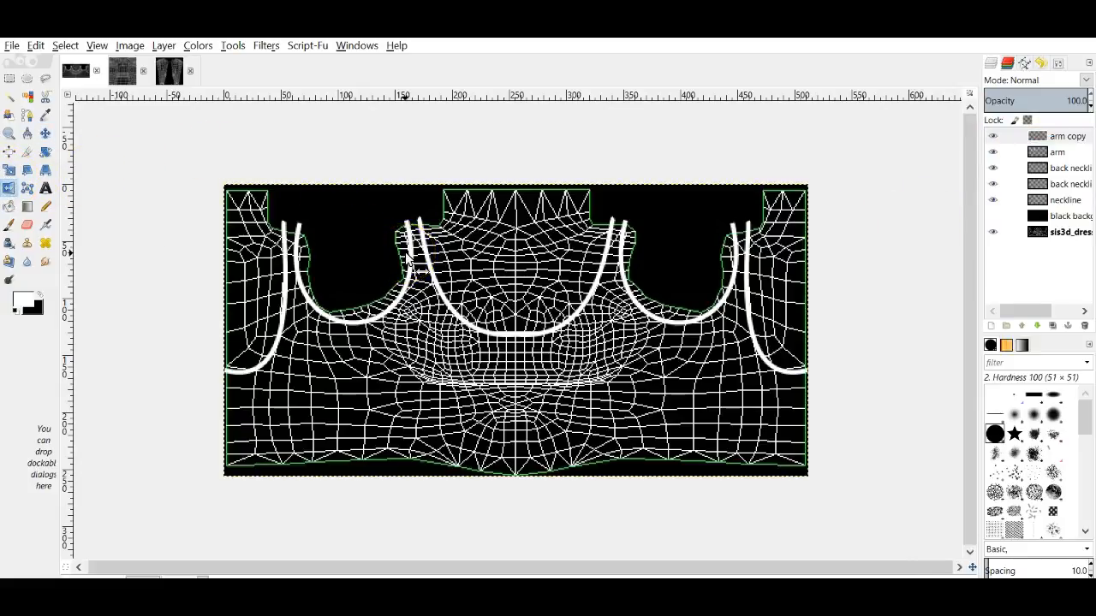
right_click(1064, 137)
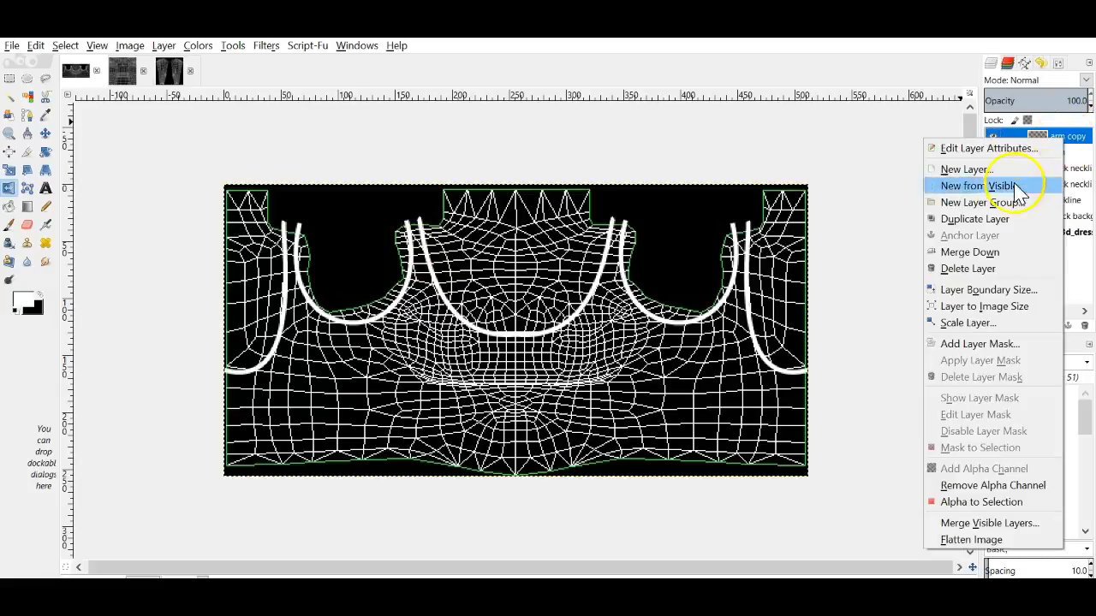
left_click(976, 252)
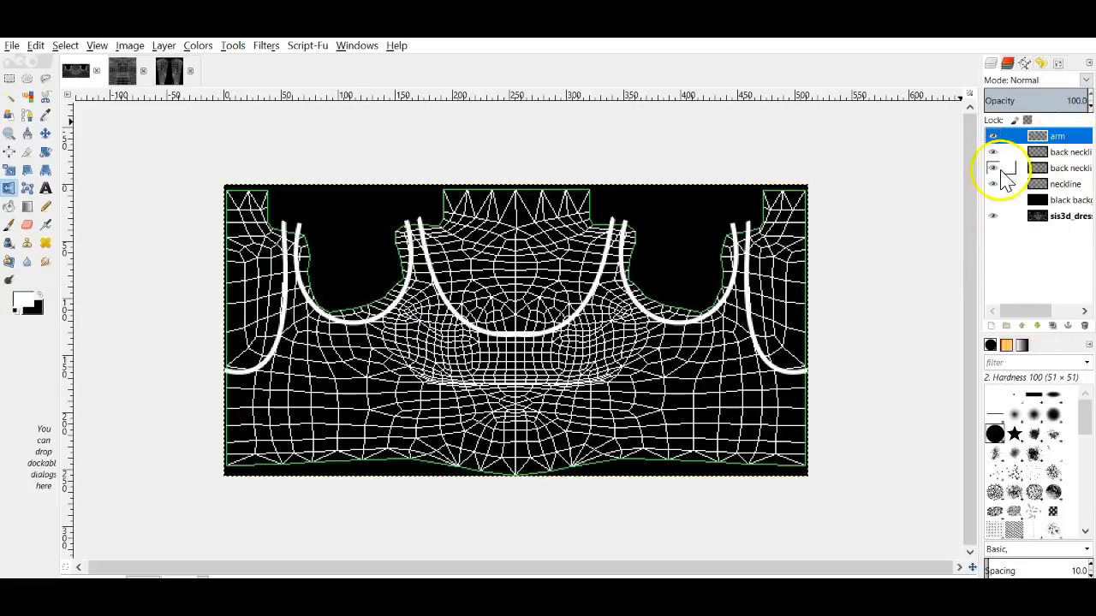
left_click(991, 324)
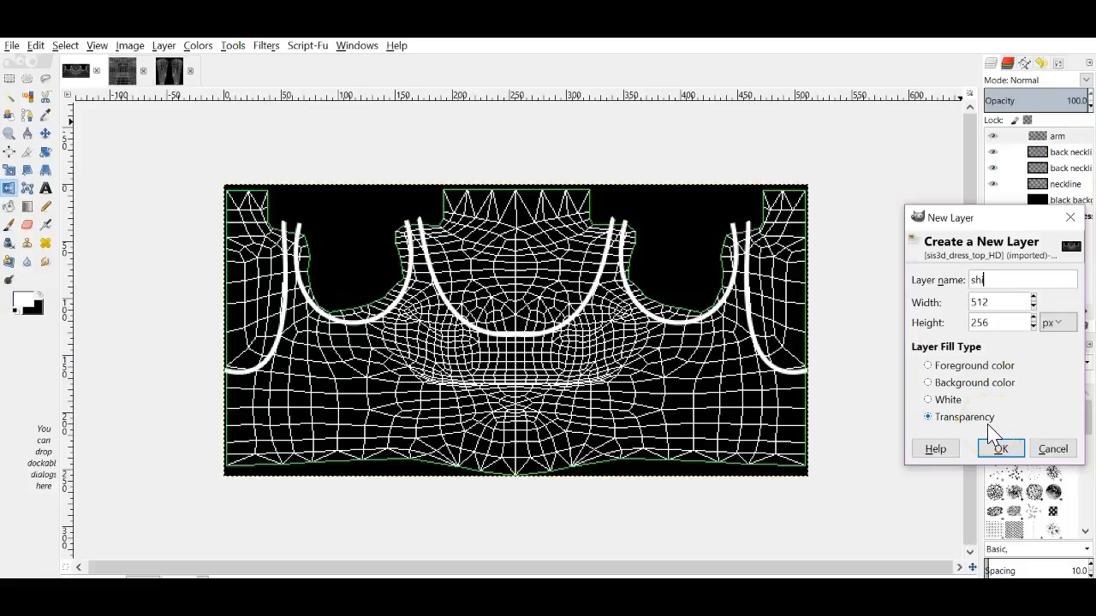
Step: Create the 'shirt' layer and free-select along the bottom edge and right armhole curve
left_click(993, 444)
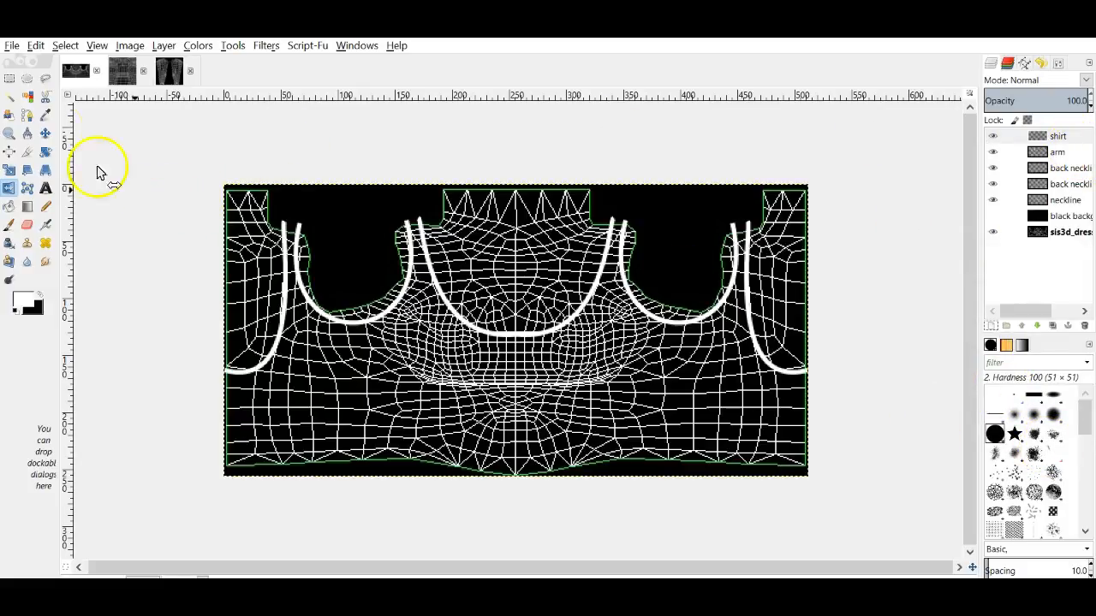
left_click(45, 78)
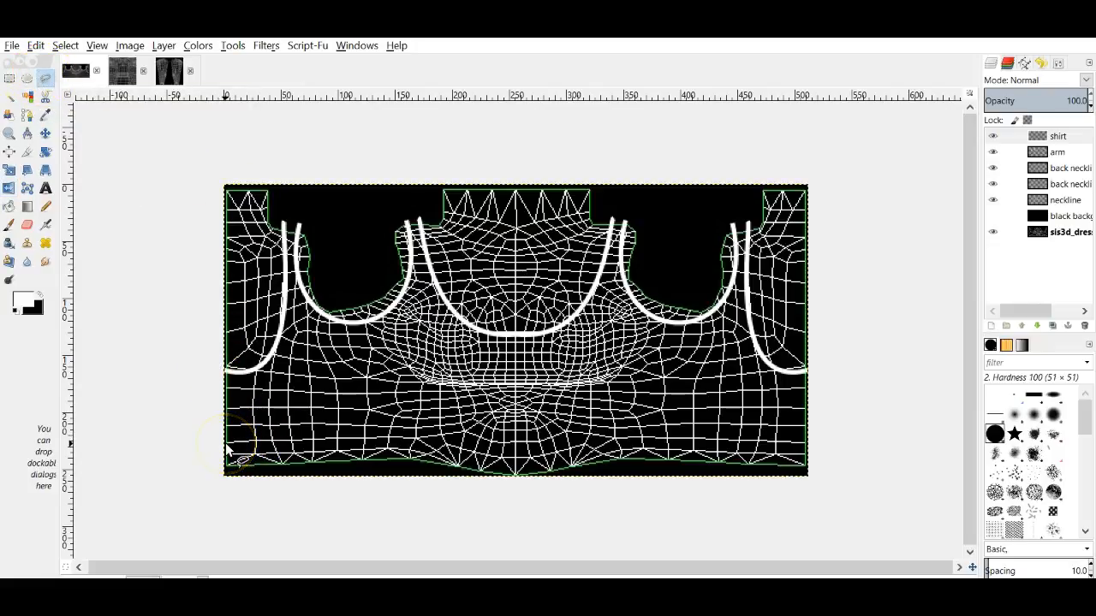
mouse_move(229, 449)
left_mouse_down()
mouse_move(384, 446)
mouse_move(499, 469)
mouse_move(698, 483)
mouse_move(809, 454)
left_mouse_up()
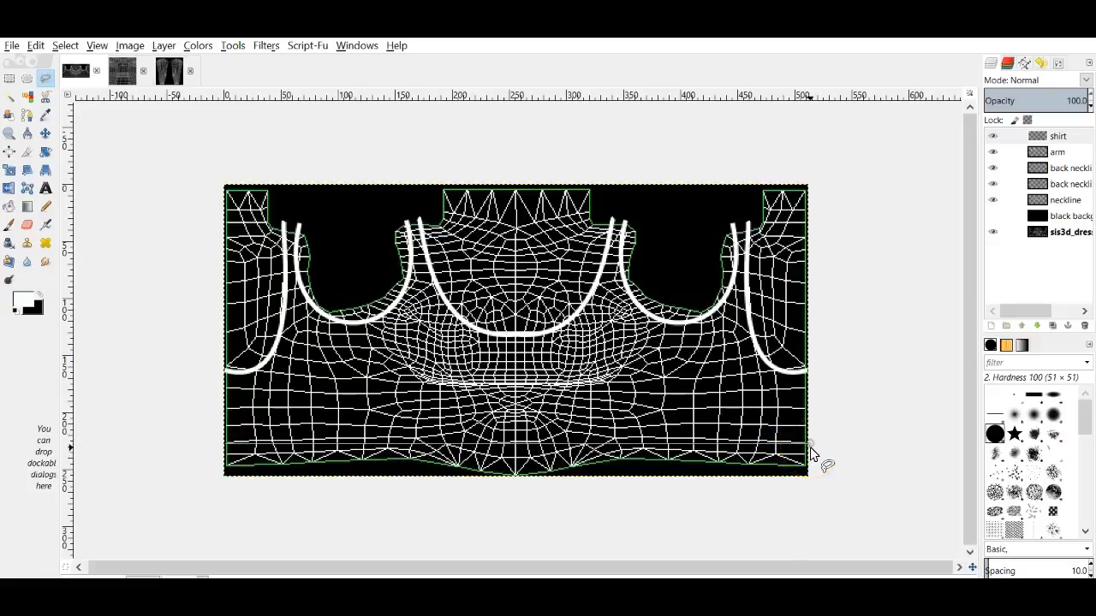
left_click(811, 369)
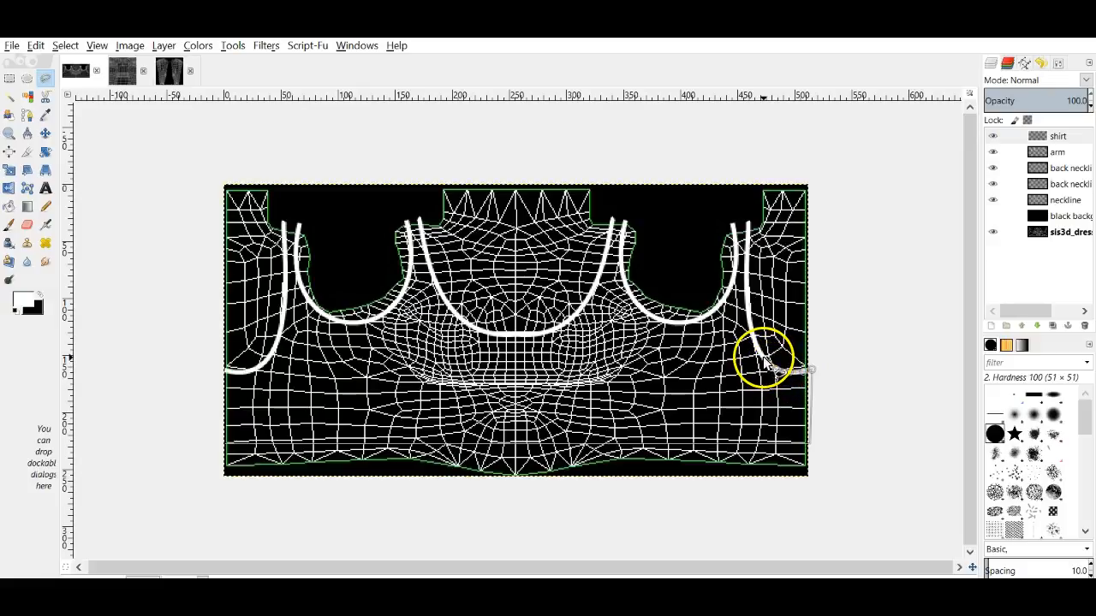
mouse_move(763, 361)
left_mouse_down()
mouse_move(746, 317)
mouse_move(747, 214)
left_mouse_up()
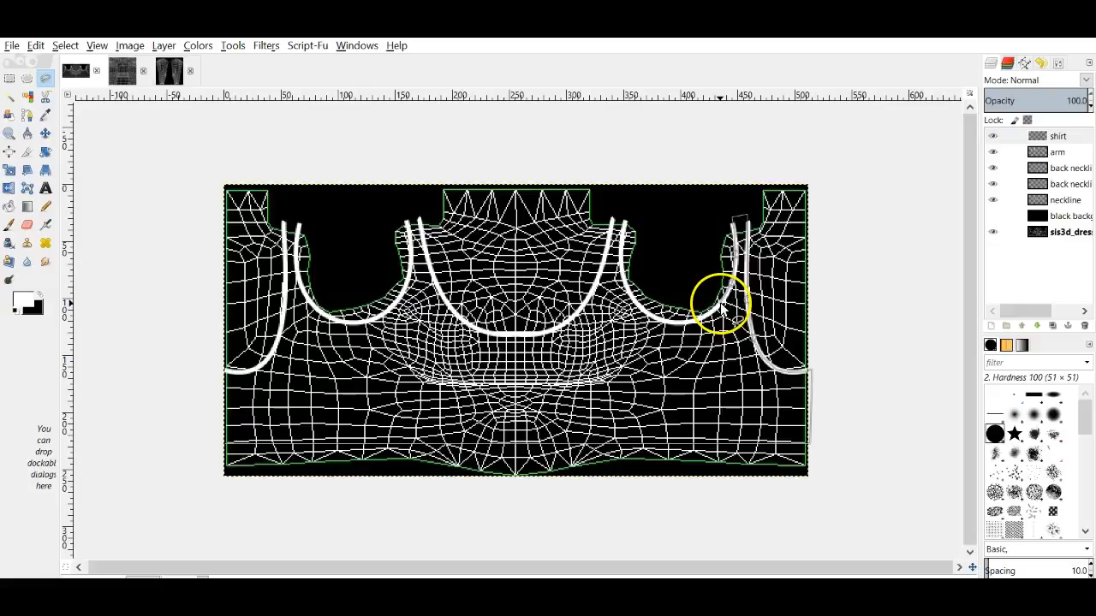
Step: Trace the shirt outline along the armhole and left strap, close it, and fill it white
mouse_move(705, 316)
left_mouse_down()
mouse_move(664, 323)
mouse_move(638, 307)
mouse_move(624, 282)
mouse_move(628, 221)
mouse_move(616, 229)
mouse_move(611, 219)
mouse_move(597, 293)
mouse_move(545, 339)
mouse_move(493, 339)
mouse_move(459, 322)
mouse_move(435, 277)
left_mouse_up()
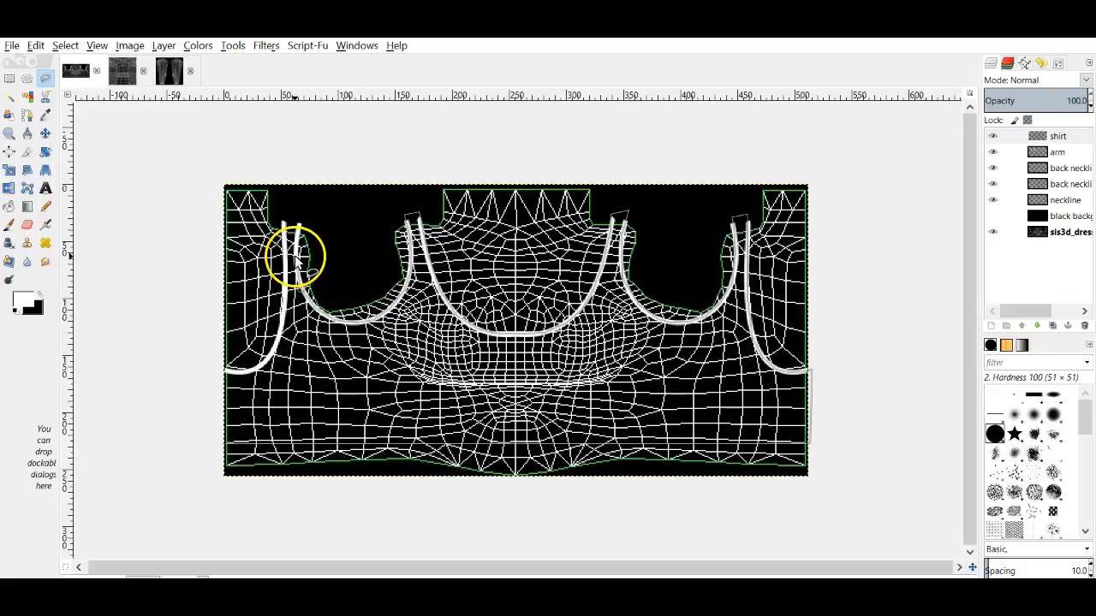
left_click(301, 210)
left_click(284, 213)
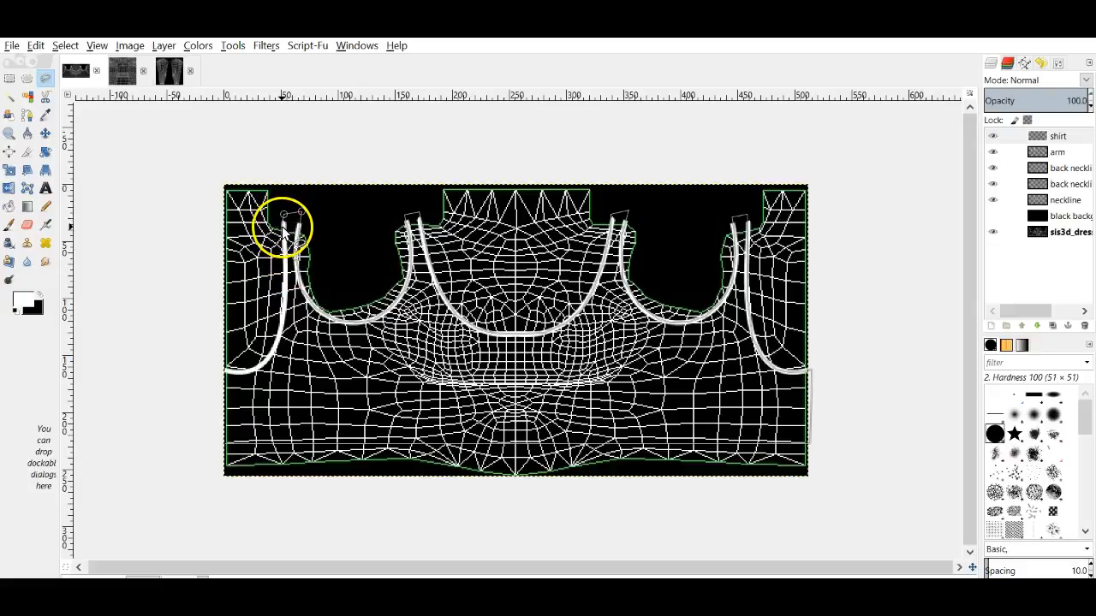
left_click(282, 227)
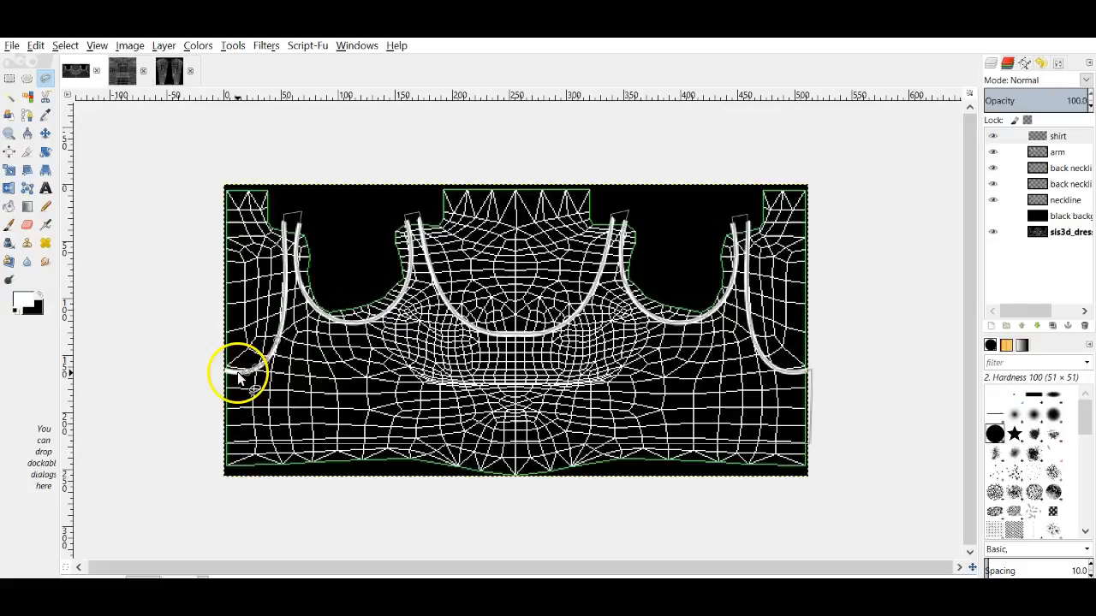
left_click(210, 367)
left_click(225, 444)
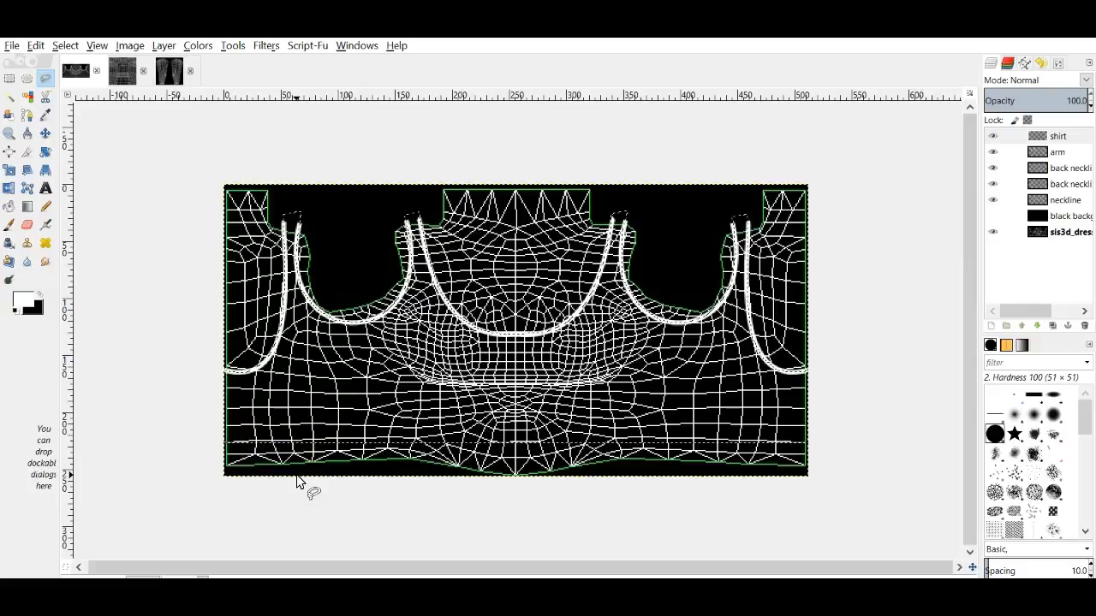
left_click_drag(23, 301, 344, 390)
Step: Clear the selection, show the black background layer, and zoom in to inspect the mask edges
left_click(65, 45)
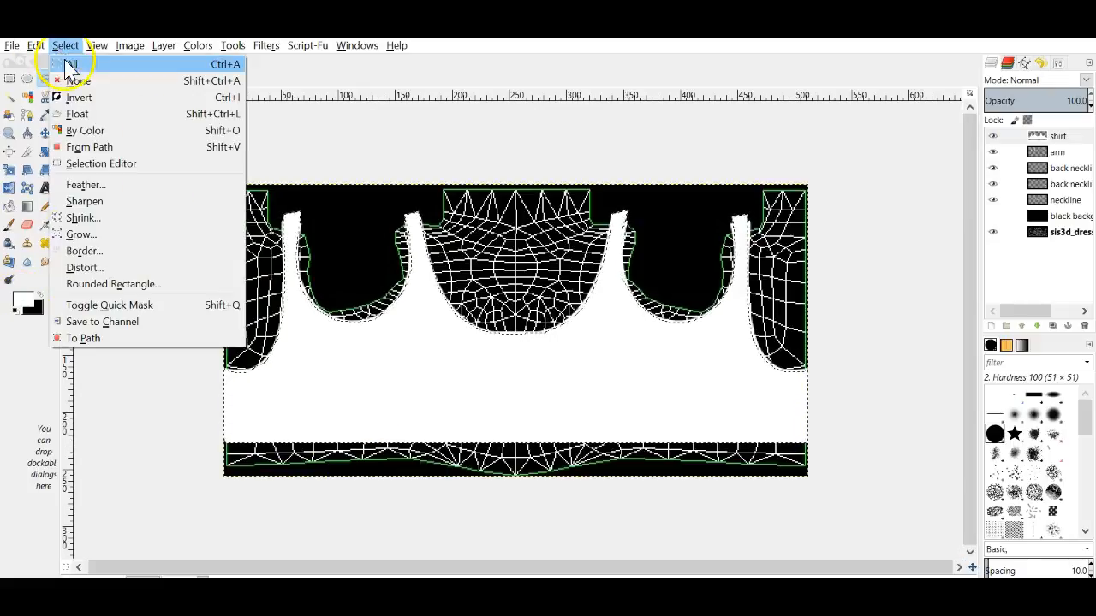
left_click(75, 80)
left_click(1011, 220)
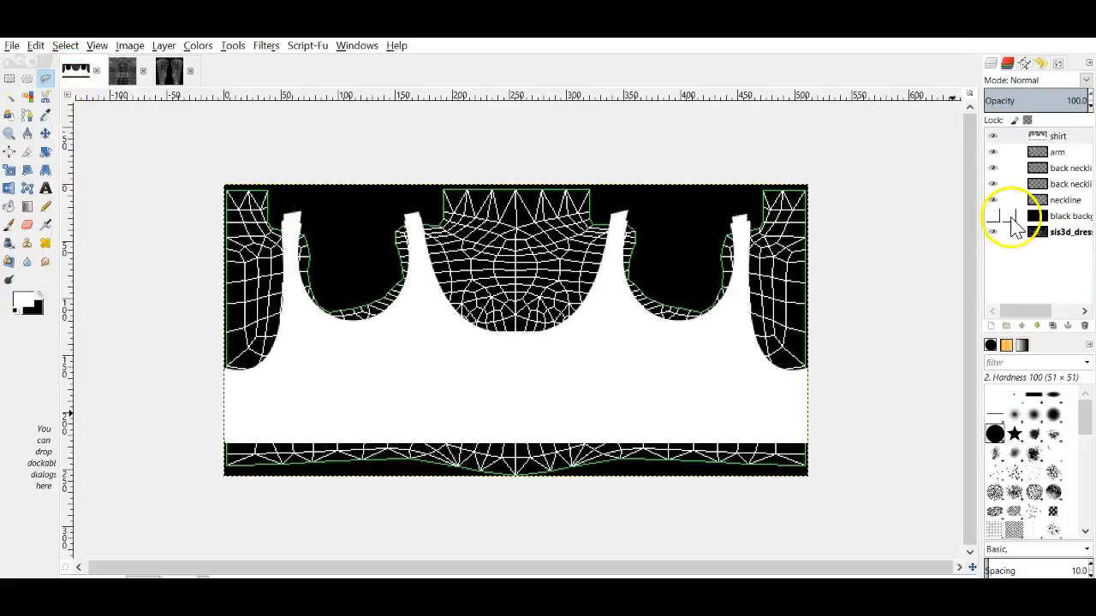
left_click(992, 218)
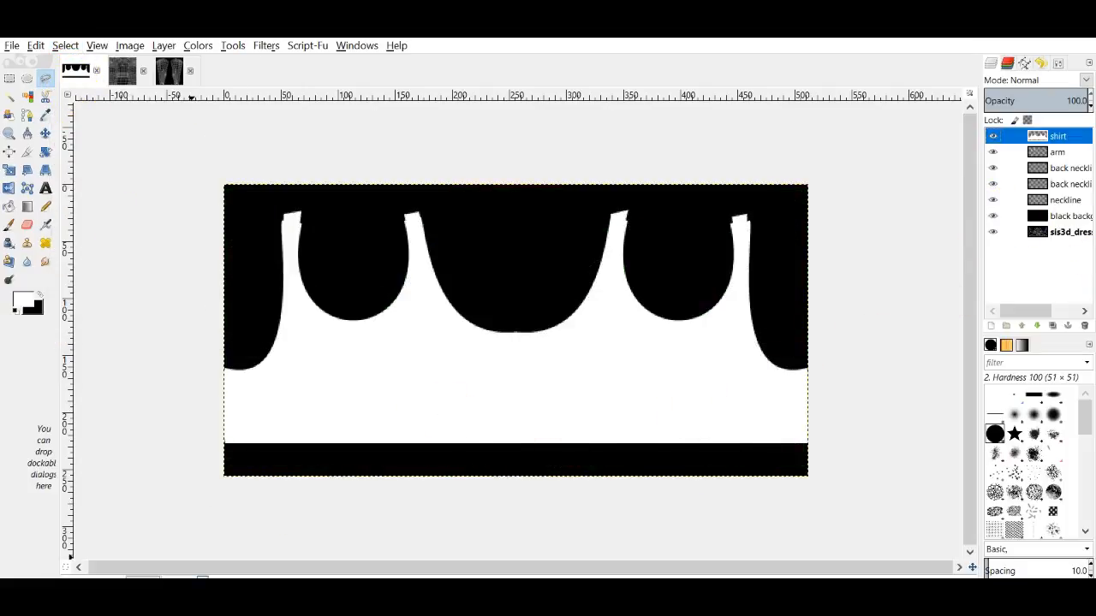
left_click(184, 574)
left_click(176, 470)
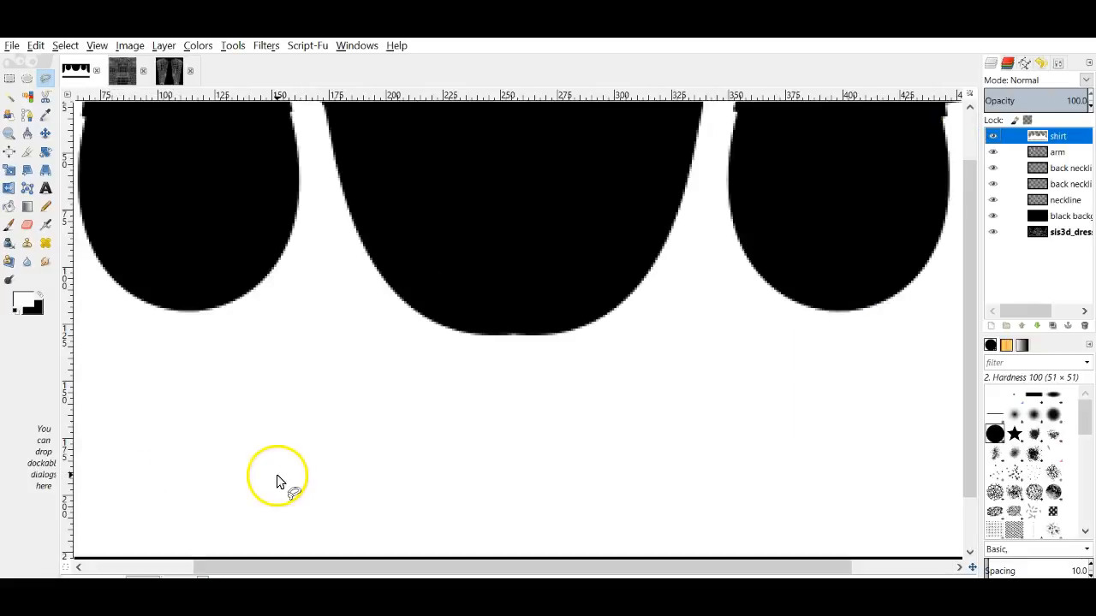
scroll(277, 475, "up", 2)
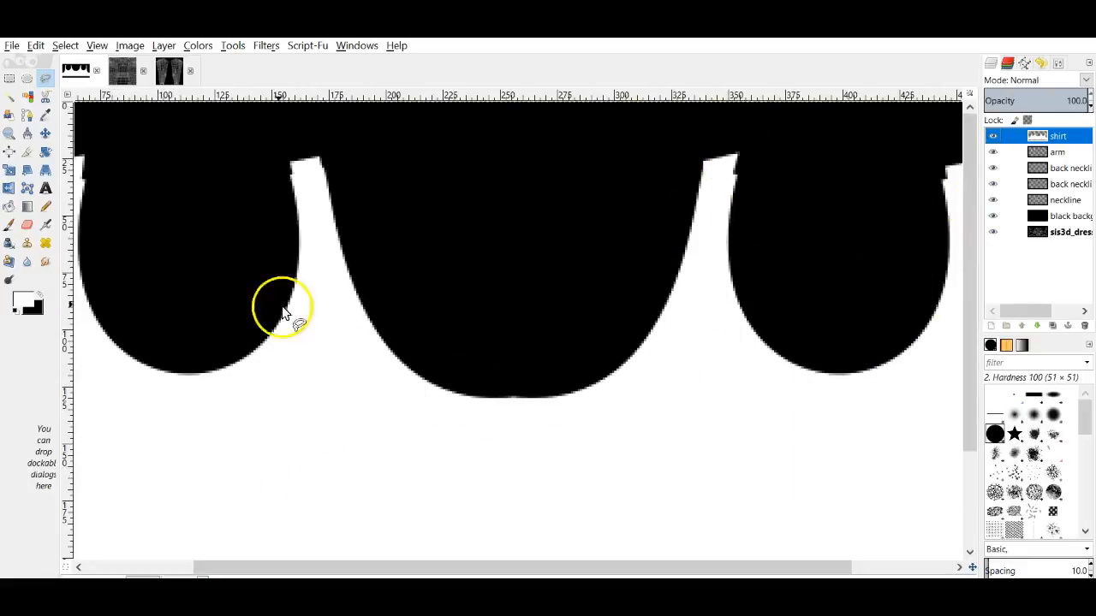
left_click_drag(440, 567, 285, 476)
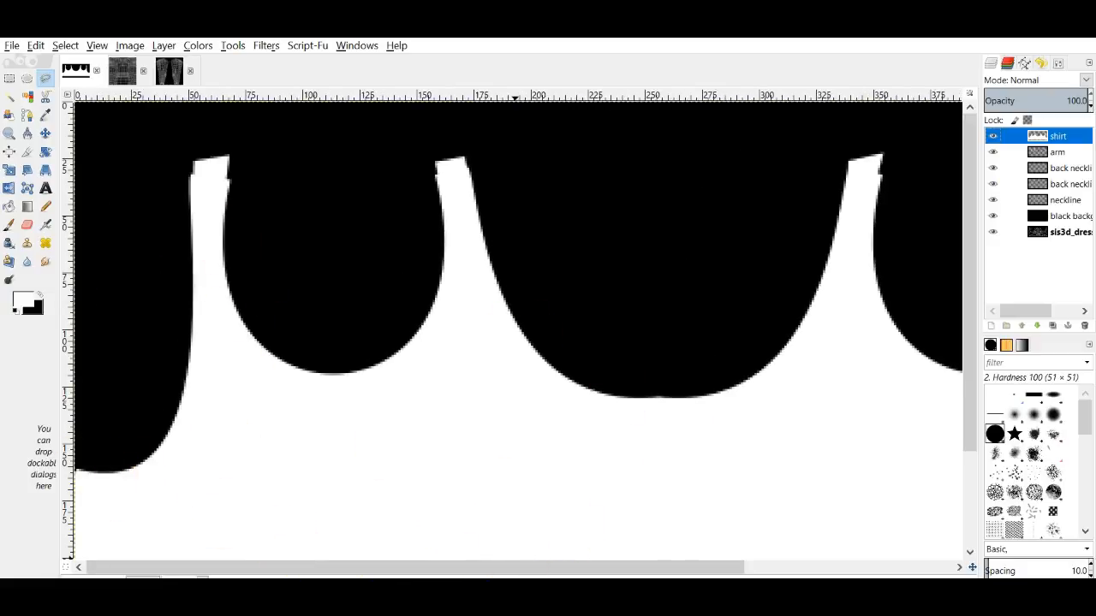
left_click_drag(521, 567, 785, 568)
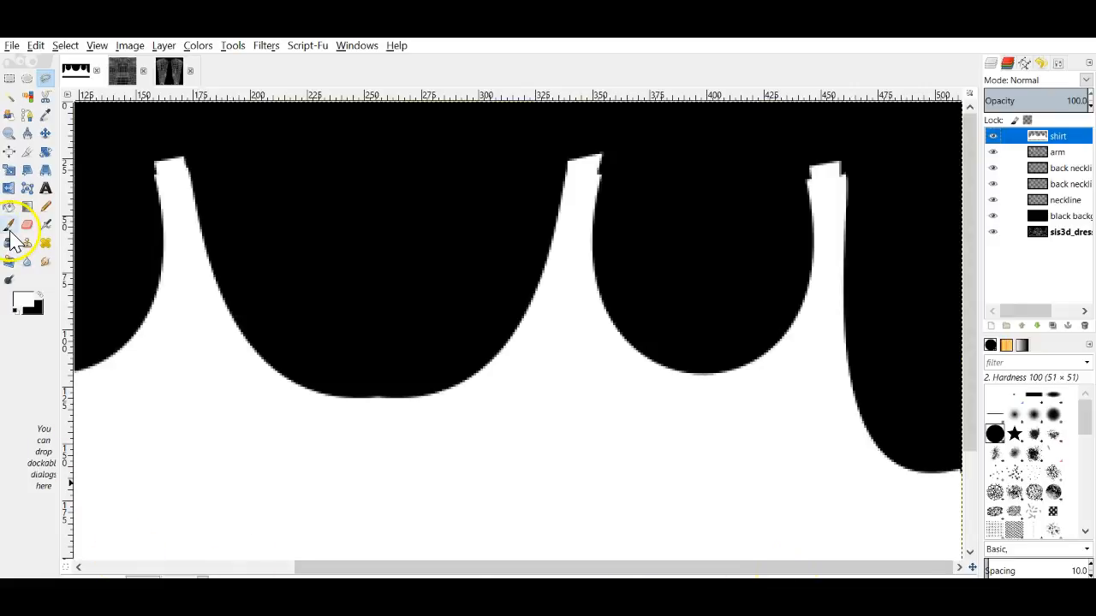
Step: Select the Paintbrush with the 2. Hardness 100 brush at size 5.00
left_click(8, 224)
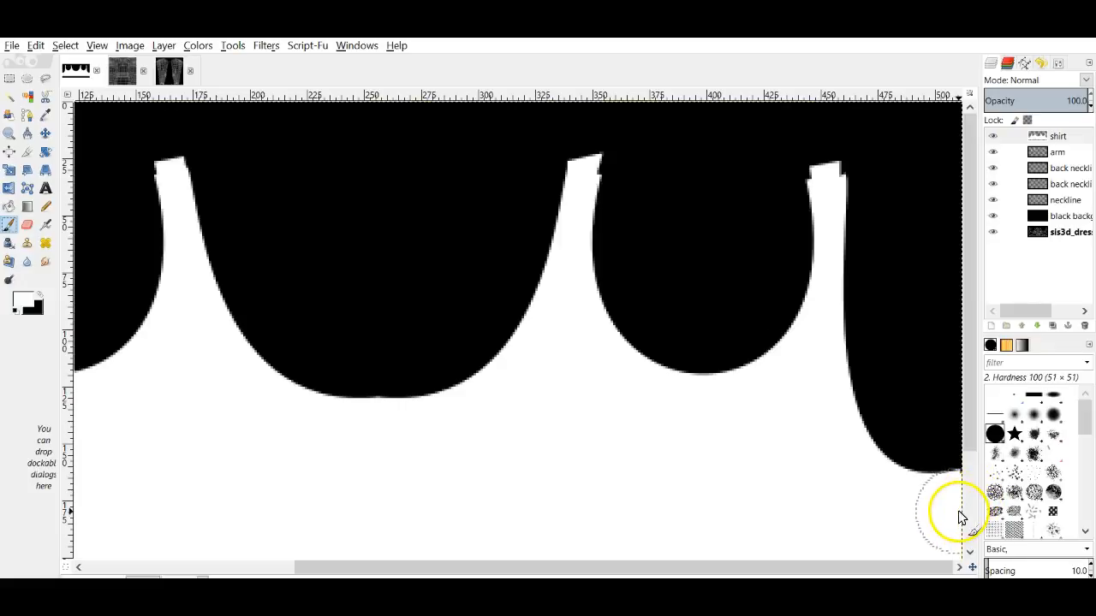
scroll(963, 518, "down", 3)
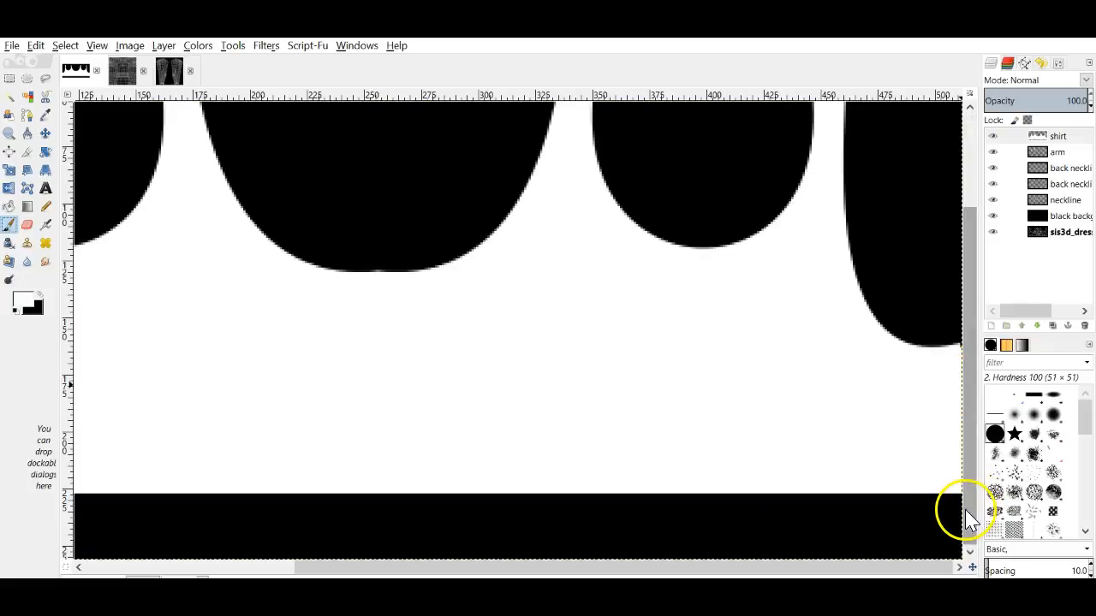
left_click(1059, 63)
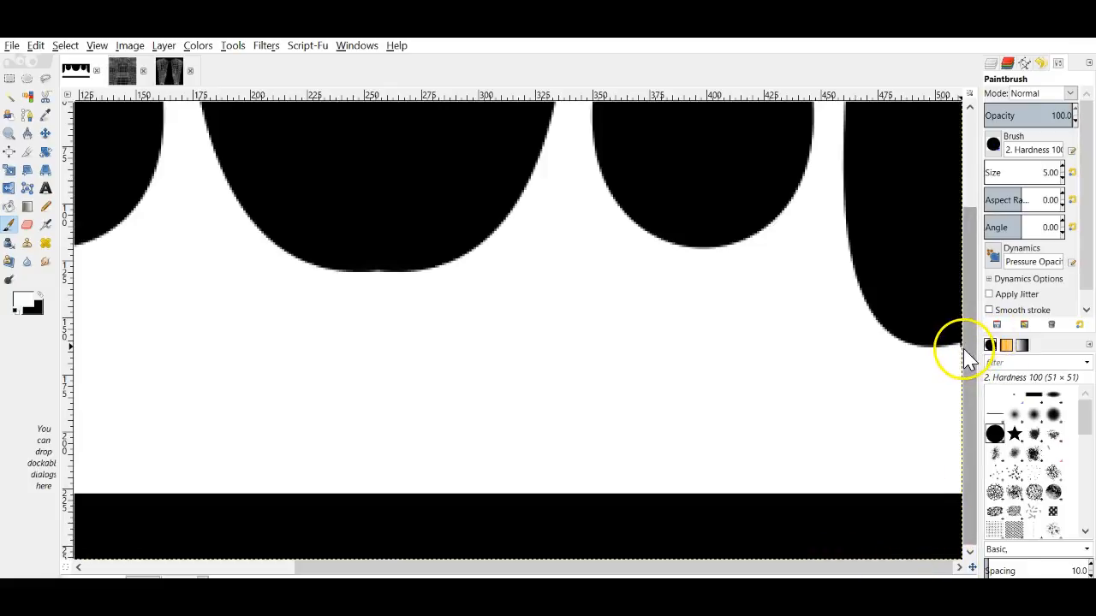
left_click(187, 576)
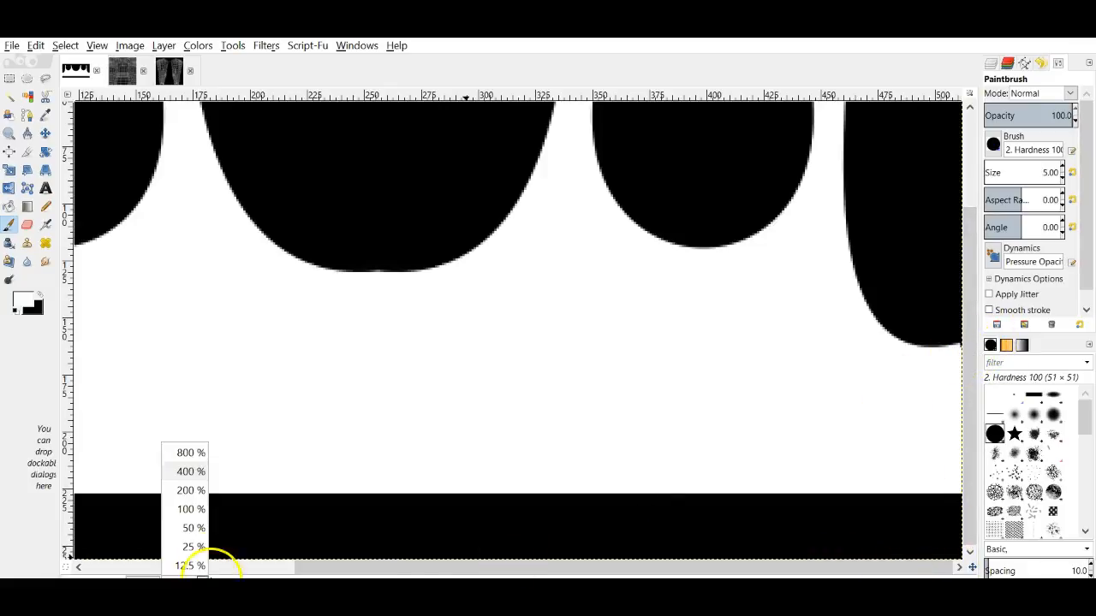
left_click(196, 490)
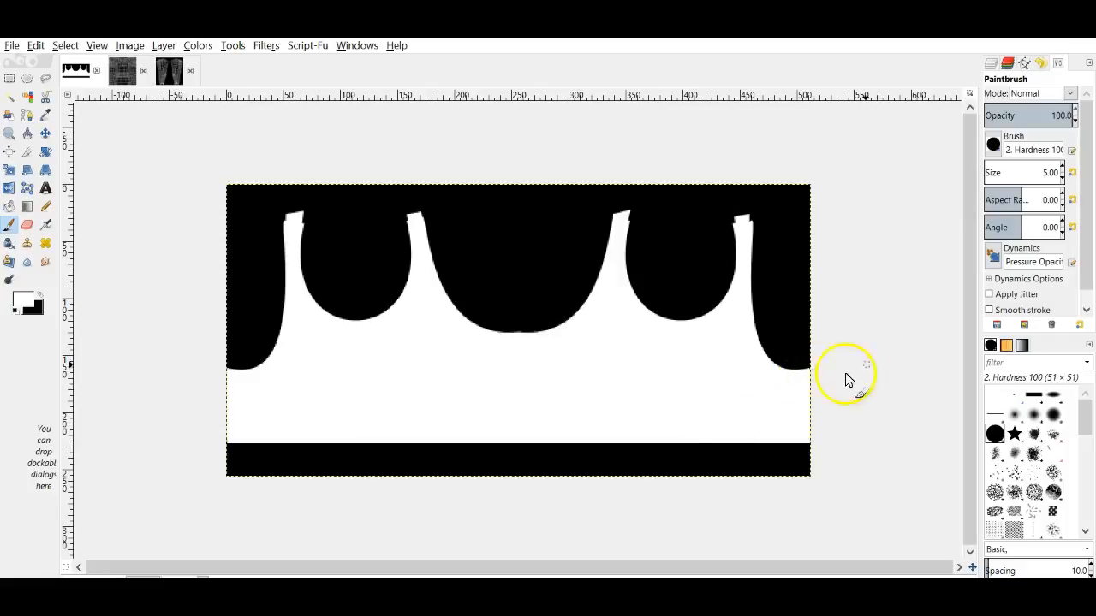
left_click(186, 571)
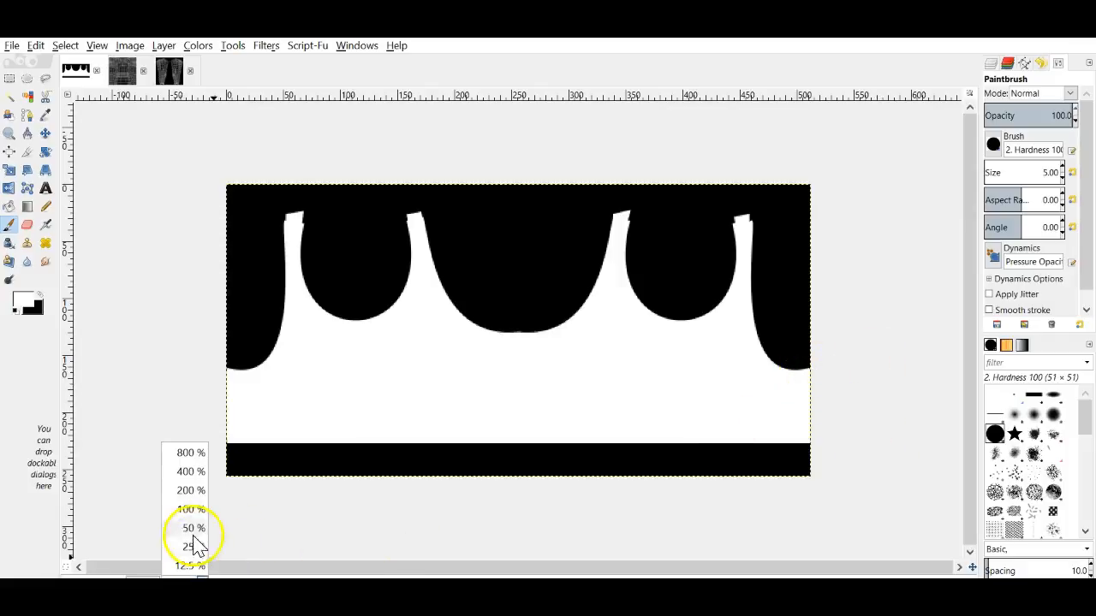
left_click(196, 470)
left_click_drag(518, 567, 682, 548)
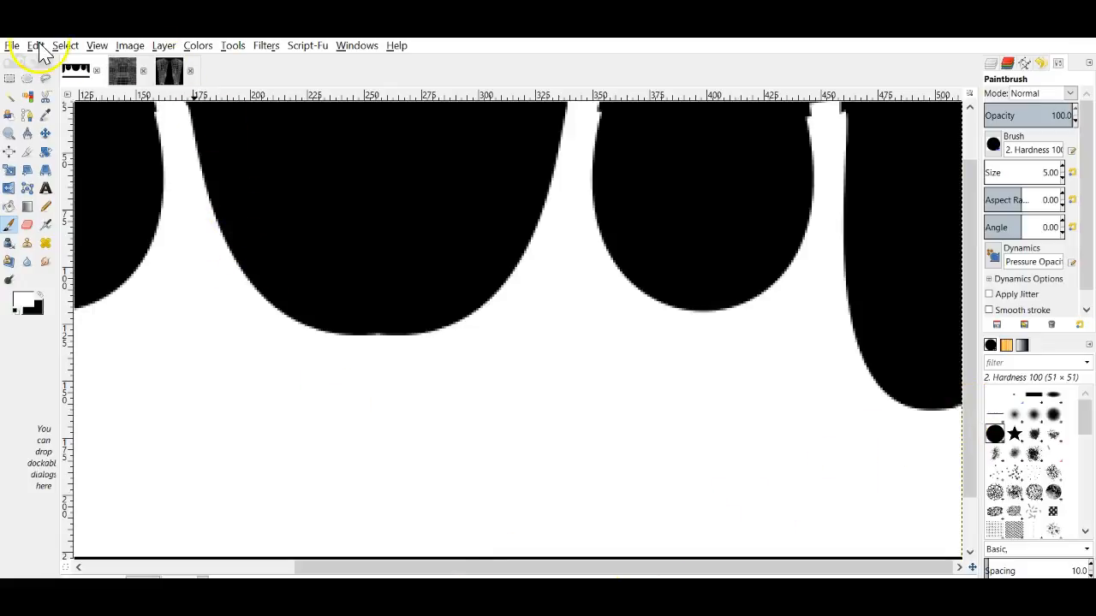
Step: Export the mask as a JPEG named beginning 'cla', accepting the default quality
left_click(12, 46)
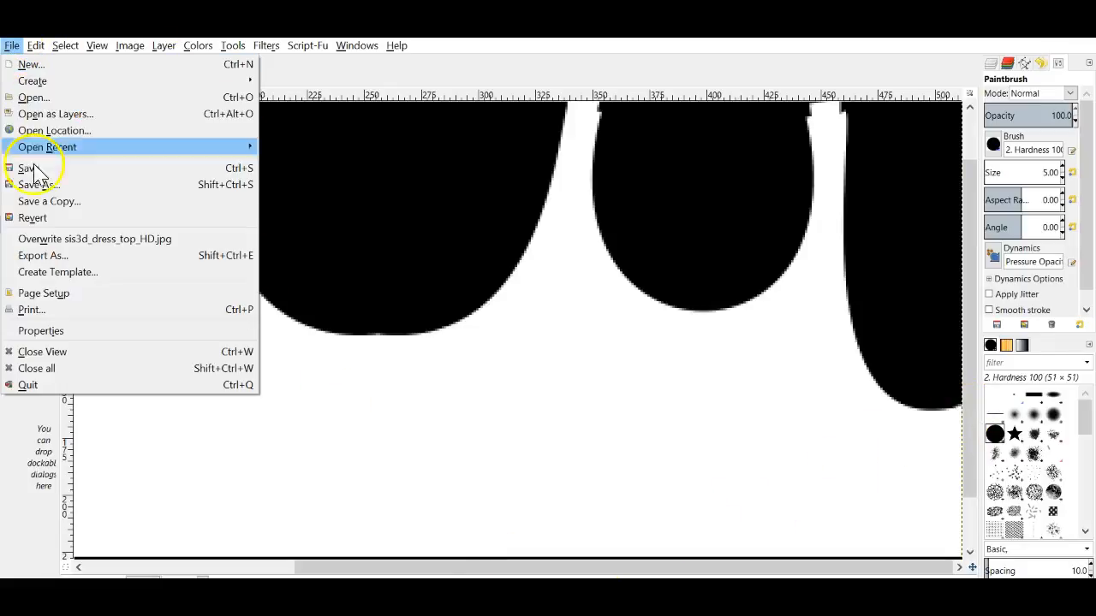
left_click(38, 257)
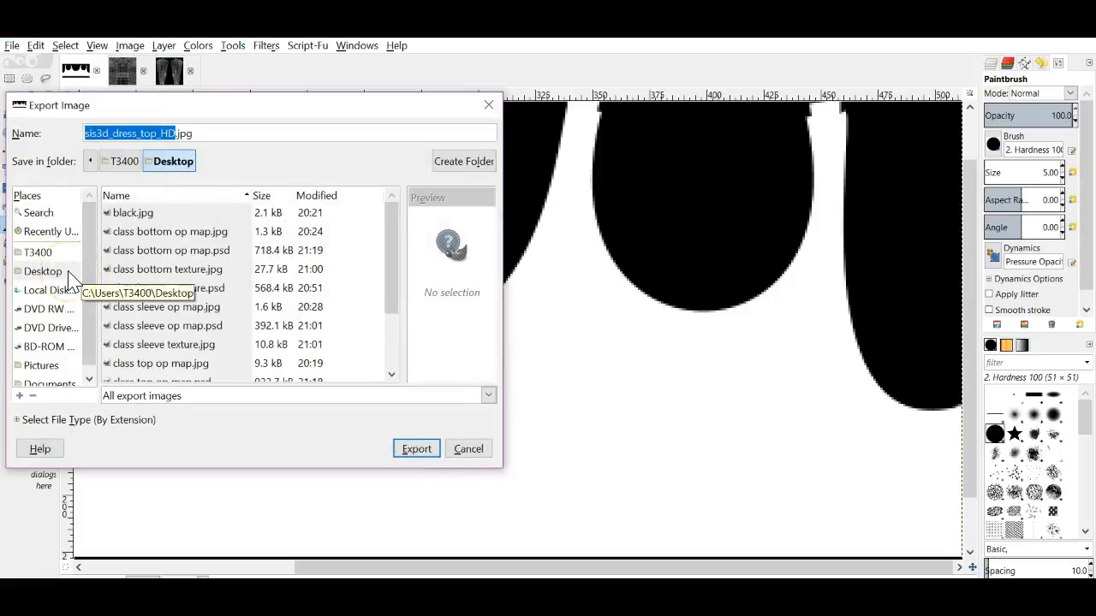
type("class top 2 op map")
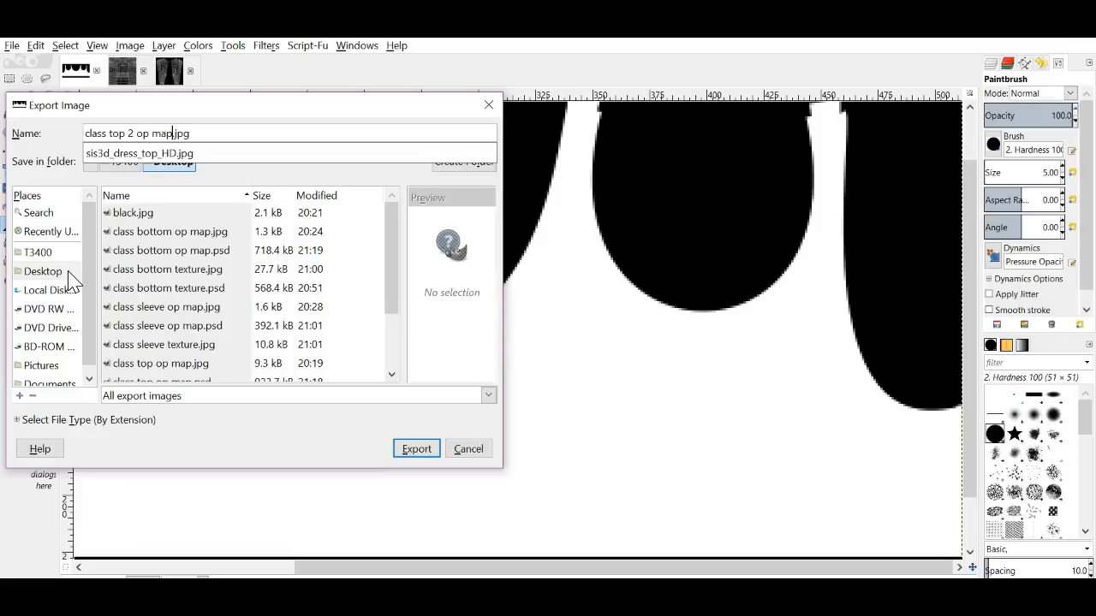
key("Return")
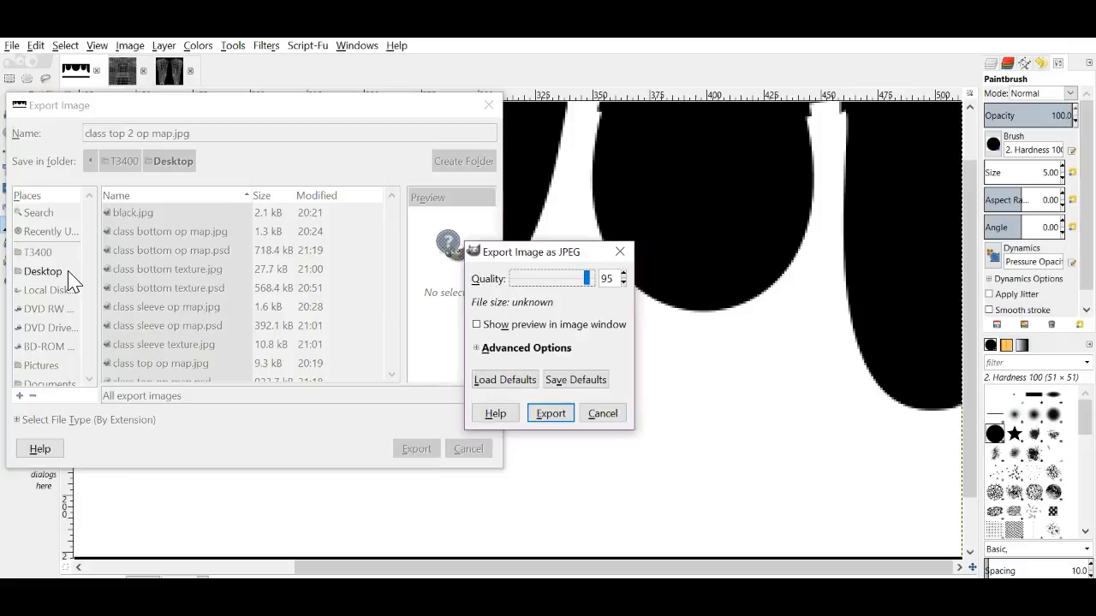
key("Return")
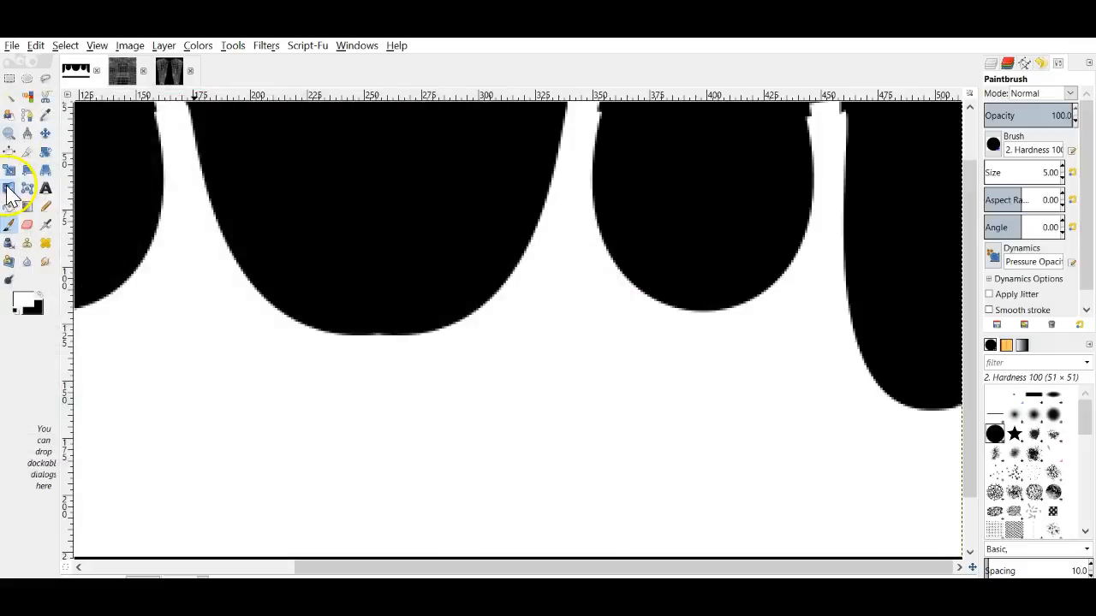
Step: Export the mask again under a corrected file name, then set the view to 50%
left_click(12, 46)
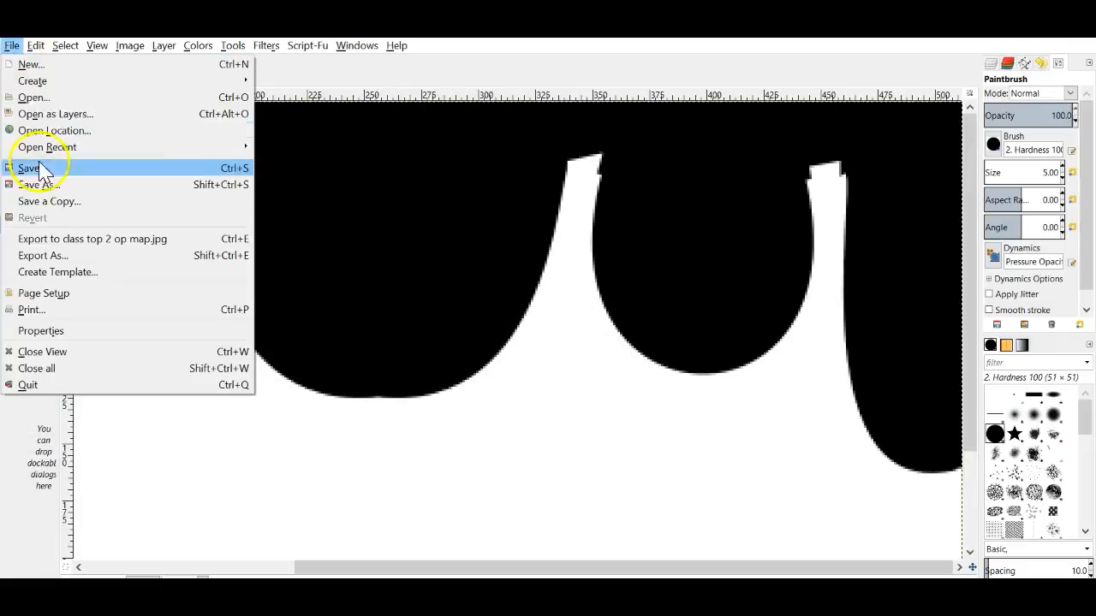
left_click(51, 255)
left_click(273, 133)
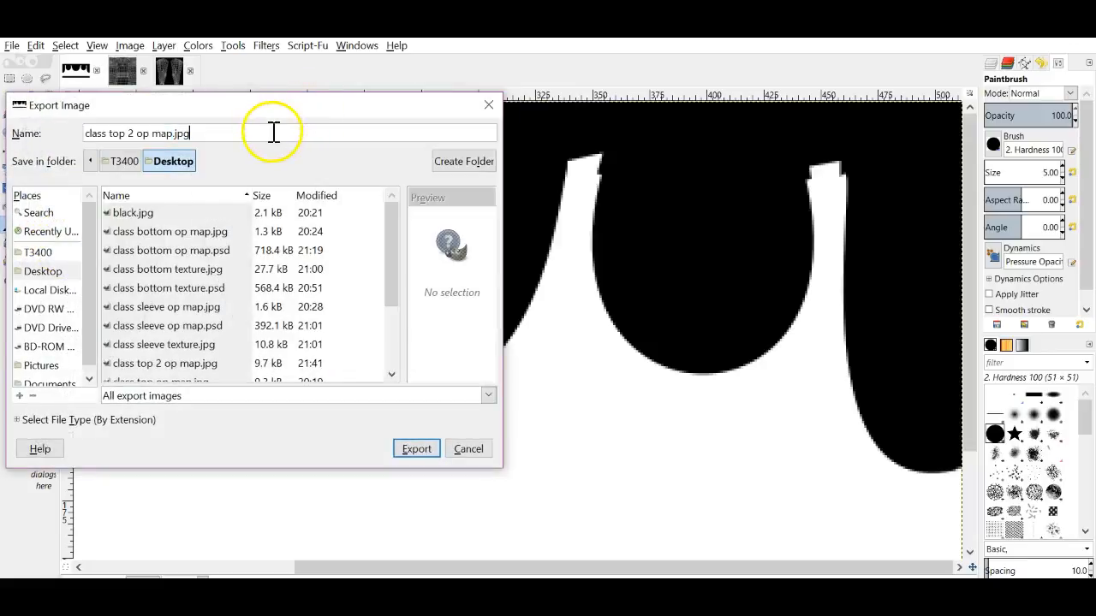
key("BackSpace")
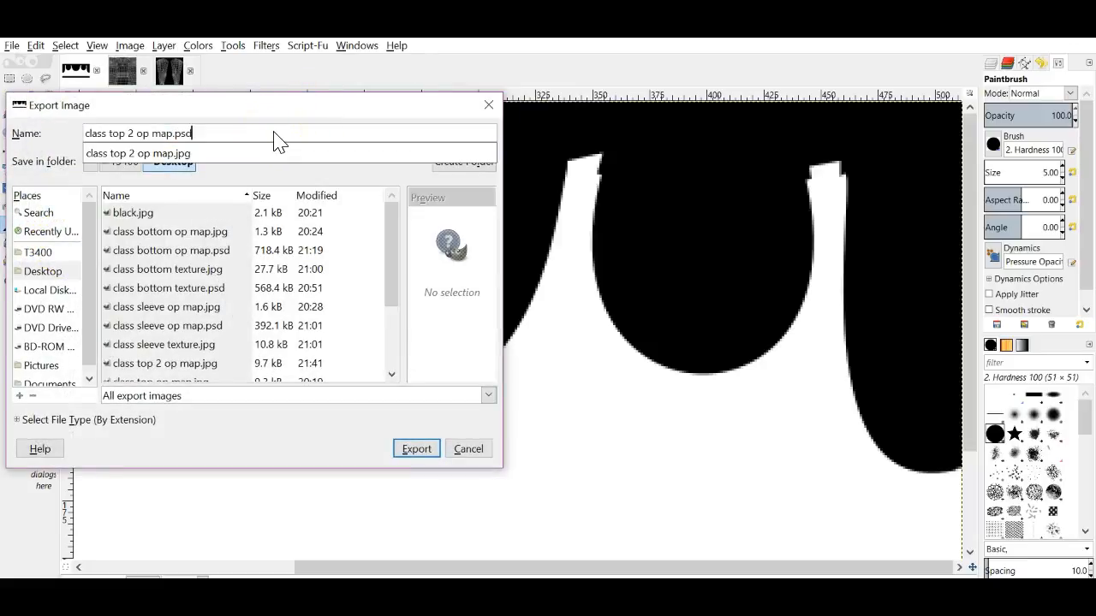
key("Return")
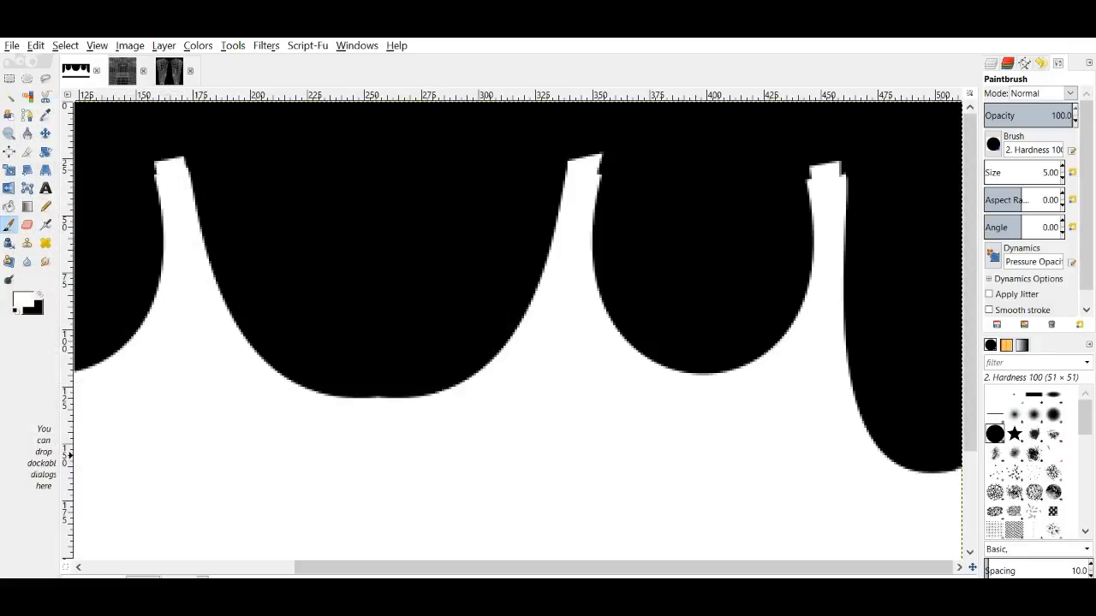
left_click(184, 575)
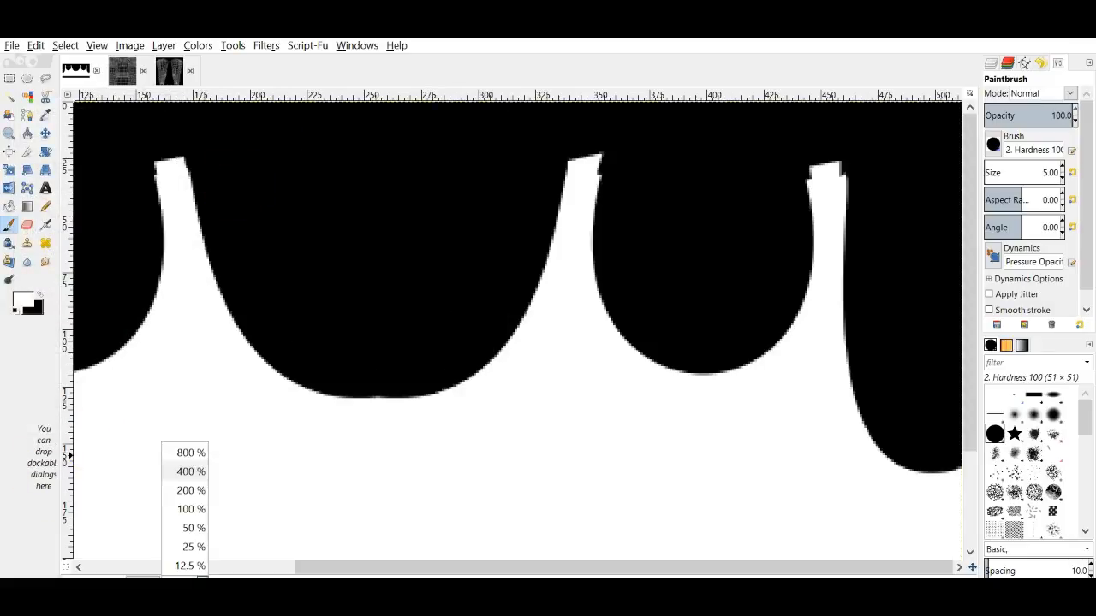
left_click(203, 527)
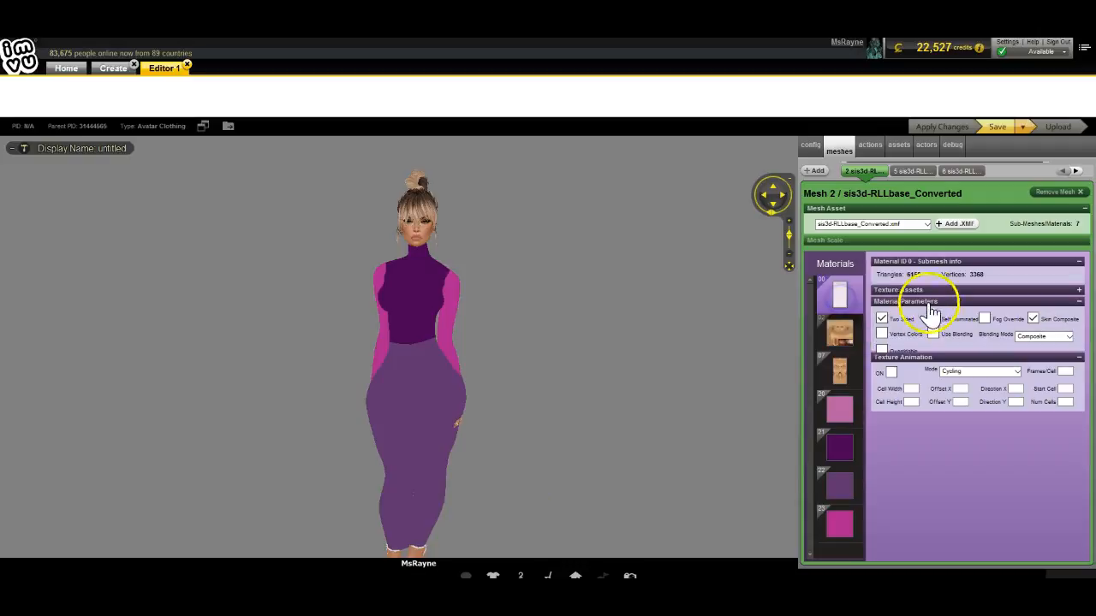
Step: Give material 20 the black image as its opacity map and apply
left_click(1077, 290)
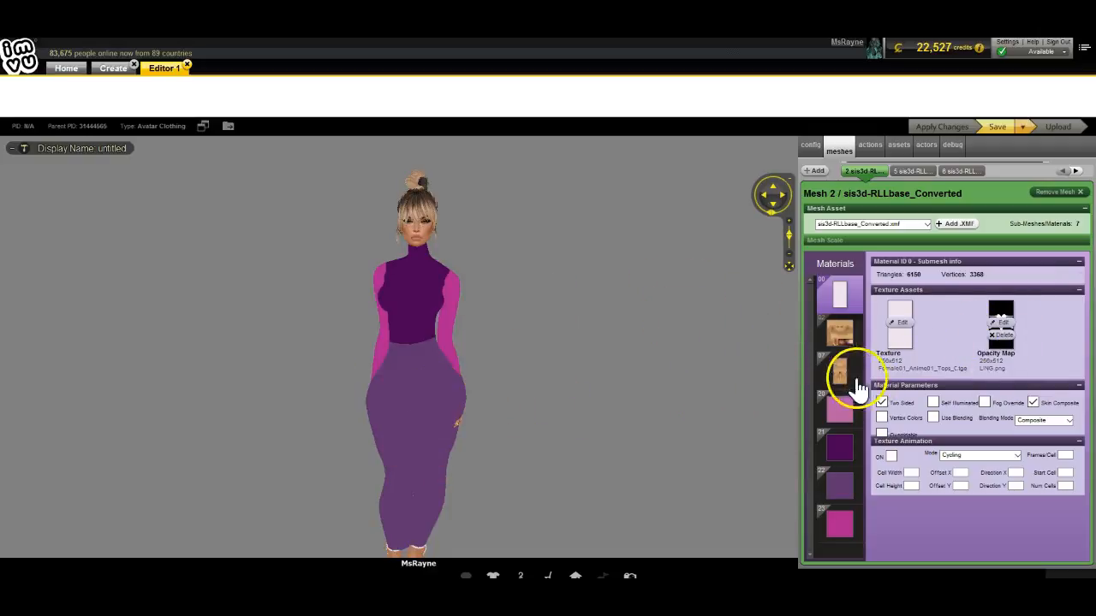
left_click(839, 414)
left_click(972, 326)
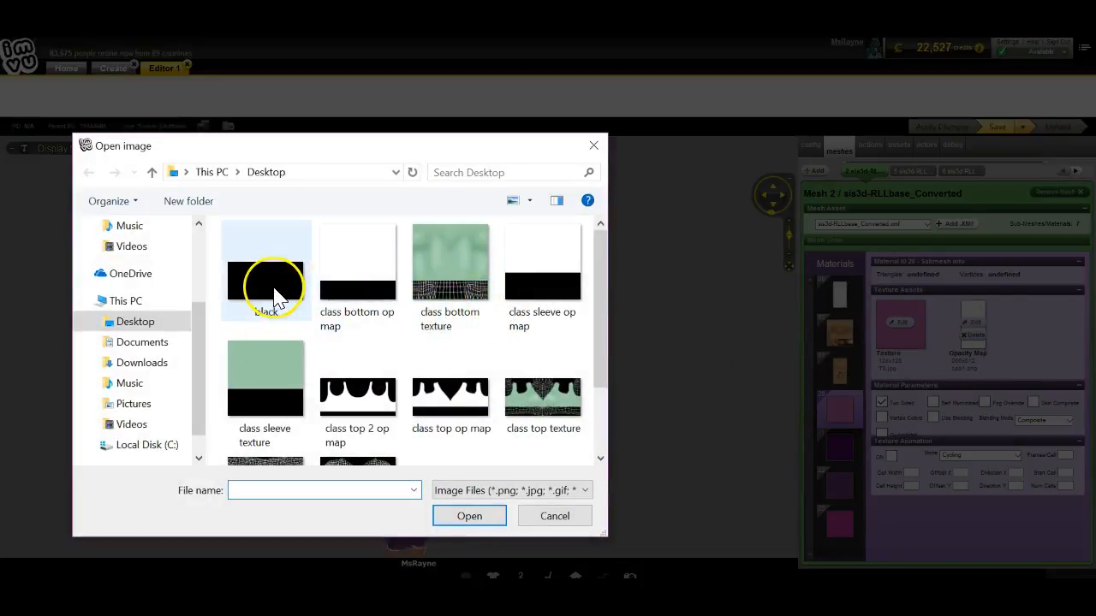
double_click(276, 300)
left_click(946, 133)
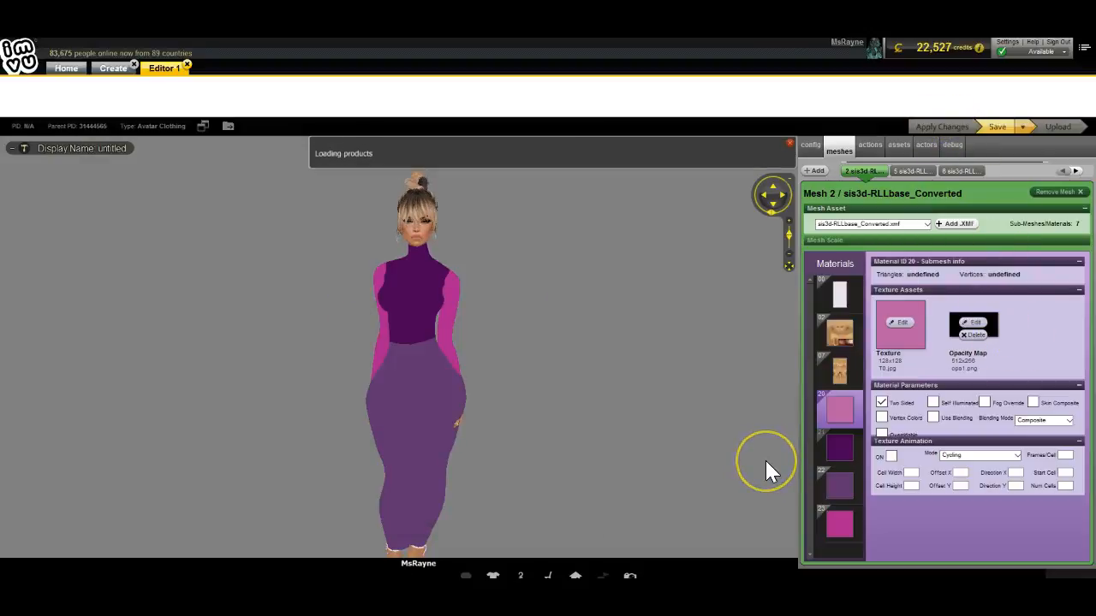
Step: Load class top 2 op map as the opacity map for material 21, the purple top
left_click(837, 453)
left_click(978, 328)
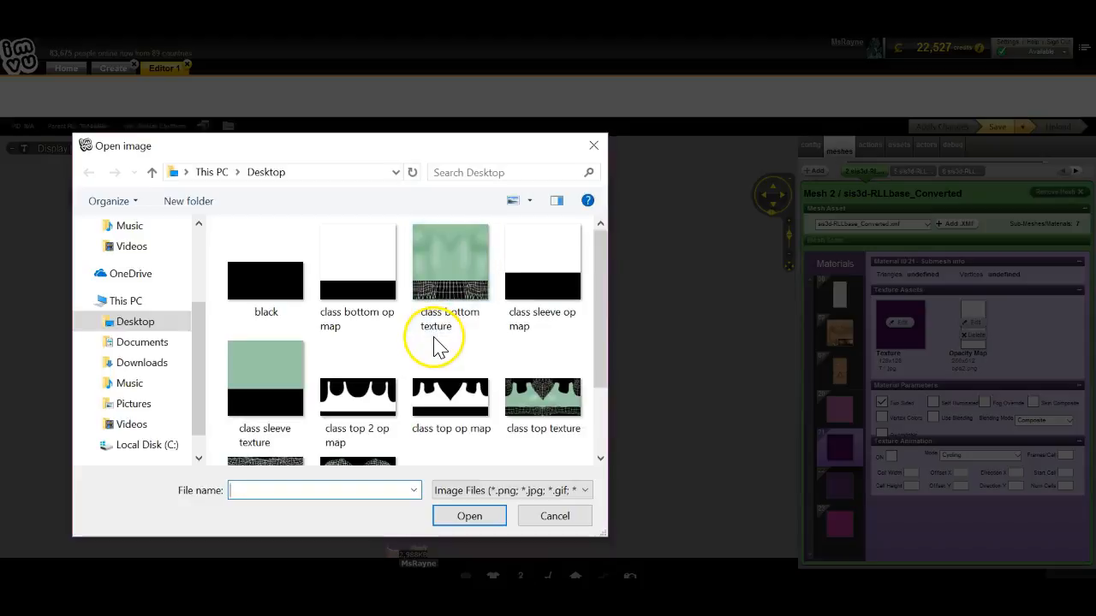
double_click(363, 398)
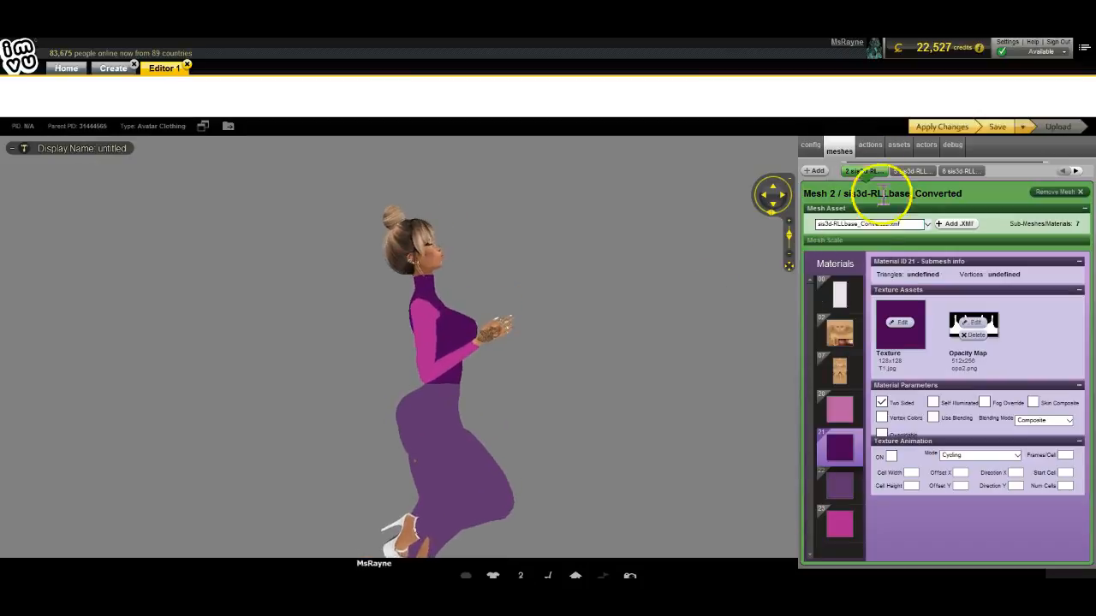
left_click(362, 452)
left_click(408, 483)
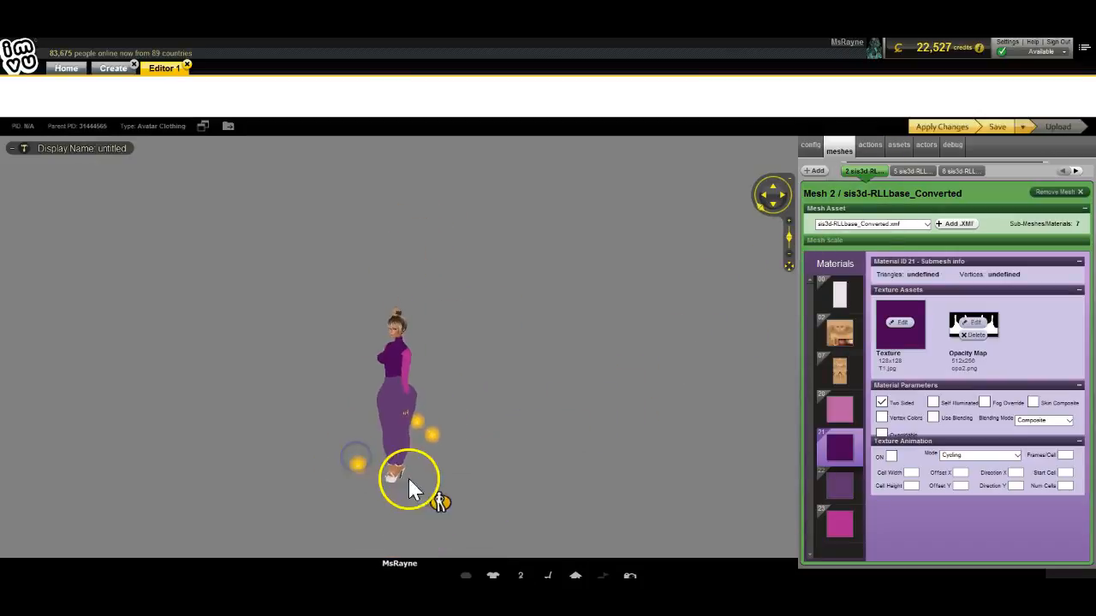
left_click(467, 472)
left_click(469, 476)
left_click(474, 462)
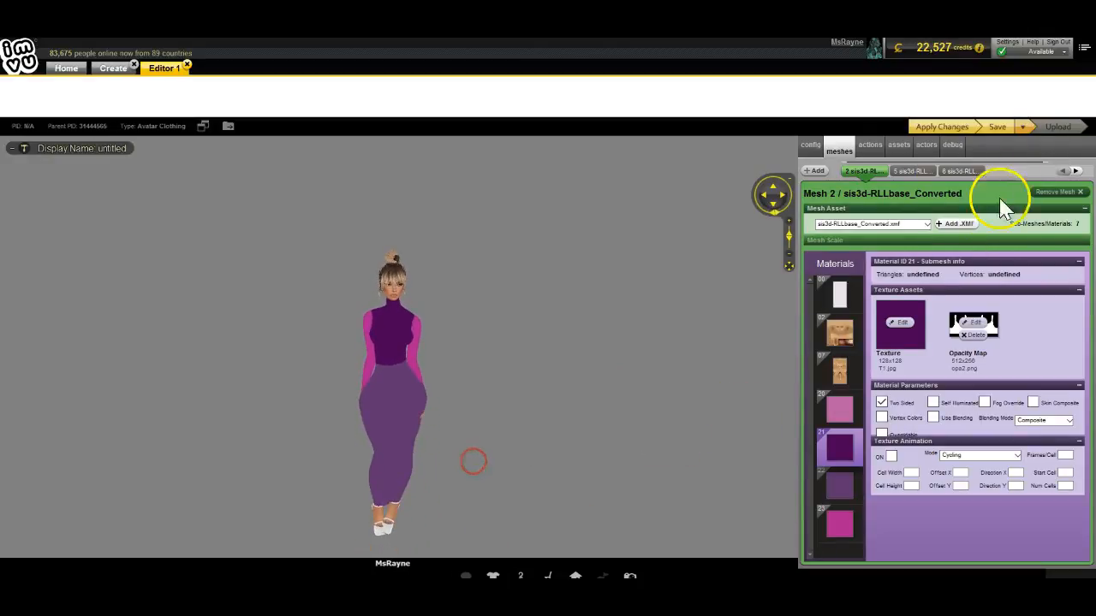
left_click_drag(452, 502, 646, 466)
scroll(466, 495, "up", 5)
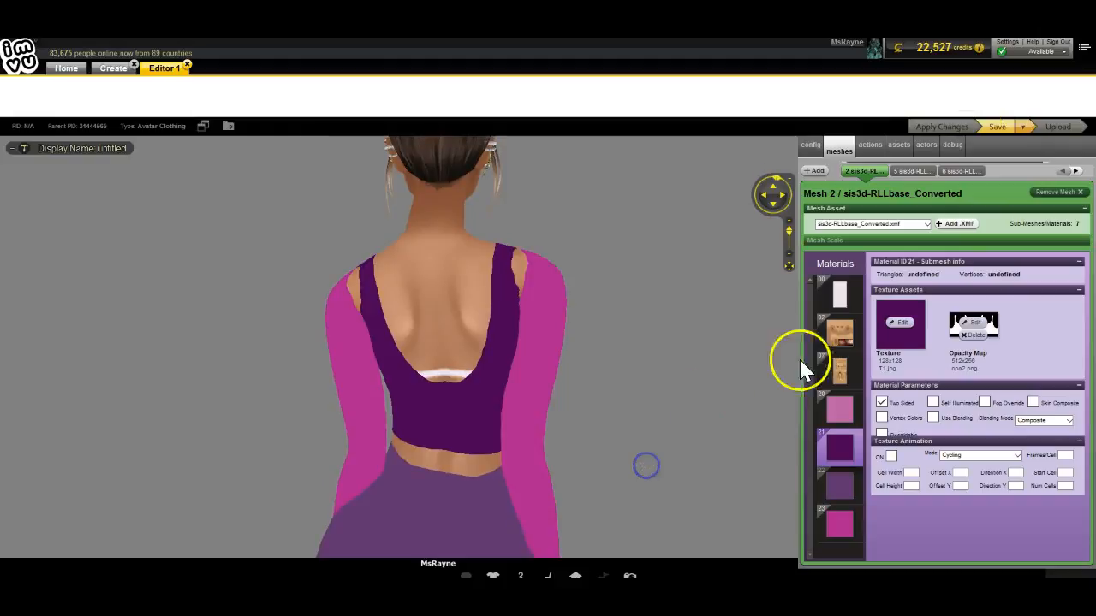
Step: Give material 23, the magenta sleeves, the black opacity map and apply
left_click(826, 531)
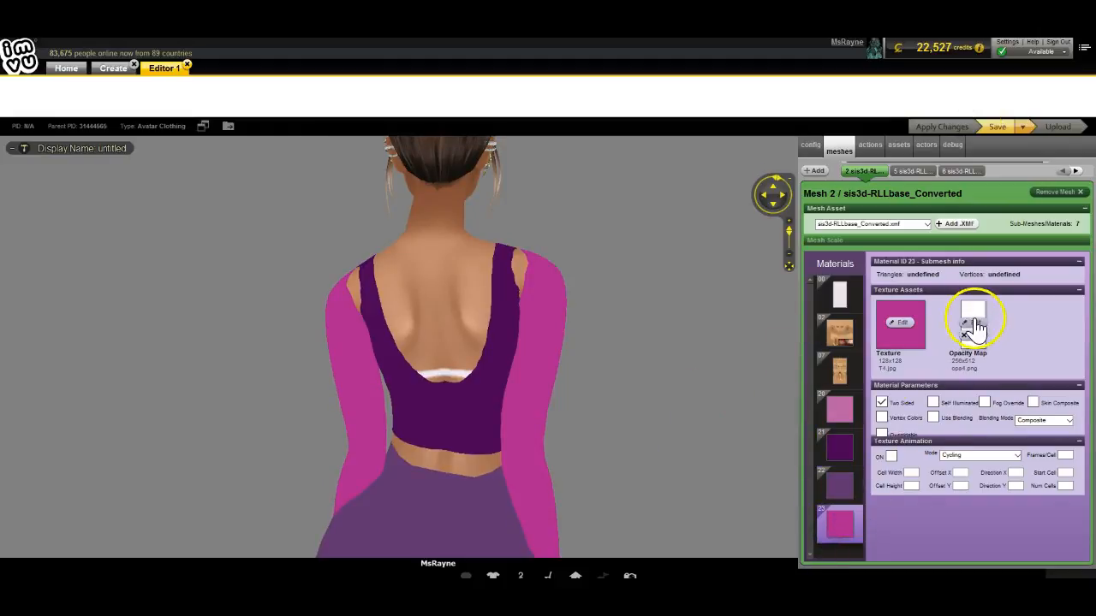
left_click(972, 321)
double_click(259, 282)
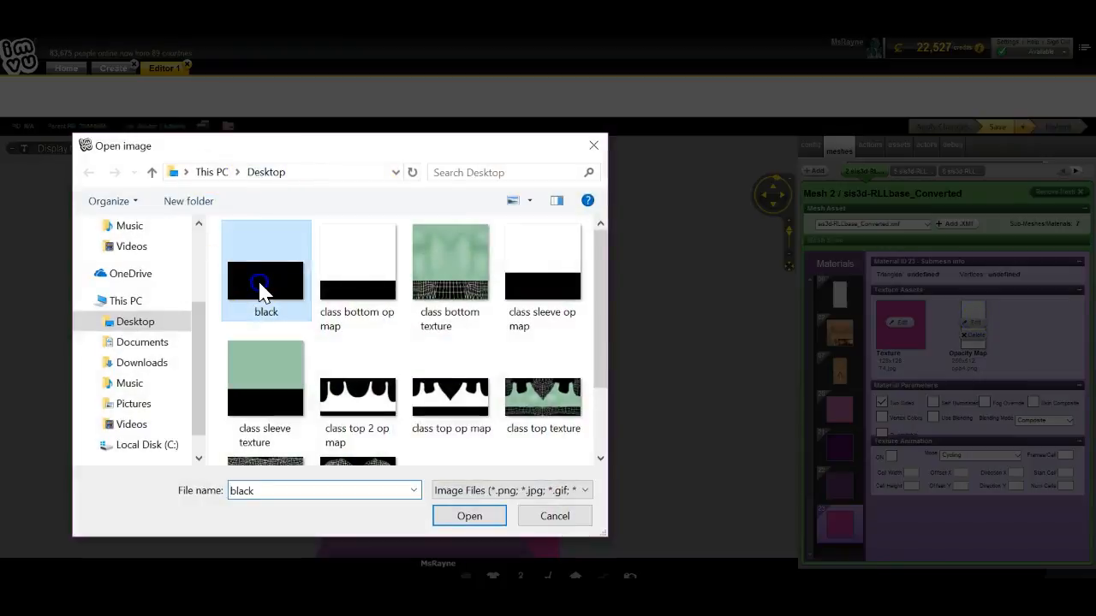
left_click(938, 129)
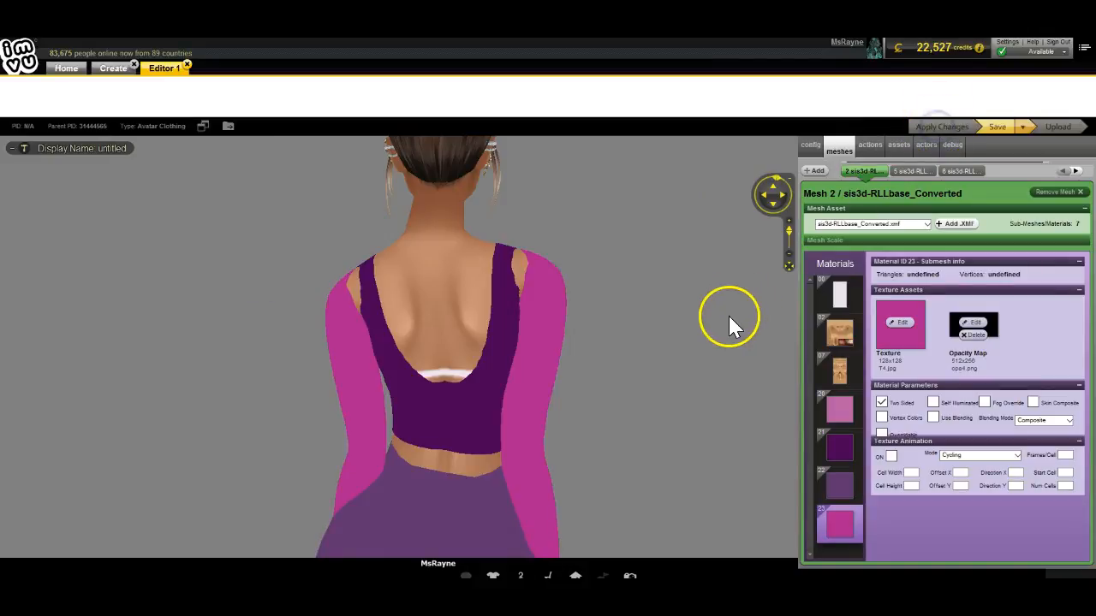
left_click_drag(727, 318, 768, 359)
Step: Orbit the avatar from a left profile round to the front to check the sleeveless top
right_click(768, 362)
left_click(555, 390)
left_click_drag(296, 411, 710, 401)
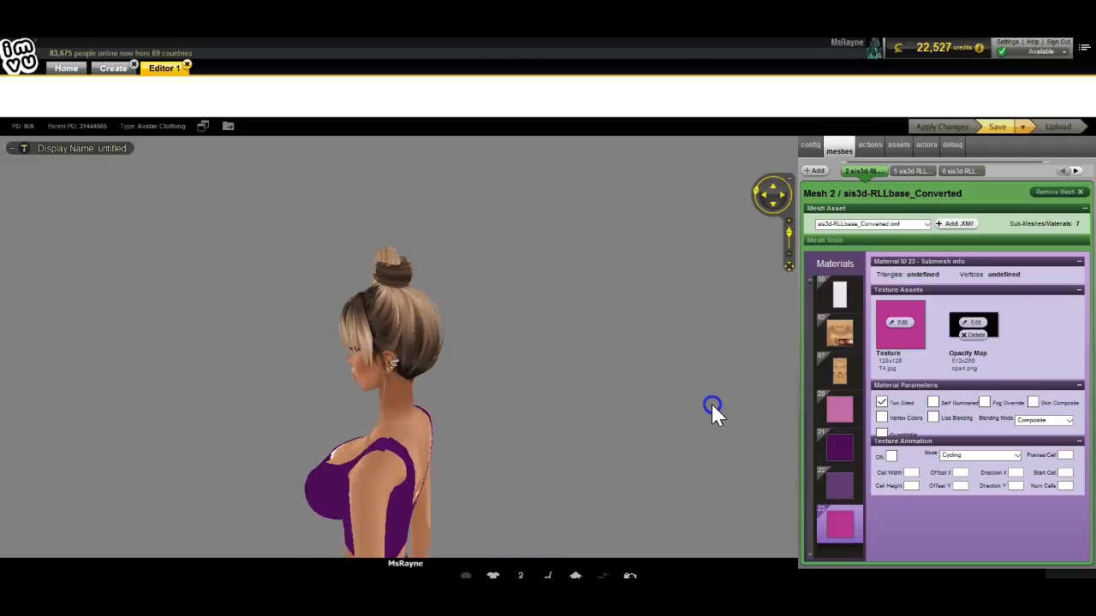
left_click_drag(248, 416, 268, 376)
scroll(345, 416, "up", 3)
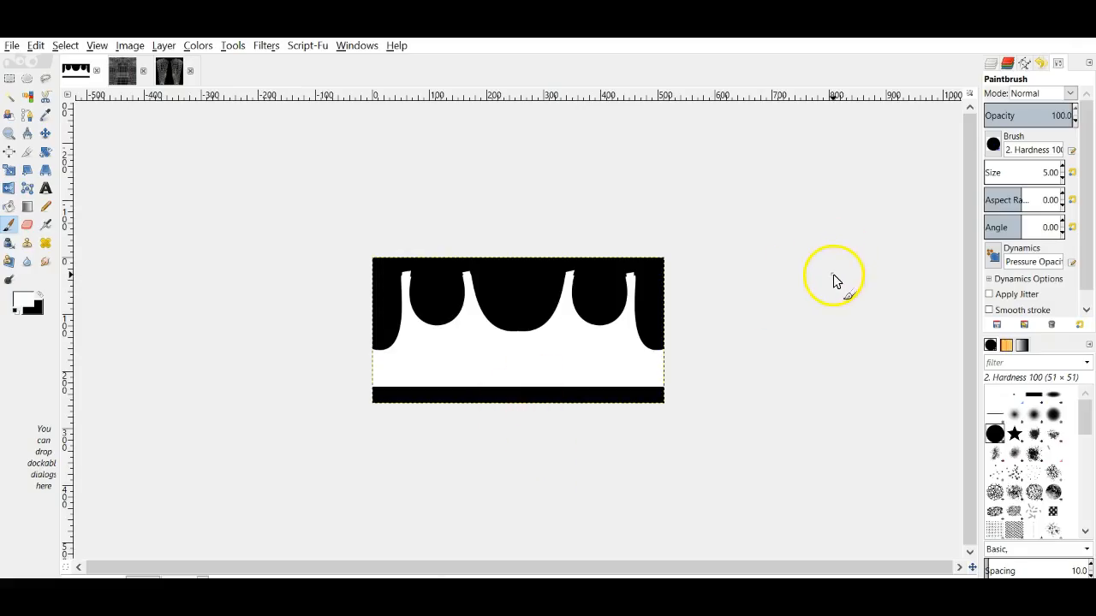
Step: Hide the arm and black background layers and switch to the Paintbrush
left_click(990, 63)
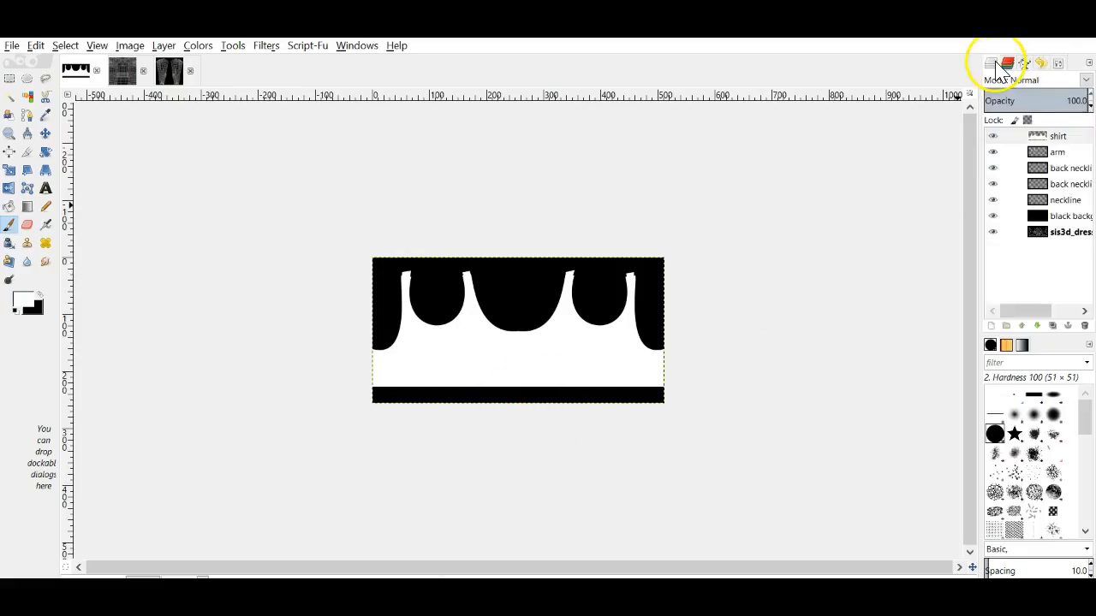
left_click(992, 153)
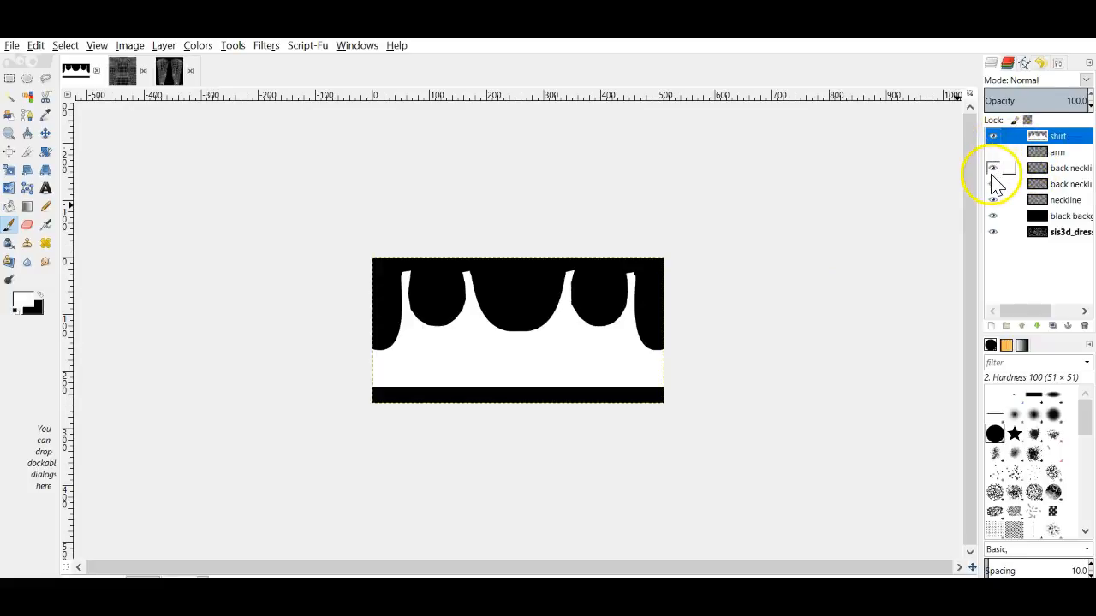
left_click(993, 216)
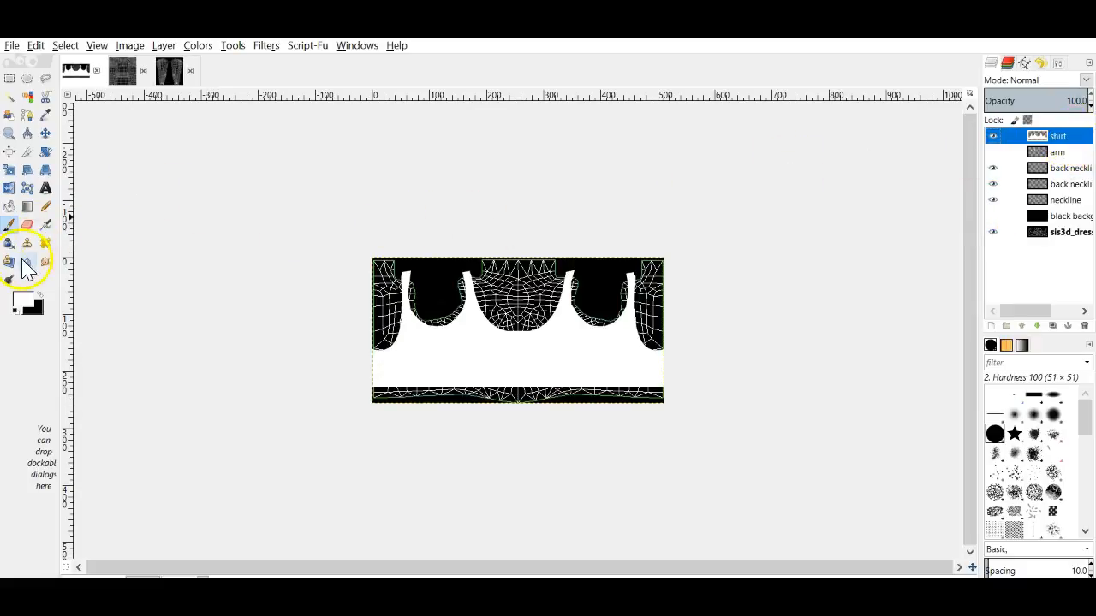
left_click(11, 229)
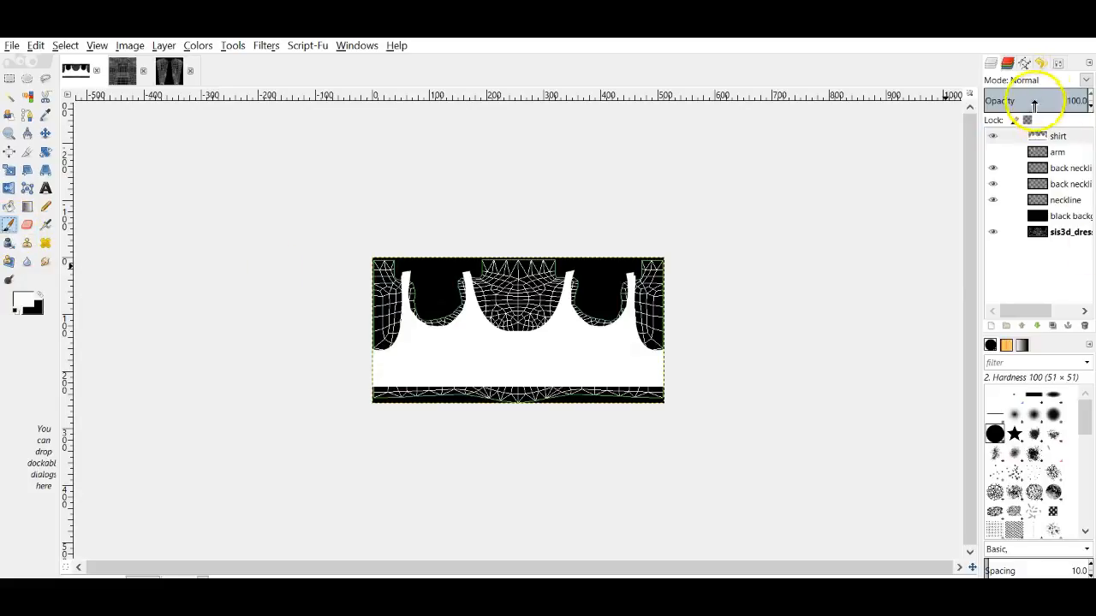
left_click(1059, 65)
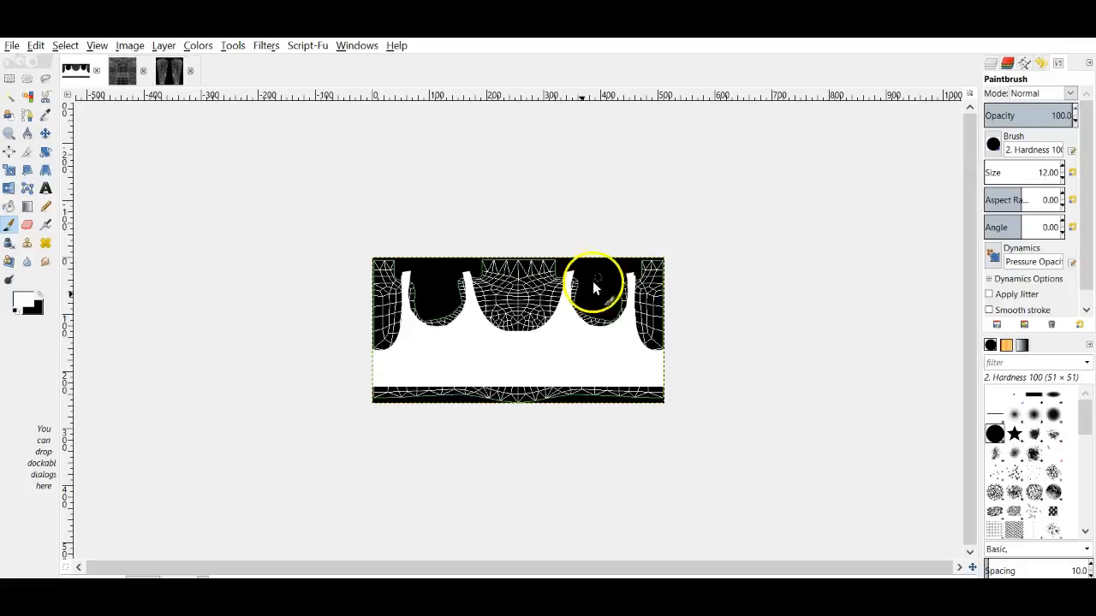
Step: Paint white strokes to widen the armhole cut-out, then show the black background again
mouse_move(576, 284)
left_mouse_down()
mouse_move(571, 317)
mouse_move(589, 310)
mouse_move(599, 328)
mouse_move(619, 320)
mouse_move(626, 291)
mouse_move(624, 321)
mouse_move(582, 312)
mouse_move(577, 284)
left_mouse_up()
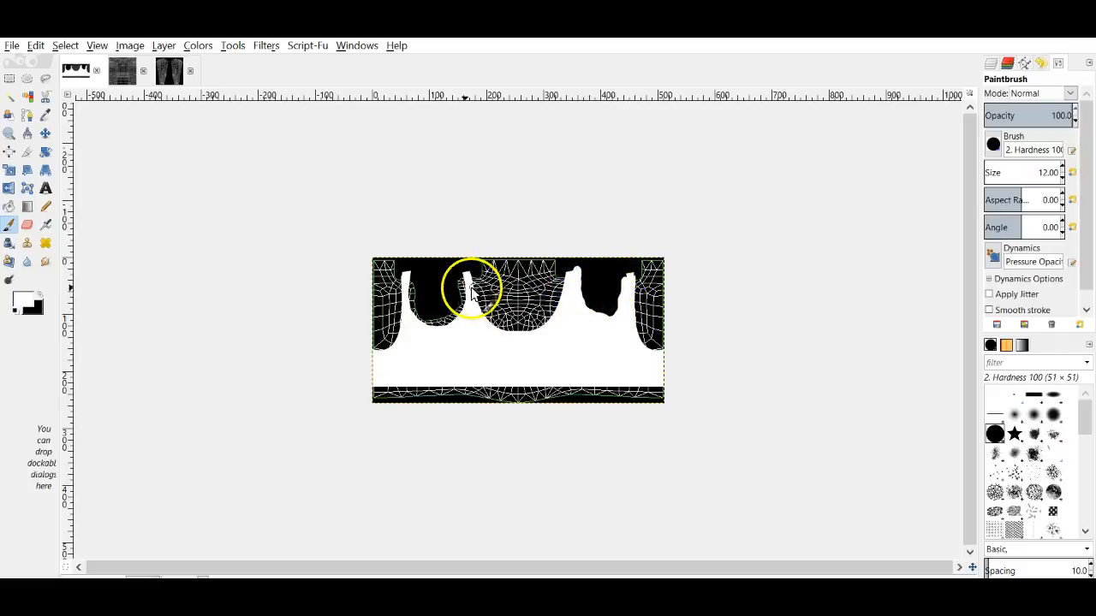
mouse_move(462, 285)
left_mouse_down()
mouse_move(429, 320)
mouse_move(410, 281)
mouse_move(417, 319)
mouse_move(431, 325)
mouse_move(455, 319)
mouse_move(460, 280)
left_mouse_up()
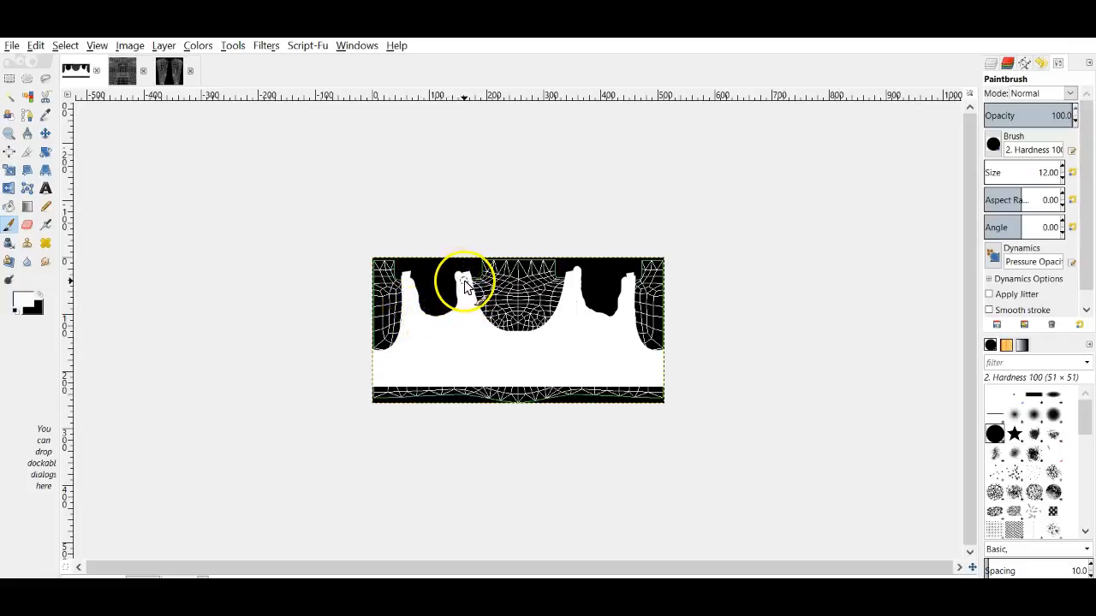
left_click(1009, 65)
left_click(993, 216)
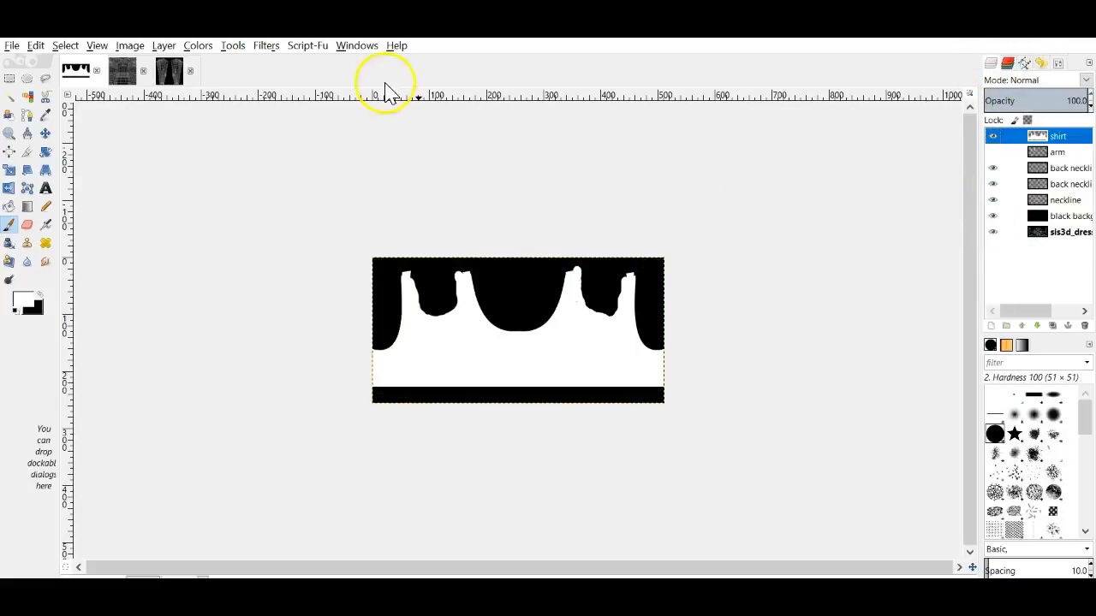
left_click(13, 45)
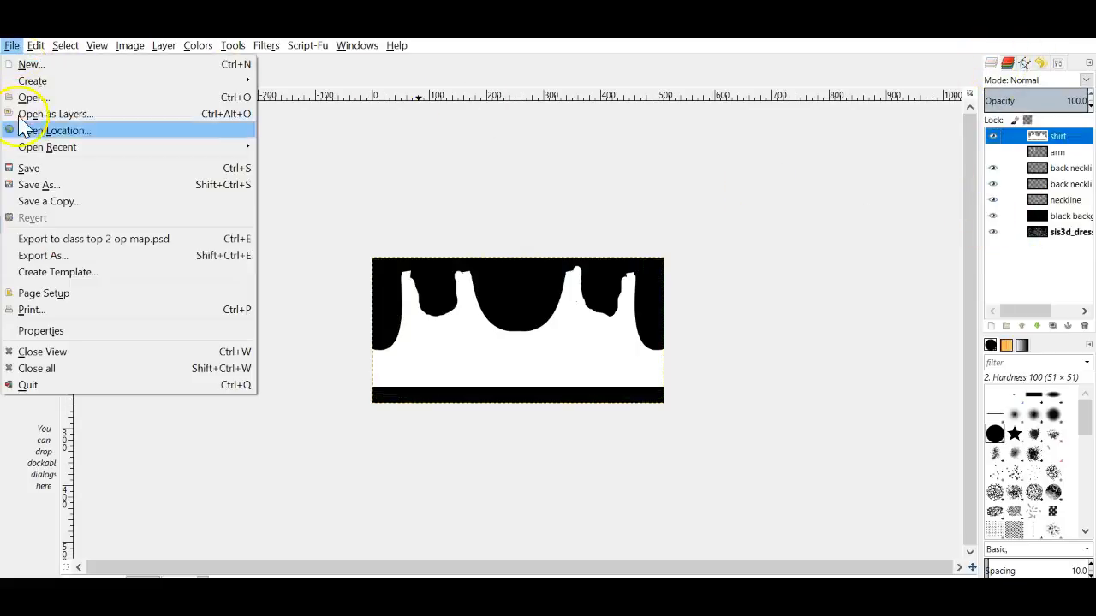
Step: Export the mask over class top 2 op map.jpg, replacing it, at JPEG quality 95
left_click(73, 254)
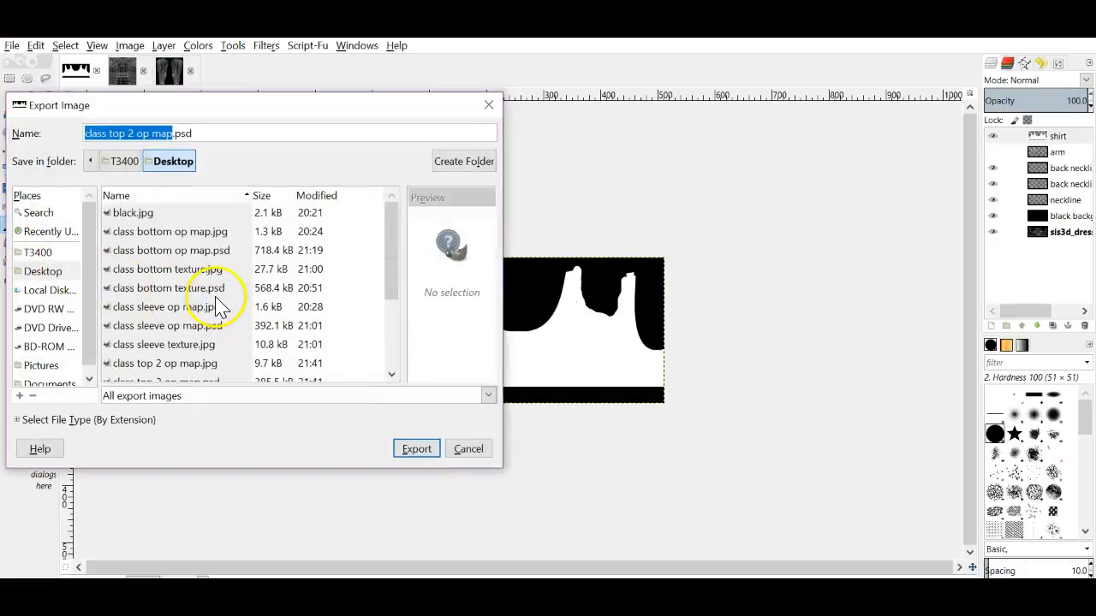
scroll(158, 308, "down", 1)
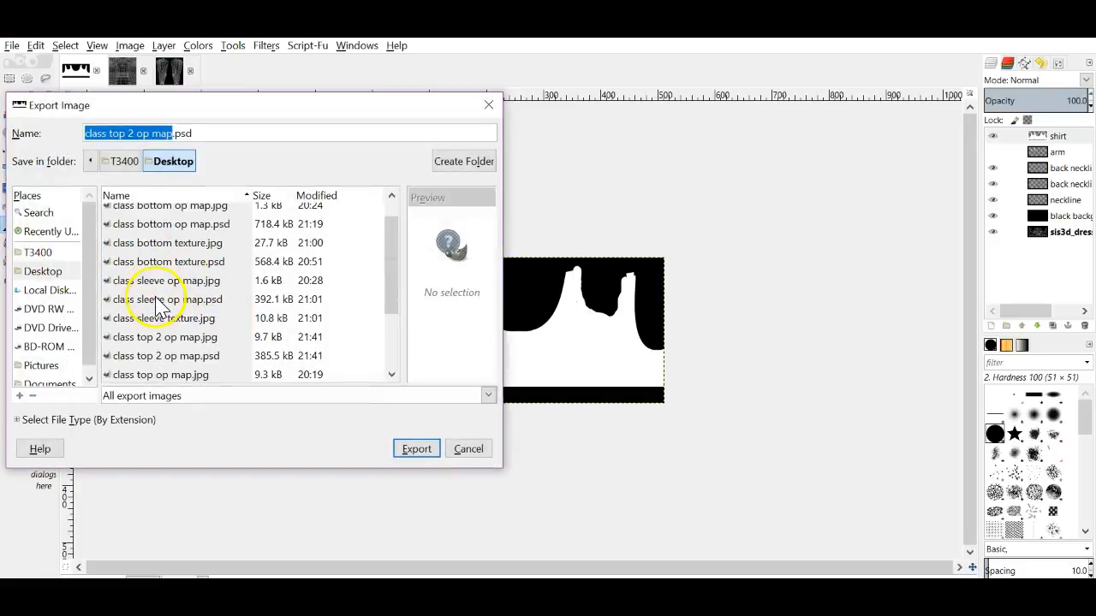
left_click(173, 343)
left_click(403, 449)
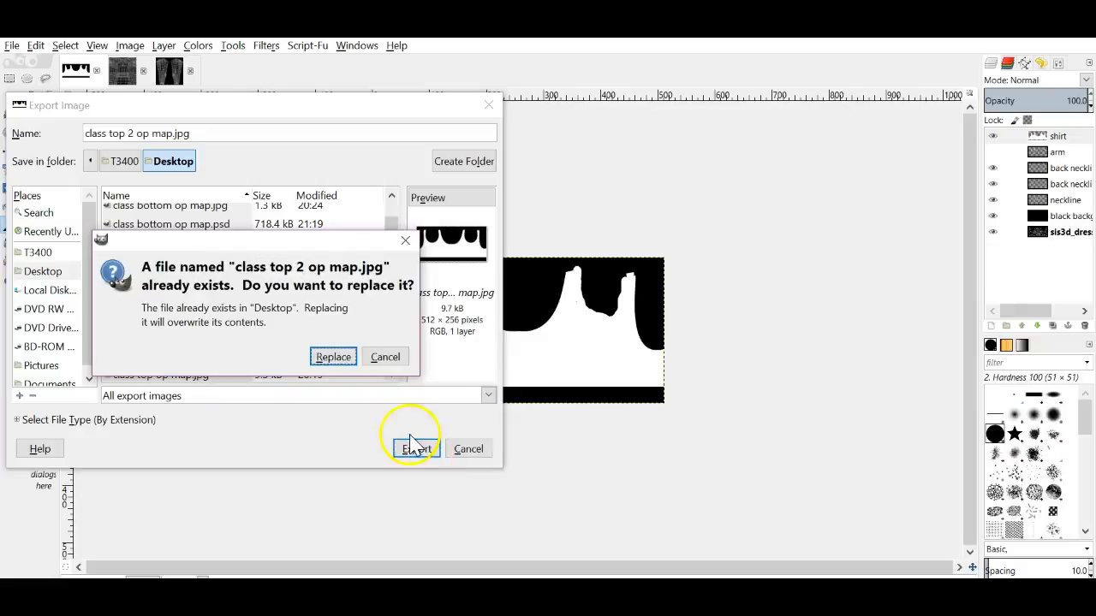
left_click(334, 361)
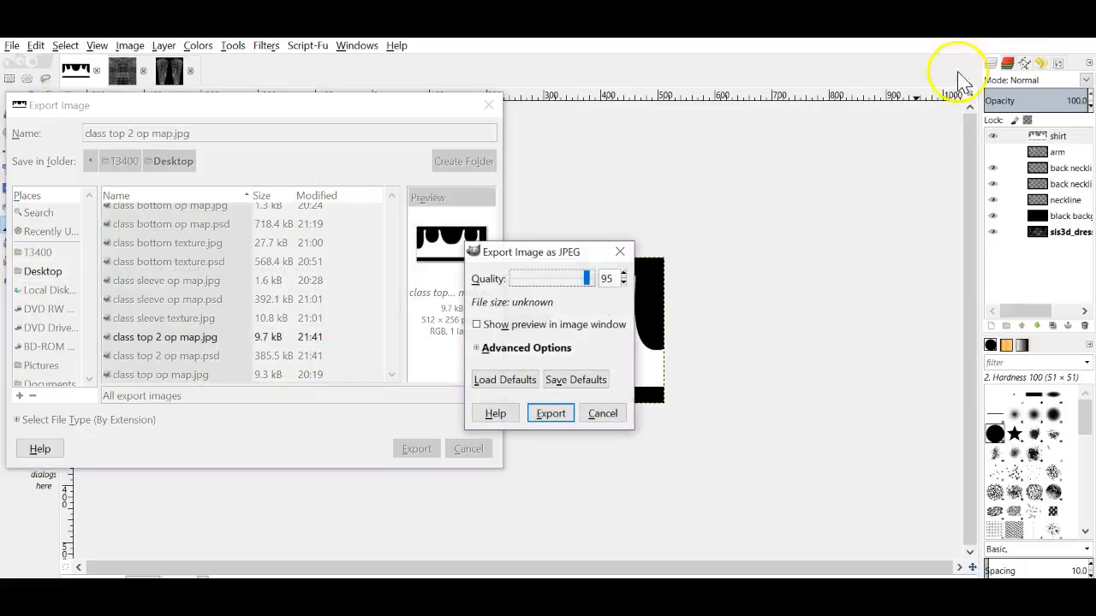
left_click(550, 413)
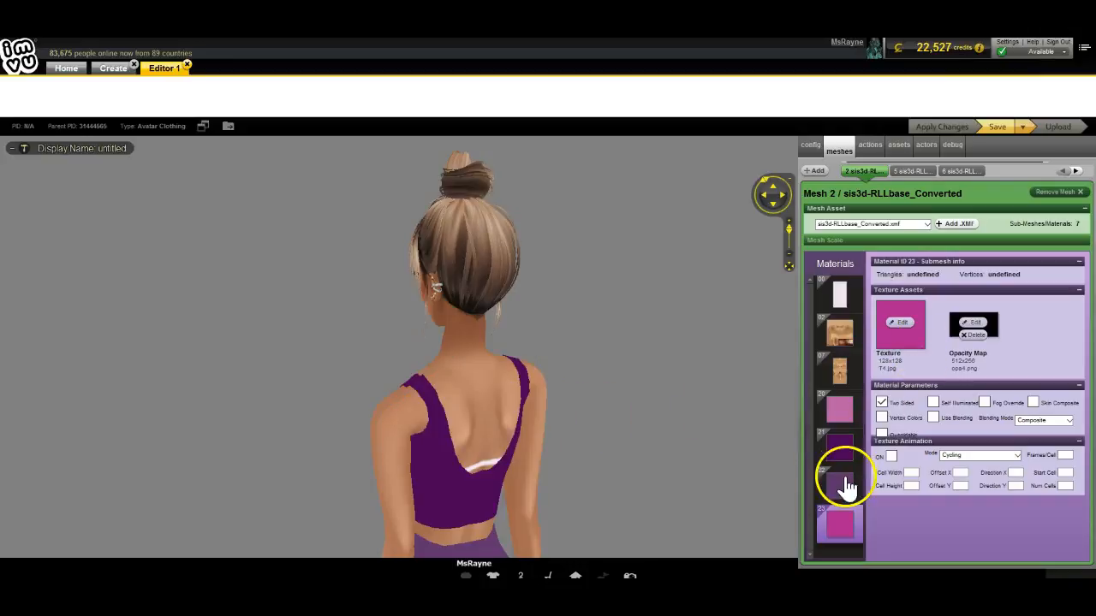
Step: Load class top 2 op map as the top's opacity map, apply, and view the top from front and side
left_click(846, 443)
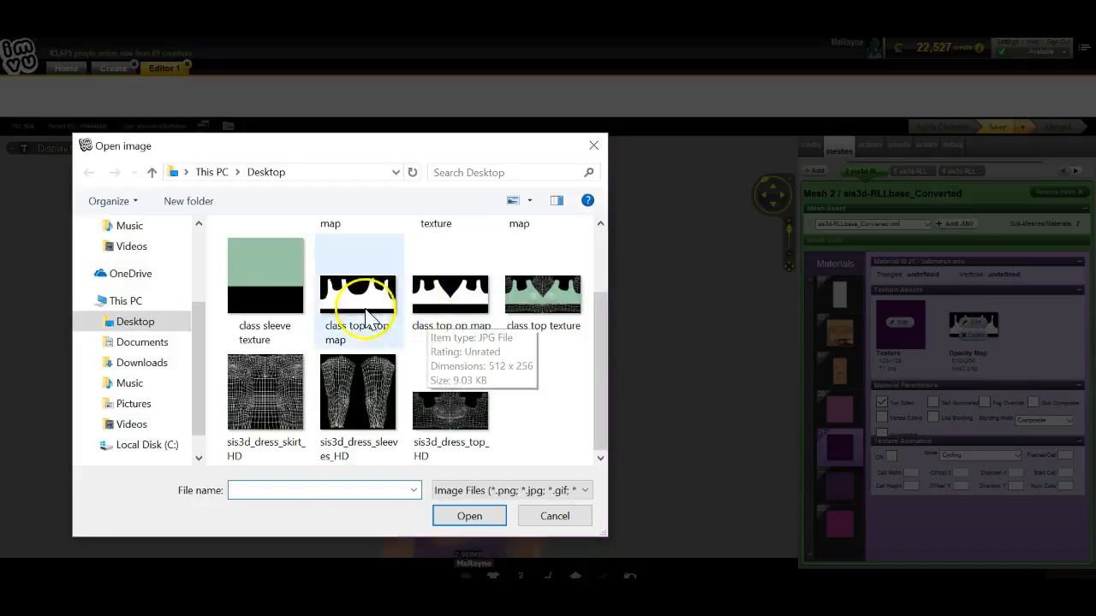
double_click(372, 314)
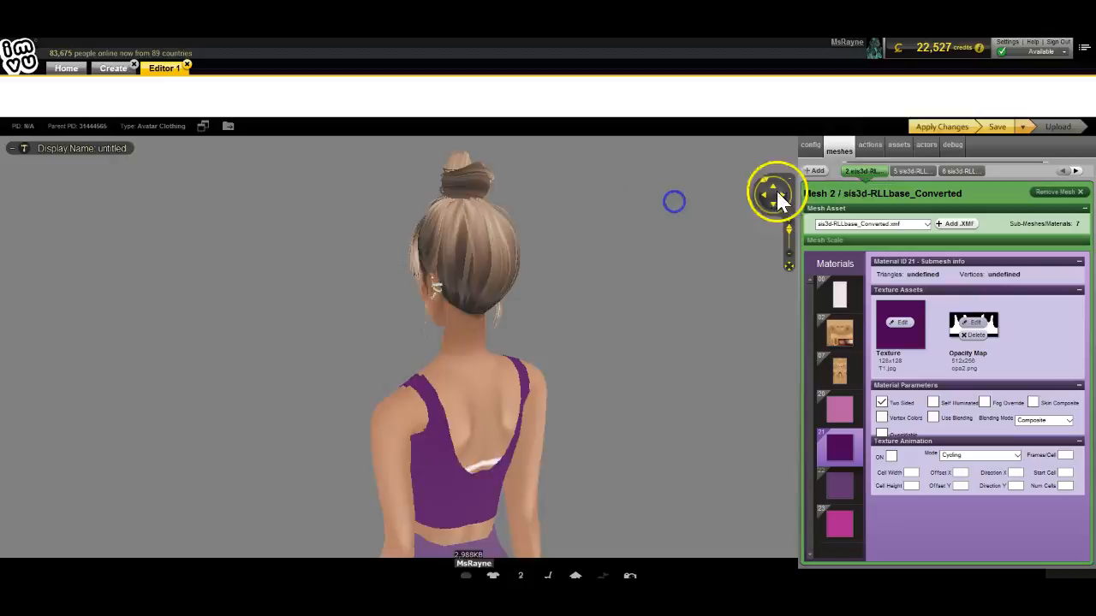
left_click(918, 130)
left_click(484, 319)
left_click_drag(473, 334, 676, 409)
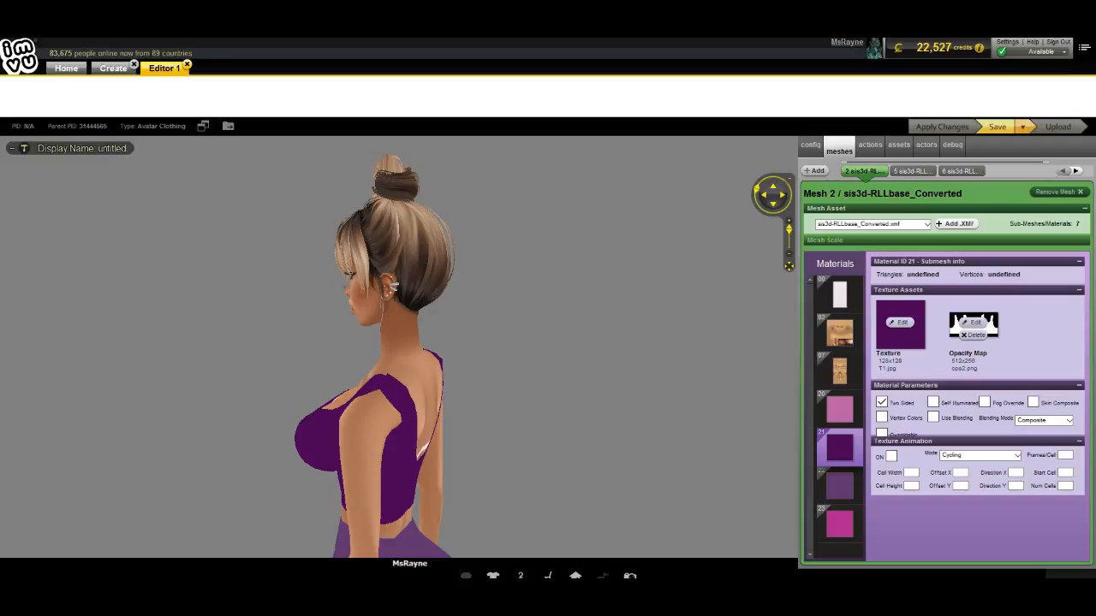
left_click_drag(214, 321, 137, 294)
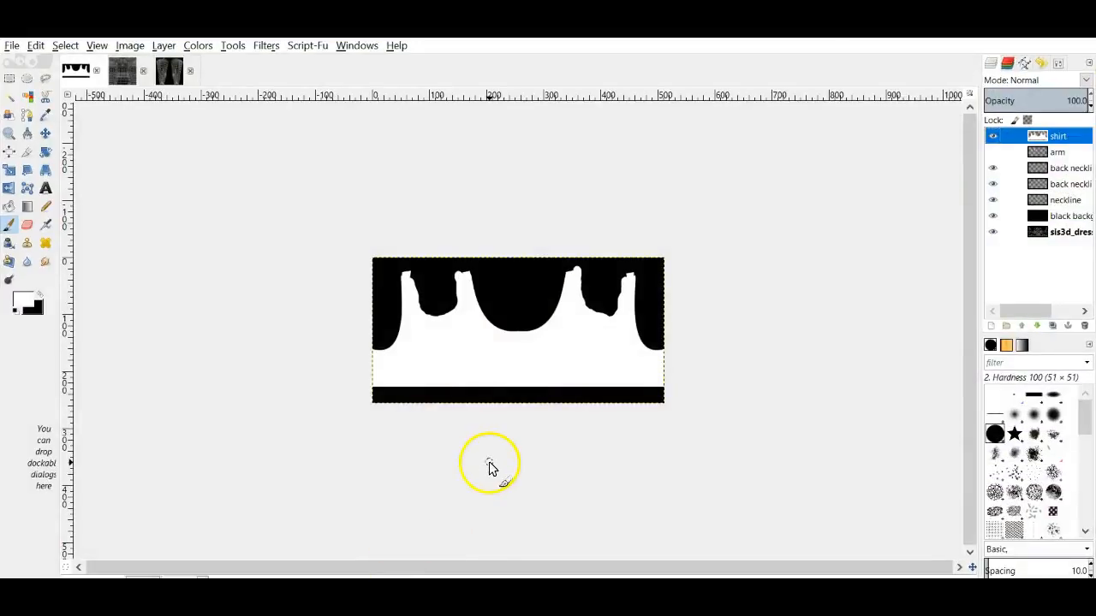
Step: Hide the black background layer and zoom the canvas to 200%
left_click(993, 217)
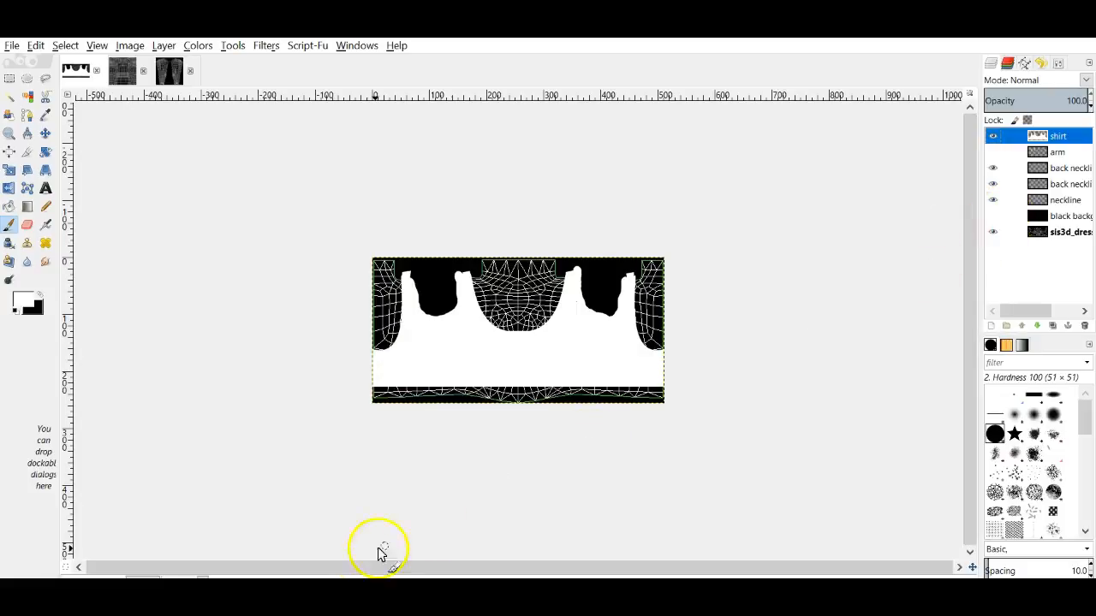
left_click(203, 576)
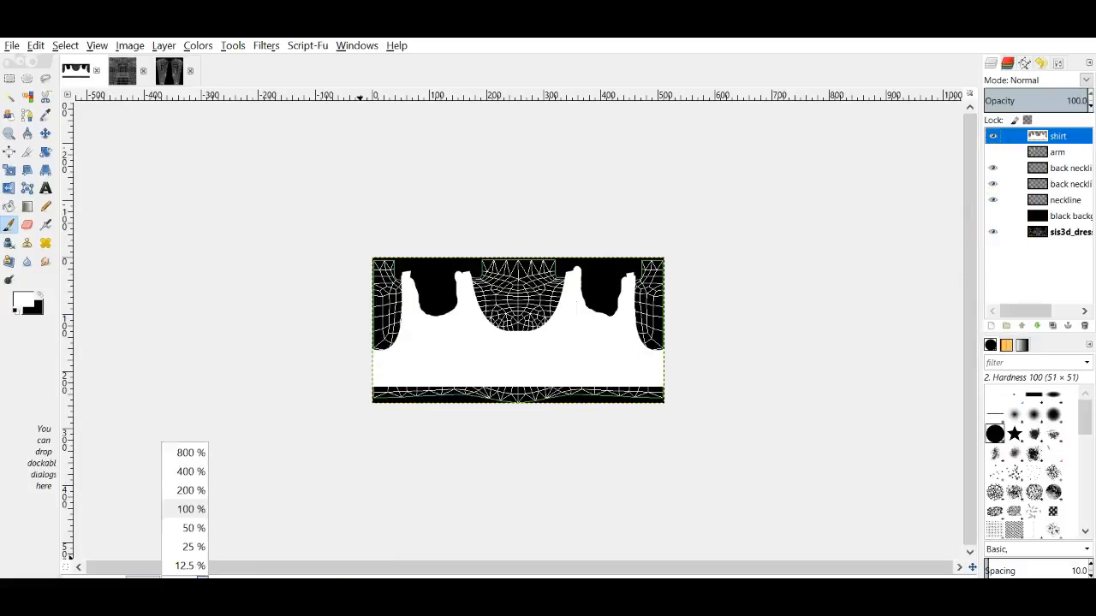
left_click(194, 488)
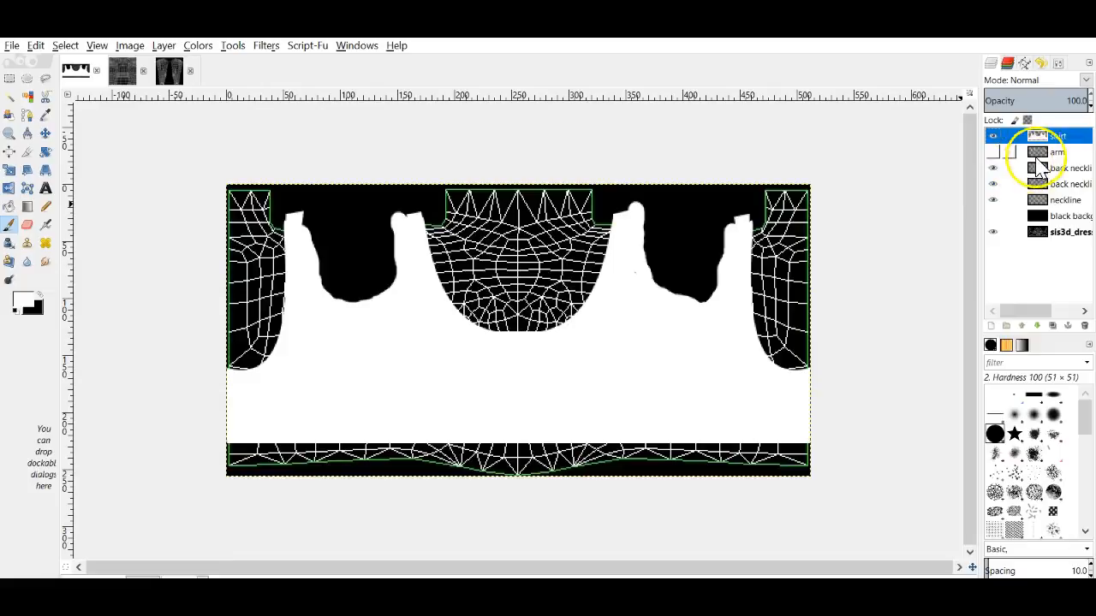
Step: Delete the shirt layer and both back neckline layers, then lower the neckline layer's opacity
right_click(1038, 139)
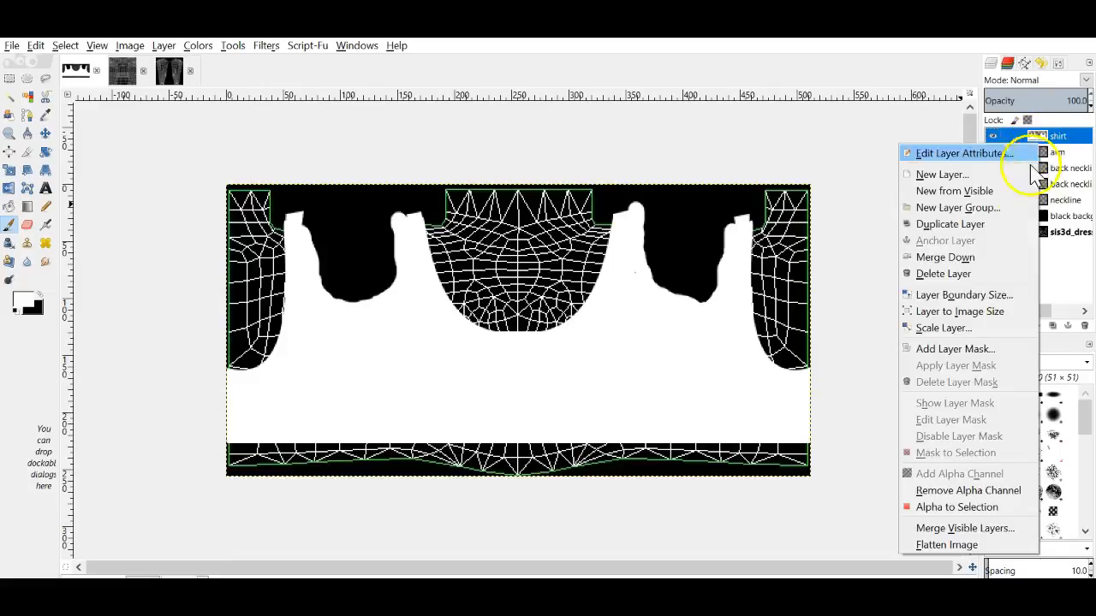
left_click(966, 274)
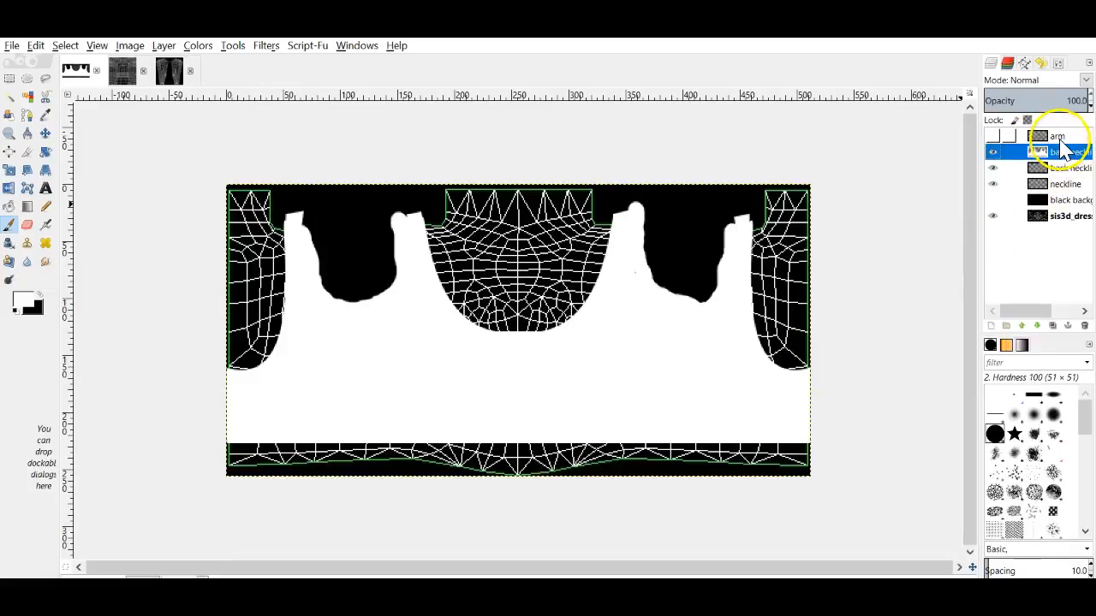
right_click(1066, 147)
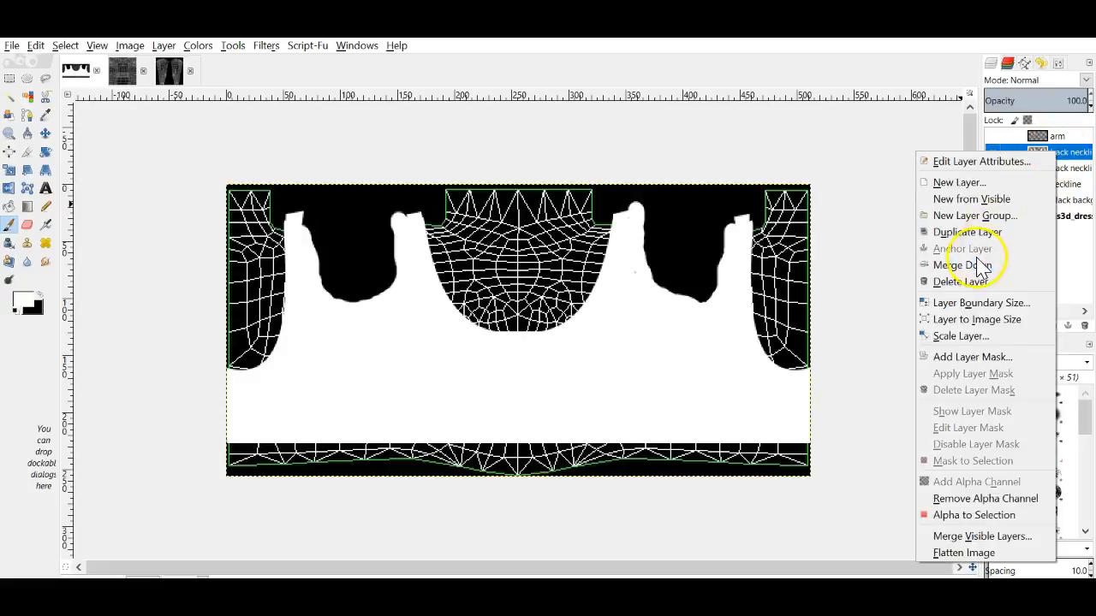
left_click(967, 281)
right_click(1057, 152)
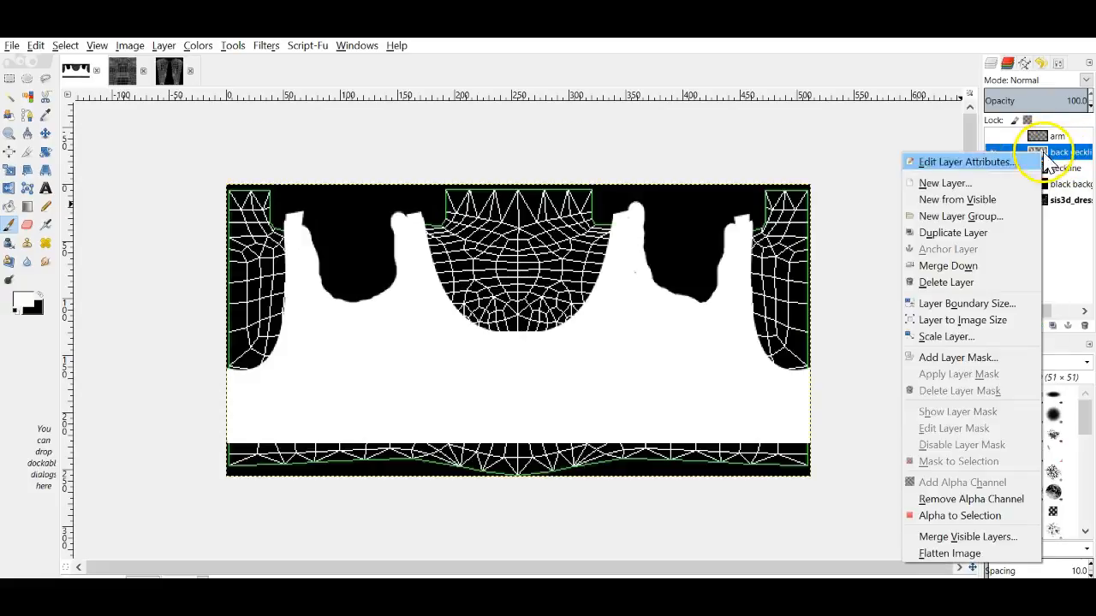
left_click(959, 282)
left_click(1090, 107)
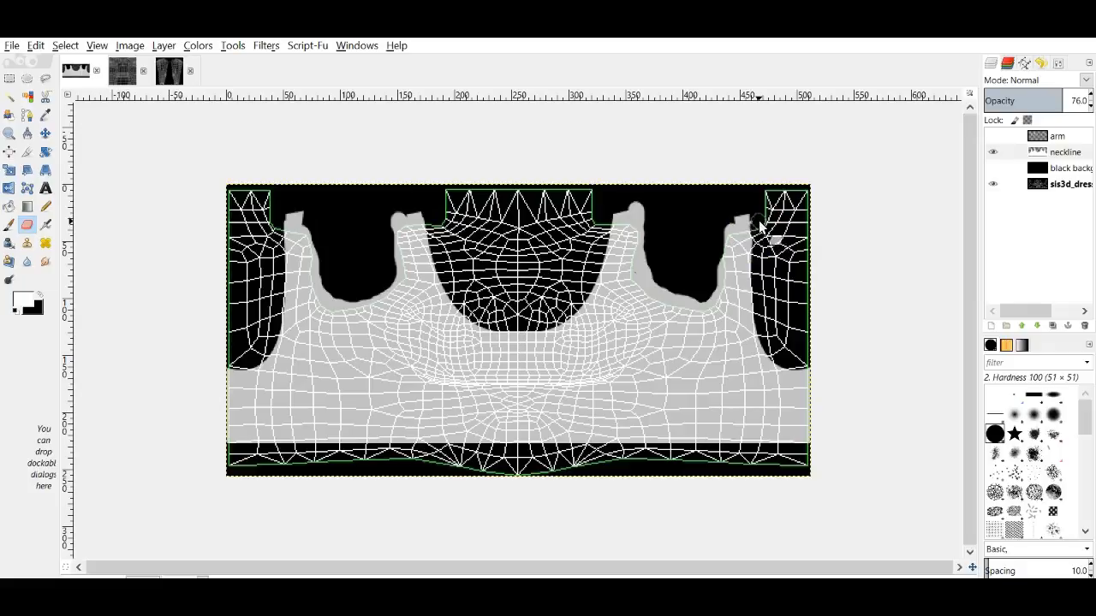
Step: Erase along the right arm edge, restore full opacity, and show the black background
left_click_drag(760, 230, 762, 248)
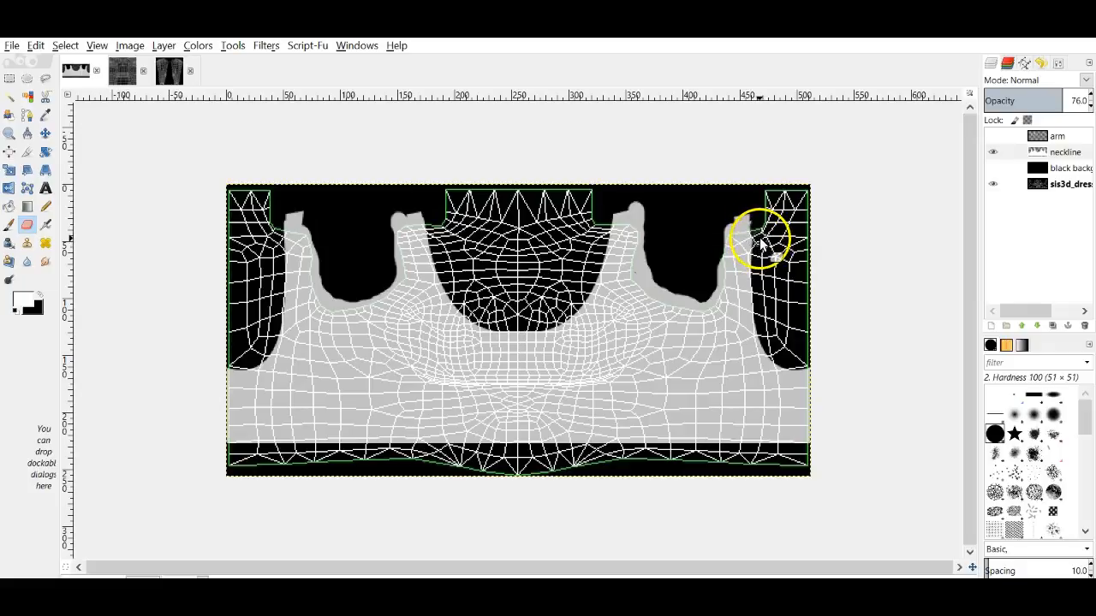
left_click_drag(758, 244, 759, 231)
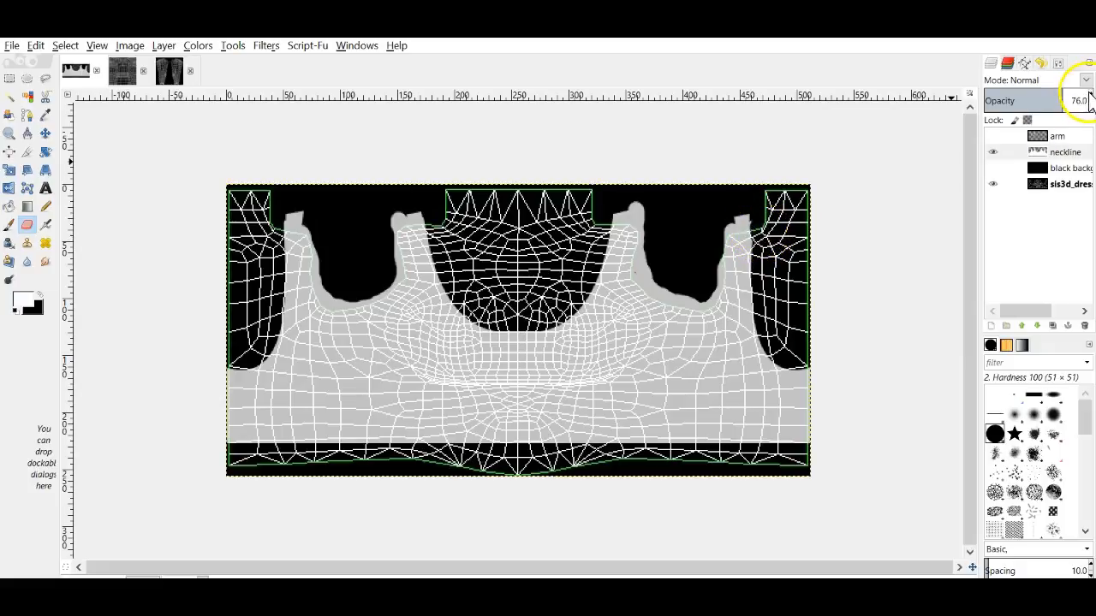
left_click(1088, 98)
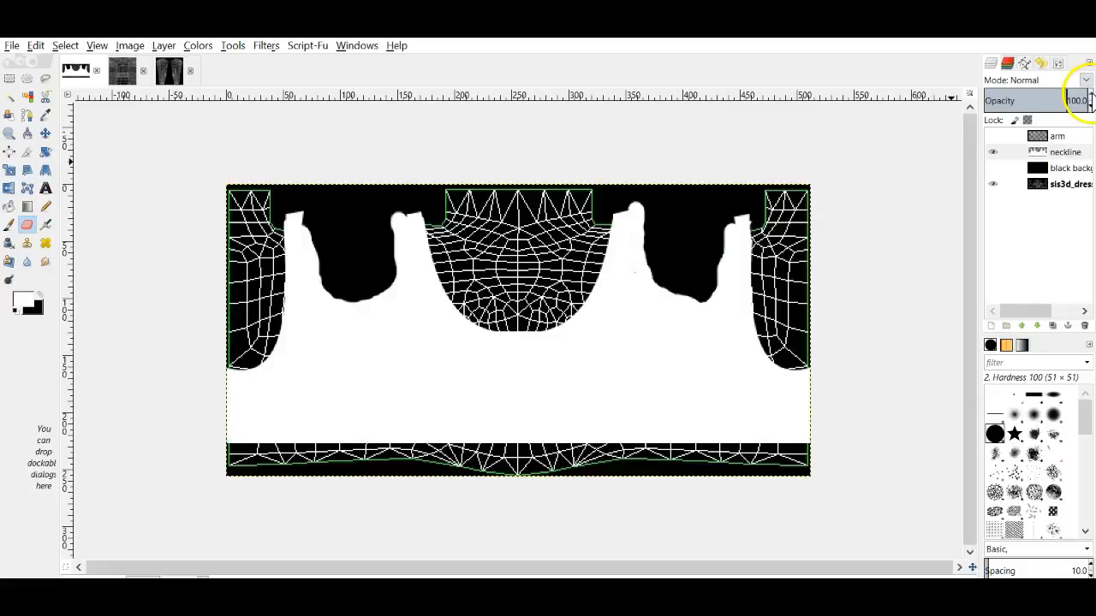
left_click(1018, 151)
left_click(993, 168)
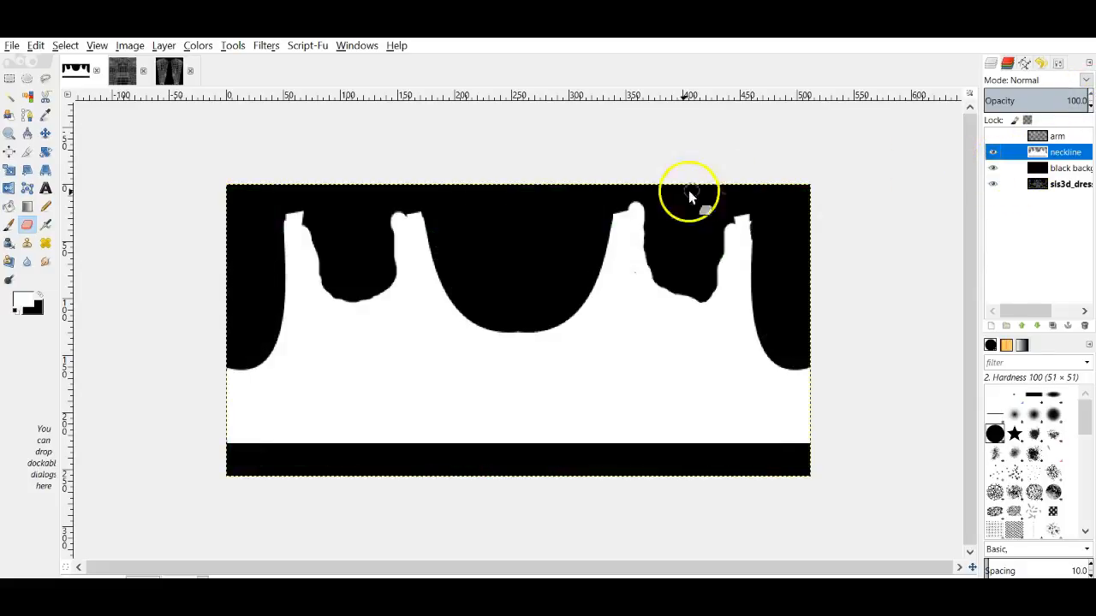
Step: Undo the last eraser stroke and zoom to 400% to inspect the strap edge
left_click(757, 238)
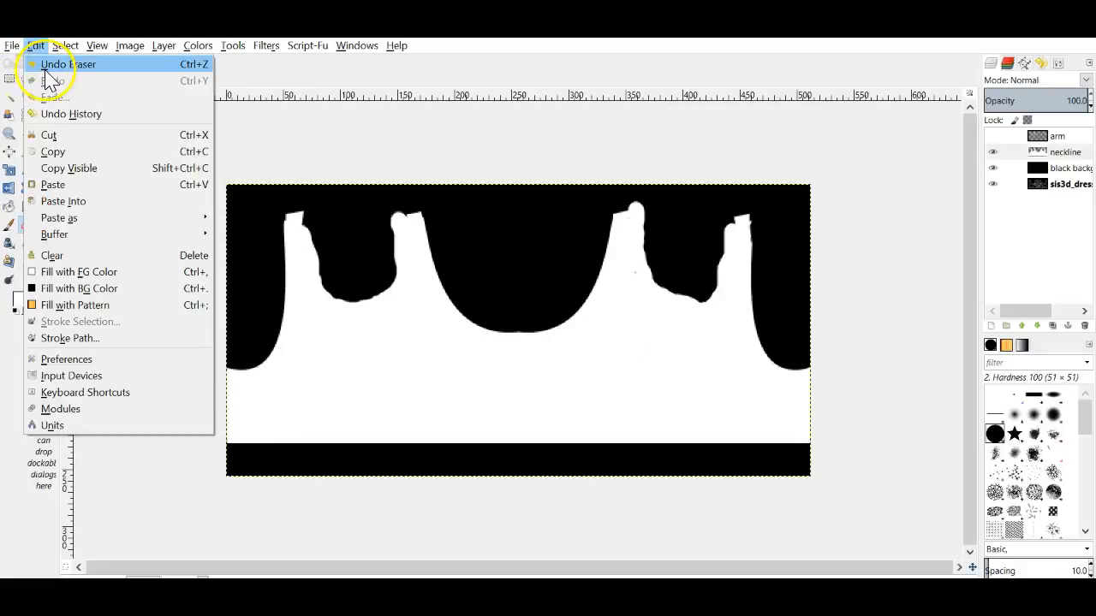
left_click(47, 67)
left_click(202, 577)
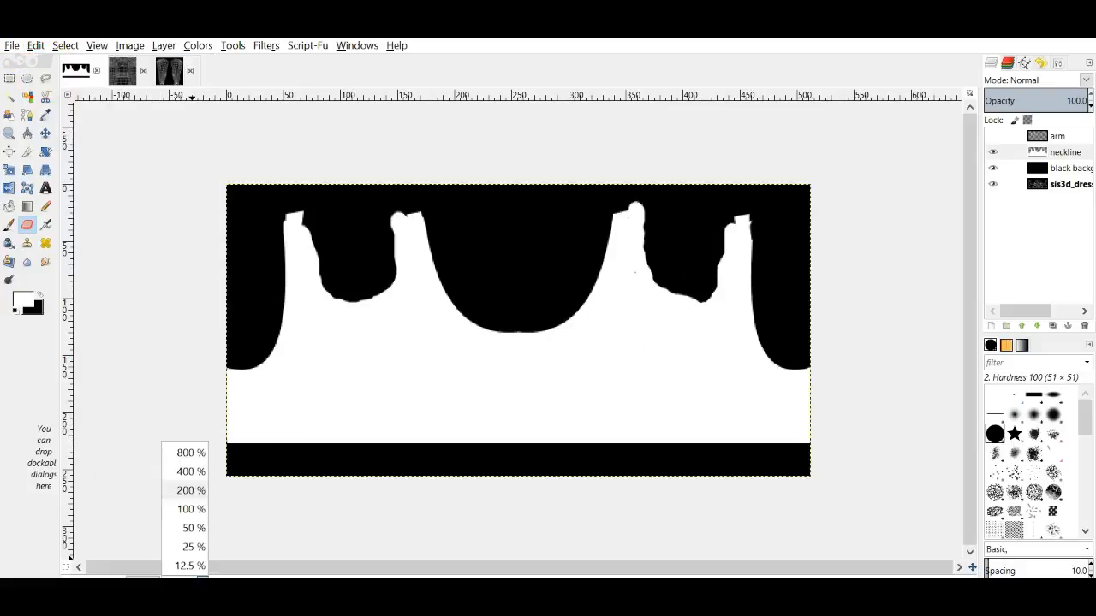
left_click(198, 473)
scroll(731, 489, "up", 2)
left_click_drag(659, 570, 937, 541)
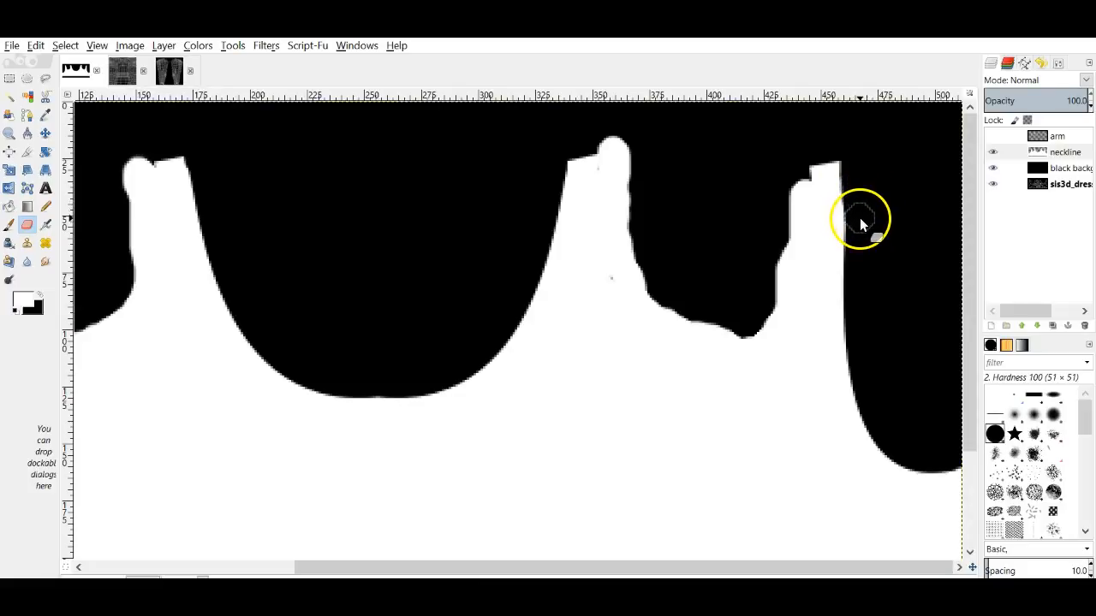
Step: Undo another eraser stroke, zoom out, and export the mask to class top 2 op map.jpg
left_click(36, 45)
mouse_move(65, 46)
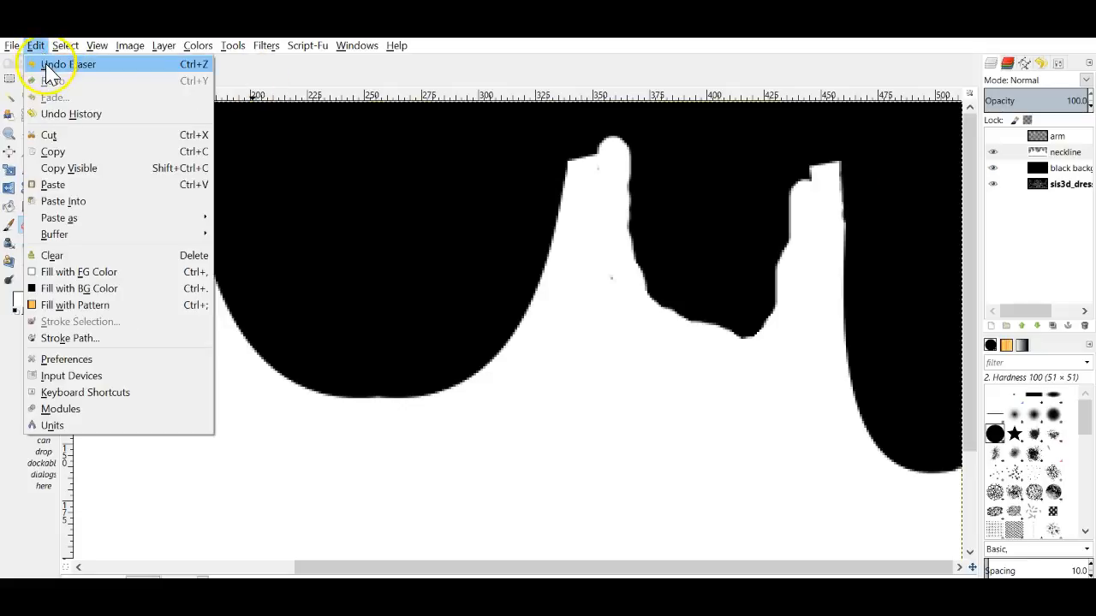
left_click(59, 65)
left_click(199, 575)
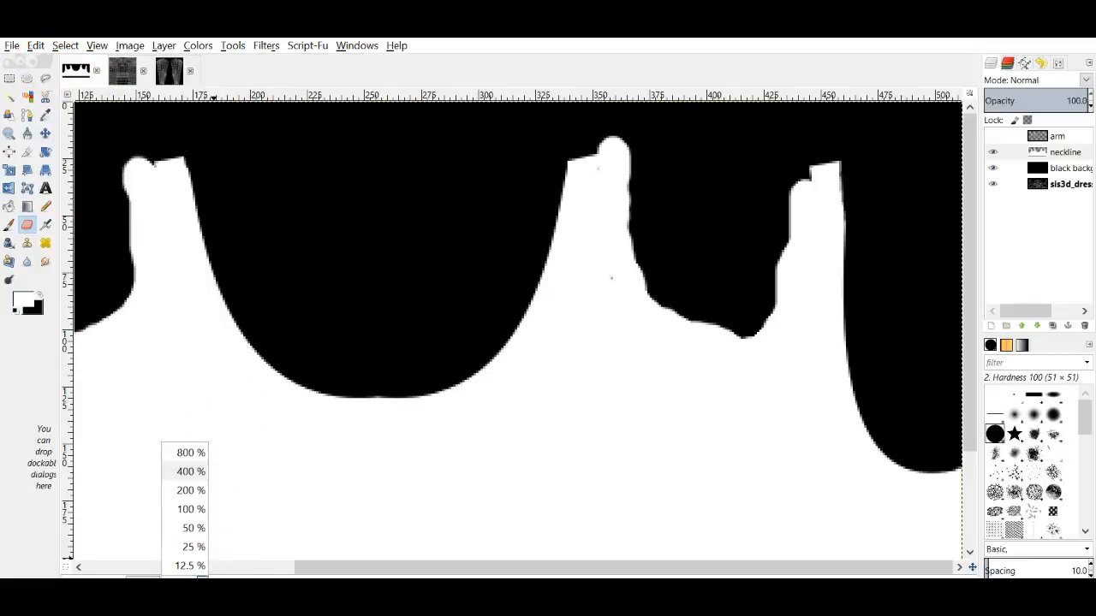
left_click(198, 511)
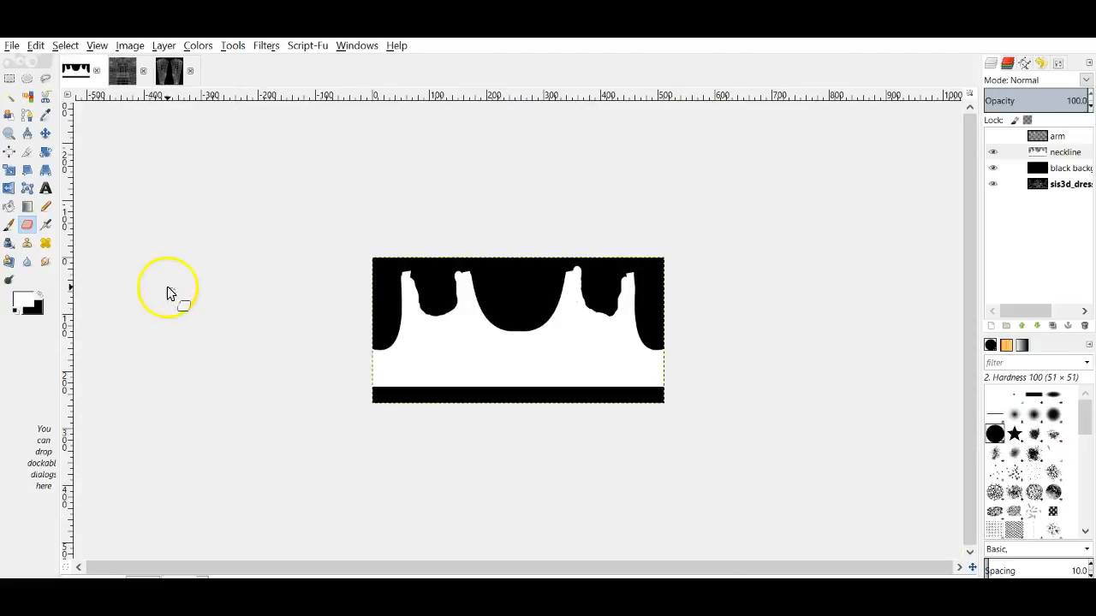
left_click(6, 47)
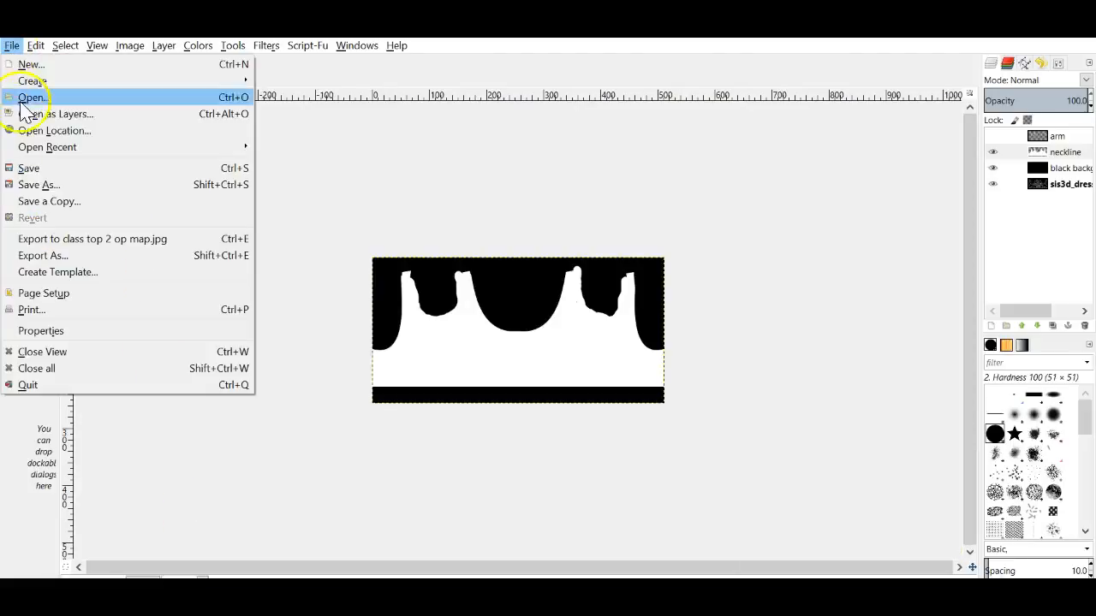
left_click(63, 240)
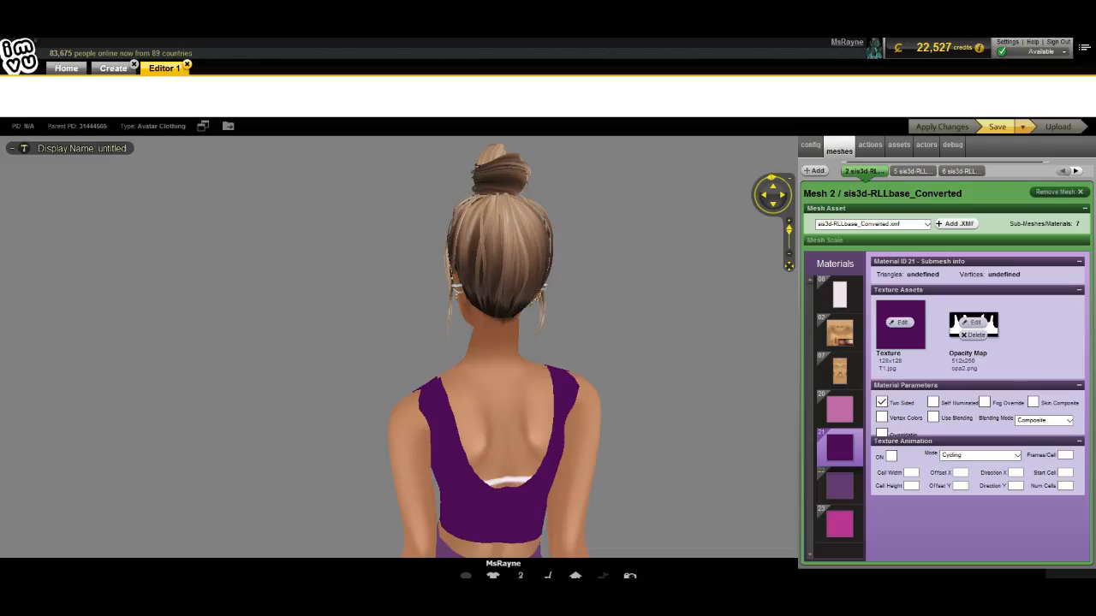
Step: Load the re-exported class top 2 op map as the top's opacity map, apply it, and check the avatar from several sides
left_click(983, 334)
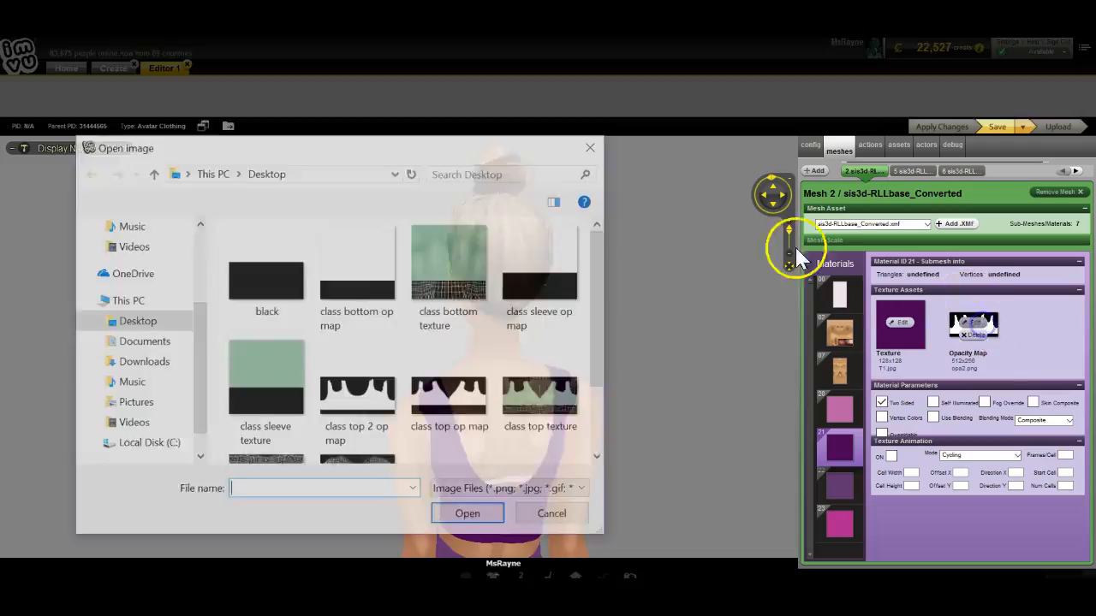
double_click(377, 395)
left_click(481, 362)
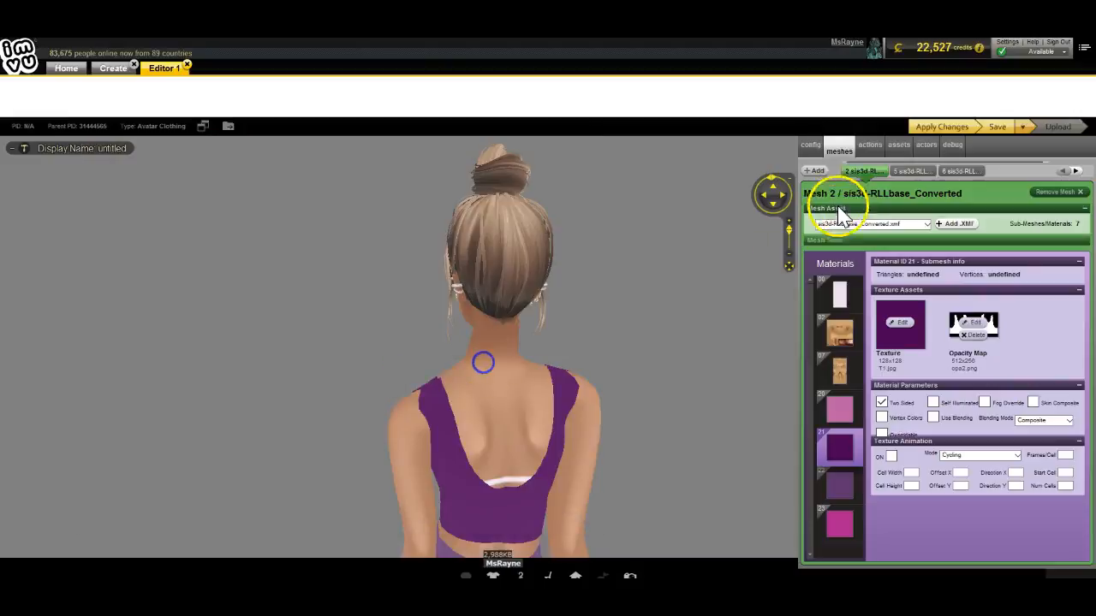
left_click(933, 128)
left_click(500, 374)
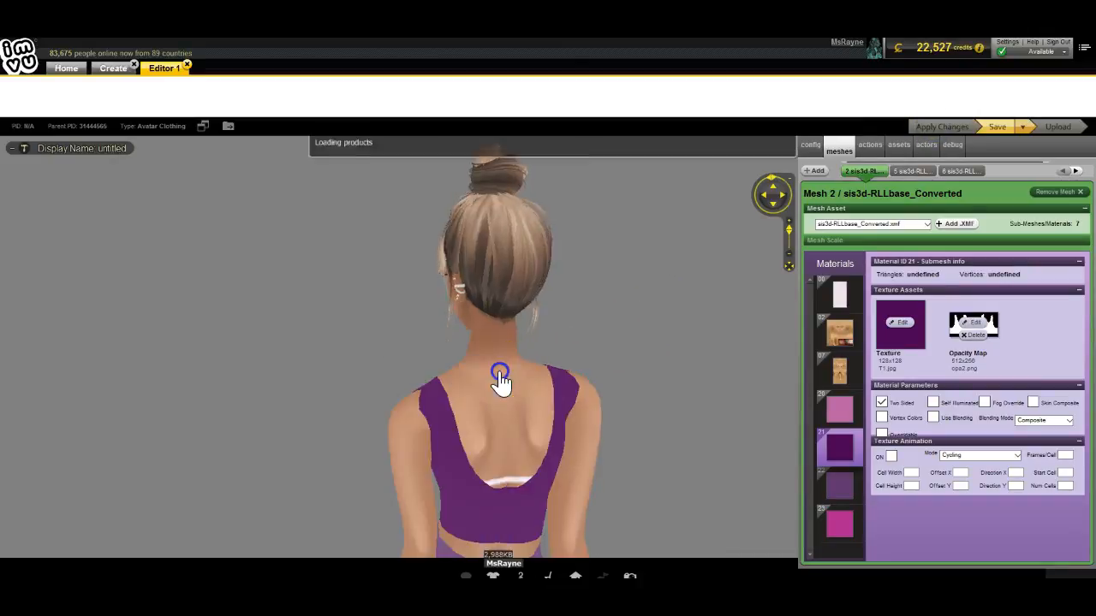
left_click_drag(290, 405, 305, 331)
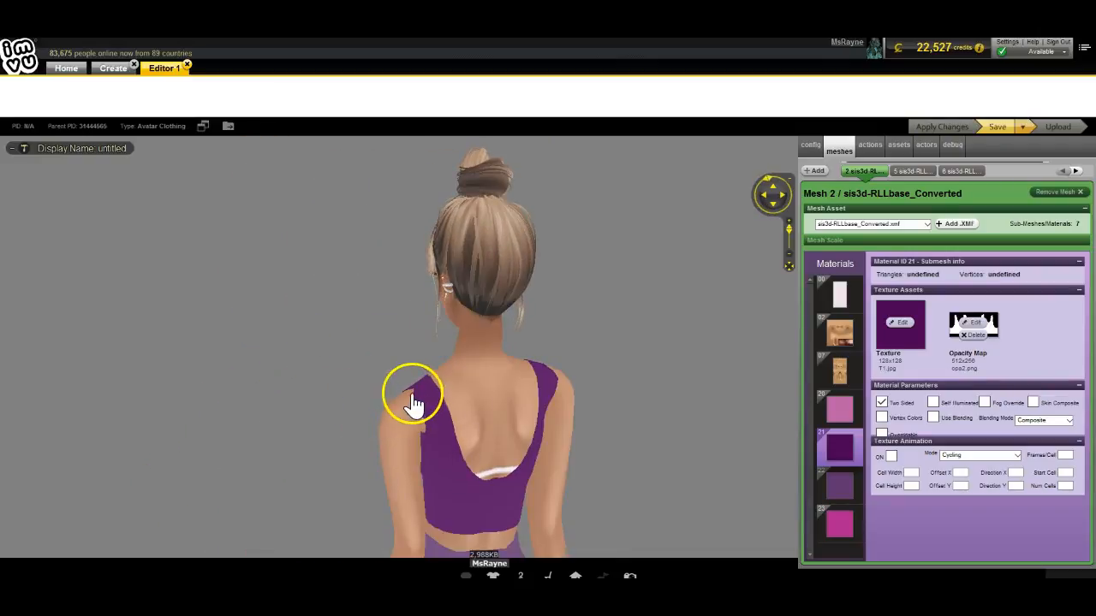
left_click_drag(348, 427, 536, 425)
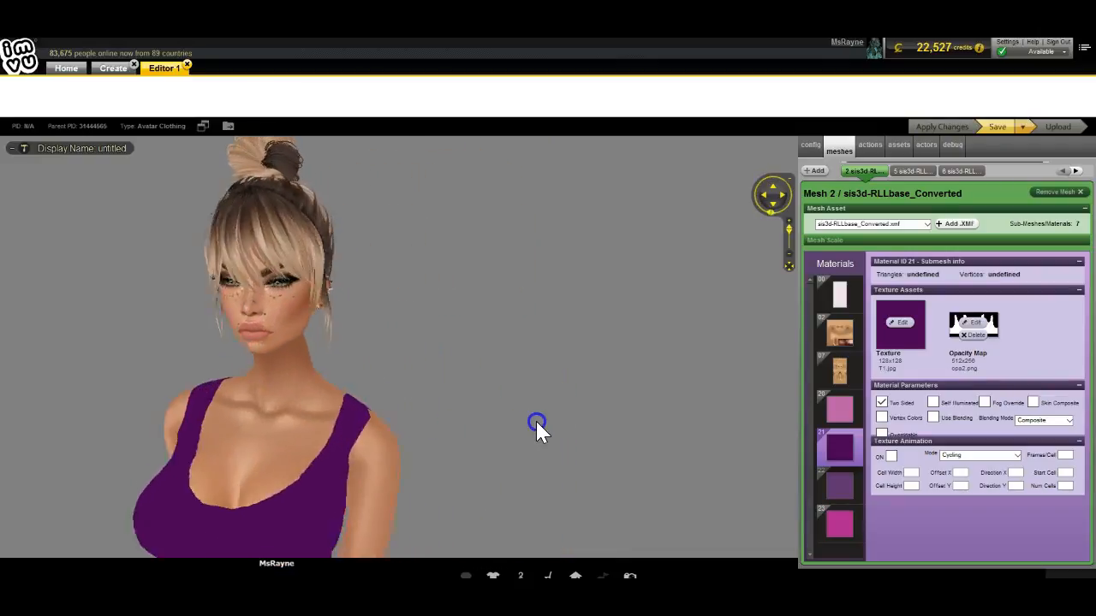
left_click_drag(663, 415, 536, 425)
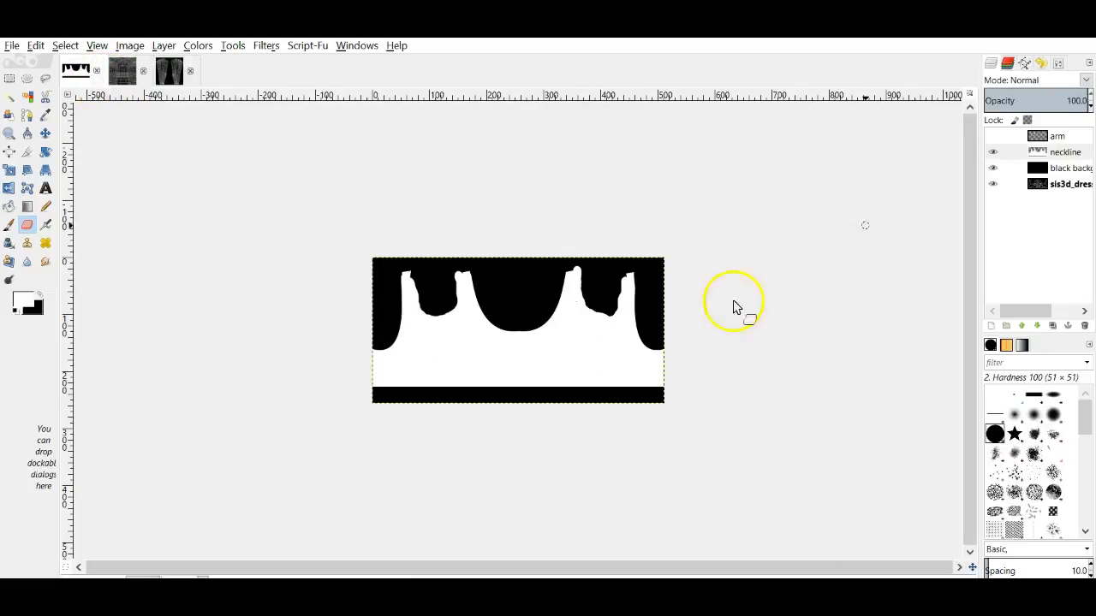
Step: Switch to the dress wireframe image and zoom the skirt texture to 200%
left_click(993, 168)
left_click(124, 86)
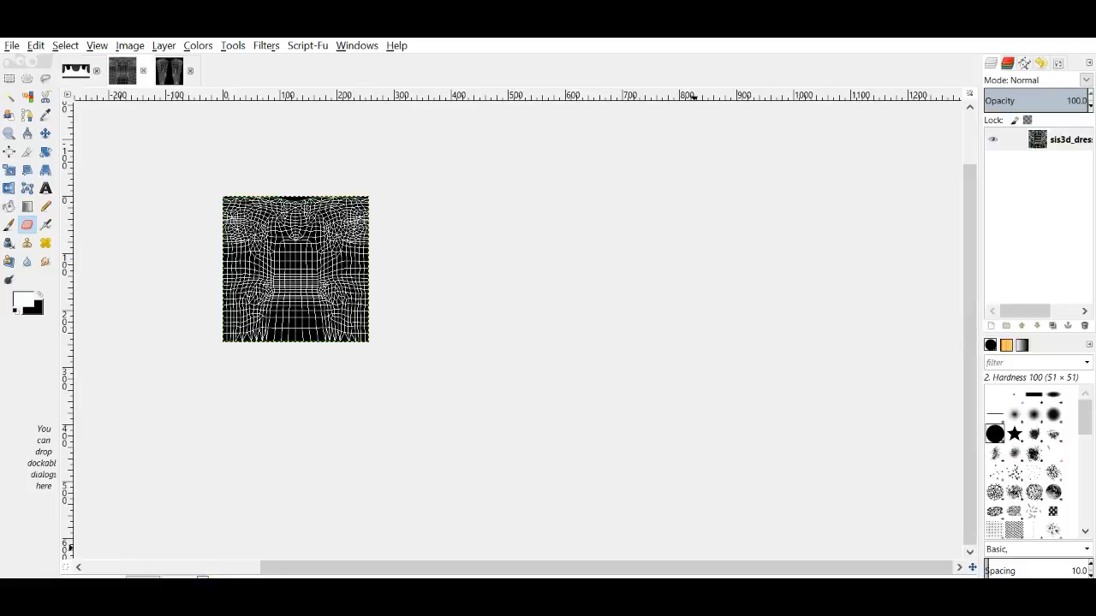
left_click_drag(317, 566, 254, 566)
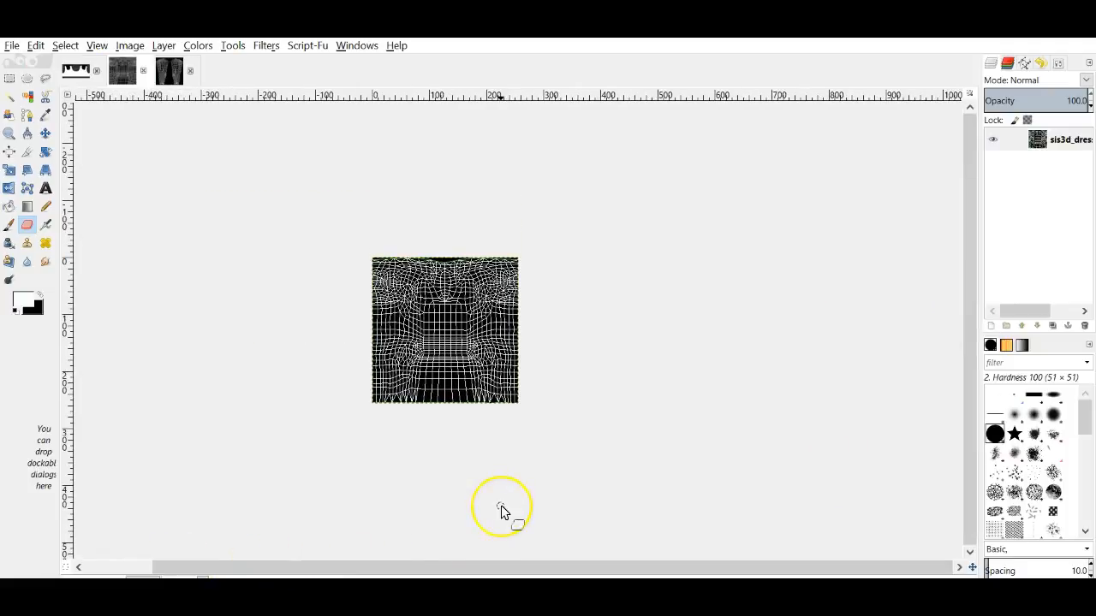
left_click(517, 512)
left_click(184, 576)
left_click(191, 489)
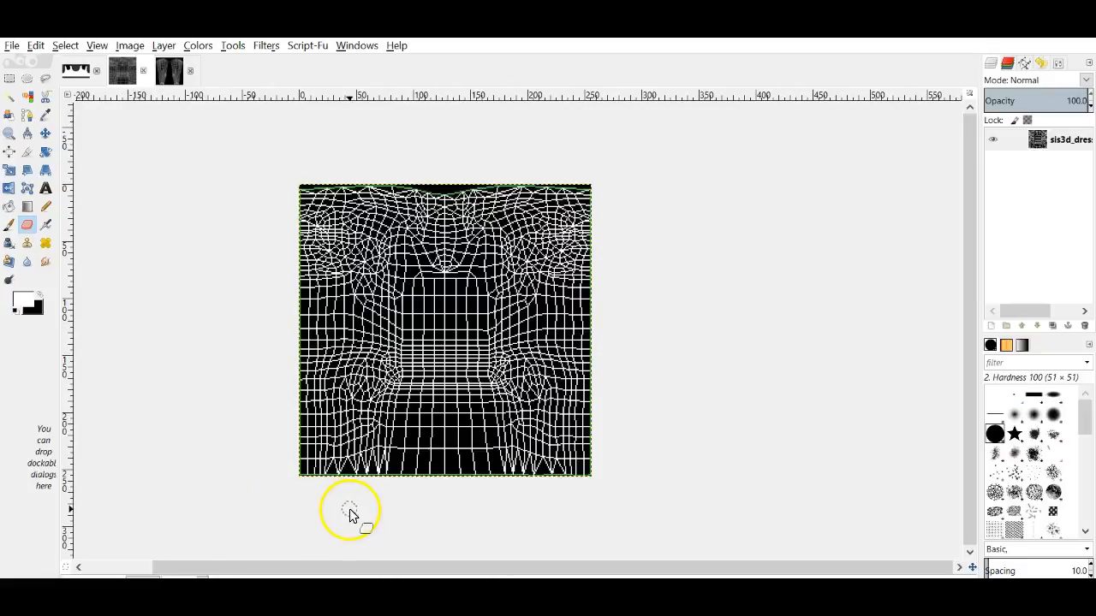
Step: Add a 'shirt' layer filled with solid black, then hide it to reveal the wireframe
left_click(991, 325)
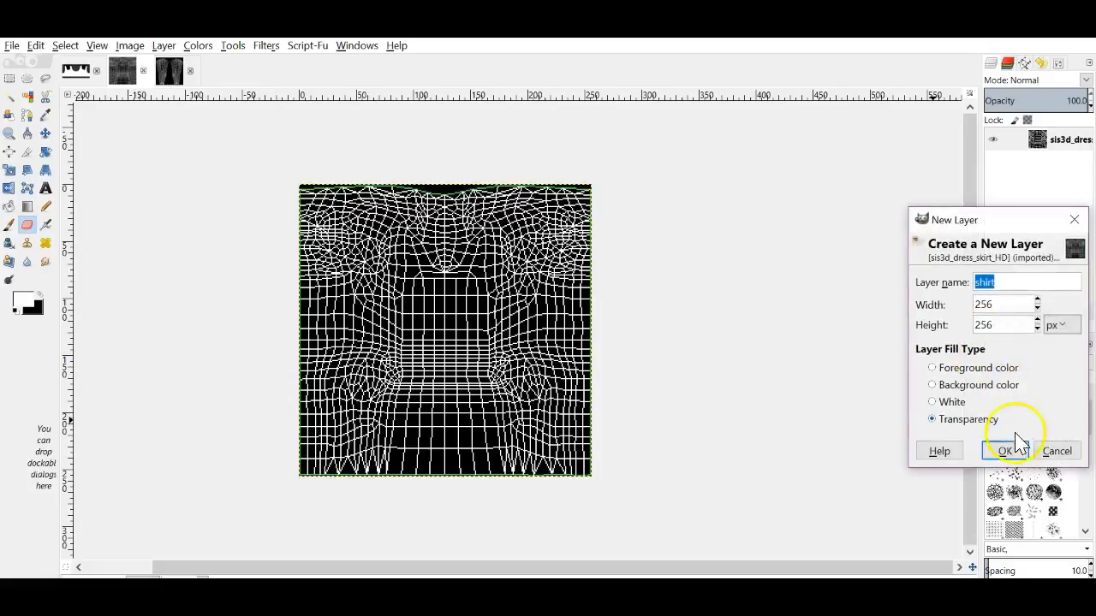
left_click(1016, 444)
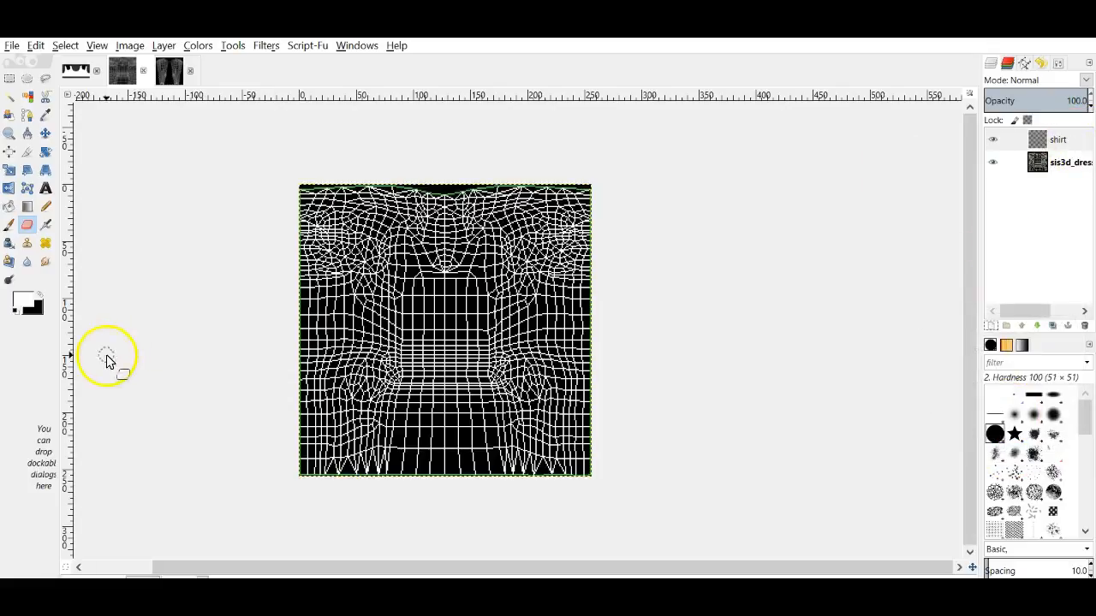
left_click_drag(38, 309, 409, 338)
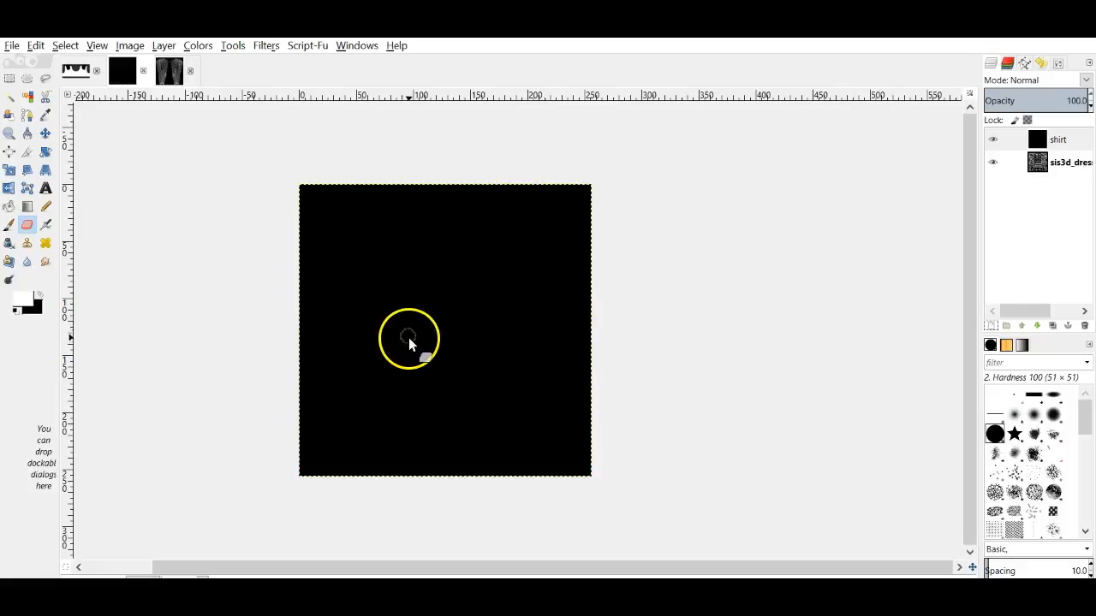
left_click(993, 140)
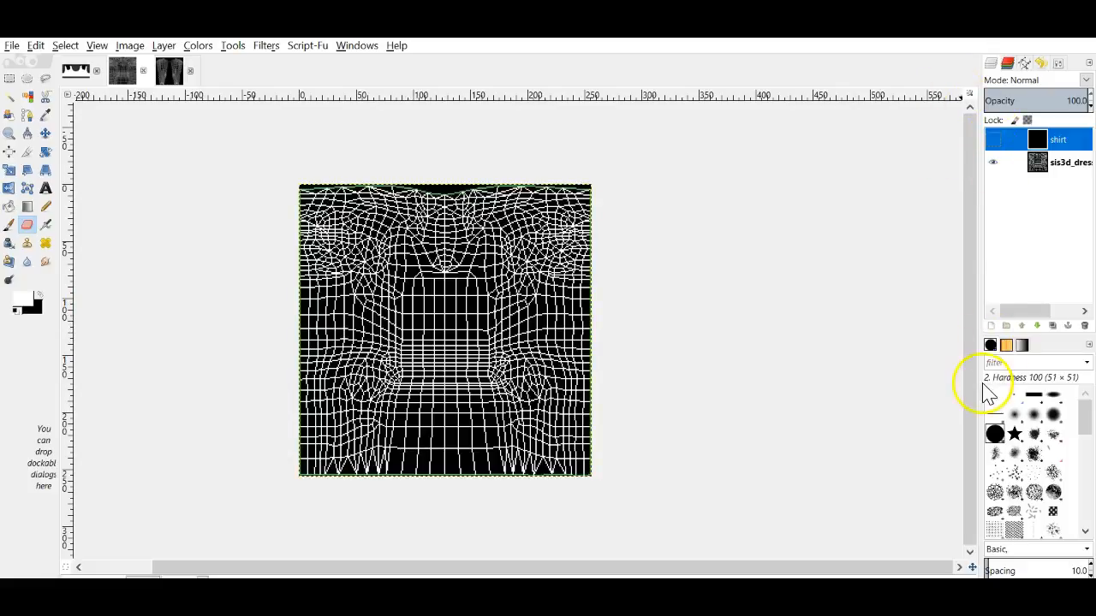
Step: Add a transparent 'shirt #1' layer and fill a rectangle over the upper skirt area with white
left_click(990, 326)
left_click(1000, 446)
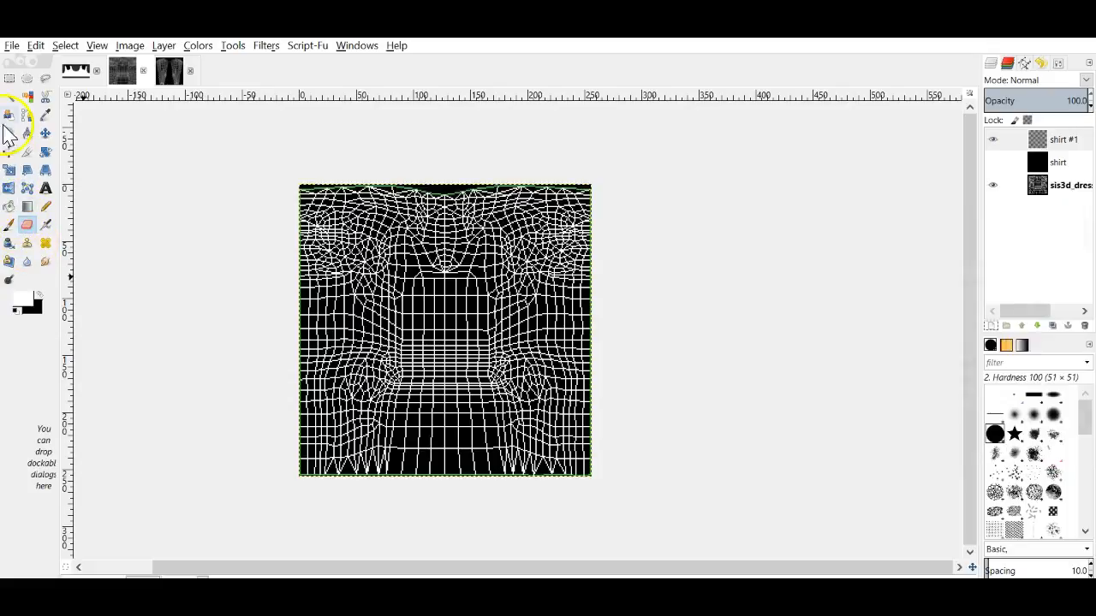
left_click(8, 78)
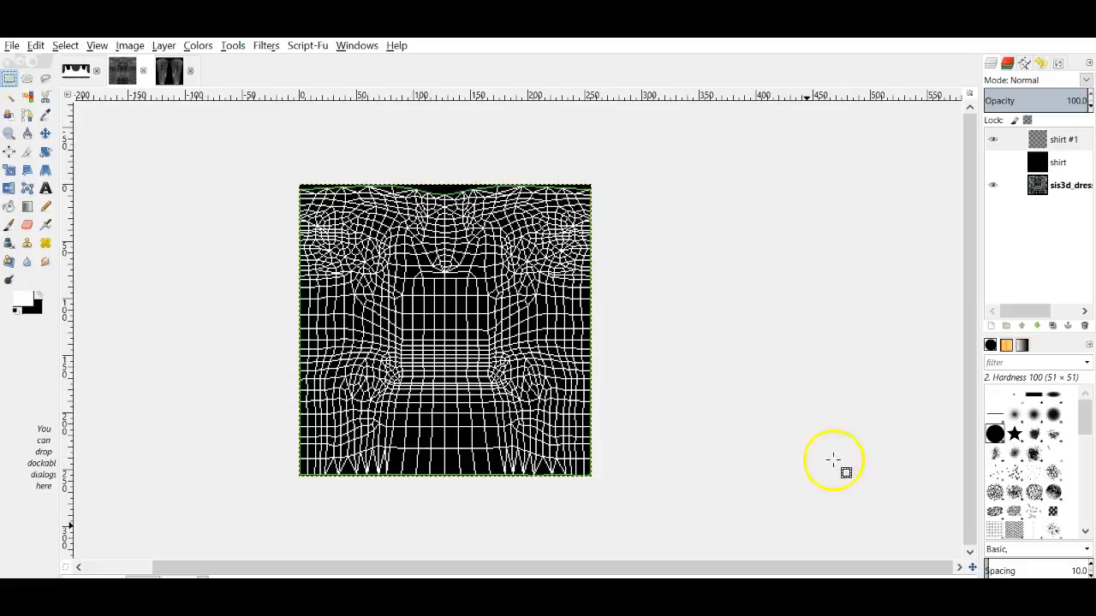
left_click_drag(291, 172, 673, 398)
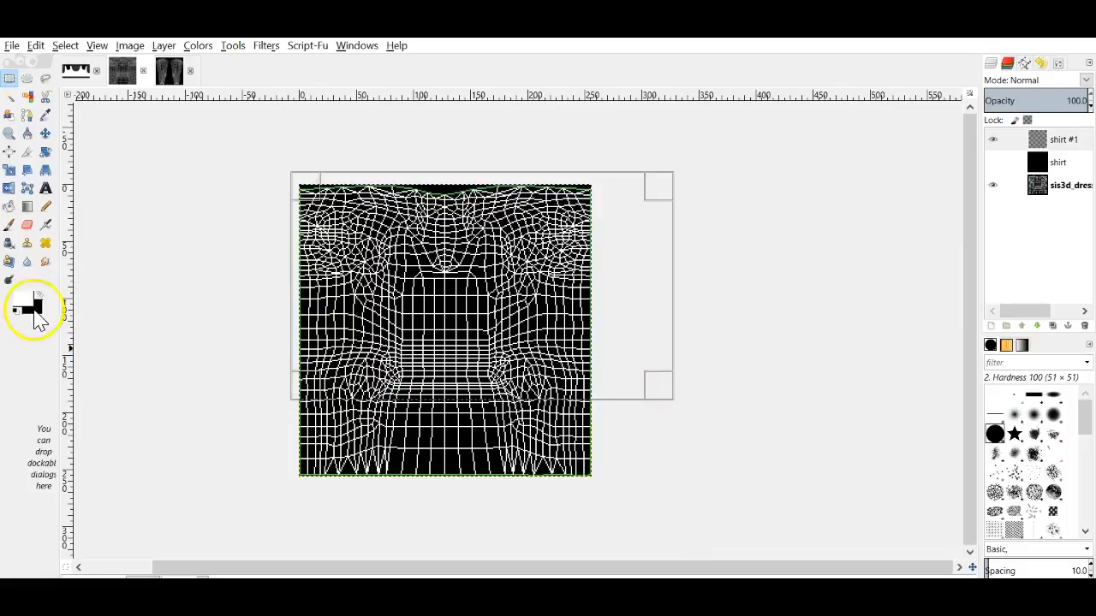
left_click_drag(34, 307, 443, 289)
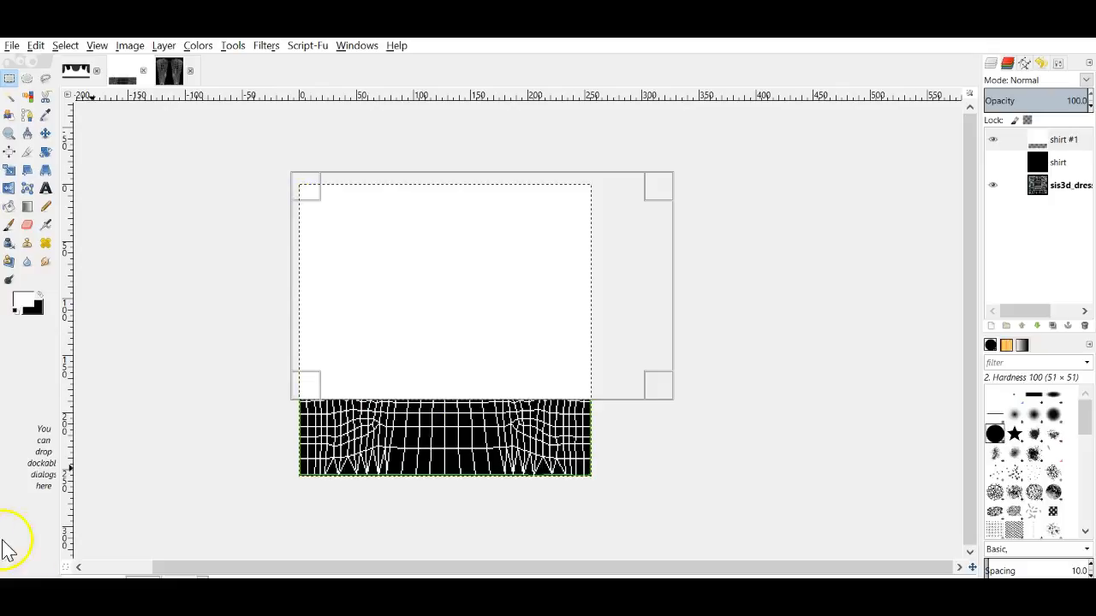
Step: Show the black shirt layer again and select the entire image
left_click(36, 46)
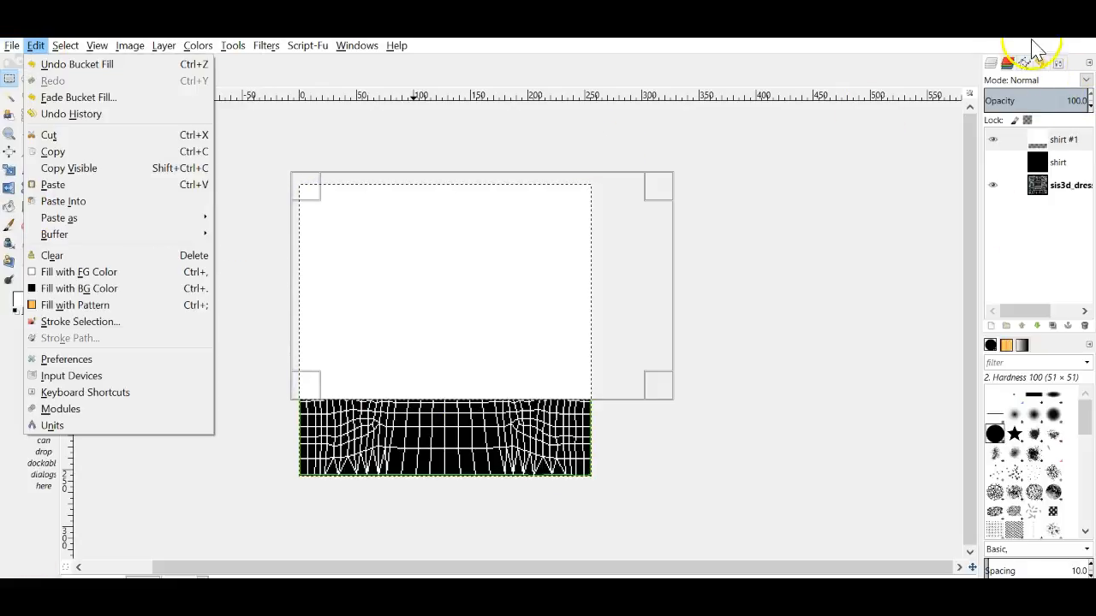
left_click(995, 164)
left_click(995, 164)
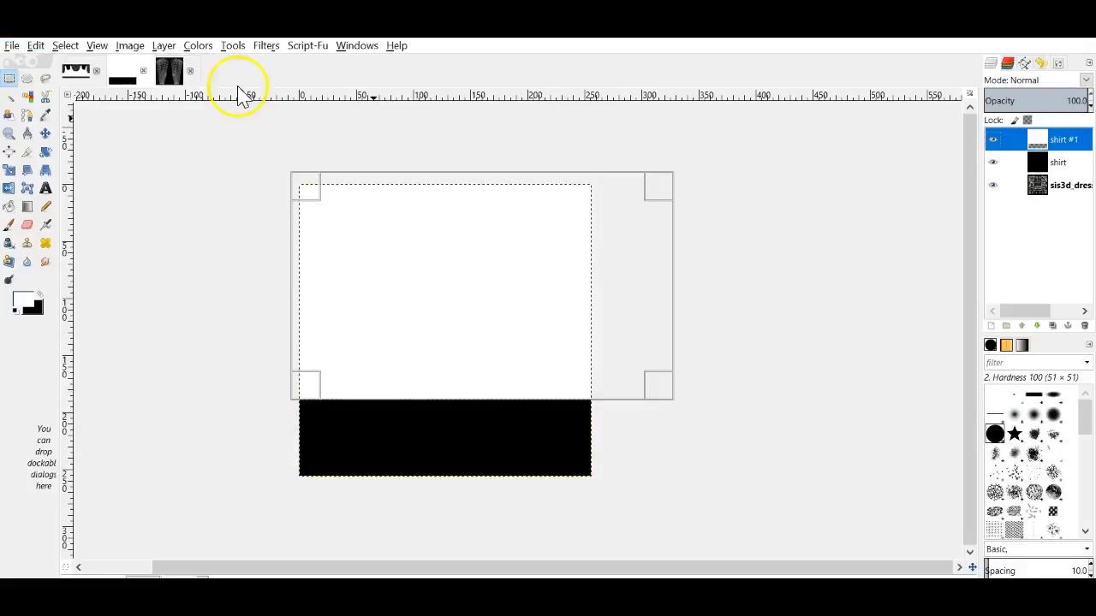
left_click(45, 134)
left_click(65, 46)
left_click(73, 65)
Step: Export the skirt mask as class skirt op map.jpg at JPEG quality 95
left_click(12, 47)
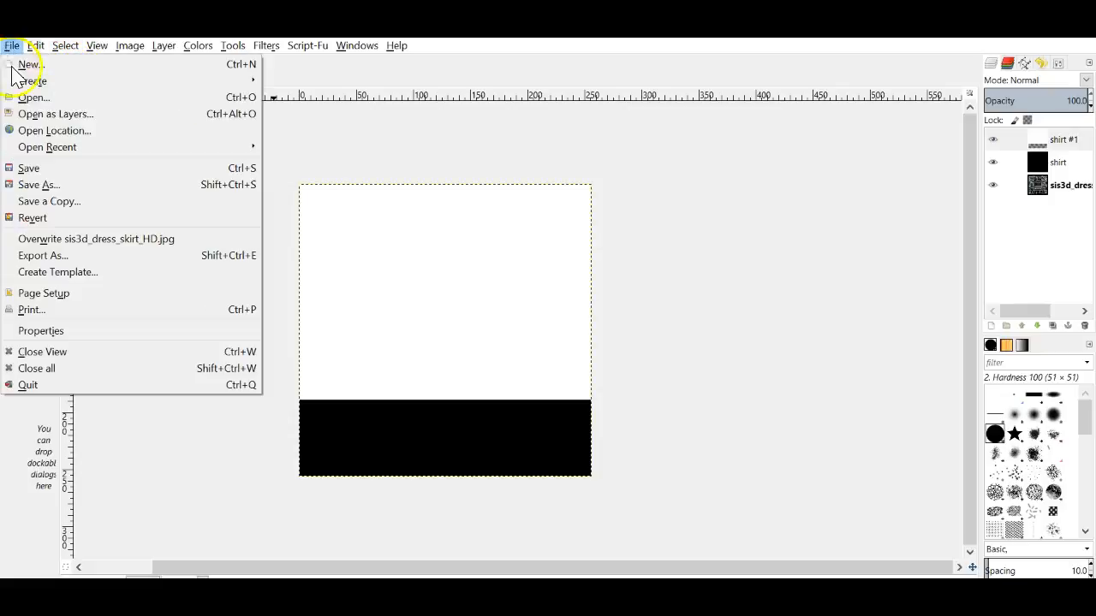
left_click(80, 253)
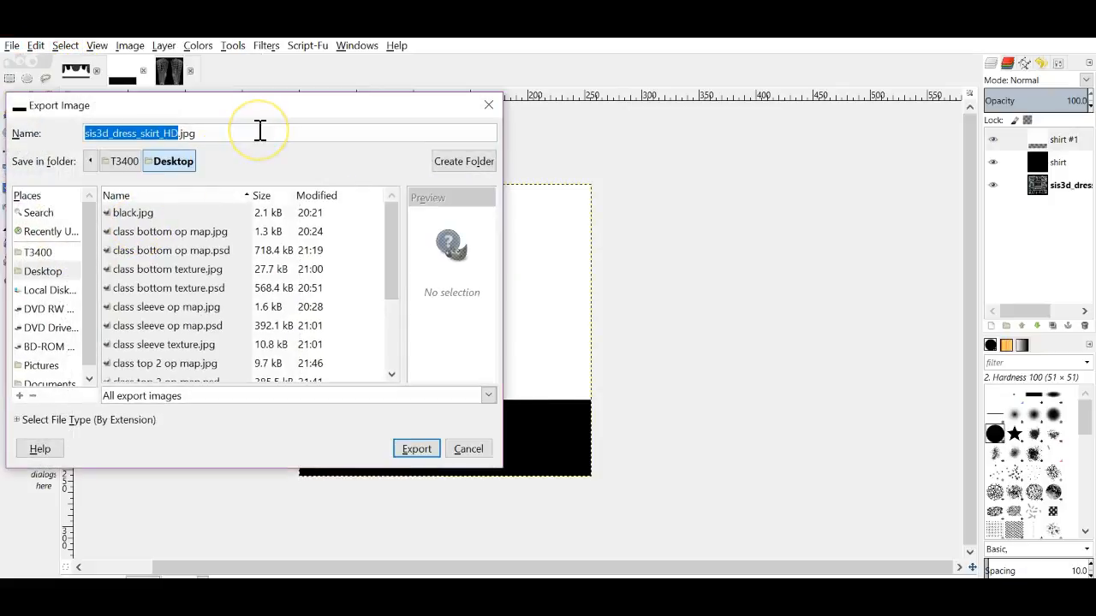
type("class skirt op map")
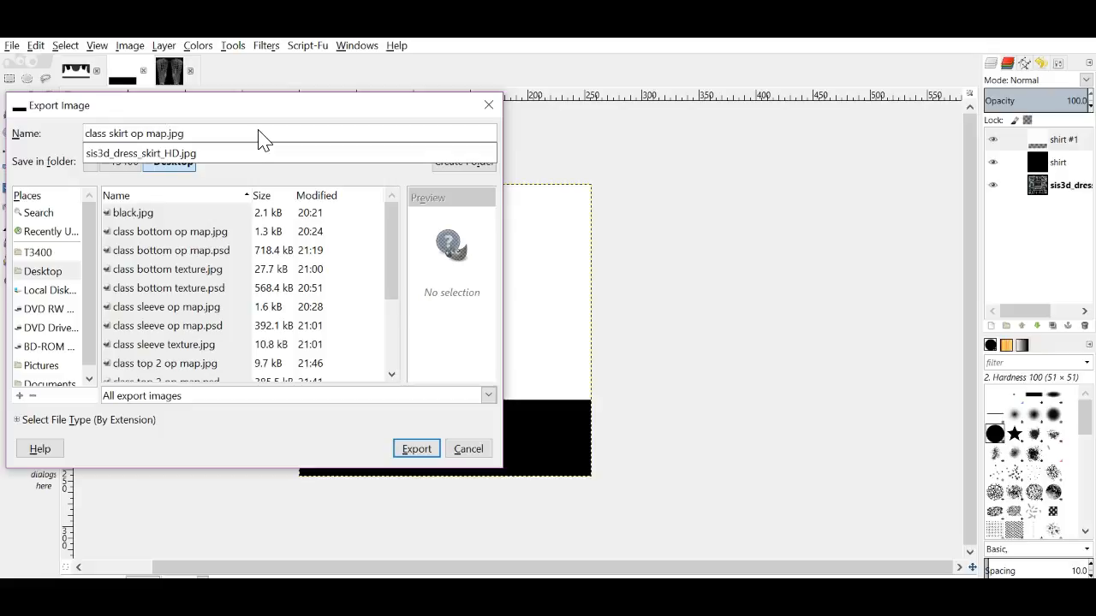
key("Return")
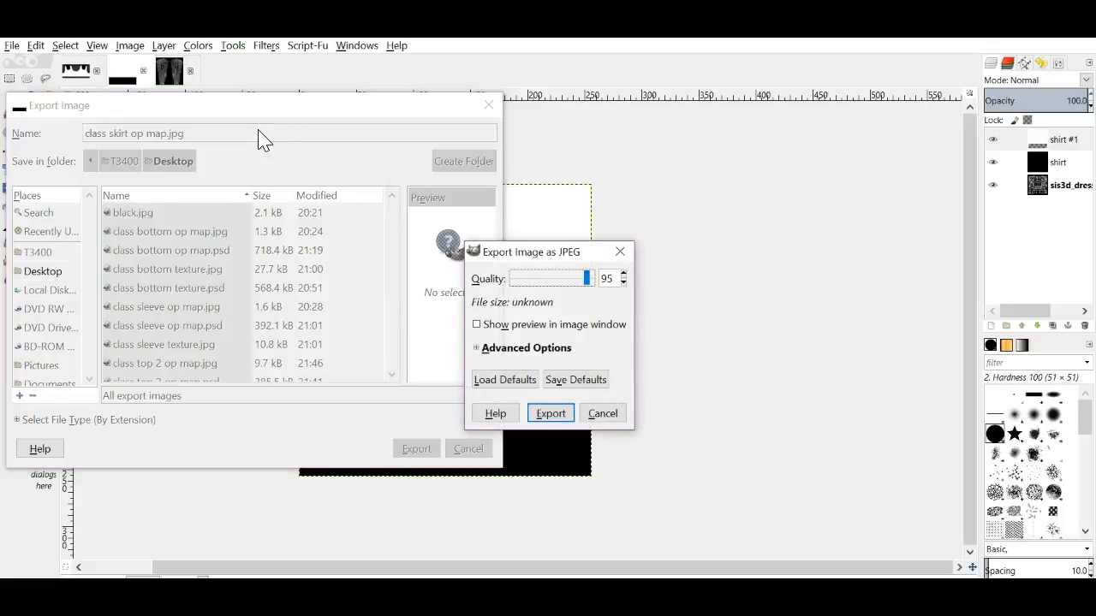
key("Return")
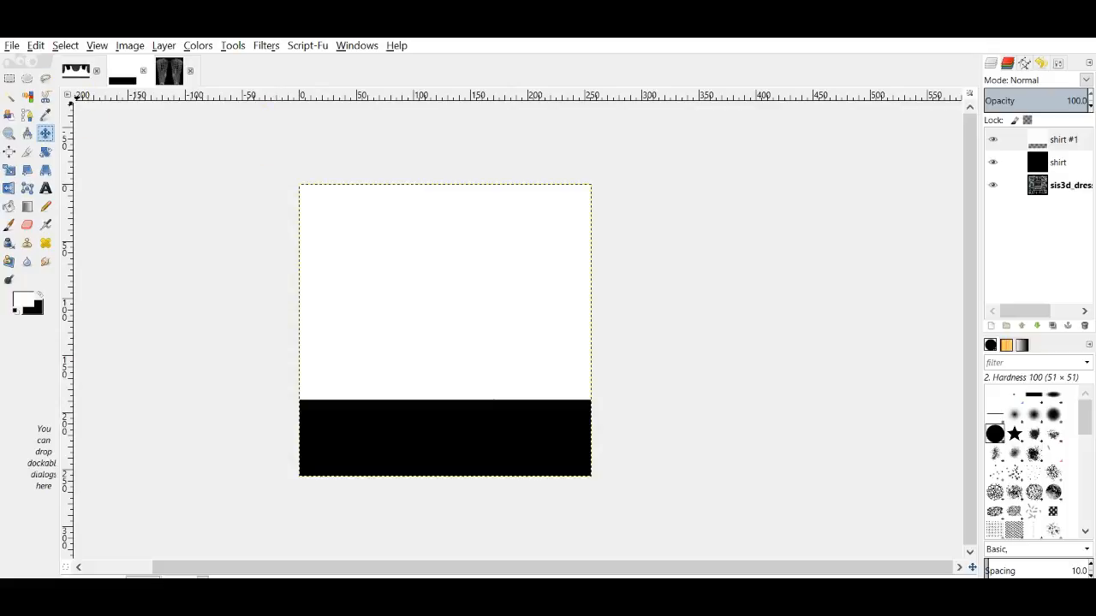
Step: Export the skirt mask again as class skirt op map.psd
left_click(12, 45)
left_click(38, 255)
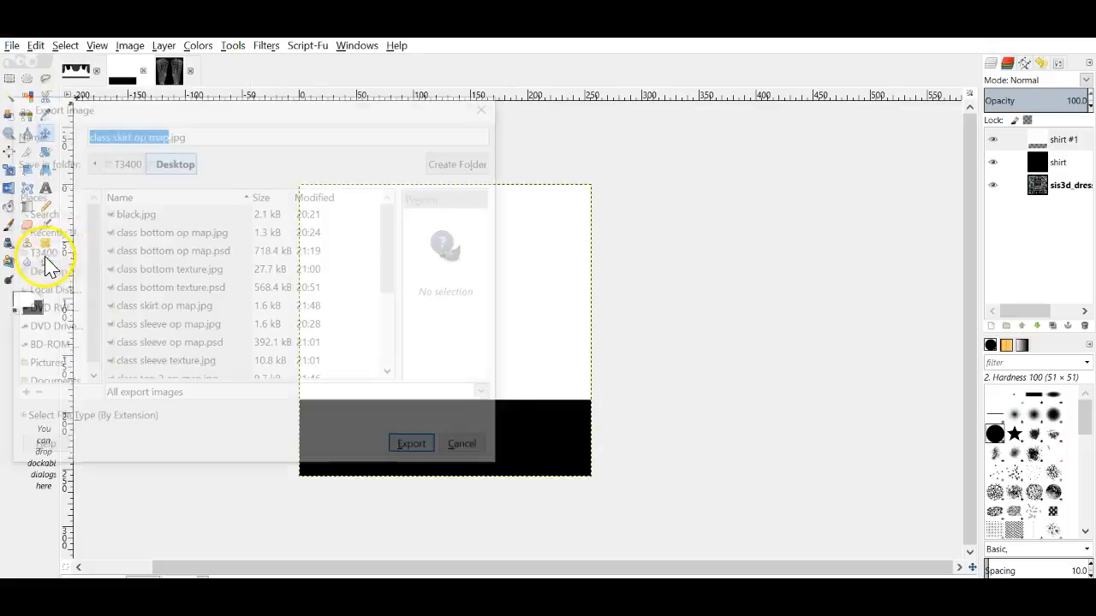
left_click(195, 133)
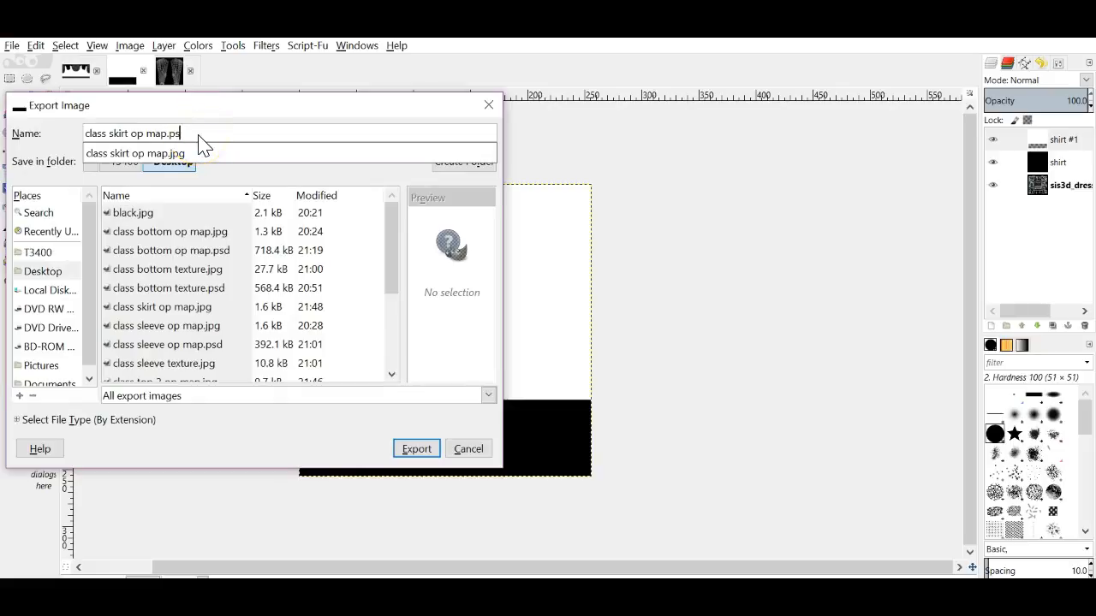
key("Return")
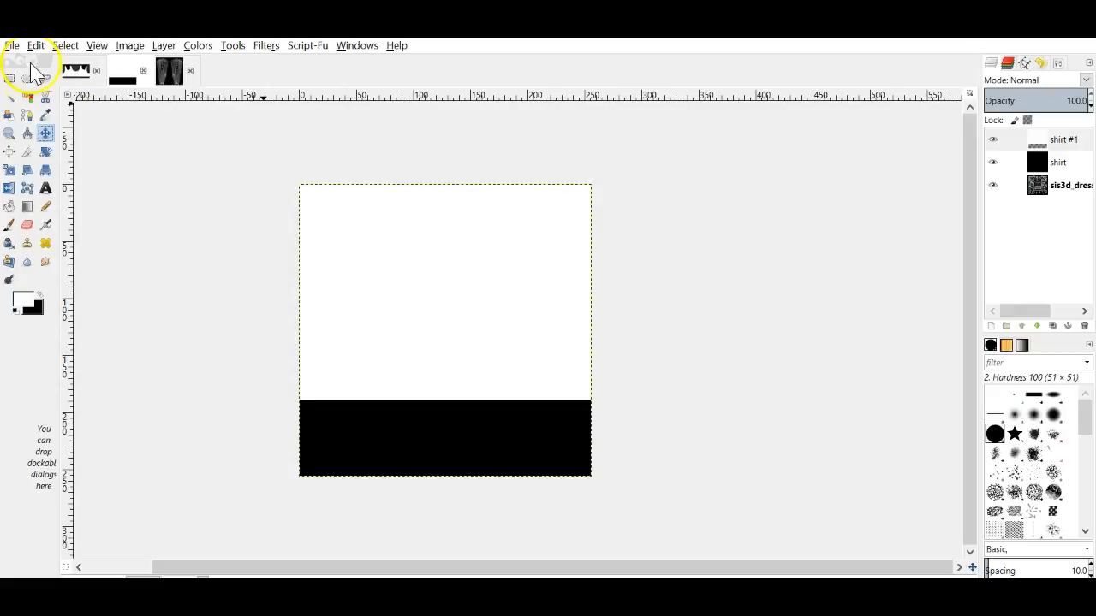
left_click(75, 71)
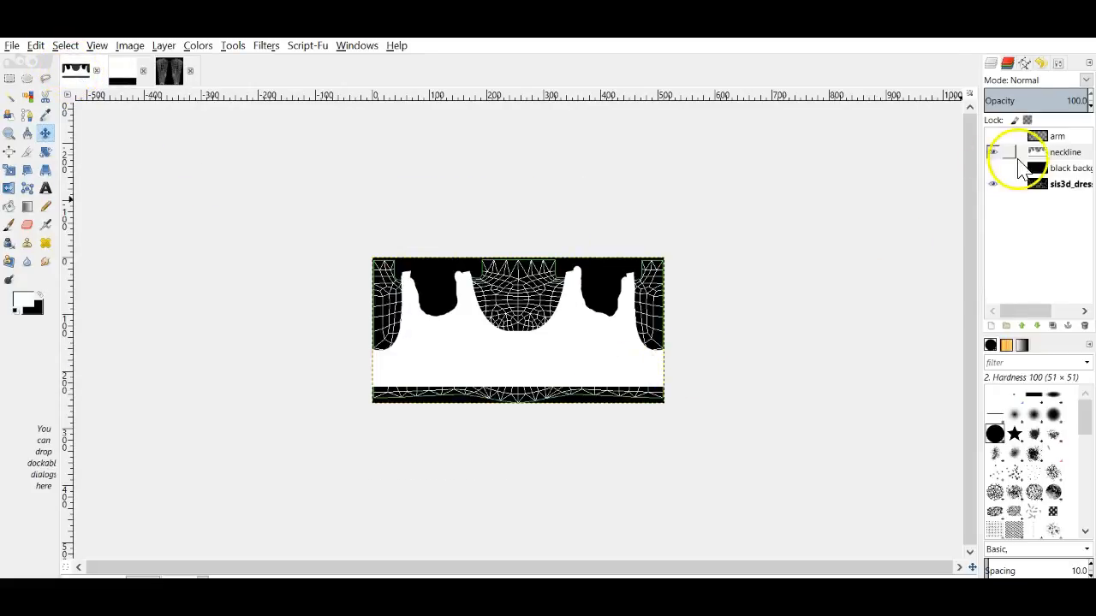
Step: Show the black background layer and export the top mask, replacing the existing class top 2 op map.psd
left_click(994, 169)
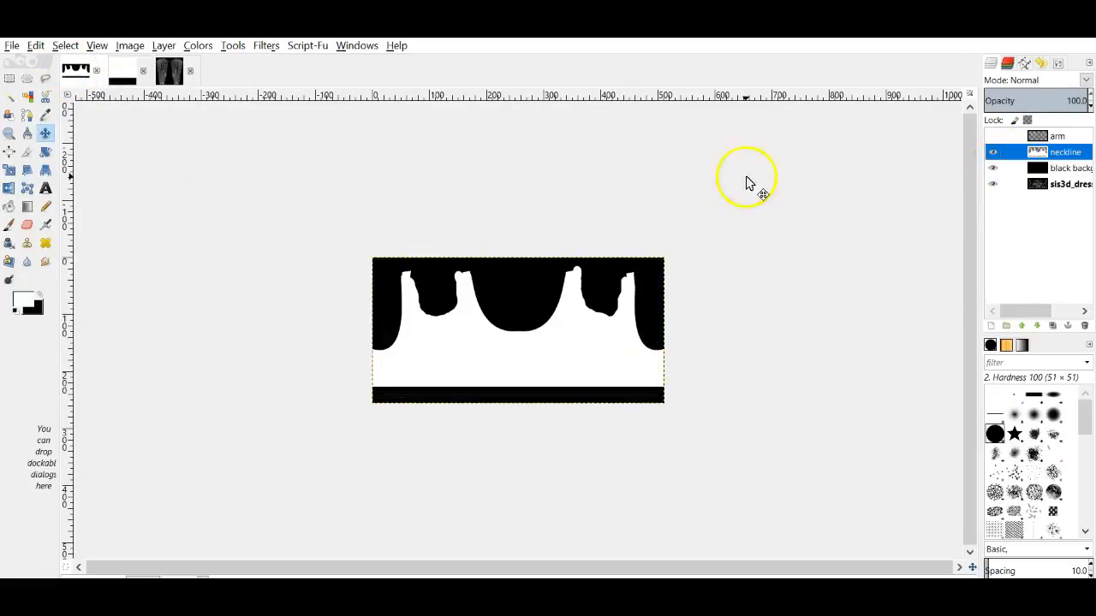
left_click(12, 46)
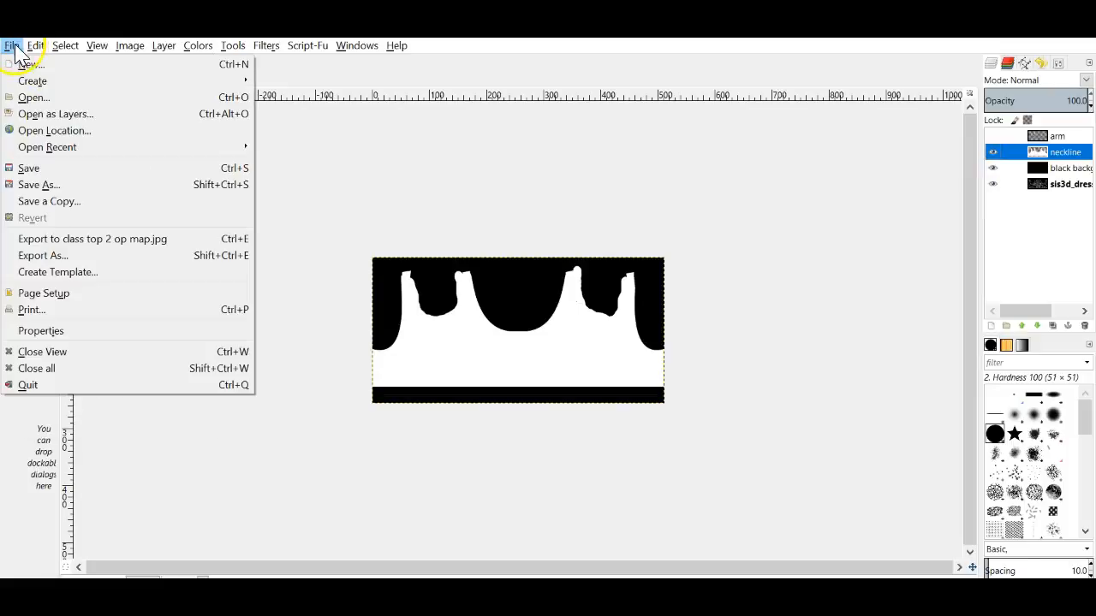
left_click(54, 257)
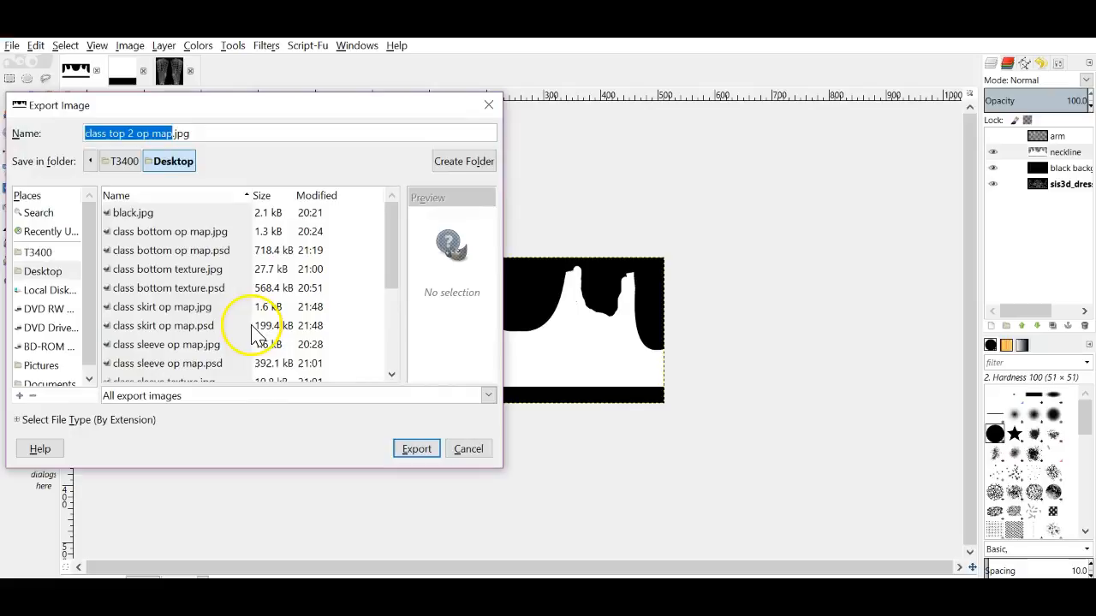
scroll(248, 336, "down", 3)
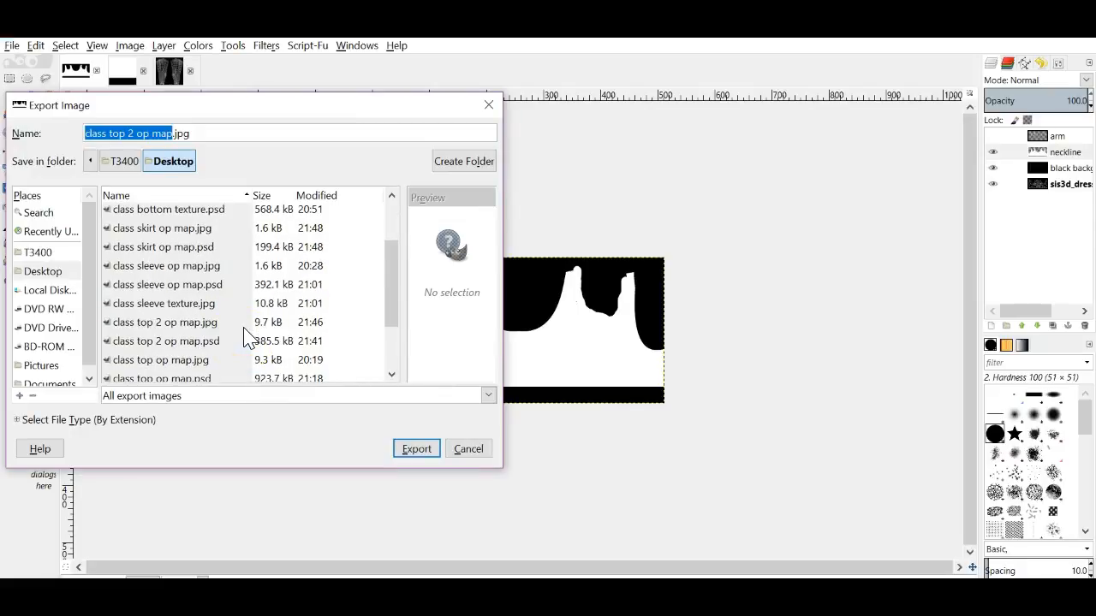
left_click(196, 347)
left_click(416, 448)
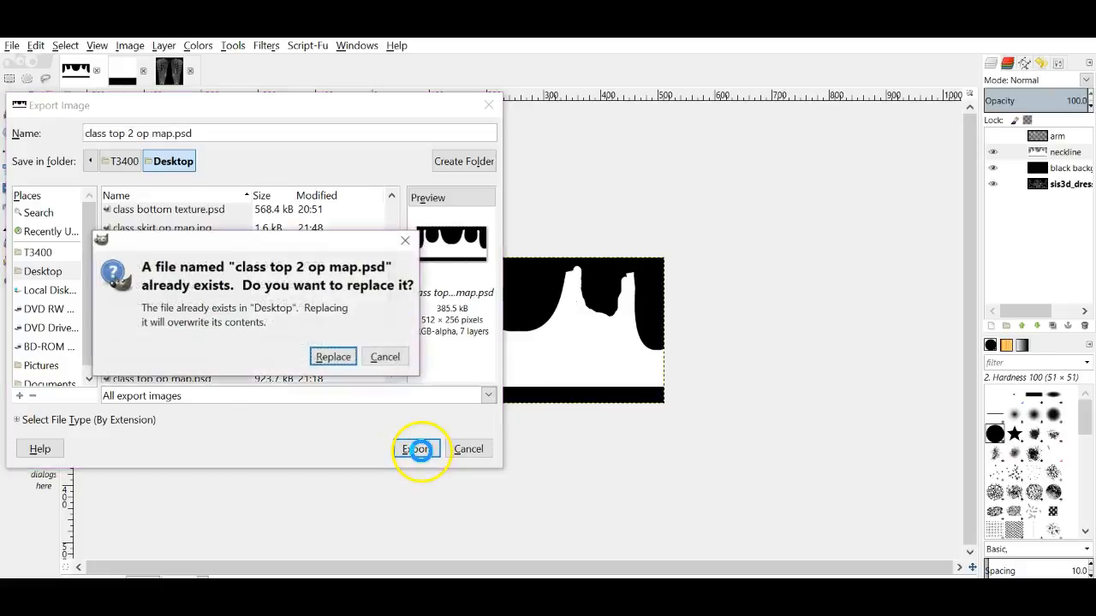
left_click(333, 359)
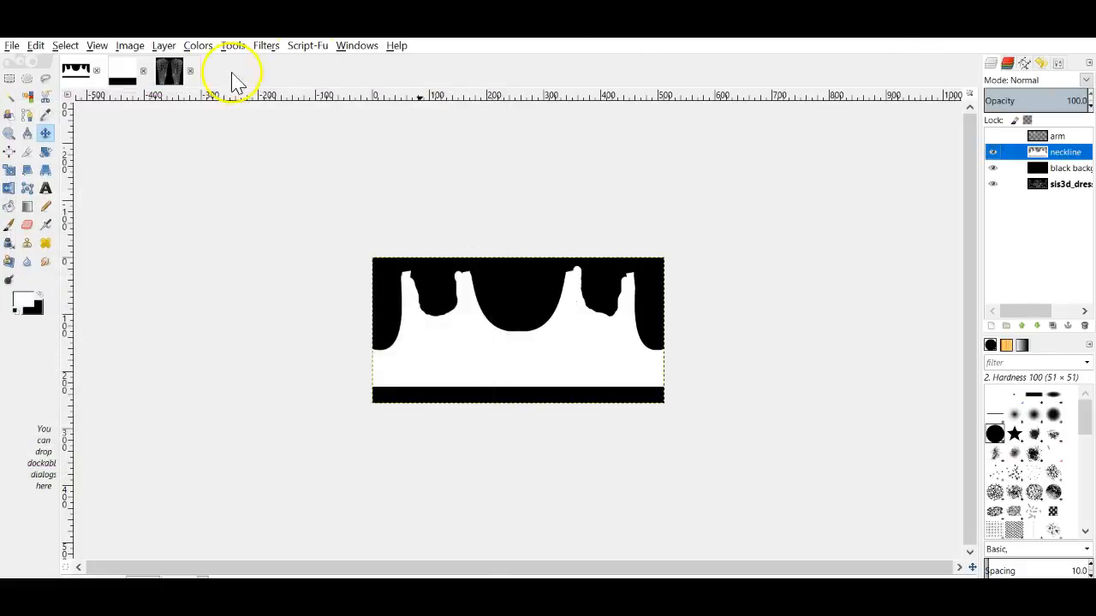
left_click(168, 72)
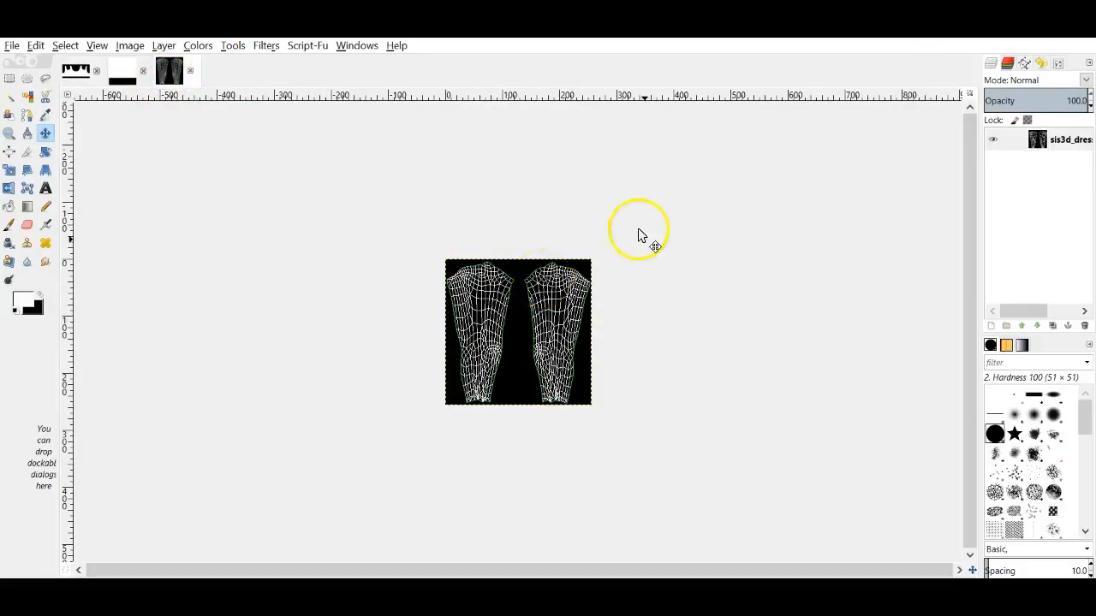
Step: Add a 'shirt' layer to the sleeves texture filled black, then hide it
left_click(990, 325)
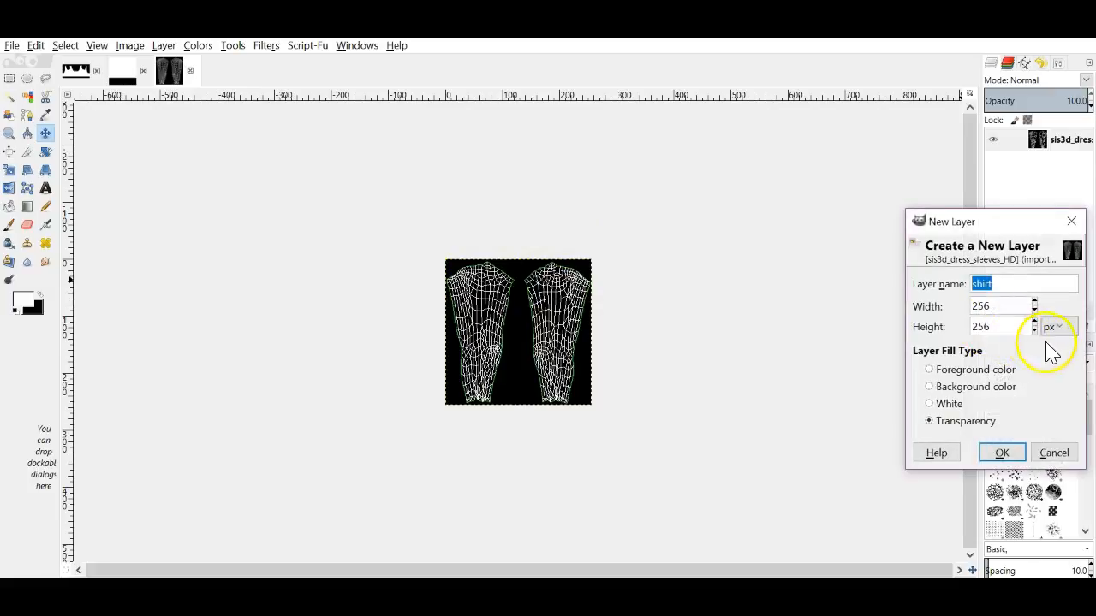
left_click(1003, 453)
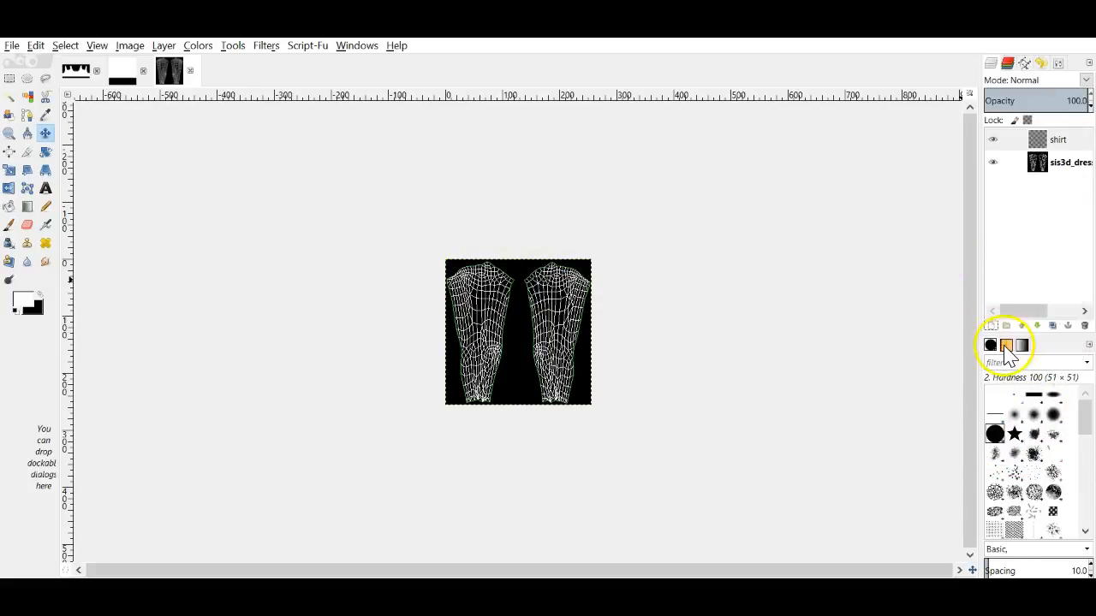
left_click_drag(39, 313, 528, 315)
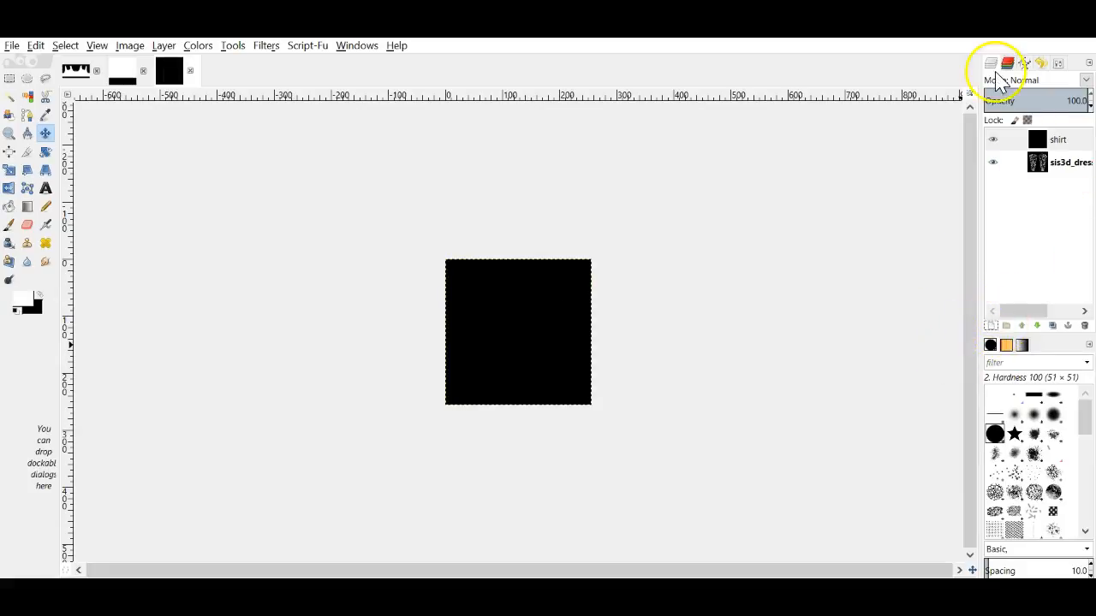
left_click(994, 140)
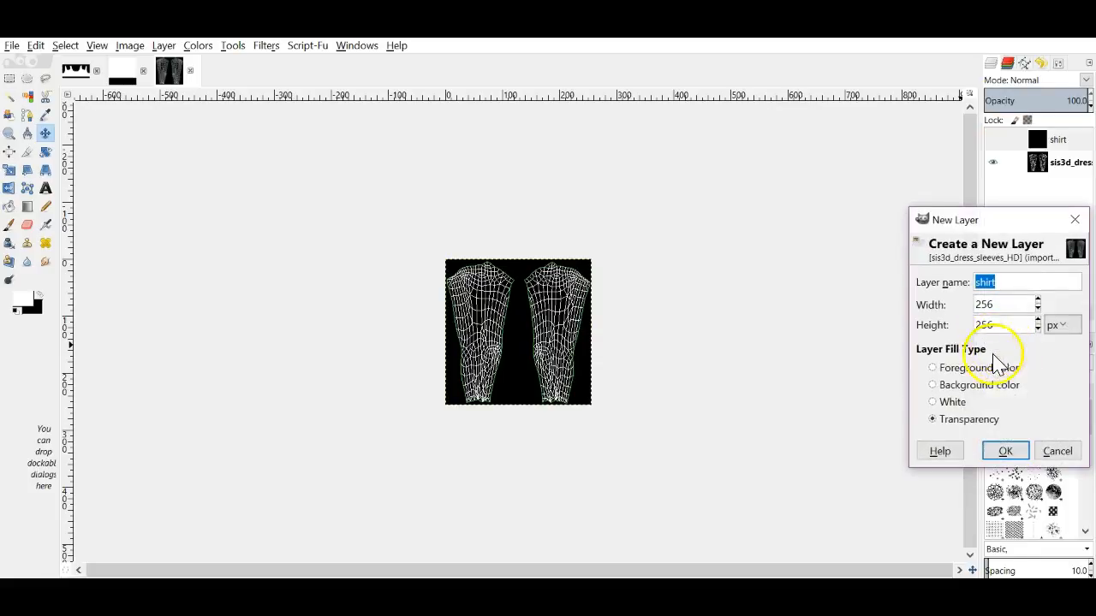
Step: On a new transparent 'shirt #1' layer, fill a strip along the top edge with white, then re-show the black layer
left_click(1004, 452)
left_click(8, 78)
left_click_drag(443, 259, 612, 282)
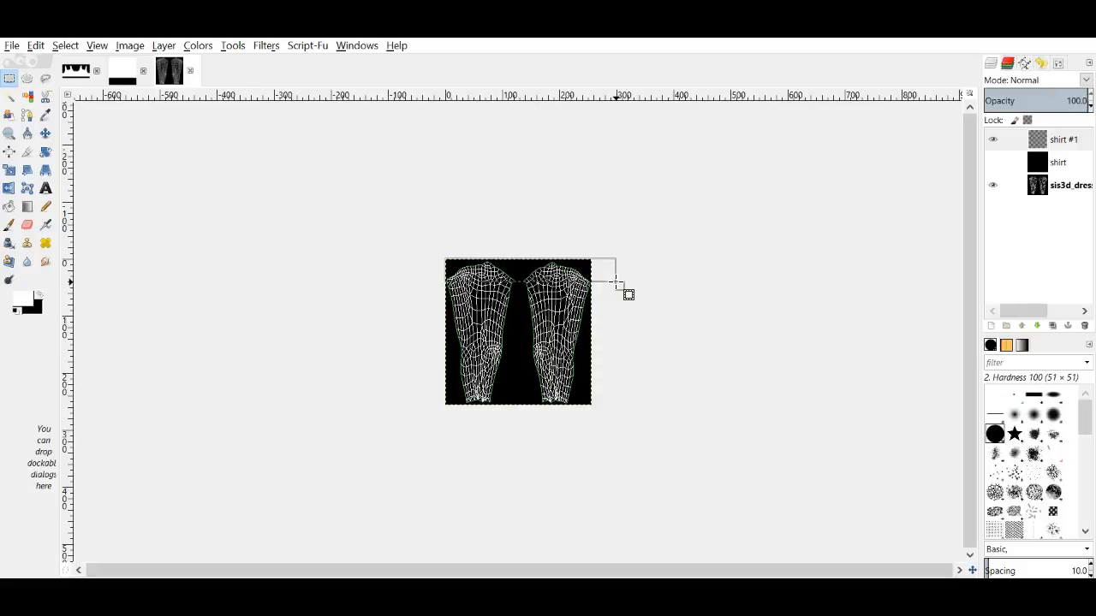
left_click_drag(620, 272, 623, 286)
left_click_drag(28, 301, 543, 284)
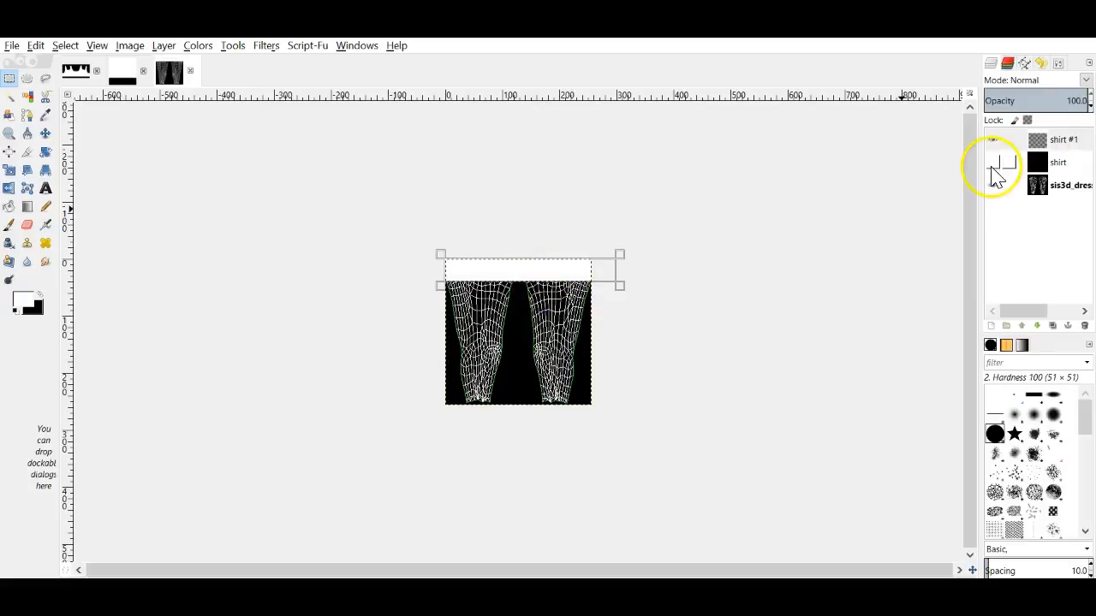
left_click(992, 162)
Step: Export the sleeve mask as class sleeve 2 op map.jpg with default JPEG settings
left_click(12, 45)
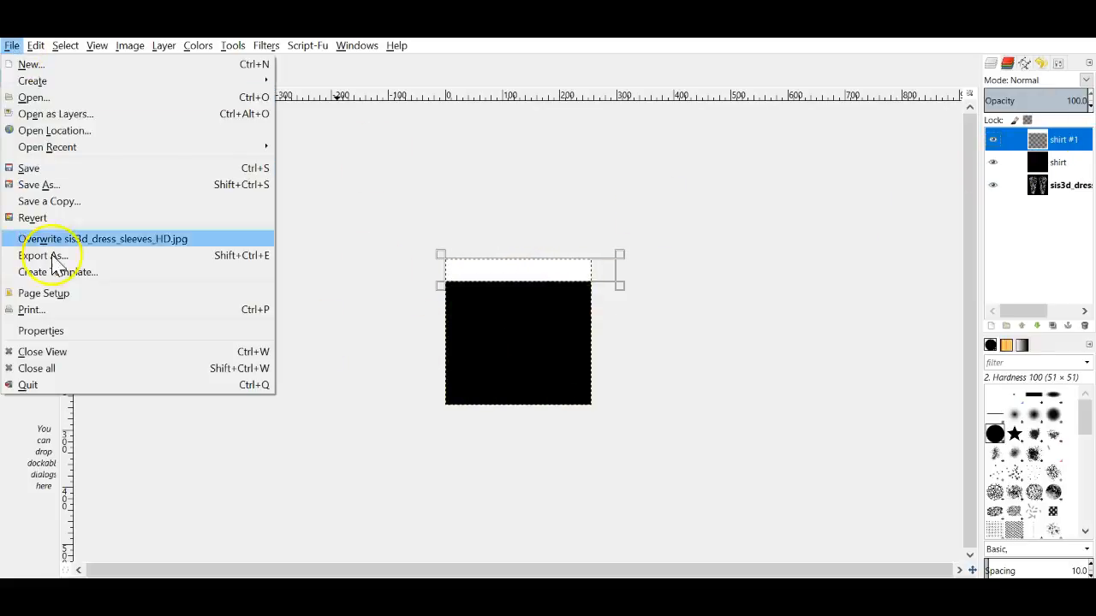
left_click(80, 254)
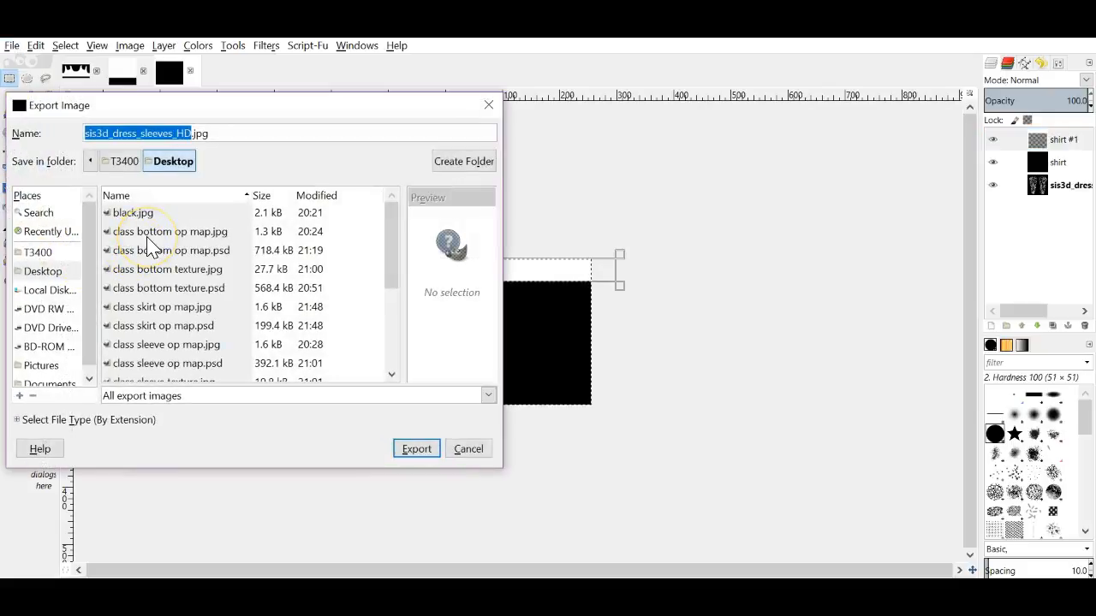
type("class sleeve 2 op map")
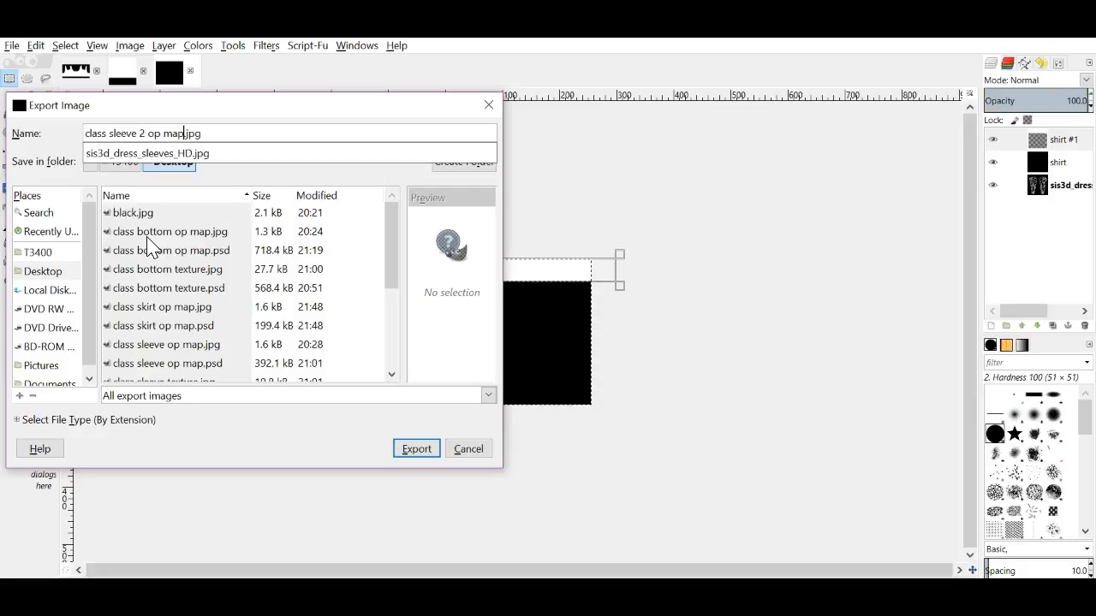
key("Return")
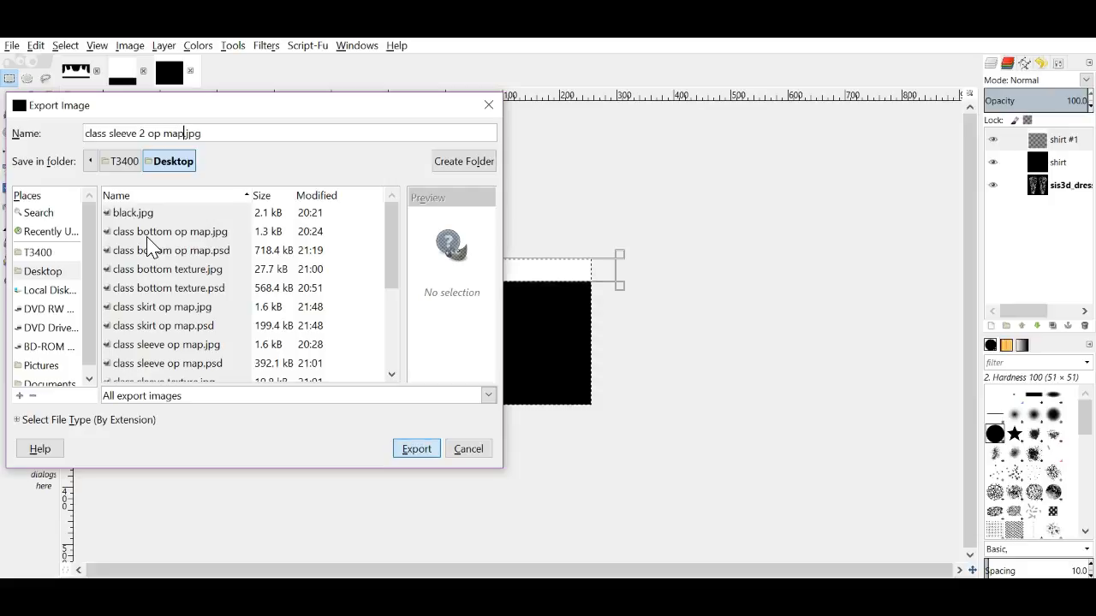
key("Return")
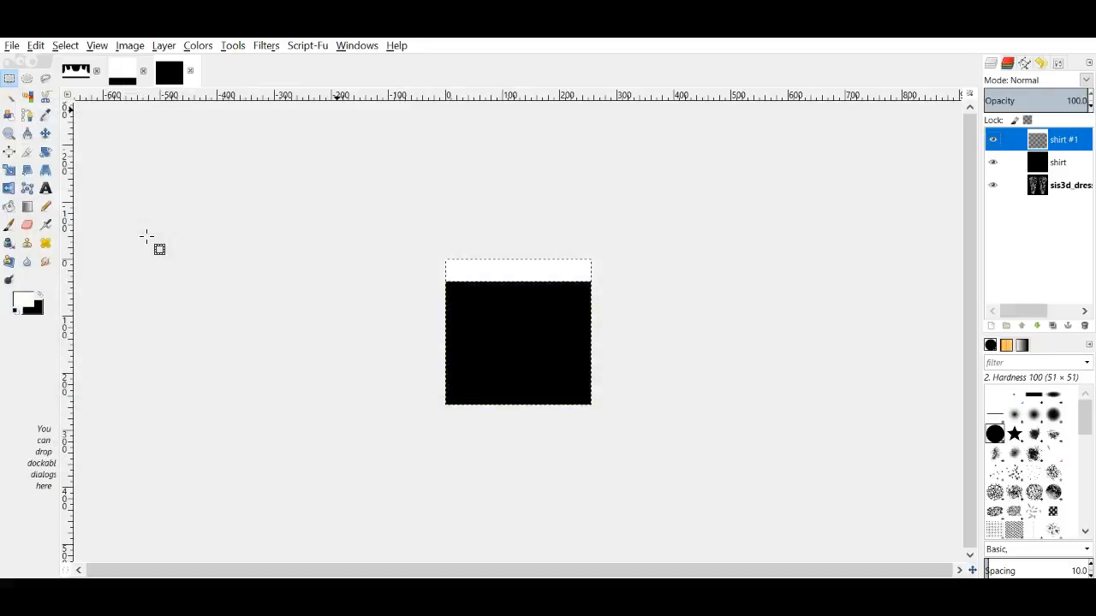
Step: Export the sleeve mask again as class sleeve 2 op map.psd
left_click(12, 46)
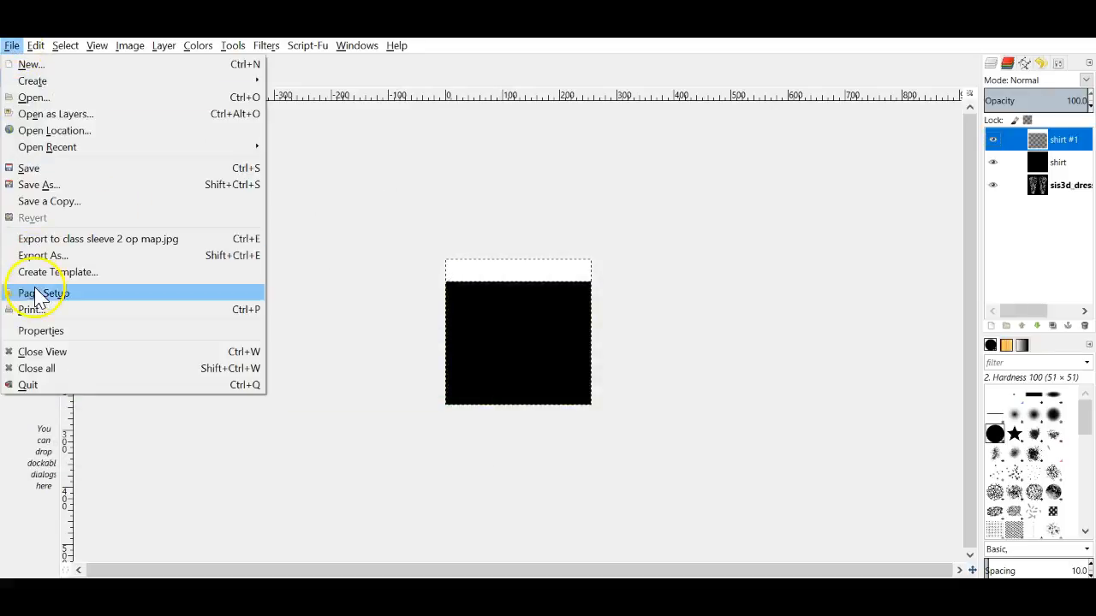
left_click(42, 256)
left_click(247, 134)
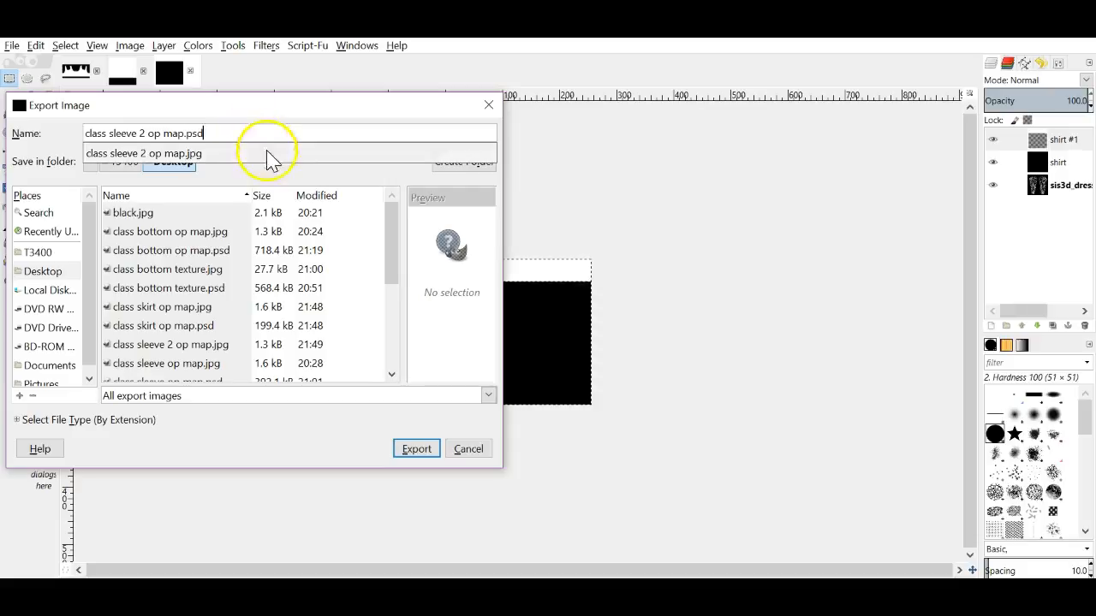
key("Return")
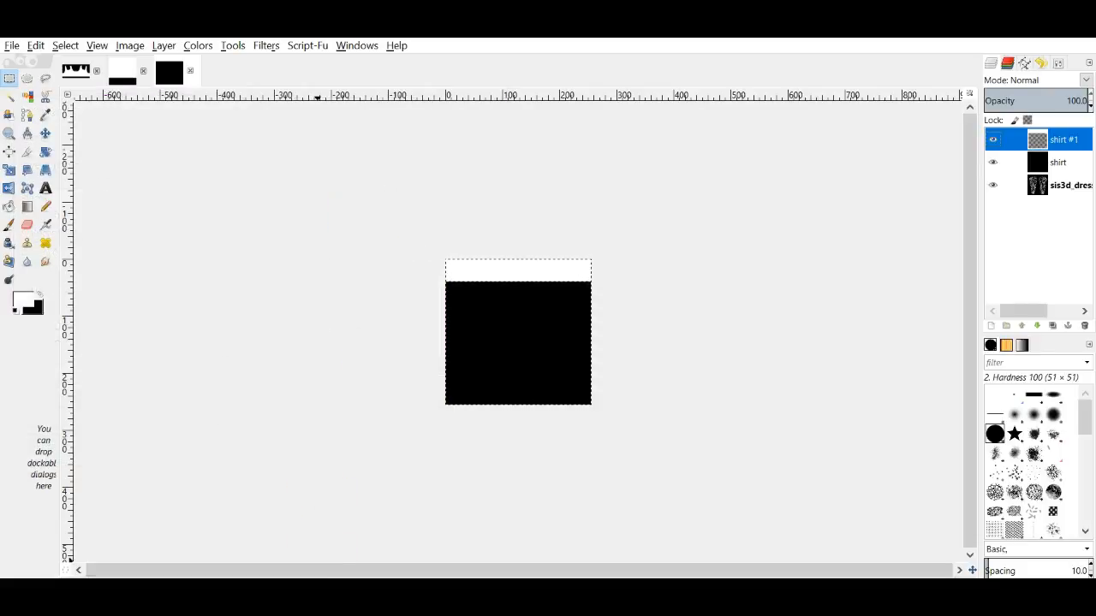
key("alt+Tab")
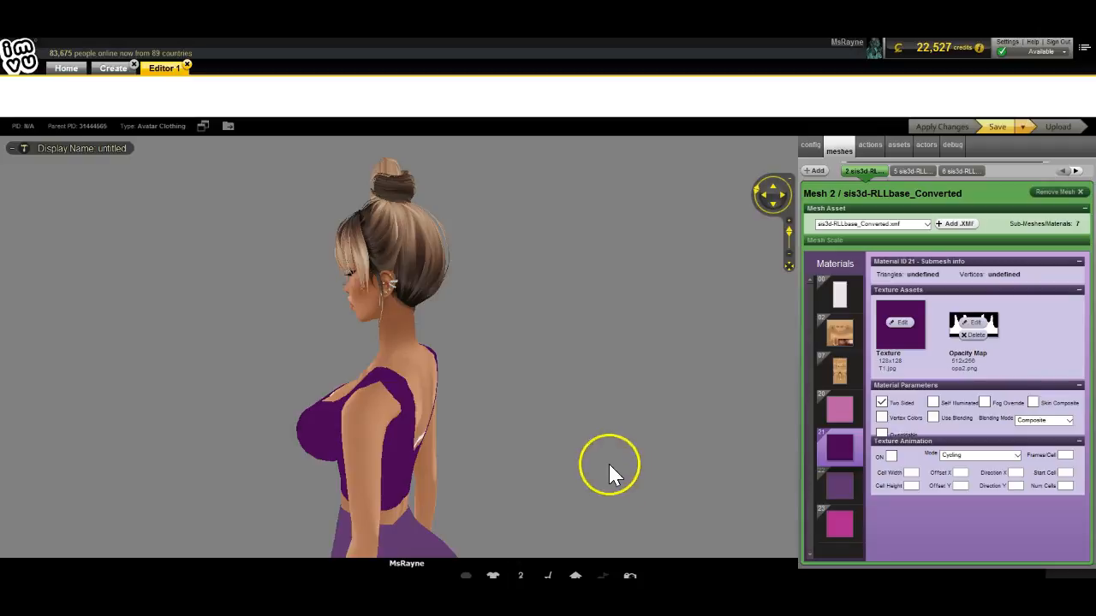
Step: Set class skirt op map as material 22's opacity map
left_click_drag(609, 464, 714, 485)
left_click(845, 485)
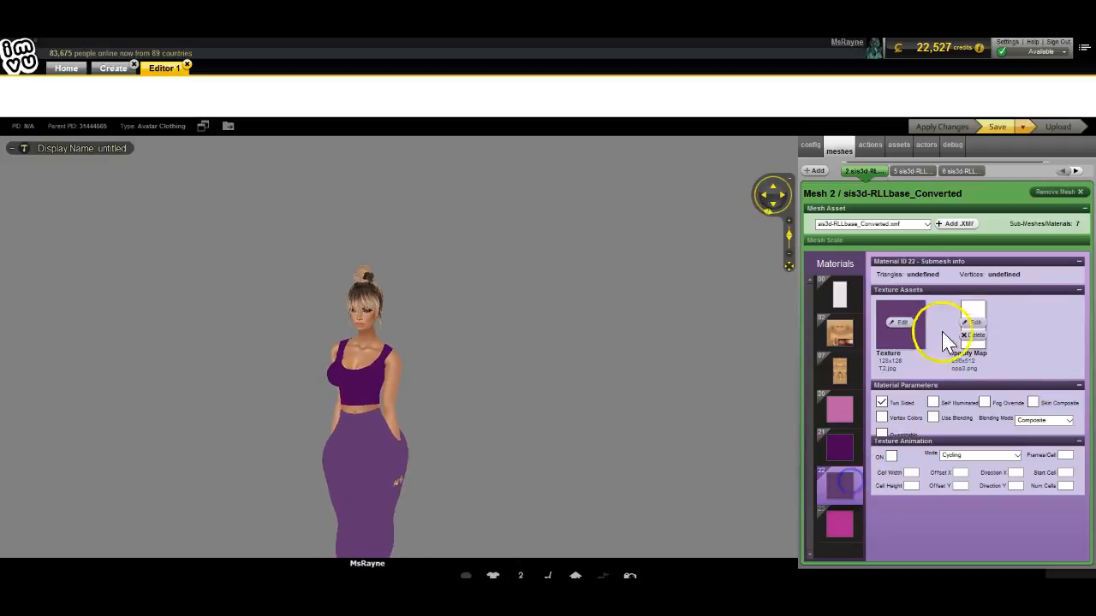
left_click(982, 329)
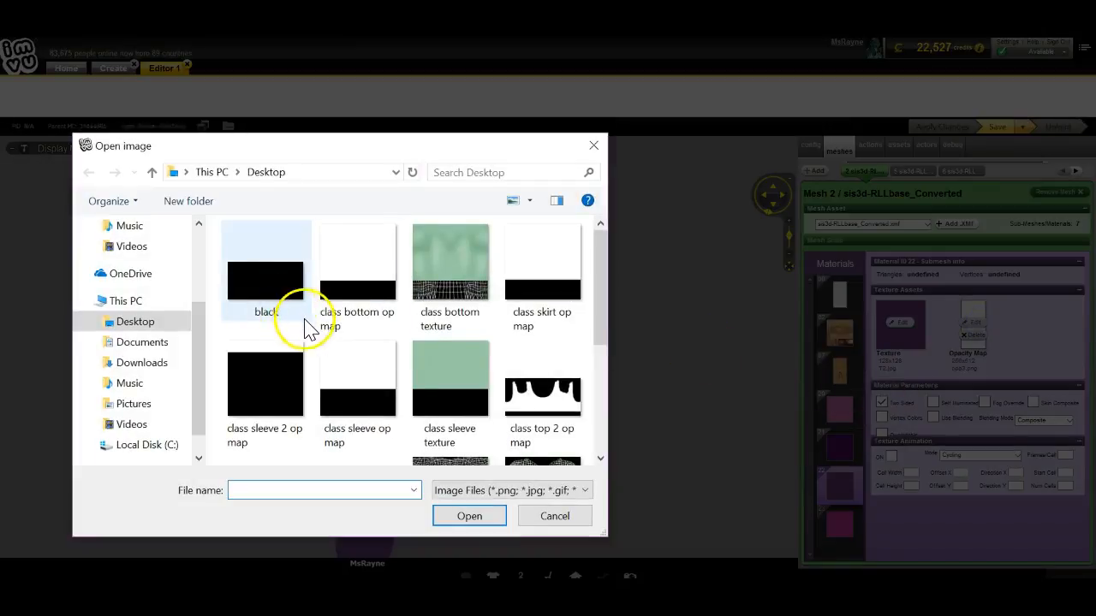
scroll(310, 327, "down", 2)
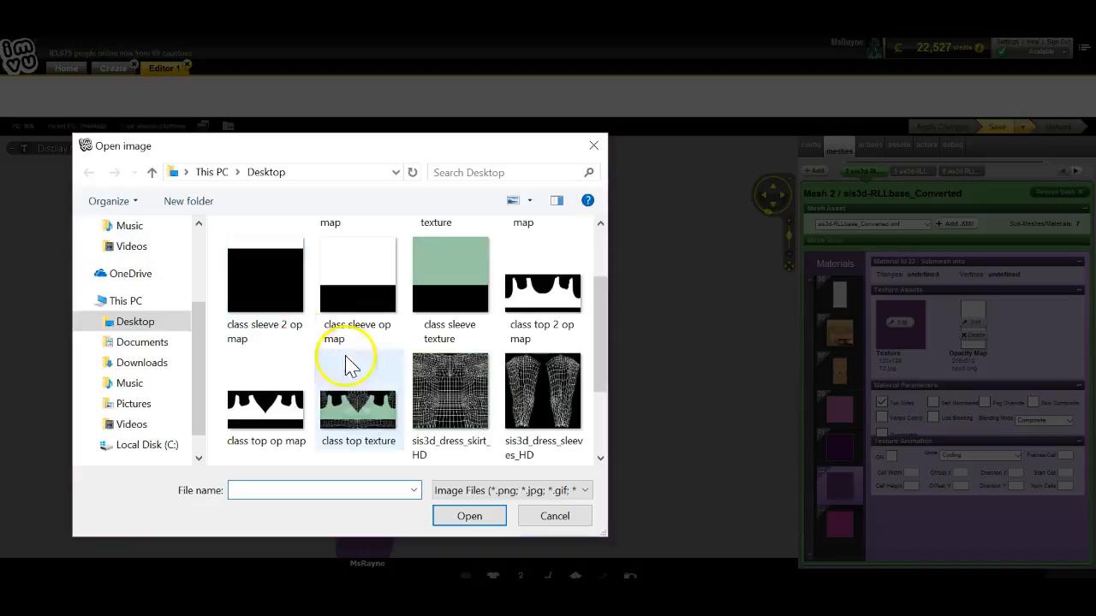
scroll(389, 366, "down", 1)
scroll(390, 366, "up", 2)
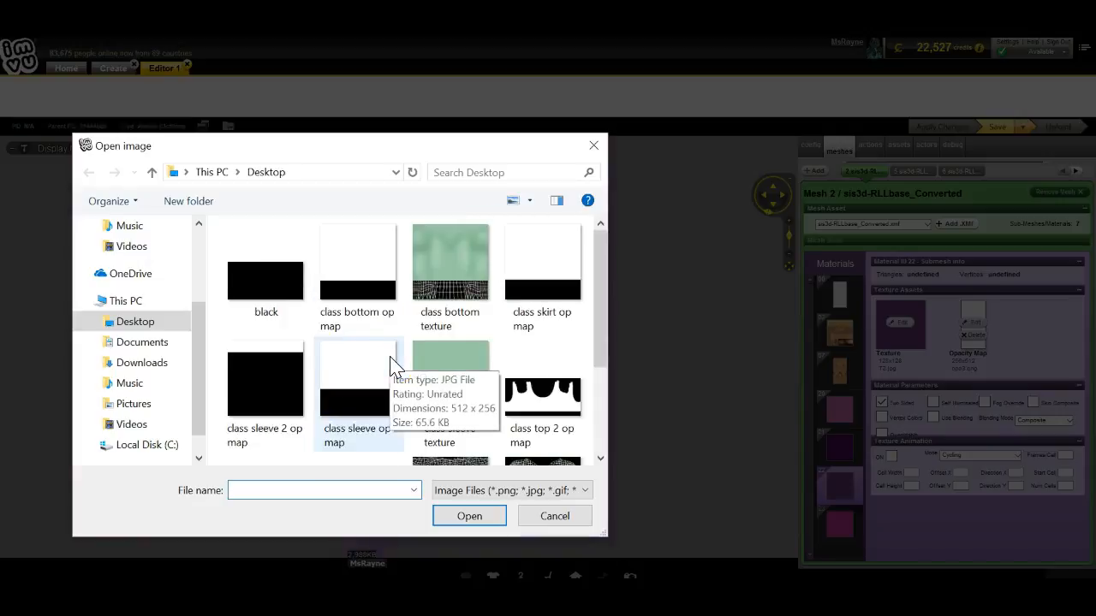
double_click(542, 278)
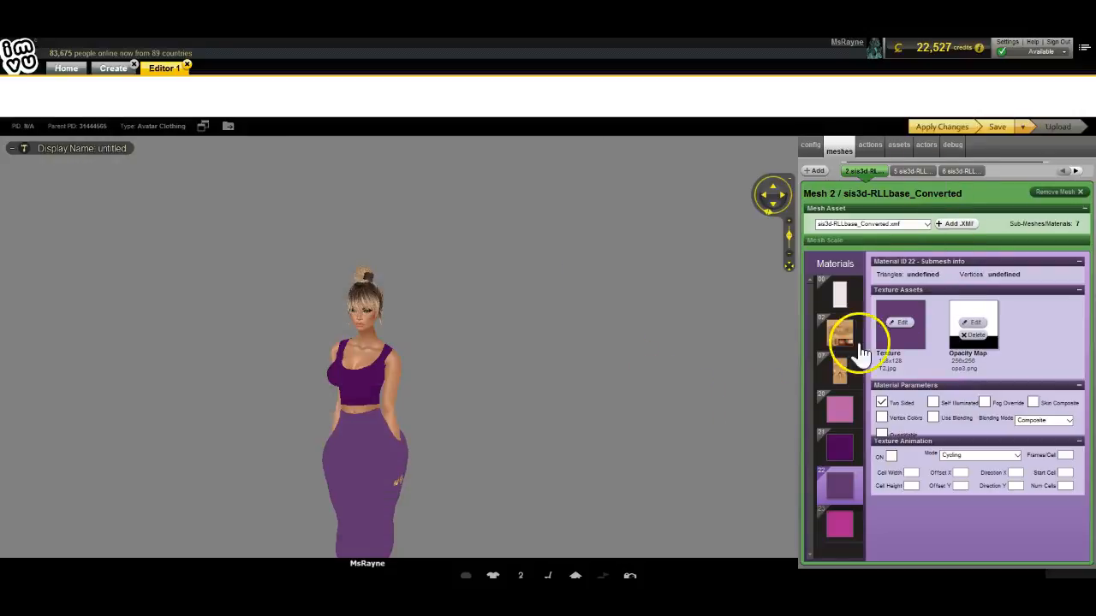
Step: Set class sleeve 2 op map as material 23's opacity map and apply the changes
left_click(841, 522)
left_click(973, 322)
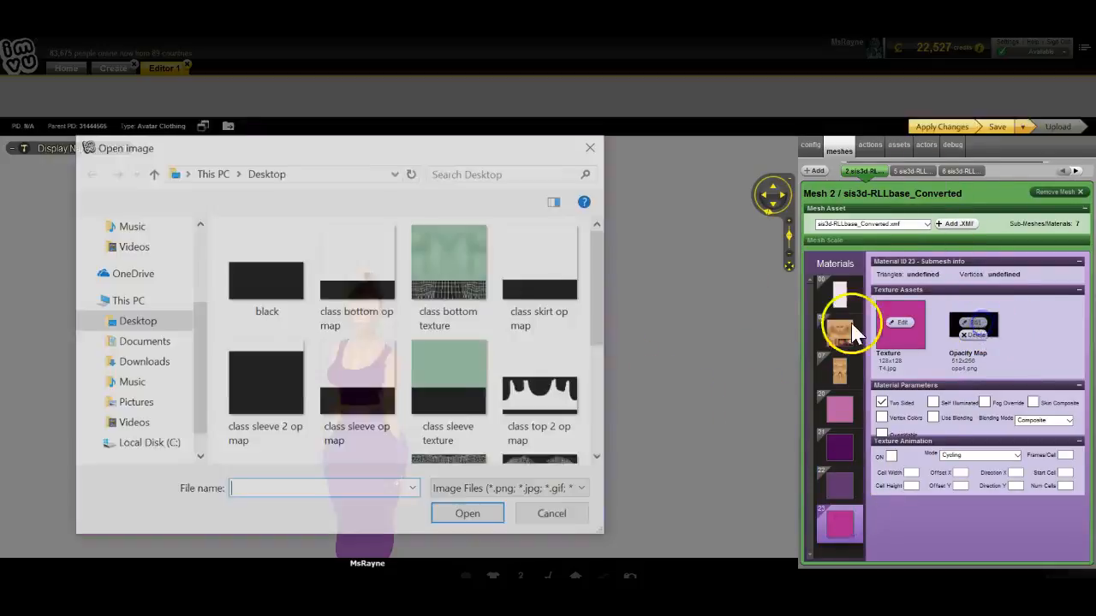
scroll(369, 330, "down", 3)
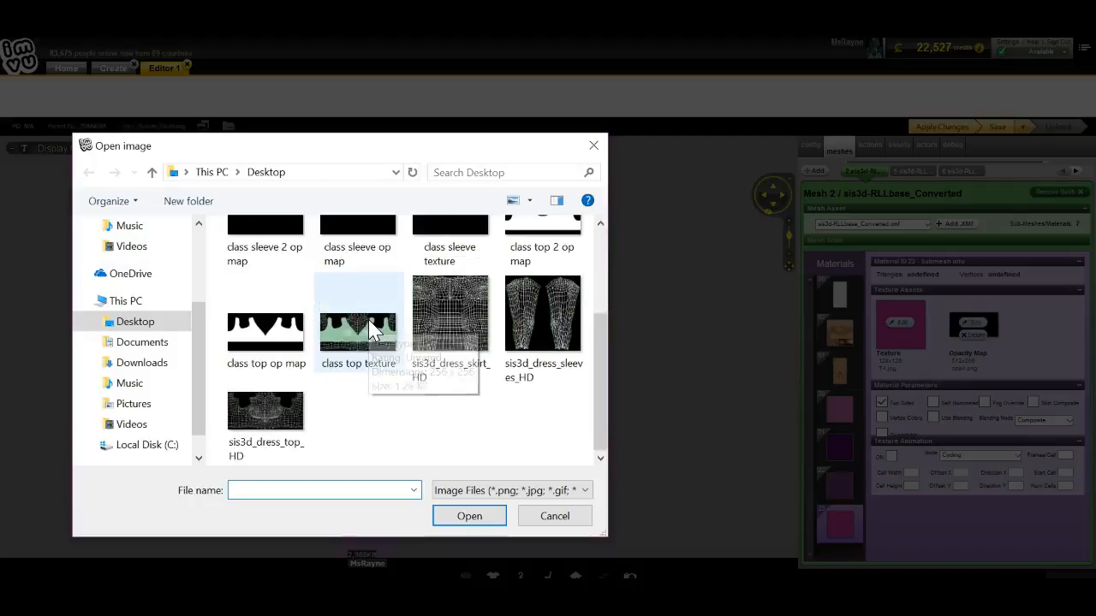
scroll(370, 329, "up", 3)
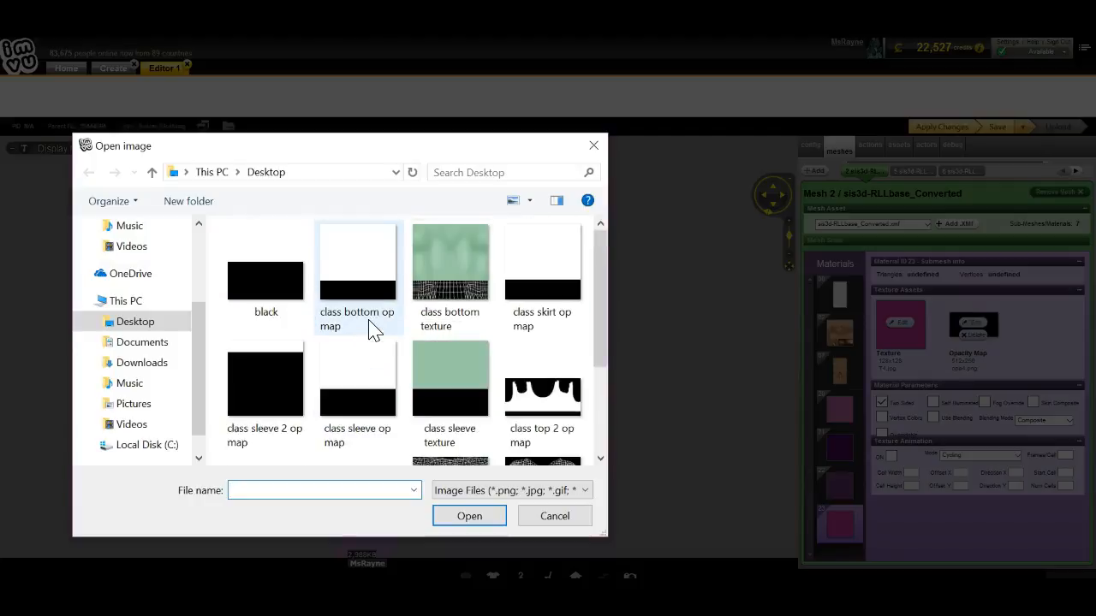
double_click(270, 363)
left_click(942, 127)
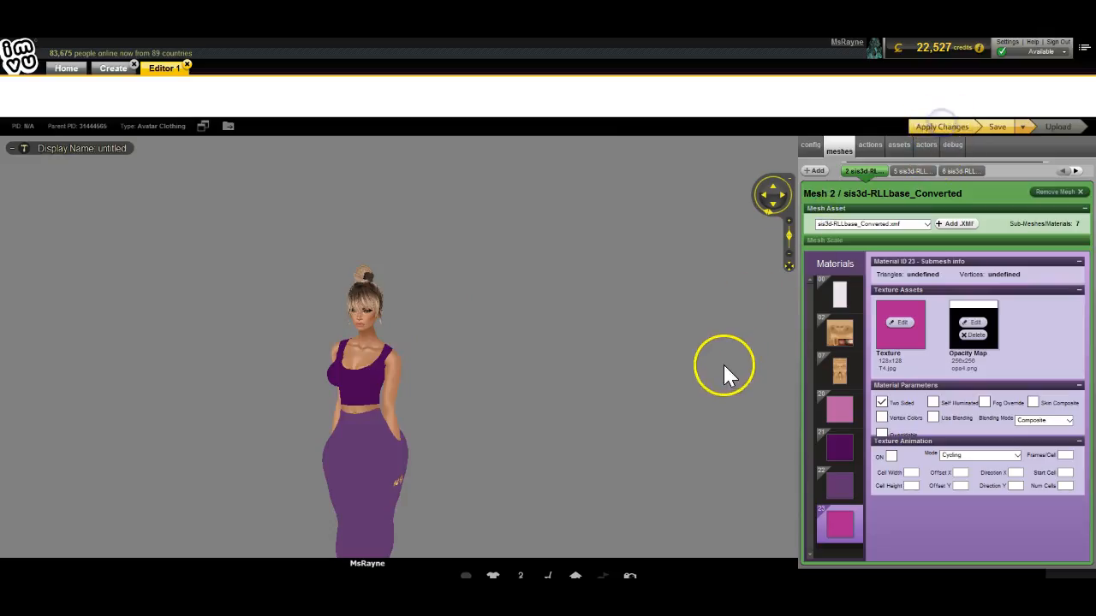
Step: Orbit and zoom around the avatar to inspect the new cap sleeves from the side and back
left_click_drag(723, 366, 690, 308)
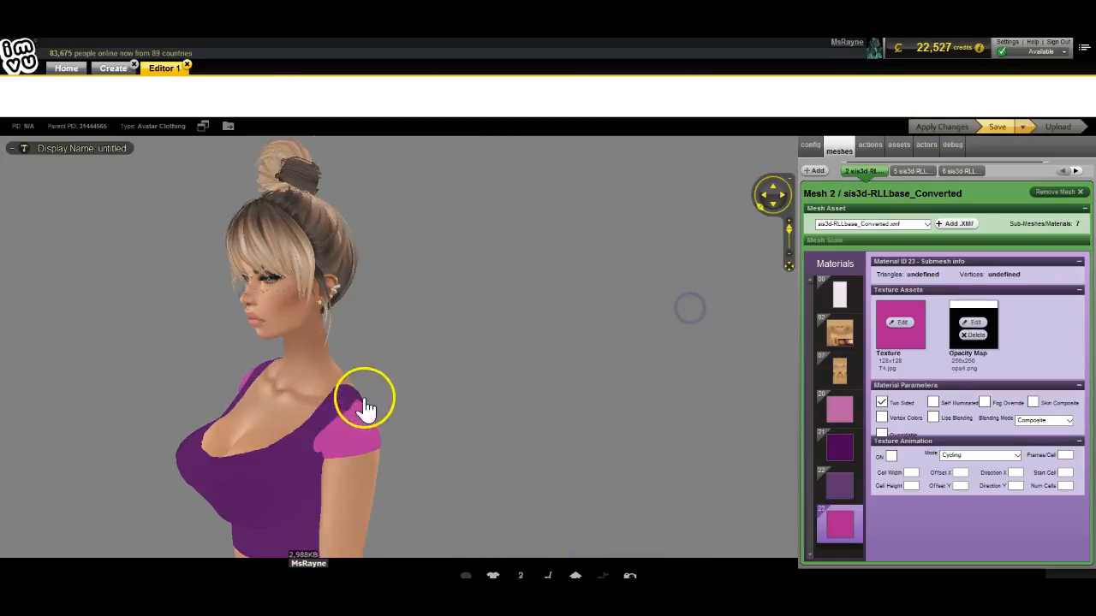
left_click_drag(350, 420, 302, 374)
scroll(293, 419, "down", 5)
left_click_drag(292, 417, 673, 413)
scroll(462, 404, "up", 4)
scroll(476, 409, "down", 1)
scroll(672, 413, "down", 4)
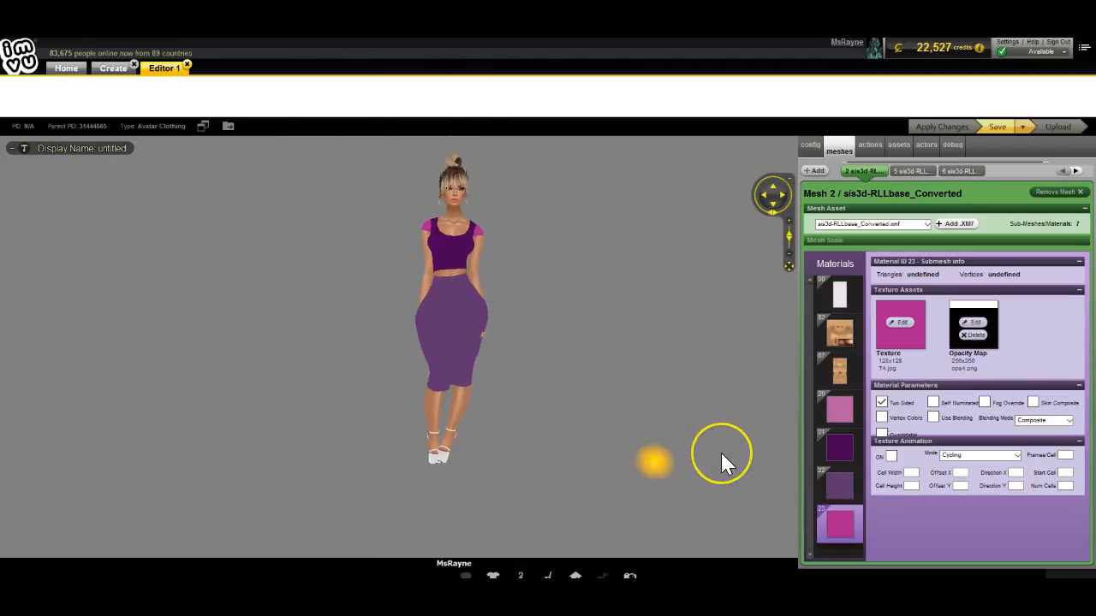
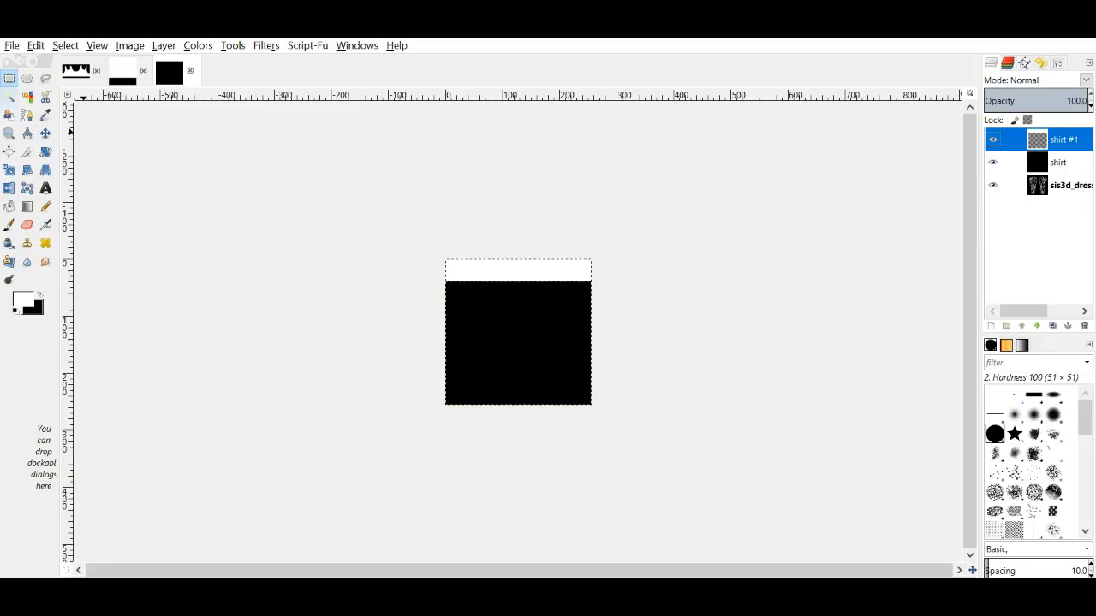
Step: In the crop-top image, delete the arm layer and add a transparent layer named 'color' above neckline
left_click(75, 72)
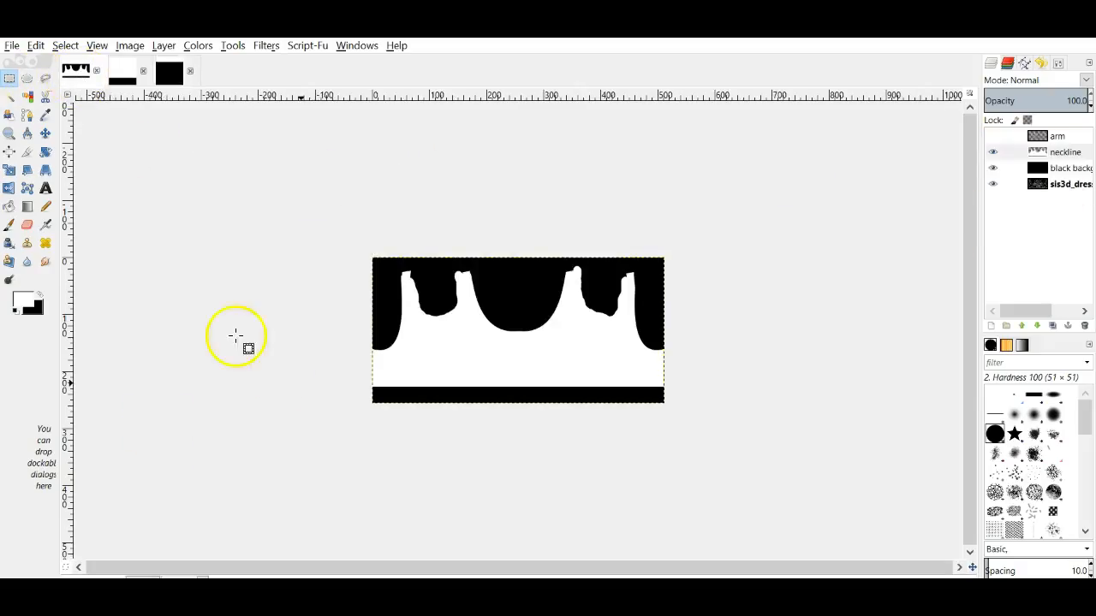
right_click(1025, 142)
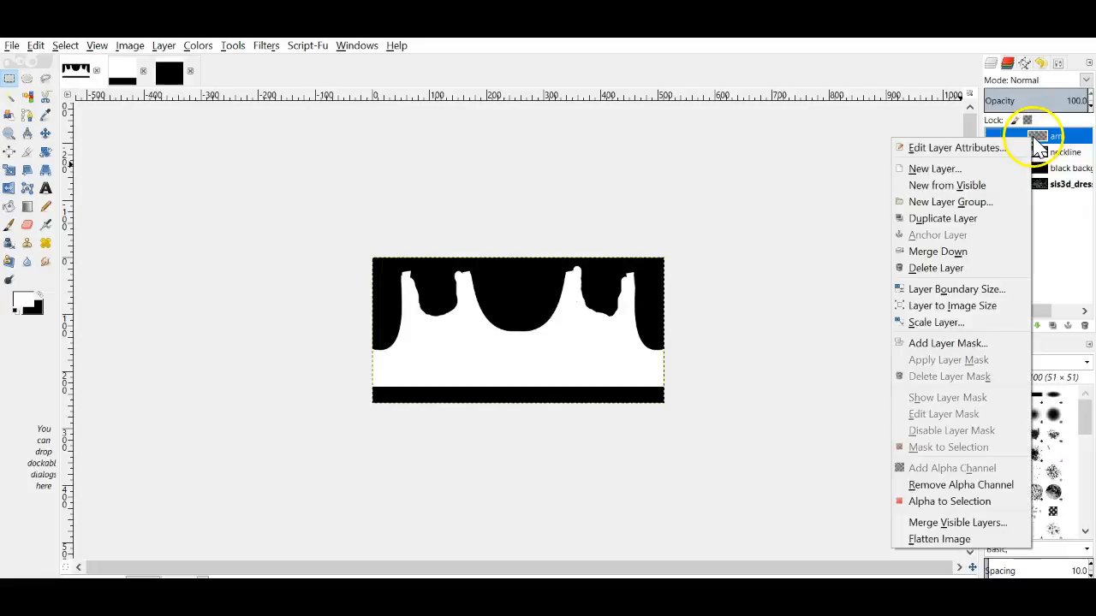
left_click(941, 269)
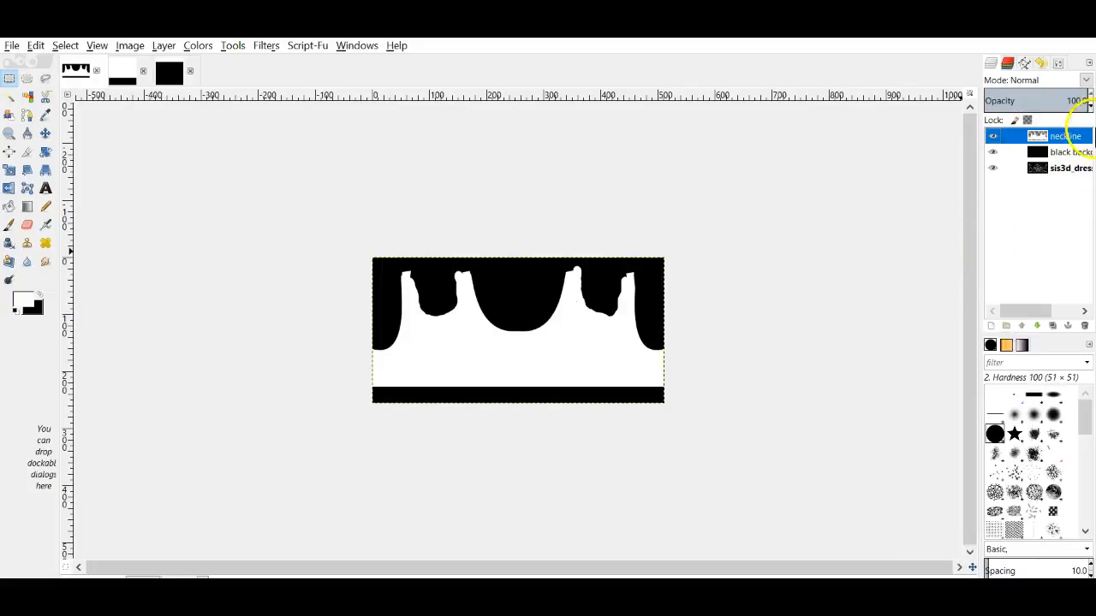
left_click(990, 331)
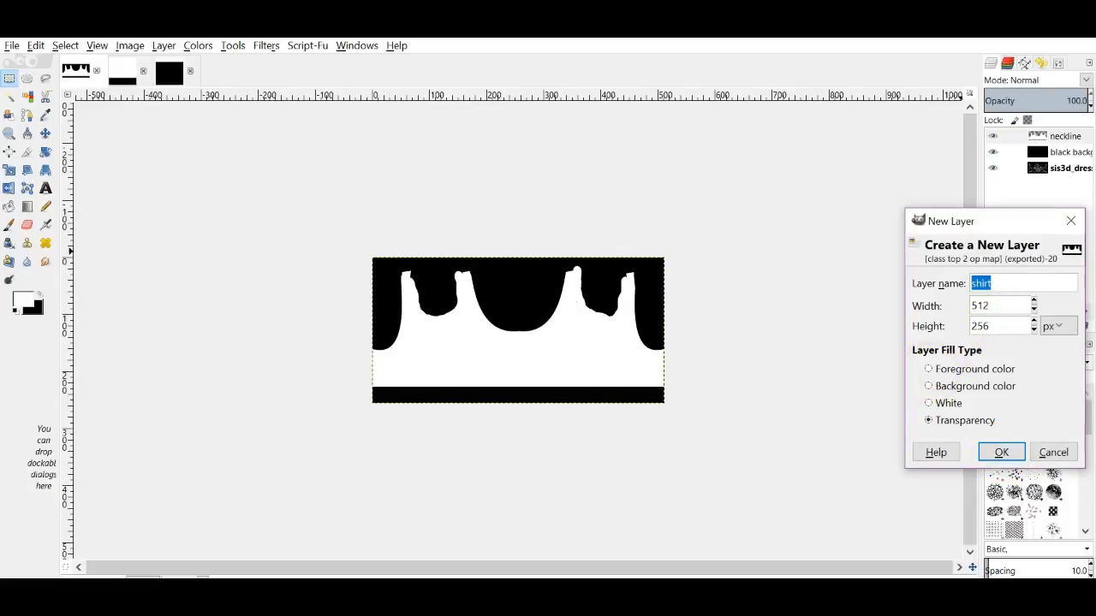
type("color")
key("Return")
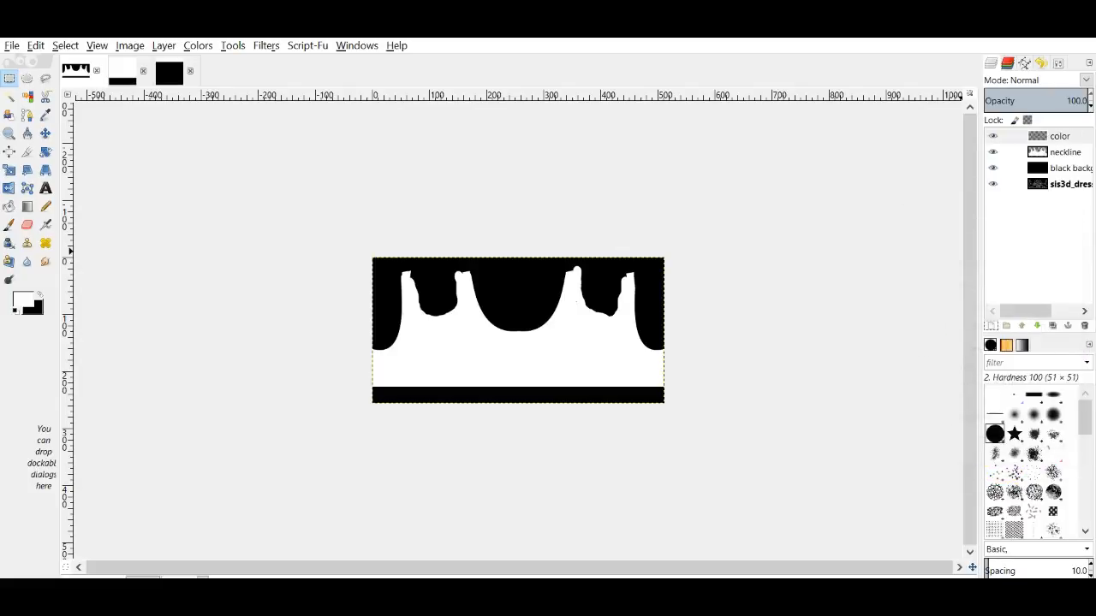
Step: Set the foreground colour to blue 6095c3 and fill the color layer with black
left_click(25, 303)
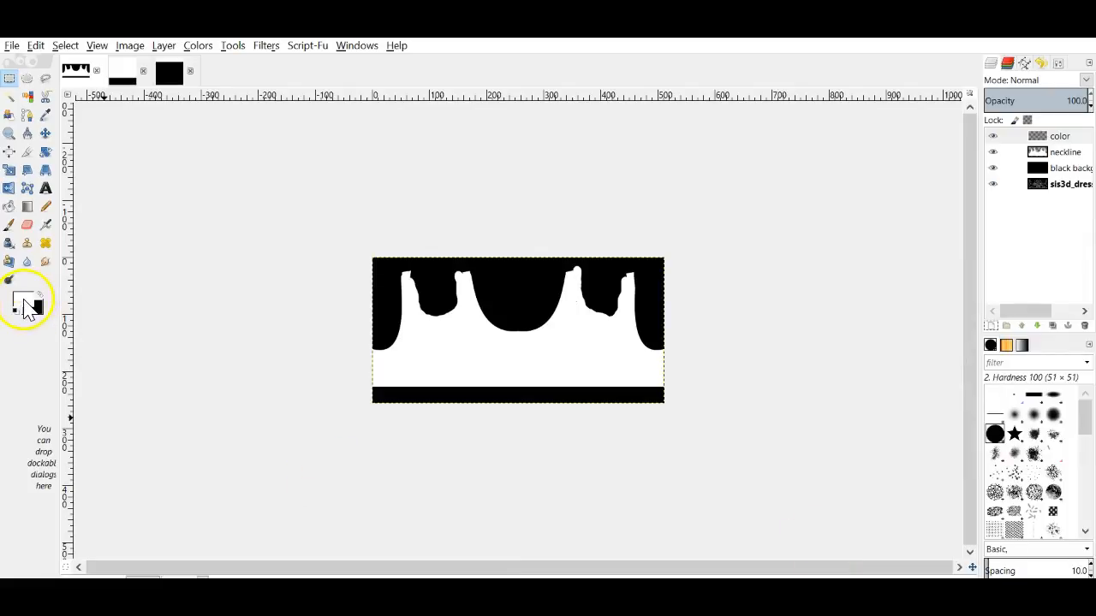
left_click_drag(108, 317, 70, 256)
left_click(109, 312)
left_click_drag(67, 261, 80, 308)
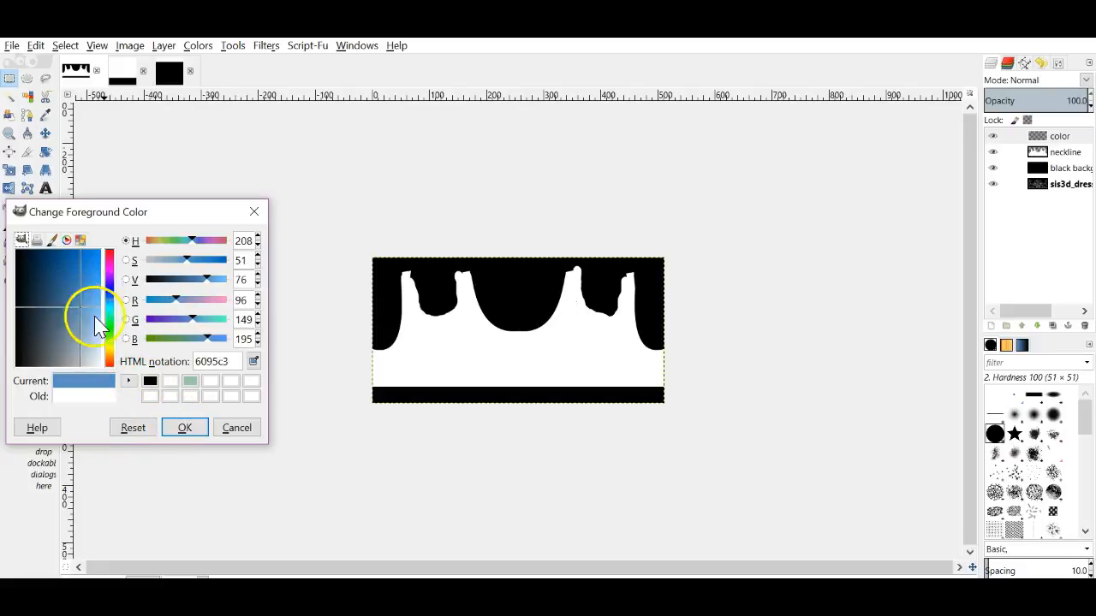
left_click(188, 428)
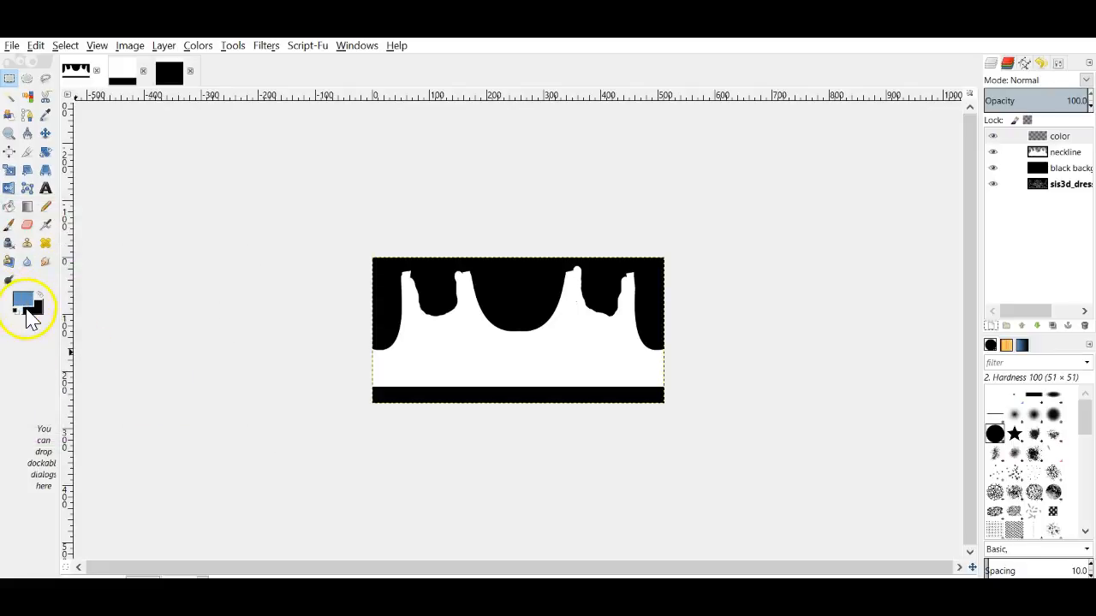
left_click_drag(28, 314, 511, 384)
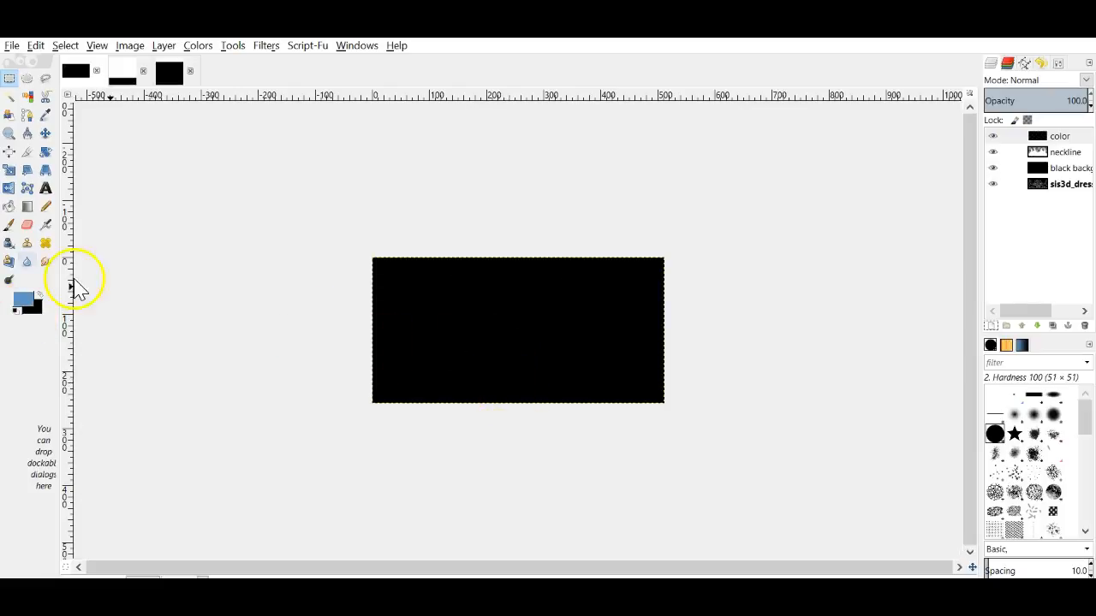
Step: Fill the color layer blue and delete the neckline-shaped areas selected by colour from it
left_click_drag(26, 307, 429, 311)
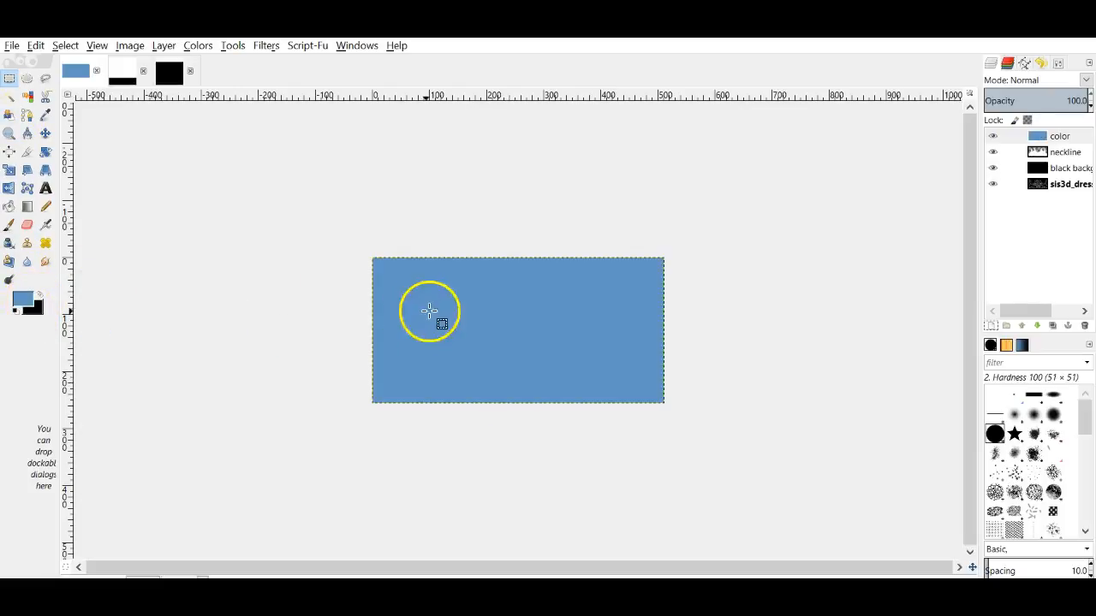
left_click(1051, 154)
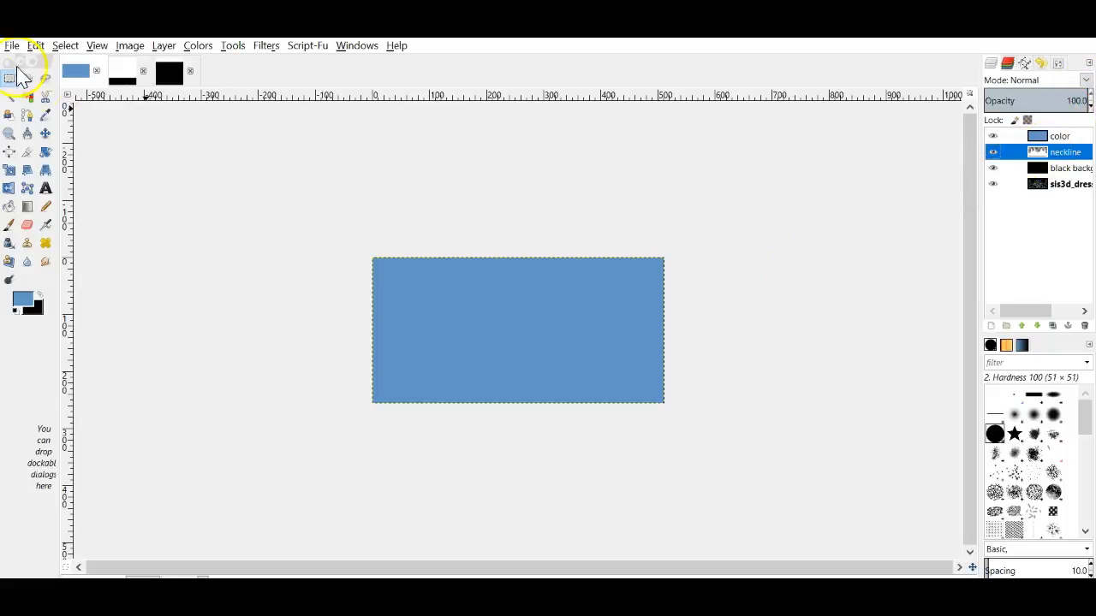
left_click(30, 97)
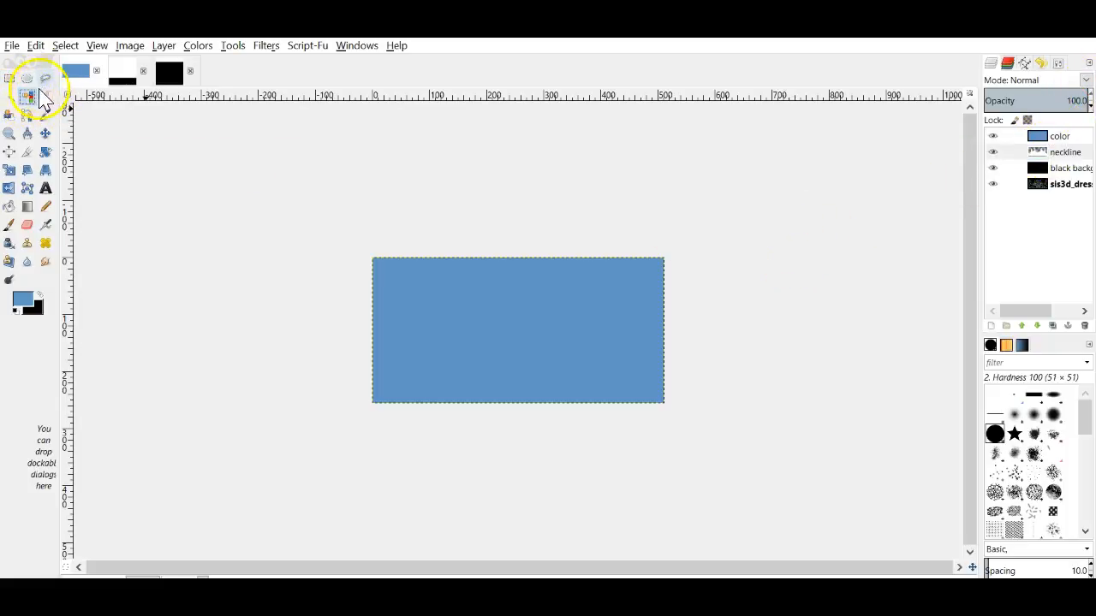
left_click(387, 267)
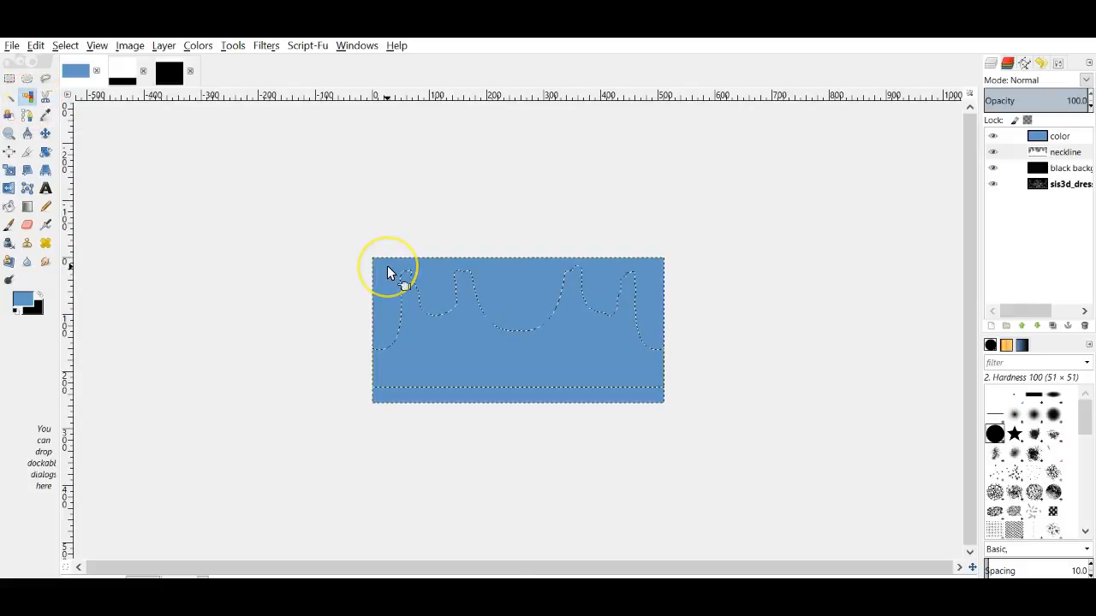
left_click(616, 350)
left_click(444, 398)
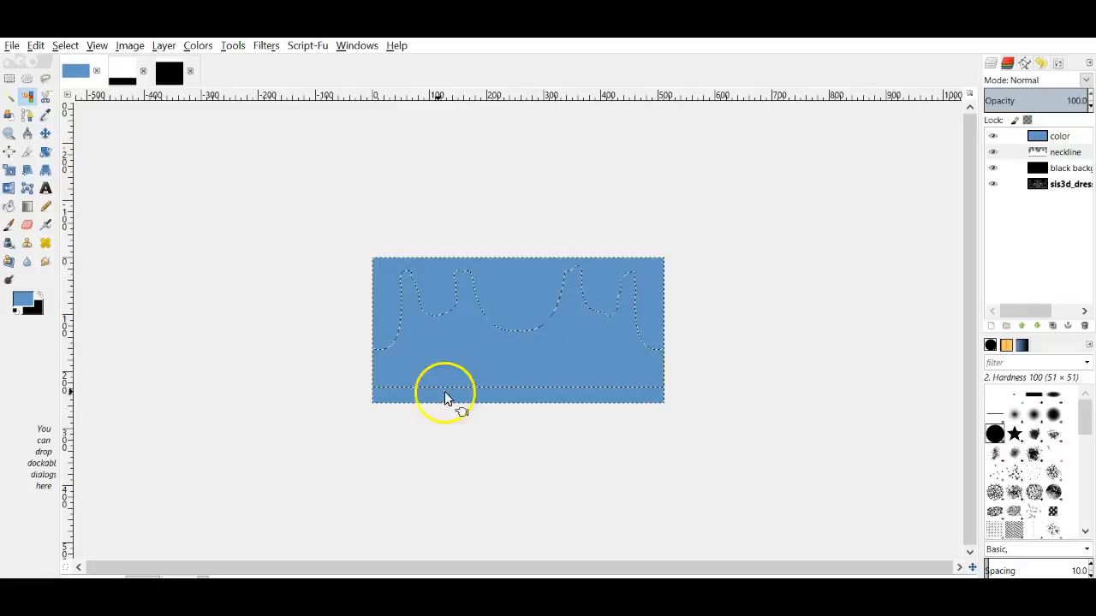
left_click(1054, 136)
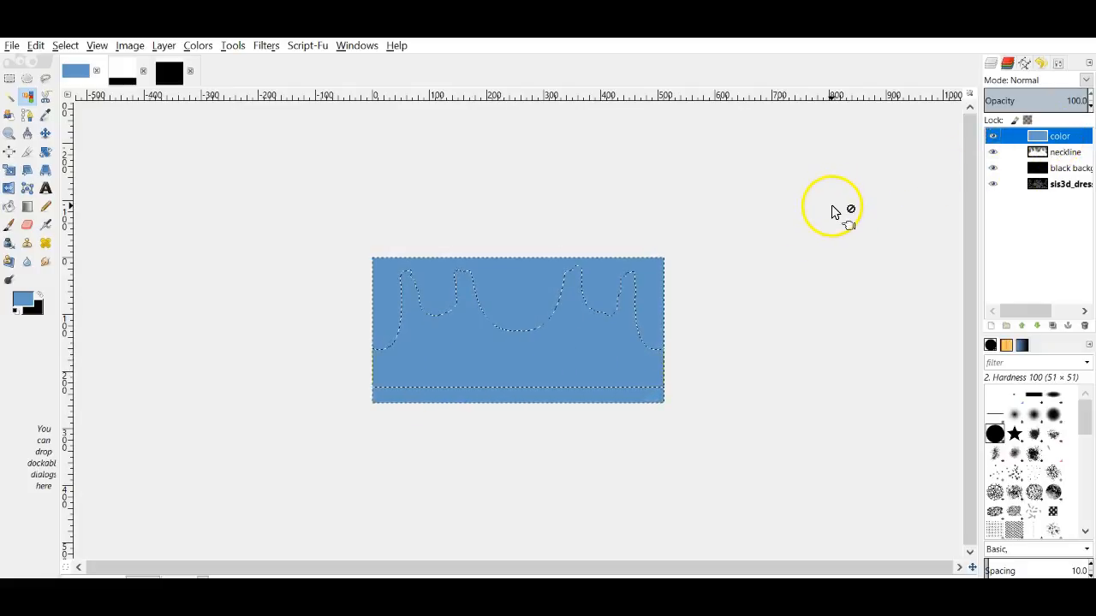
key("Delete")
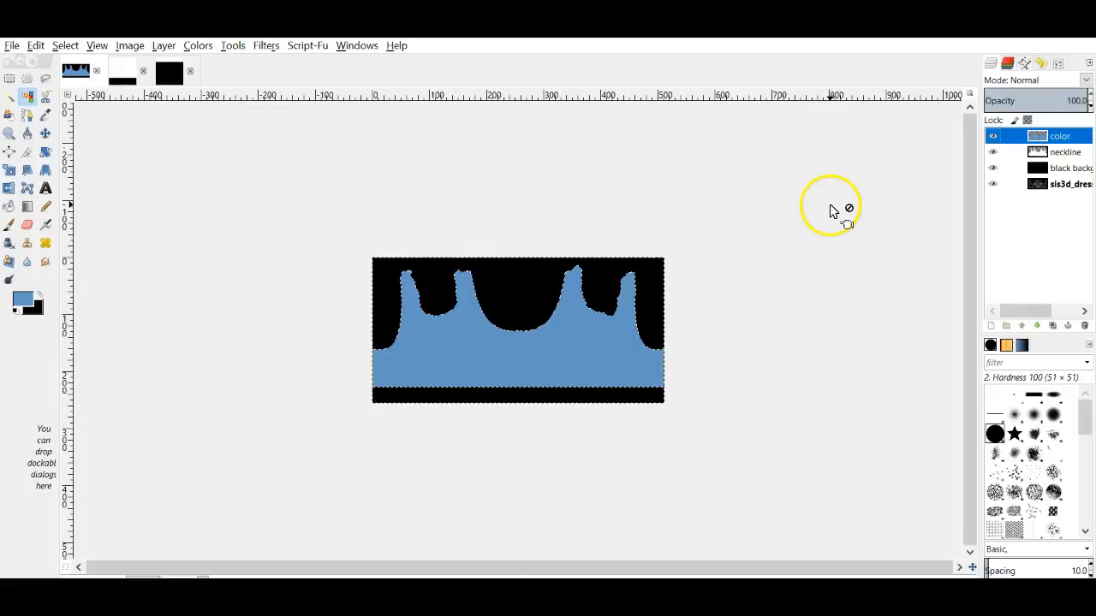
Step: Hide the black background and neckline layers and clear the selection
left_click(992, 167)
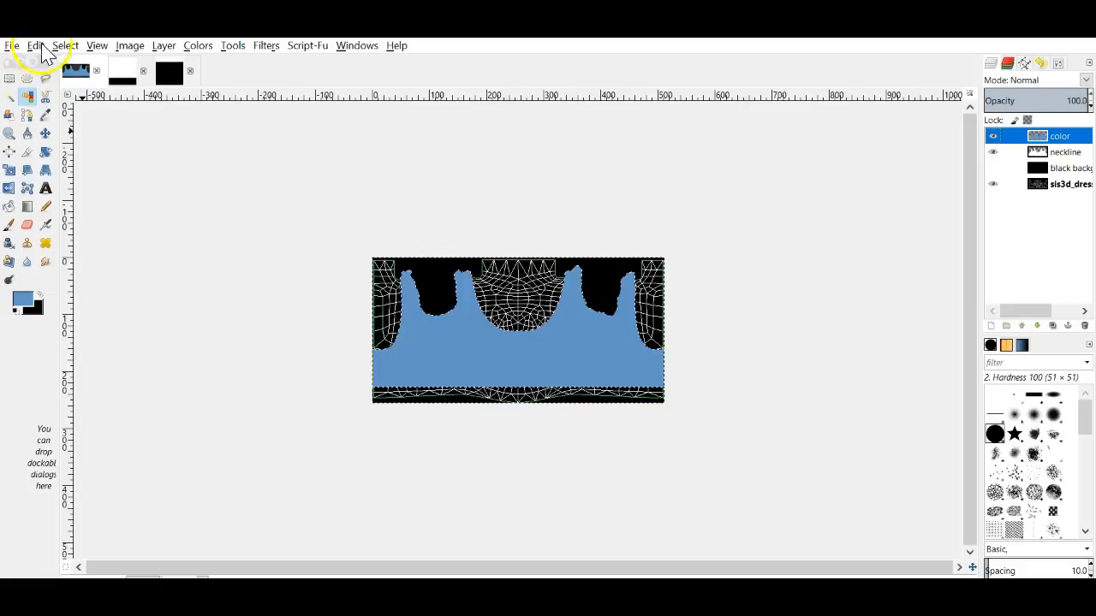
left_click(65, 47)
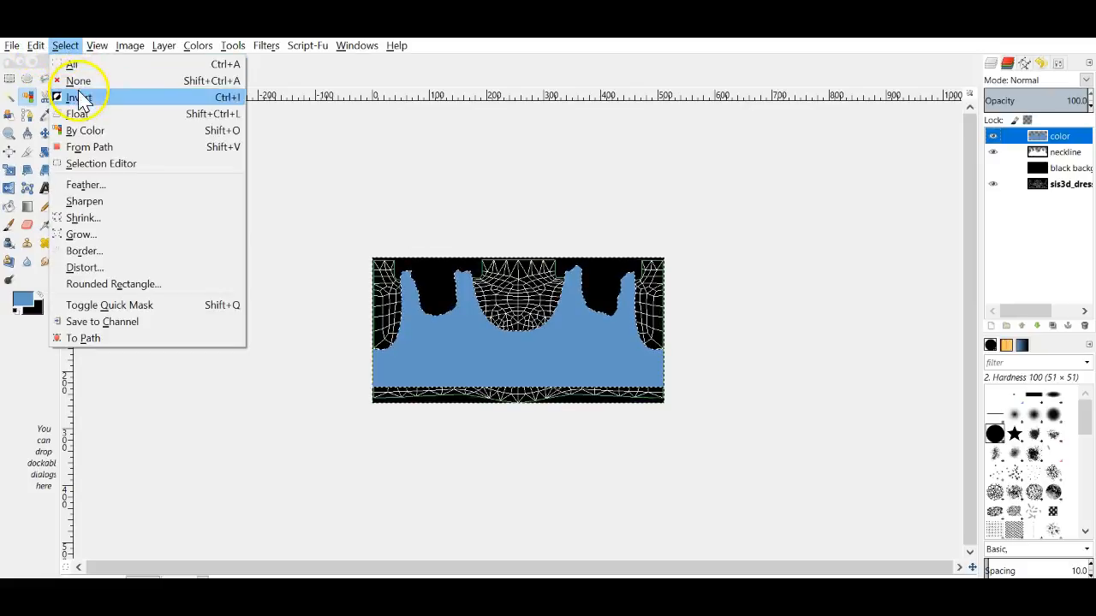
left_click(68, 81)
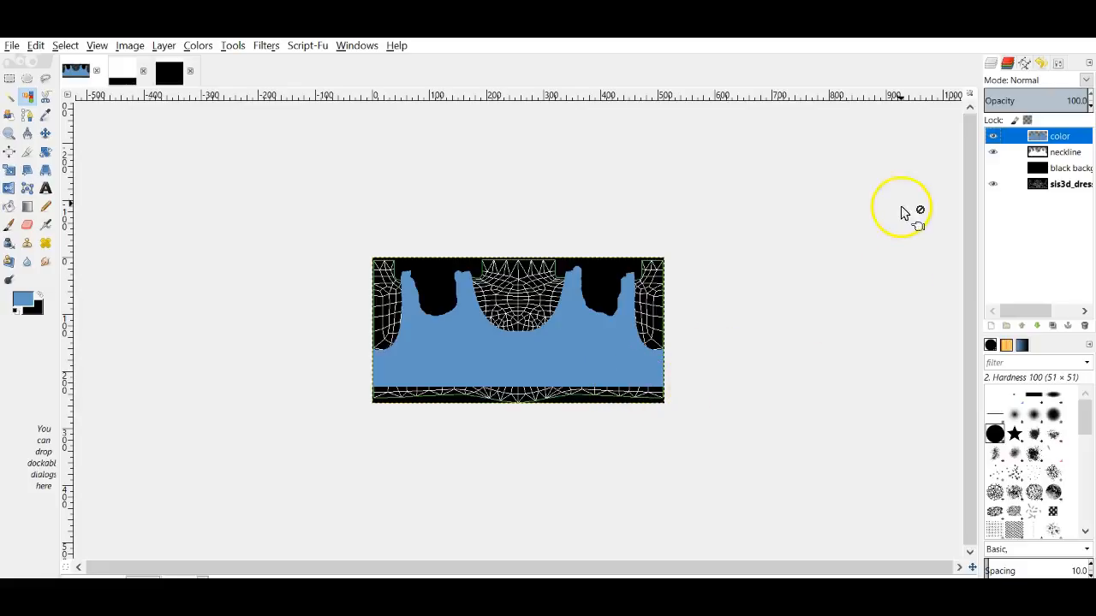
left_click(994, 154)
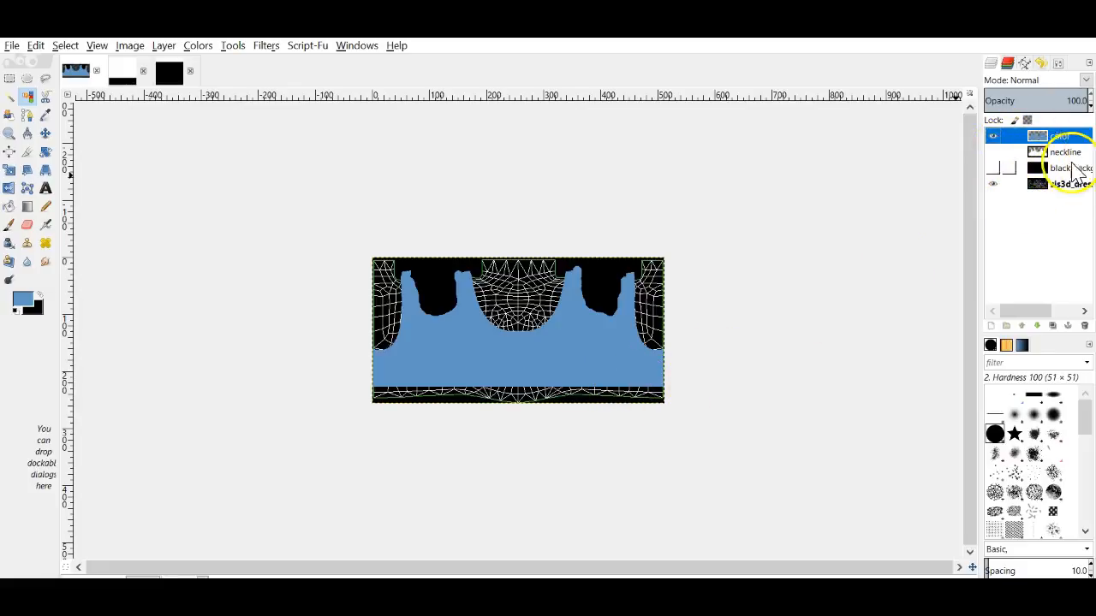
left_click(124, 71)
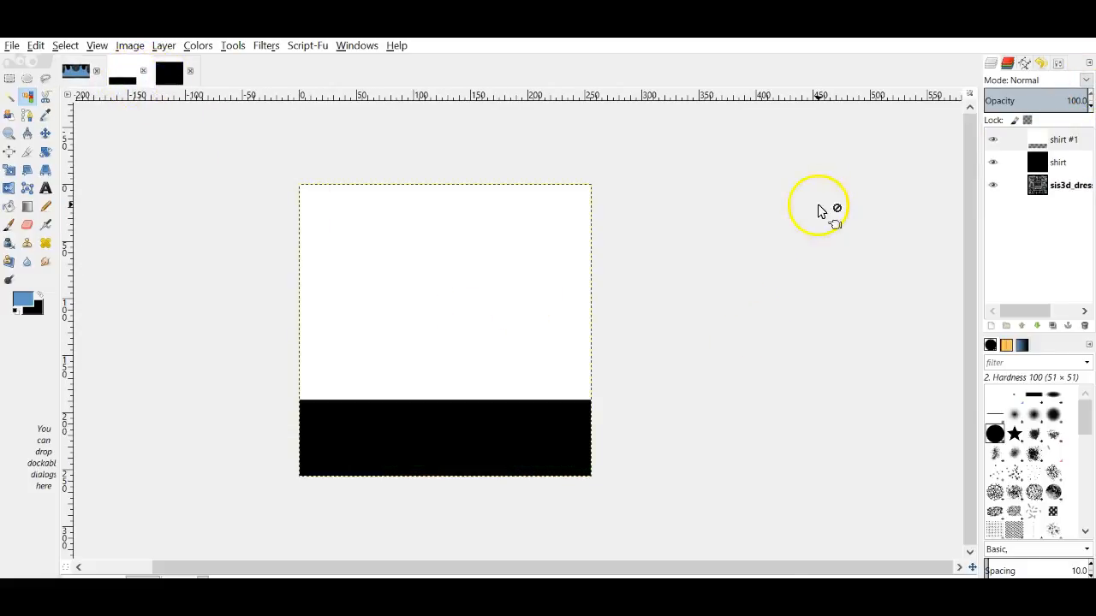
Step: In the skirt image, add a blue-filled 'color' layer and delete its bottom band, fuzzy-selected on shirt #1
left_click(993, 330)
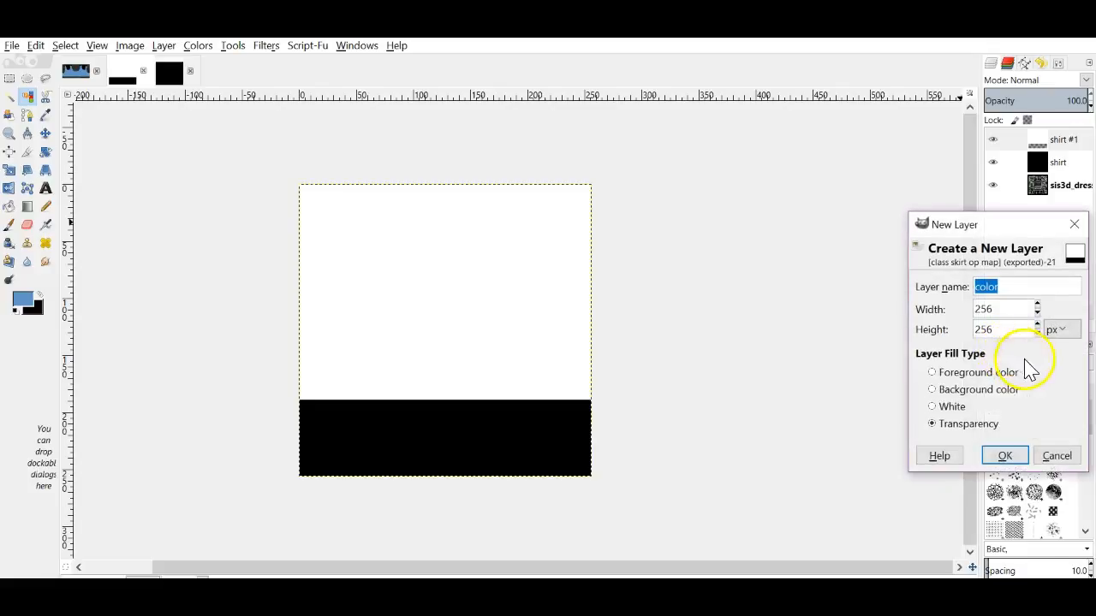
left_click(1008, 456)
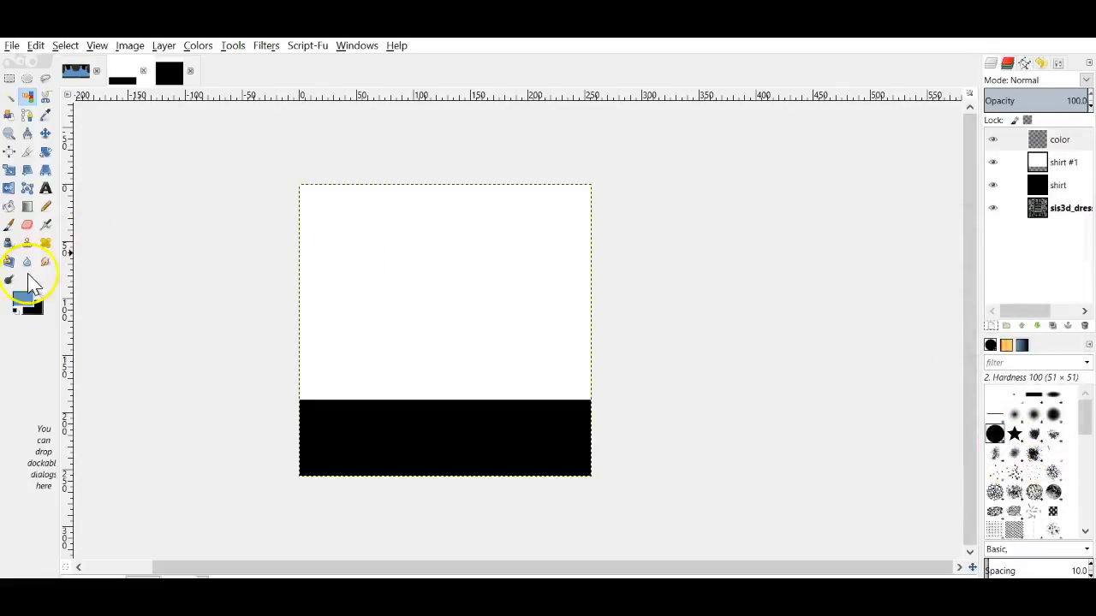
left_click_drag(23, 299, 591, 318)
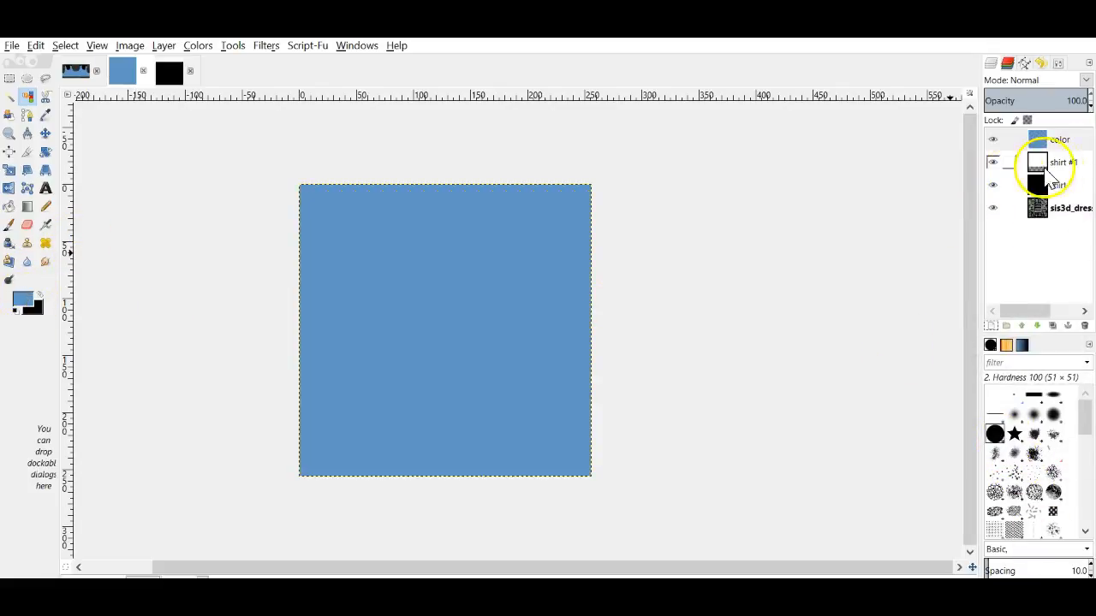
left_click(1040, 164)
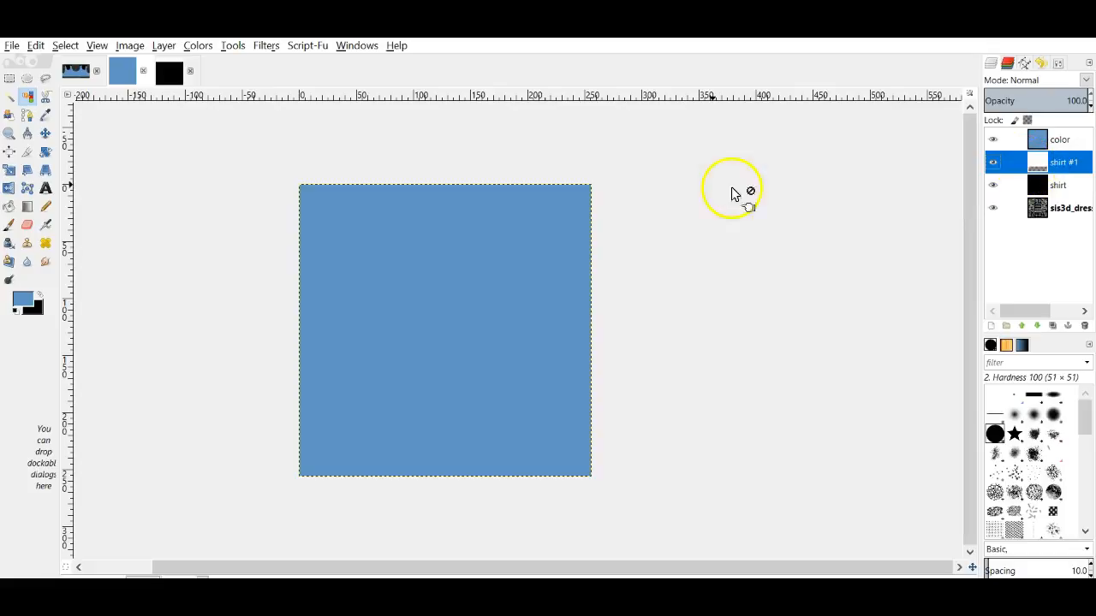
left_click(26, 96)
left_click(430, 467)
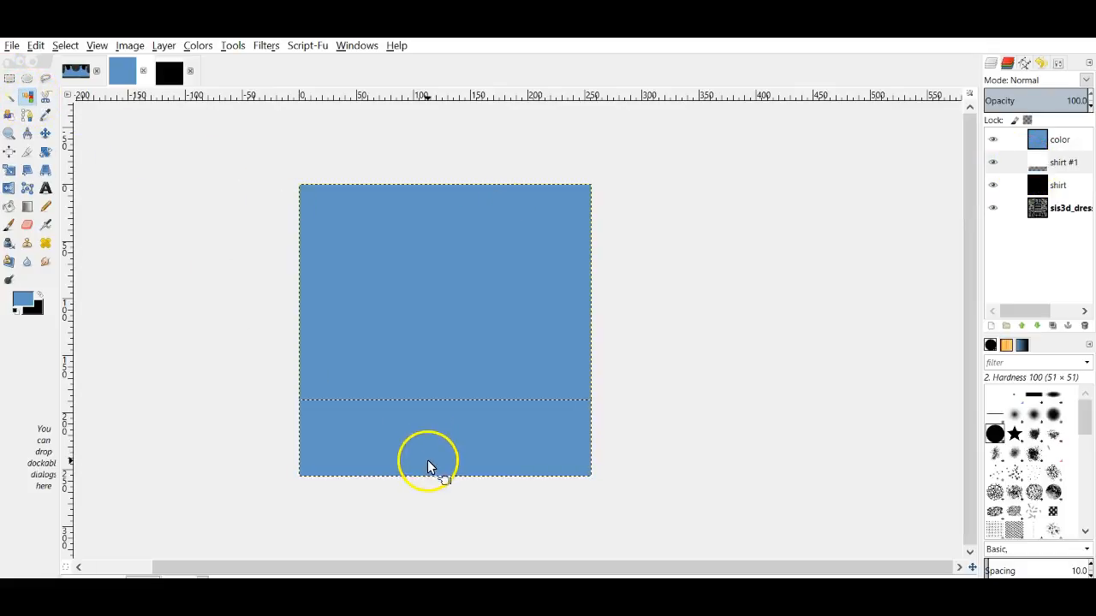
left_click(1035, 139)
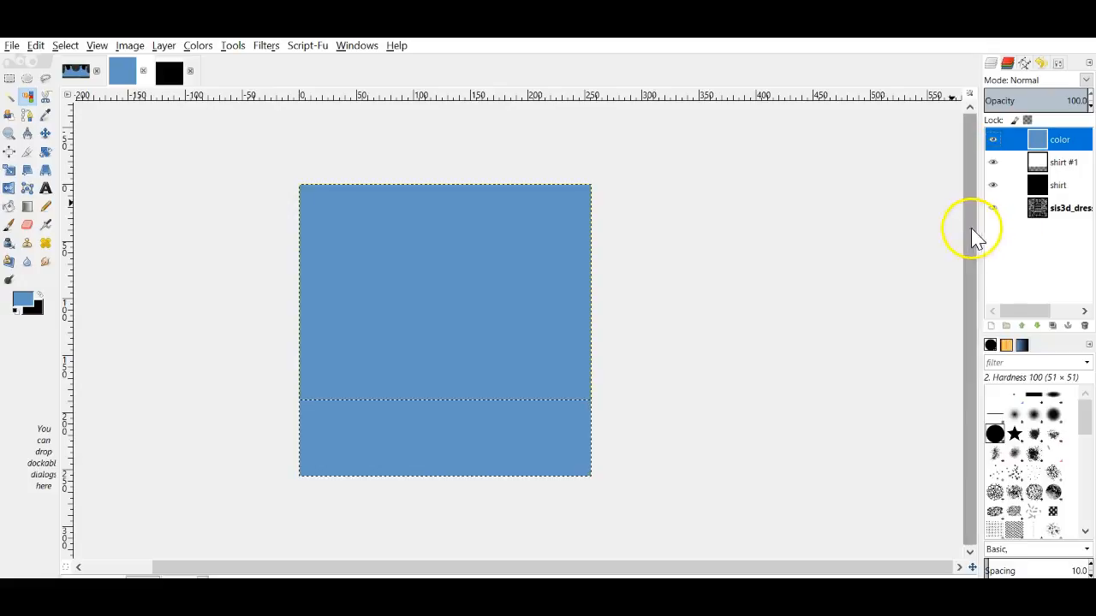
key("Delete")
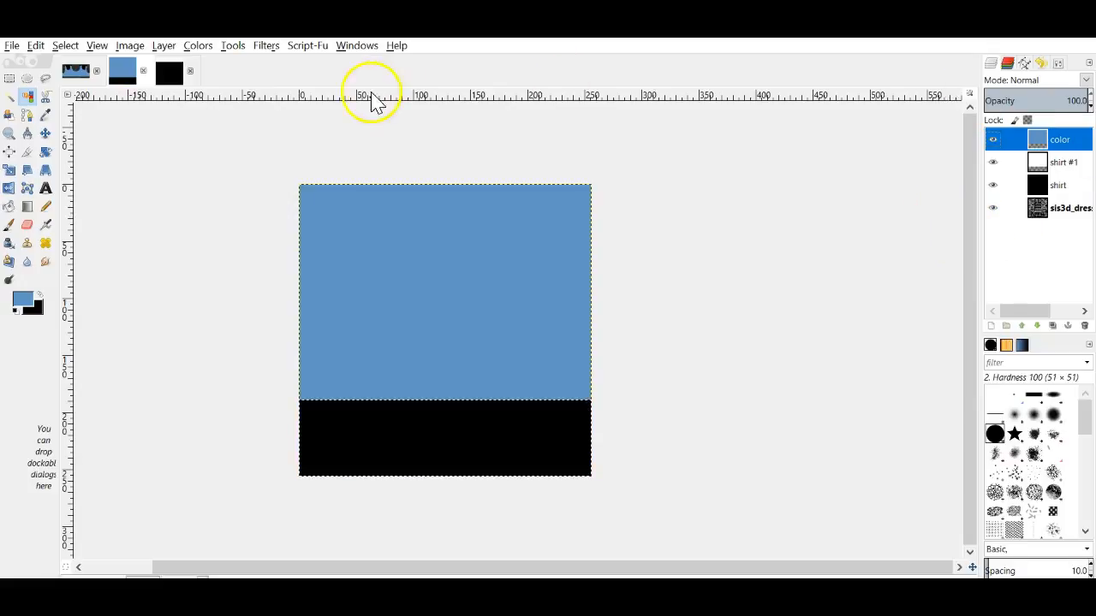
left_click(176, 75)
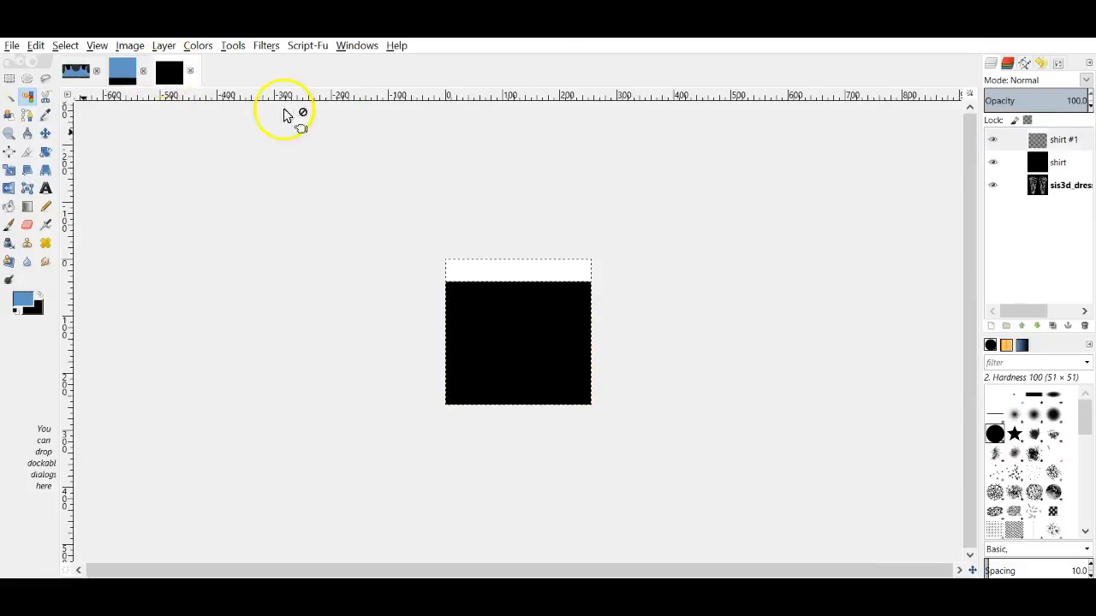
Step: Add a new 'color' layer to the small shirt image and fill it with the blue
left_click(991, 325)
left_click(1004, 454)
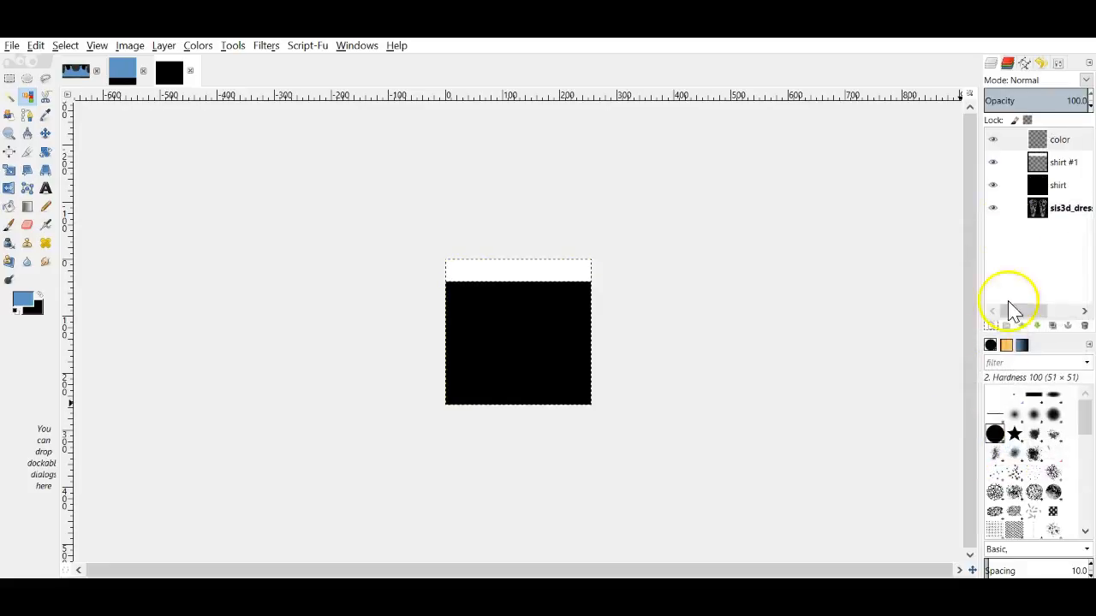
left_click(569, 271)
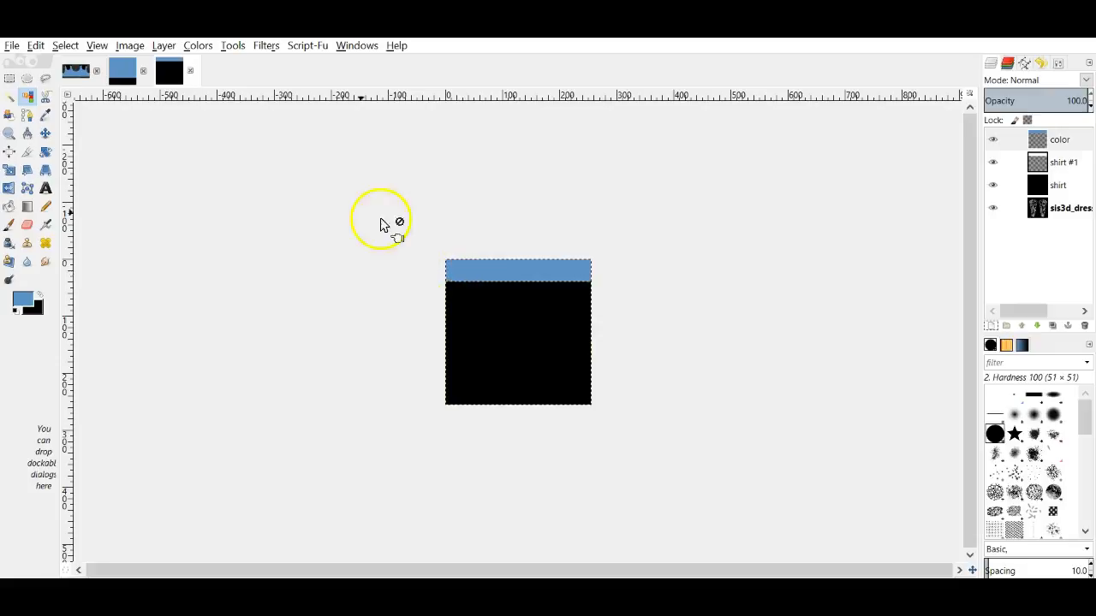
left_click(62, 48)
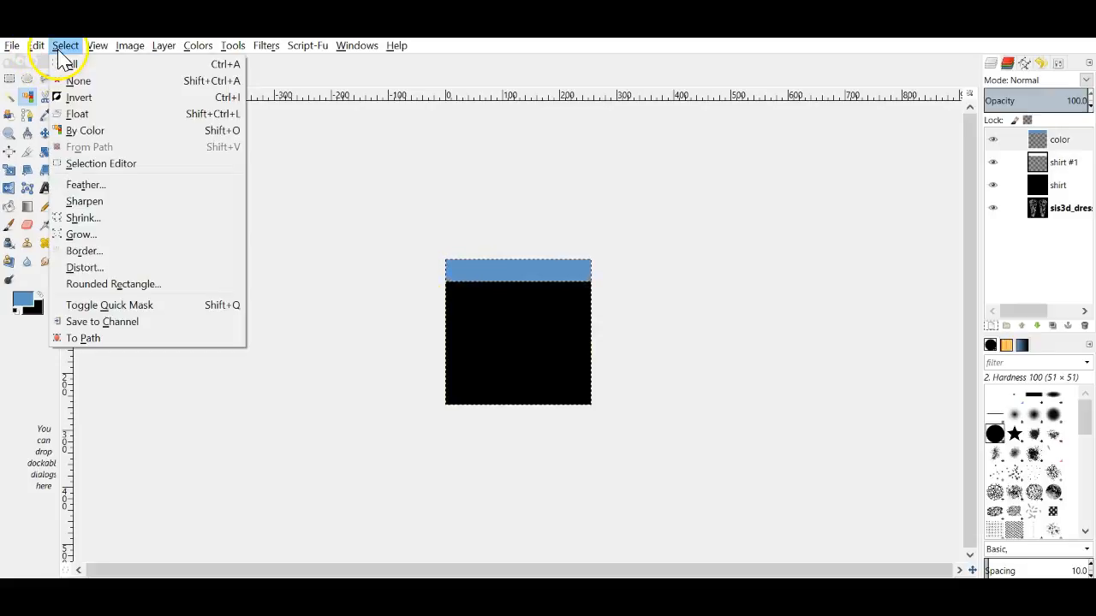
left_click(78, 80)
left_click_drag(24, 300, 558, 331)
Step: Fuzzy-select the lower black region on shirt #1 and delete it from the color layer, leaving a blue top strip
left_click(1035, 162)
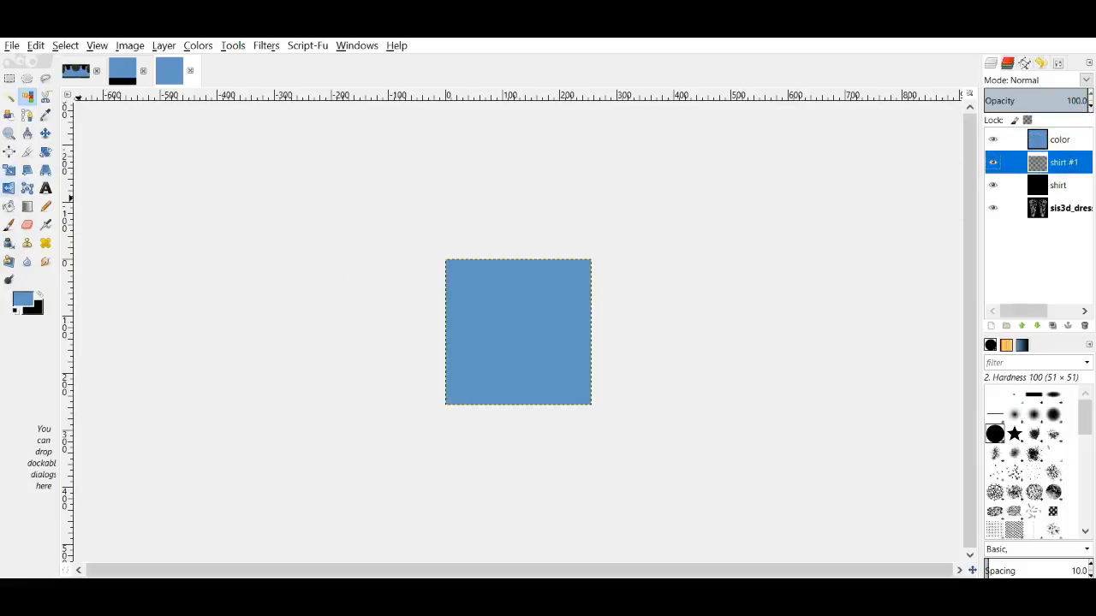
left_click(29, 98)
left_click(530, 356)
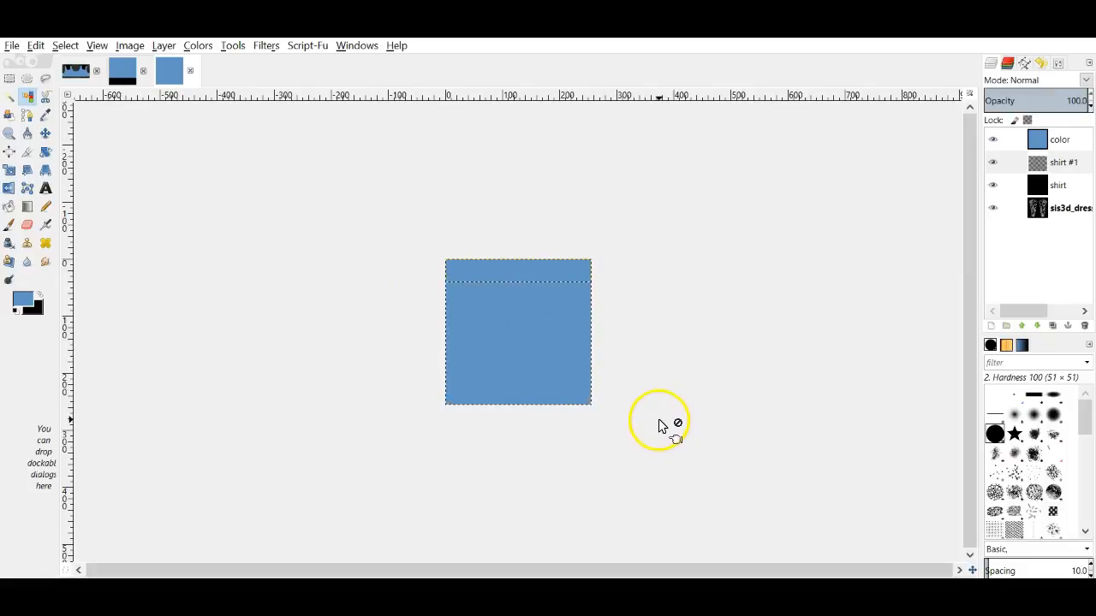
left_click(491, 266)
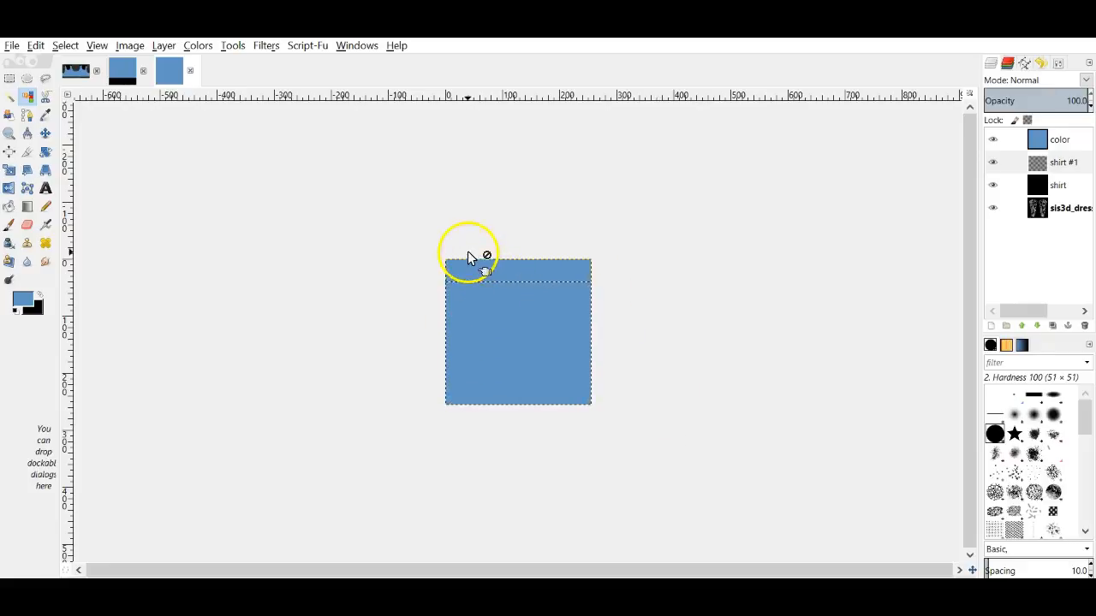
left_click(1061, 165)
left_click_drag(1061, 164, 938, 149)
key("Delete")
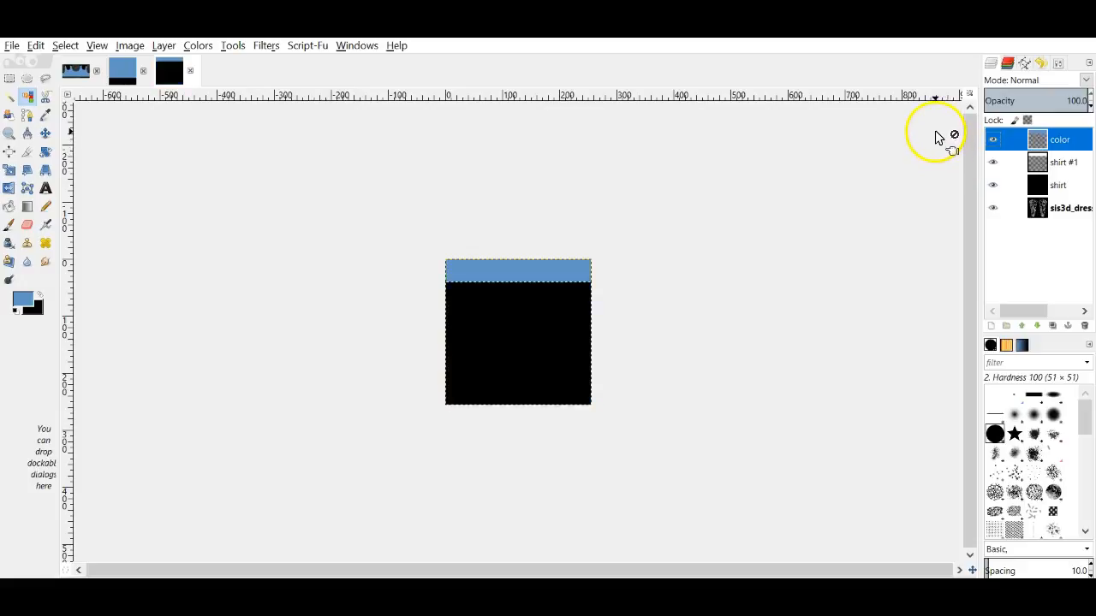
left_click(51, 48)
left_click(80, 79)
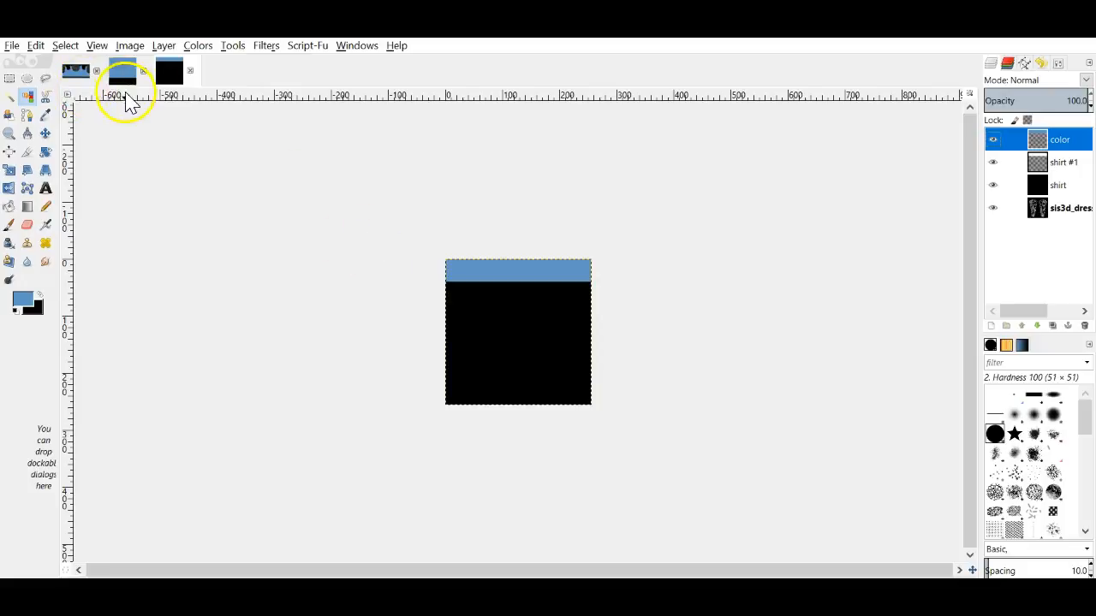
left_click(76, 70)
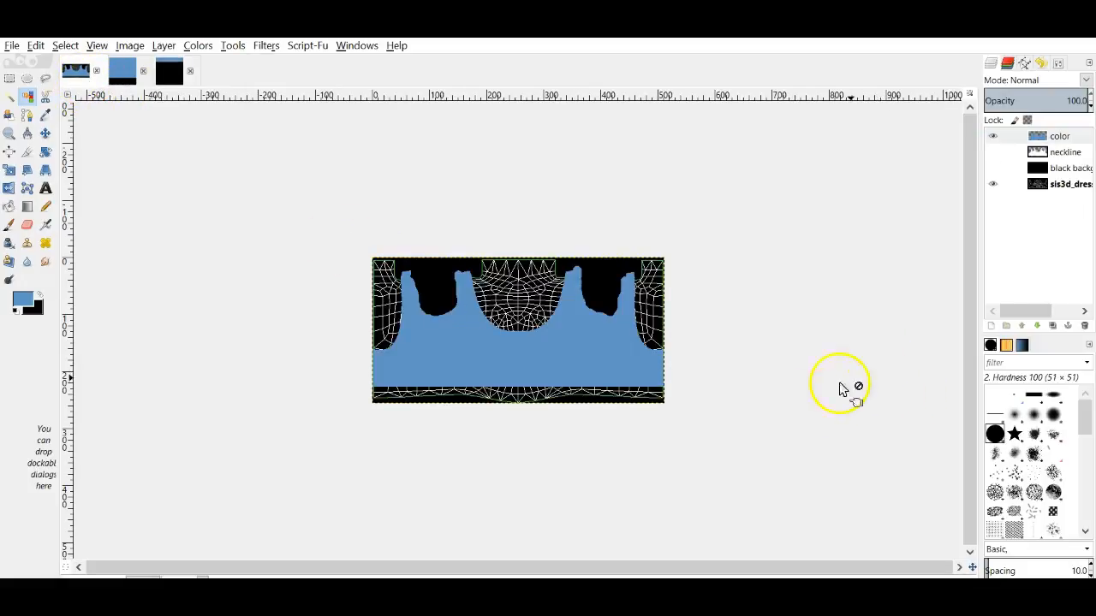
Step: View the dress texture at 200% and apply RGB Noise of 0.02 on Red, Green and Blue
left_click(199, 574)
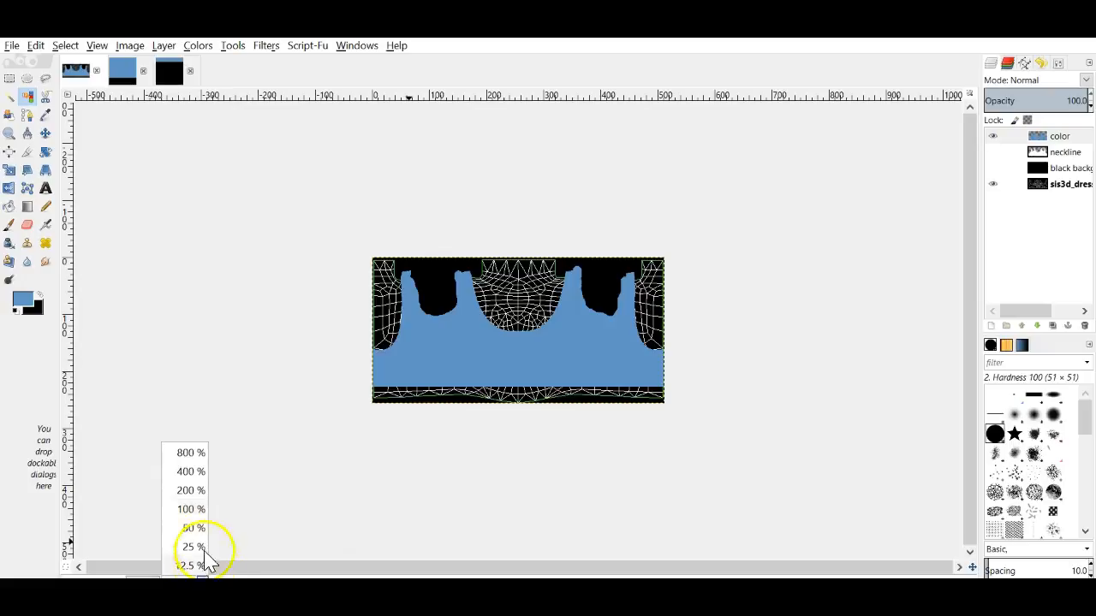
left_click(190, 489)
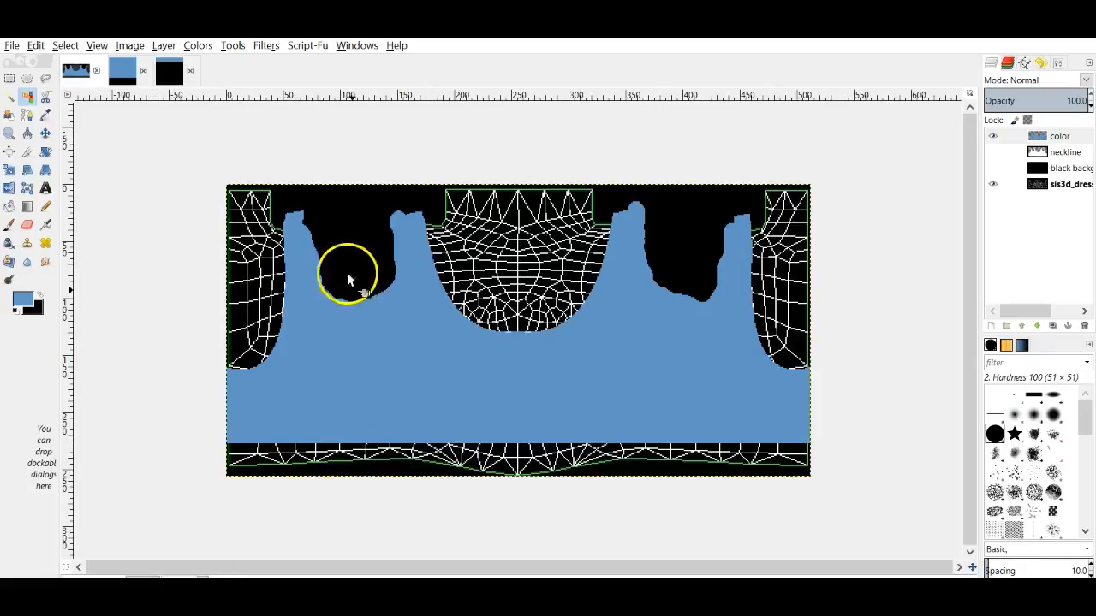
left_click(267, 47)
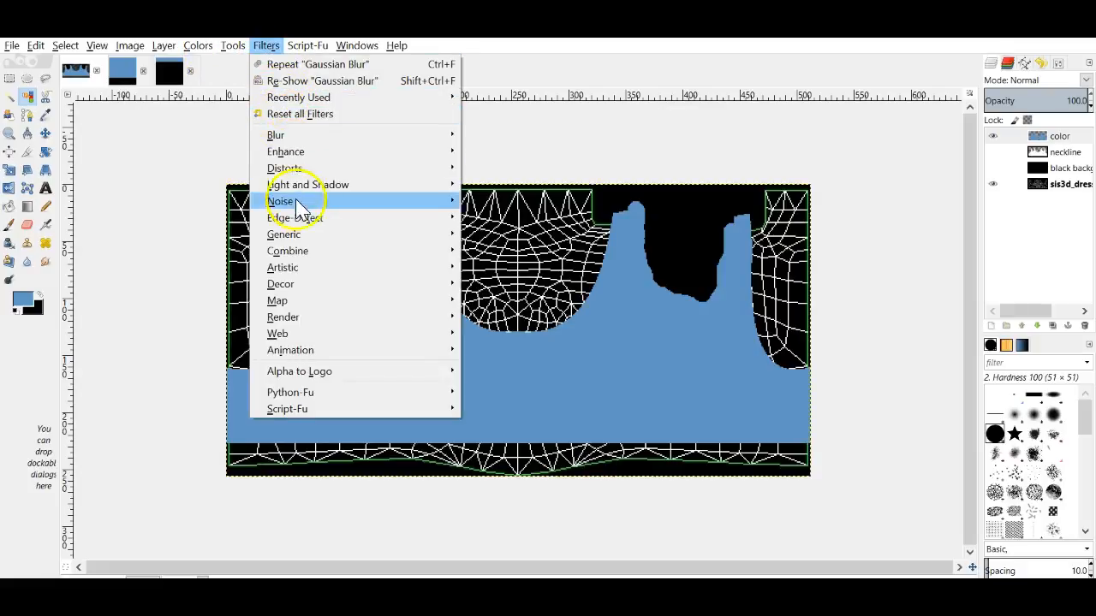
mouse_move(289, 204)
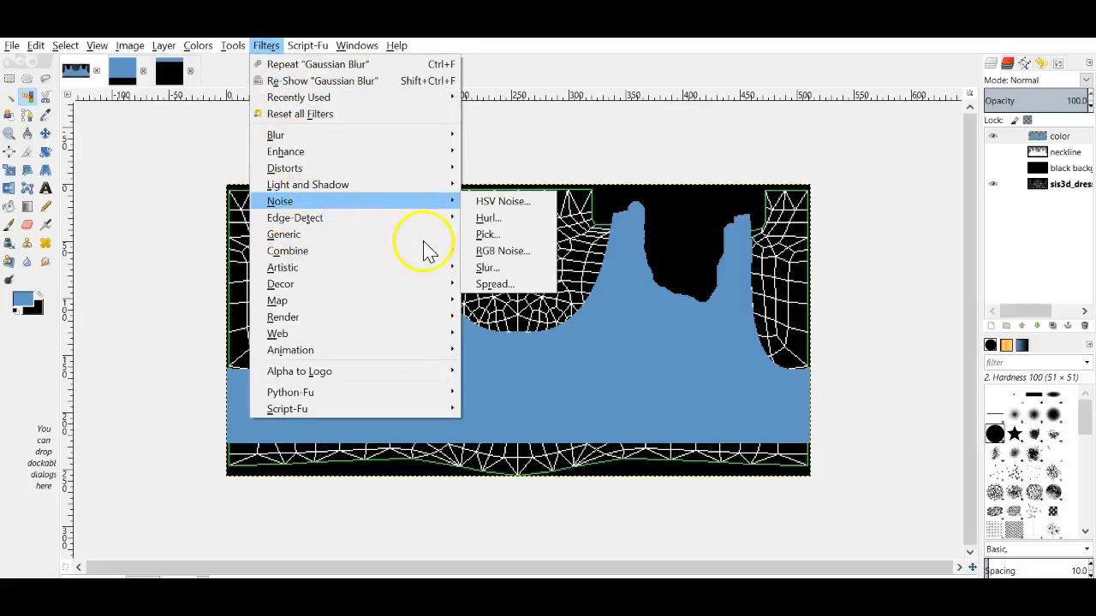
left_click(502, 251)
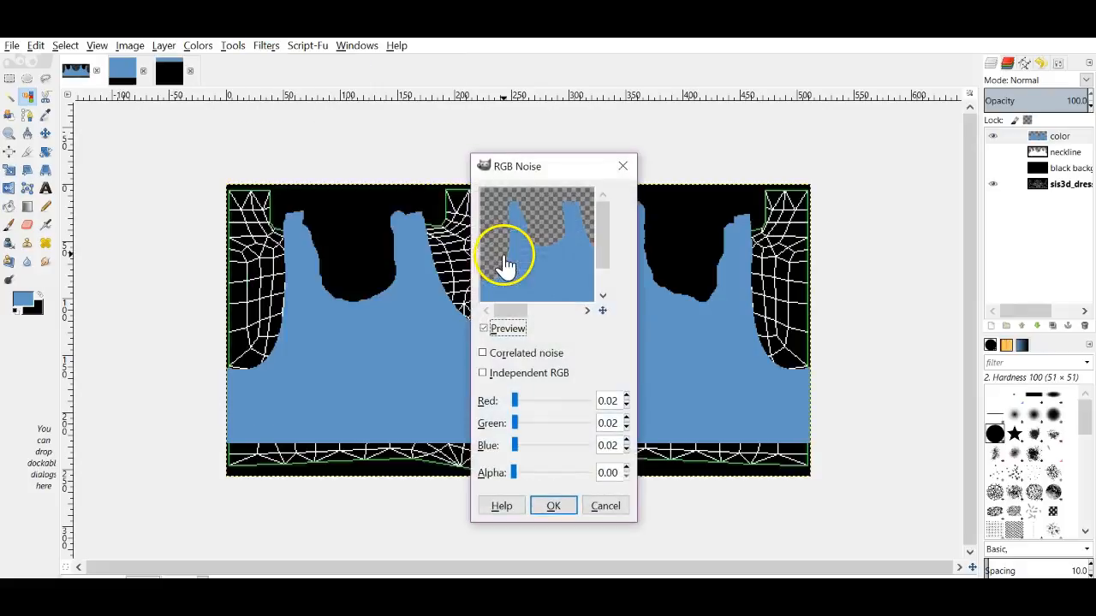
left_click_drag(584, 159, 892, 88)
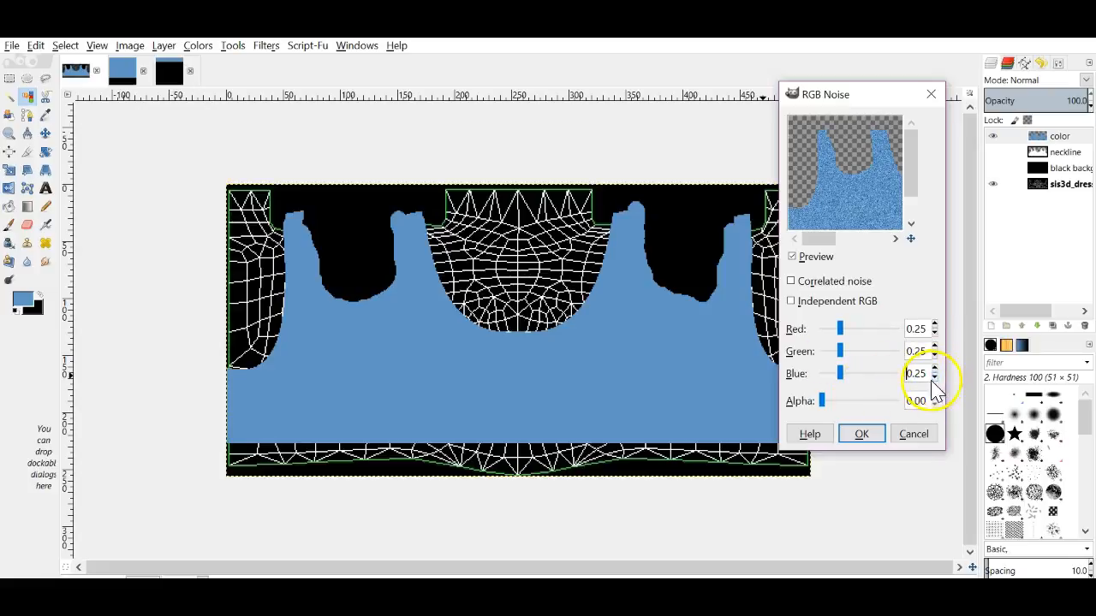
left_click(933, 377)
left_click(934, 378)
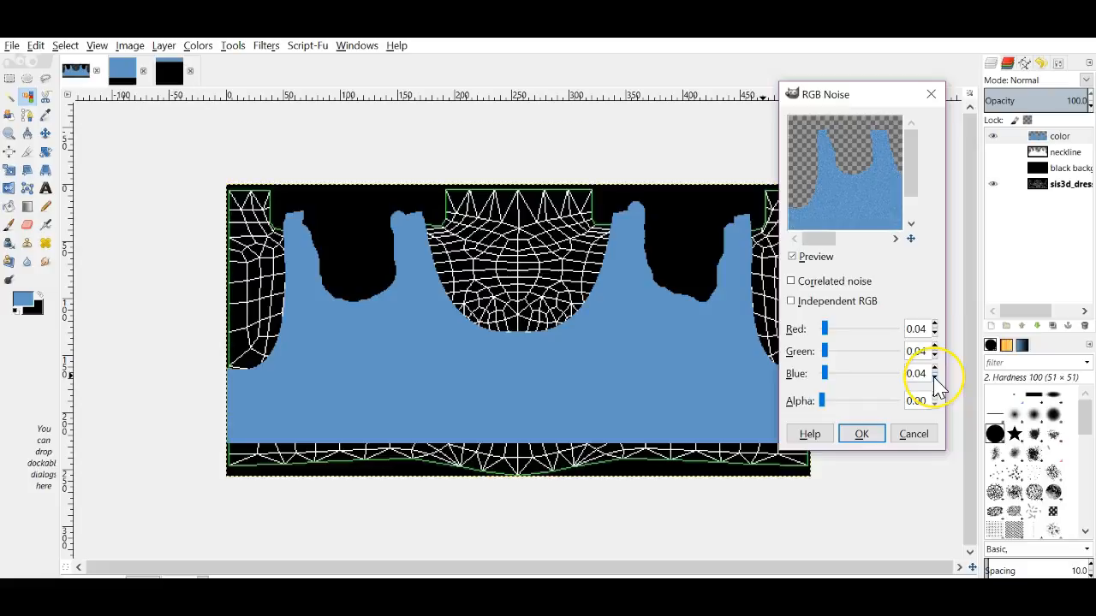
left_click(861, 434)
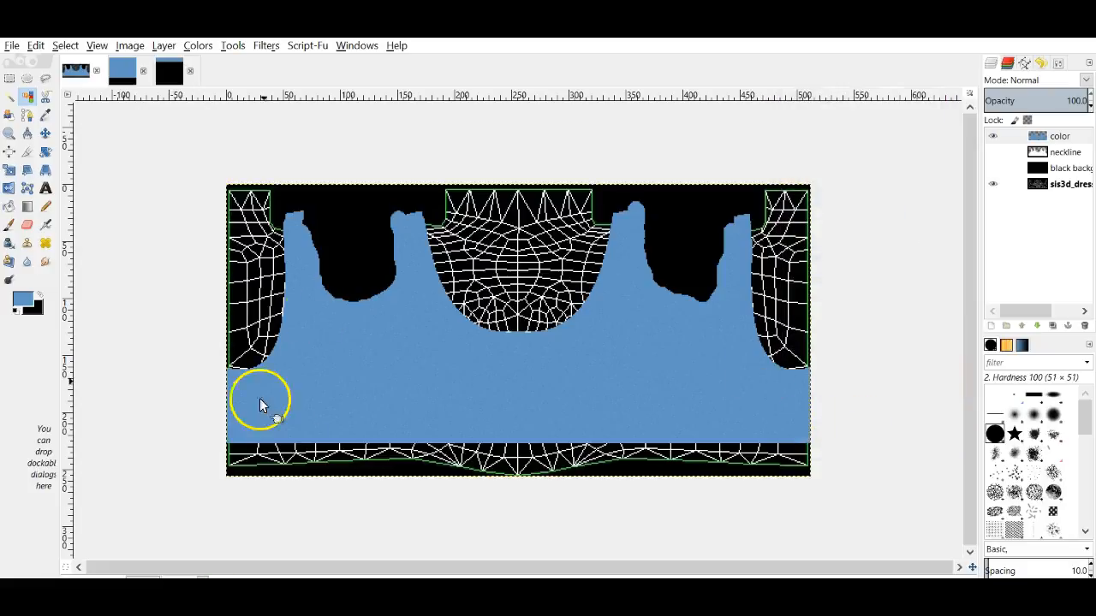
Step: Repeat the RGB Noise filter on the skirt and small shirt images' color layers
left_click(121, 71)
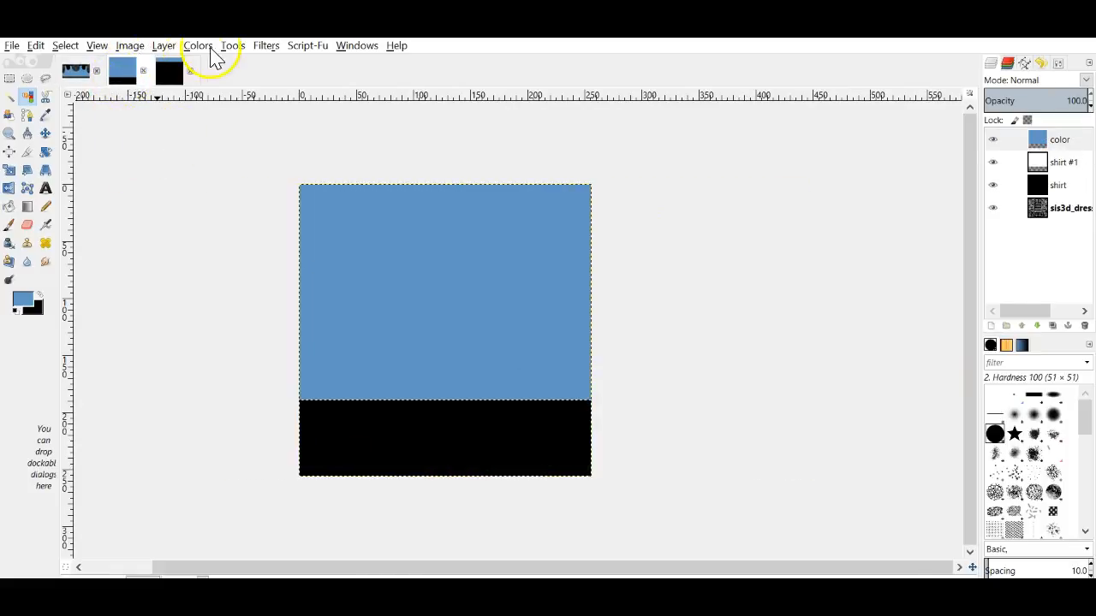
left_click(263, 47)
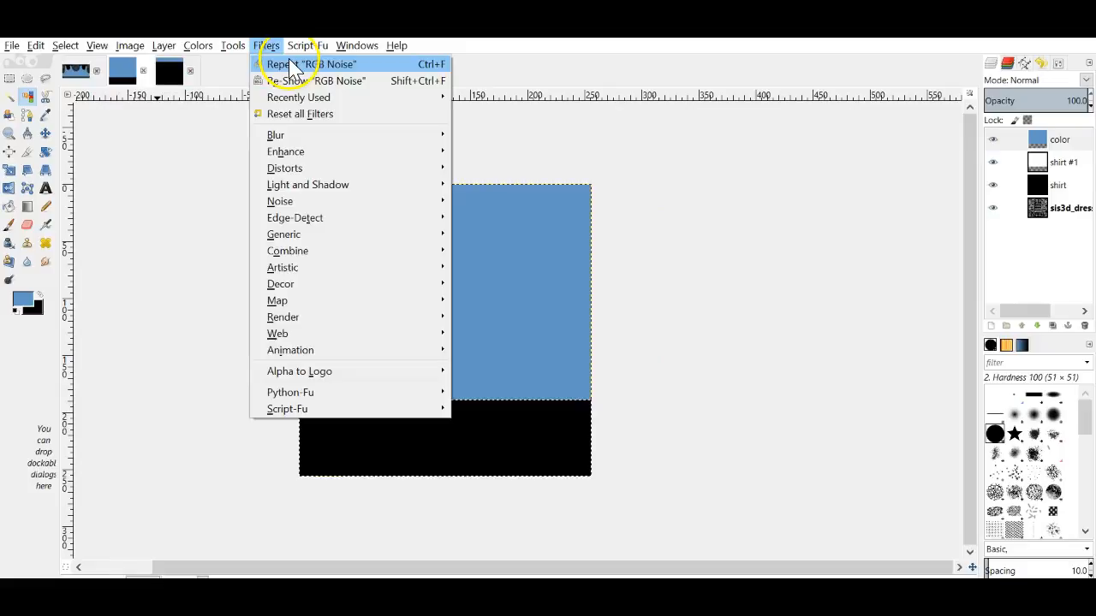
left_click(291, 65)
left_click(167, 70)
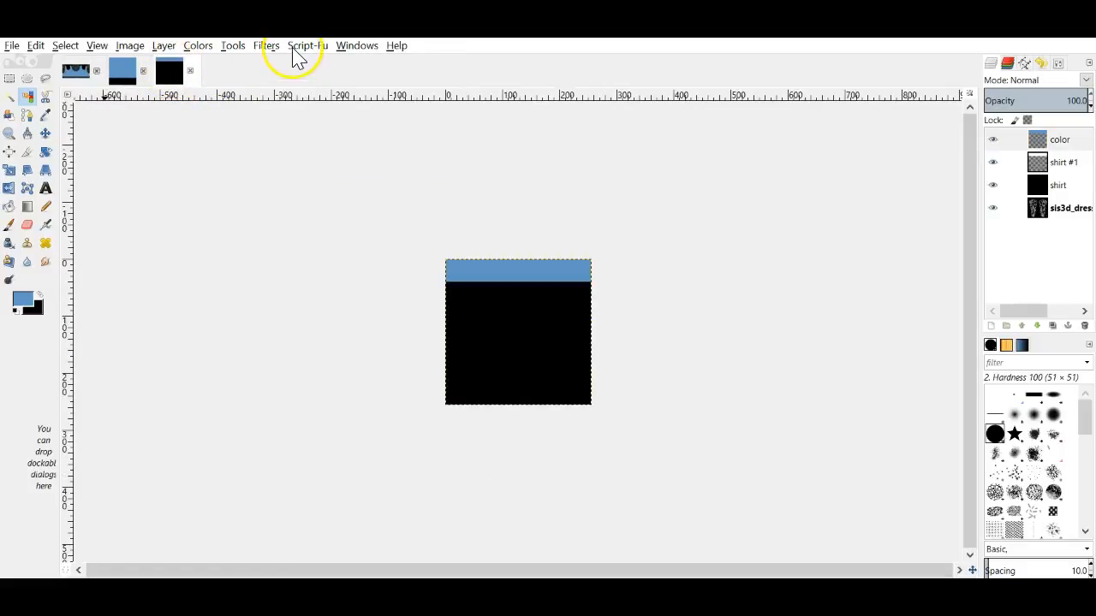
left_click(307, 47)
mouse_move(265, 45)
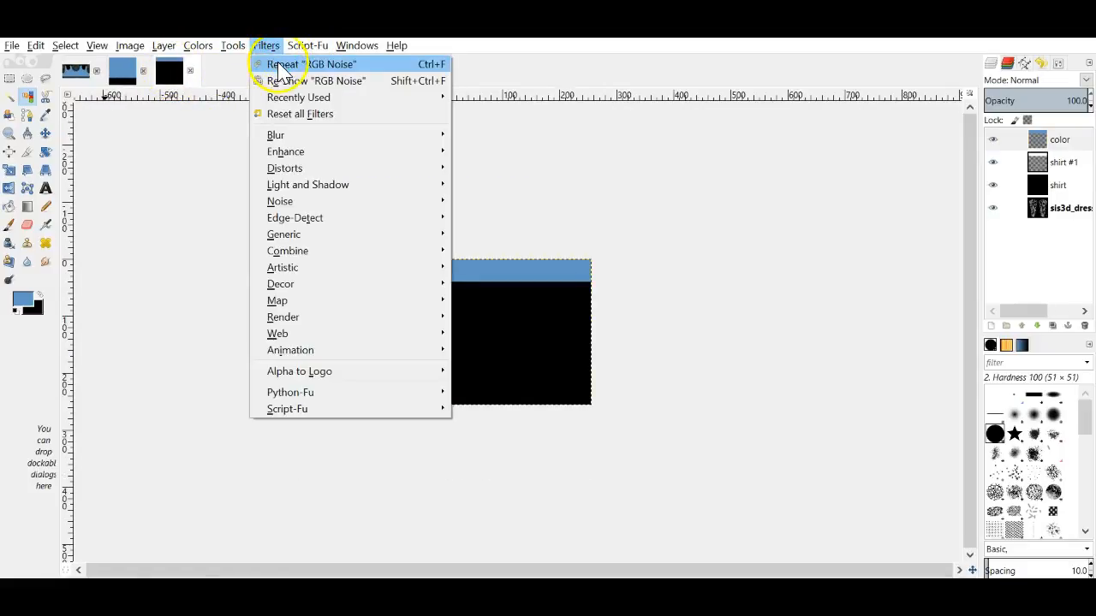
left_click(281, 67)
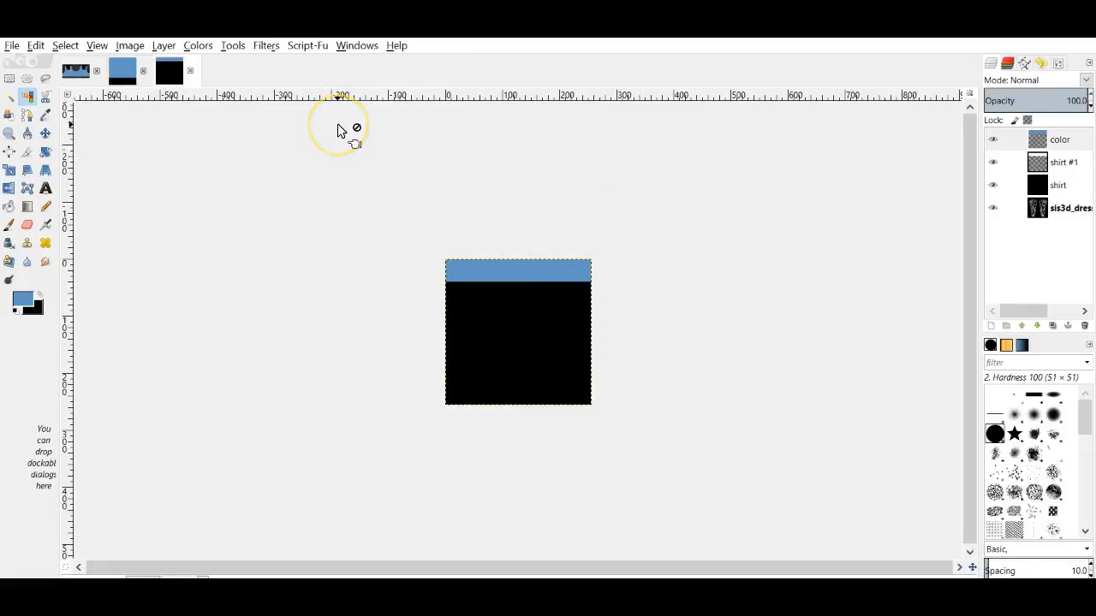
left_click(386, 133)
left_click(76, 70)
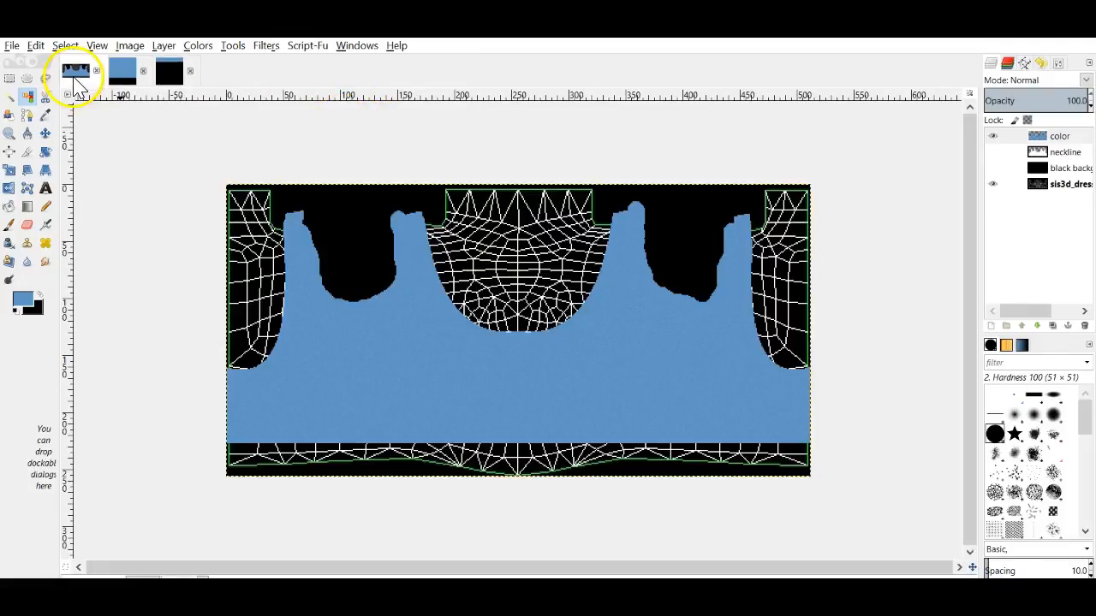
Step: Add a transparent 'breast shadow' layer, reset colours to black/white, and lower the color layer to 86% opacity
left_click(990, 325)
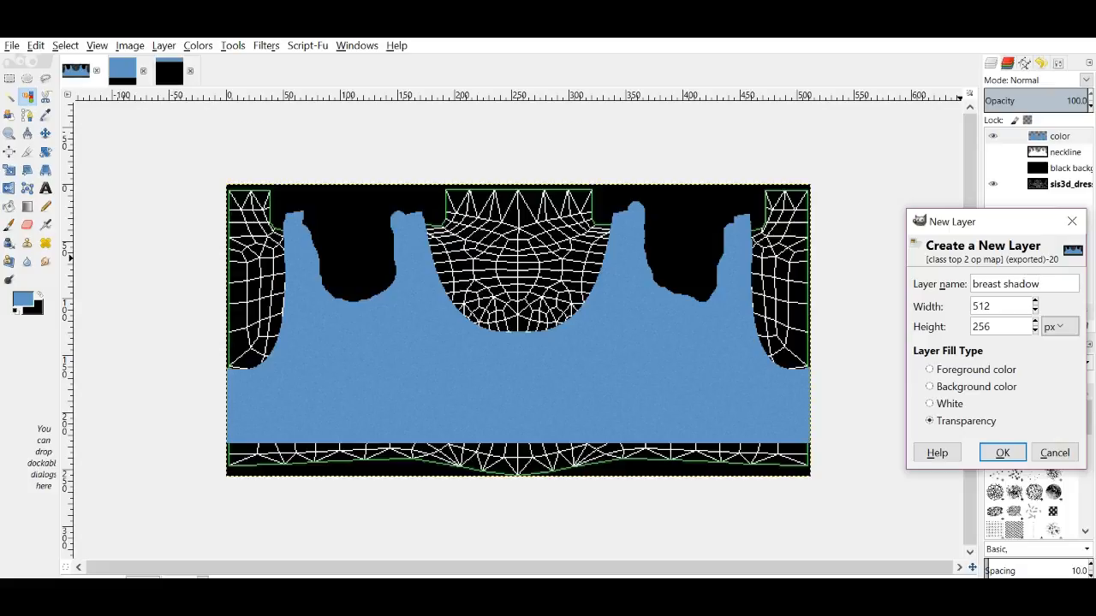
key("Return")
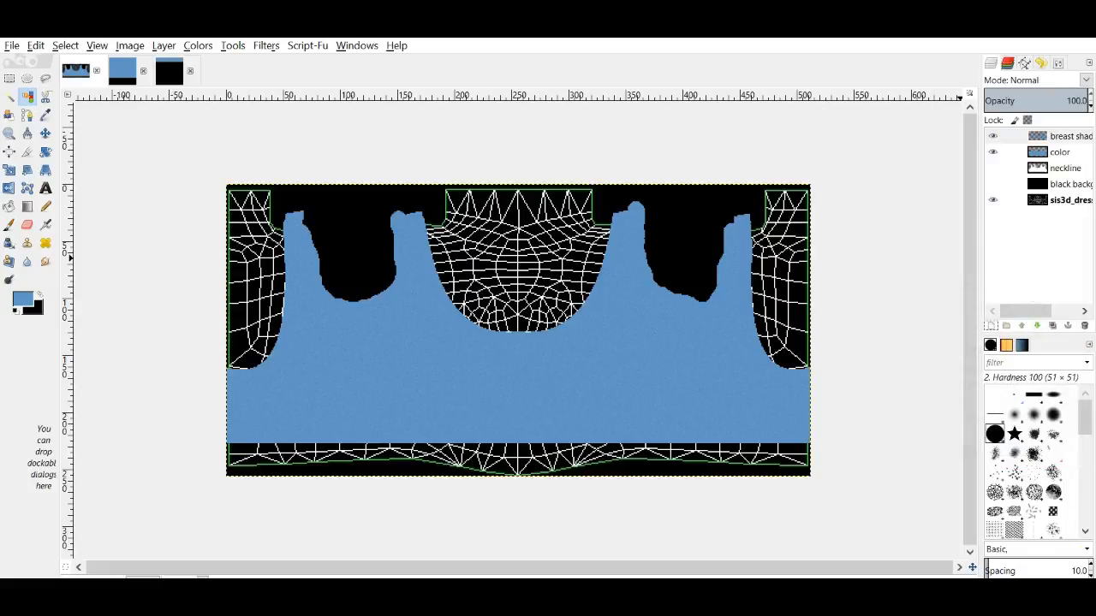
left_click(15, 312)
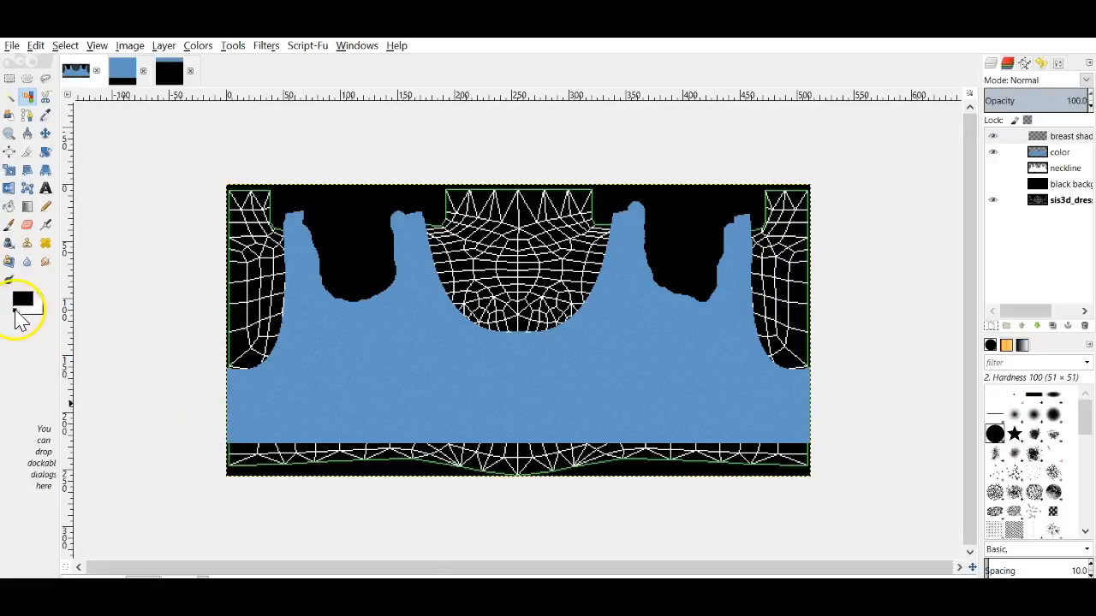
left_click(1059, 152)
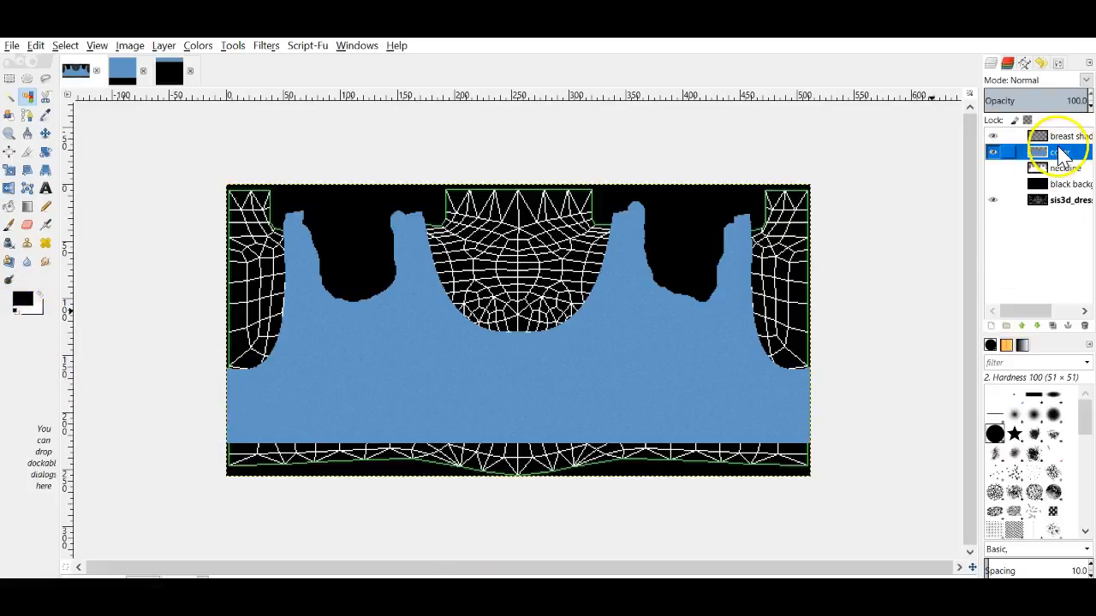
left_click(1089, 106)
left_click(1089, 107)
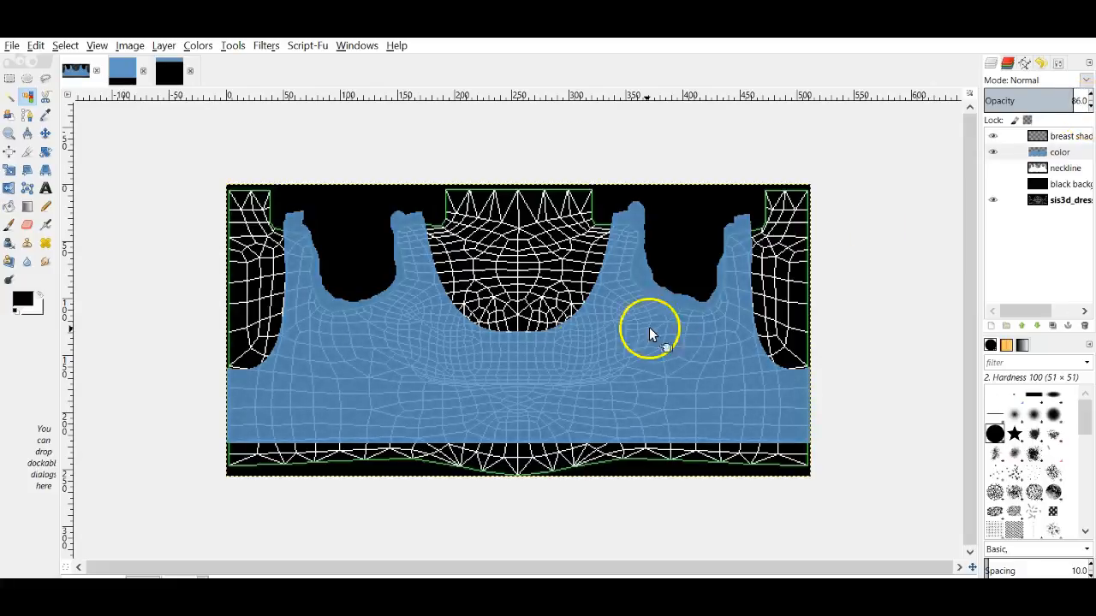
left_click(1065, 136)
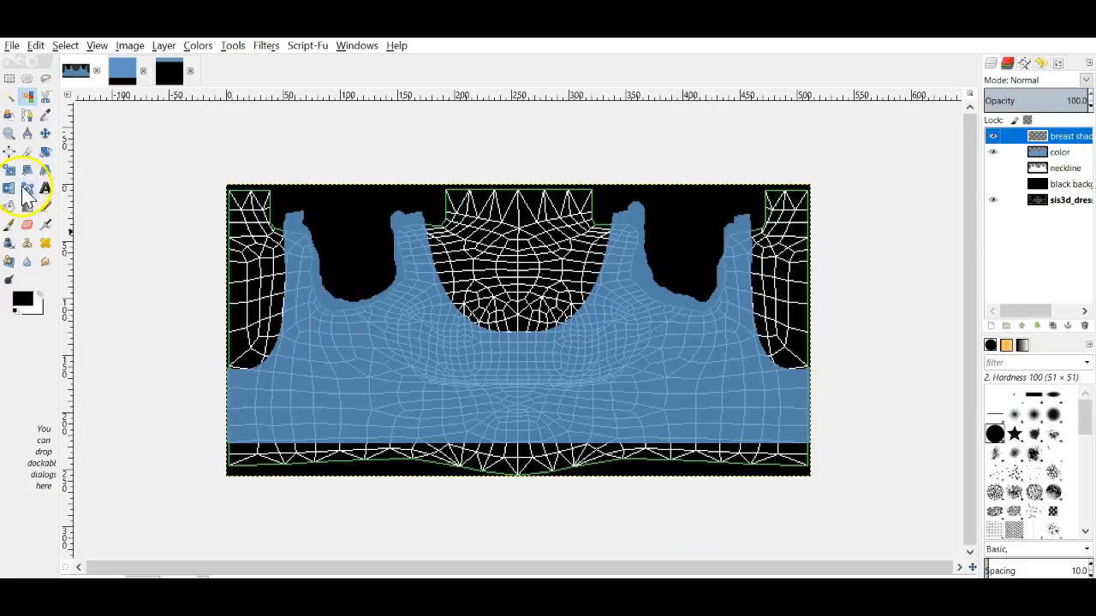
Step: Draw and widen an elliptical selection over the left chest, then choose the Paintbrush (Hardness 100)
left_click(26, 77)
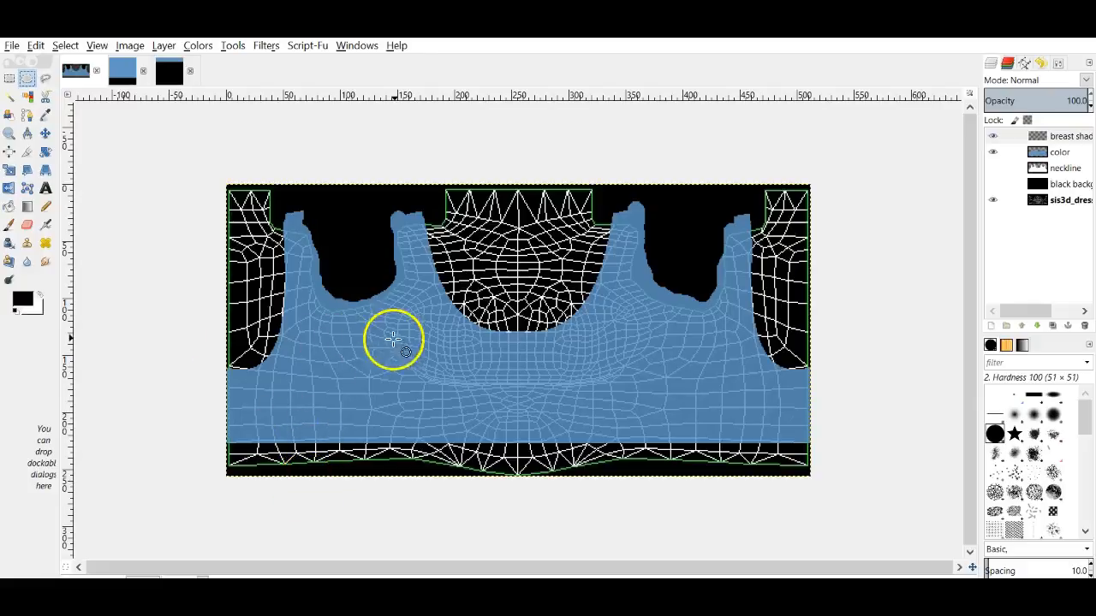
left_click_drag(423, 306, 527, 391)
left_click_drag(438, 352, 420, 345)
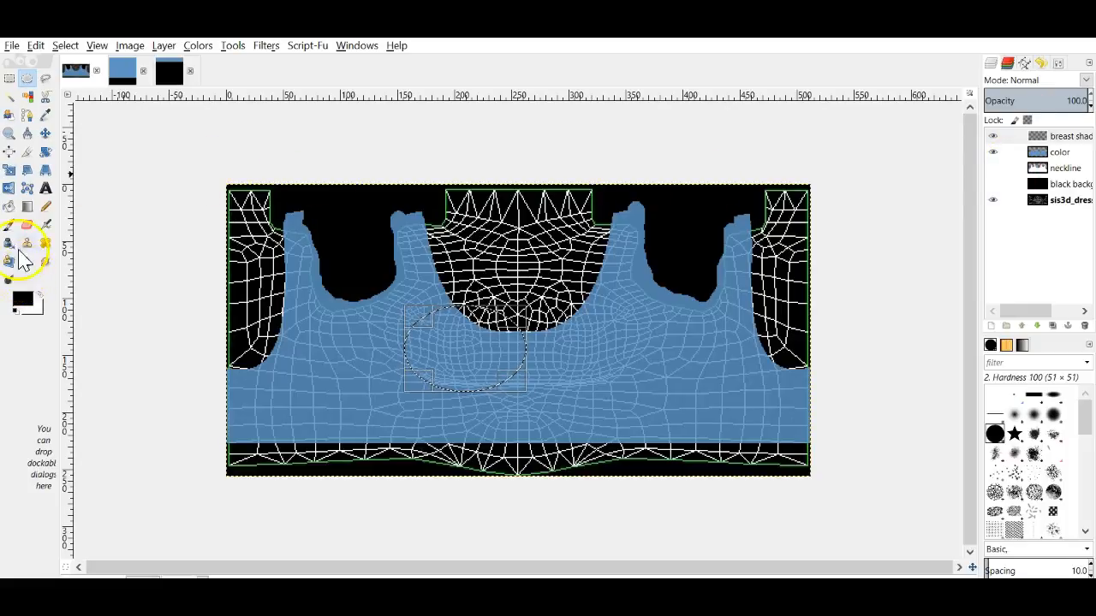
left_click(9, 225)
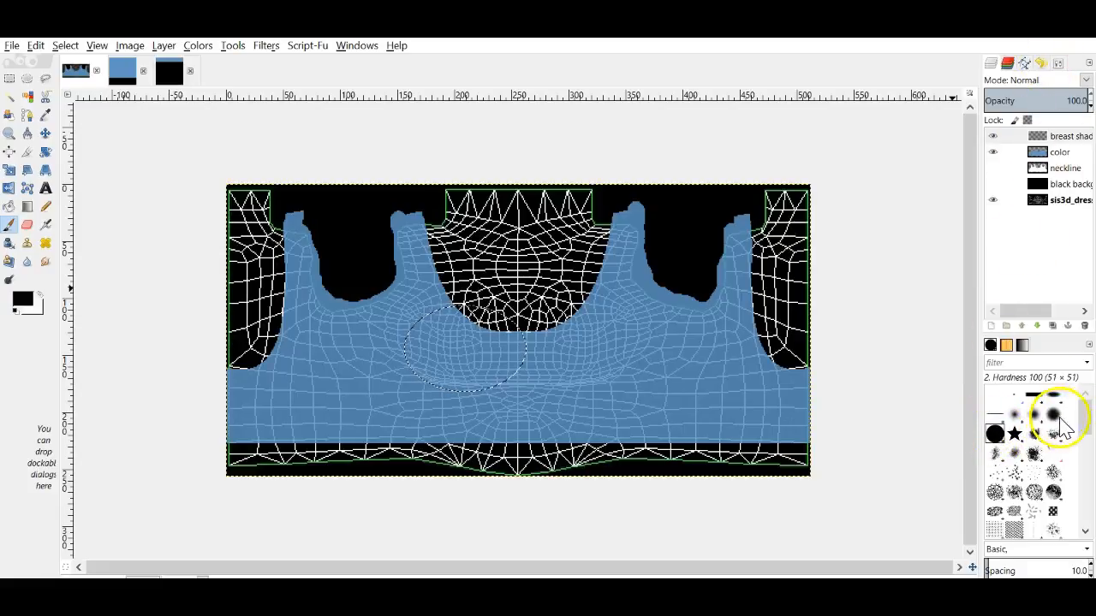
left_click(1058, 65)
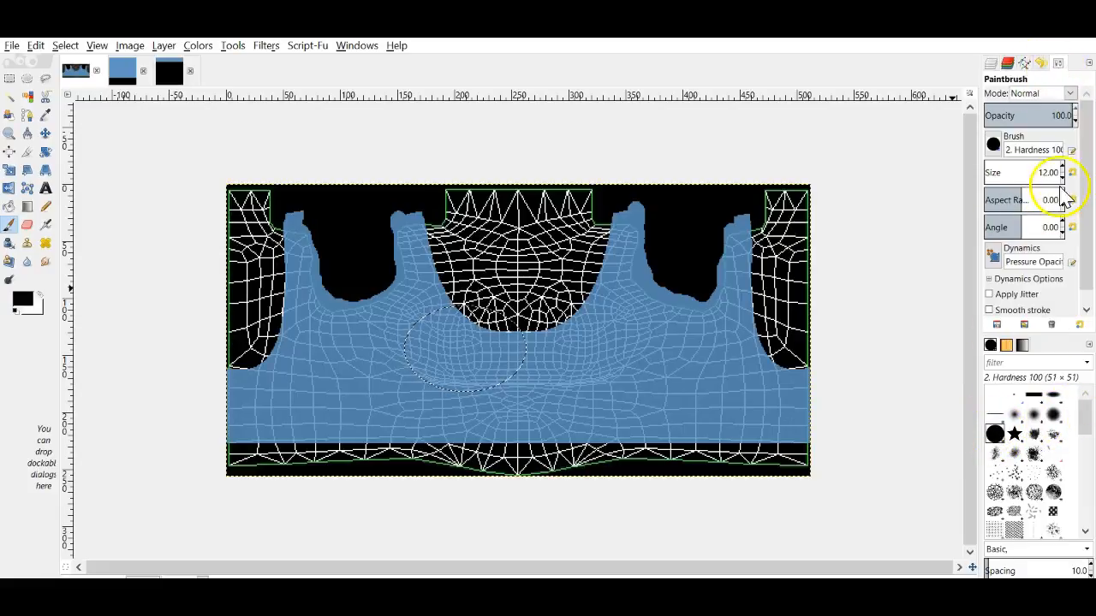
Step: Paint a black crescent along the oval's lower edge at brush size 9 and soften it with Smudge
scroll(1066, 182, "down", 2)
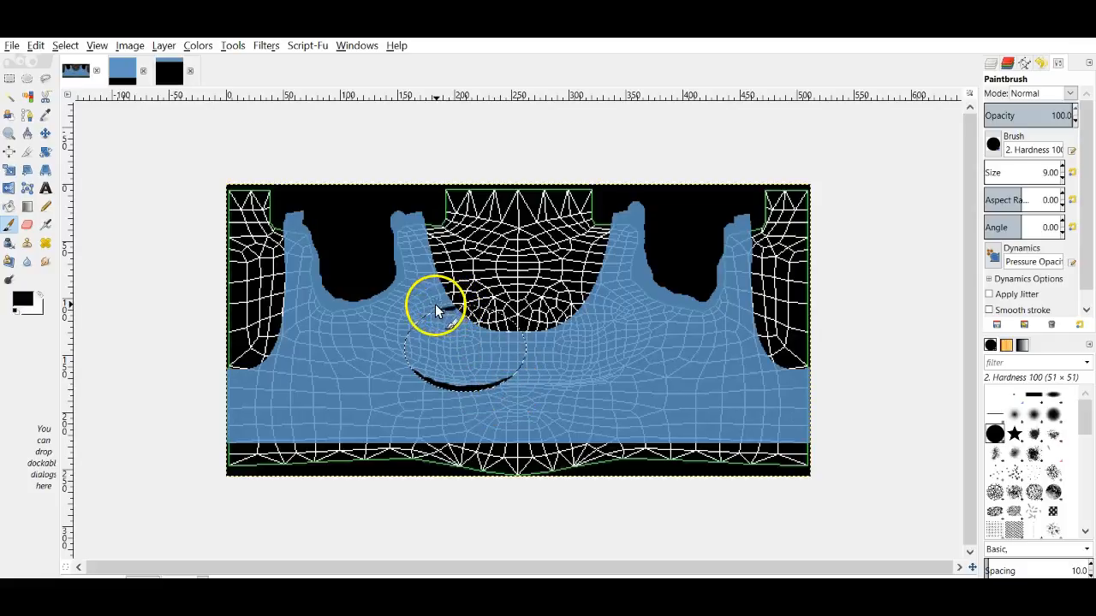
mouse_move(429, 313)
left_mouse_down()
mouse_move(453, 306)
mouse_move(415, 328)
left_mouse_up()
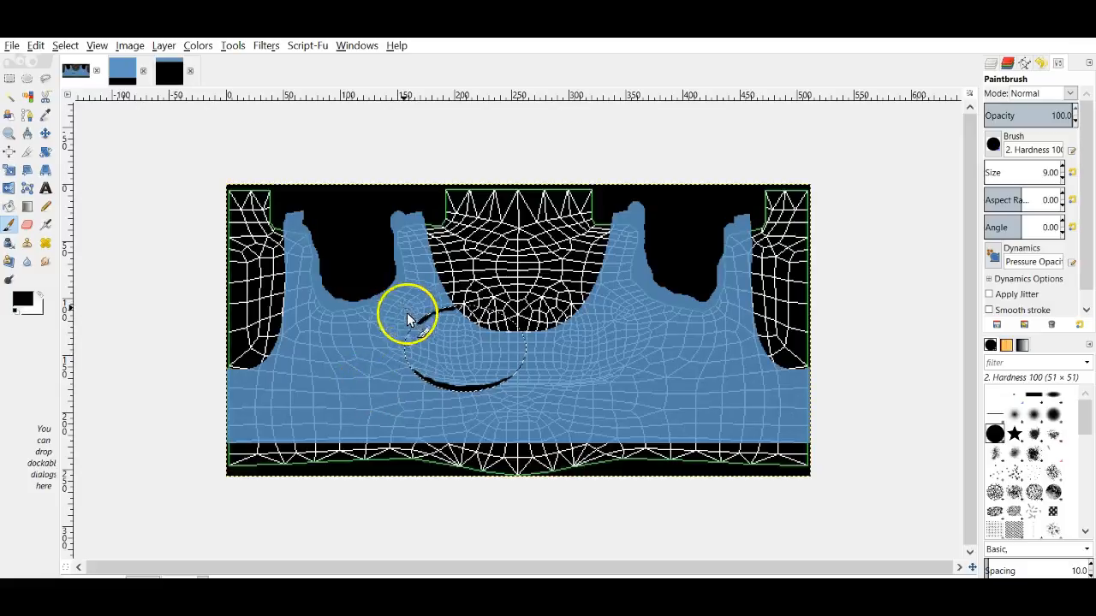
key("ctrl+z")
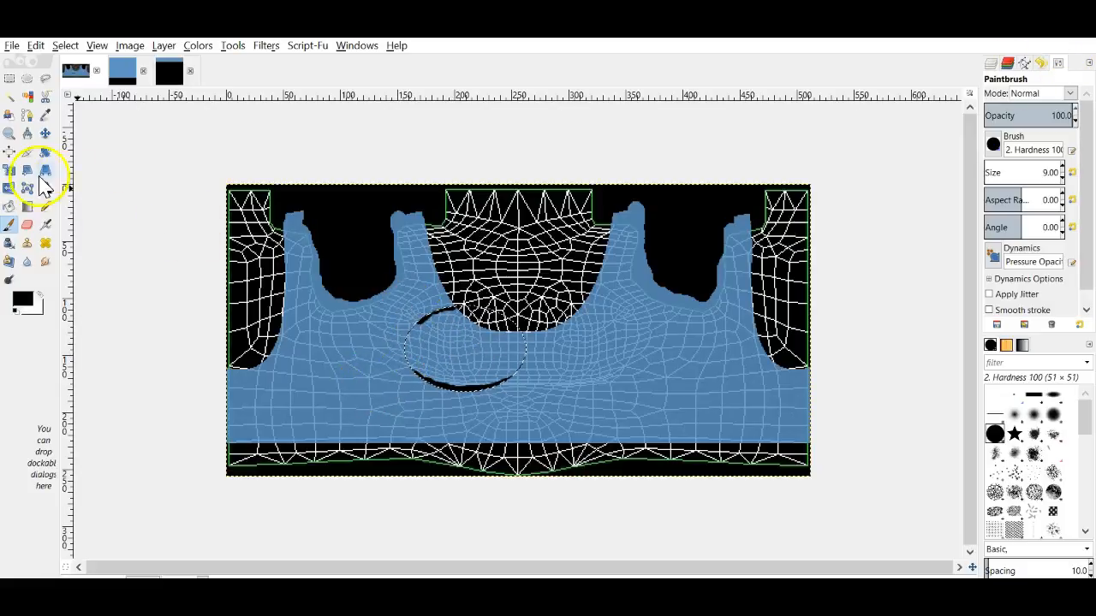
left_click(45, 261)
mouse_move(419, 315)
left_mouse_down()
mouse_move(458, 308)
mouse_move(451, 346)
mouse_move(434, 377)
left_mouse_up()
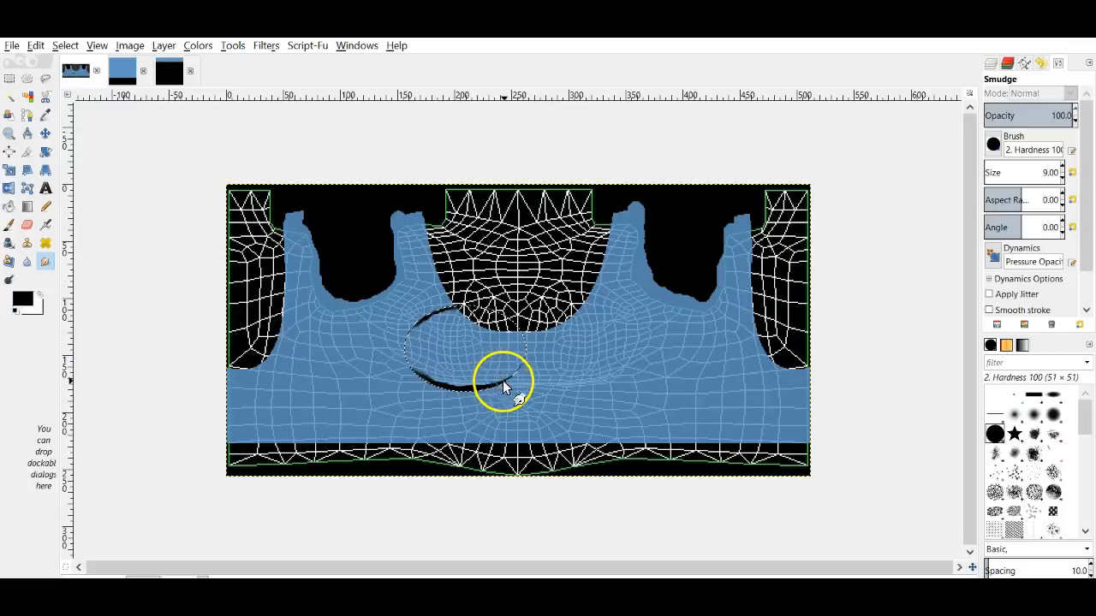
mouse_move(513, 376)
left_mouse_down()
mouse_move(469, 390)
mouse_move(409, 368)
left_mouse_up()
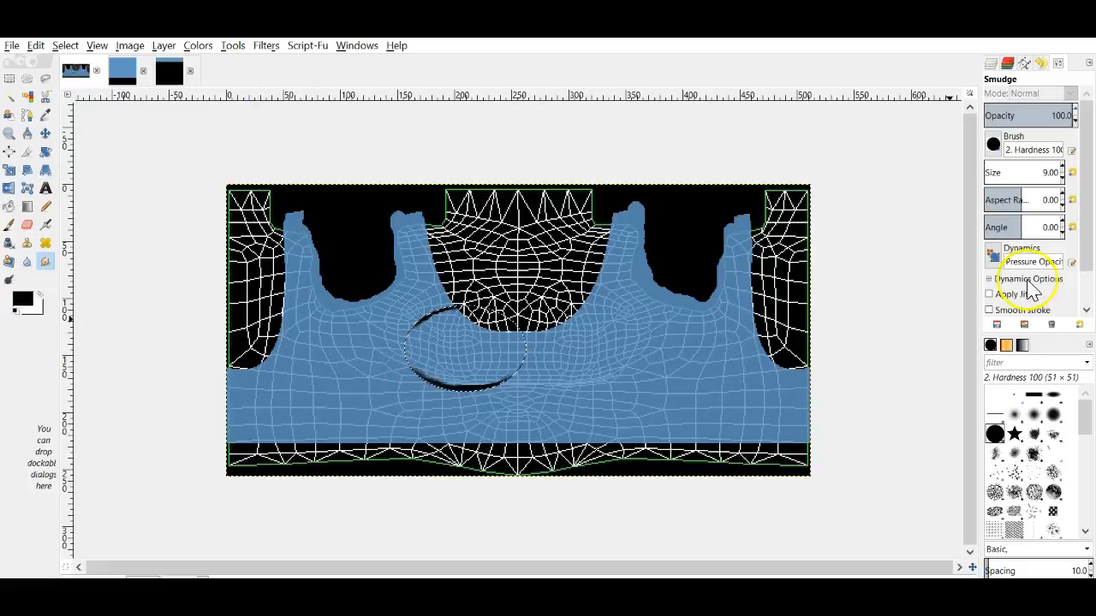
left_click(1008, 62)
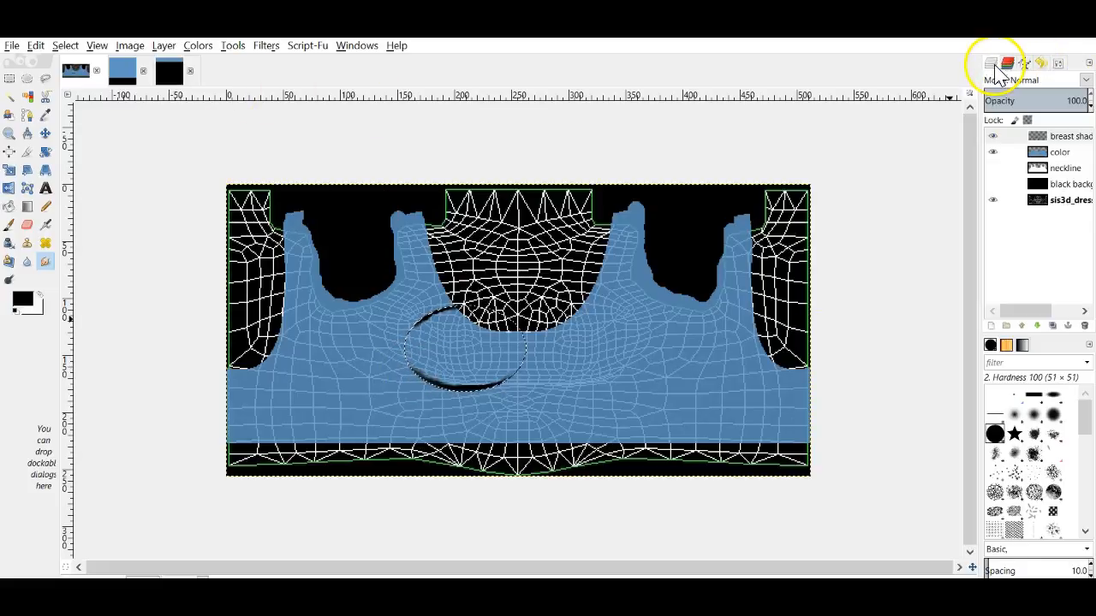
Step: Set the color layer to 100% opacity and smudge the shadow arc's upper-left edge
left_click(1057, 152)
left_click(1090, 96)
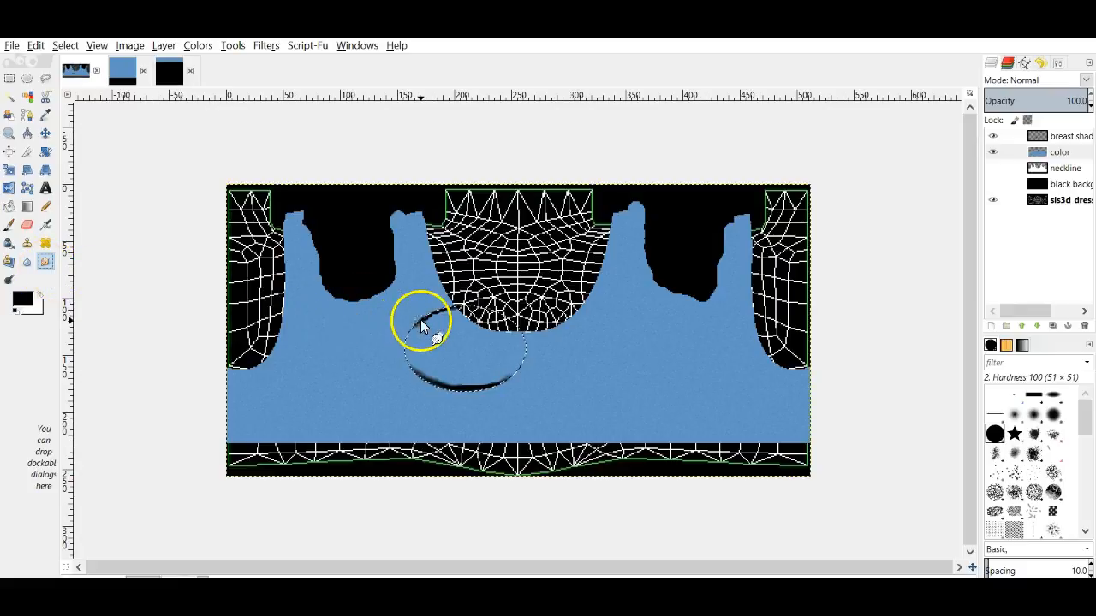
left_click(49, 263)
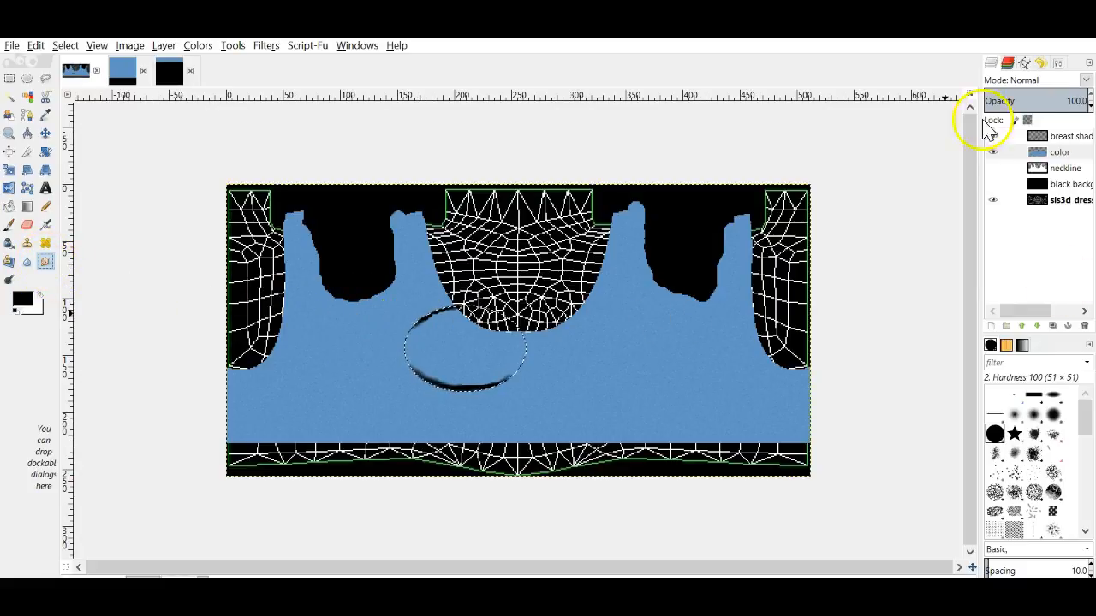
mouse_move(424, 324)
left_mouse_down()
mouse_move(452, 309)
mouse_move(416, 328)
mouse_move(466, 397)
mouse_move(510, 377)
mouse_move(461, 394)
mouse_move(415, 372)
left_mouse_up()
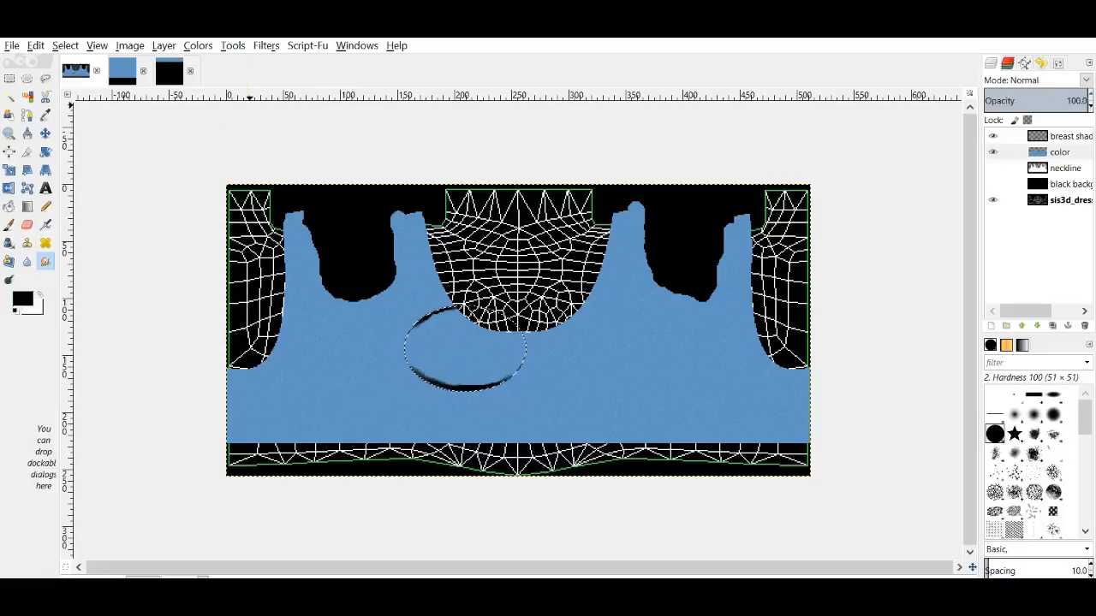
left_click(264, 48)
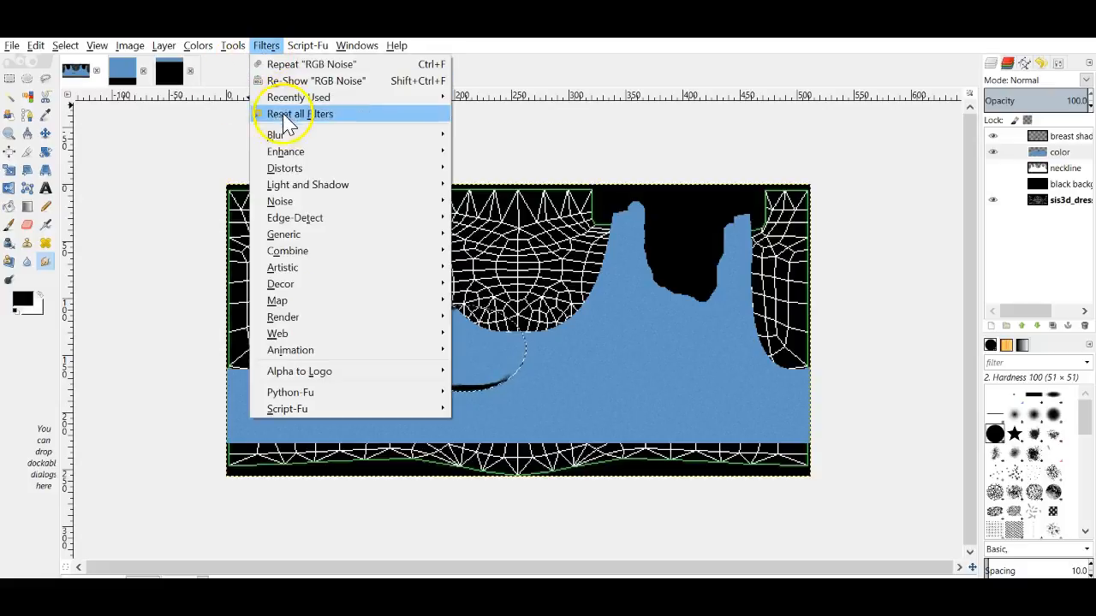
Step: Smudge the shadow's lower edge, toggling the breast shadow layer to compare the result
mouse_move(343, 139)
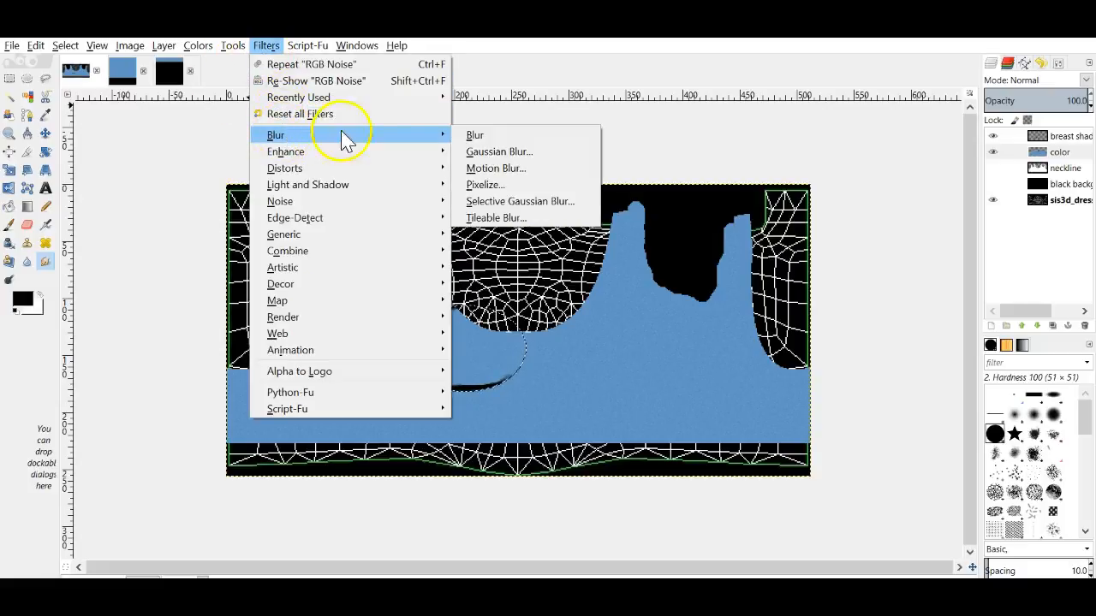
left_click(501, 152)
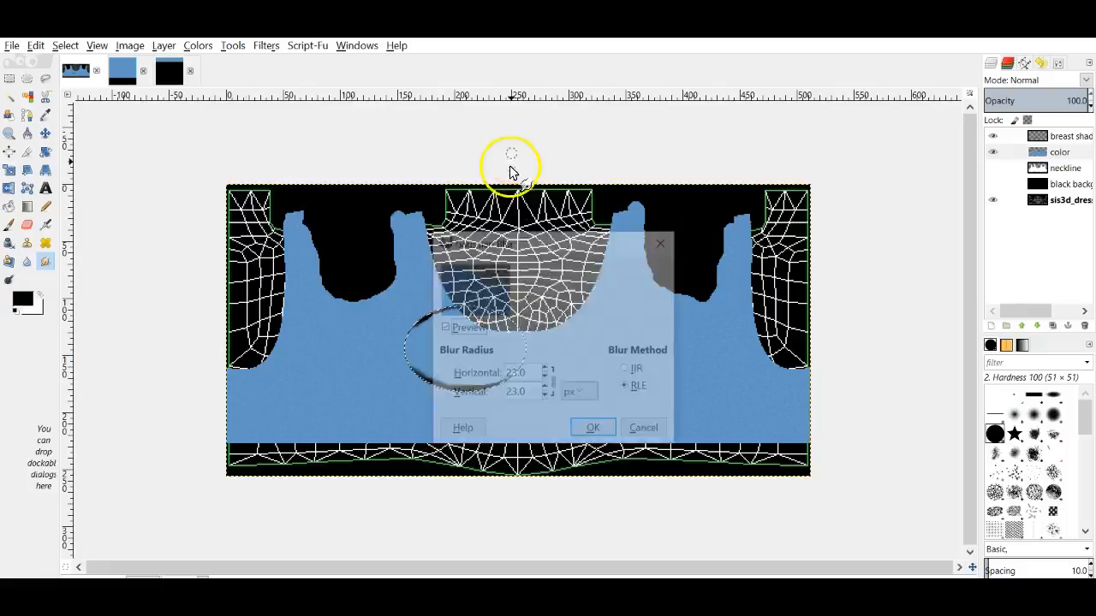
left_click(664, 242)
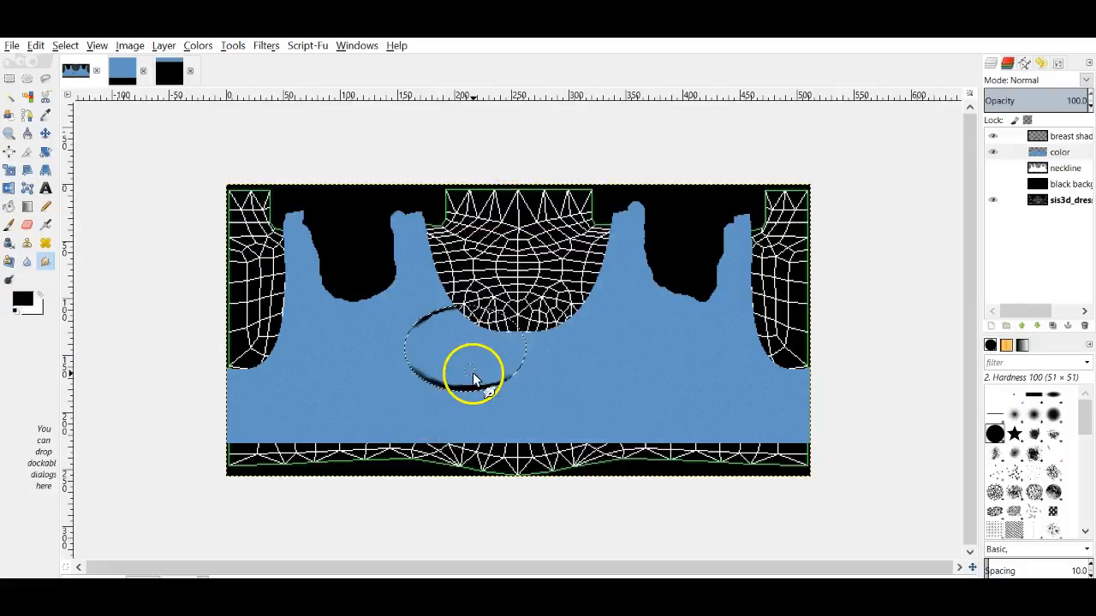
left_click_drag(474, 375, 406, 357)
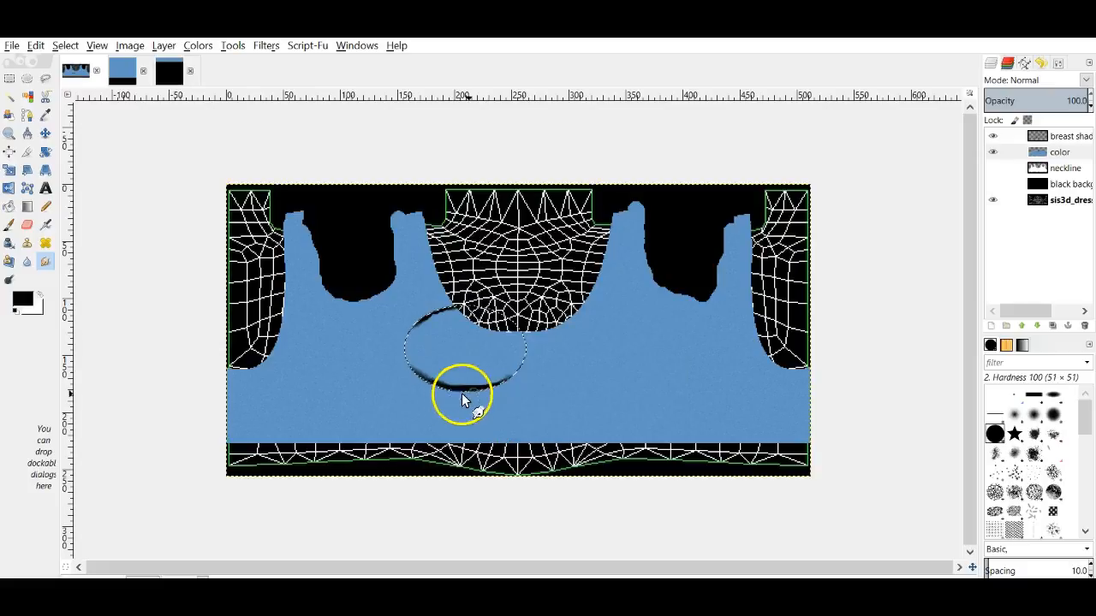
left_click(1031, 139)
left_click(993, 136)
left_click(993, 136)
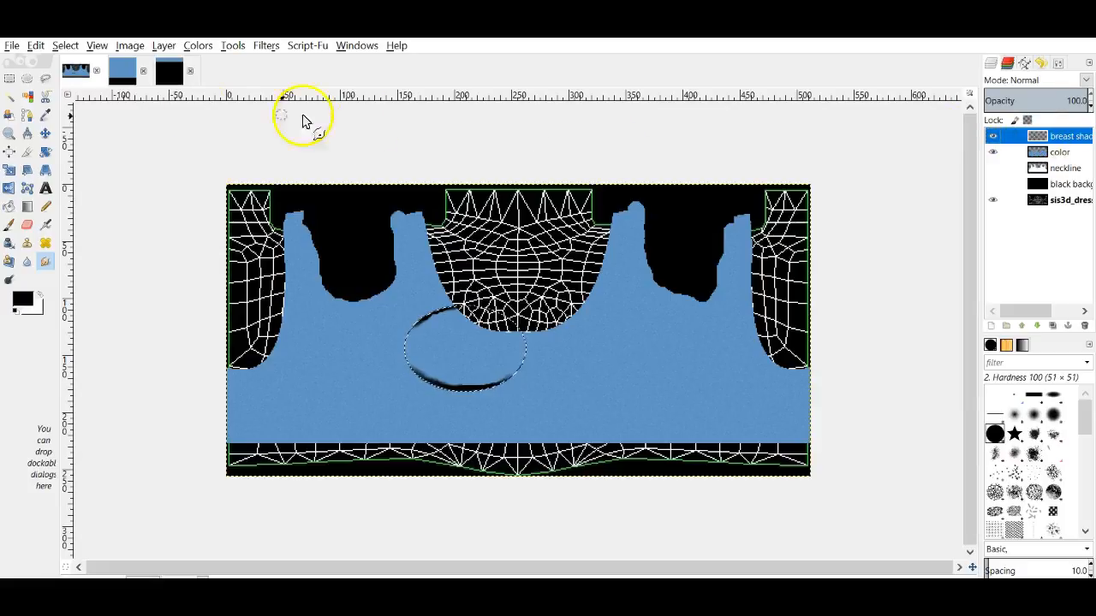
left_click(74, 48)
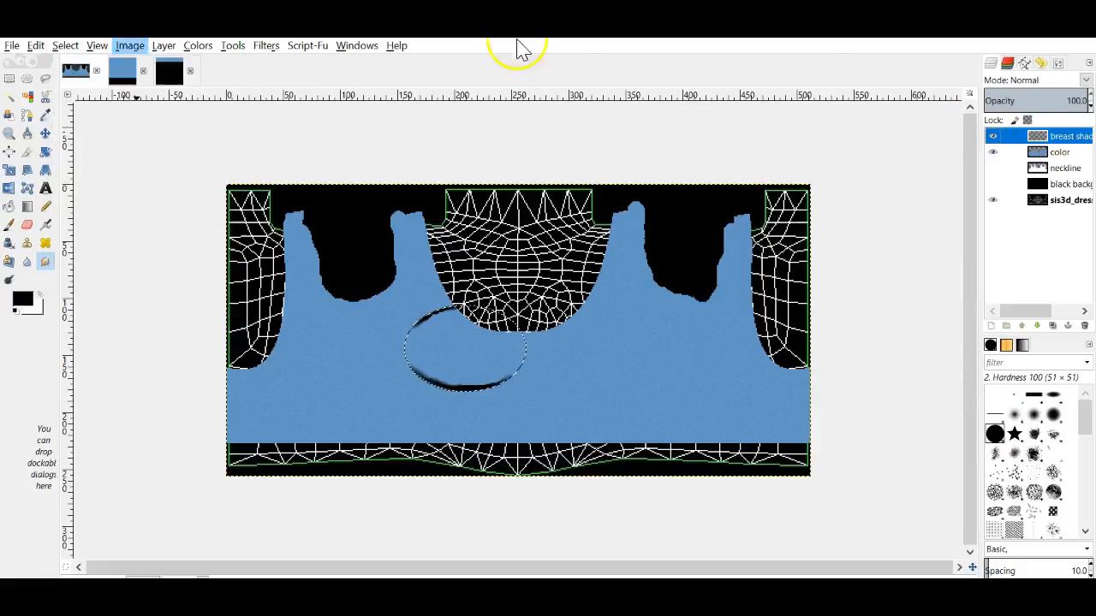
left_click(997, 137)
left_click(995, 138)
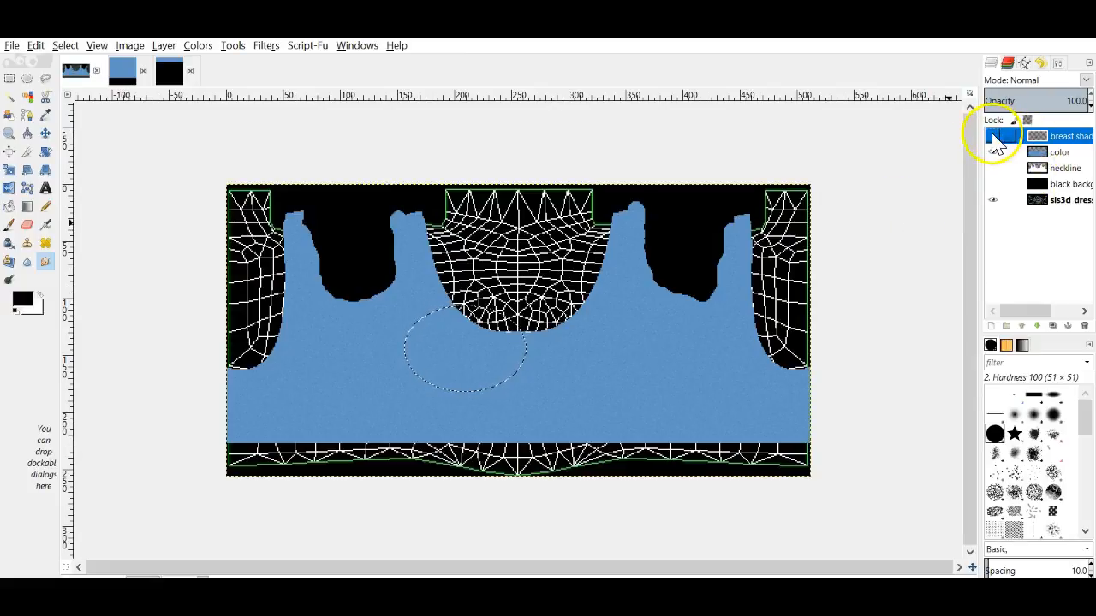
left_click(992, 136)
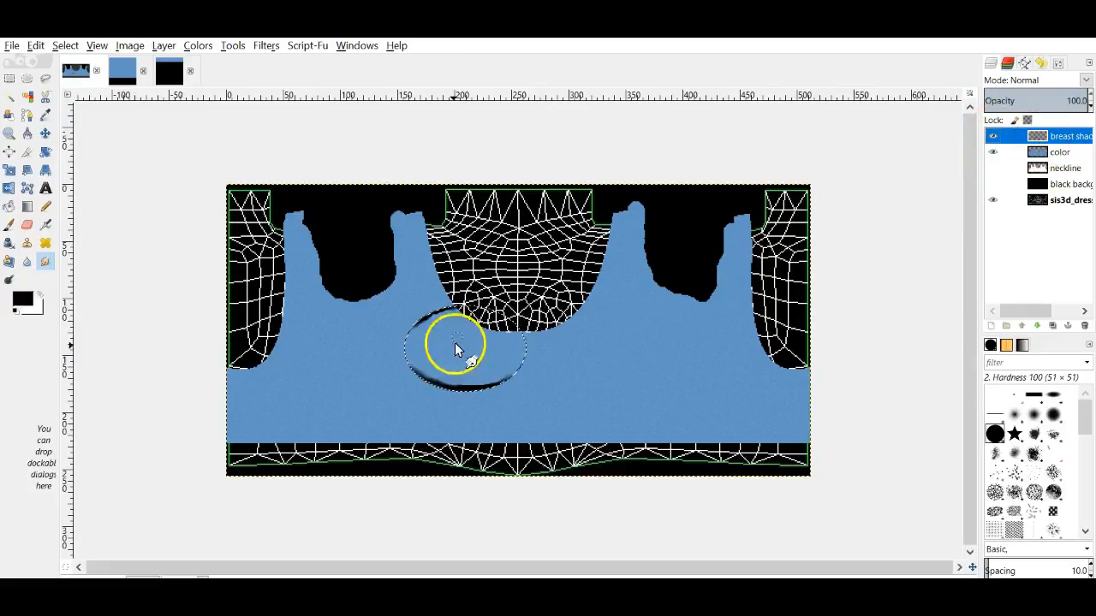
left_click_drag(423, 376, 413, 367)
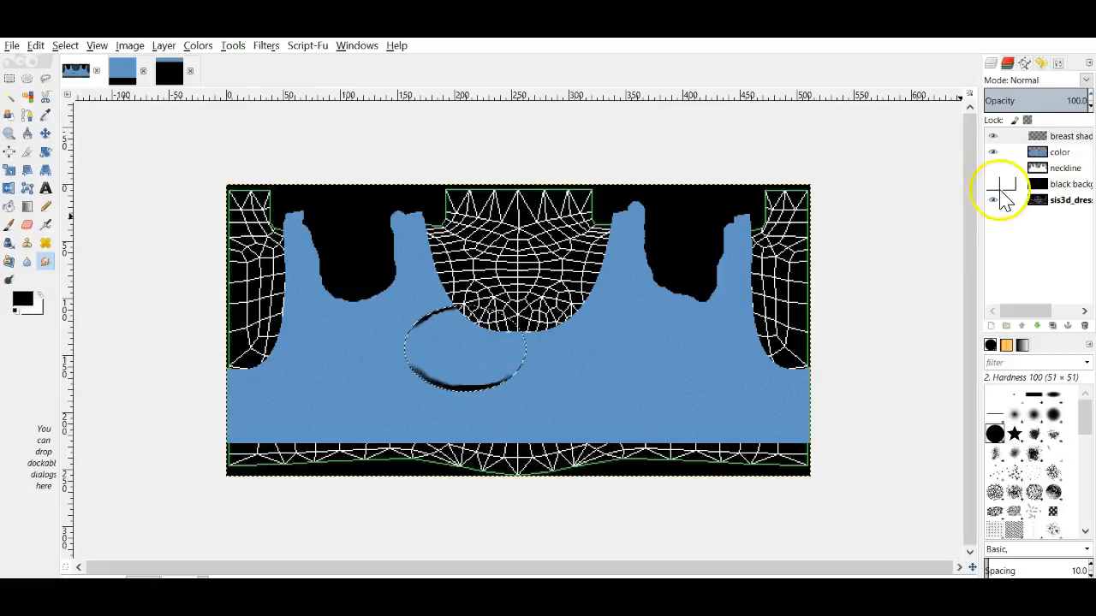
Step: Gaussian-blur the breast shadow at 10 px and clear the oval selection
left_click(1053, 138)
left_click(198, 45)
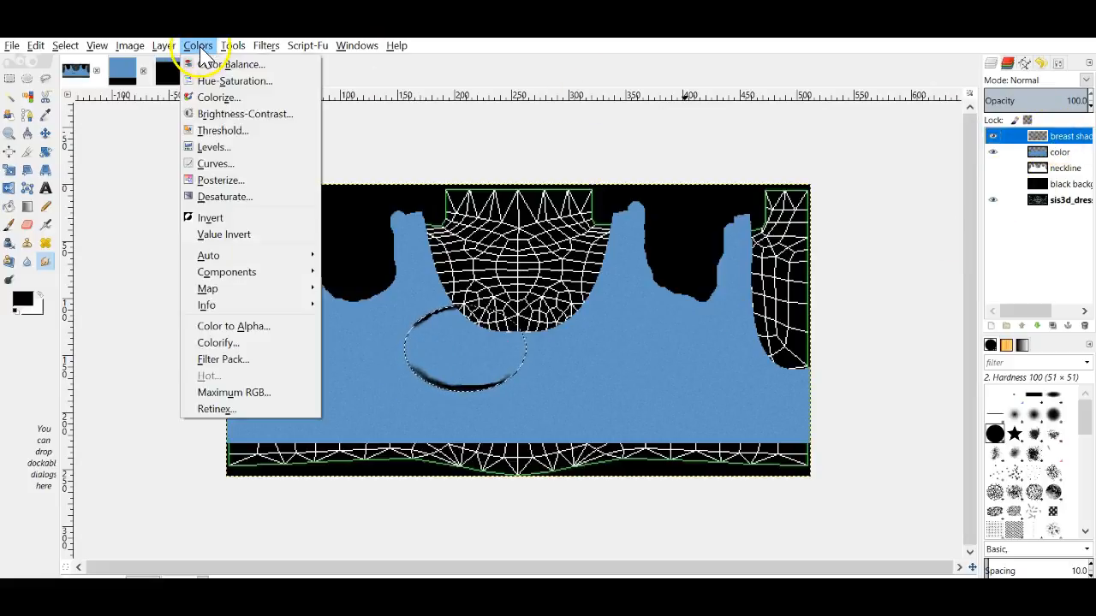
mouse_move(244, 47)
left_click(274, 77)
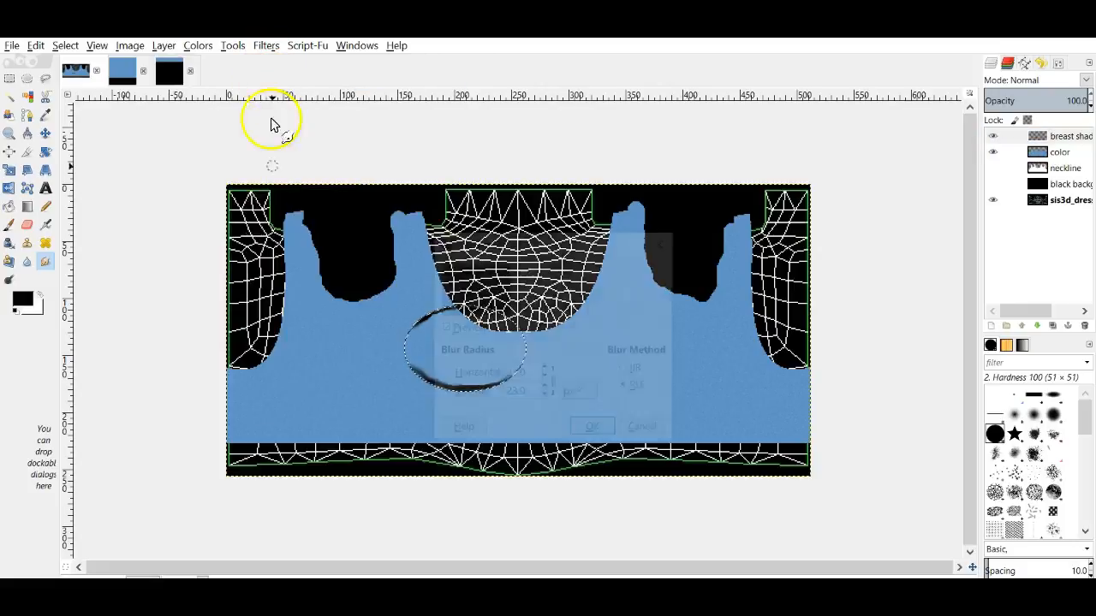
left_click(545, 379)
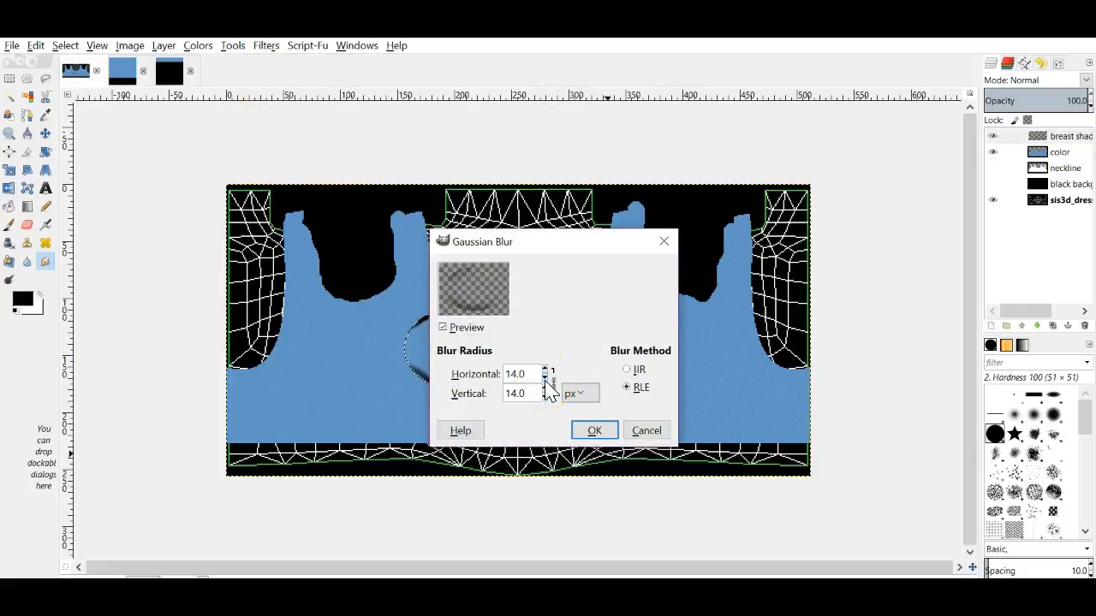
left_click(591, 432)
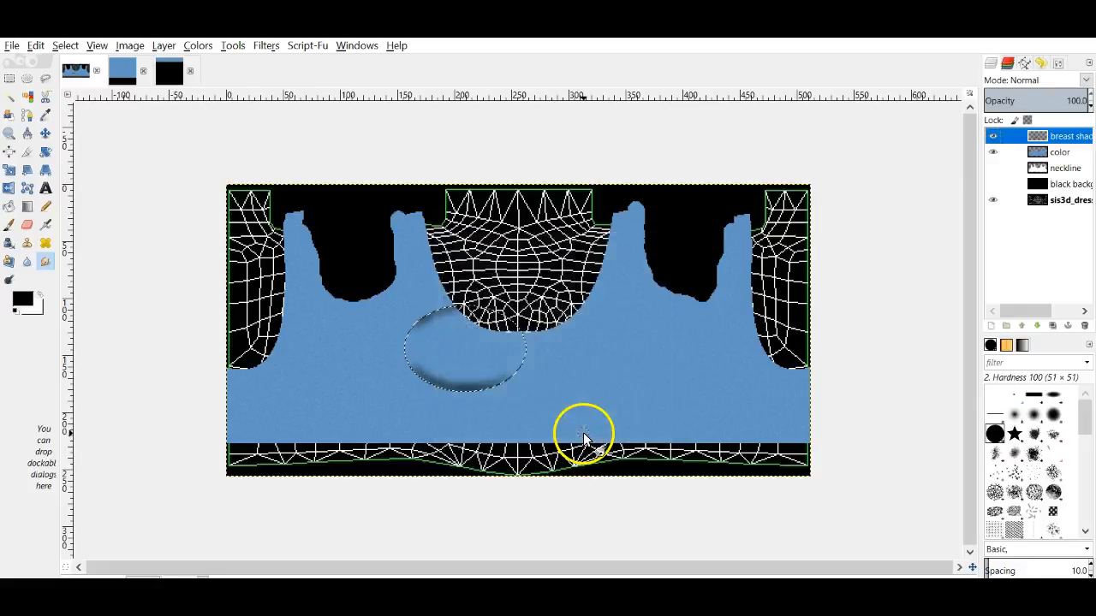
left_click(64, 48)
left_click(77, 80)
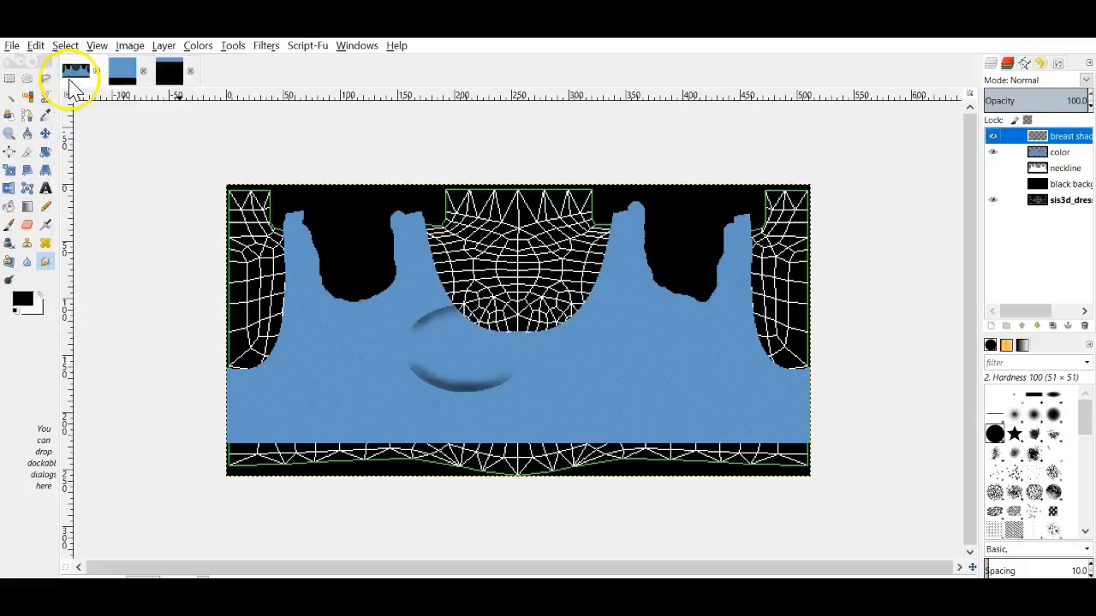
Step: Repeat the Gaussian blur on the shadow five more times
left_click(266, 46)
left_click(274, 64)
left_click(266, 47)
left_click(271, 66)
left_click(265, 46)
left_click(272, 64)
left_click(267, 46)
left_click(273, 66)
left_click(266, 46)
left_click(272, 67)
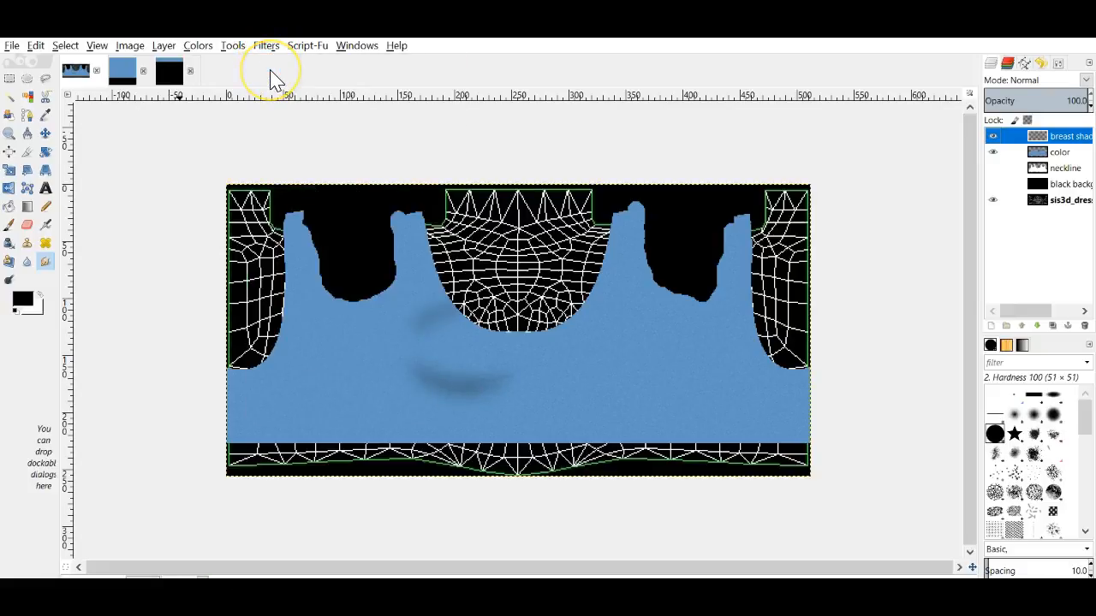
Step: Duplicate the breast shadow layer, flip the copy horizontally, and merge it down
right_click(1042, 142)
left_click(937, 223)
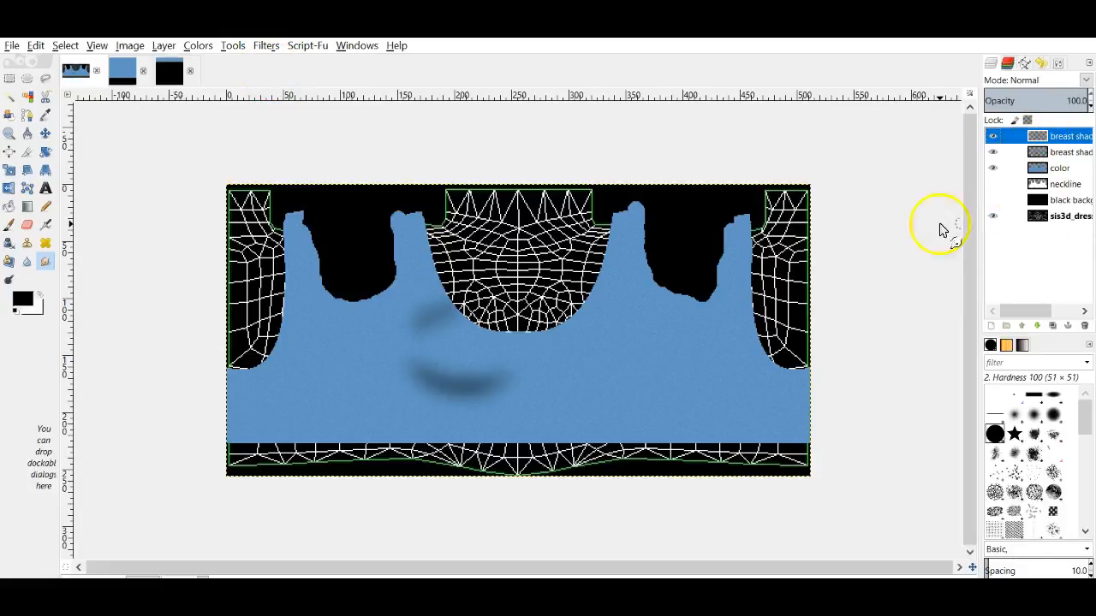
left_click(525, 362)
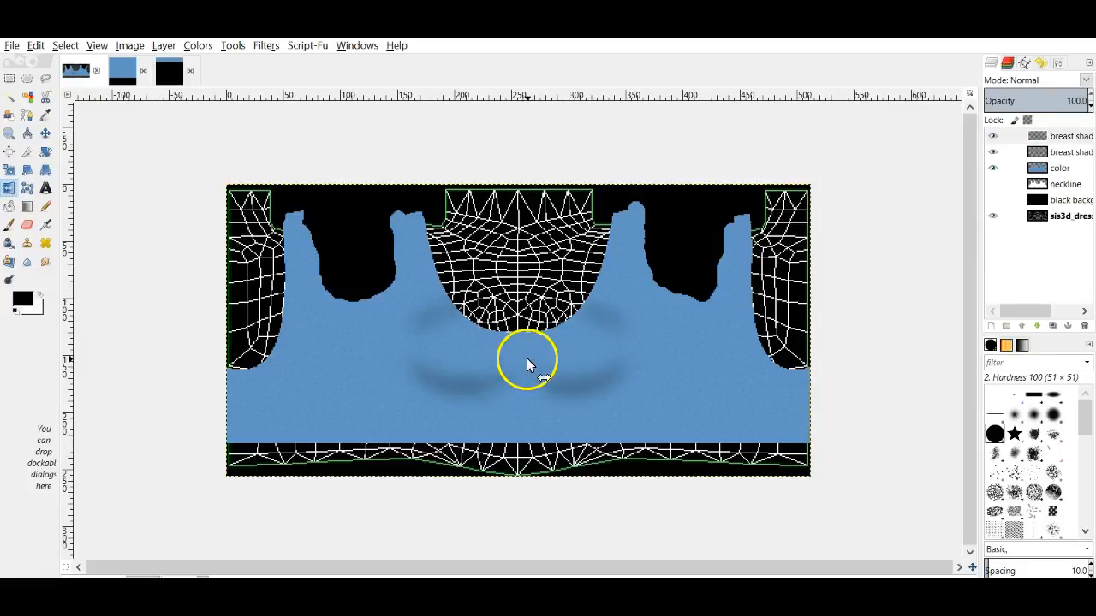
right_click(1027, 137)
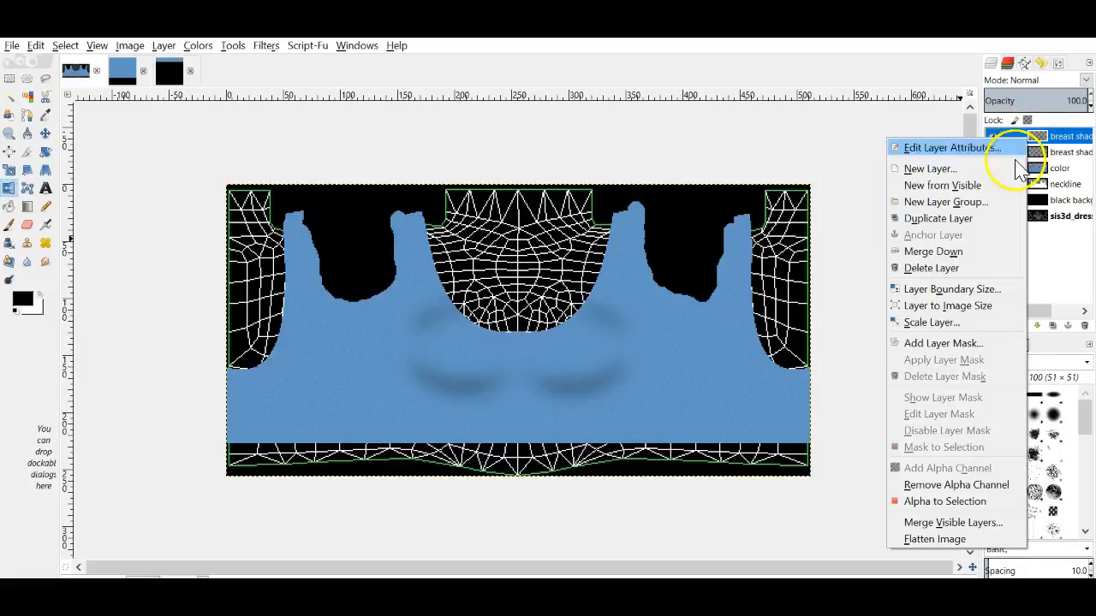
left_click(963, 251)
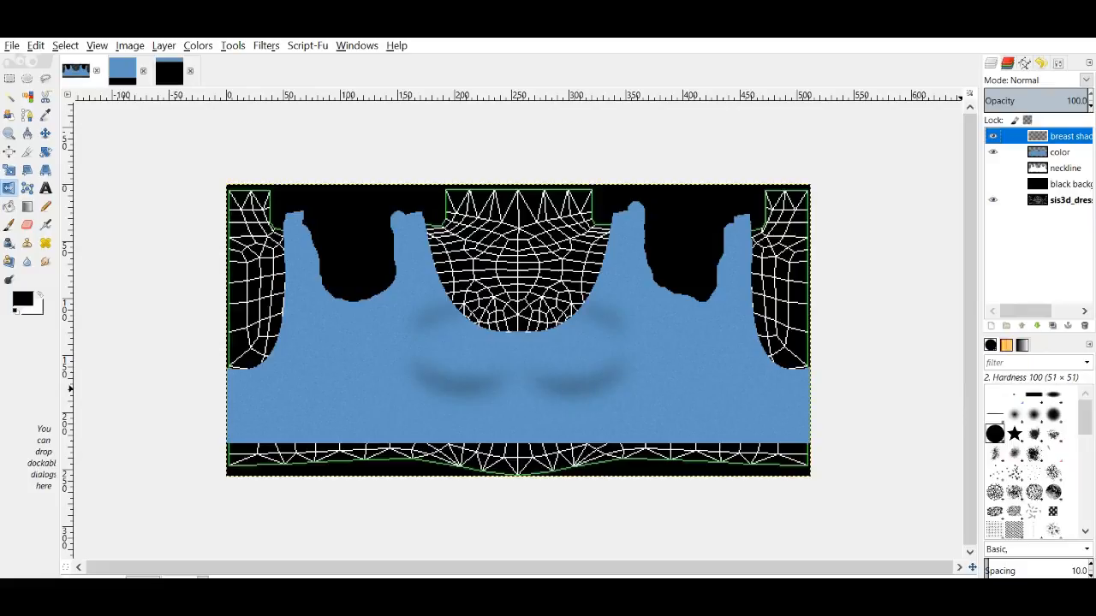
key("super+a")
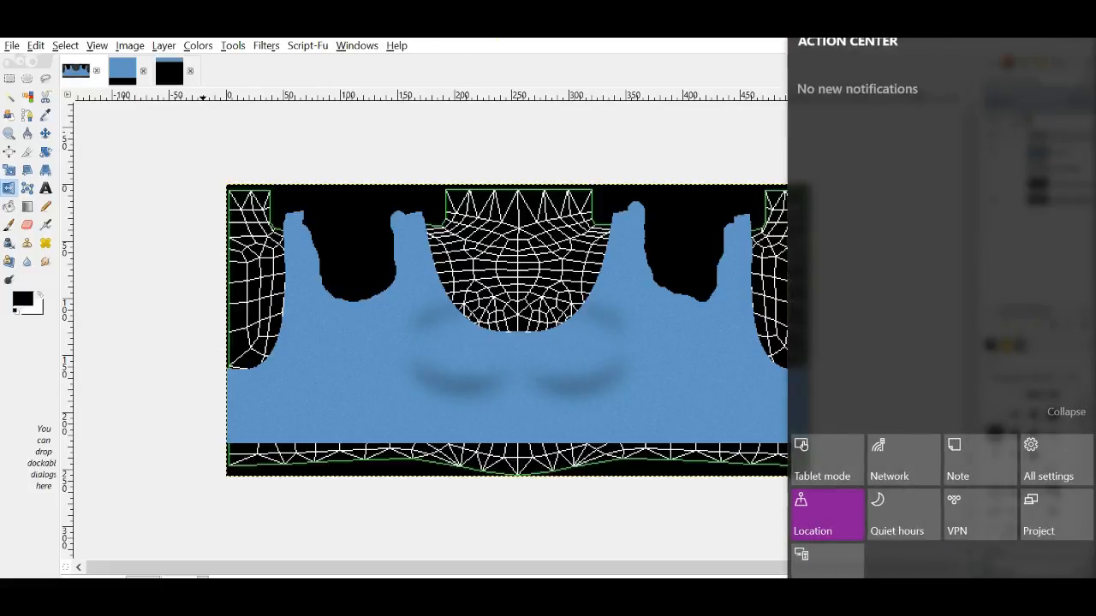
left_click(600, 17)
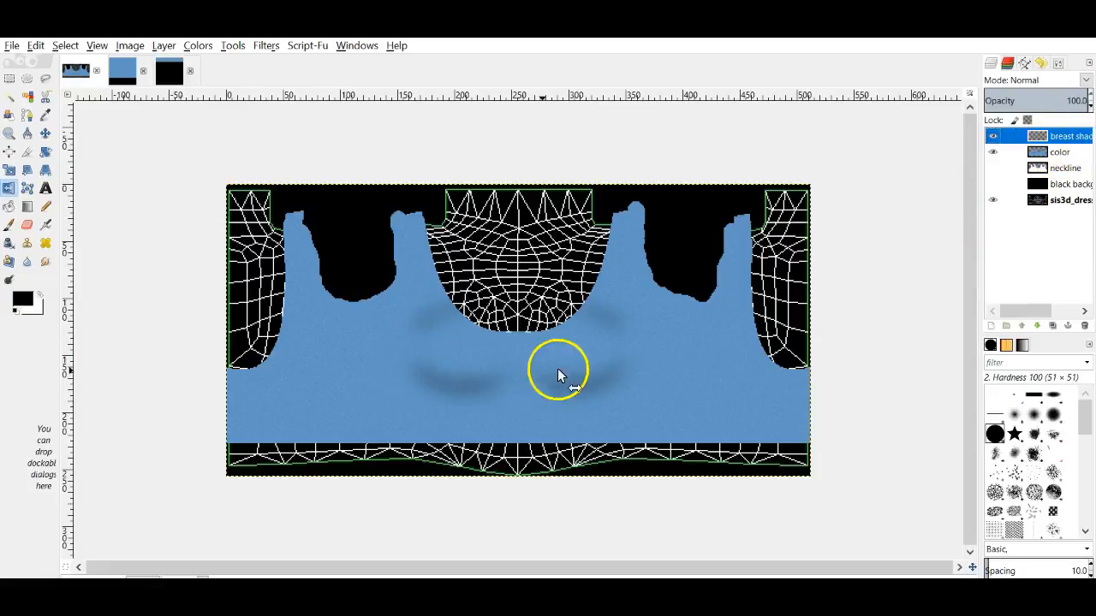
Step: Switch the shadow layer to Overlay mode and darken the shadow under the chest
left_click(1086, 80)
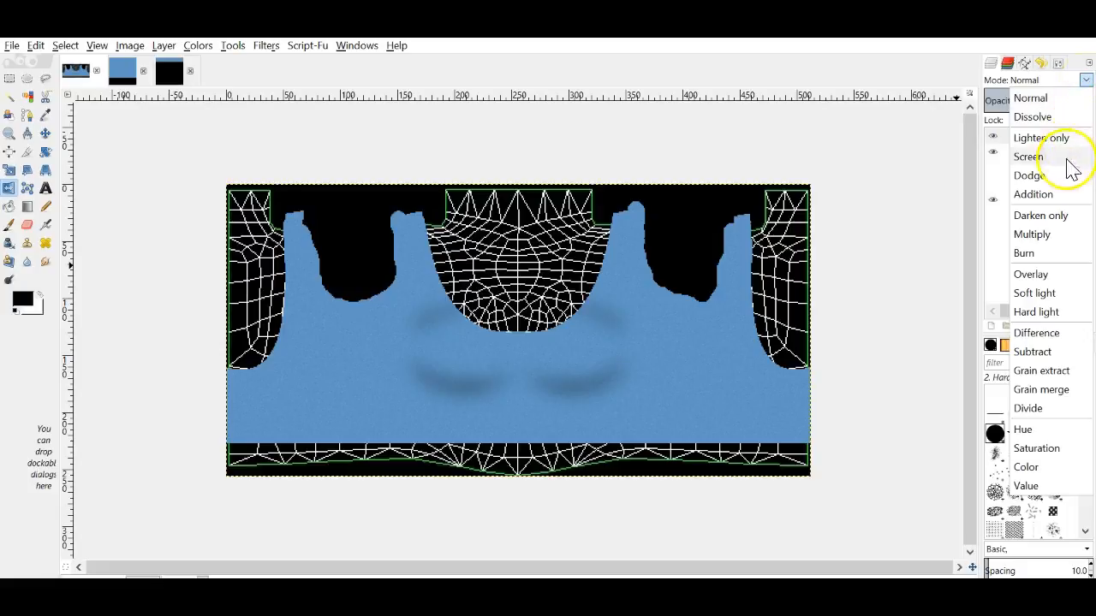
left_click(1031, 274)
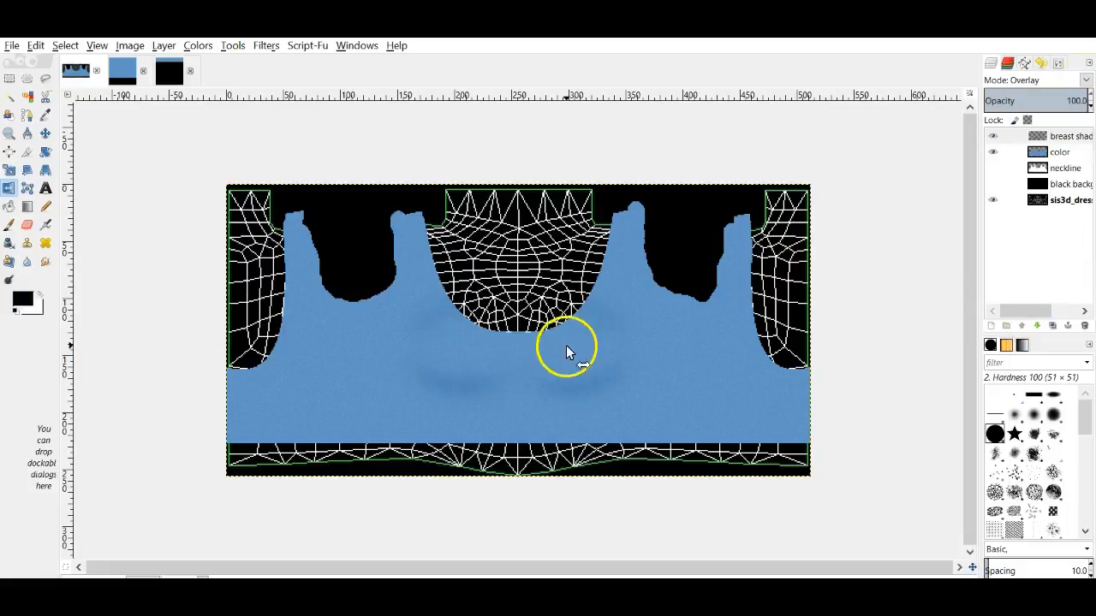
left_click(571, 371)
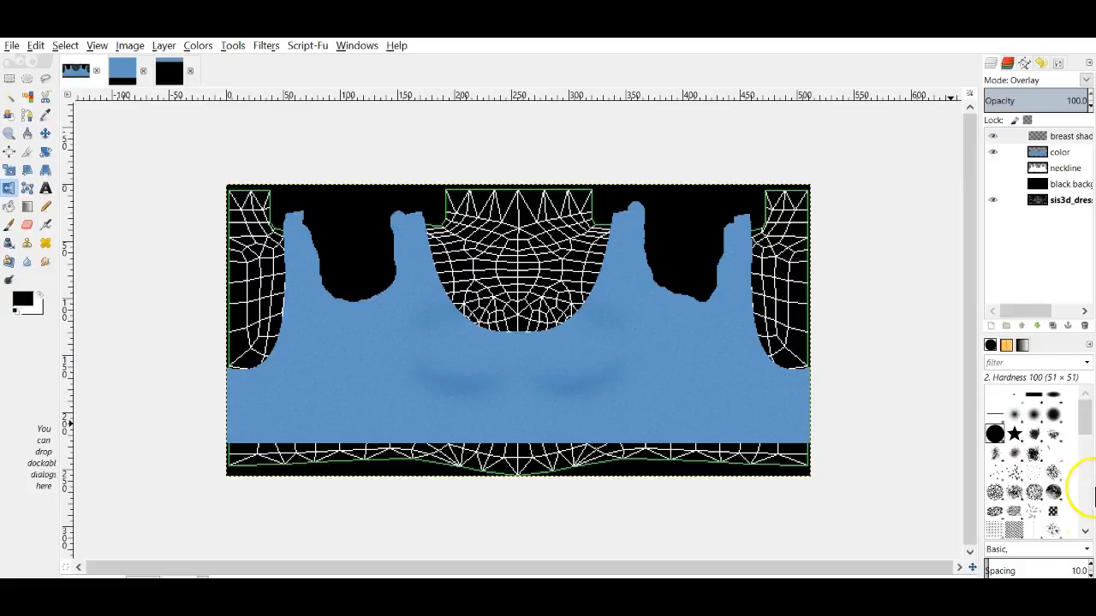
Step: Duplicate the shadow layer at 62% opacity and show the black background layer
right_click(1045, 141)
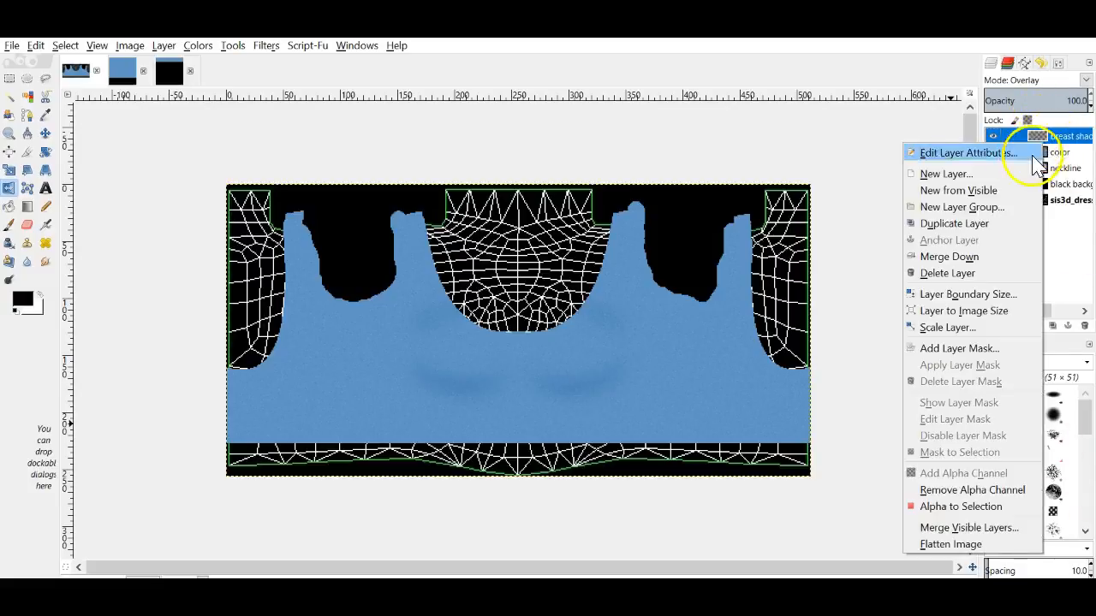
left_click(979, 231)
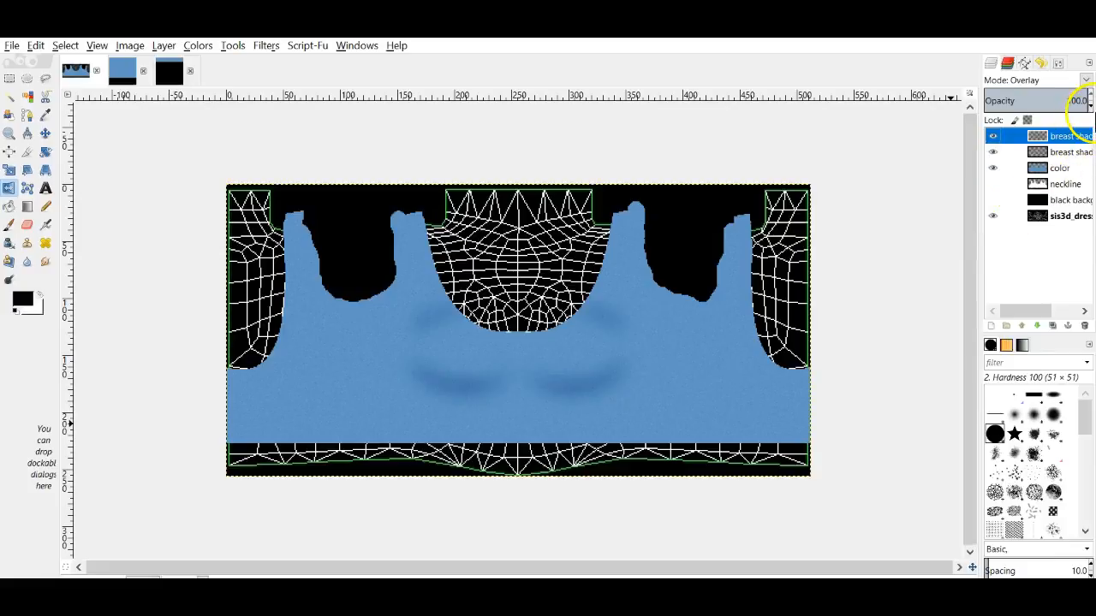
left_click(1091, 105)
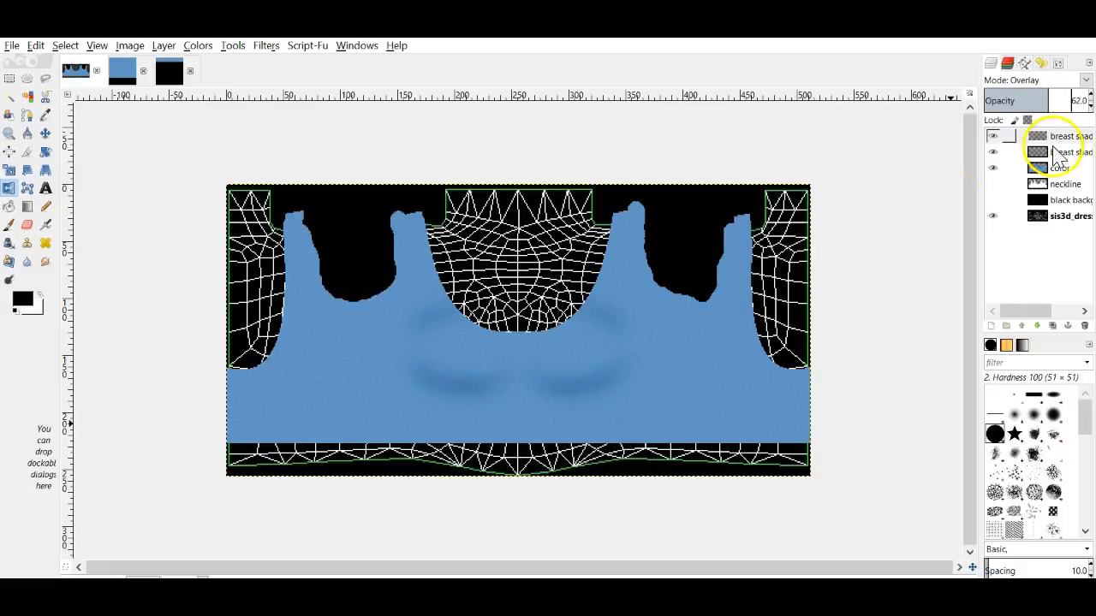
left_click(993, 200)
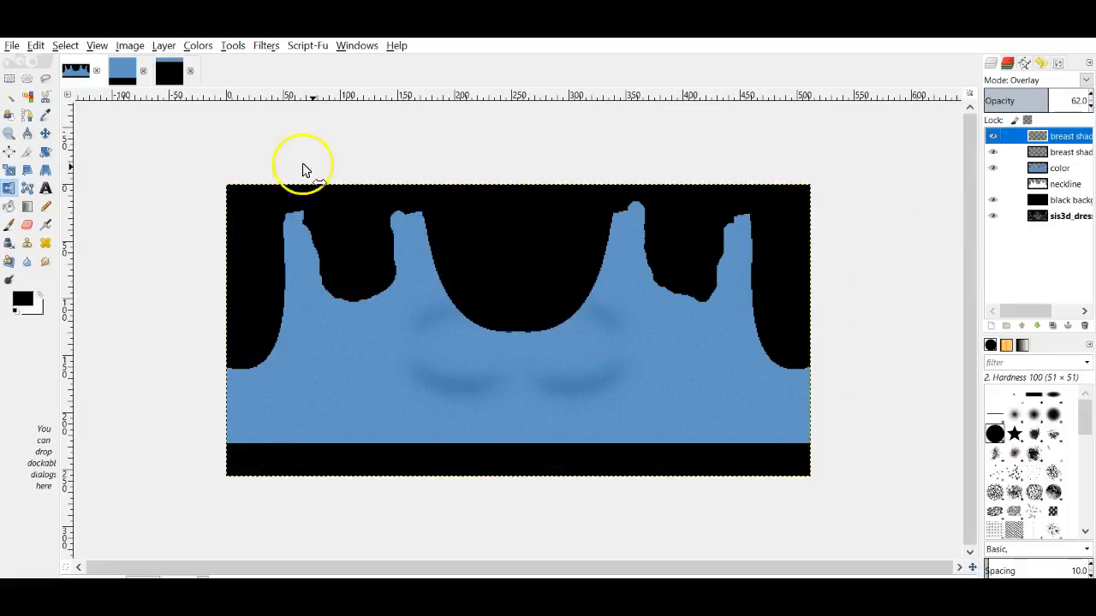
Step: Export the image as 'class top 2 texture.jpg' at JPEG quality 95
left_click(12, 46)
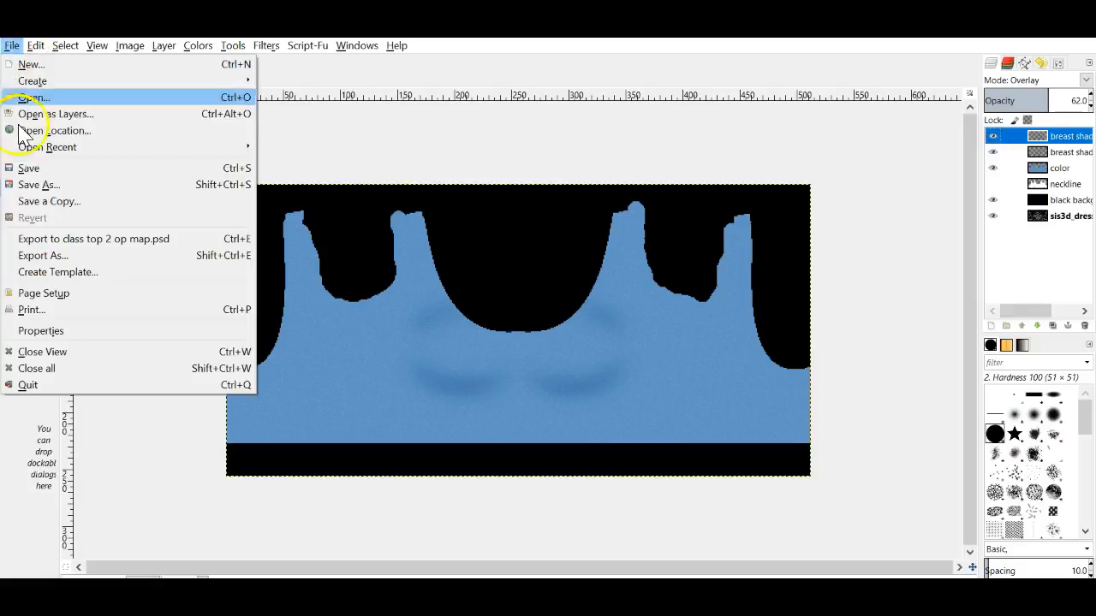
left_click(49, 252)
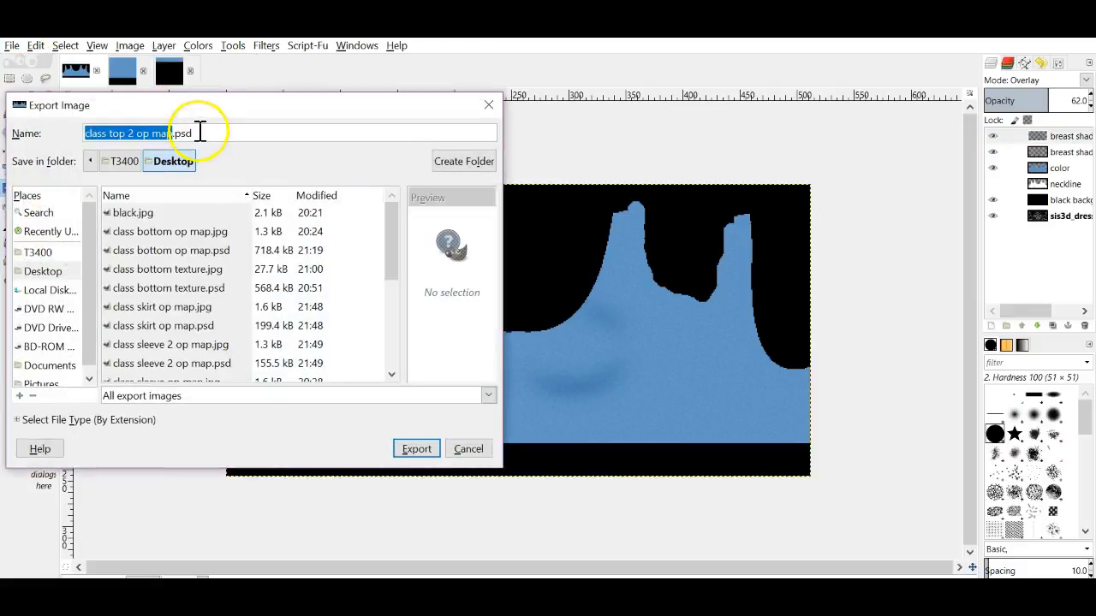
left_click(195, 133)
key("BackSpace")
key("BackSpace")
key("BackSpace")
key("BackSpace")
key("BackSpace")
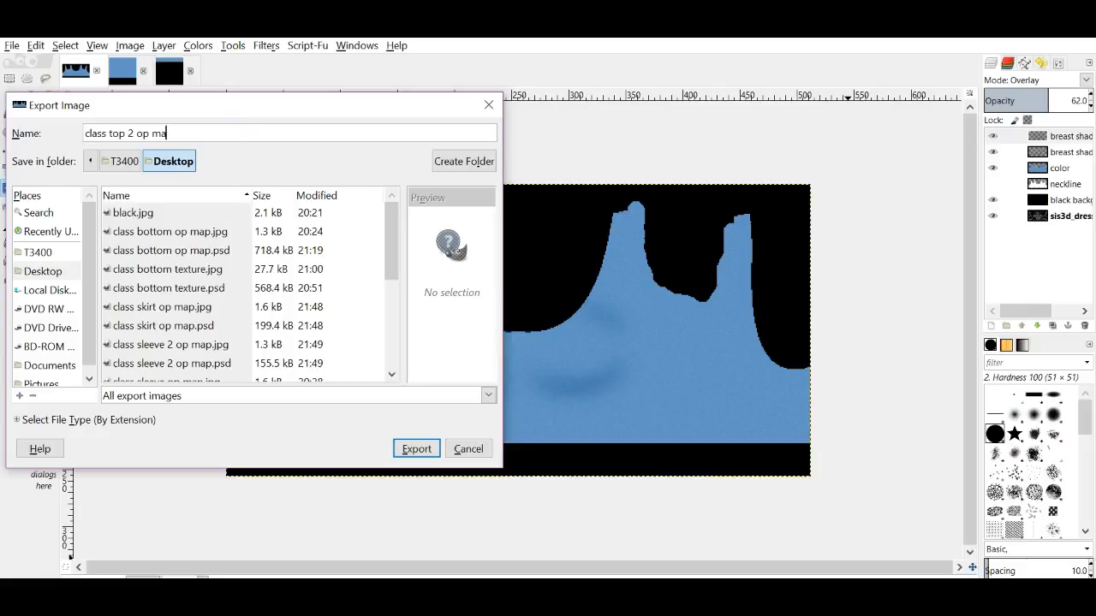
key("BackSpace")
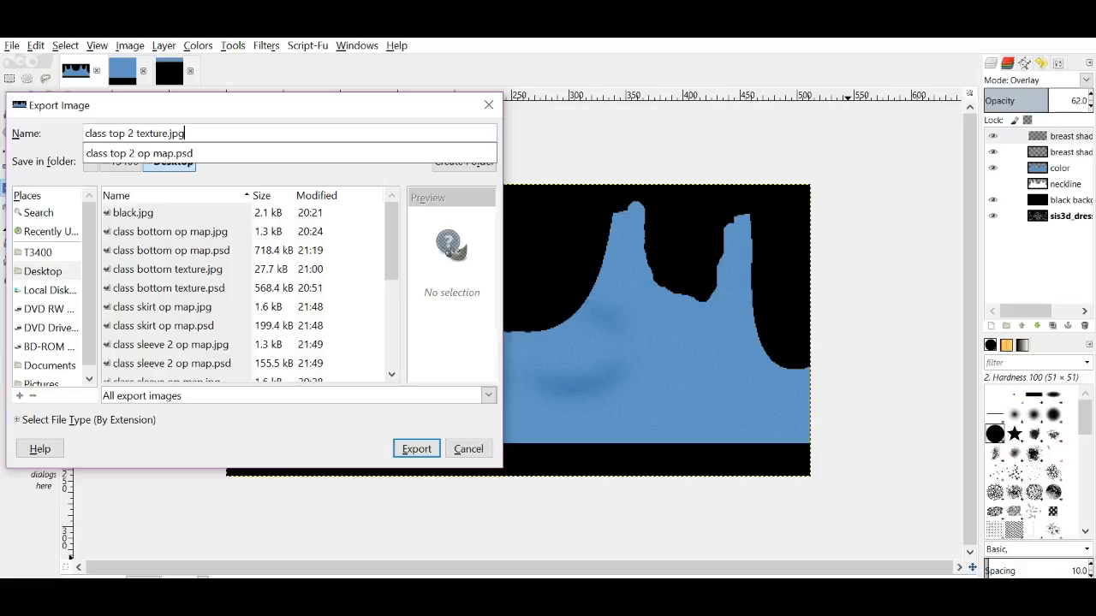
key("Return")
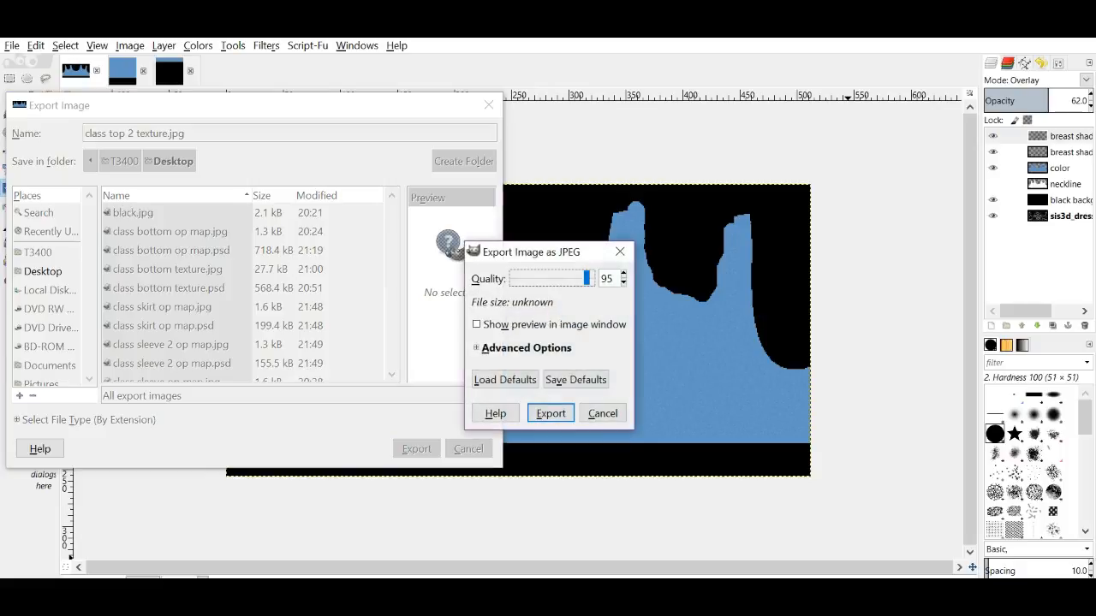
left_click(557, 419)
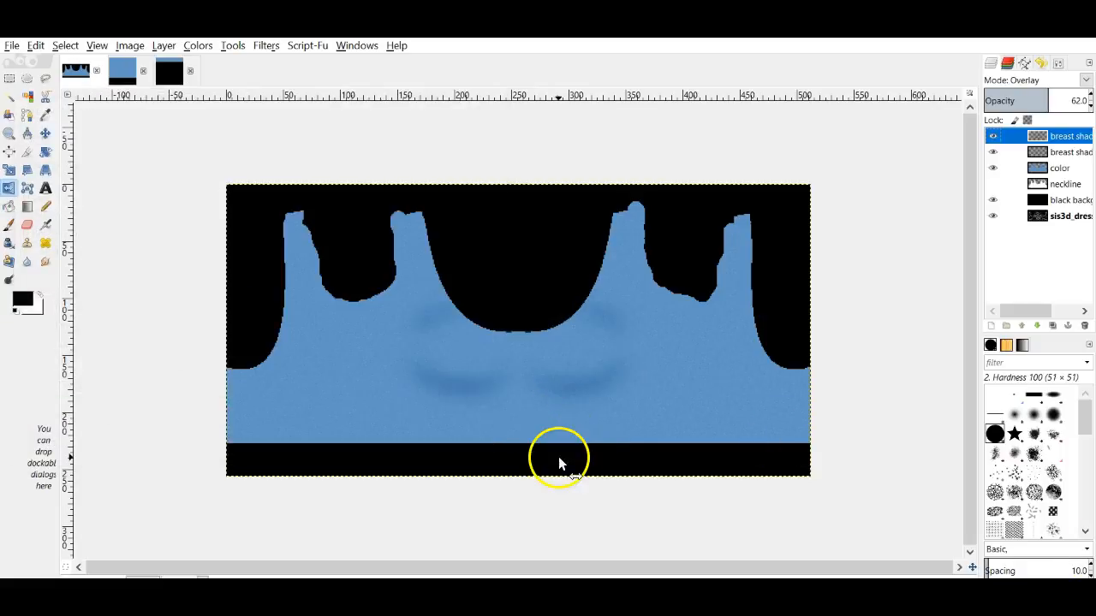
Step: Assign 'class top 2 texture' to material 21 in IMVU and orbit the avatar to check
left_click(282, 592)
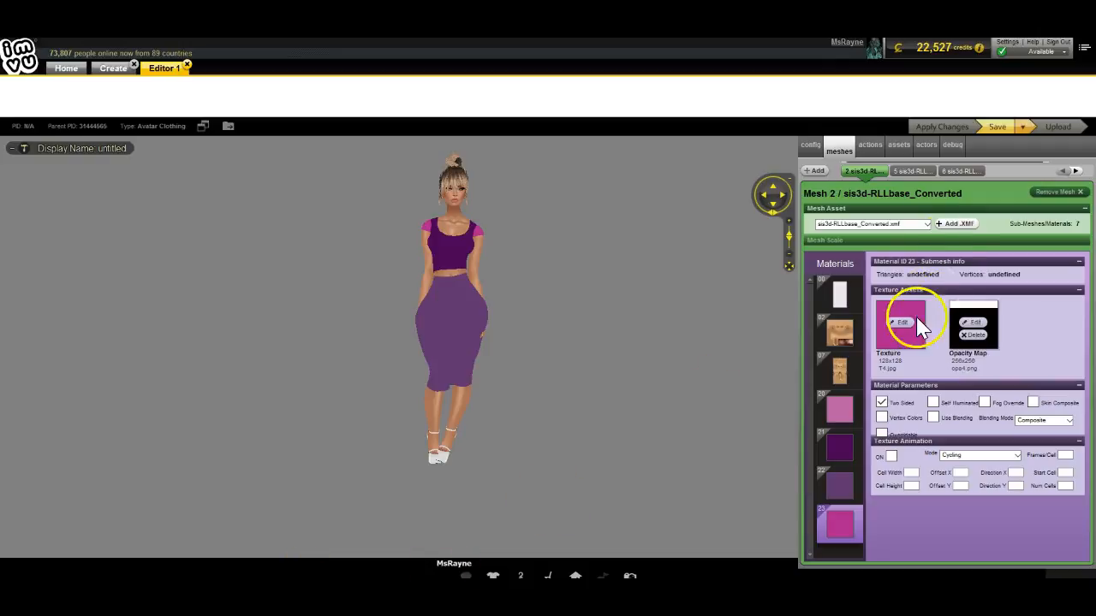
left_click(839, 447)
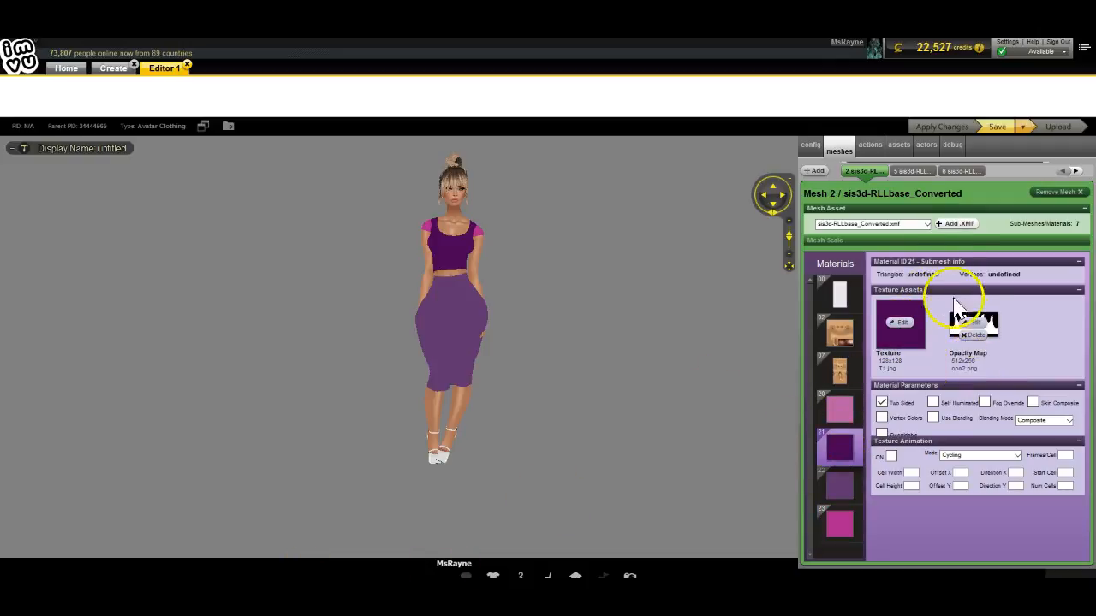
left_click(904, 332)
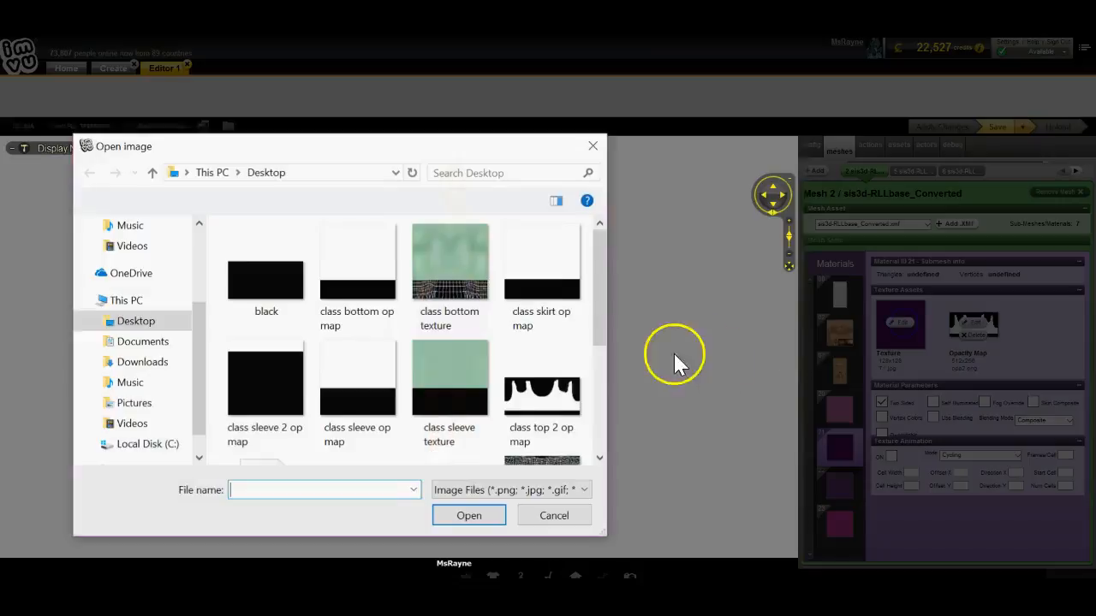
scroll(437, 355, "down", 5)
double_click(265, 299)
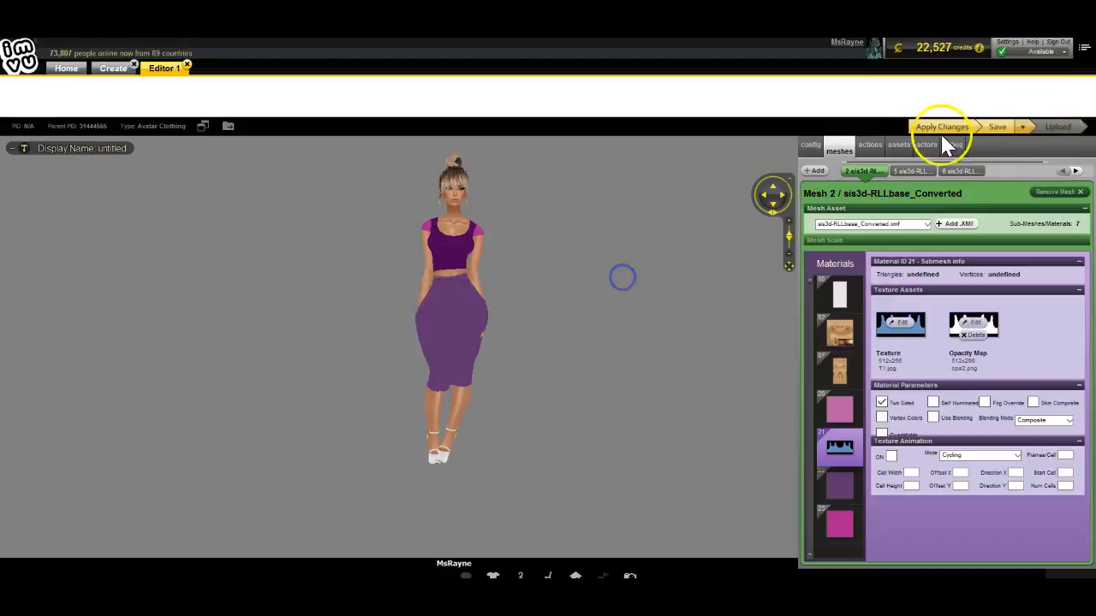
left_click(925, 127)
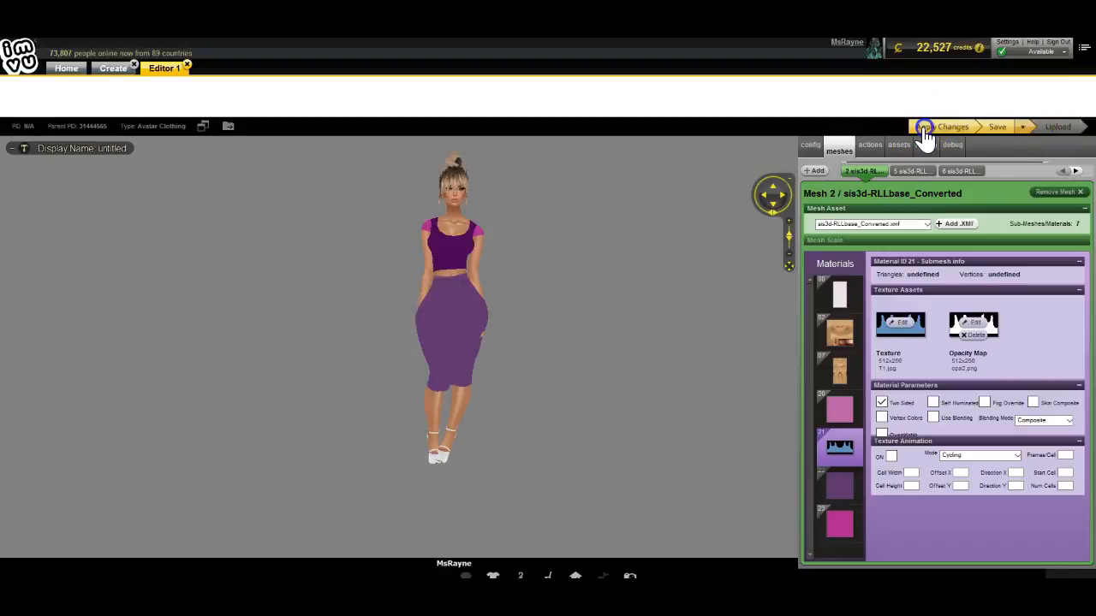
scroll(587, 368, "up", 5)
left_click_drag(587, 313, 574, 396)
scroll(689, 369, "down", 5)
left_click_drag(657, 381, 499, 419)
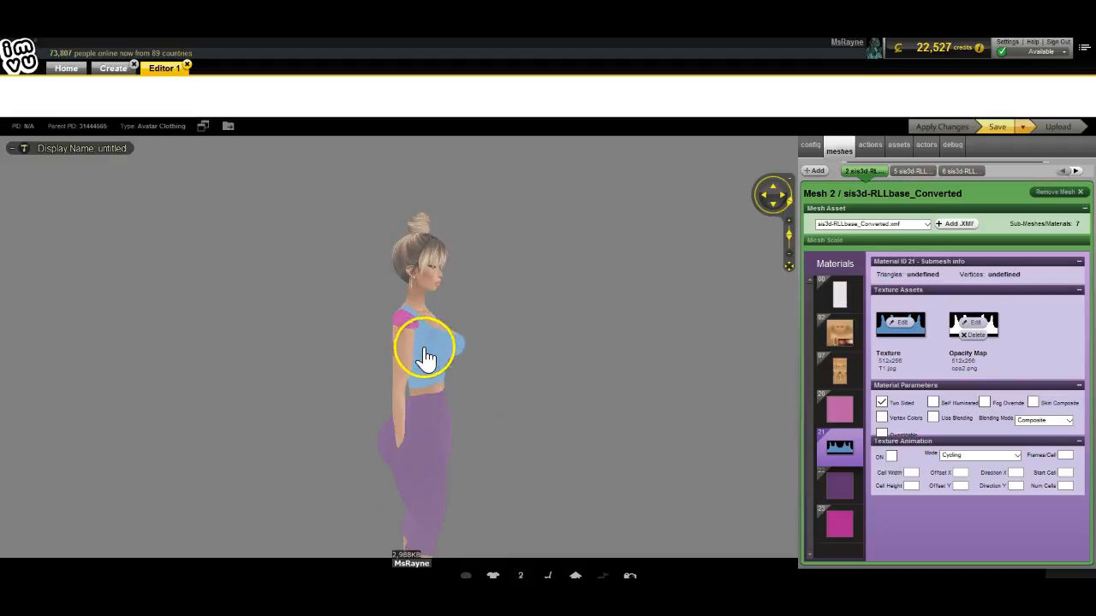
left_click_drag(582, 366, 515, 369)
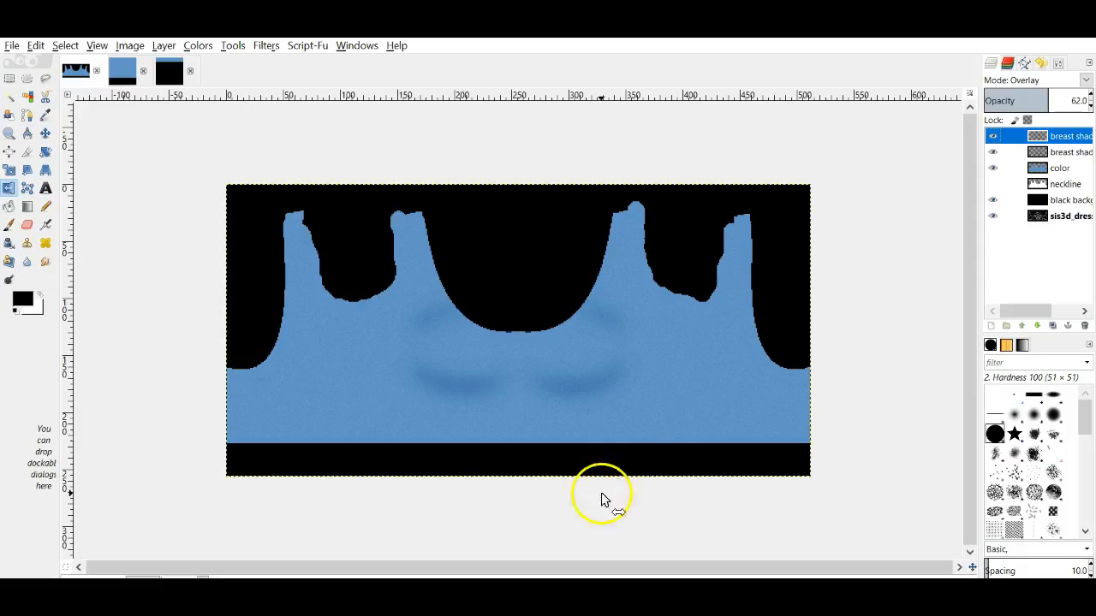
Step: Add a new layer named 'breast shine'
left_click(991, 325)
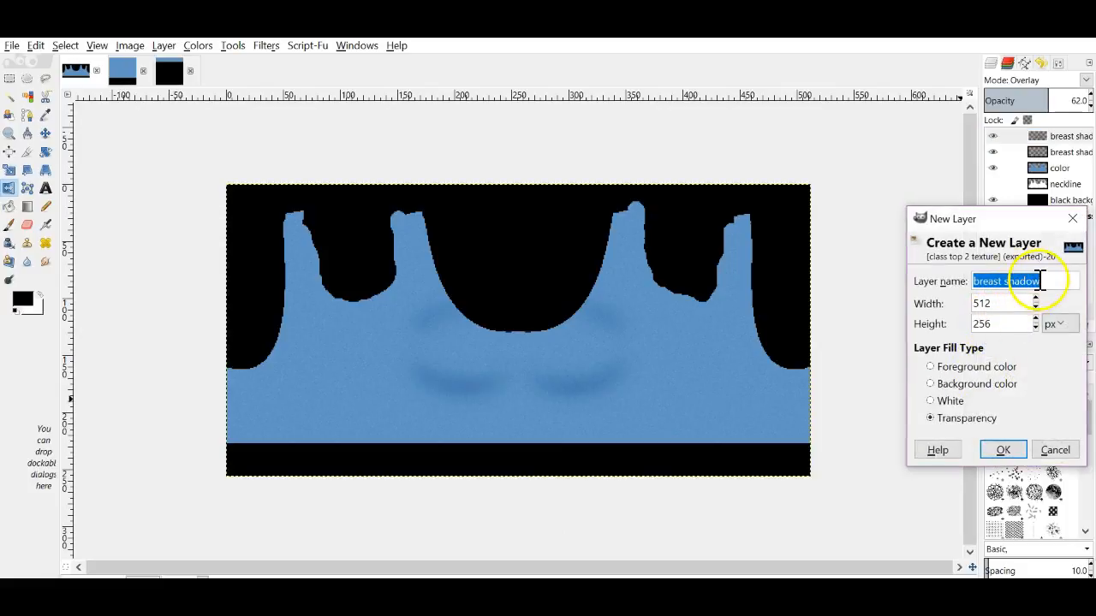
left_click(1054, 279)
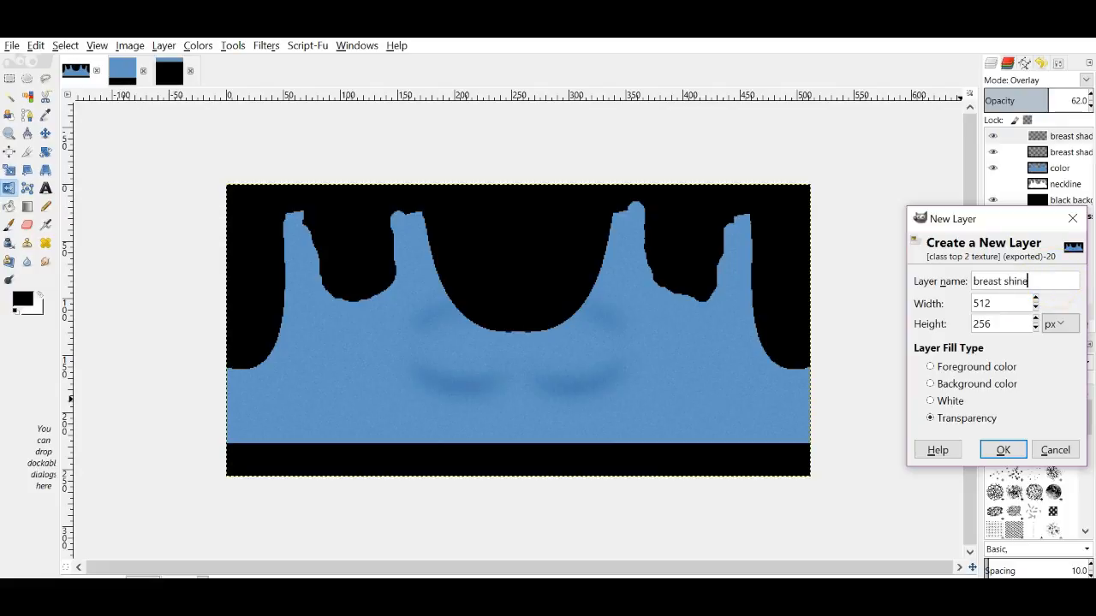
key("Return")
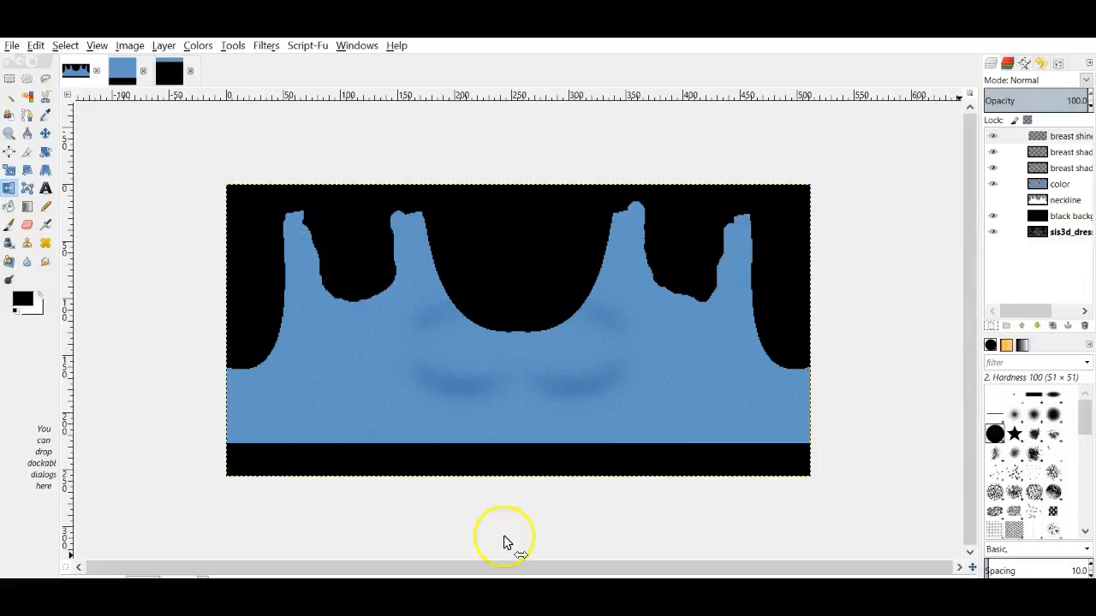
Step: Paint a small white highlight on the left chest and smudge it
left_click(39, 294)
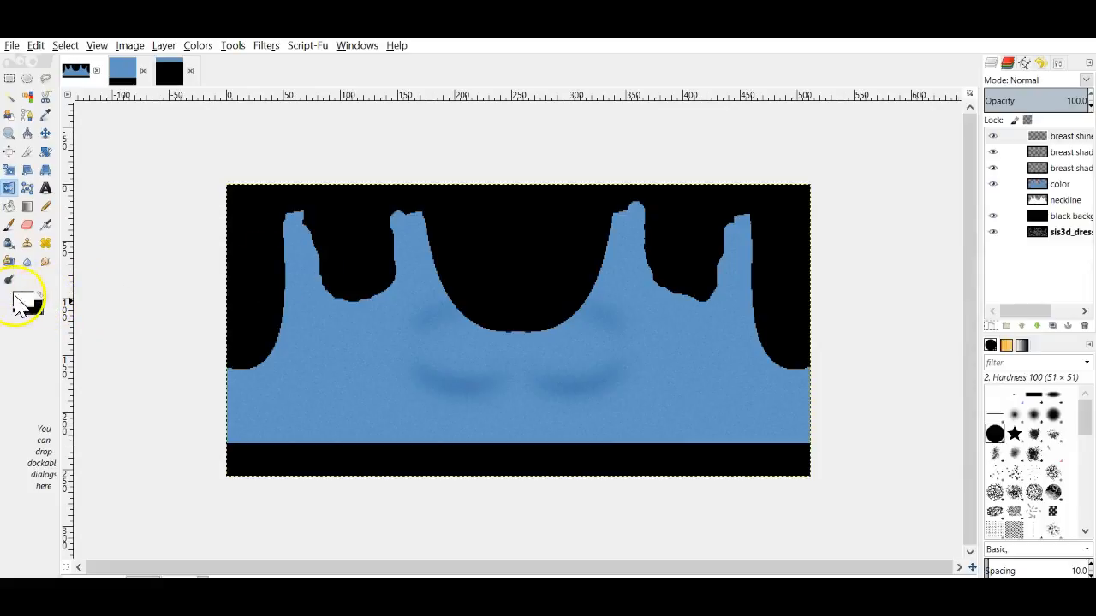
left_click(10, 225)
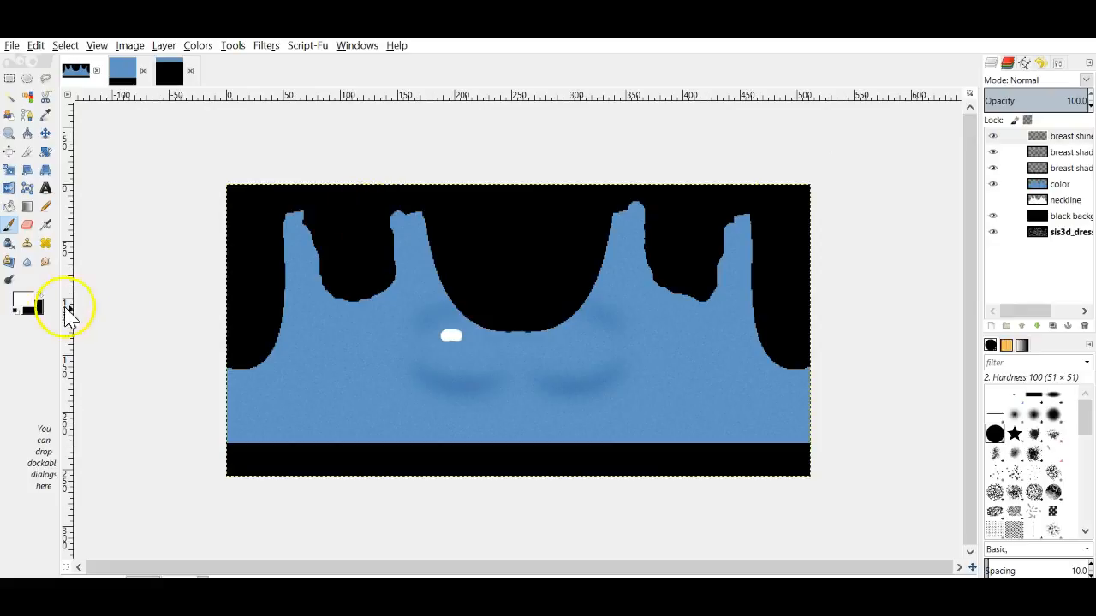
left_click(45, 262)
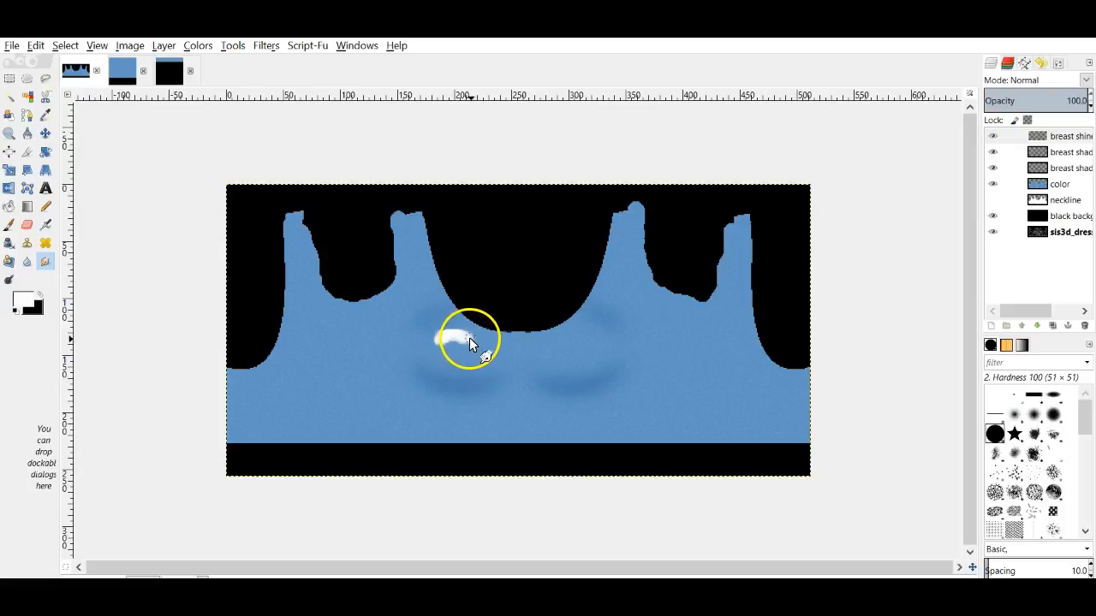
mouse_move(446, 337)
left_mouse_down()
mouse_move(439, 346)
mouse_move(442, 336)
left_mouse_up()
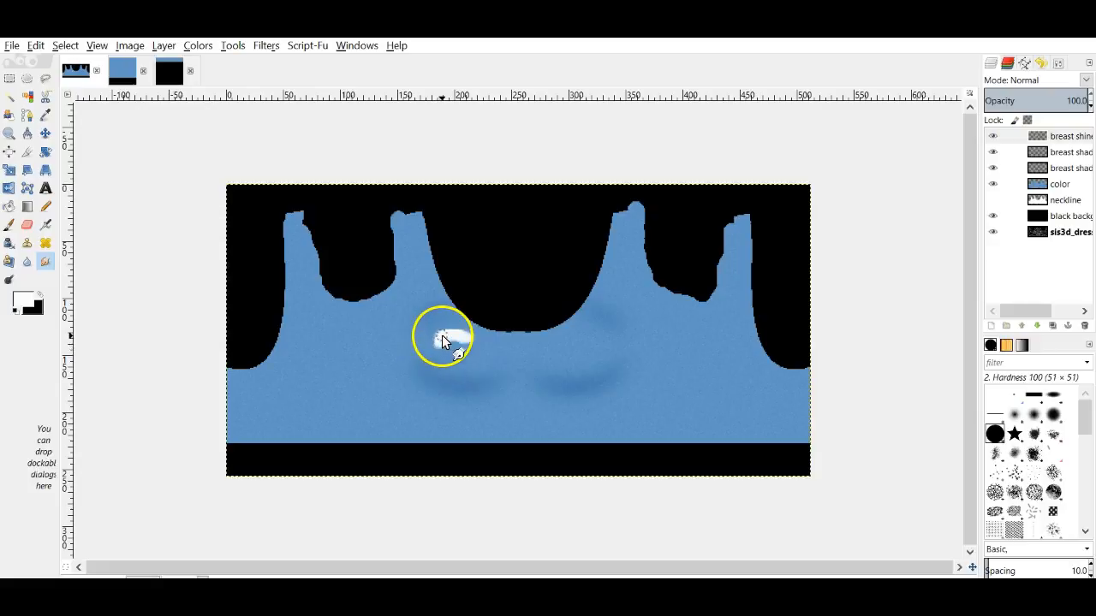
left_click(267, 45)
left_click(247, 66)
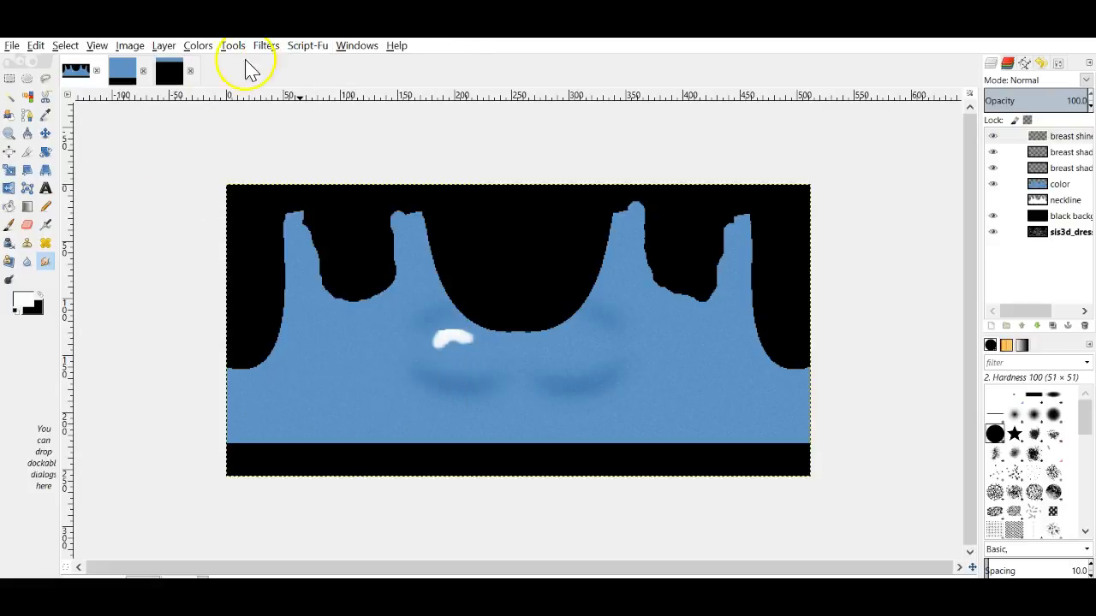
left_click(1066, 139)
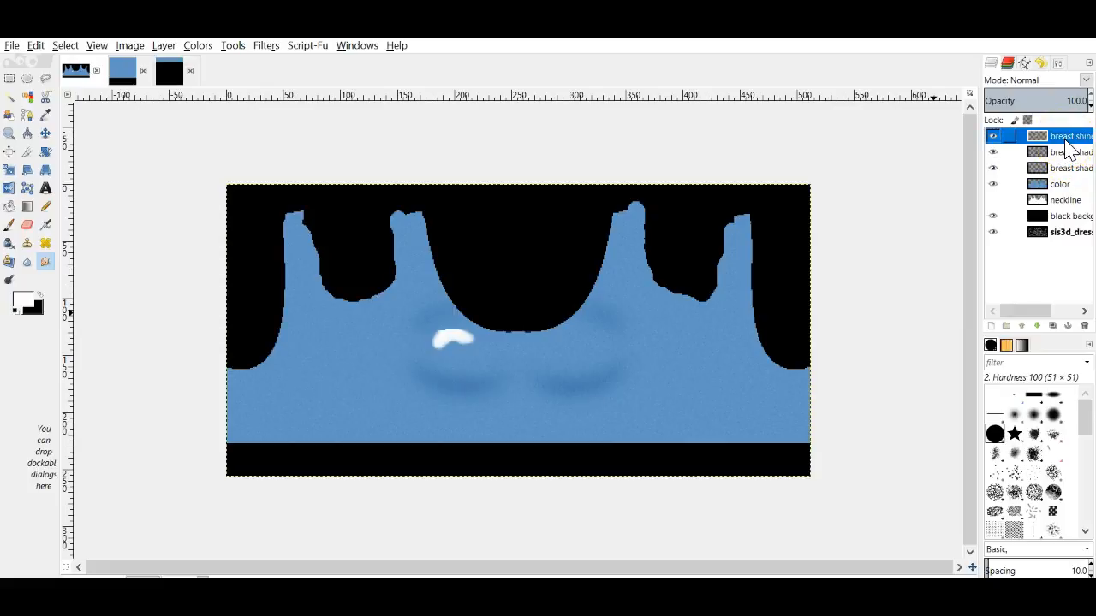
left_click(265, 45)
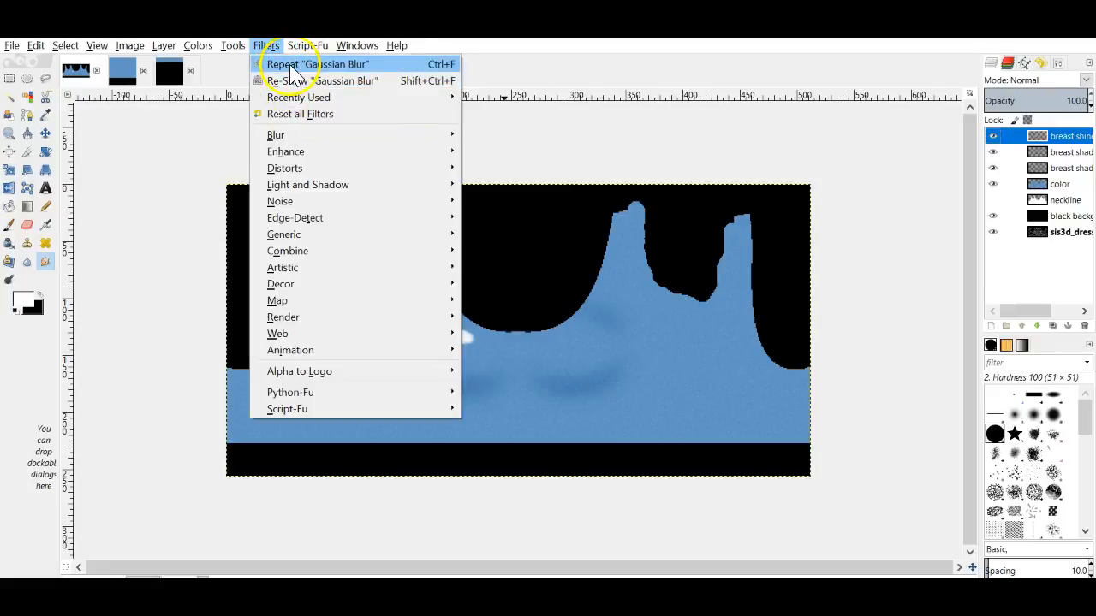
Step: Gaussian-blur the white highlight at 30 px, then repeat the blur once
left_click(287, 64)
left_click(271, 47)
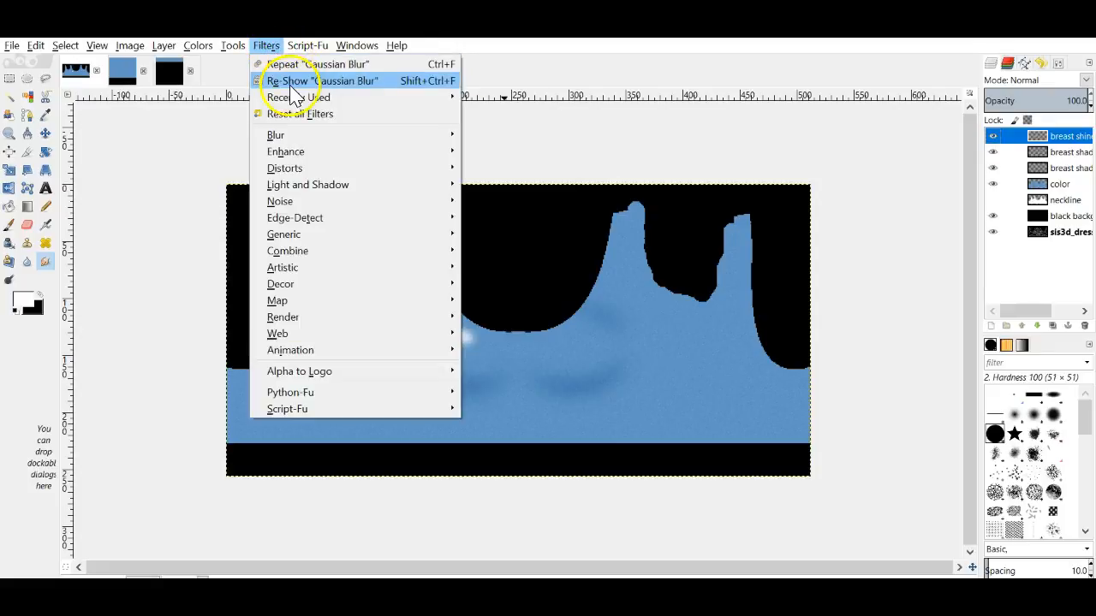
left_click(293, 81)
left_click(544, 408)
left_click(544, 408)
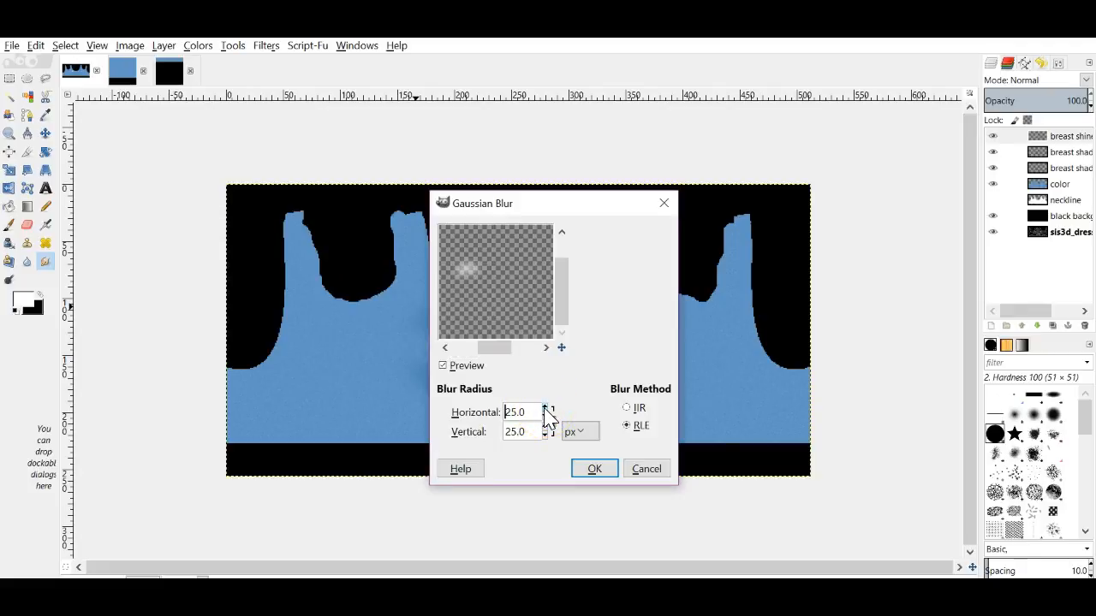
left_click(545, 408)
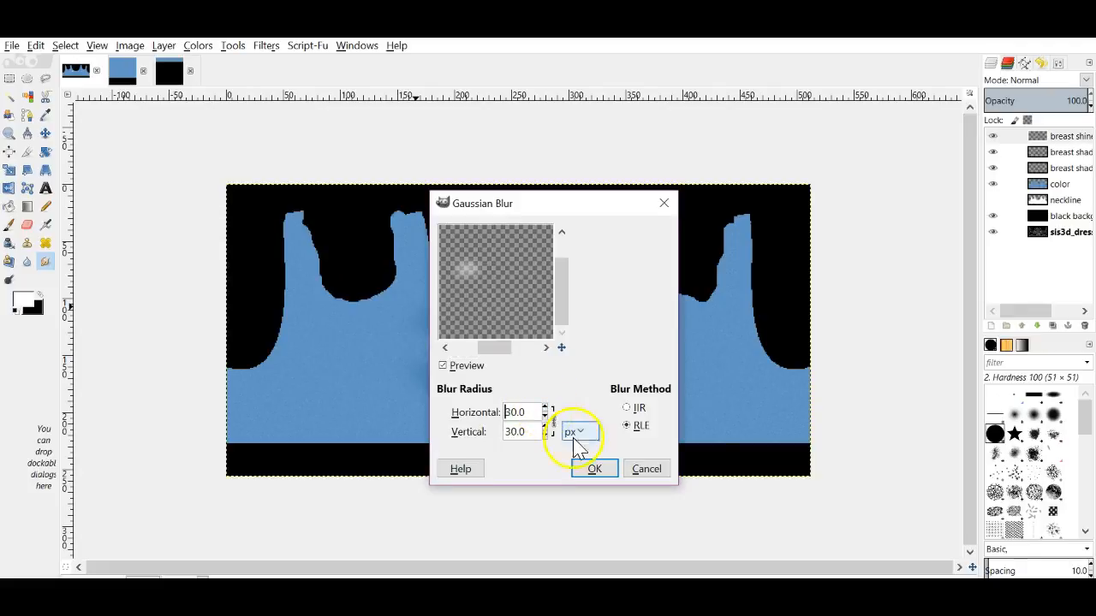
left_click(594, 468)
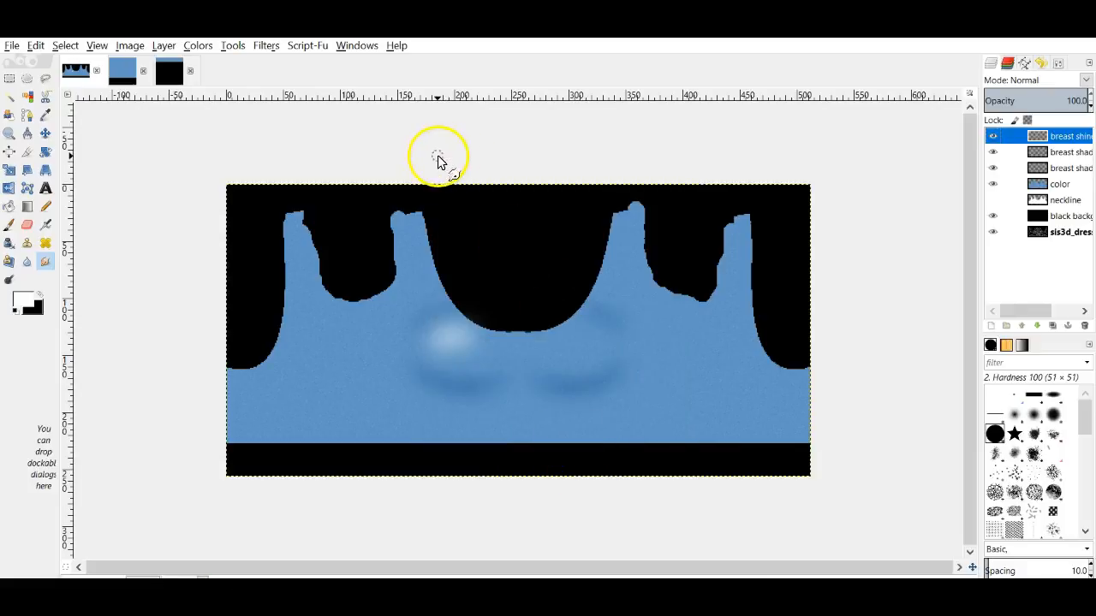
left_click(268, 47)
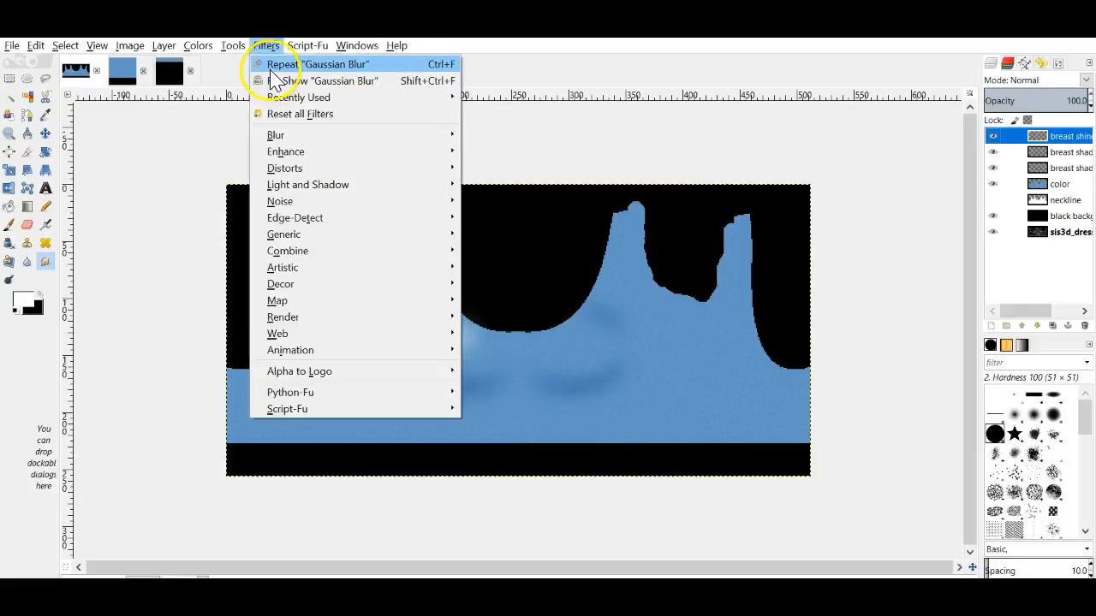
left_click(268, 64)
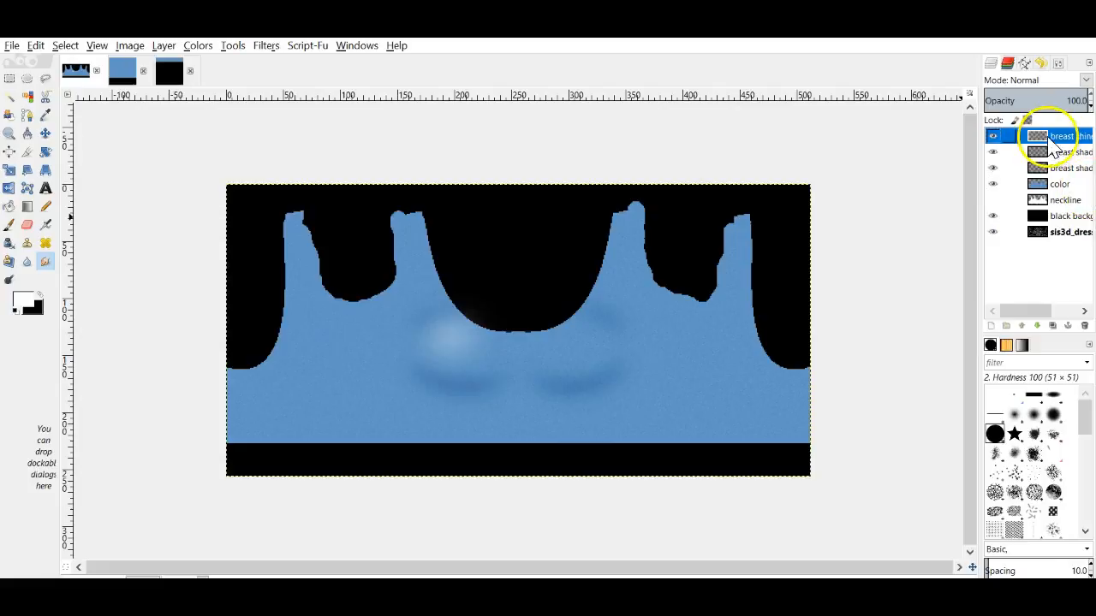
Step: Duplicate the shine layer, flip the copy horizontally, and nudge it onto the right chest
right_click(1023, 136)
left_click(991, 215)
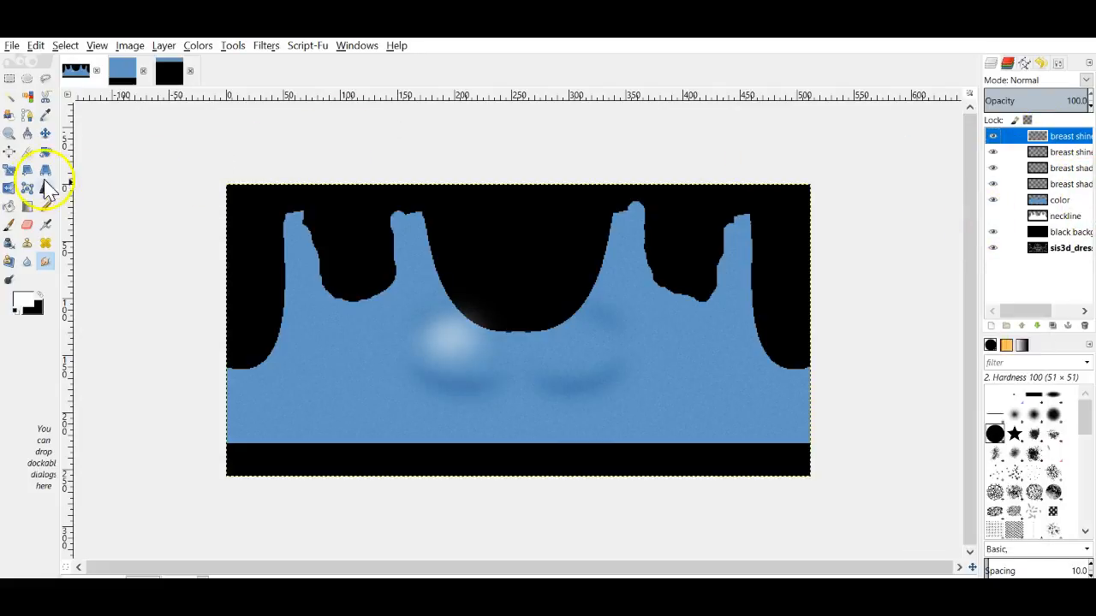
left_click(8, 187)
left_click(525, 360)
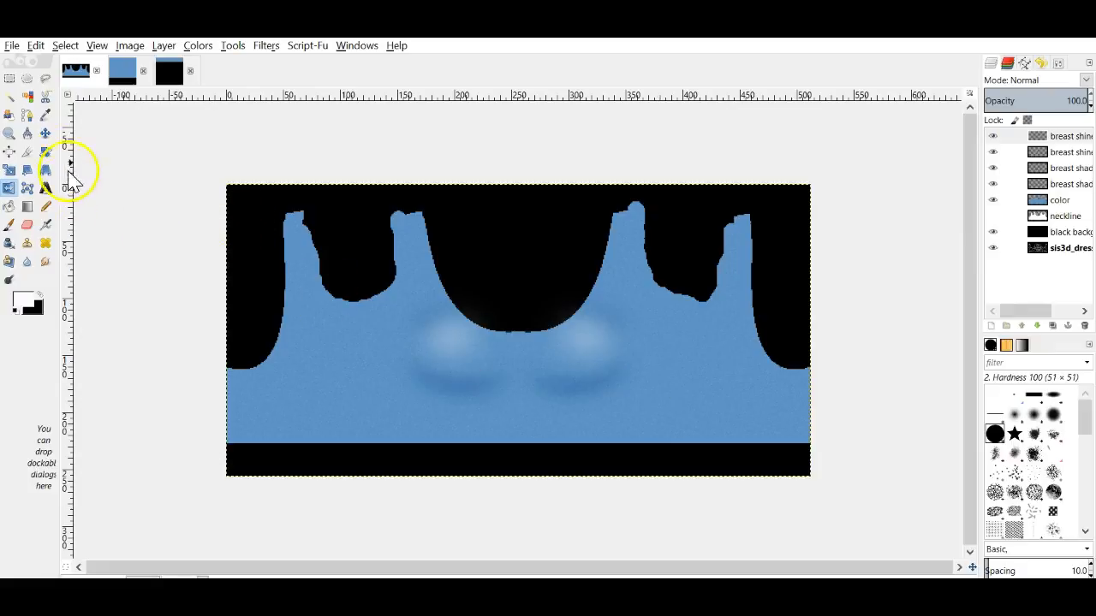
left_click(46, 134)
mouse_move(593, 345)
left_mouse_down()
mouse_move(587, 353)
mouse_move(592, 344)
left_mouse_up()
left_click(746, 349)
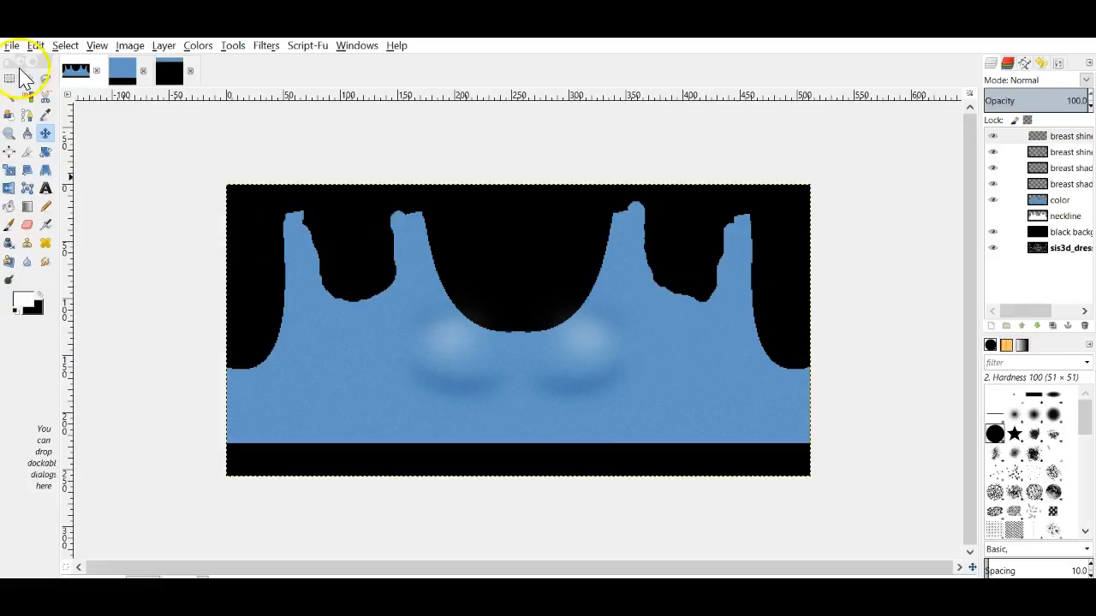
Step: Merge the two shine layers and lower the shine opacity to 42
right_click(1056, 136)
left_click(947, 248)
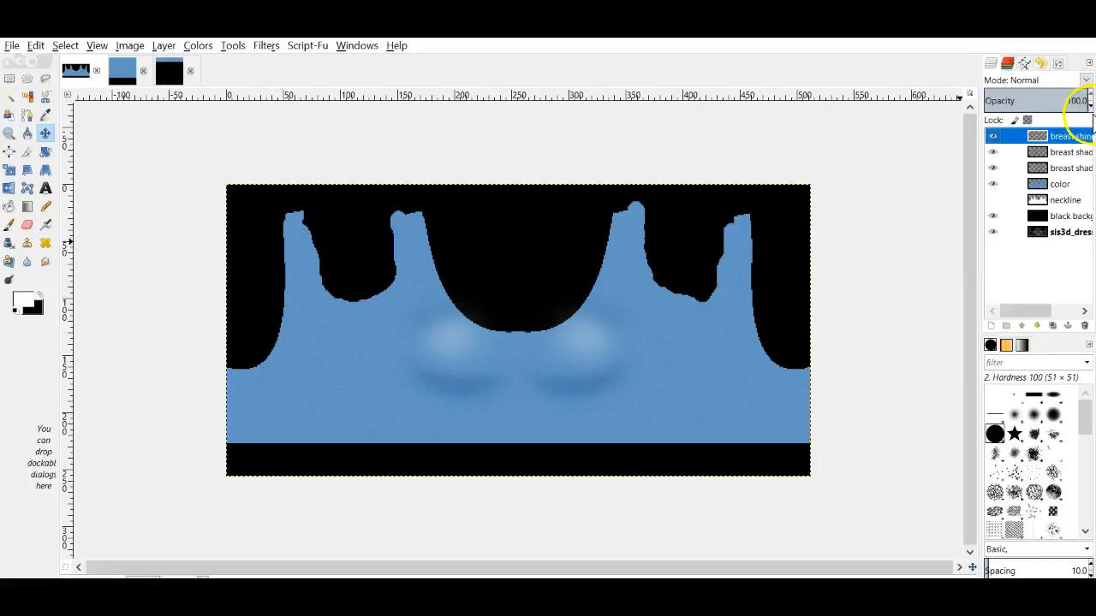
left_click(1091, 107)
left_click(1092, 107)
left_click(1092, 108)
left_click(1091, 108)
left_click(1091, 108)
left_click(1091, 108)
left_click(1091, 108)
left_click(1091, 108)
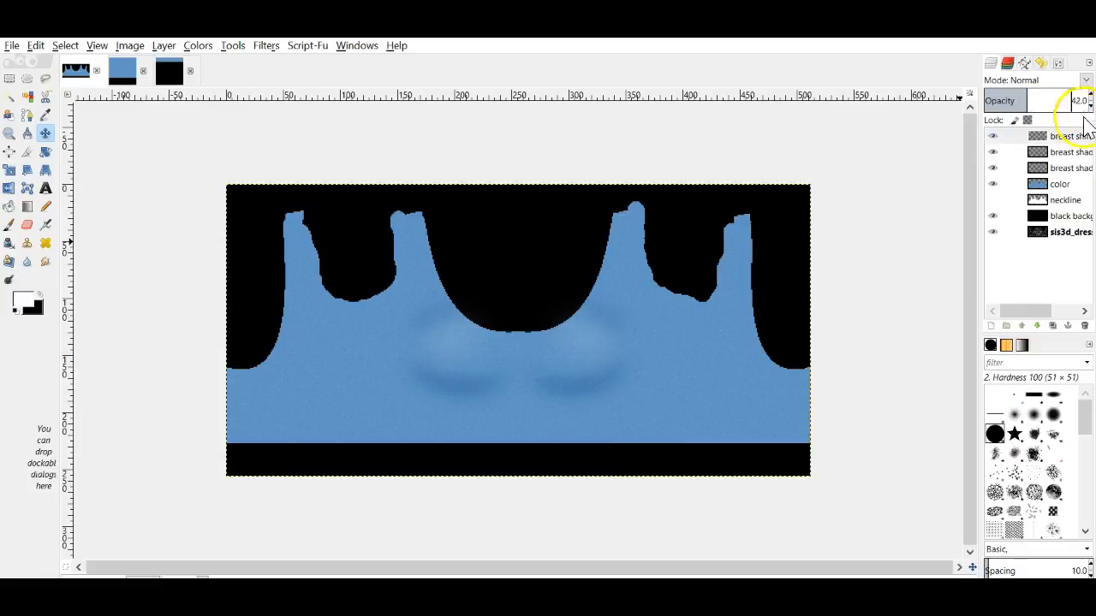
Step: Export the texture again to 'class top 2 texture.jpg'
left_click(27, 48)
mouse_move(12, 45)
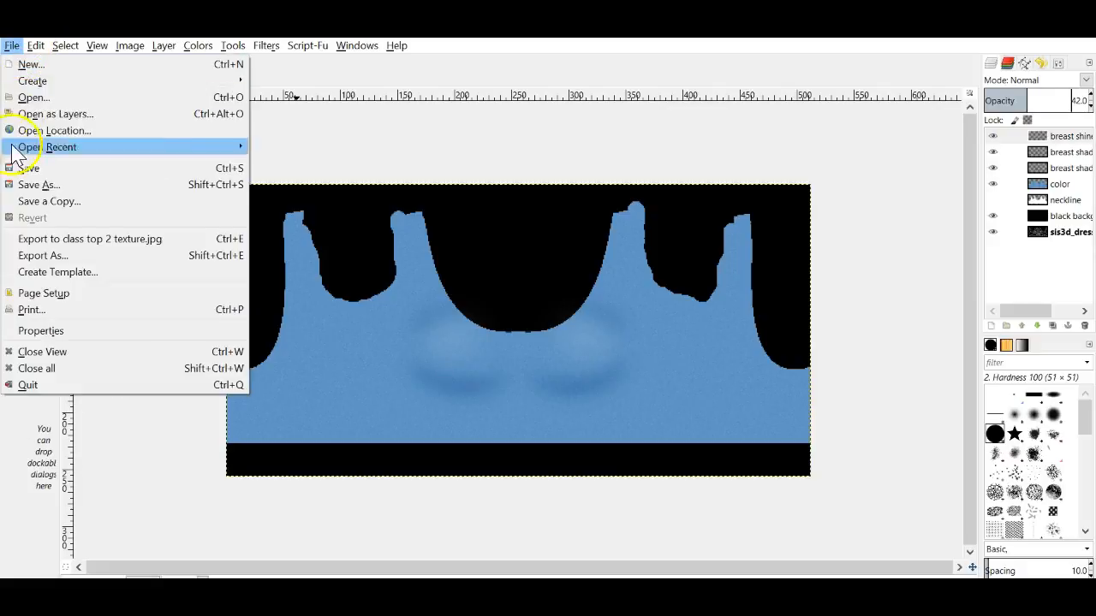
left_click(30, 239)
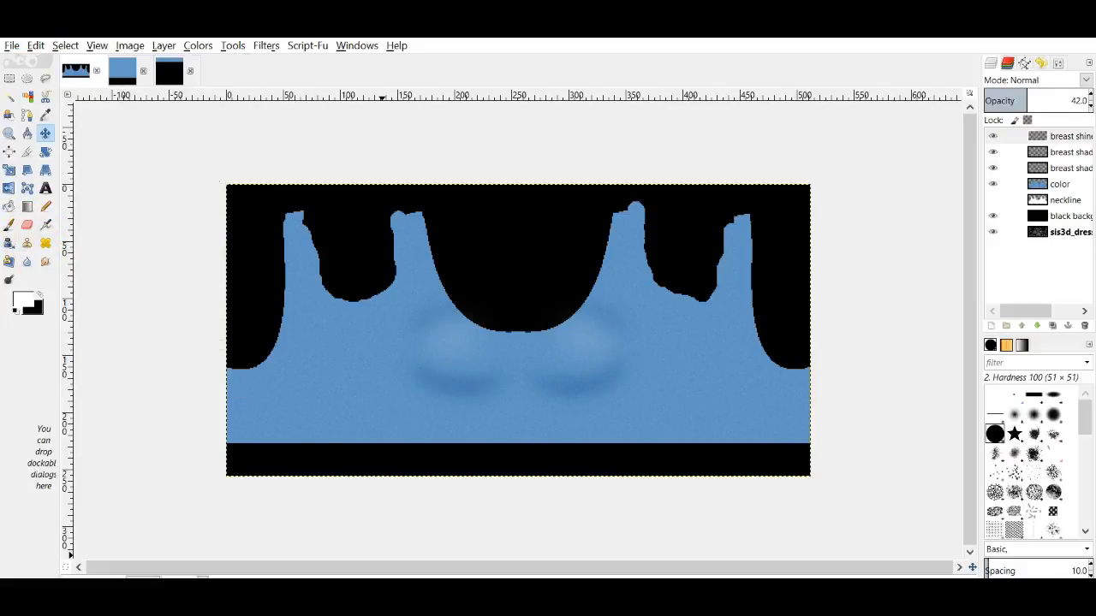
left_click(419, 592)
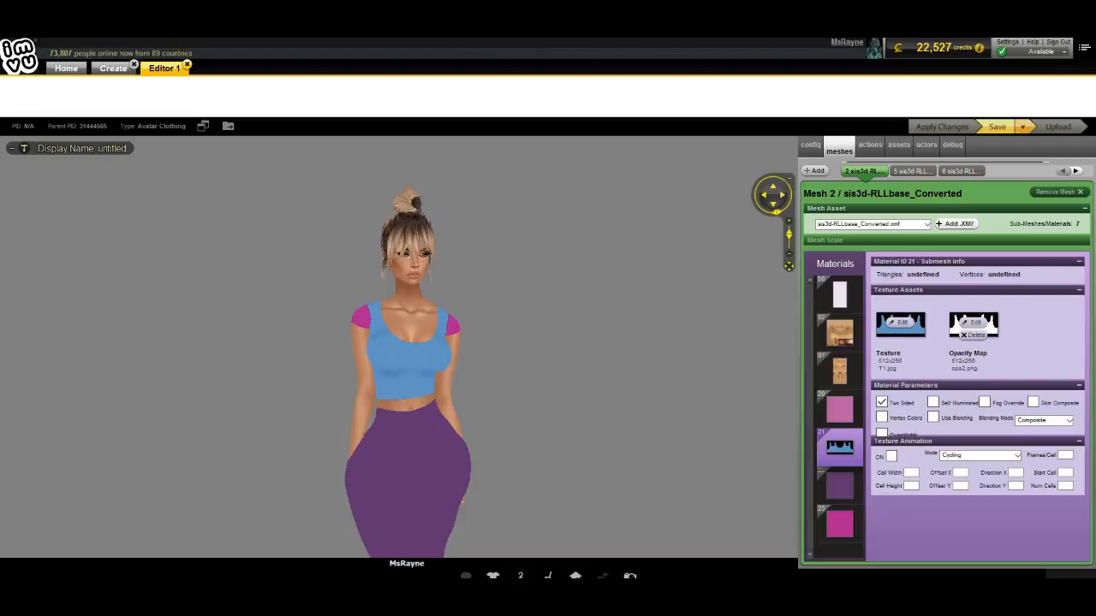
Step: Reload 'class top 2 texture' on the top and rotate the avatar to inspect front and back
left_click(901, 322)
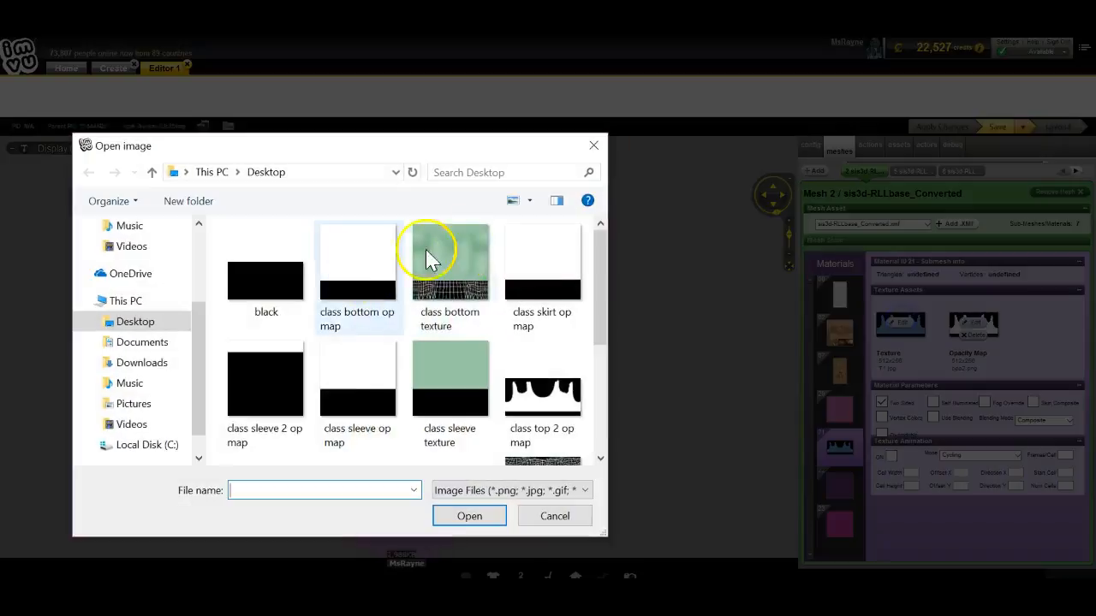
scroll(428, 257, "down", 2)
double_click(262, 317)
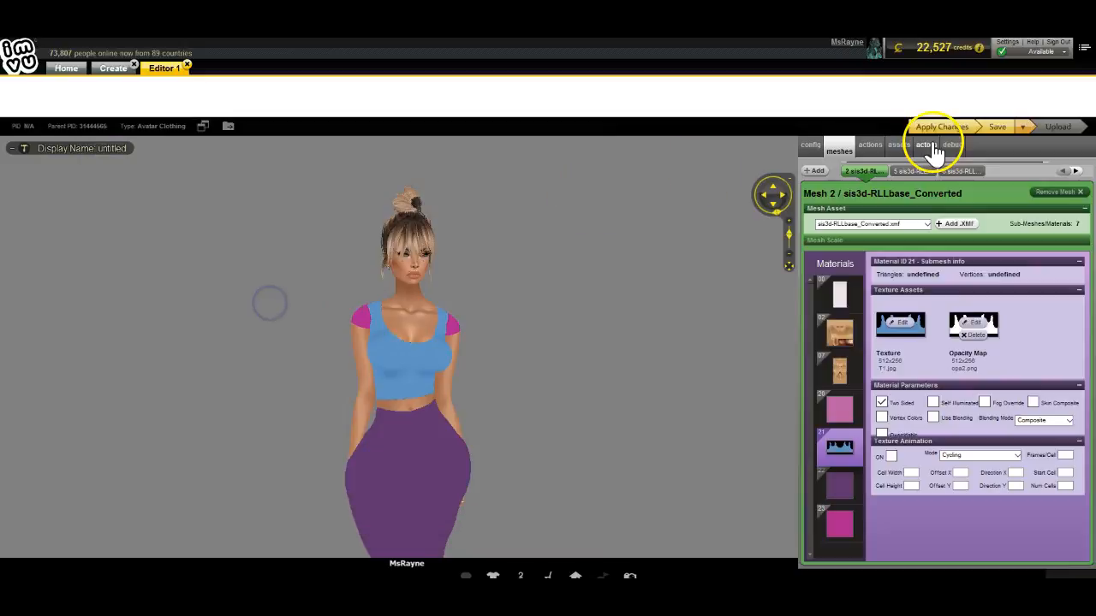
left_click(935, 129)
left_click(618, 430)
scroll(619, 431, "up", 3)
mouse_move(619, 431)
left_mouse_down()
mouse_move(665, 403)
mouse_move(643, 413)
mouse_move(476, 411)
mouse_move(612, 412)
left_mouse_up()
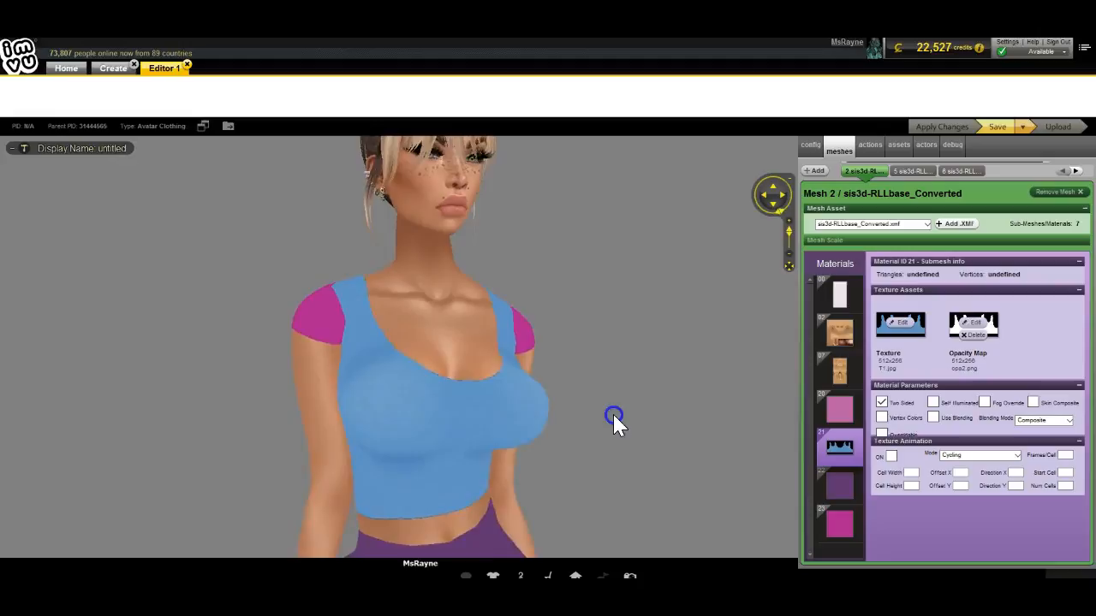
left_click_drag(531, 465, 743, 453)
left_click_drag(563, 454, 577, 425)
left_click_drag(555, 390, 587, 433)
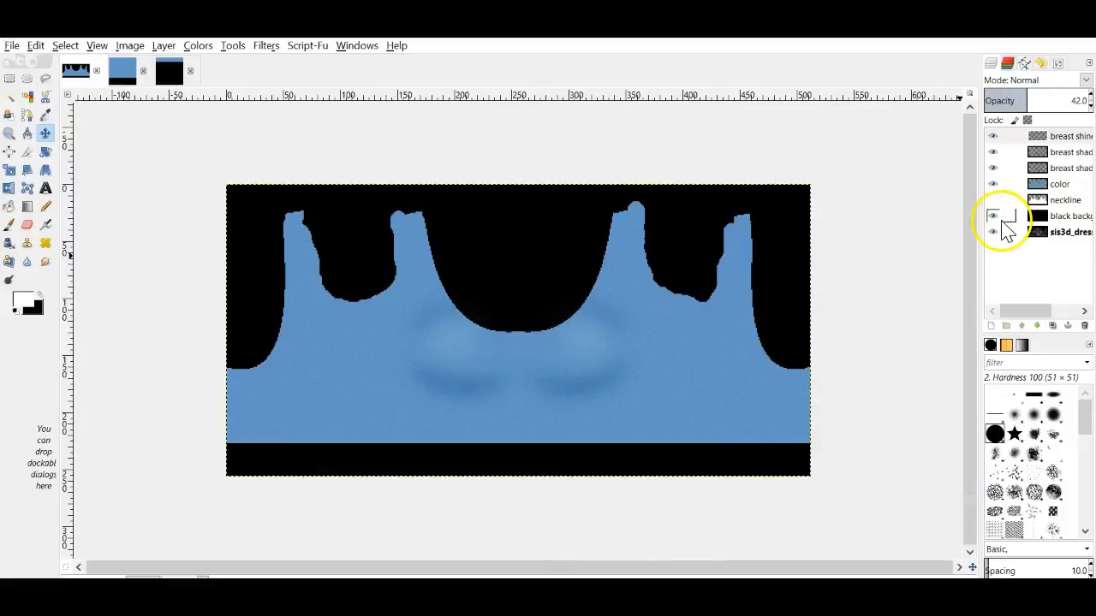
Step: Hide the black background to show the UV wireframe and add a layer above the color layer
left_click(995, 216)
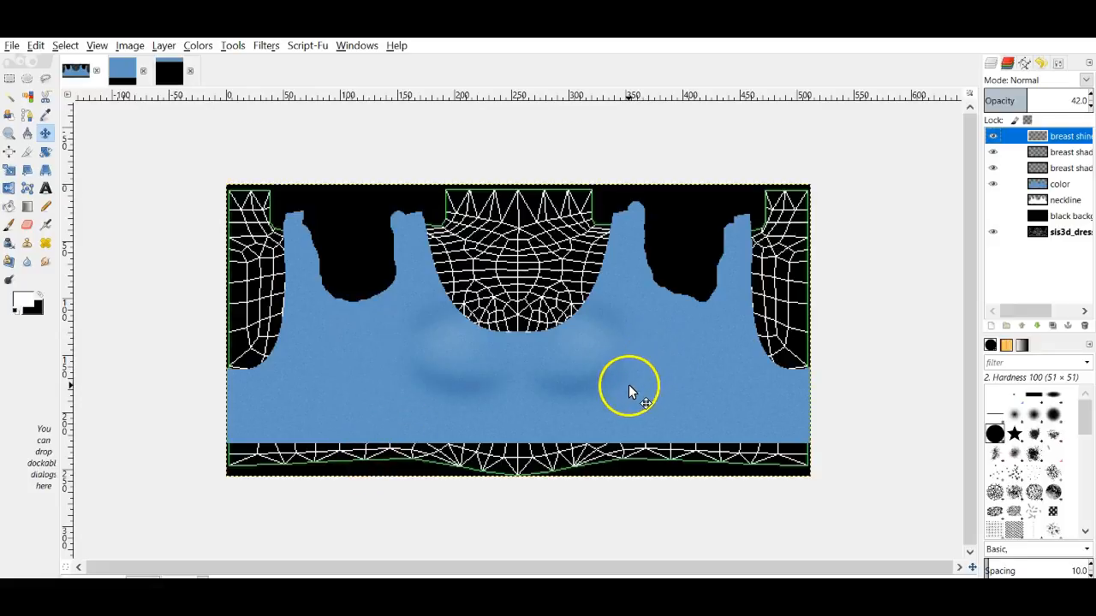
left_click(1061, 184)
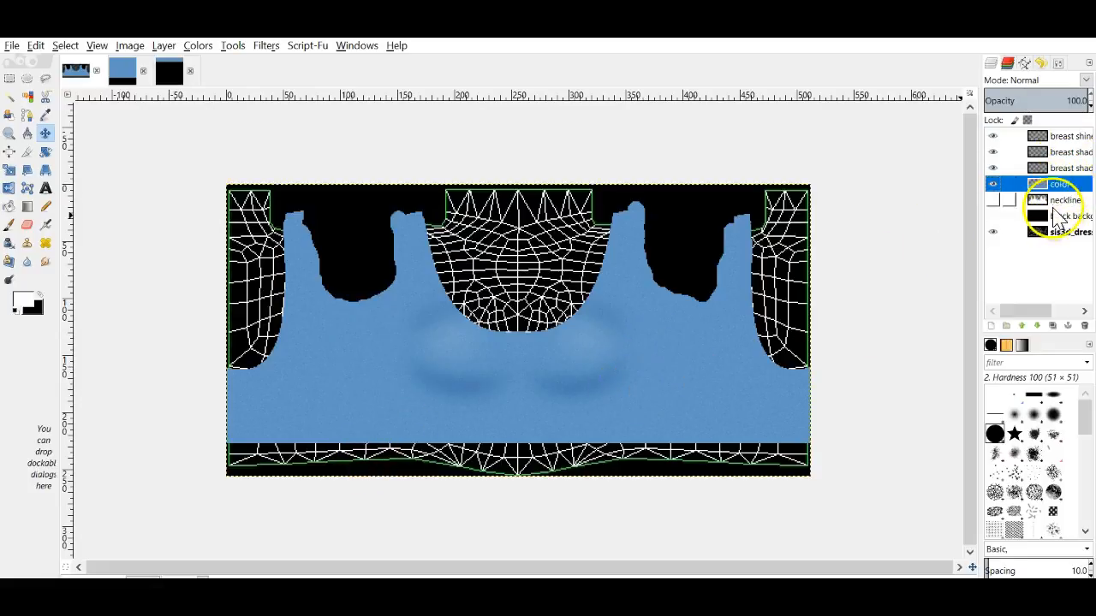
left_click(991, 325)
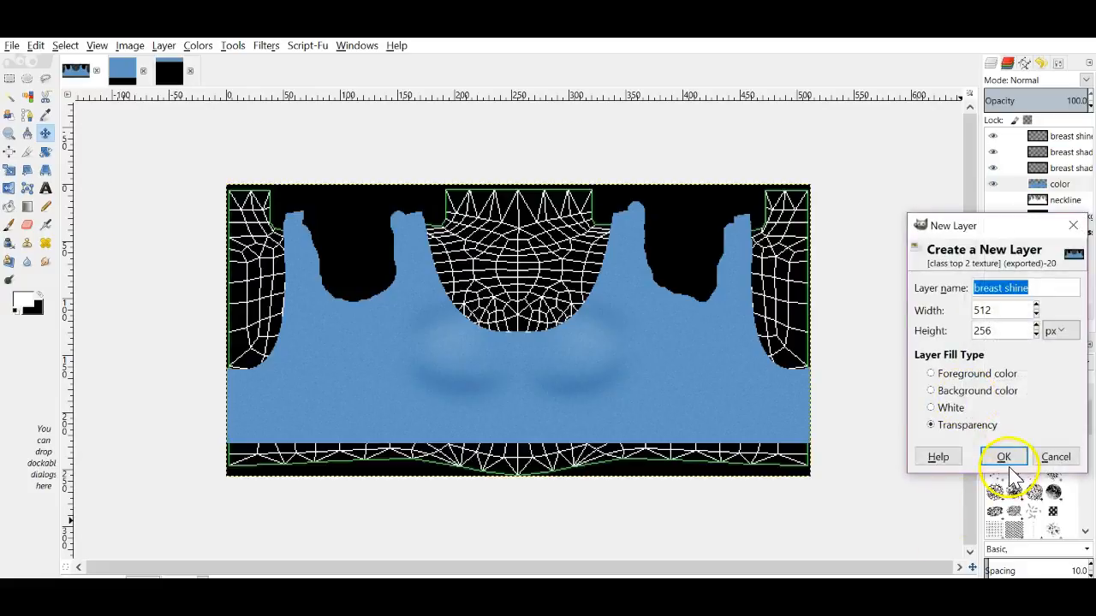
Step: Create the transparent breast shine layer and fill the blue area with the Stripes Fine pattern
left_click(1003, 455)
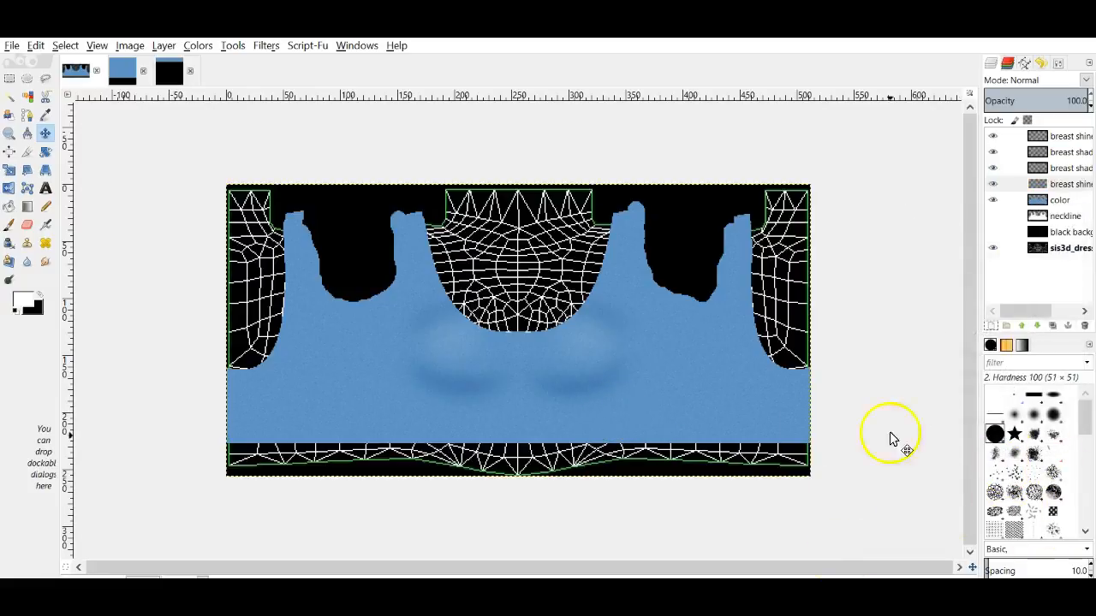
left_click(1008, 345)
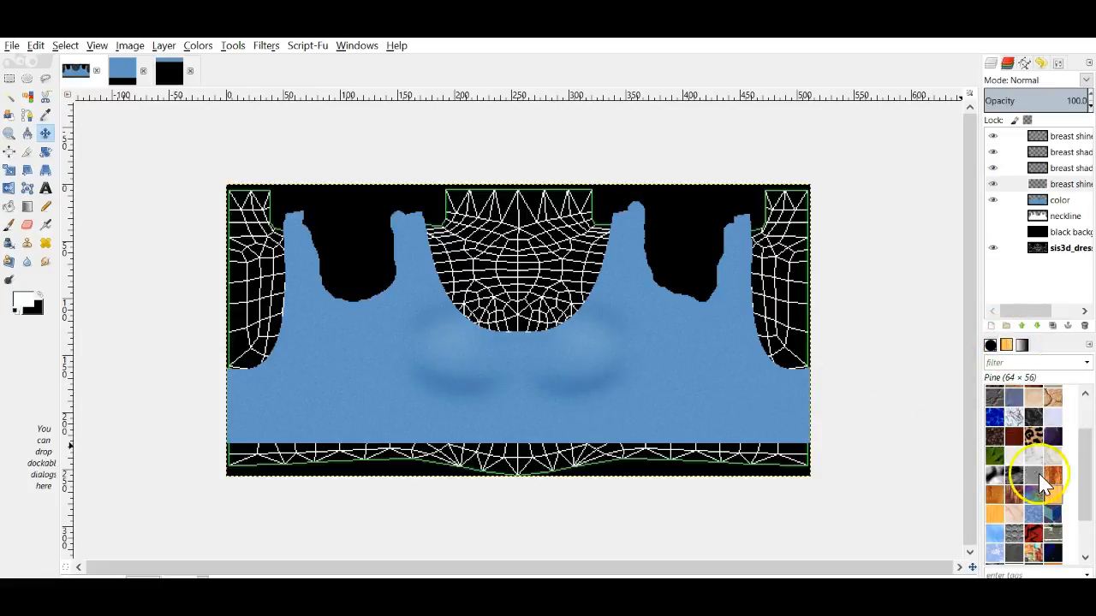
scroll(1027, 475, "down", 3)
left_click(719, 435)
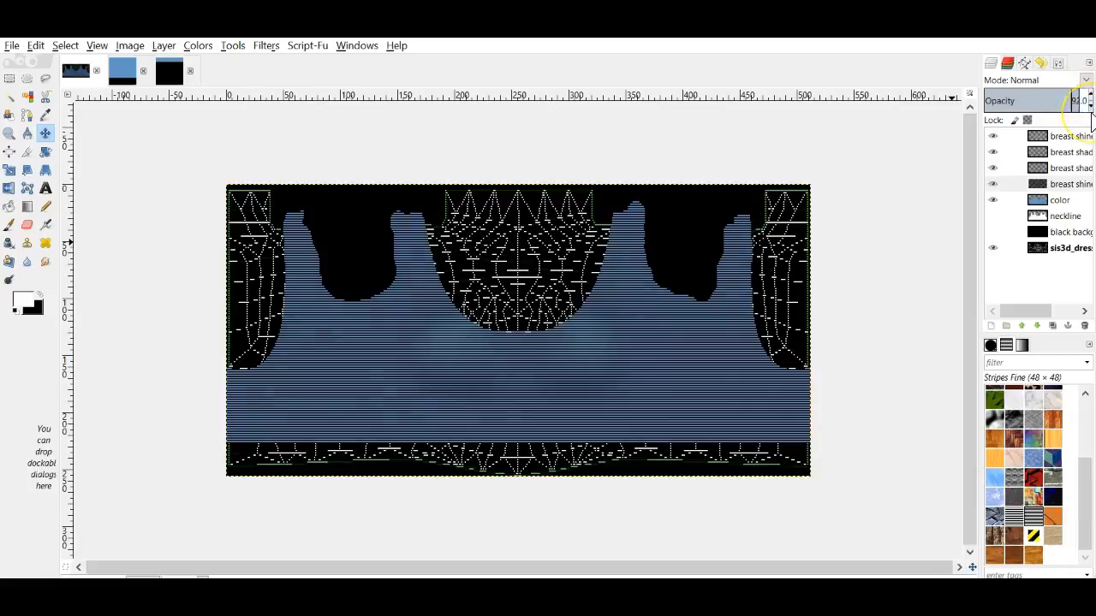
Step: Lower the breast shine layer to 21 opacity and export as class top 2 texture.jpg
left_click(1090, 108)
left_click(1091, 108)
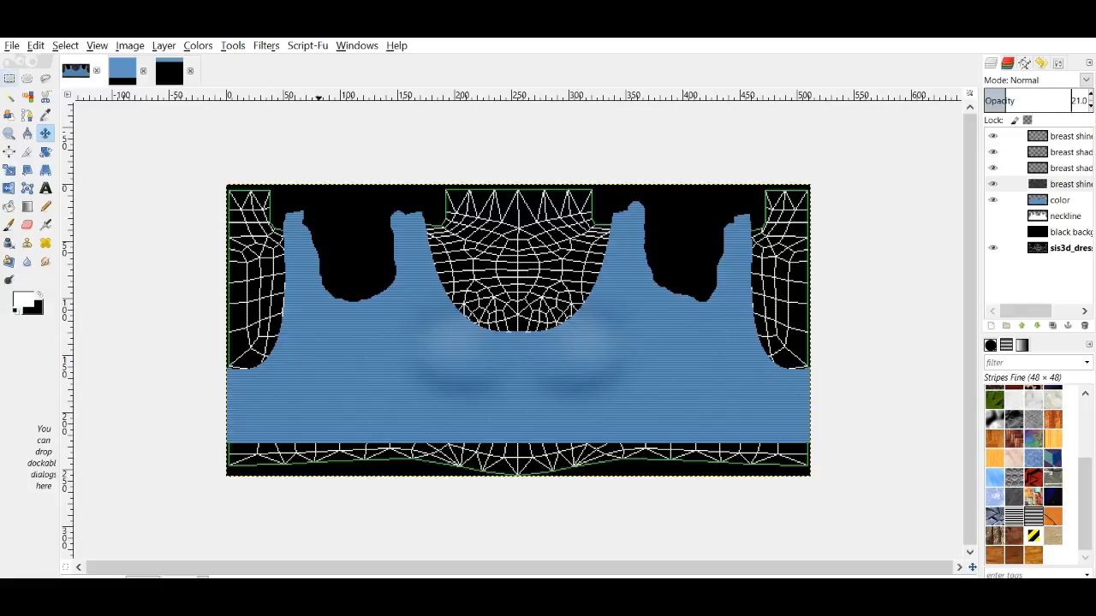
left_click(12, 47)
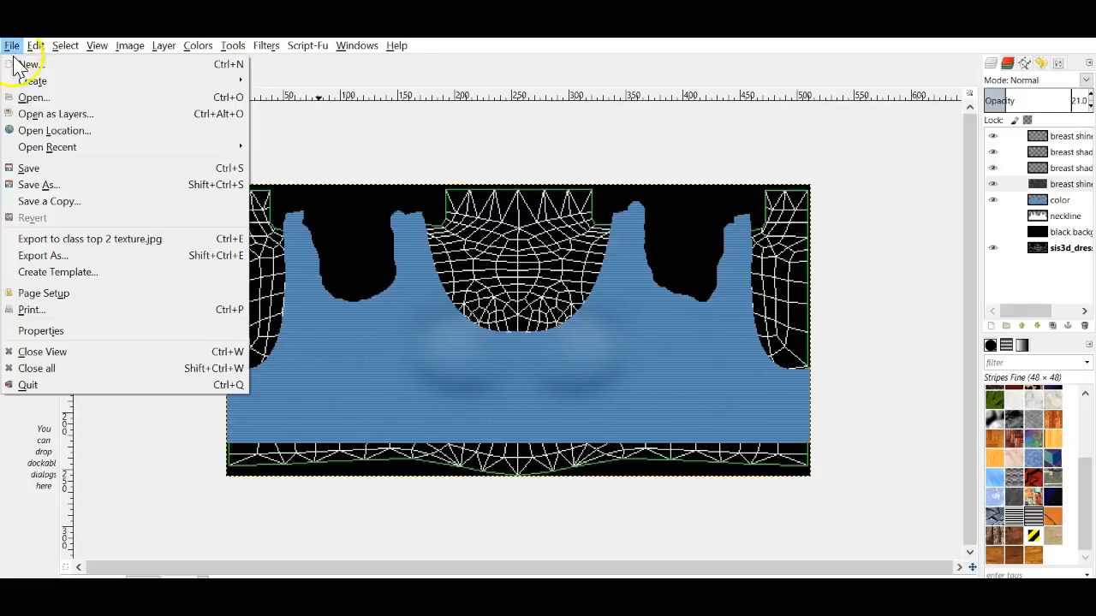
left_click(59, 239)
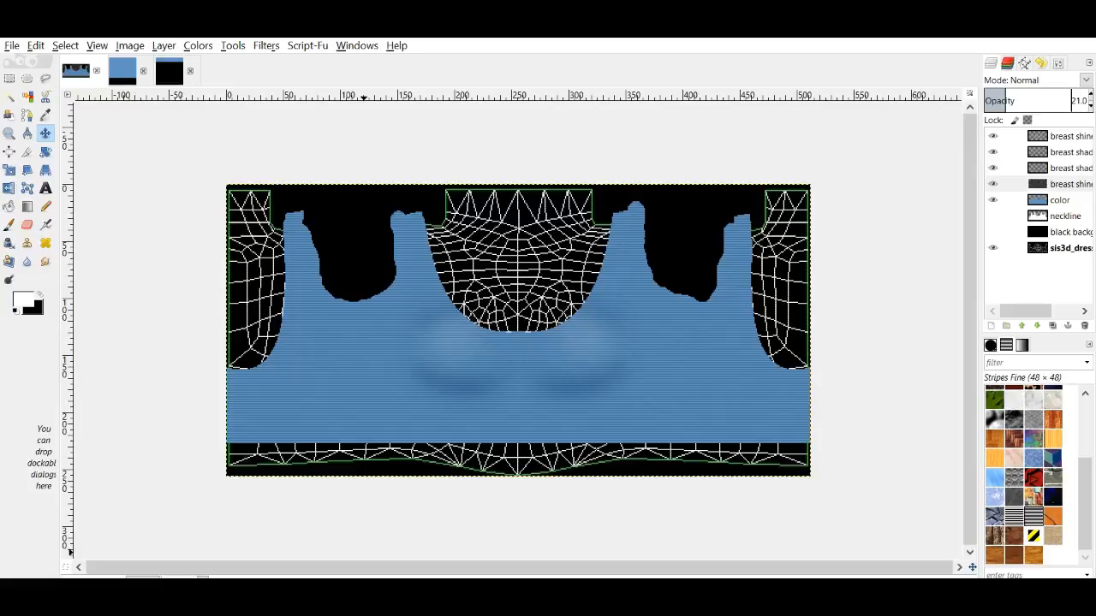
left_click(364, 596)
Step: Replace the crop top's texture with class top 2 texture and apply the changes
left_click(895, 323)
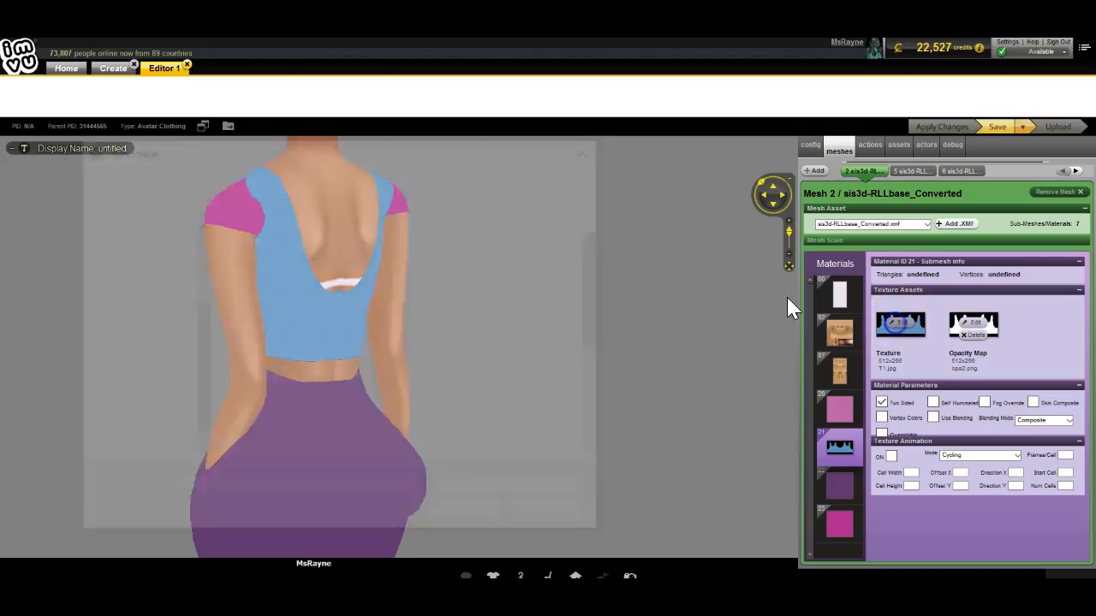
scroll(342, 317, "down", 3)
left_click(257, 311)
double_click(261, 310)
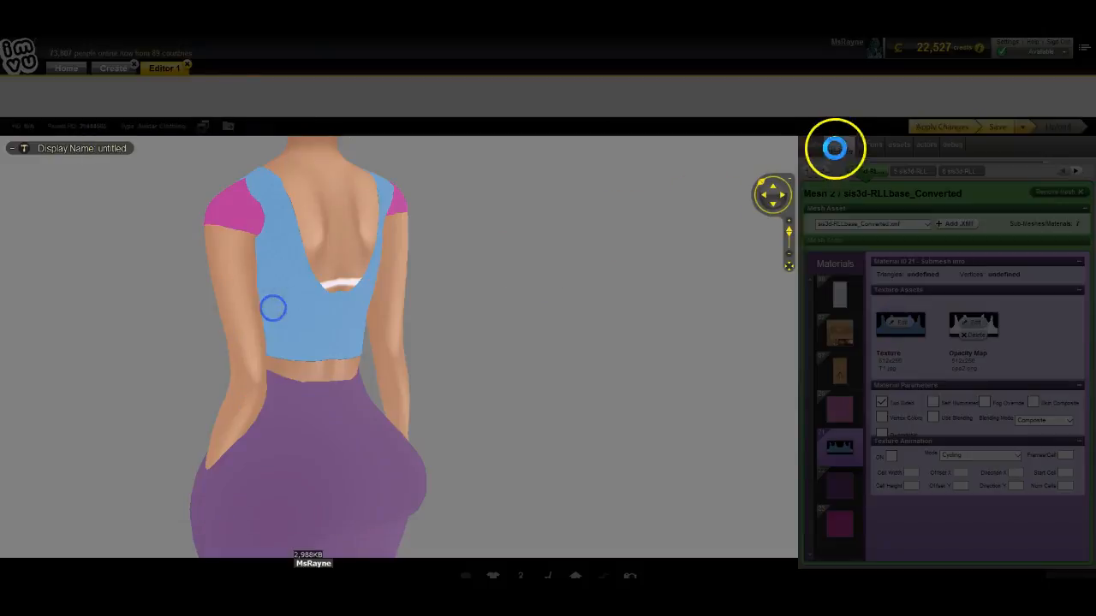
left_click(956, 123)
Step: Orbit the avatar to inspect the striped top from the front, three-quarter, back and side
left_click(121, 357)
left_click_drag(120, 359, 271, 368)
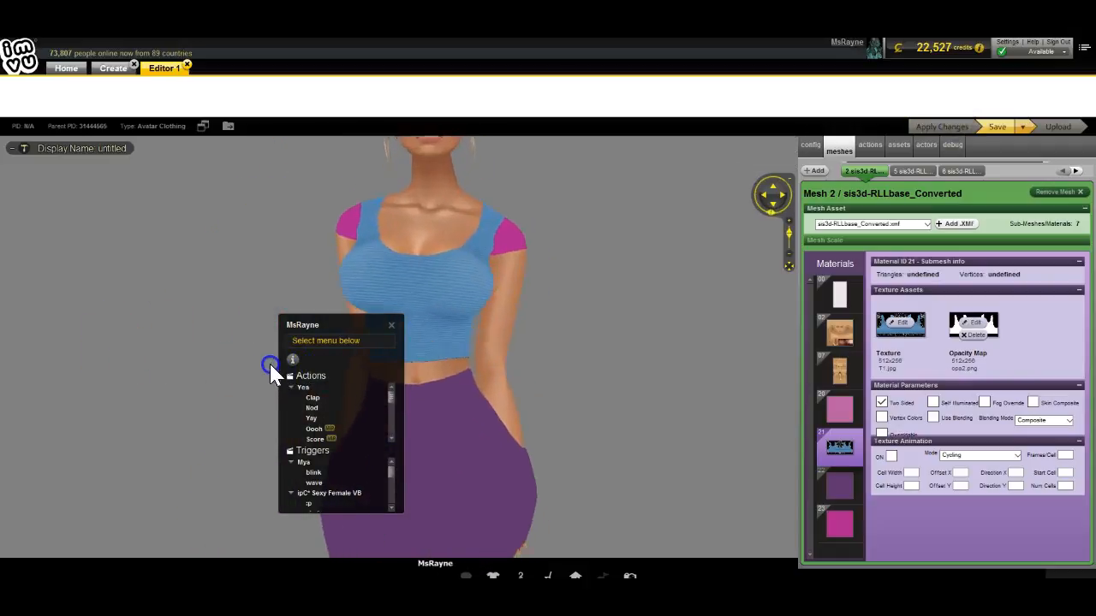
left_click_drag(196, 420, 129, 418)
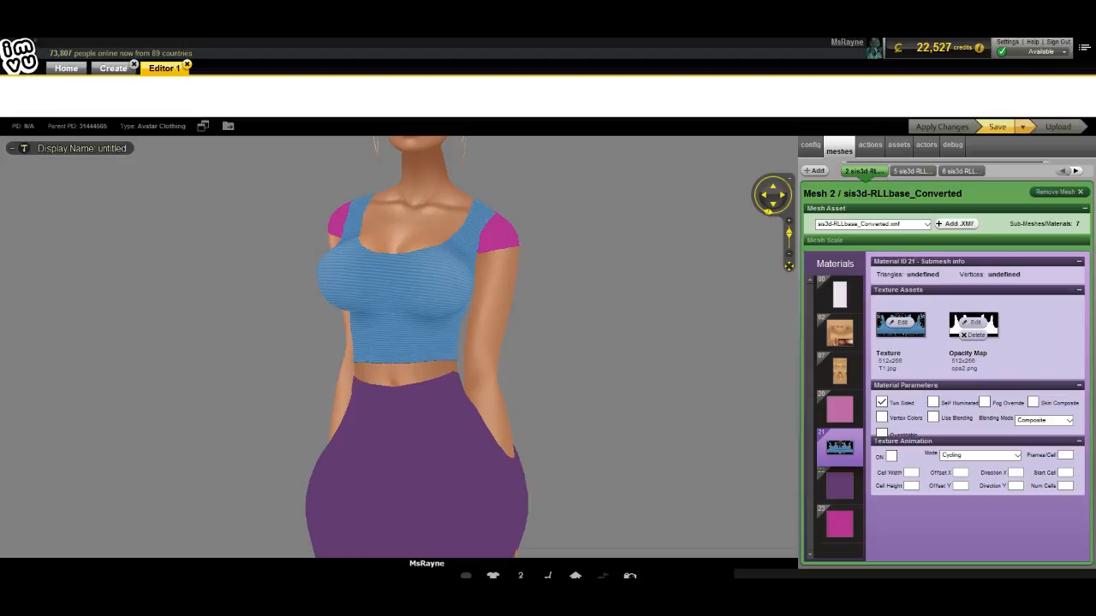
left_click_drag(242, 430, 396, 438)
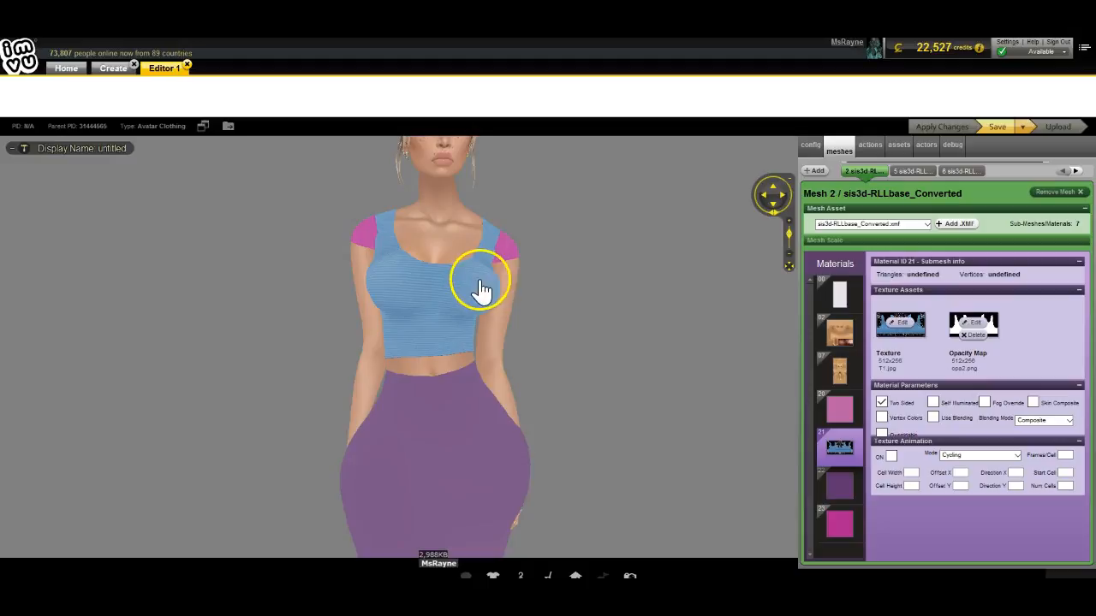
scroll(360, 368, "down", 5)
left_click_drag(350, 412, 363, 460)
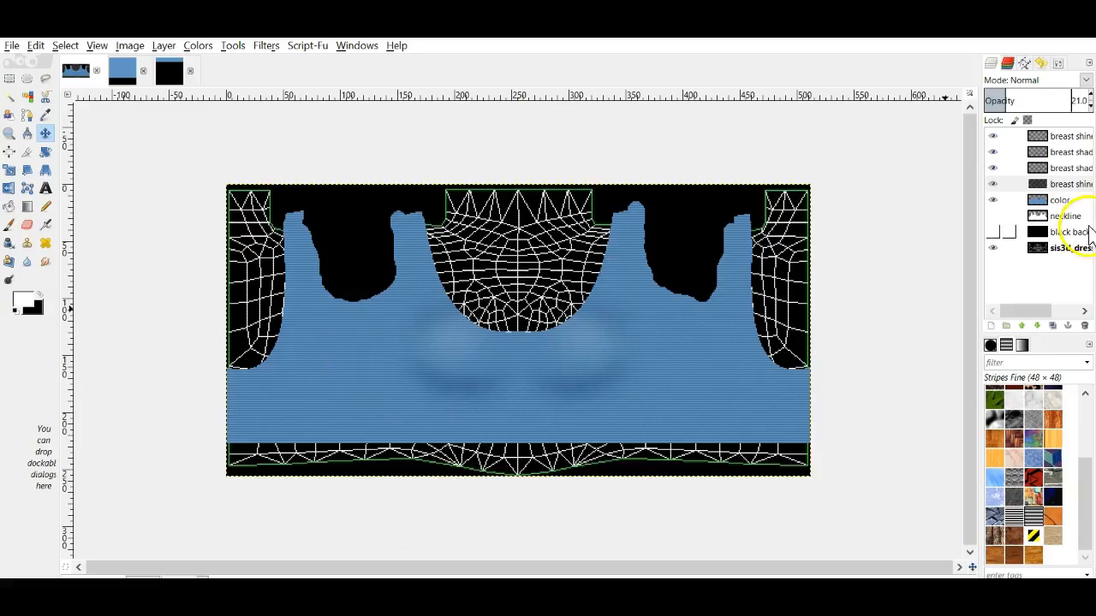
Step: On a new layer above the top shine layer, paint a black shadow stroke on the chest
left_click(1011, 137)
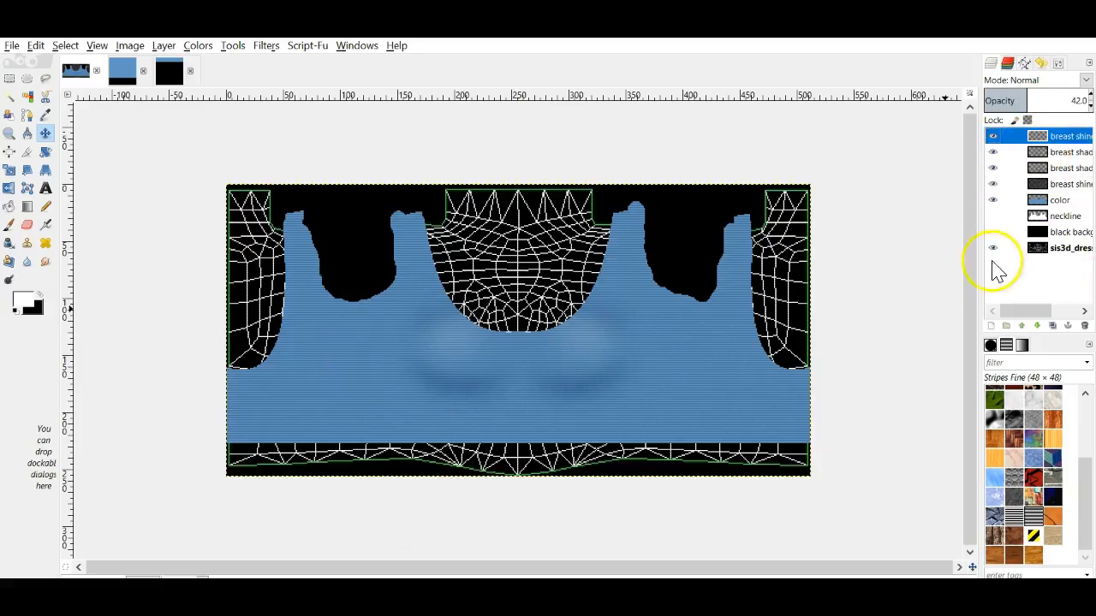
left_click(990, 325)
left_click(1004, 450)
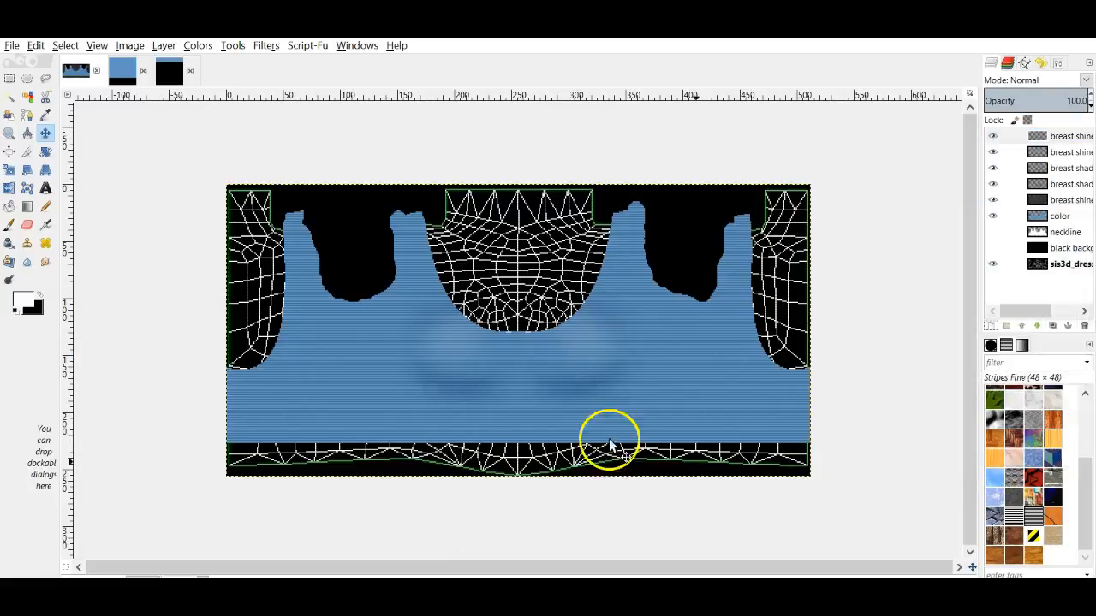
left_click(40, 295)
left_click(10, 224)
left_click(381, 303)
mouse_move(379, 305)
left_mouse_down()
mouse_move(335, 316)
mouse_move(381, 310)
mouse_move(399, 275)
left_mouse_up()
Step: Soften the shadow with three Gaussian Blurs and set the layer to Overlay blending
left_click(266, 45)
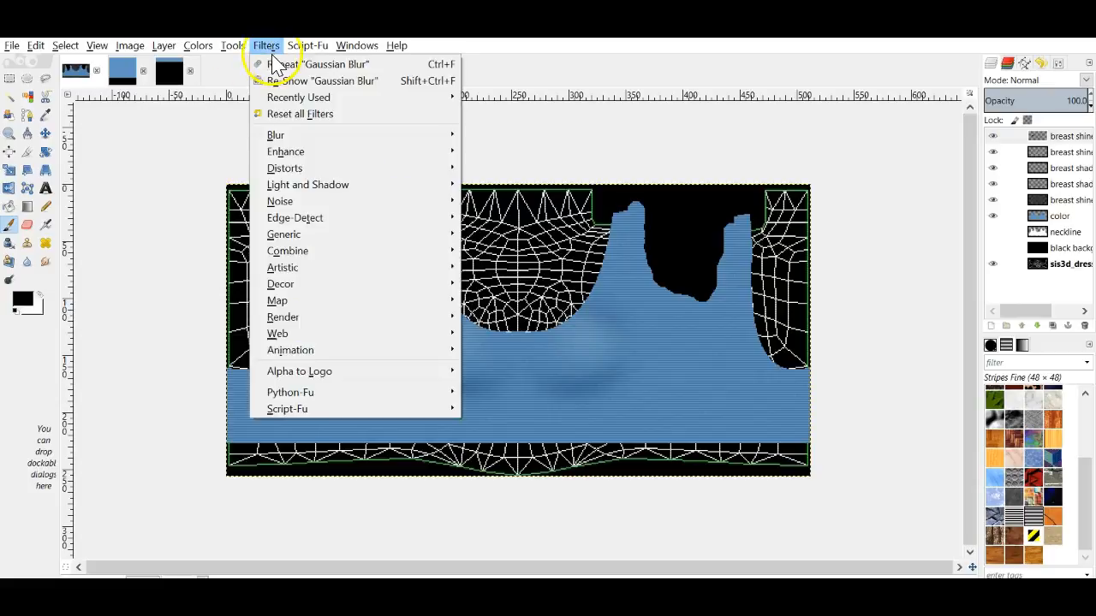
left_click(277, 65)
left_click(266, 45)
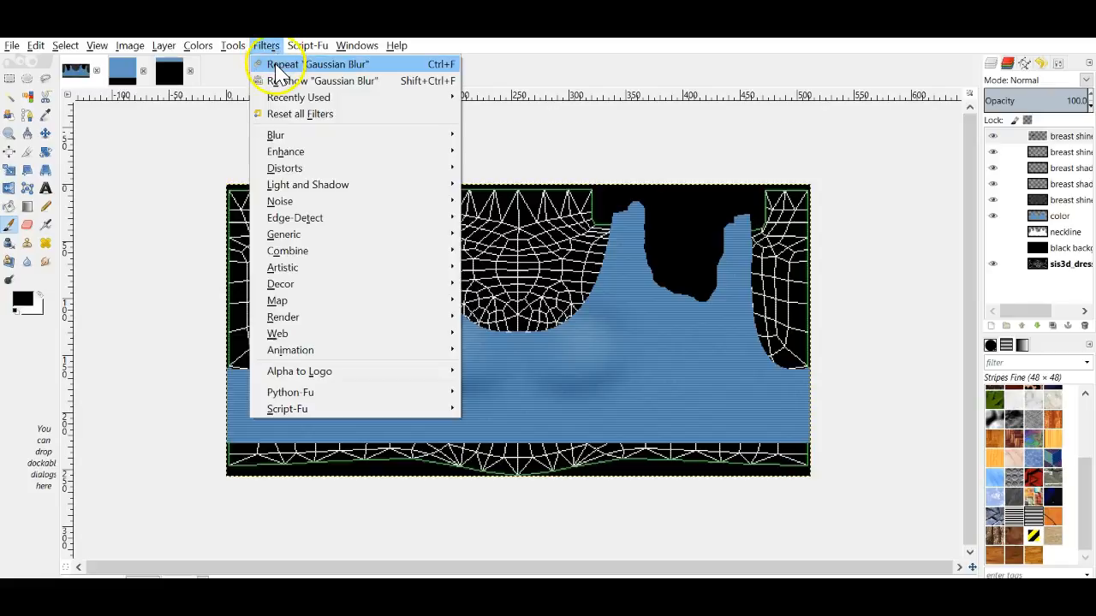
left_click(277, 65)
left_click(266, 45)
left_click(274, 66)
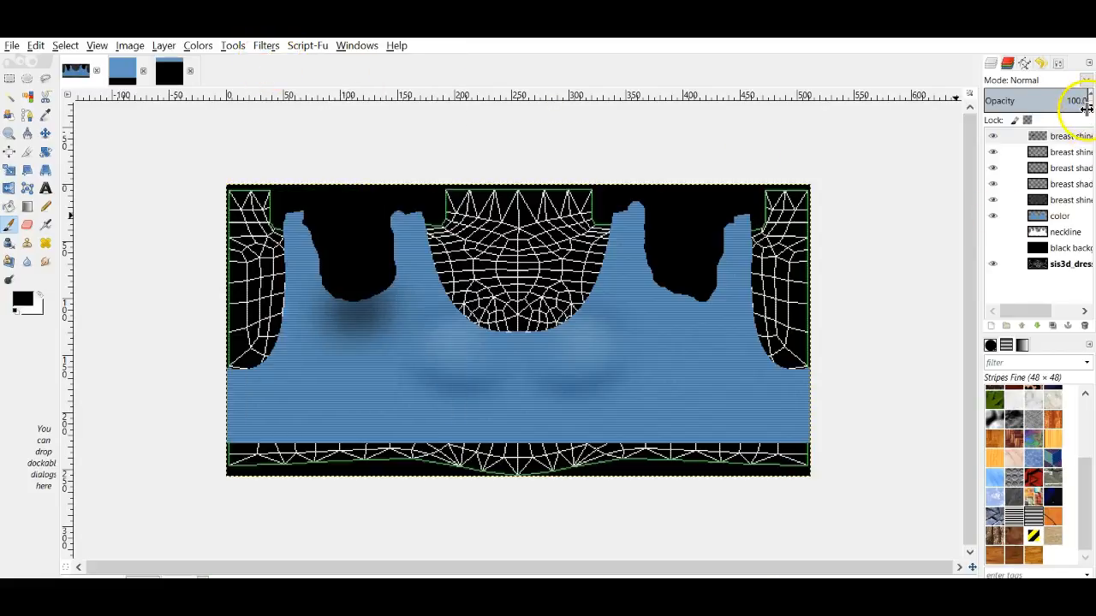
left_click(1085, 80)
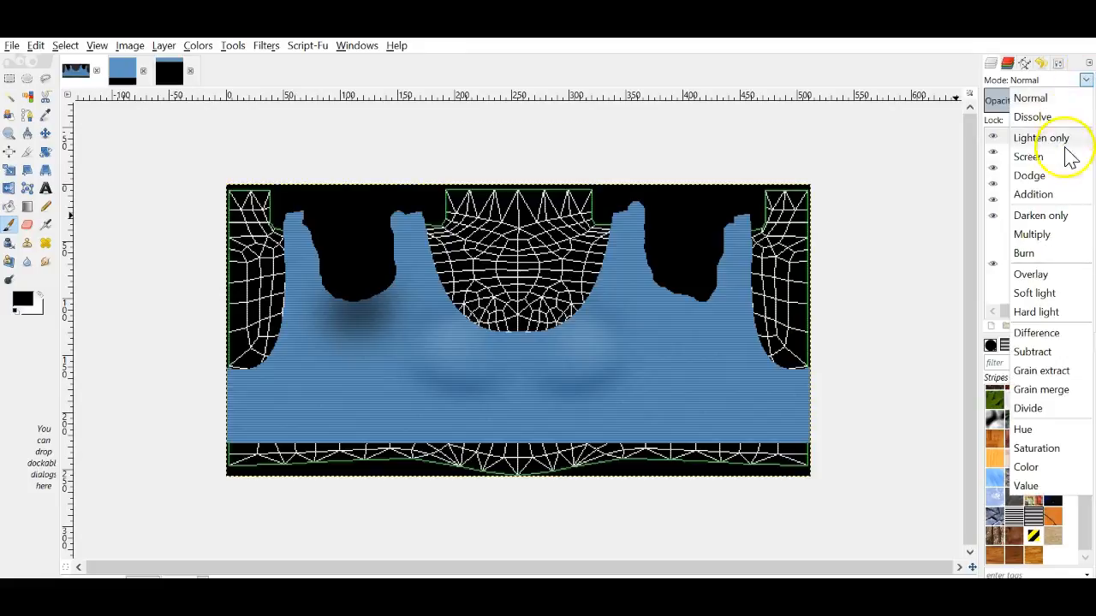
left_click(1034, 274)
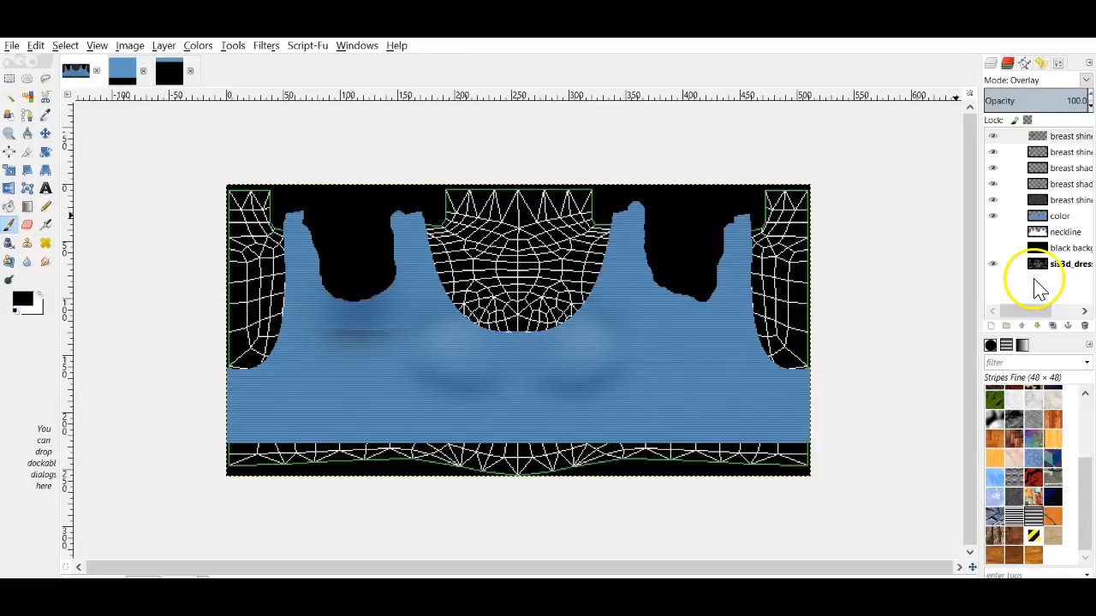
Step: Duplicate the shadow layer, mirror it to the right side, and re-export class top 2 texture.jpg
right_click(1058, 136)
left_click(972, 218)
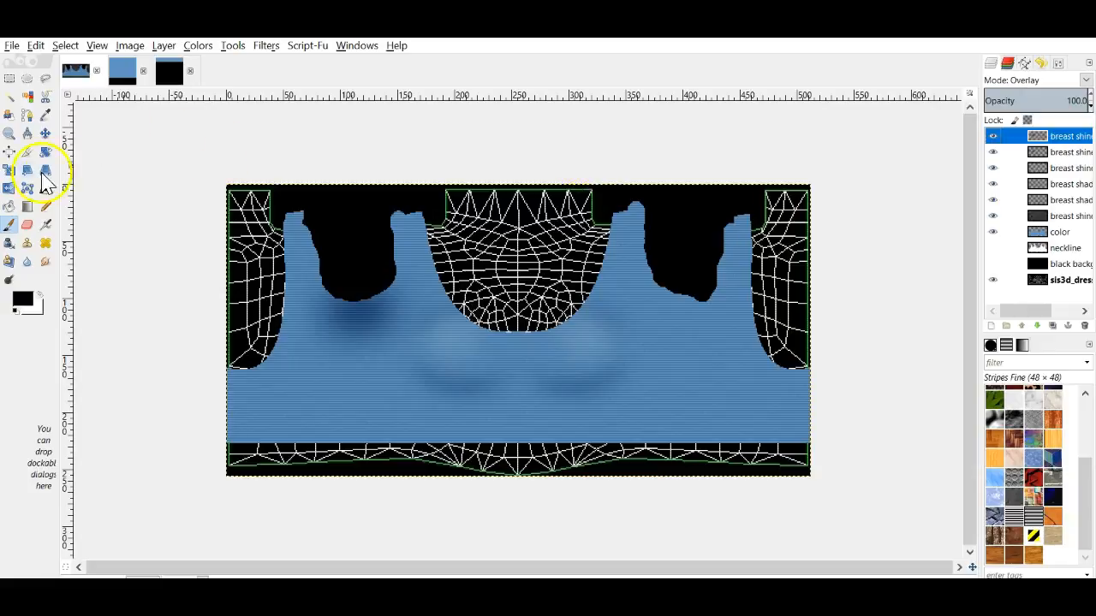
left_click(9, 188)
left_click(427, 288)
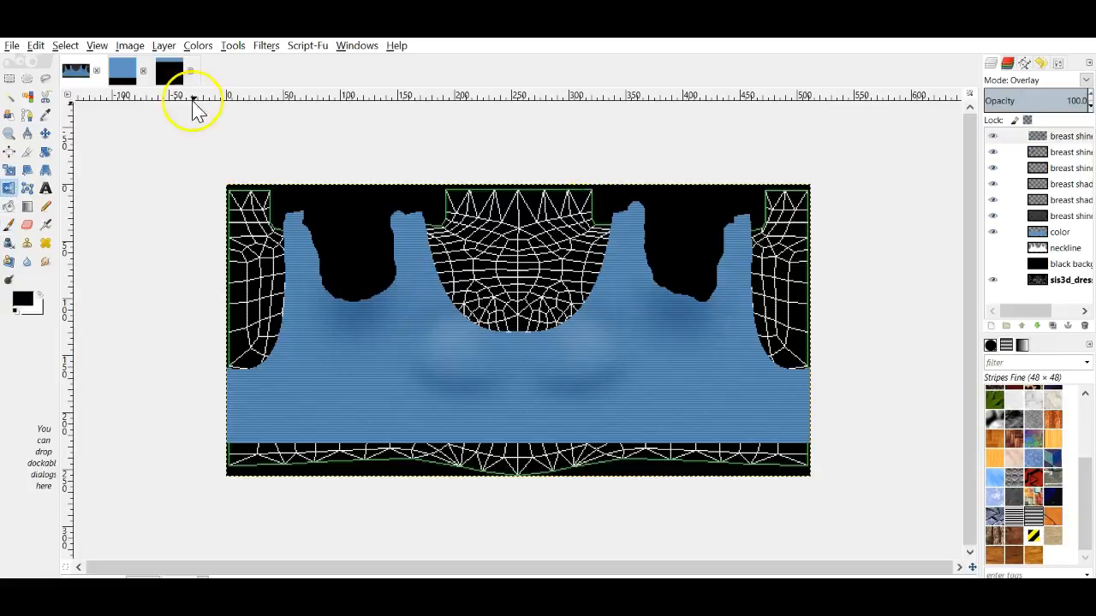
left_click(17, 47)
left_click(34, 239)
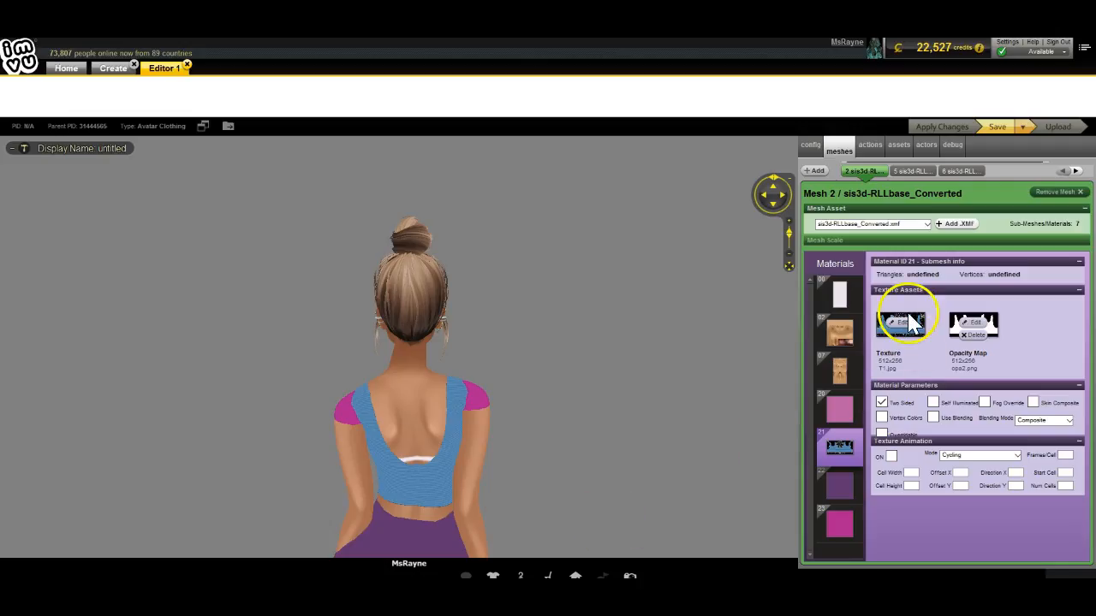
Step: Load class top 2 texture onto the crop top, apply it, and orbit to view the front
left_click(900, 324)
scroll(374, 351, "down", 3)
double_click(288, 310)
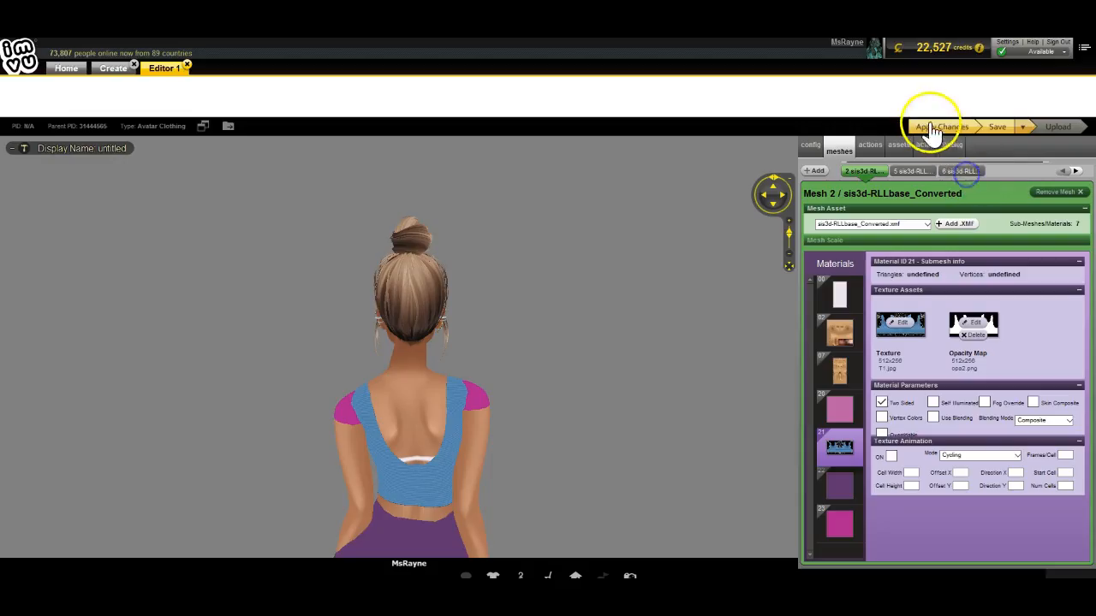
left_click(931, 128)
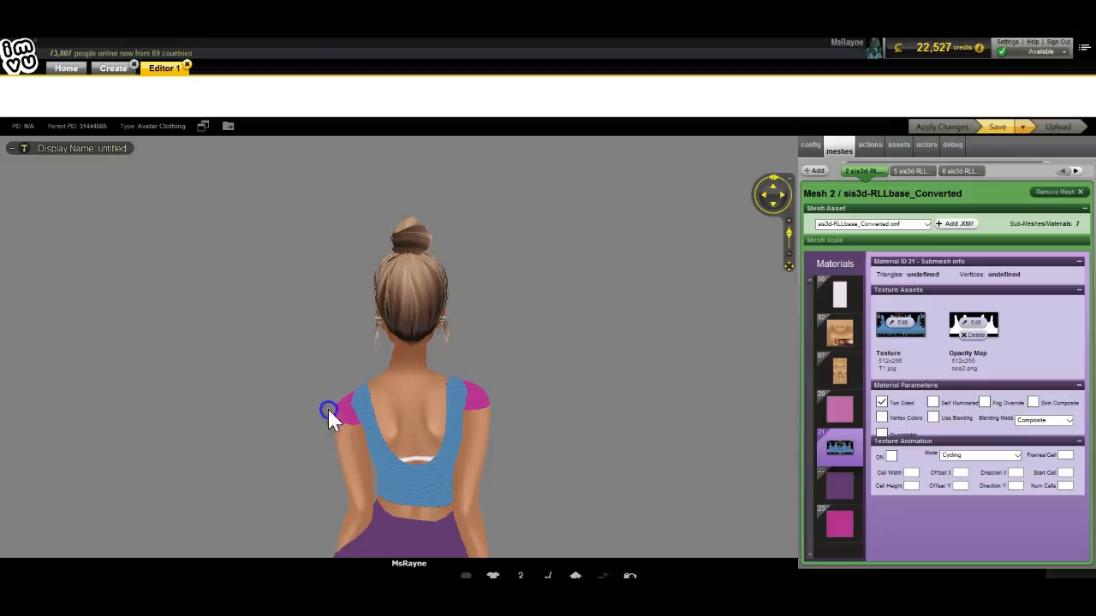
left_click_drag(373, 387, 515, 465)
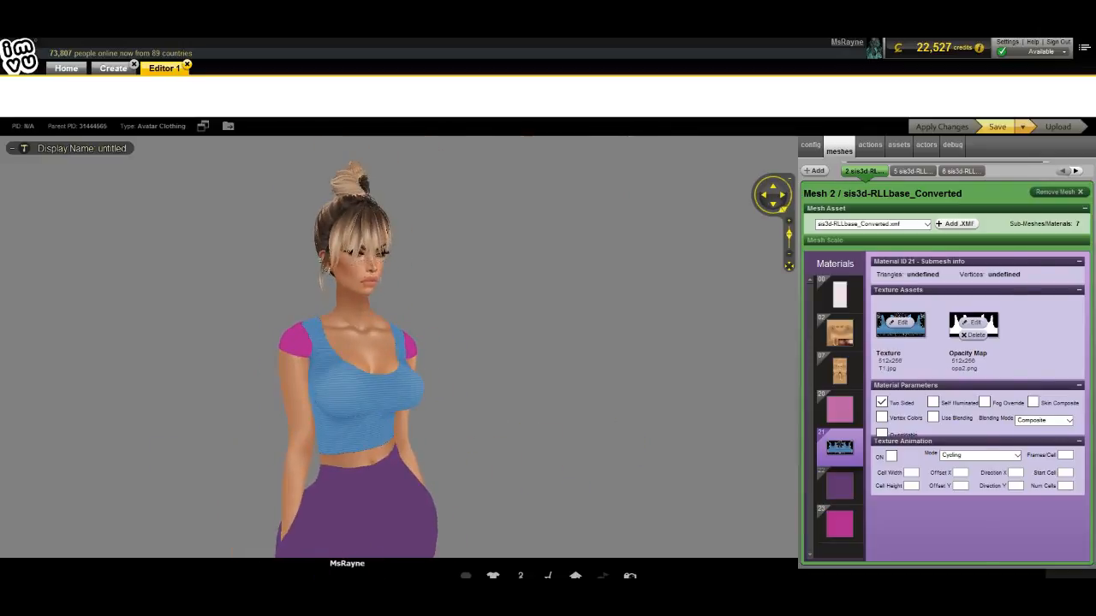
left_click(481, 598)
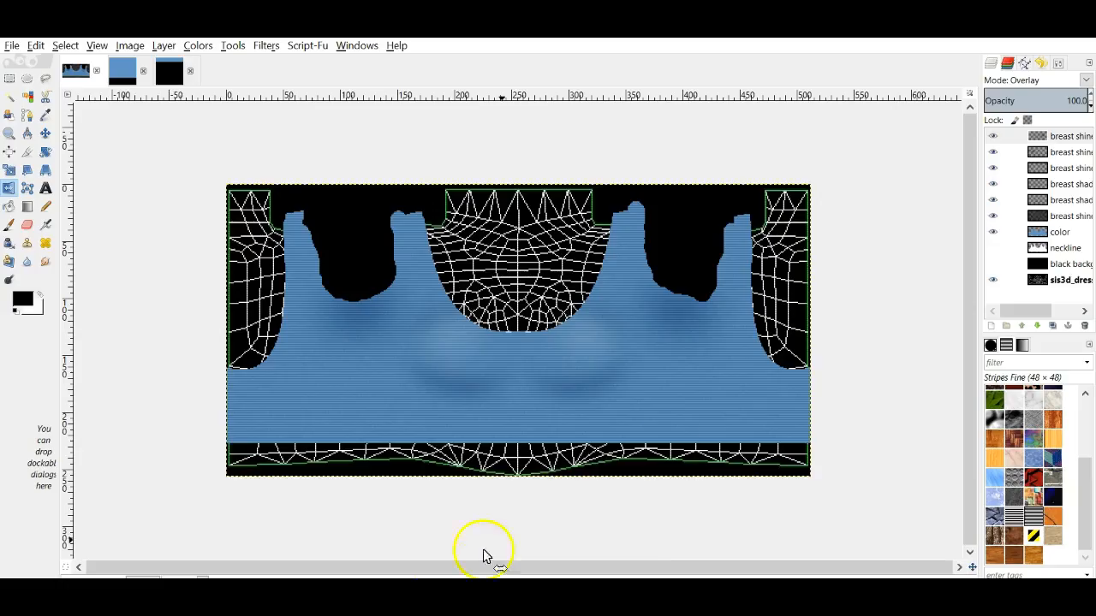
Step: Add a new transparent layer to the crop-top texture
left_click(990, 326)
left_click(949, 420)
left_click(998, 452)
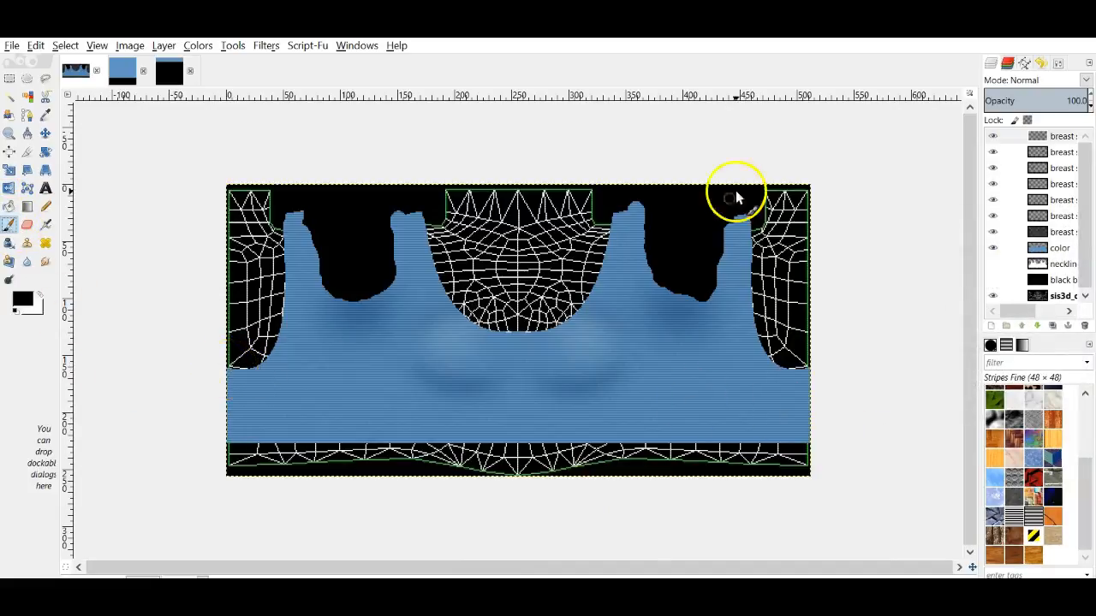
Step: Paint blue over the white seam lines on the left edge with a size-8 brush
left_click(991, 63)
left_click(1062, 177)
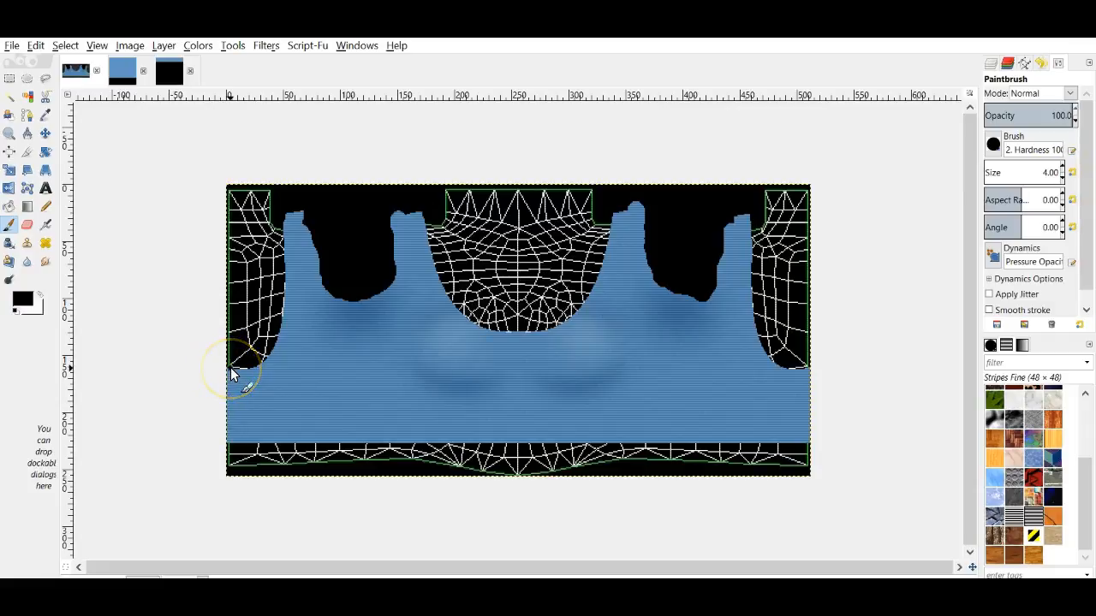
left_click_drag(238, 400, 230, 459)
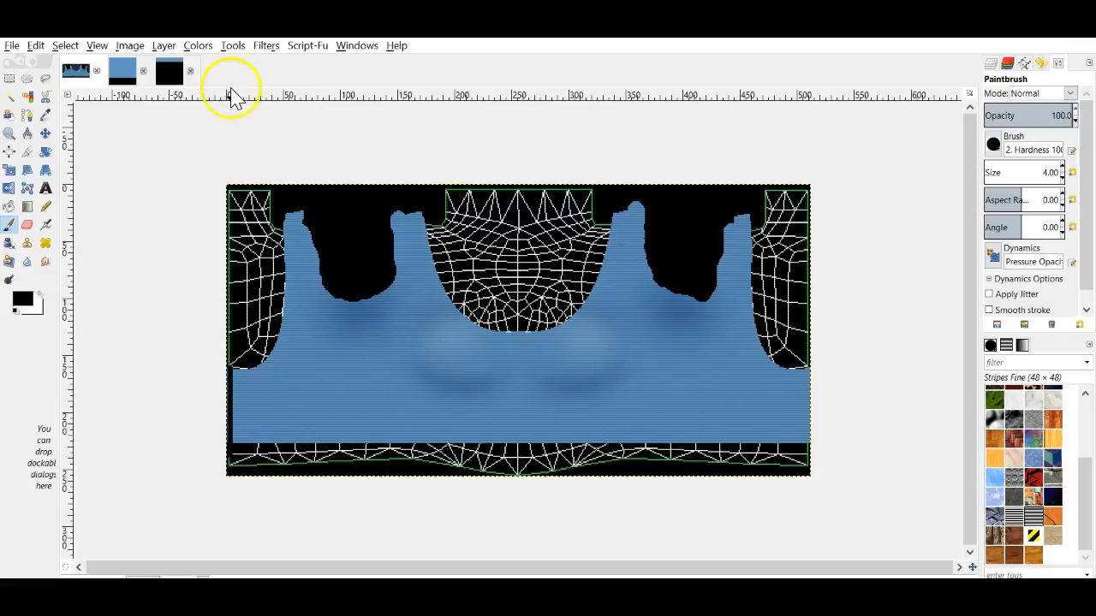
left_click(265, 46)
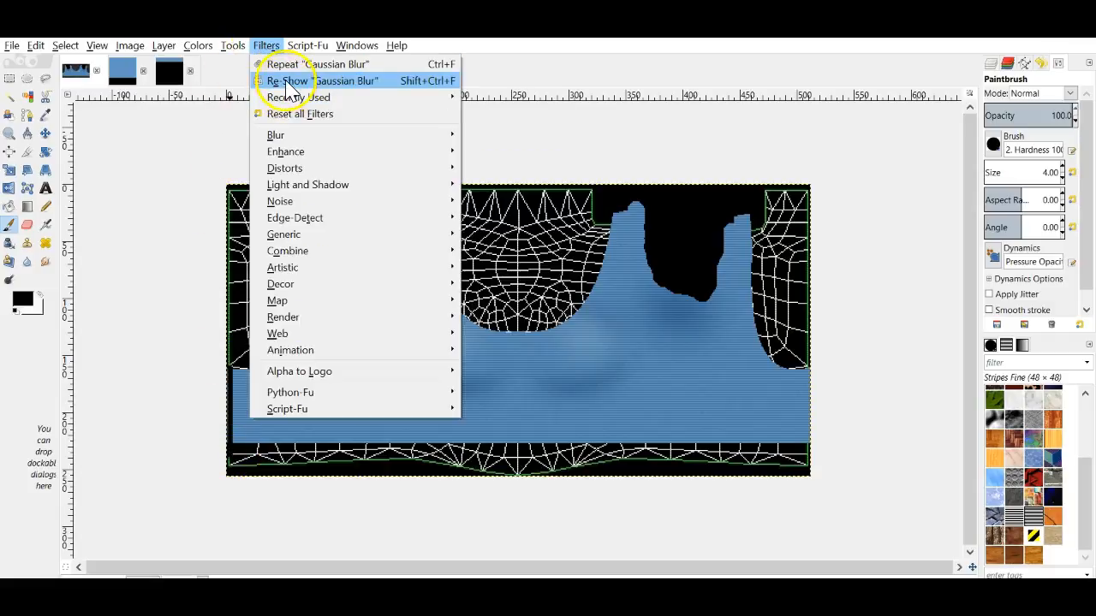
Step: Soften the painted left-edge line with a Gaussian Blur
left_click(282, 81)
left_click_drag(502, 347, 435, 349)
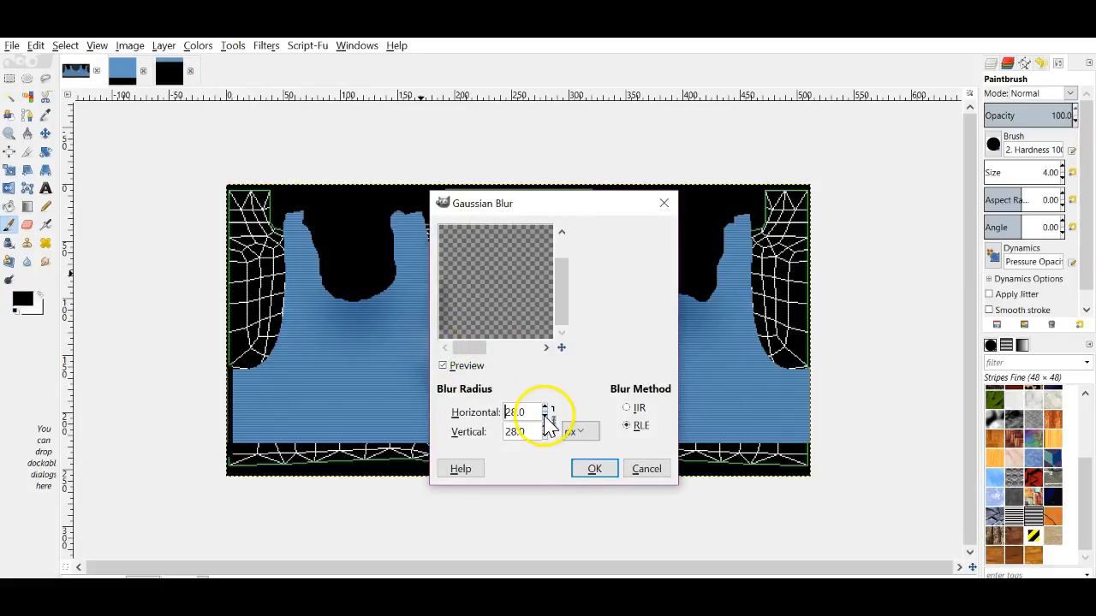
left_click(591, 470)
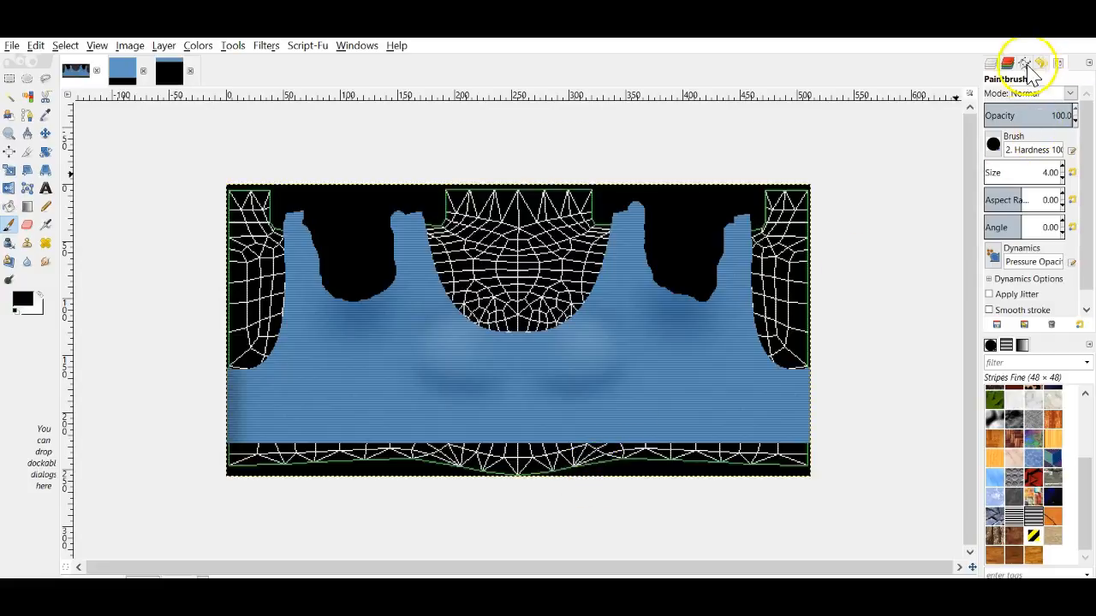
Step: Duplicate the top chest shadow layer and merge the copy down to strengthen it
left_click(991, 64)
right_click(1046, 137)
left_click(969, 221)
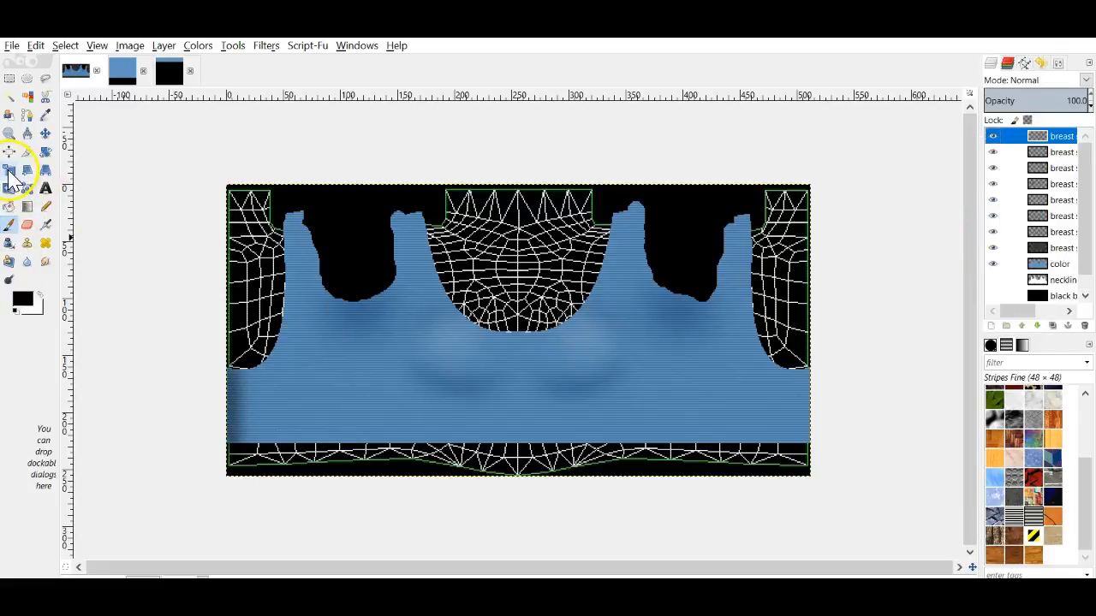
left_click(9, 190)
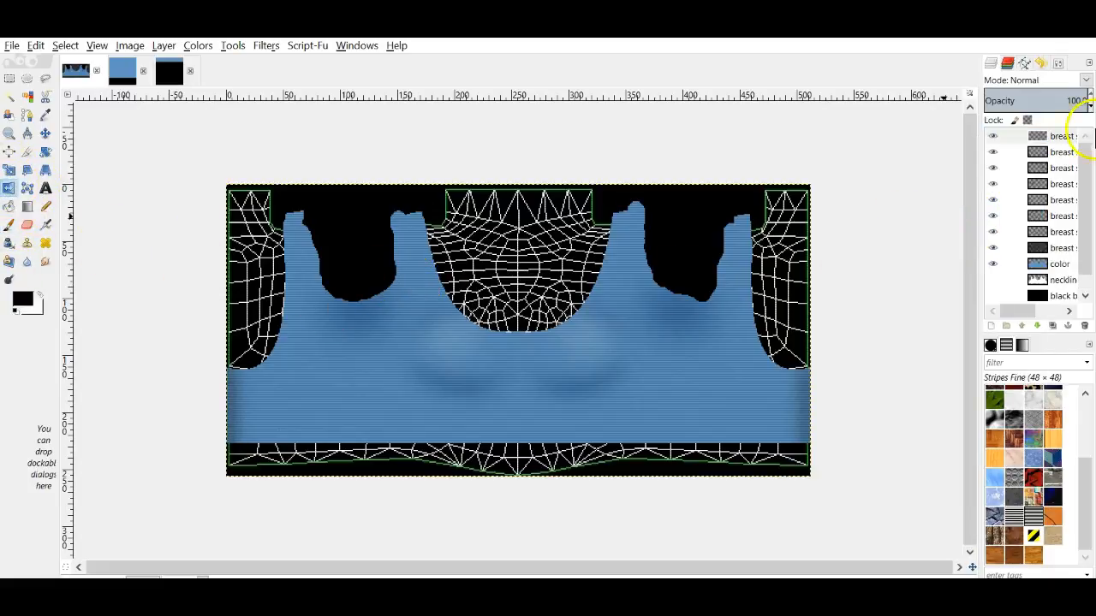
right_click(1052, 135)
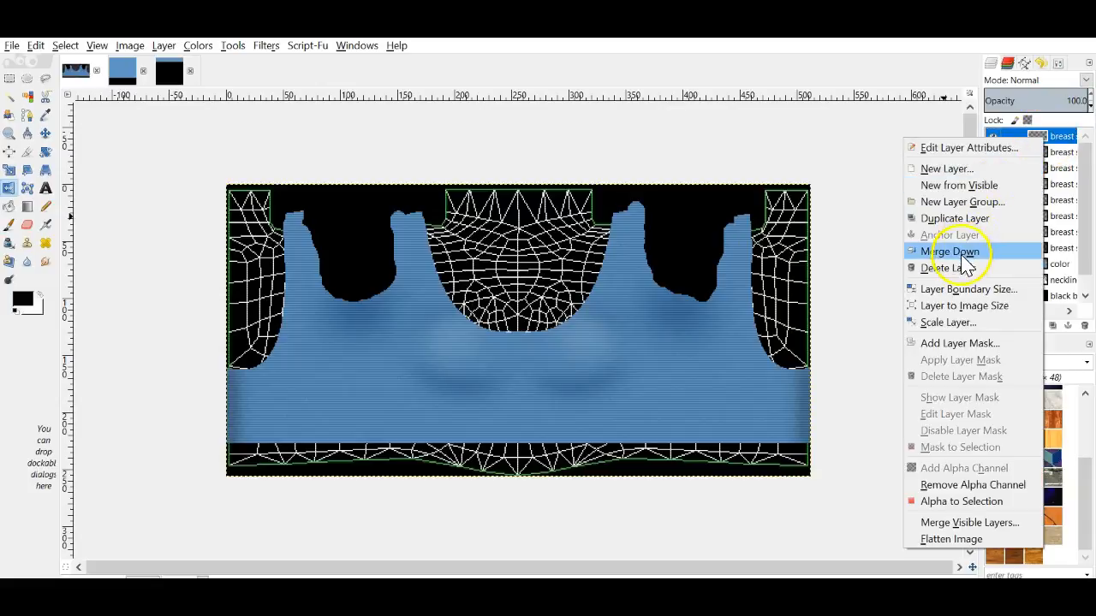
left_click(961, 258)
Step: Set the shadow layer to Overlay blending and re-export class top 2 texture.jpg
left_click(1084, 80)
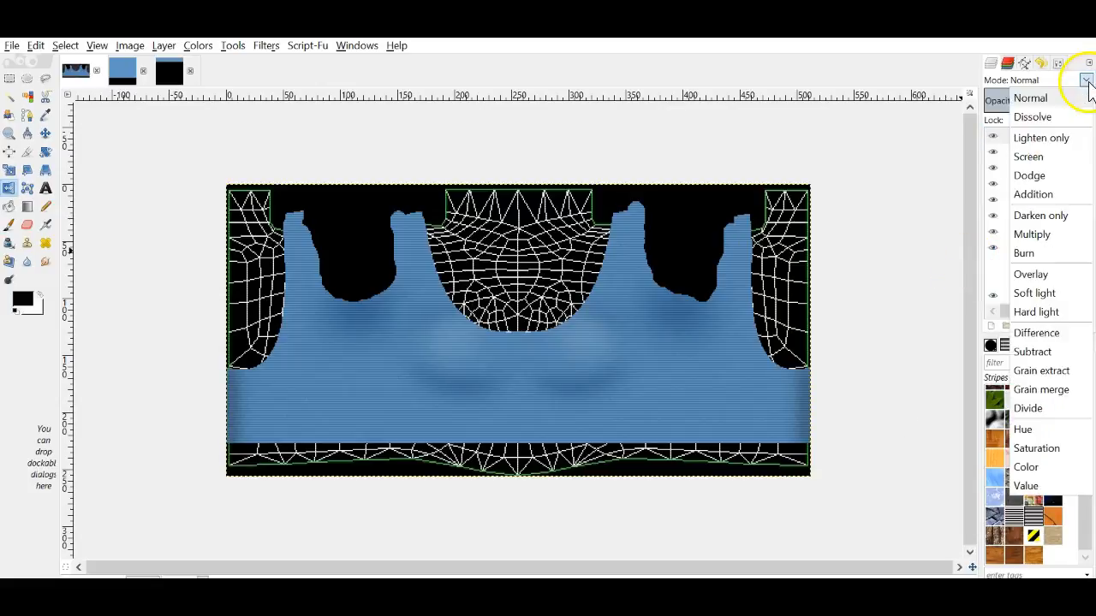
left_click(1024, 275)
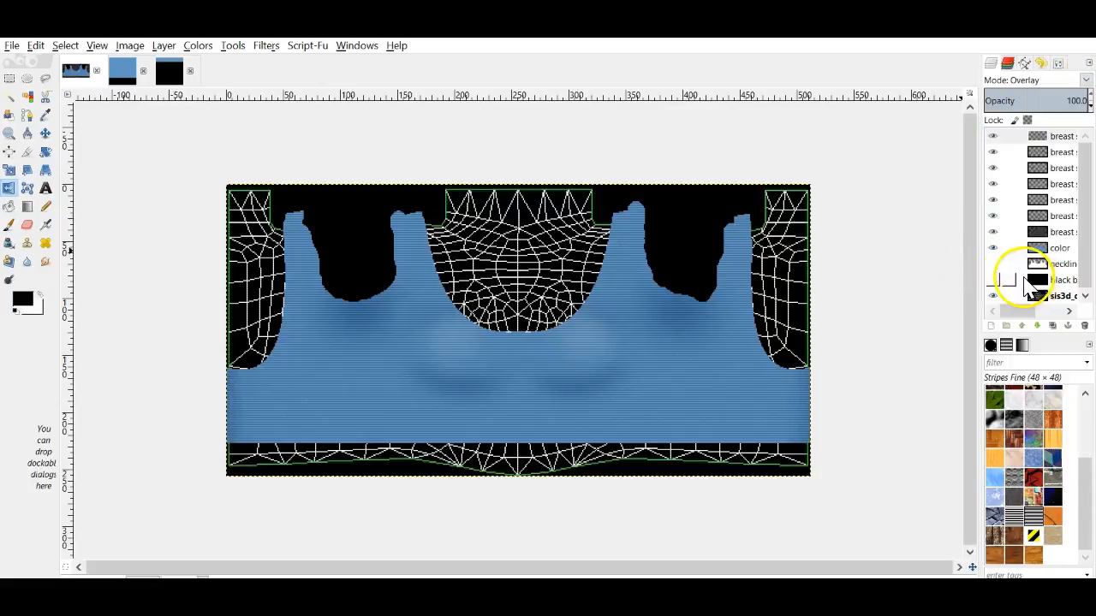
left_click(12, 46)
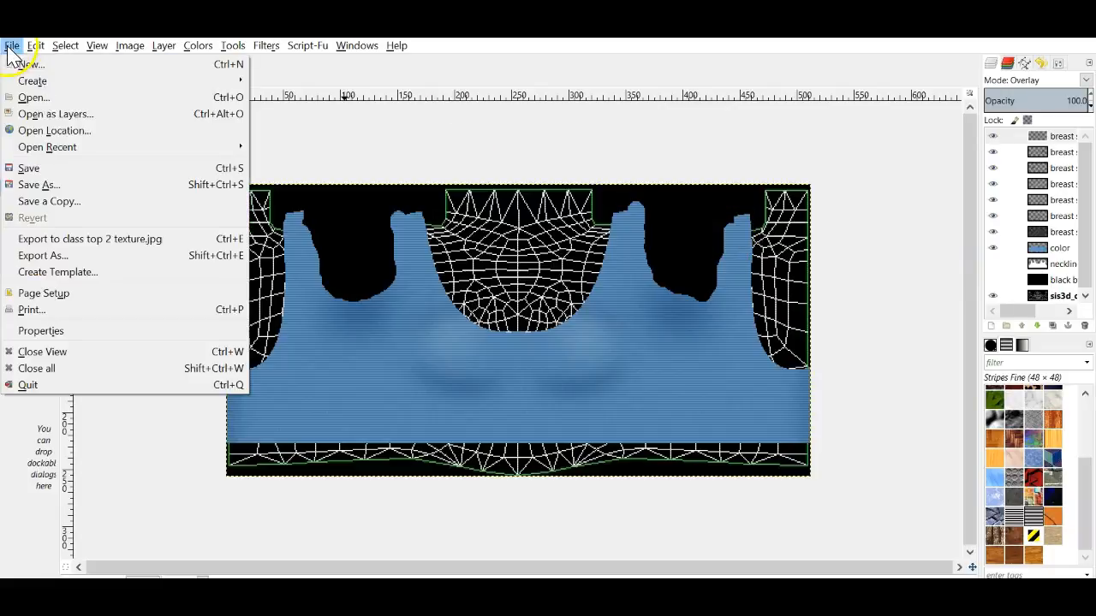
left_click(93, 239)
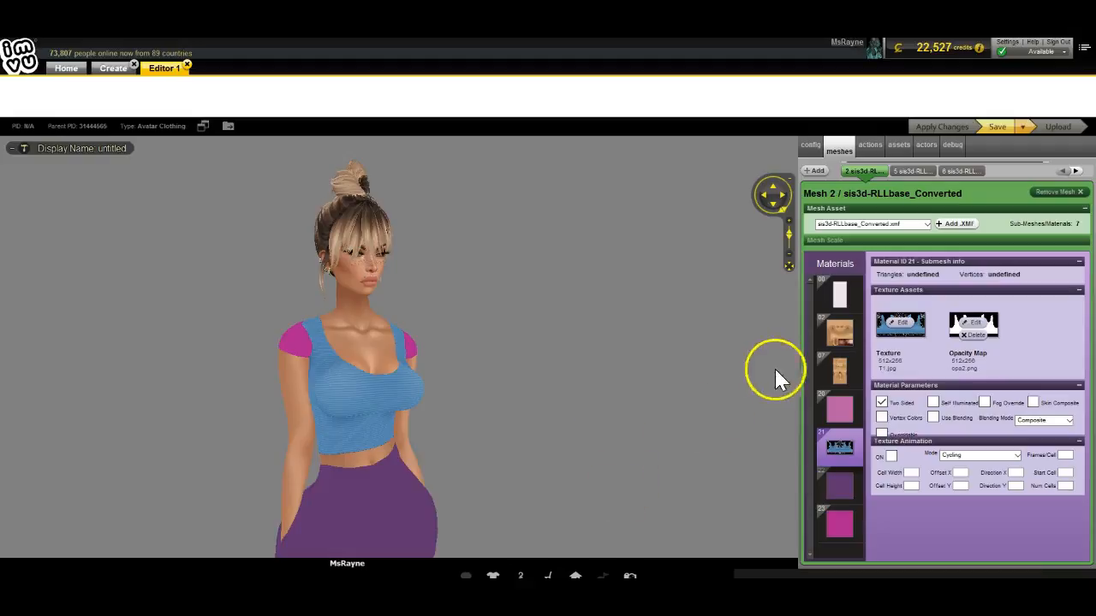
Step: Load the updated class top 2 texture on the crop top and orbit from back to front
left_click_drag(778, 374, 290, 492)
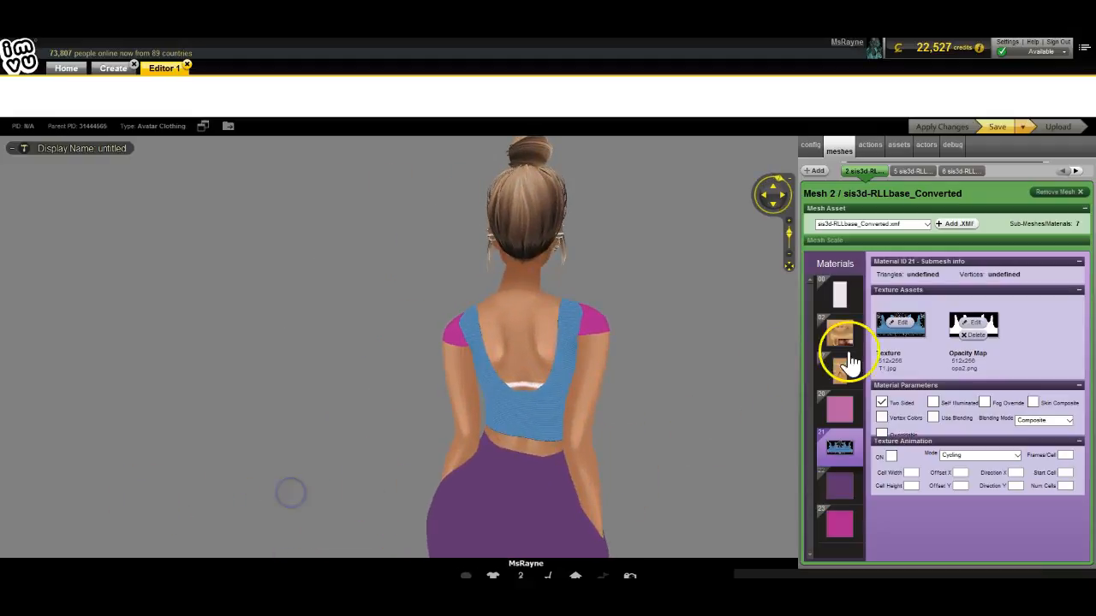
left_click(910, 332)
scroll(424, 366, "down", 3)
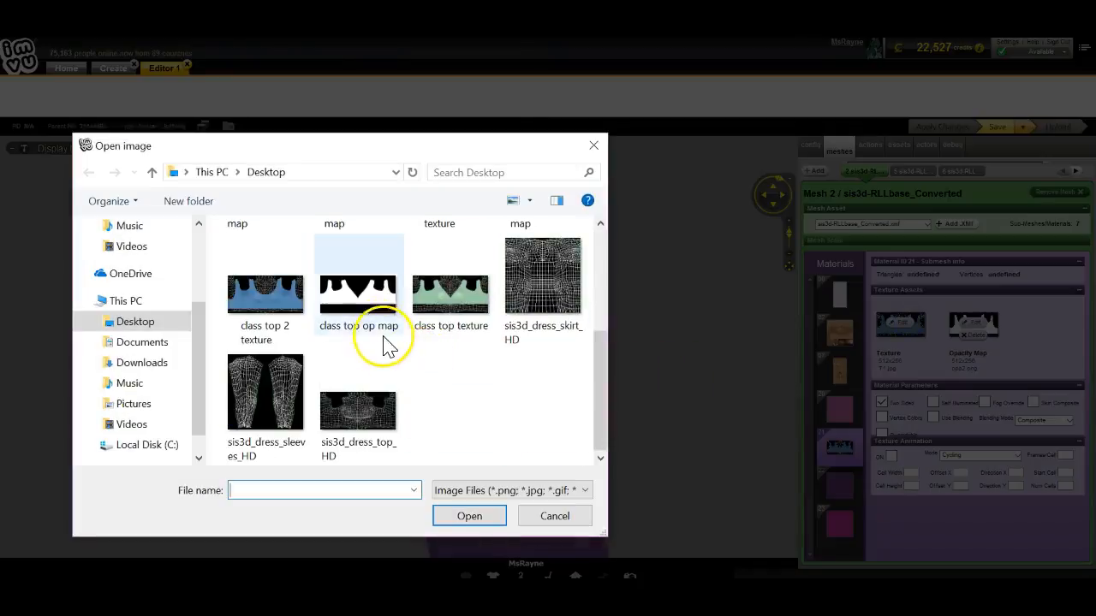
double_click(269, 291)
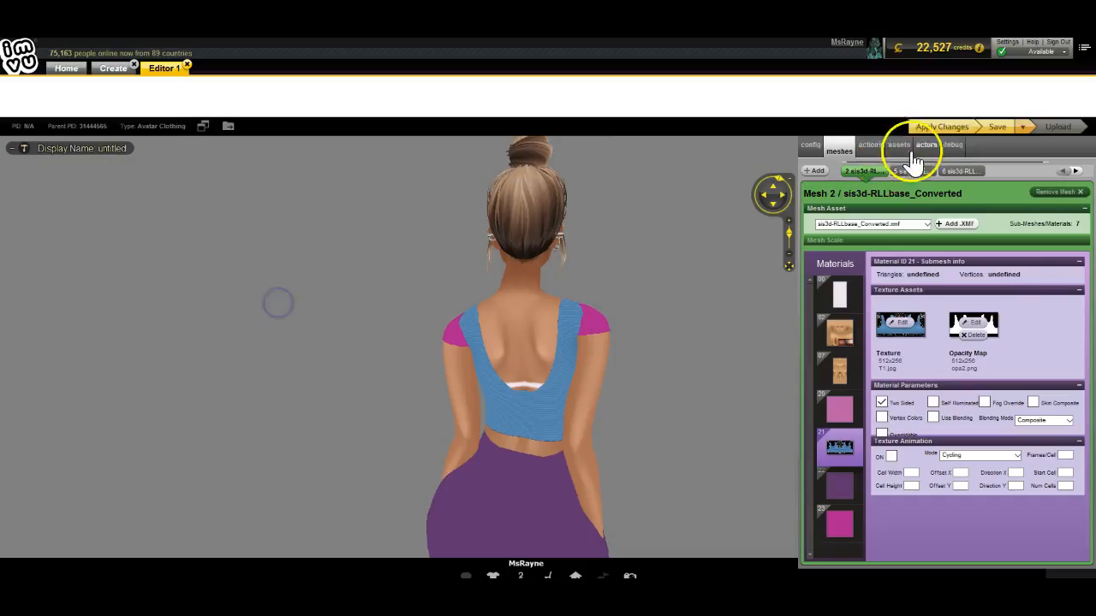
left_click(677, 424)
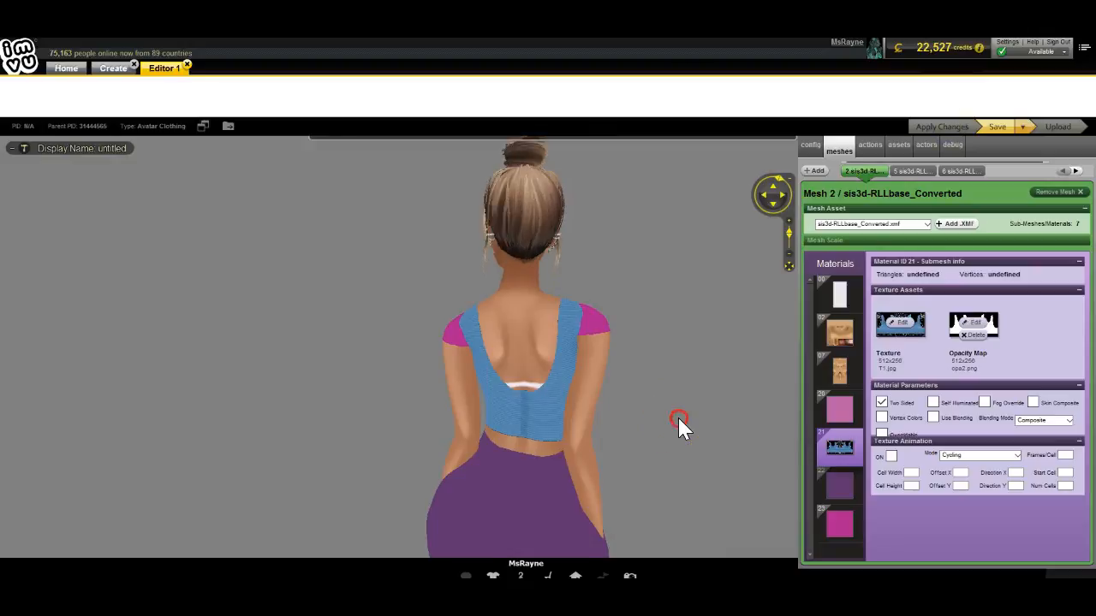
left_click_drag(679, 419, 682, 411)
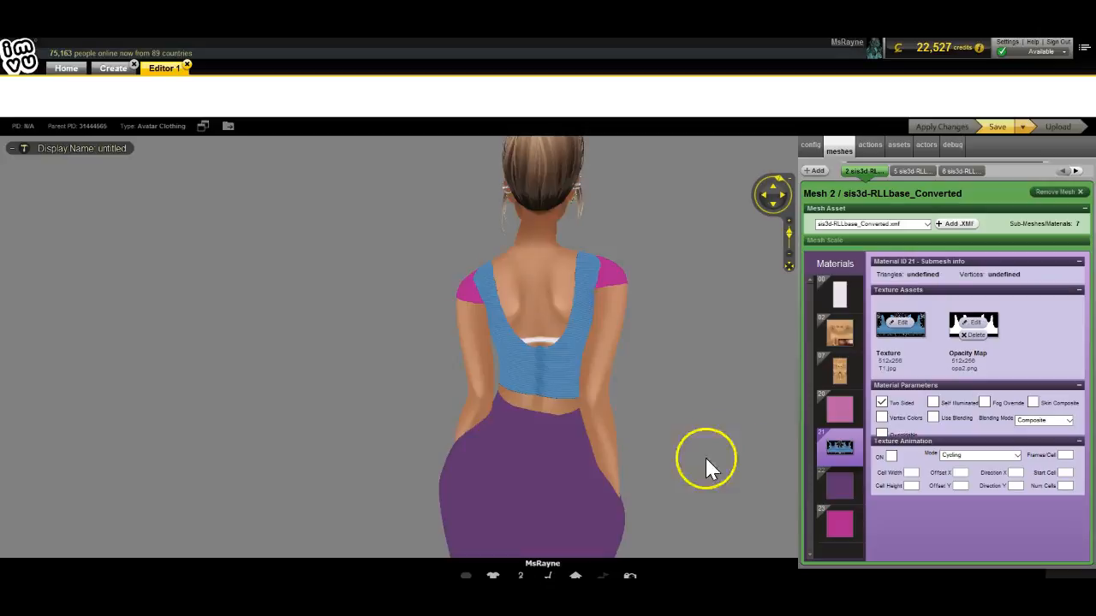
left_click_drag(420, 405, 597, 406)
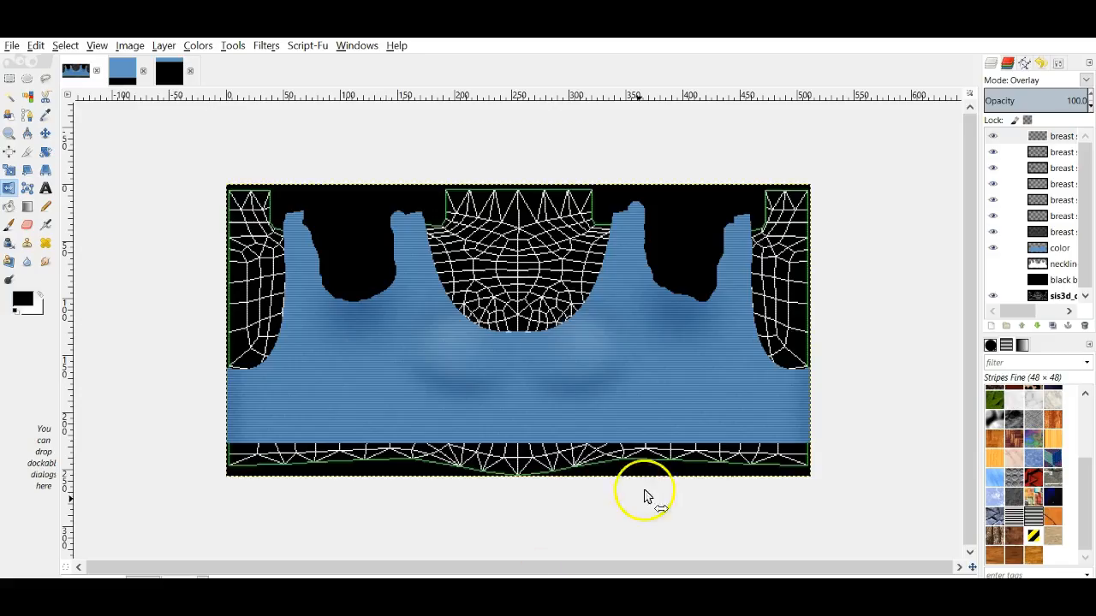
Step: Add a layer to the skirt image and copy the breast shine layer into it from the top image
left_click(120, 72)
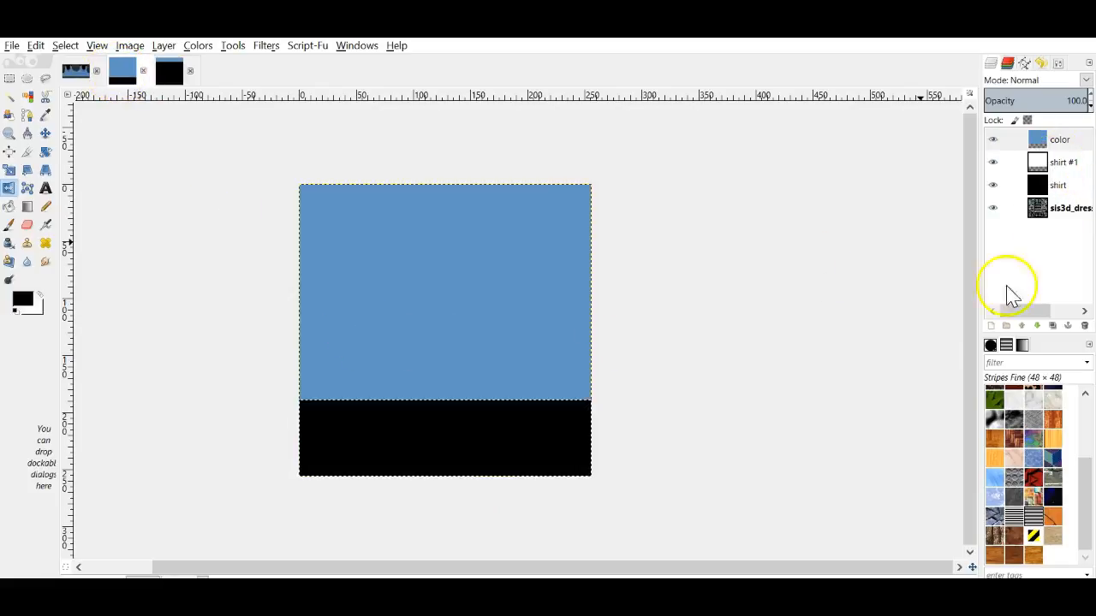
left_click(990, 325)
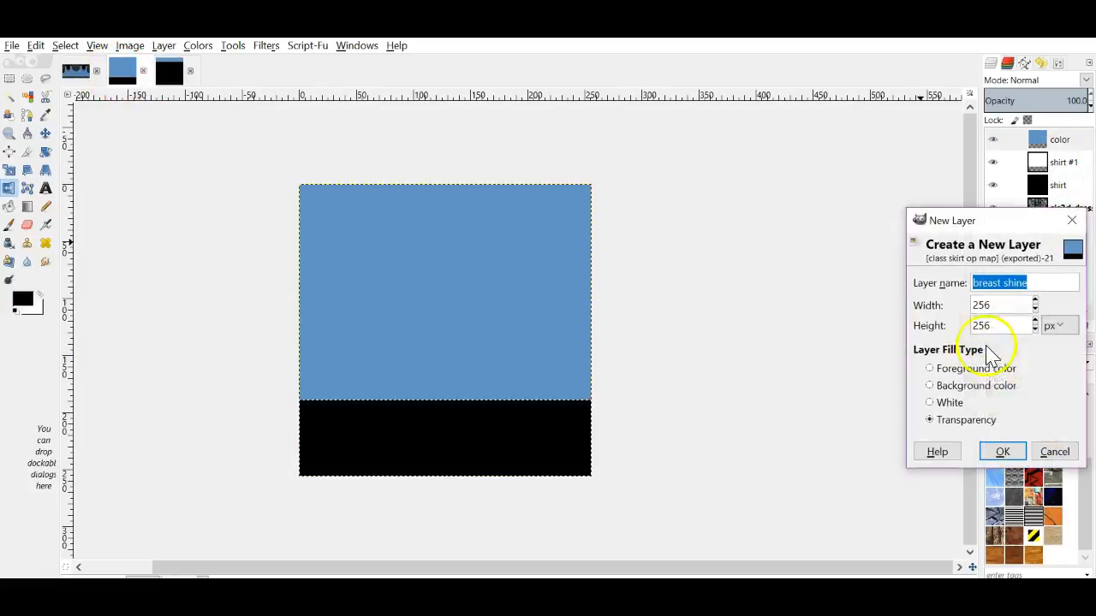
left_click(1002, 451)
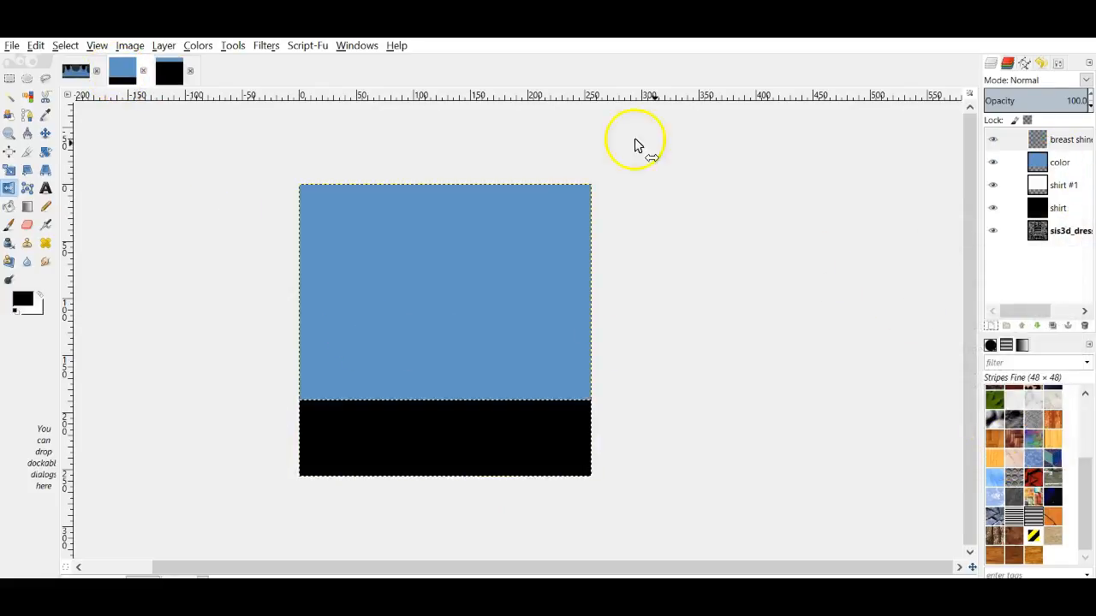
left_click(79, 72)
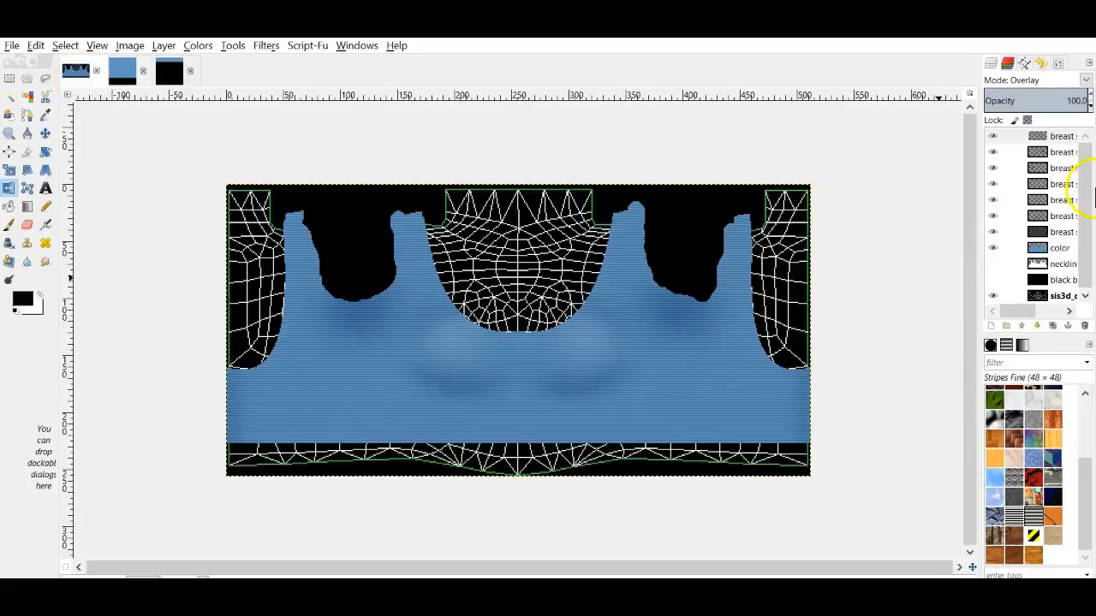
left_click(1051, 235)
left_click_drag(1032, 253, 423, 294)
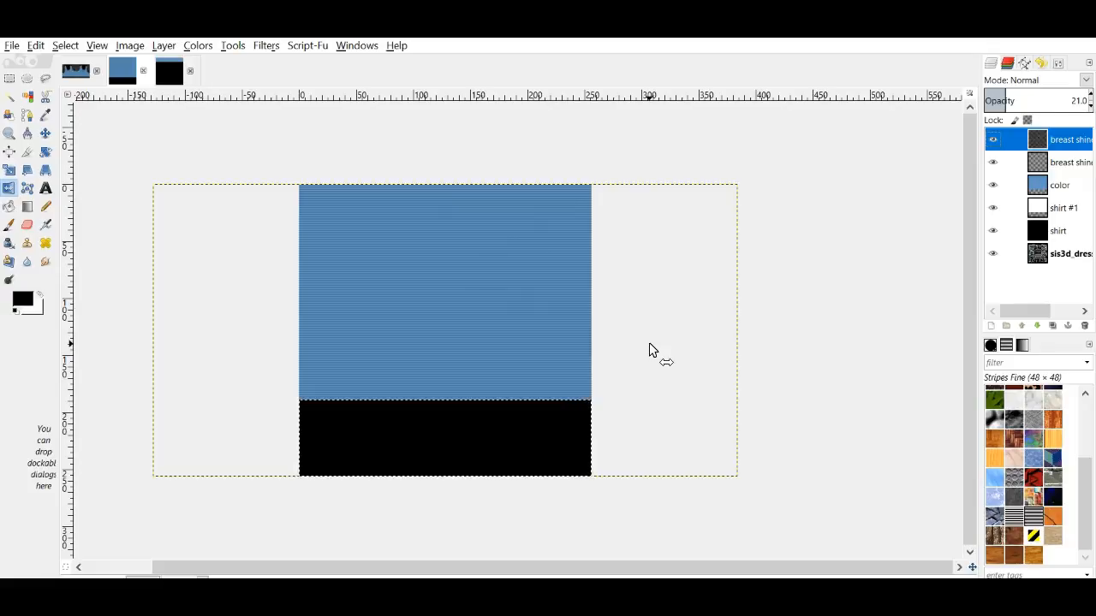
Step: Export the skirt image as class skirt .jpg
left_click(11, 53)
left_click(118, 251)
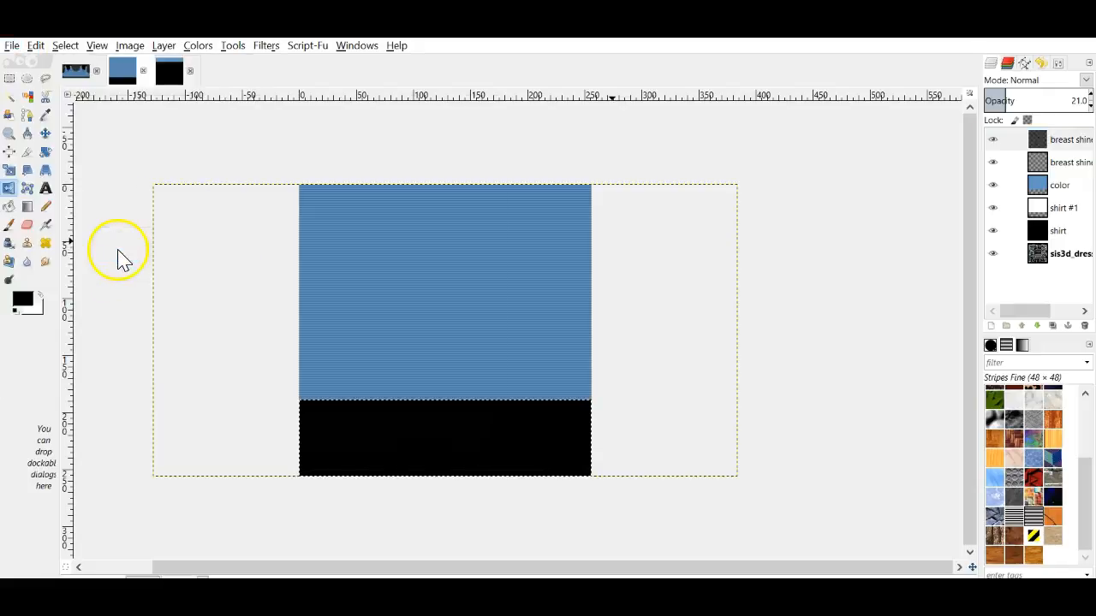
left_click_drag(214, 134, 140, 143)
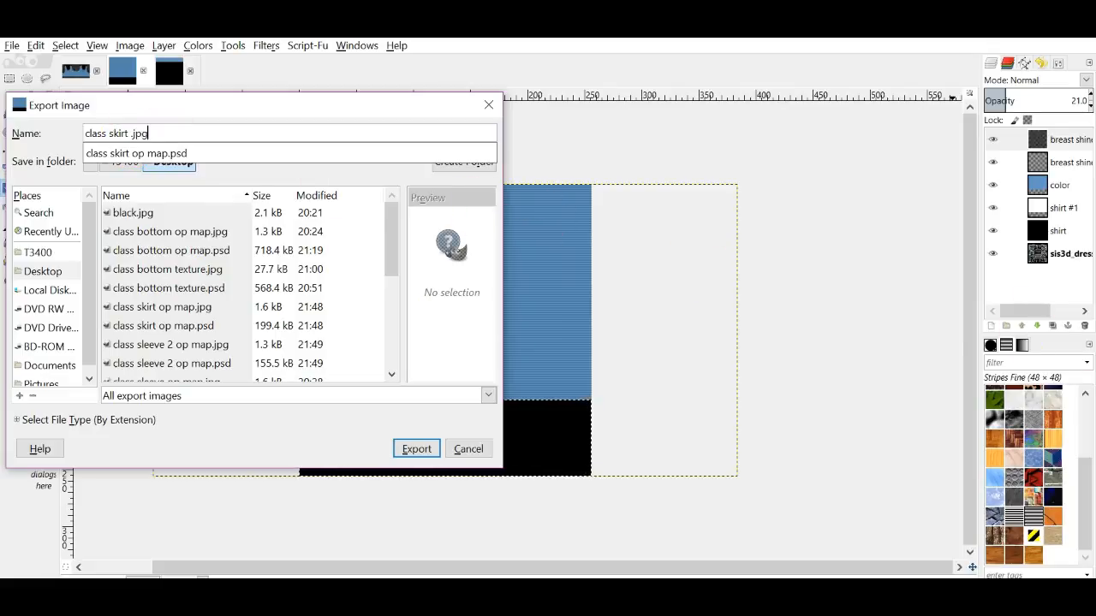
type(".jpg")
key("Return")
key("Return")
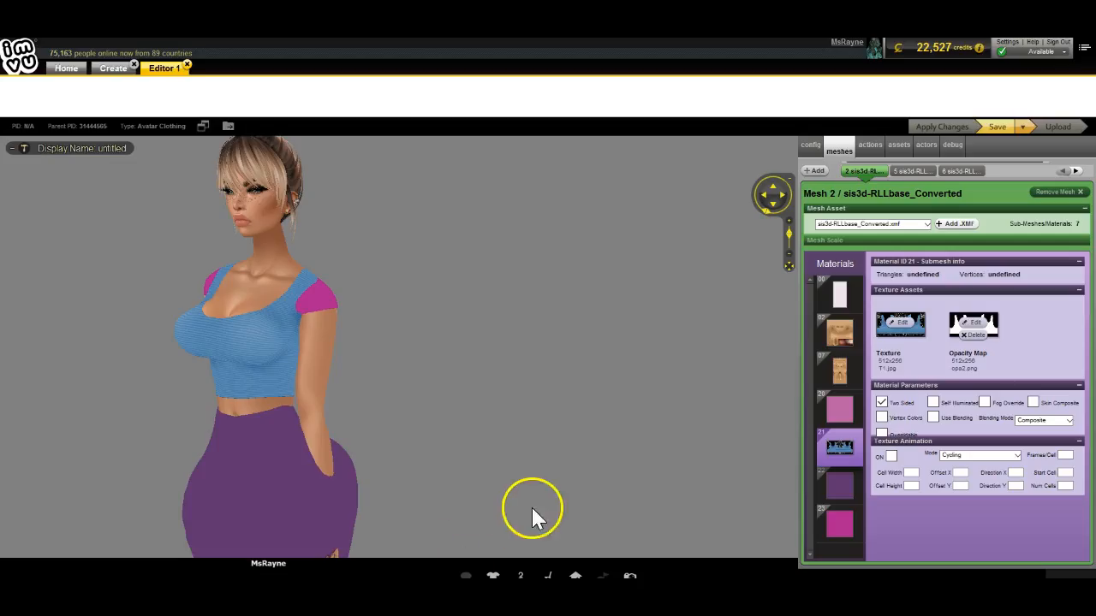
Step: Give material 22 the class skirt texture, apply it, and orbit to inspect the blue skirt
left_click(839, 483)
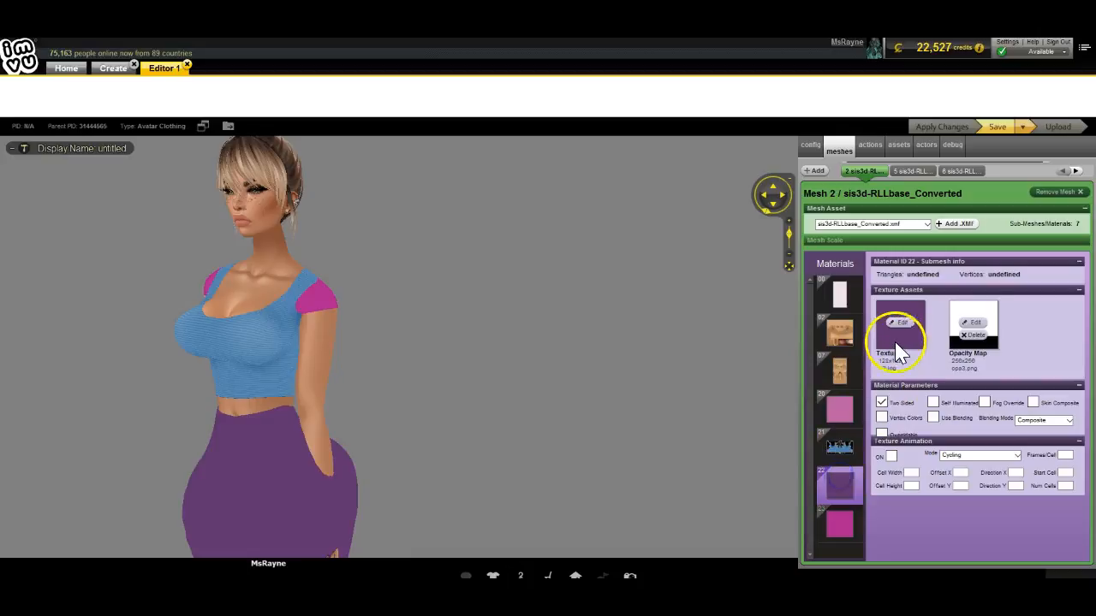
left_click(894, 327)
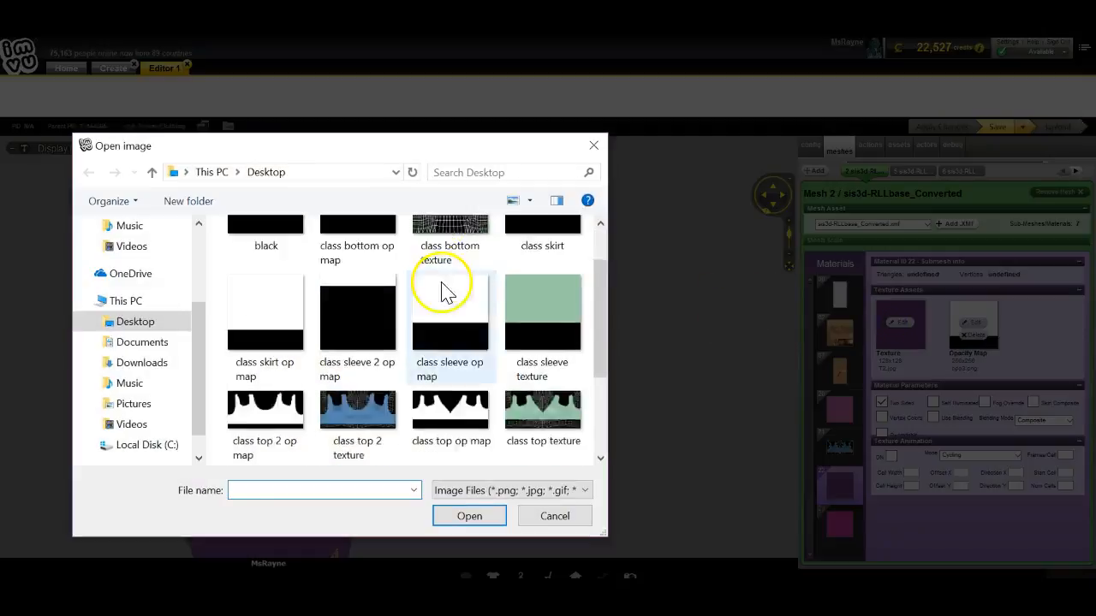
double_click(535, 269)
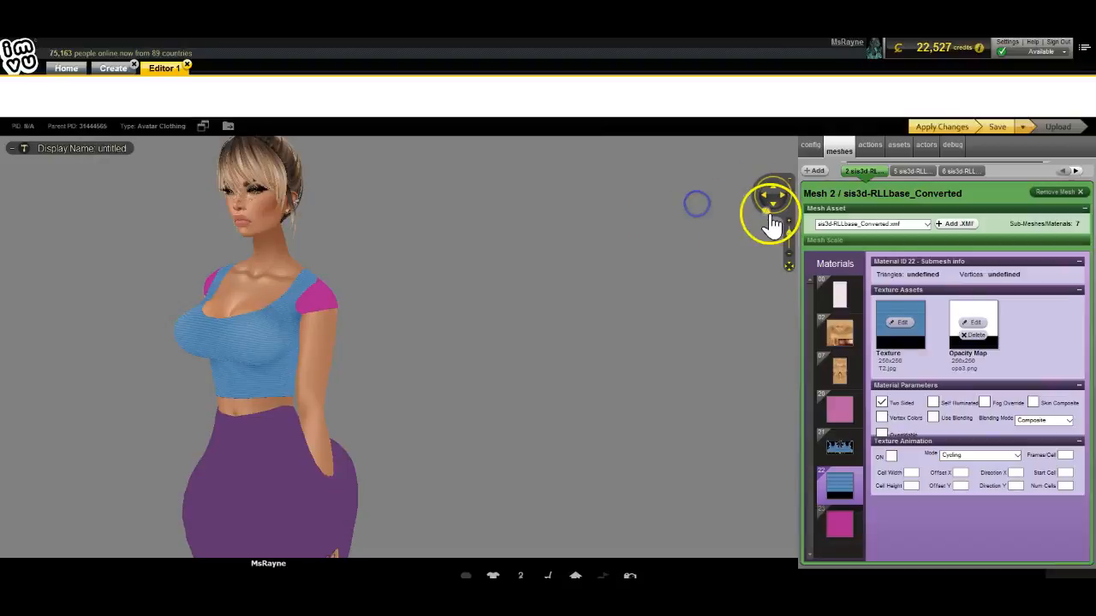
left_click(950, 127)
left_click_drag(546, 194, 516, 286)
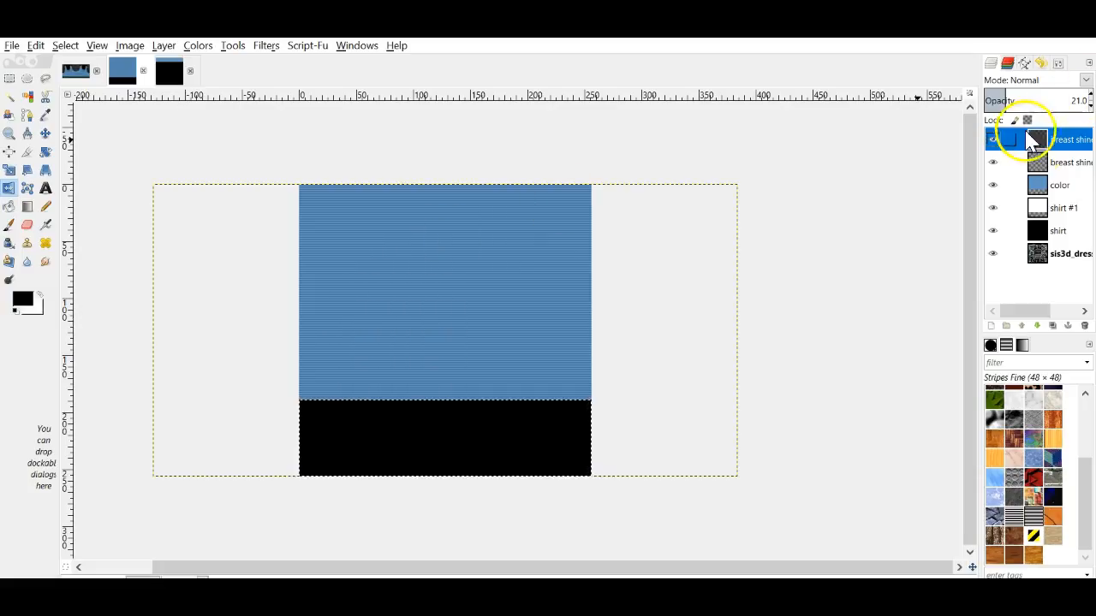
Step: Copy the breast shine layer into the sleeve image, then export it as 'class sleeve 2 .jpg'
left_click_drag(1002, 139, 564, 281)
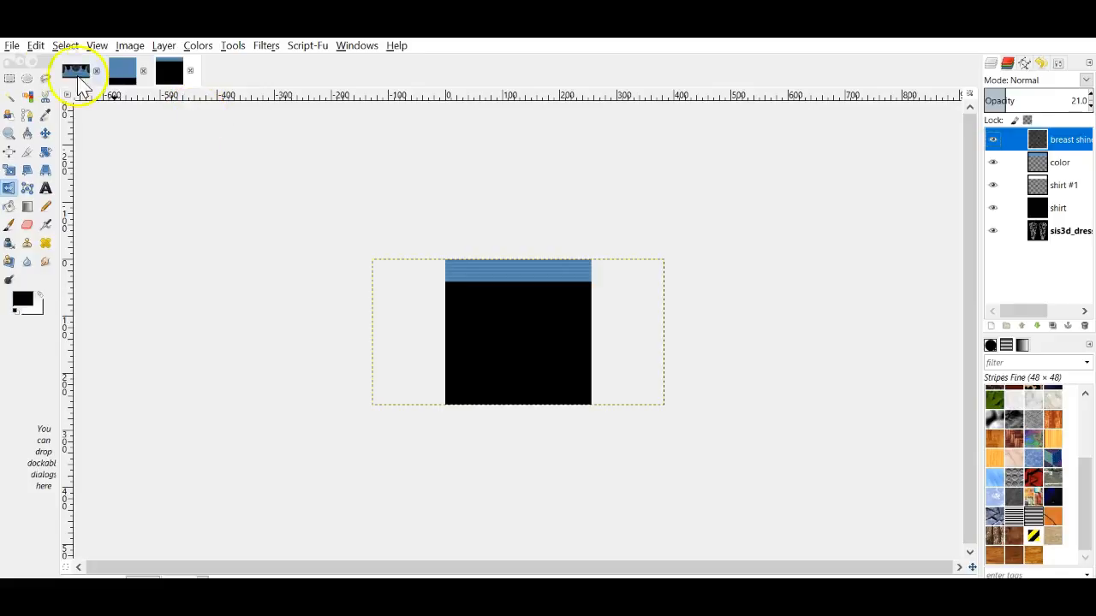
left_click(19, 47)
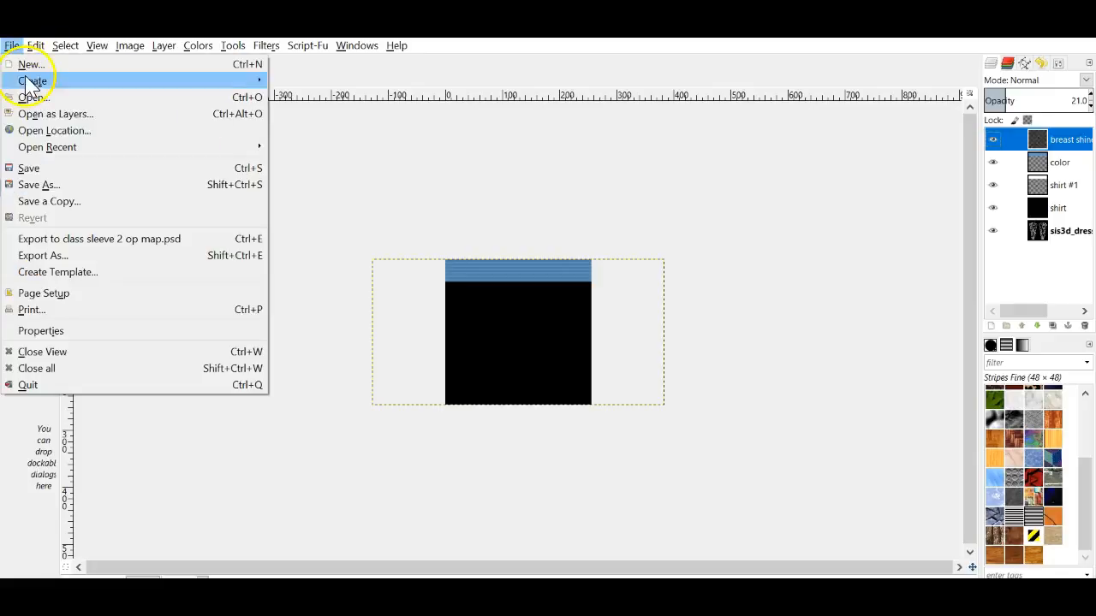
left_click(53, 254)
left_click_drag(212, 131, 155, 133)
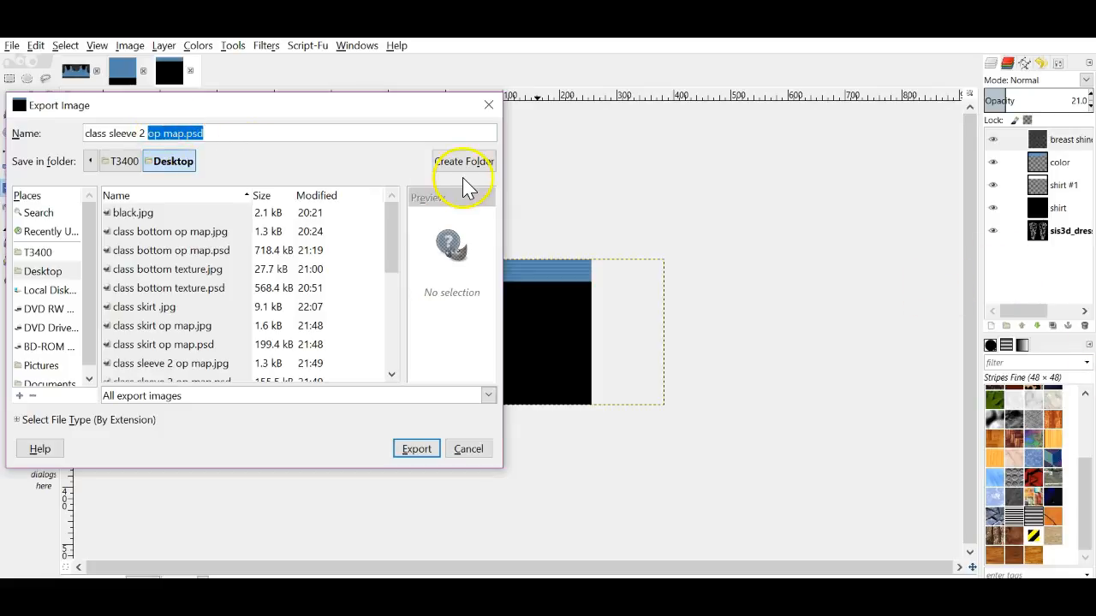
key("BackSpace")
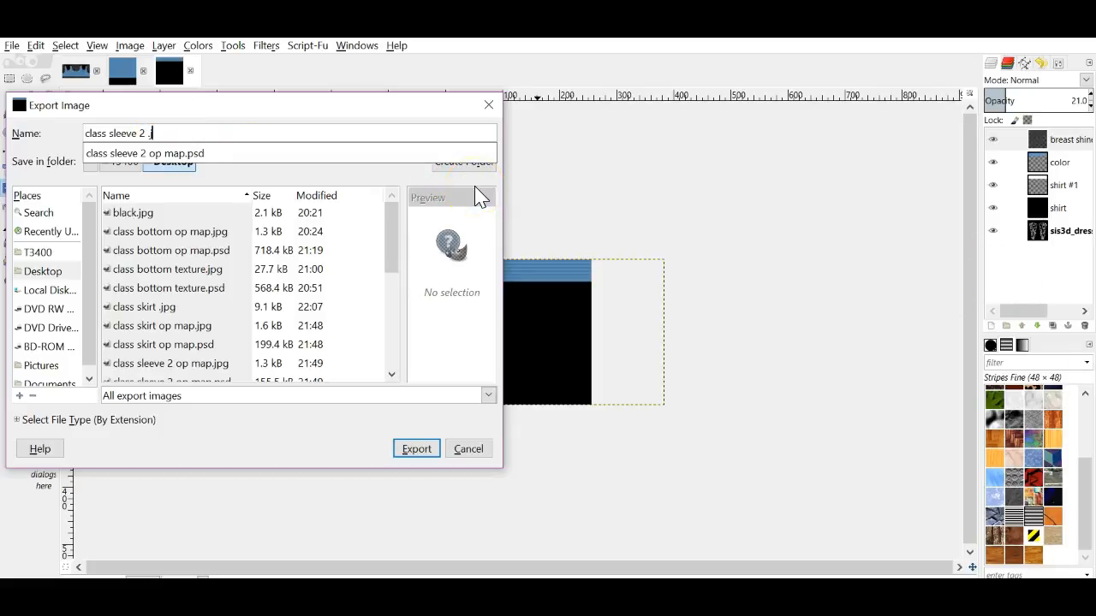
type(".jpg")
key("Return")
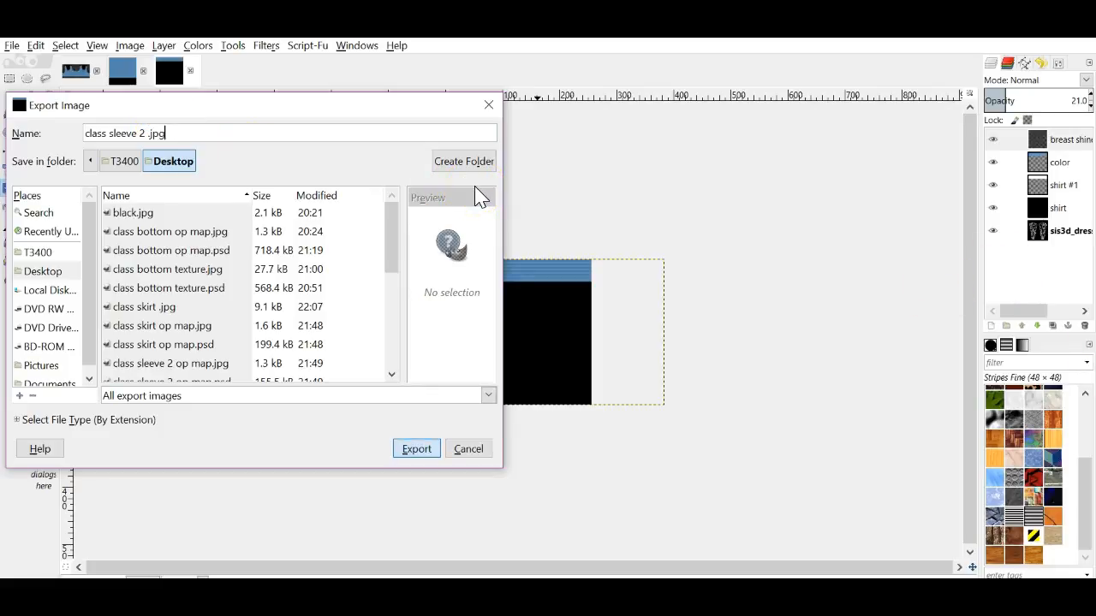
key("Return")
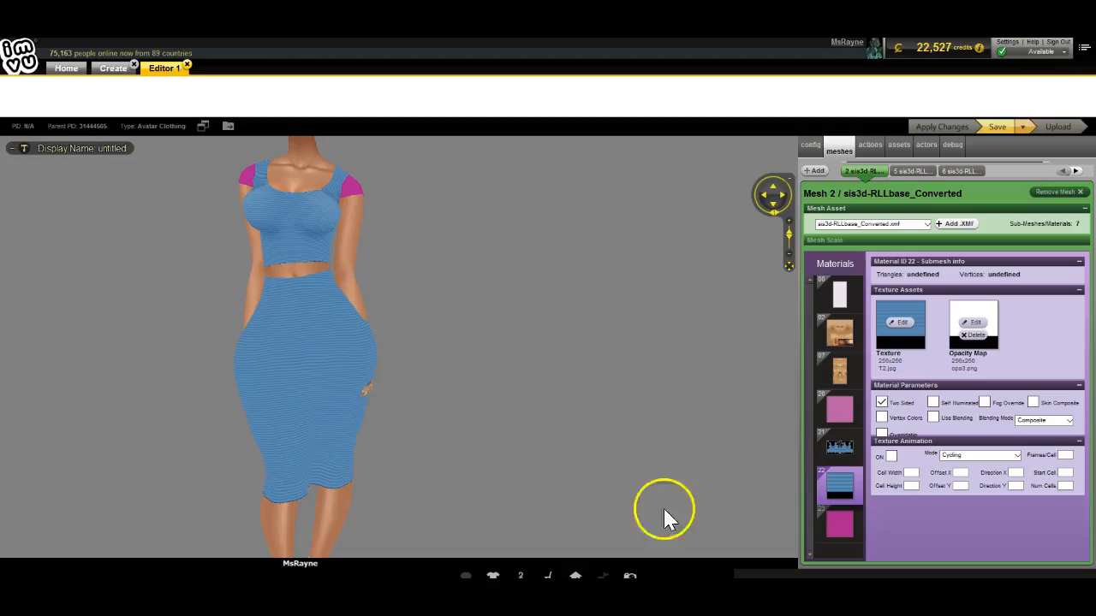
Step: Load 'class sleeve 2' as material 23's texture and apply the change to the avatar
left_click(843, 522)
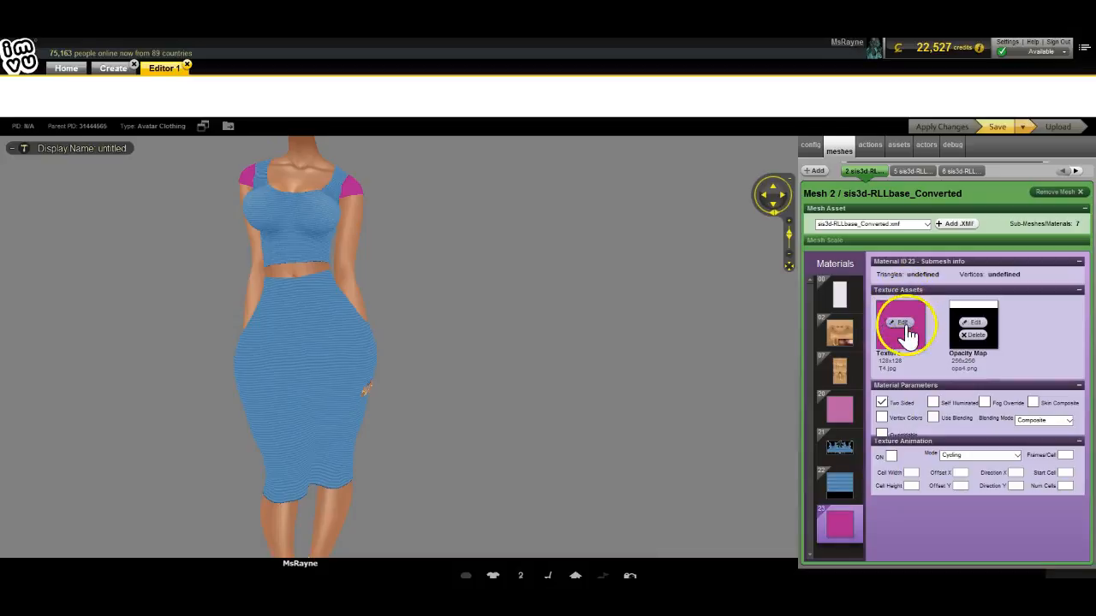
left_click(901, 322)
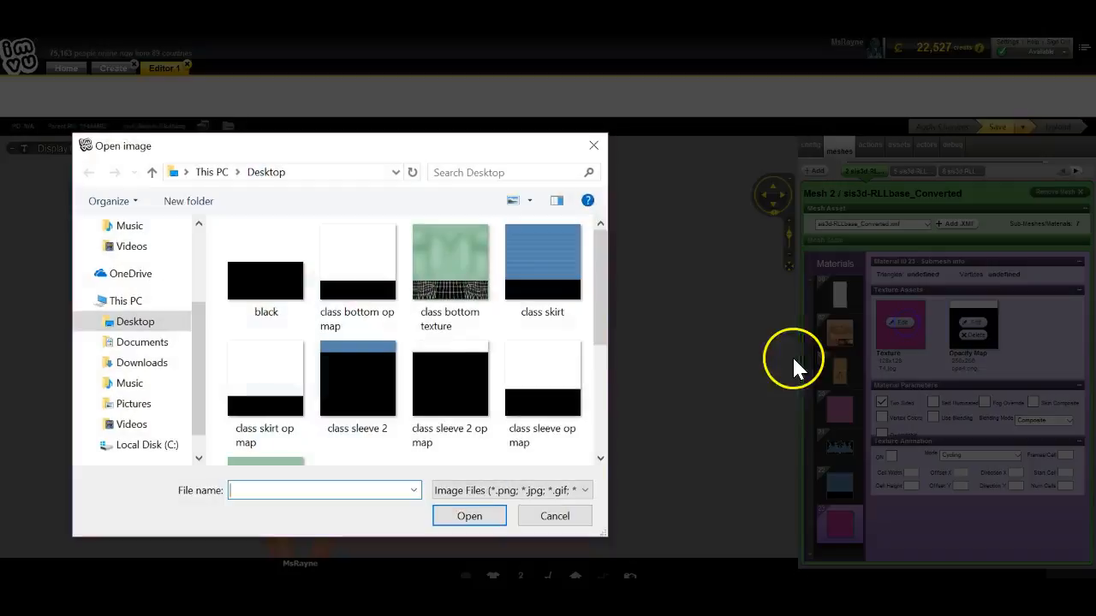
double_click(368, 376)
left_click(927, 128)
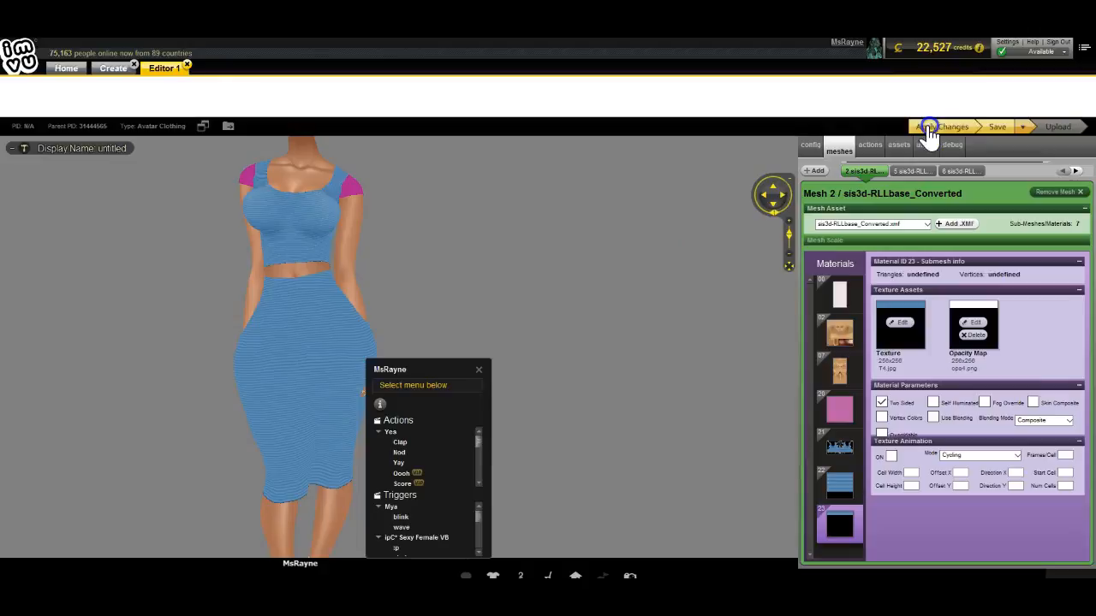
left_click(556, 288)
Step: Orbit and zoom to inspect the blue sleeves, then select material 22
mouse_move(472, 390)
left_mouse_down()
mouse_move(577, 402)
mouse_move(700, 382)
mouse_move(644, 371)
mouse_move(461, 392)
left_mouse_up()
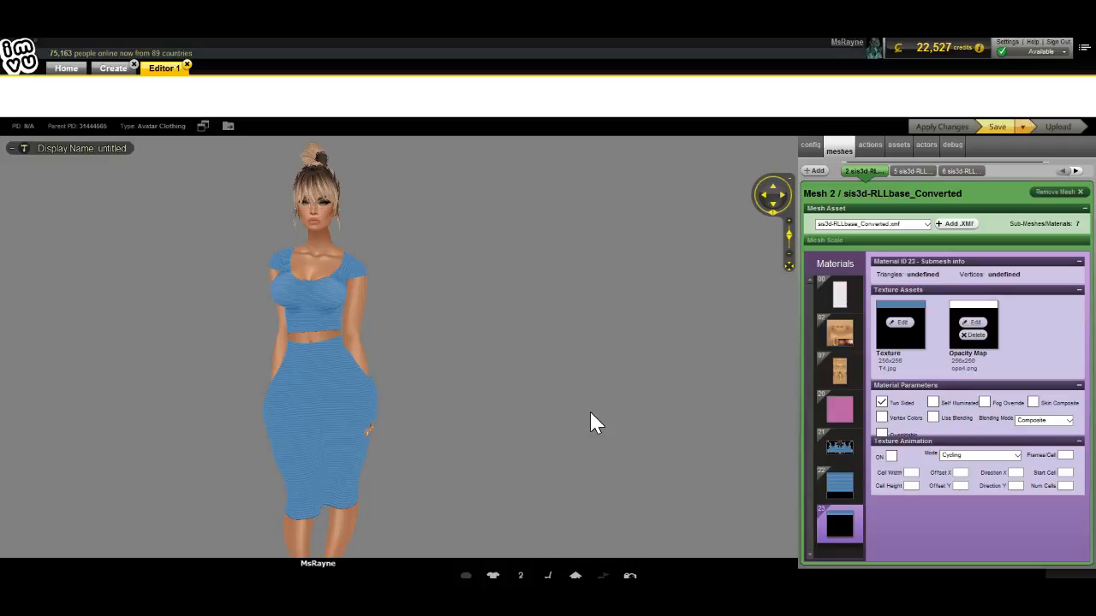
left_click_drag(189, 374, 210, 421)
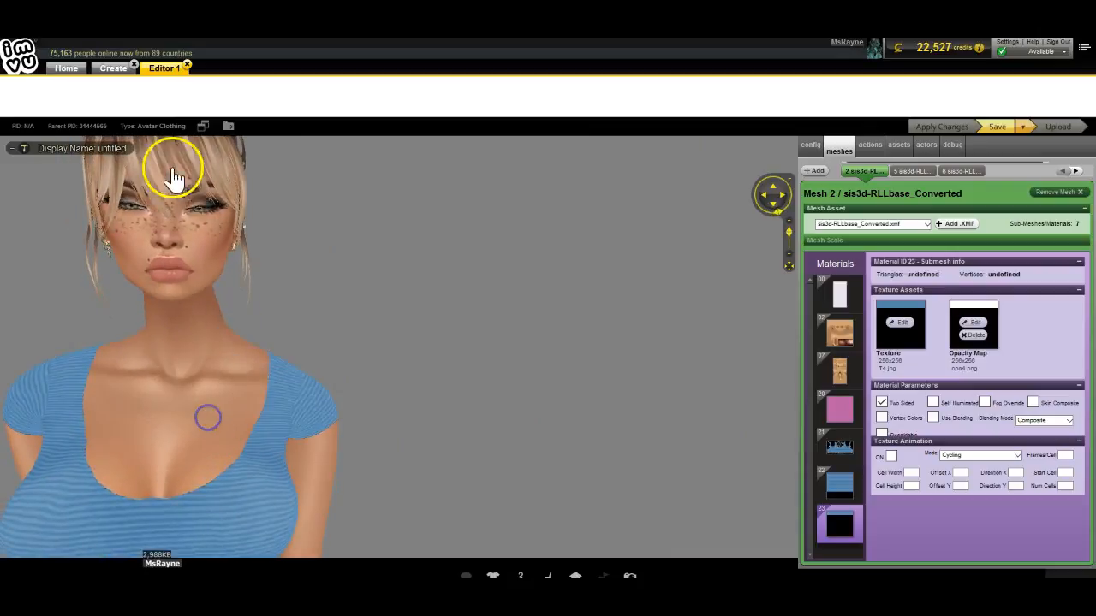
left_click_drag(407, 457, 386, 417)
left_click(847, 495)
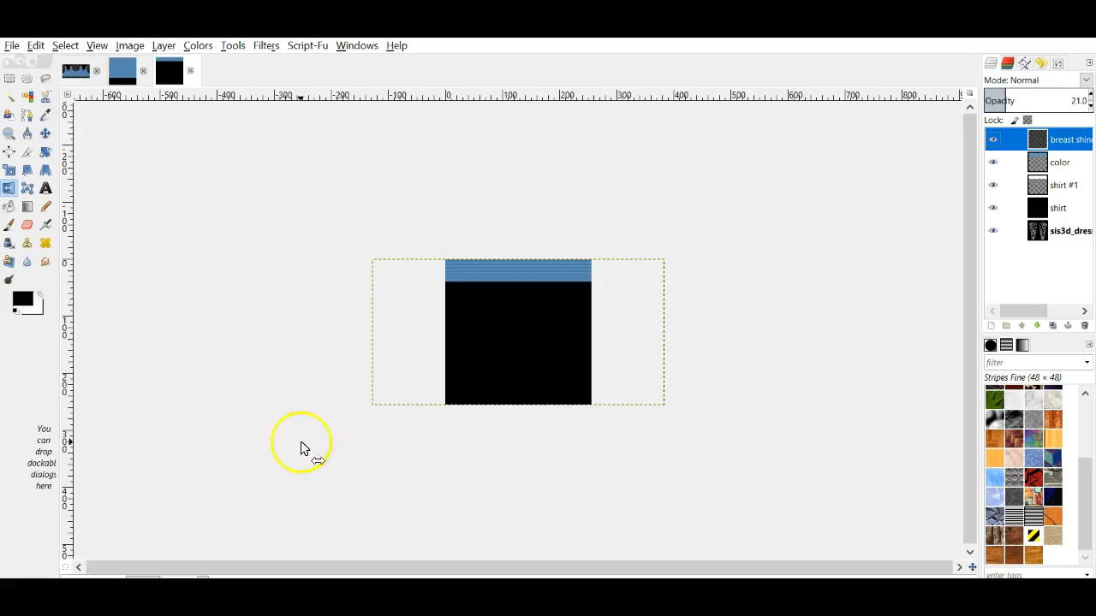
Step: Hide 'shirt' and 'shirt #1', fade the color layer, and move the second breast shine layer to the top
left_click(131, 71)
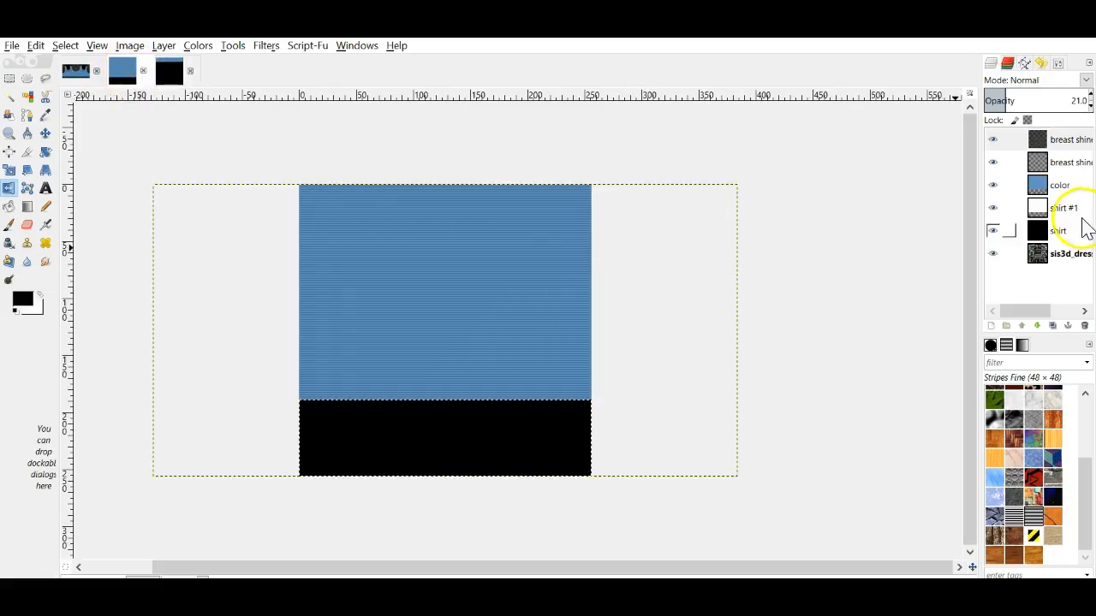
left_click(992, 230)
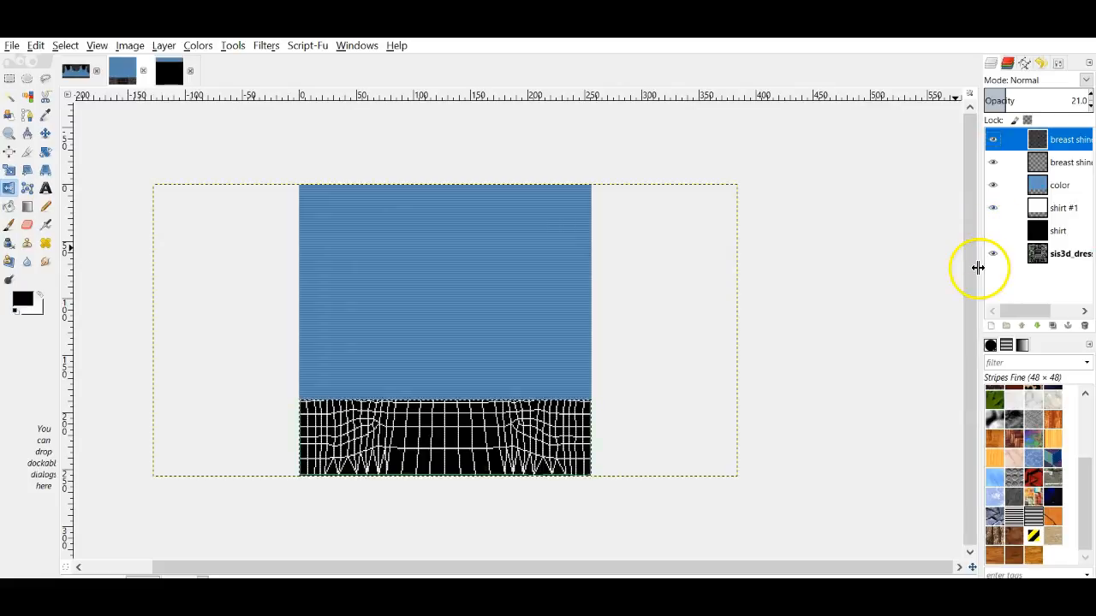
left_click(1051, 186)
left_click(1090, 106)
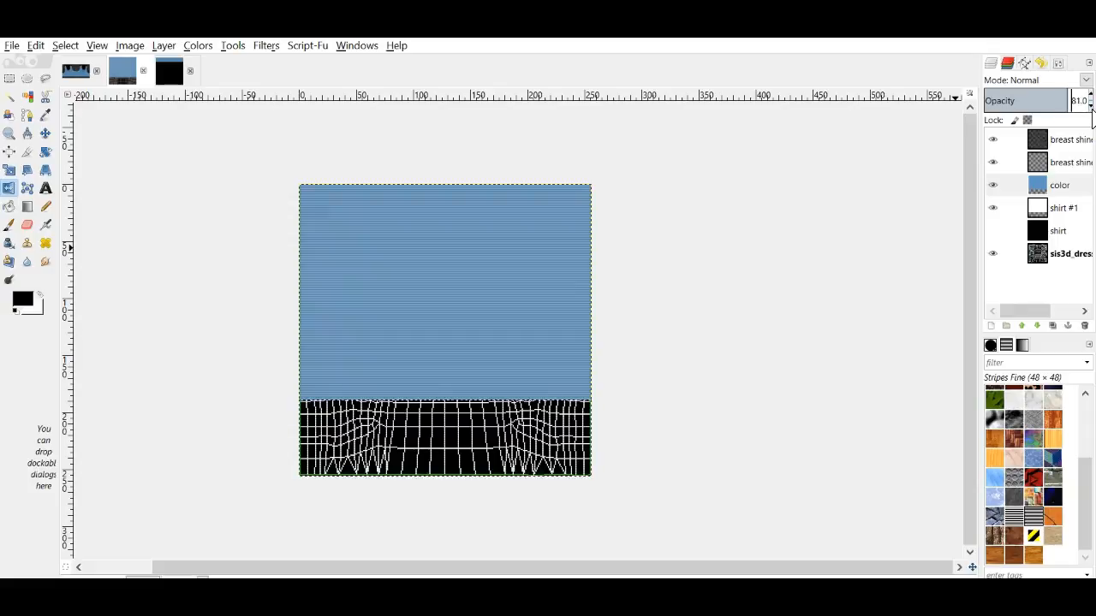
left_click(993, 208)
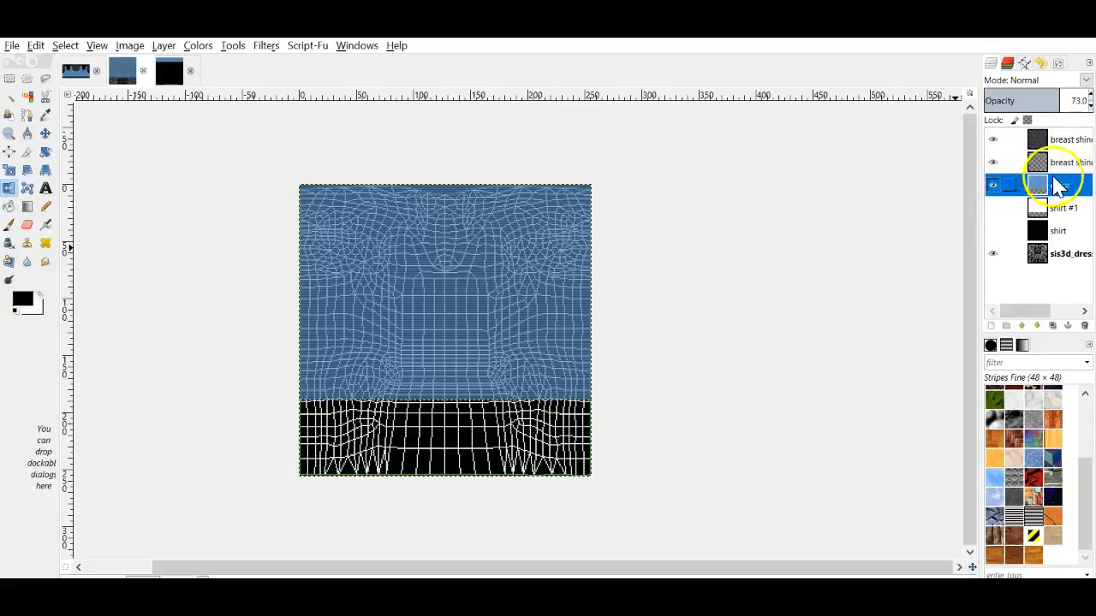
left_click(1090, 96)
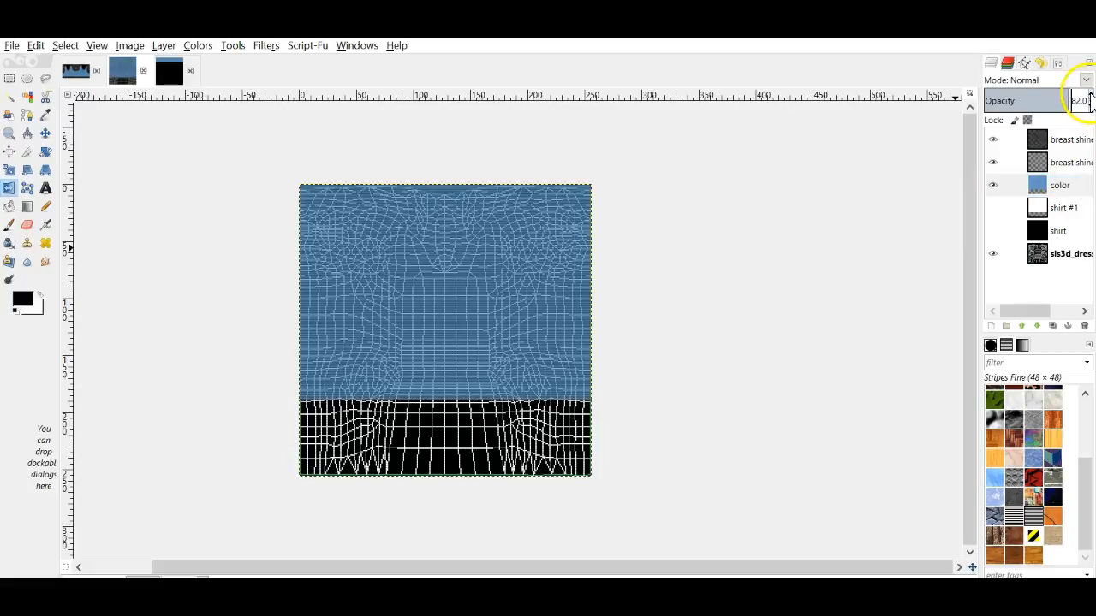
left_click_drag(1041, 166, 1058, 135)
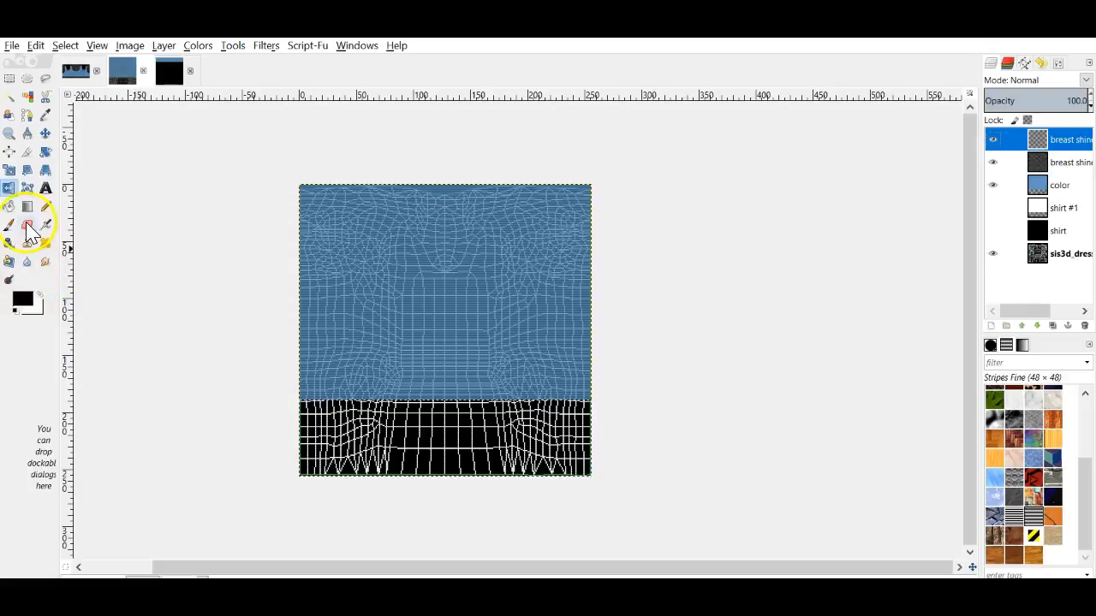
Step: Select an oval over the chest area and set the Paintbrush to size 16
left_click(28, 78)
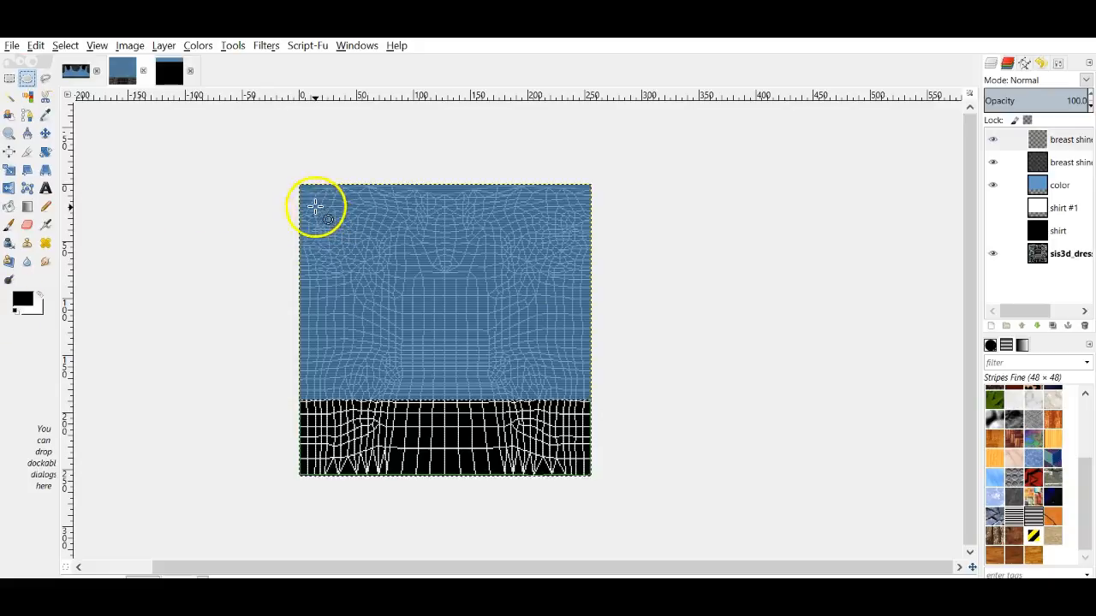
left_click_drag(301, 205, 377, 277)
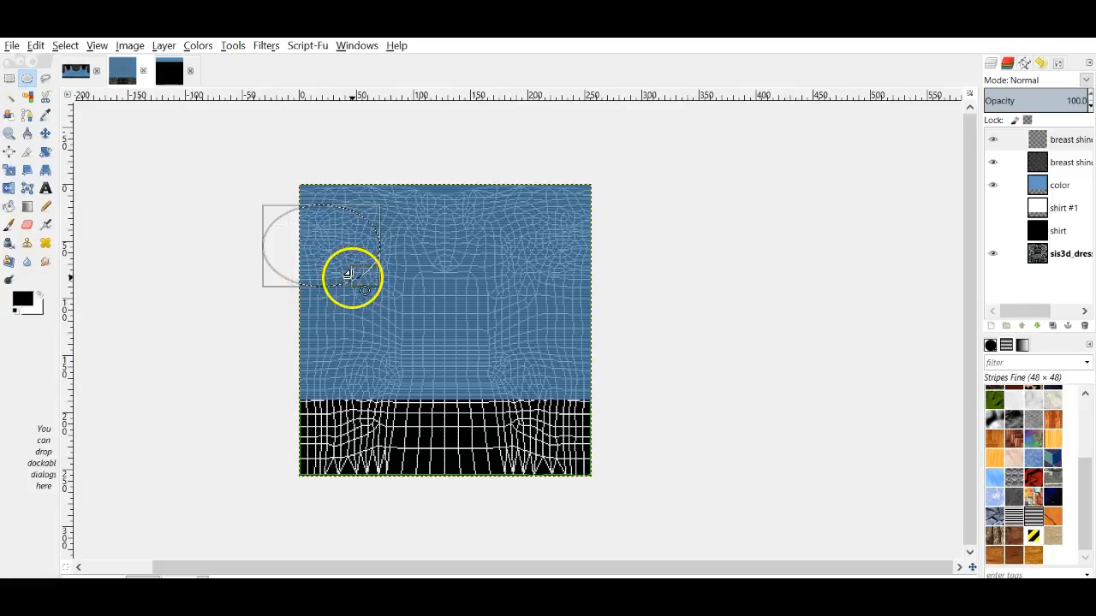
left_click(8, 224)
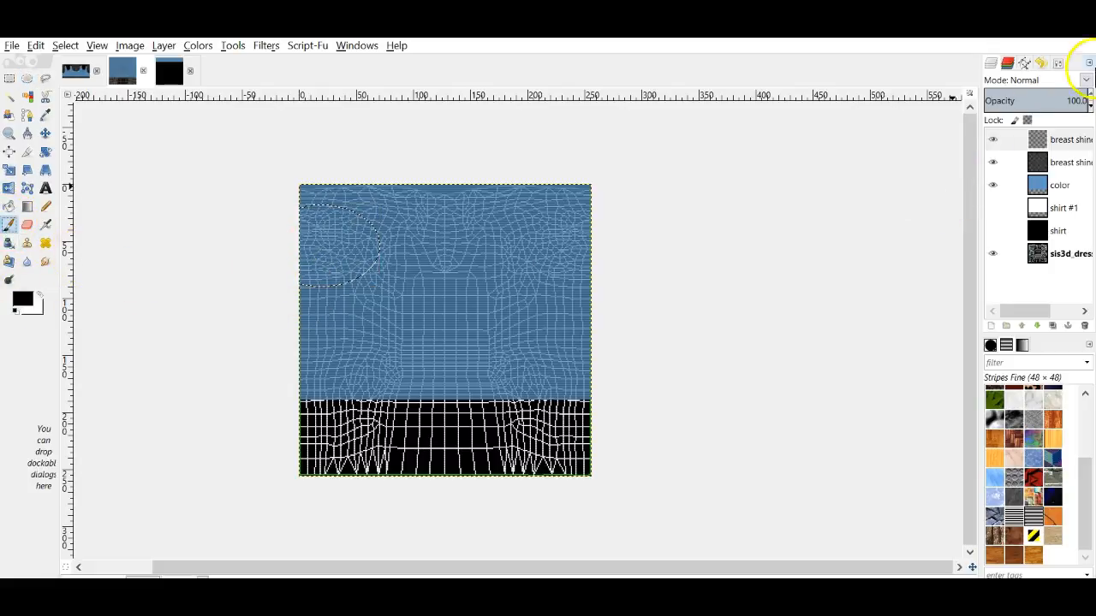
left_click(1056, 65)
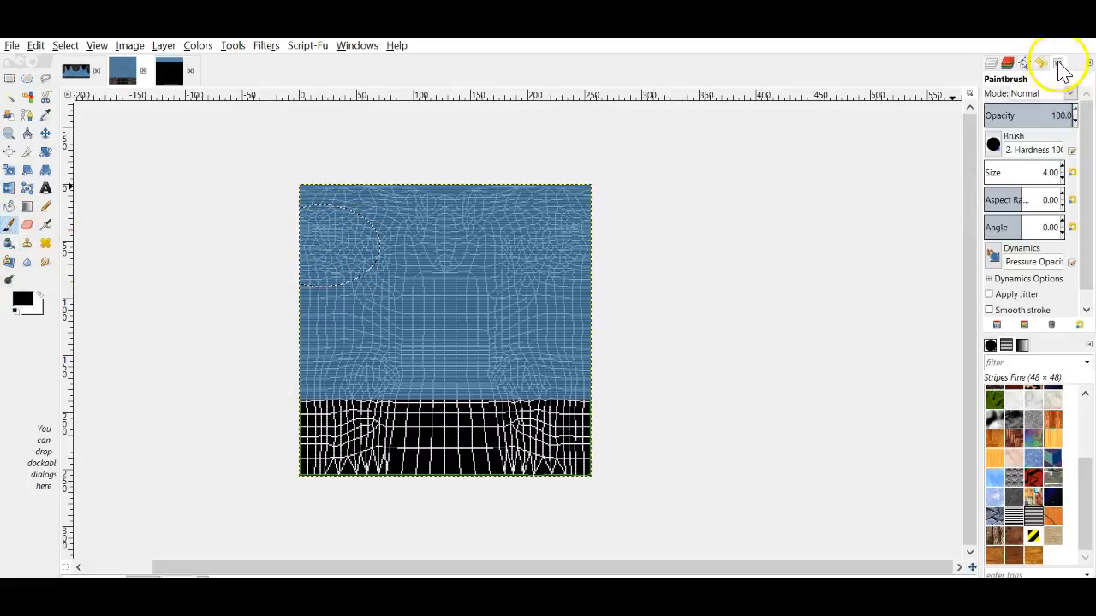
left_click(1062, 168)
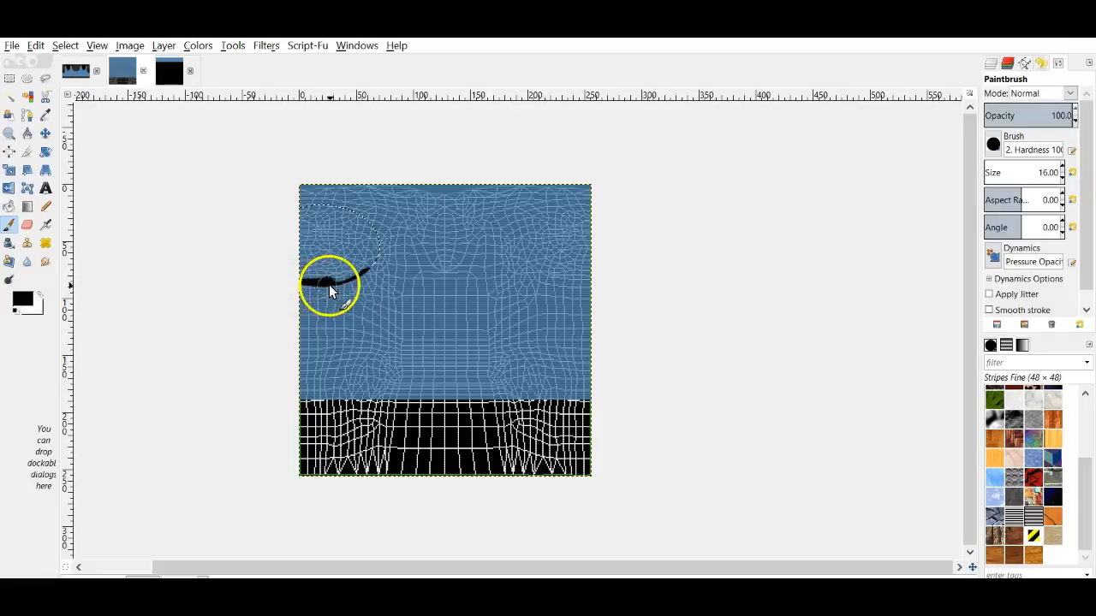
Step: Paint black along the oval's edges and smudge it into a crescent shadow
left_click_drag(347, 209, 304, 208)
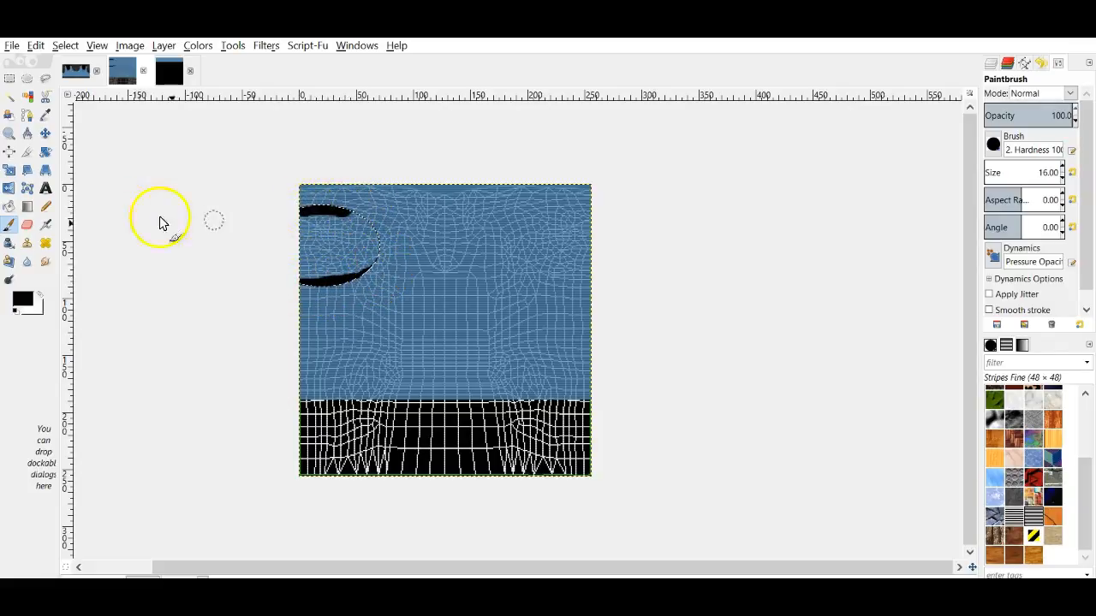
left_click(35, 46)
left_click(78, 64)
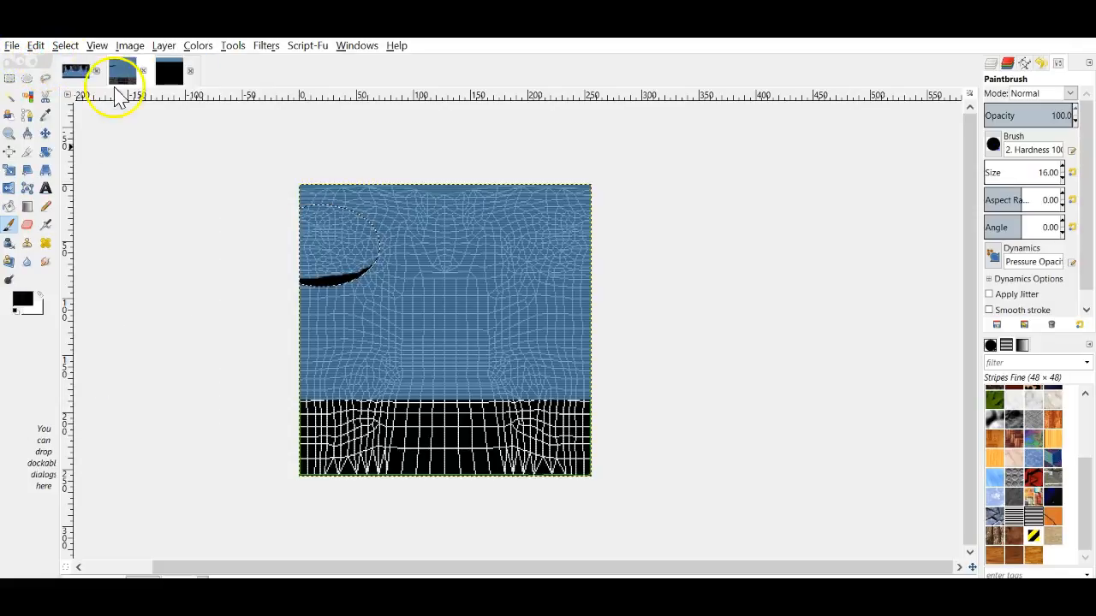
mouse_move(313, 202)
left_mouse_down()
mouse_move(302, 203)
mouse_move(328, 198)
mouse_move(300, 202)
mouse_move(326, 199)
left_mouse_up()
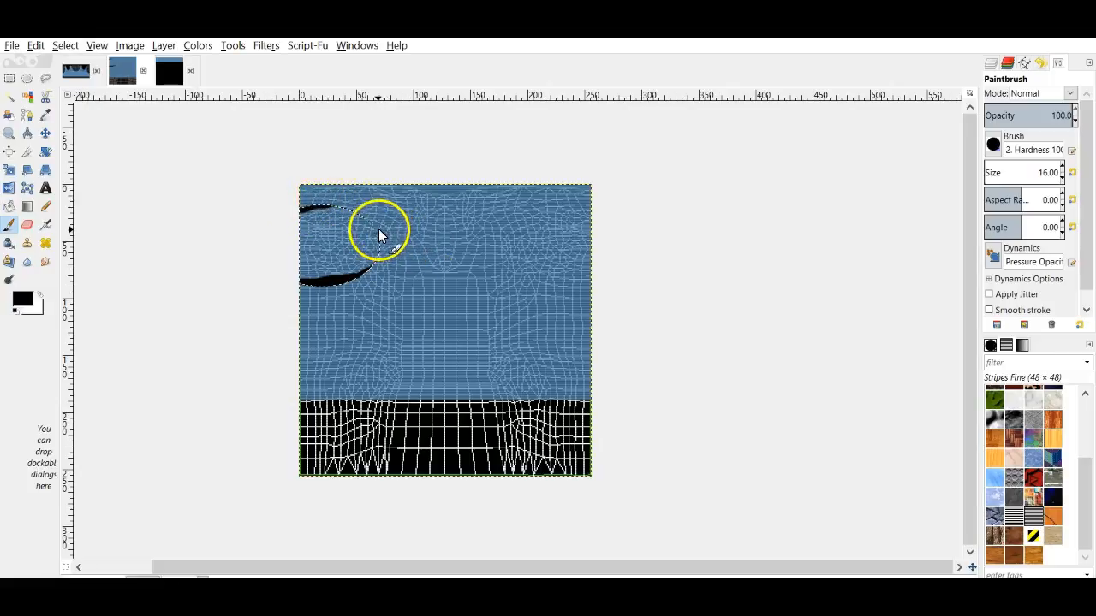
left_click_drag(375, 224, 370, 220)
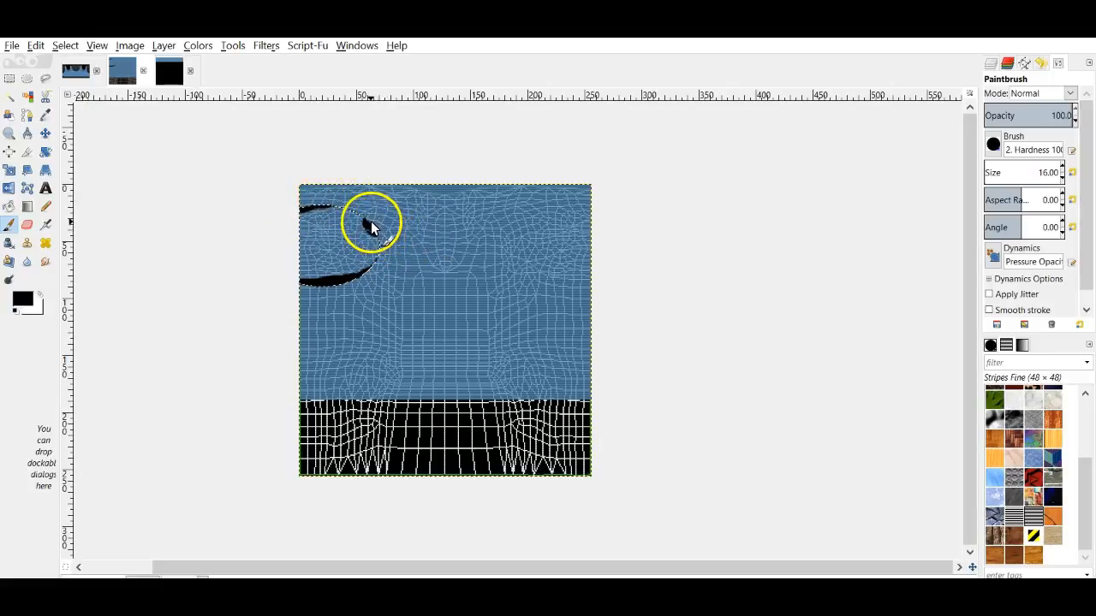
left_click(45, 261)
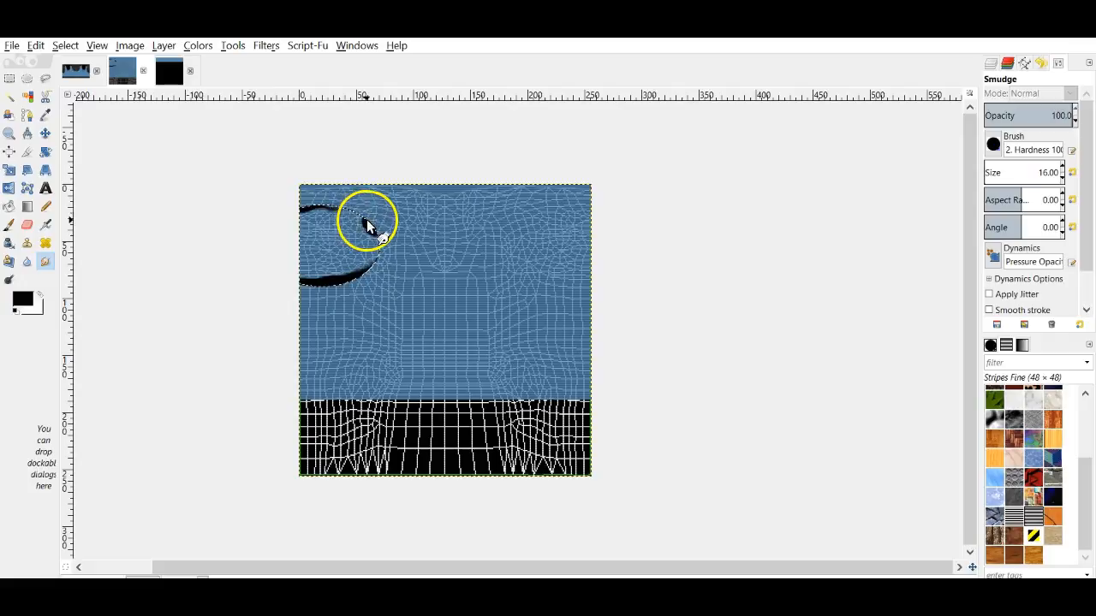
left_click_drag(365, 218, 380, 245)
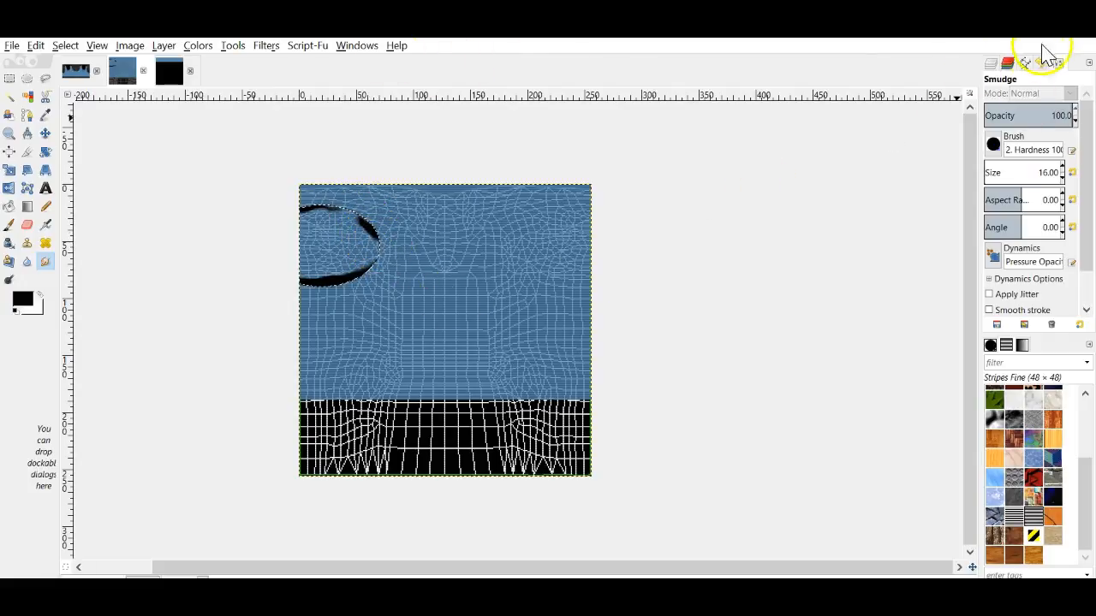
Step: Raise the color layer's opacity and select the top breast shine layer
left_click(991, 63)
left_click(1062, 185)
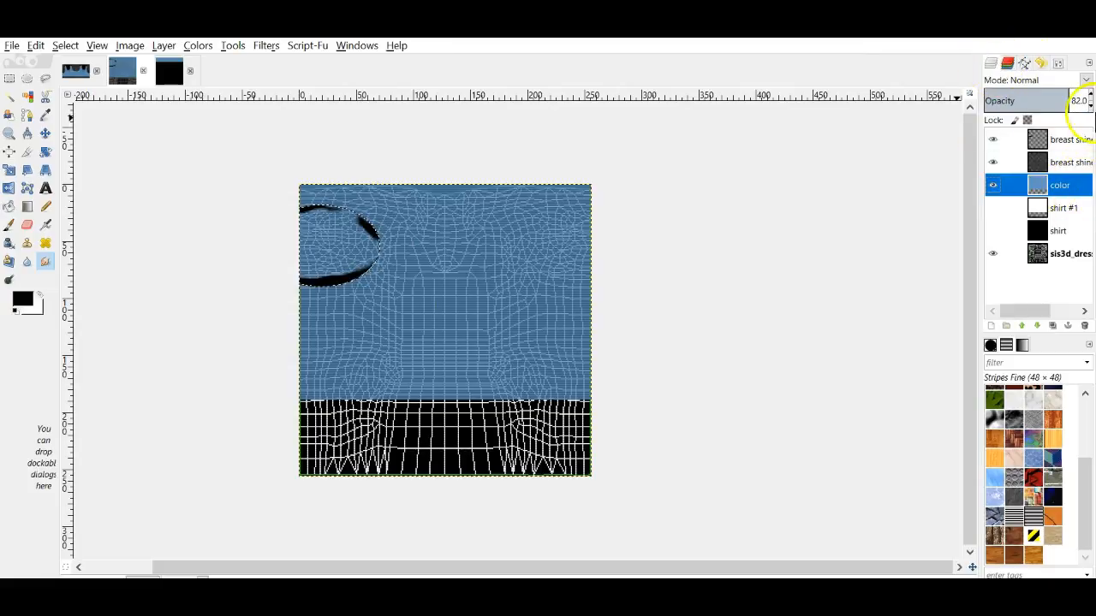
left_click(1089, 98)
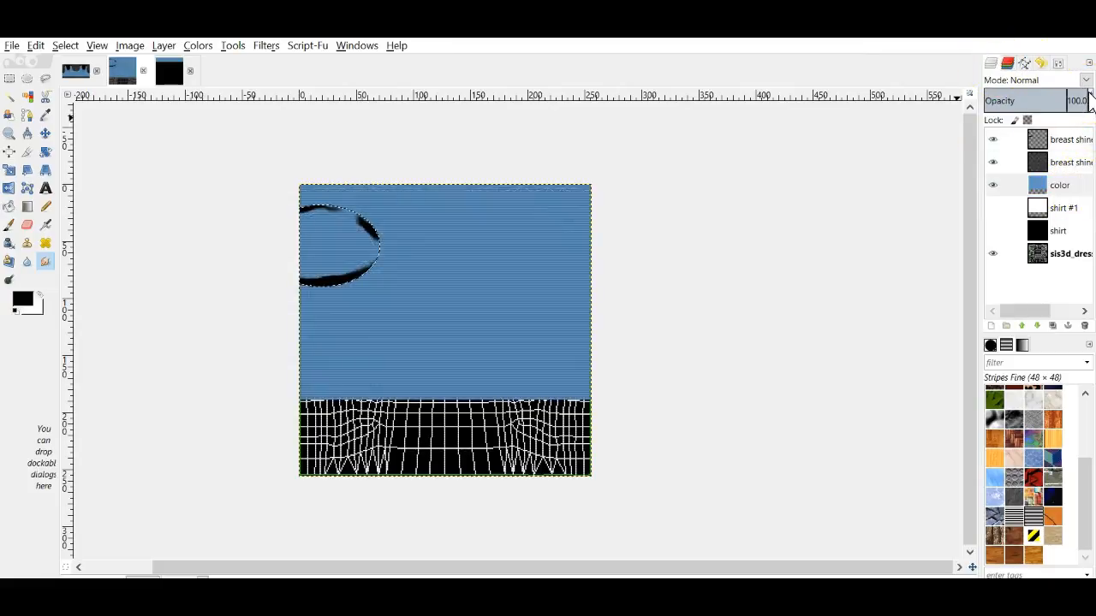
left_click(1057, 139)
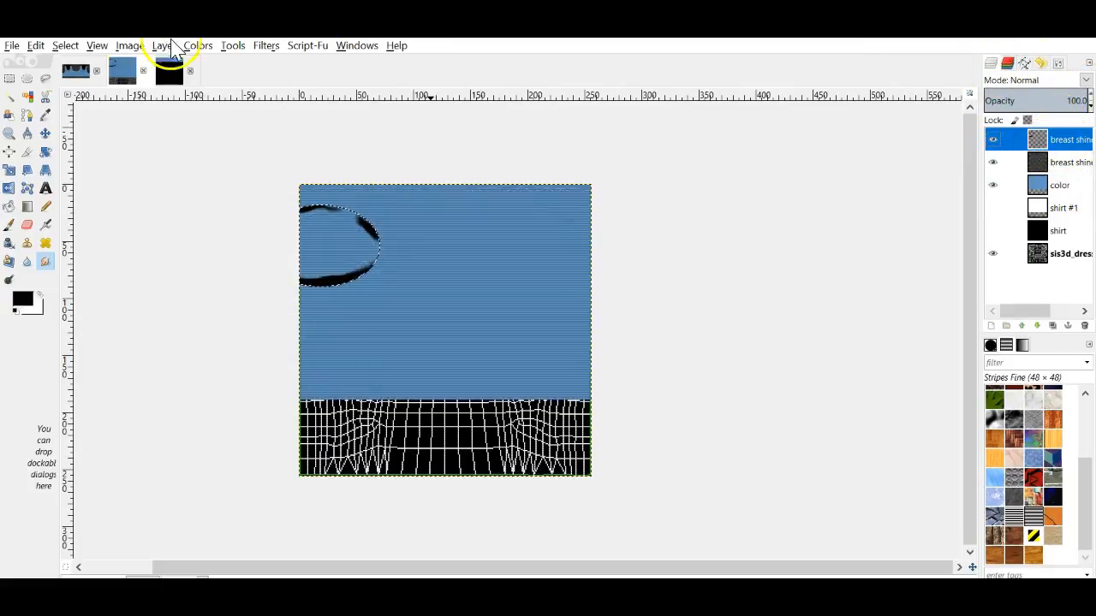
Step: Gaussian-blur the chest ellipse selection at radius 17
left_click(268, 47)
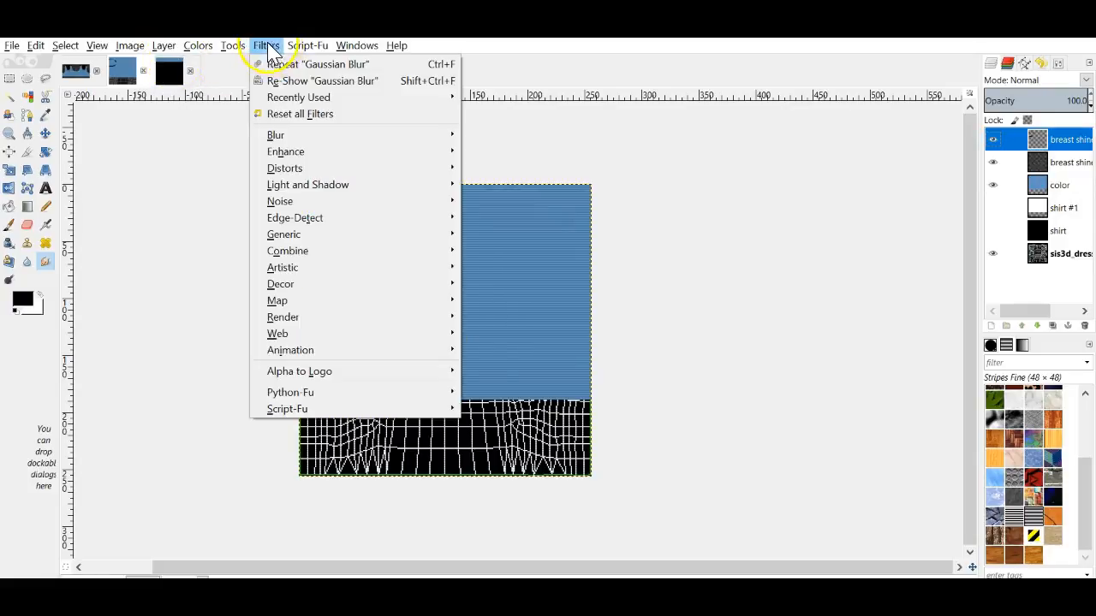
left_click(276, 81)
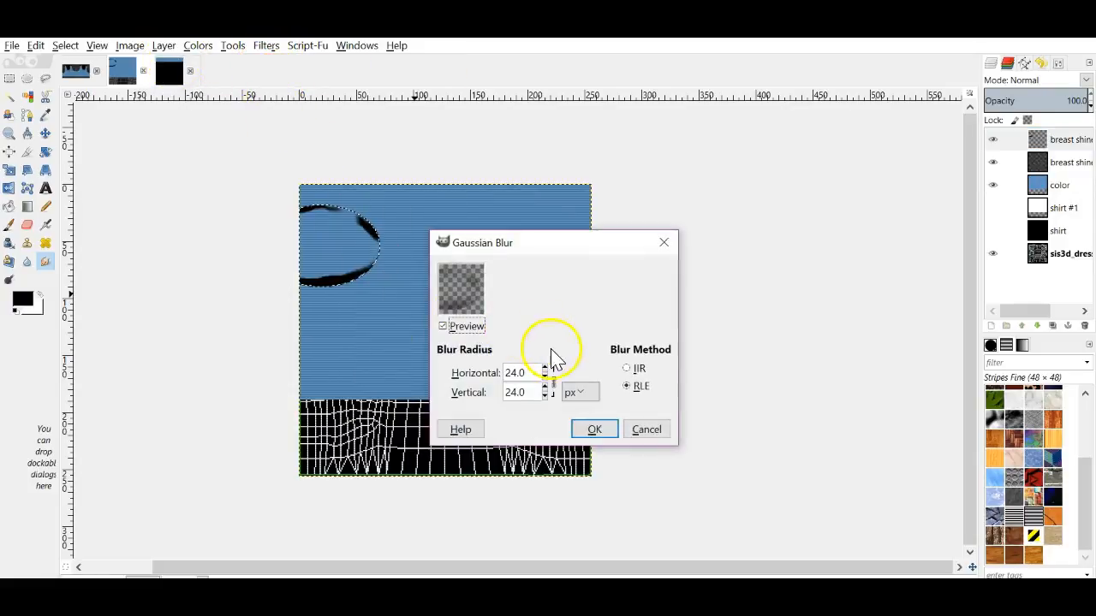
left_click(545, 377)
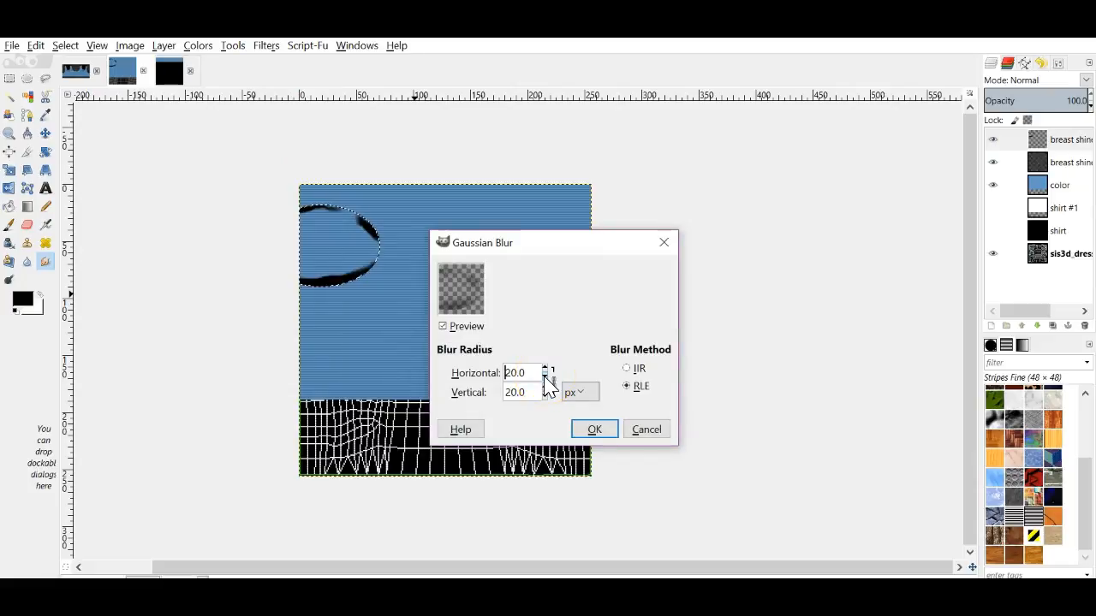
left_click(545, 375)
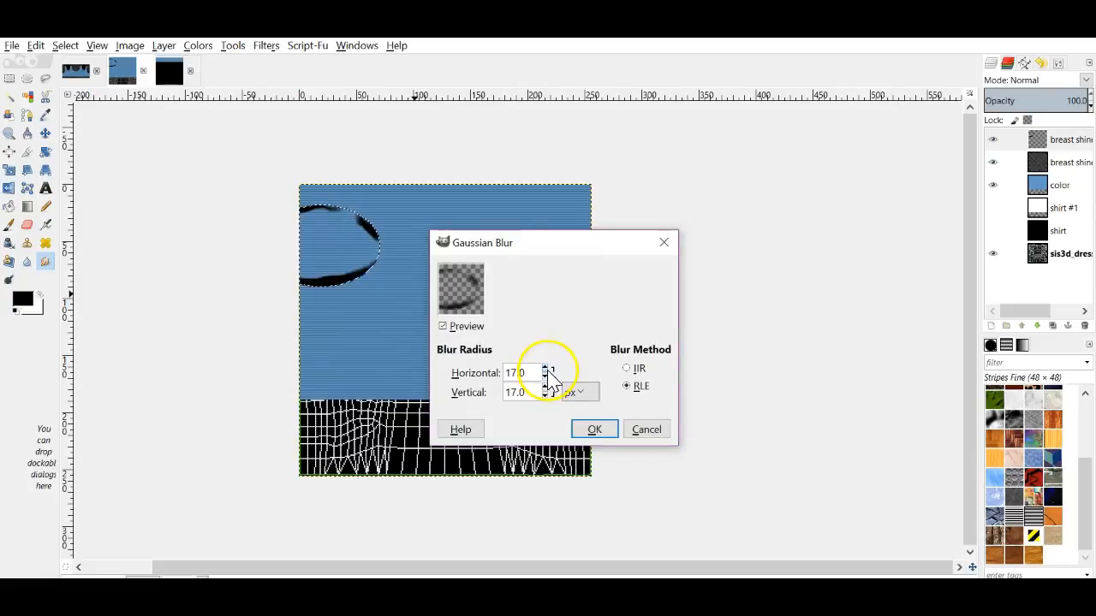
left_click(590, 430)
left_click(165, 151)
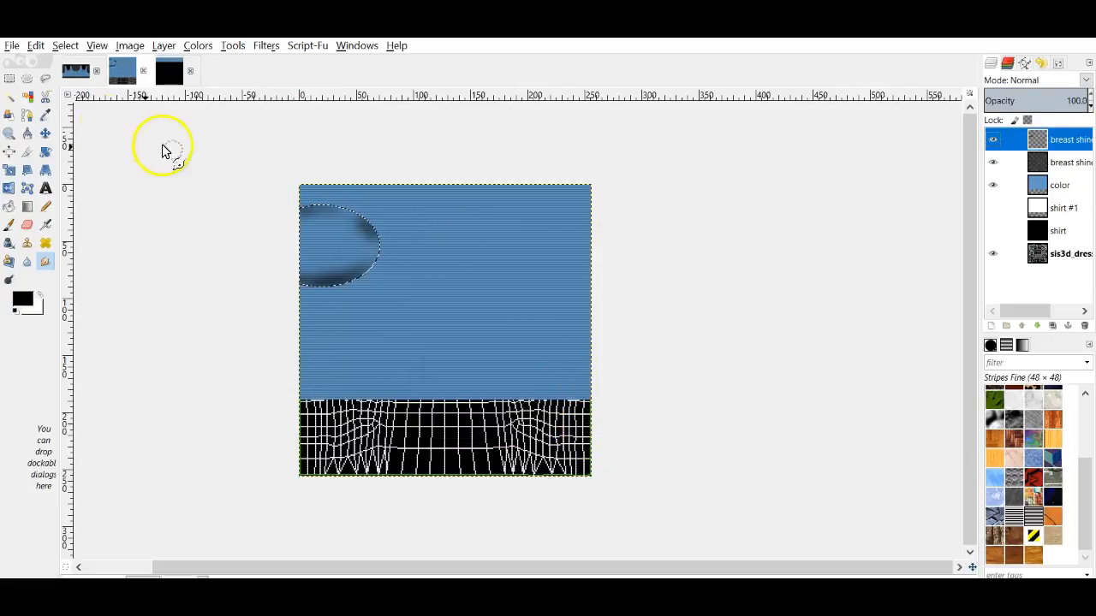
Step: Clear the selection and Gaussian-blur the whole shadow layer at radius 34
left_click(68, 47)
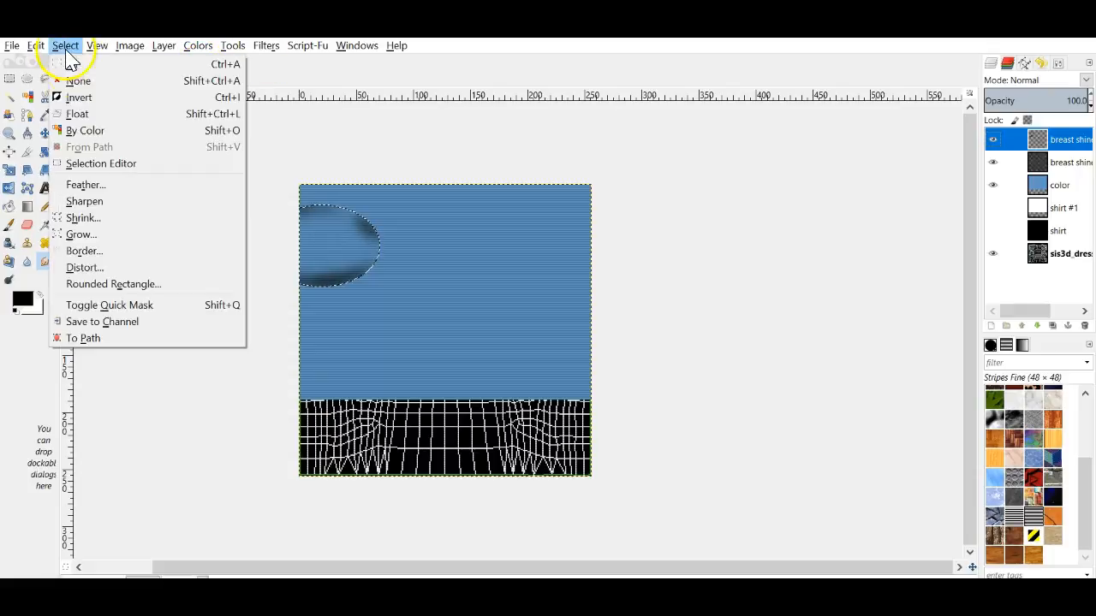
left_click(82, 79)
left_click(265, 47)
left_click(291, 78)
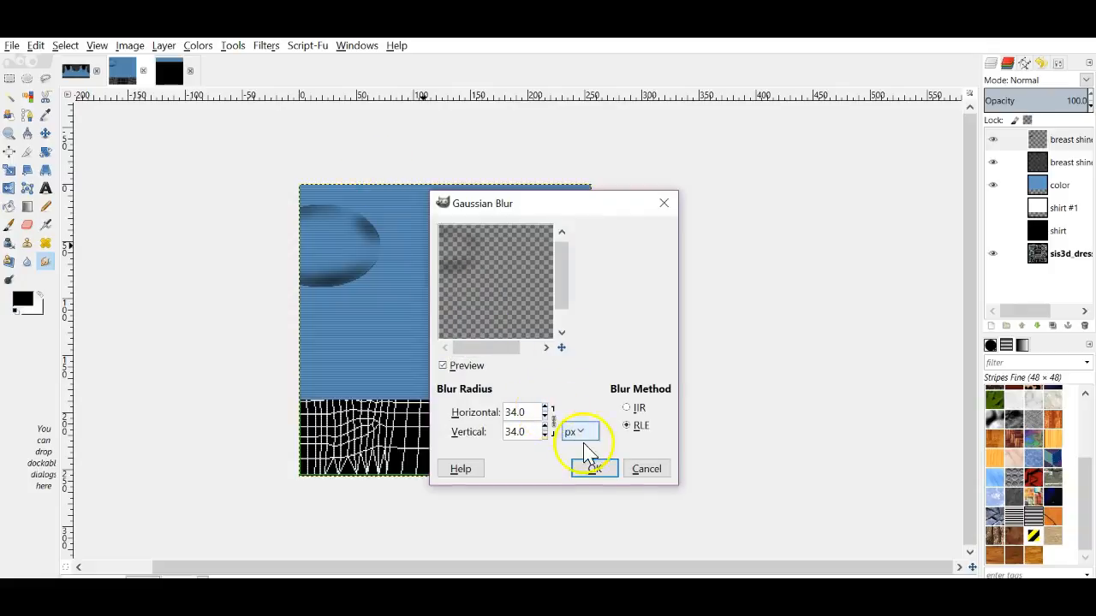
left_click(599, 472)
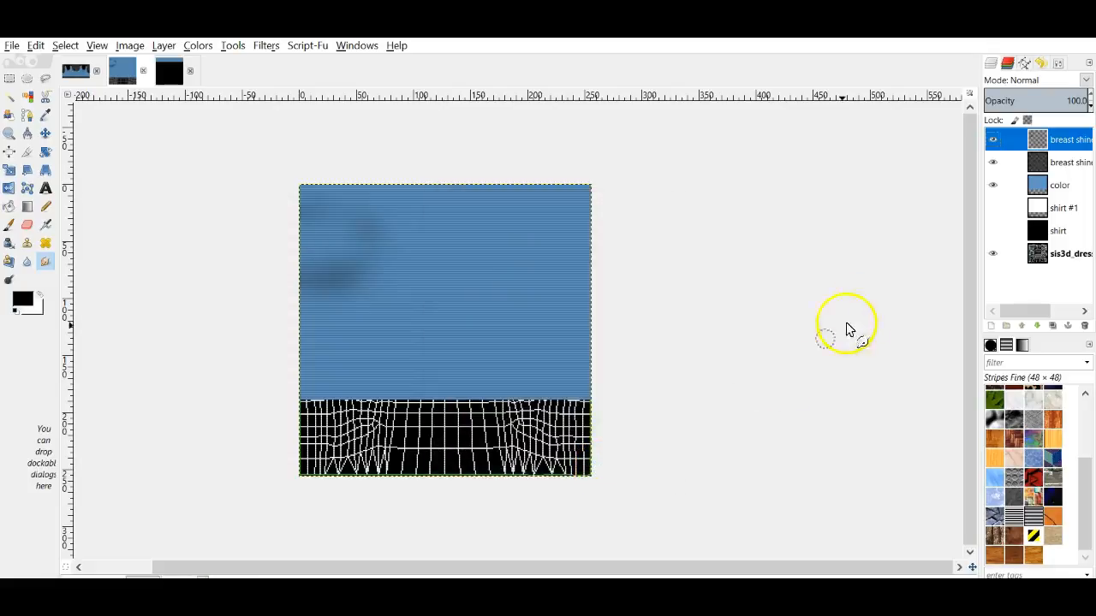
Step: Mirror a copy of the chest shadow to the right side, merge it down, and set Overlay mode
right_click(1070, 140)
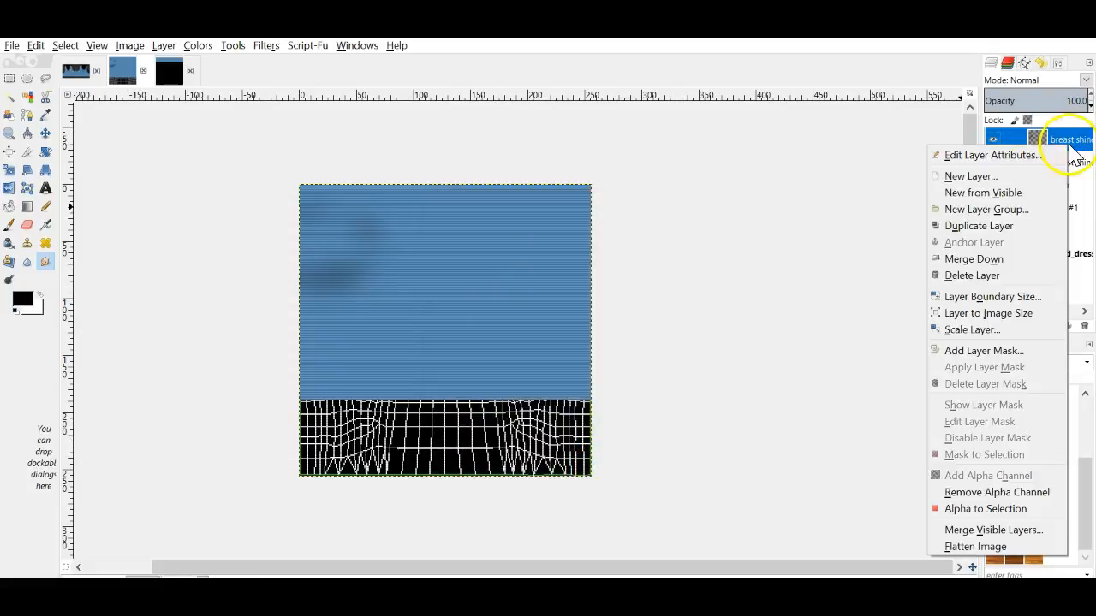
left_click(976, 232)
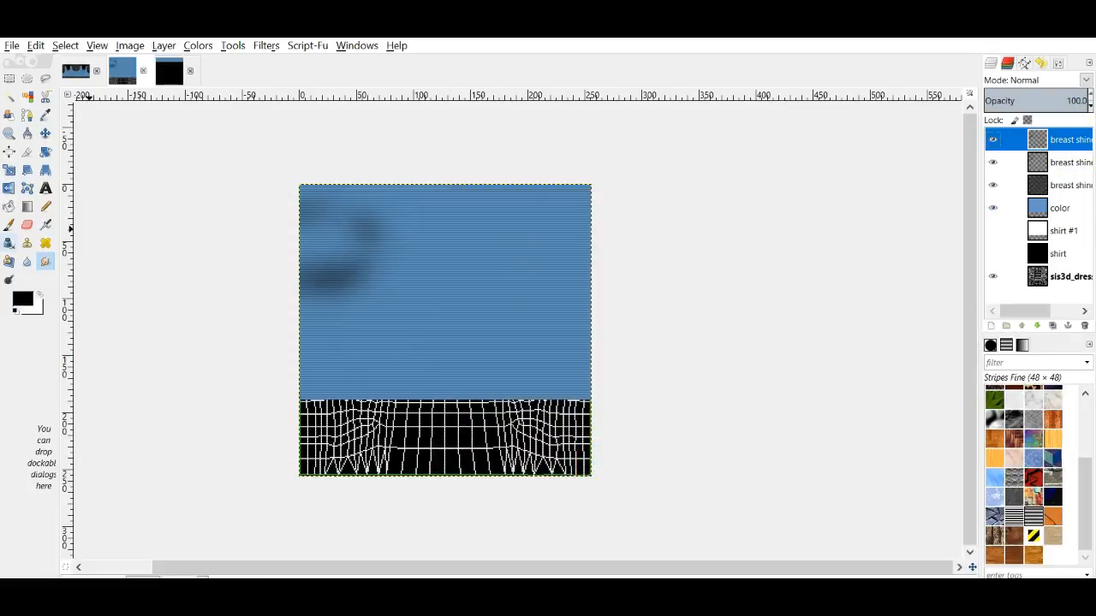
left_click(15, 193)
left_click(517, 300)
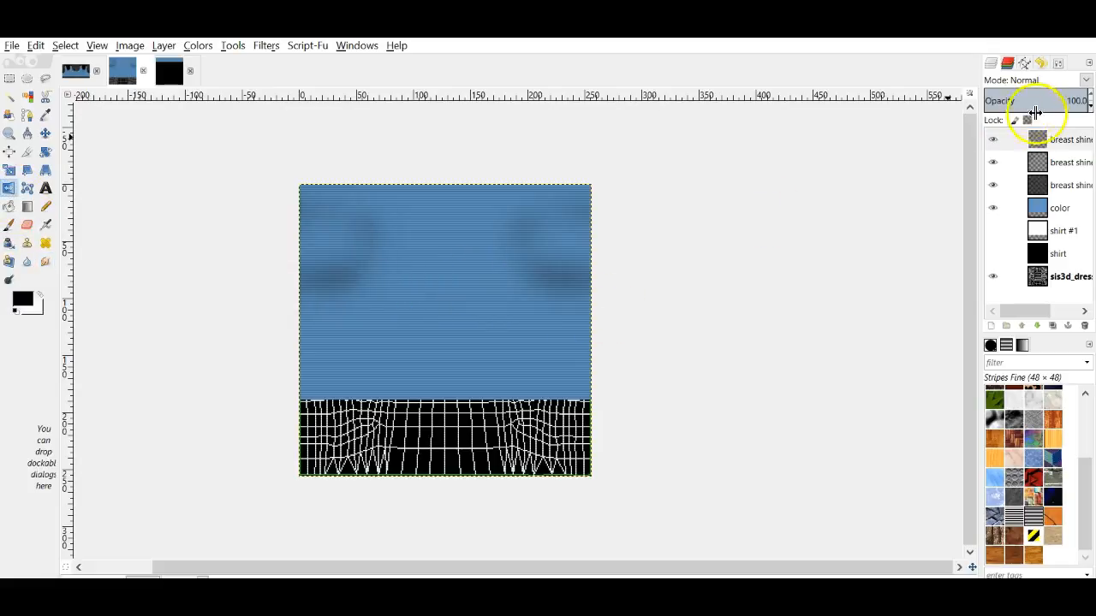
right_click(1046, 141)
left_click(951, 249)
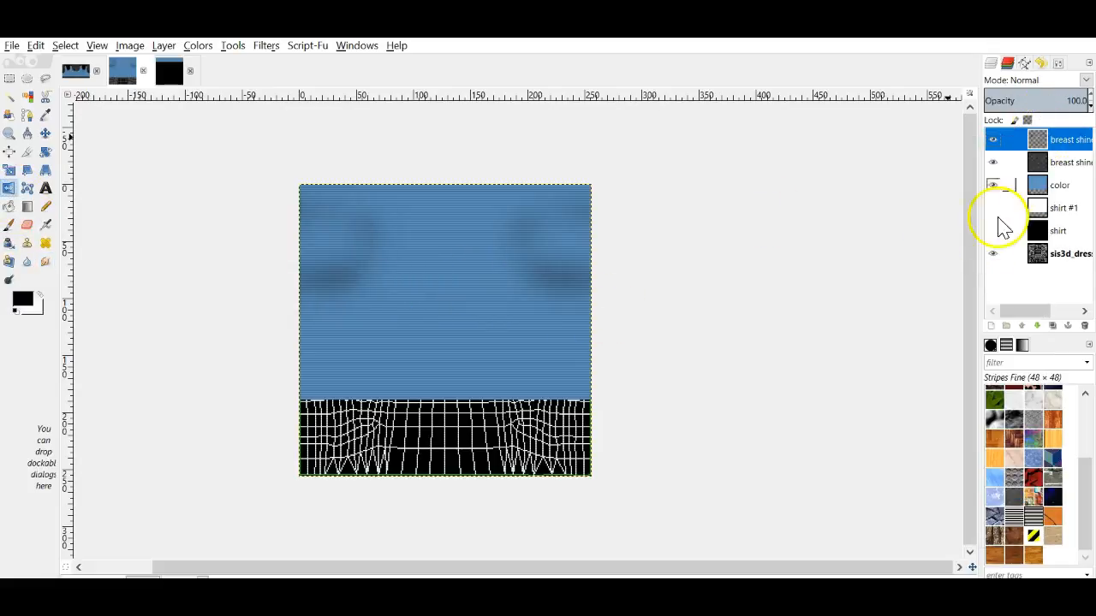
left_click(1086, 80)
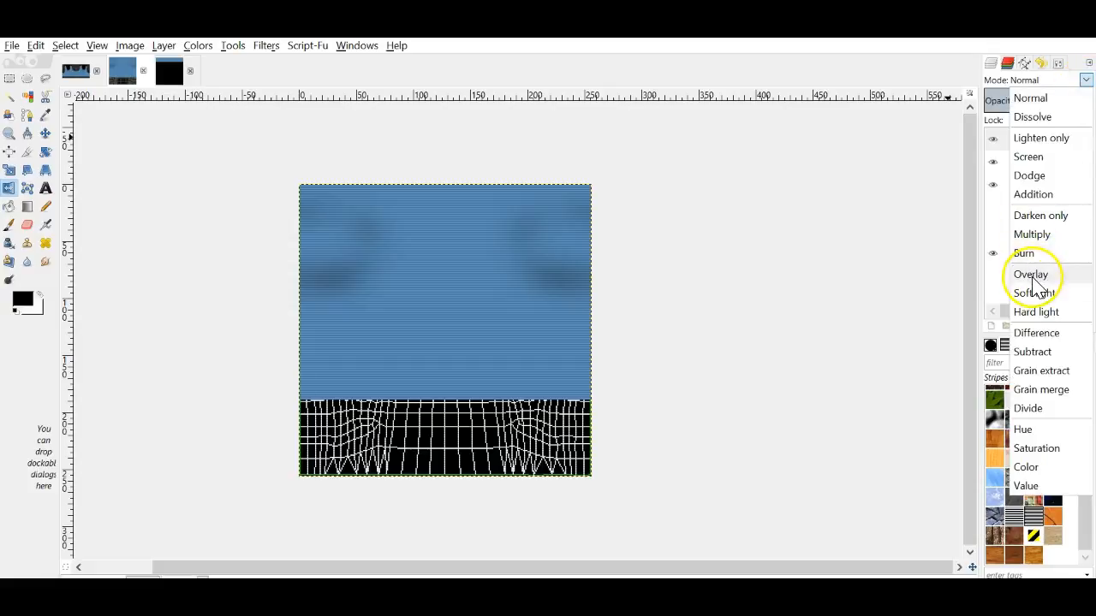
left_click(1033, 274)
Step: Duplicate the overlay shadow layer and set the copy's opacity to 57
right_click(1048, 142)
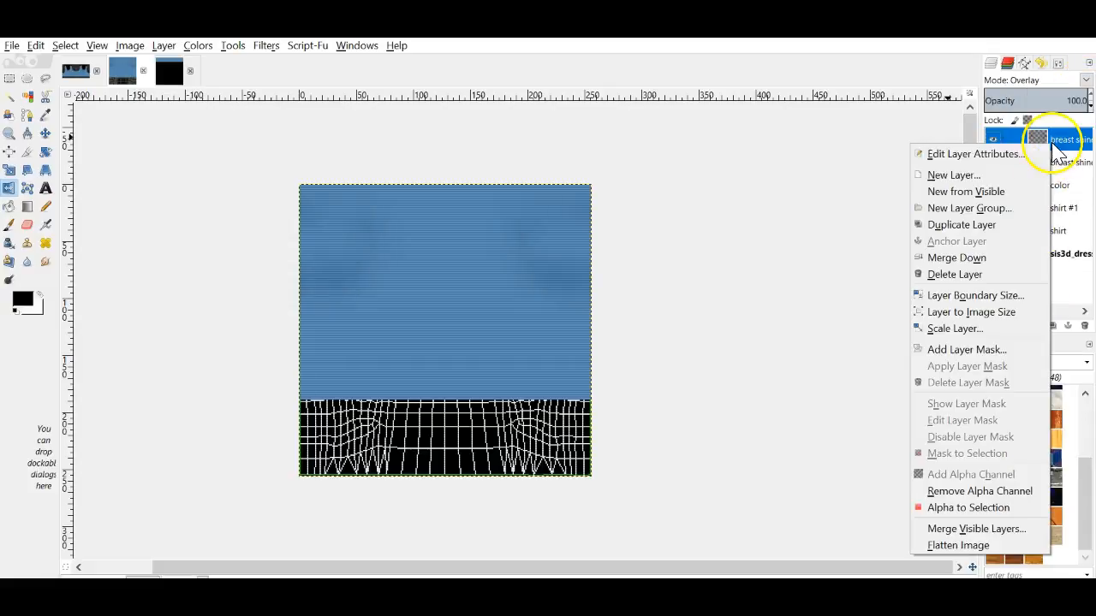
left_click(999, 231)
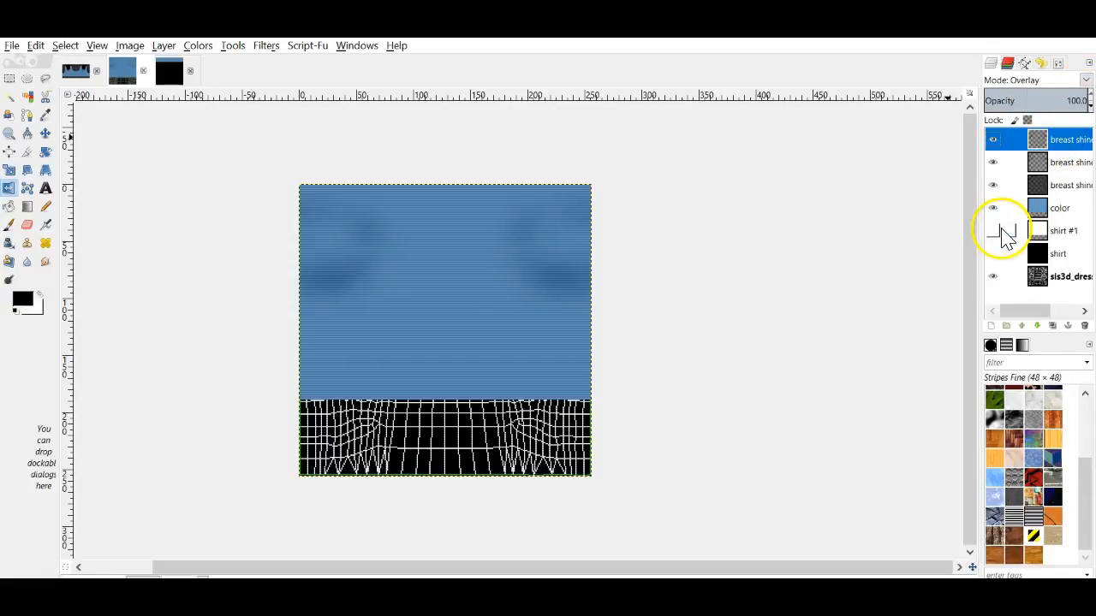
left_click(1090, 110)
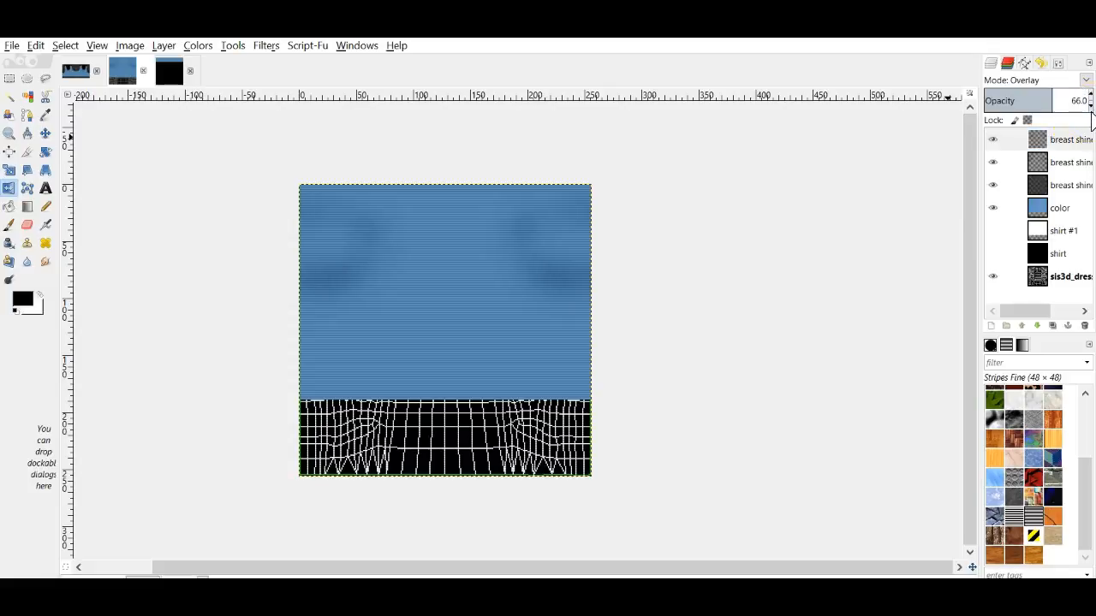
left_click(1041, 124)
Step: Export the texture as 'class skirt .jpg' and return to IMVU
left_click(12, 47)
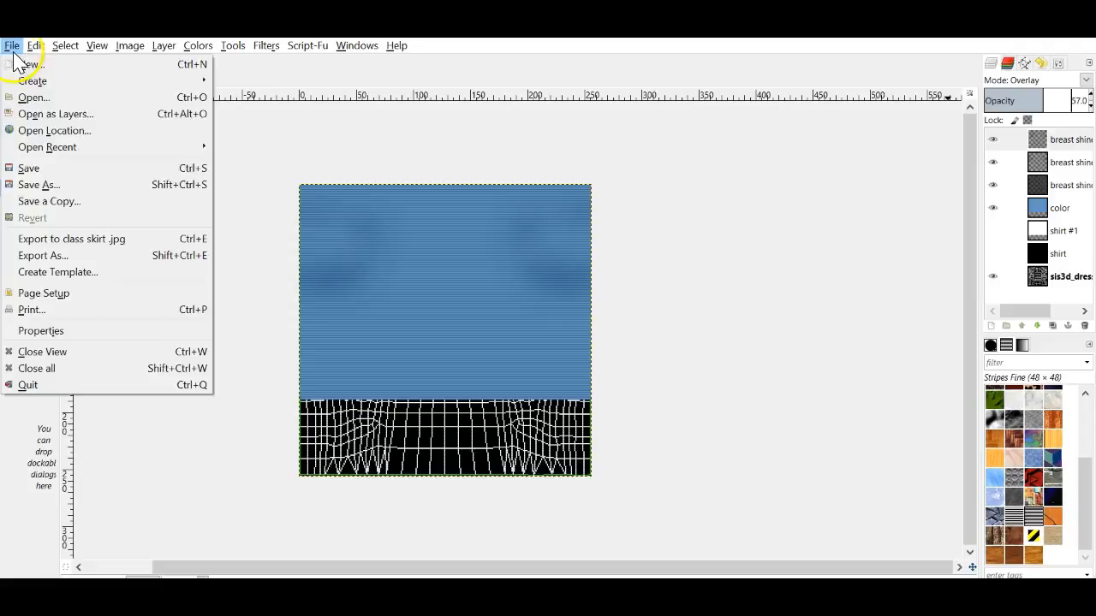
left_click(43, 238)
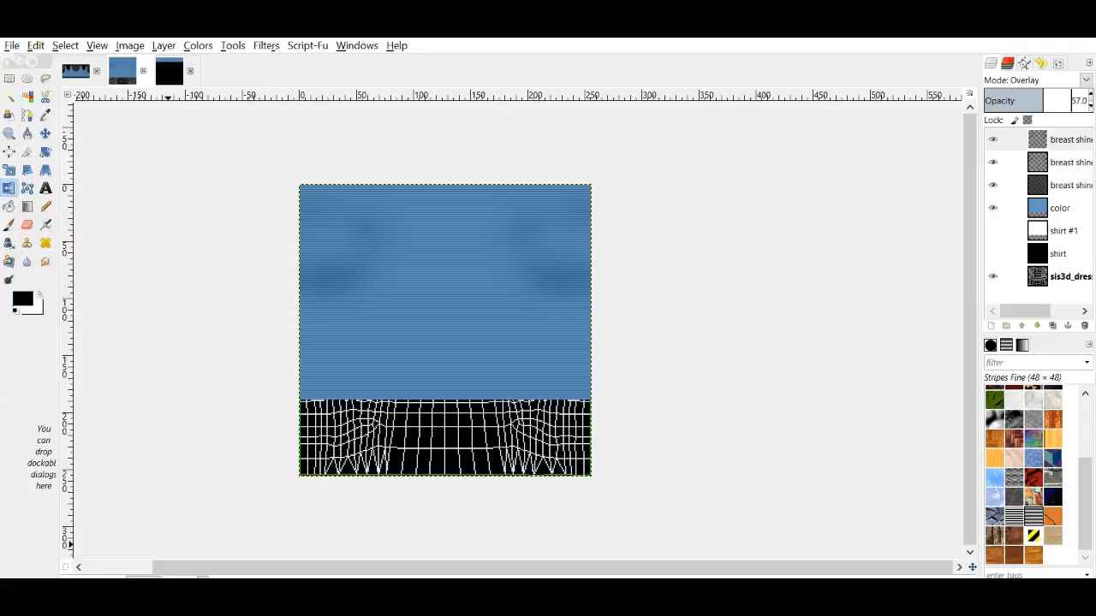
left_click(184, 598)
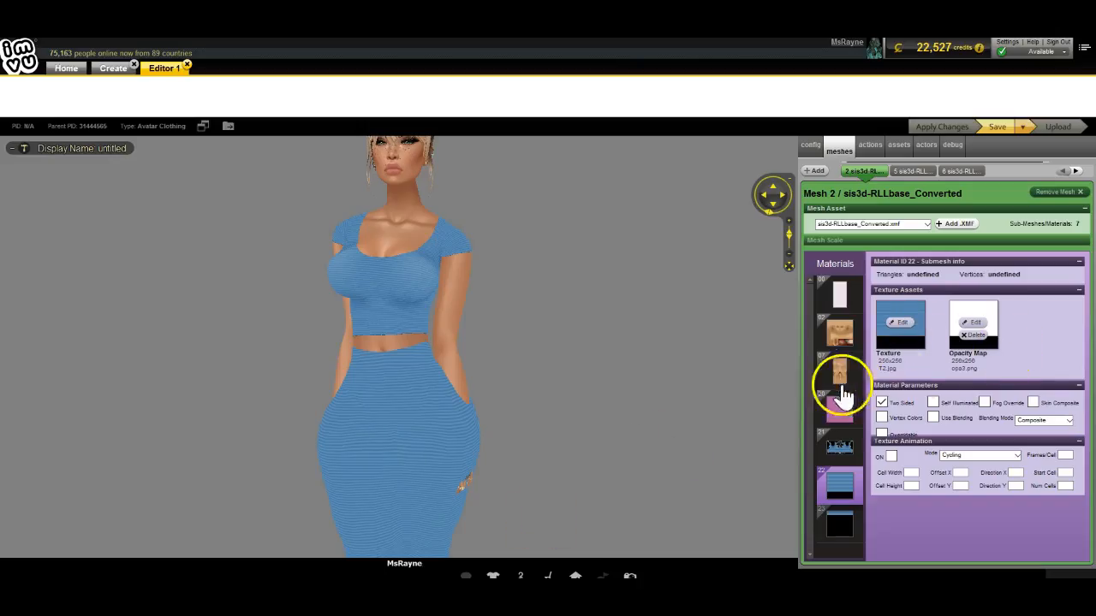
Step: Load 'class skirt' as the outfit's texture and apply it to the avatar
left_click(900, 322)
scroll(285, 317, "down", 3)
scroll(368, 294, "up", 3)
double_click(544, 248)
left_click_drag(430, 299, 384, 398)
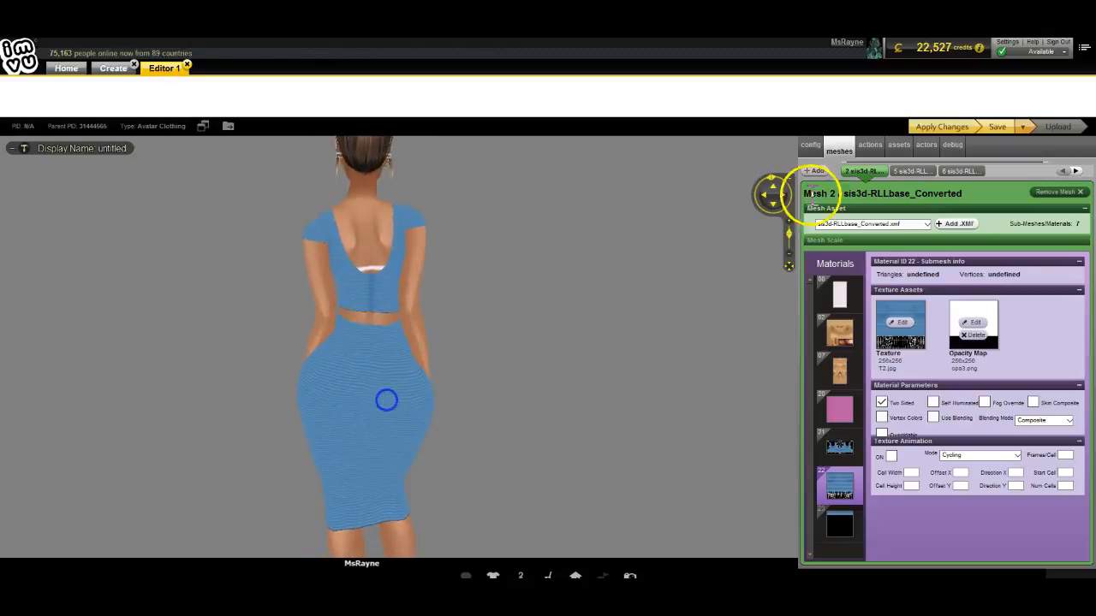
left_click(934, 129)
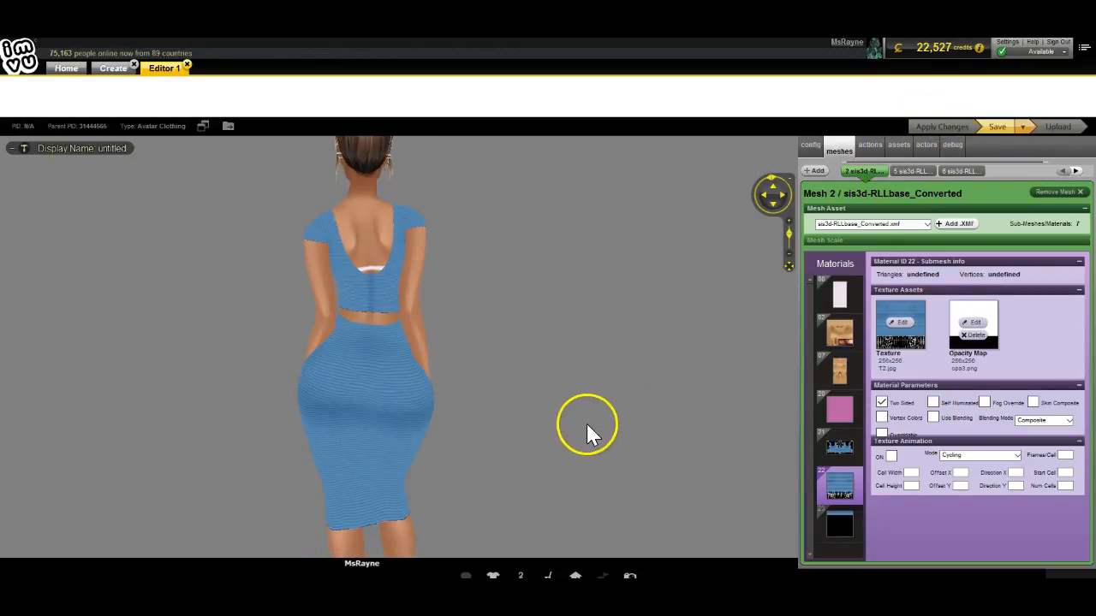
Step: Orbit around the avatar to inspect the skirt's shading from the side and back
left_click_drag(586, 424, 590, 406)
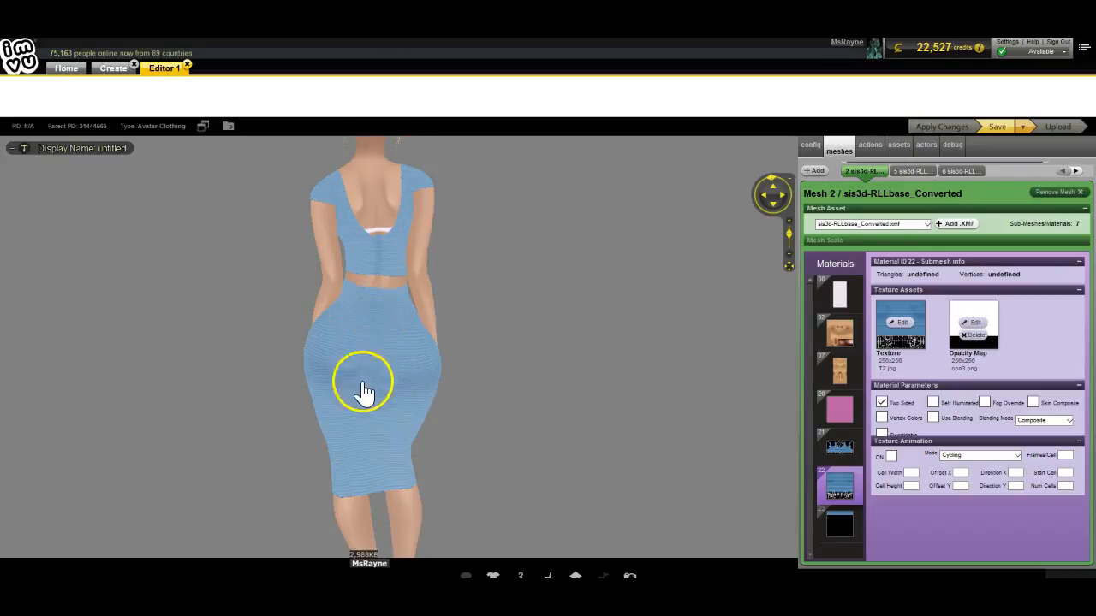
left_click_drag(308, 453, 356, 441)
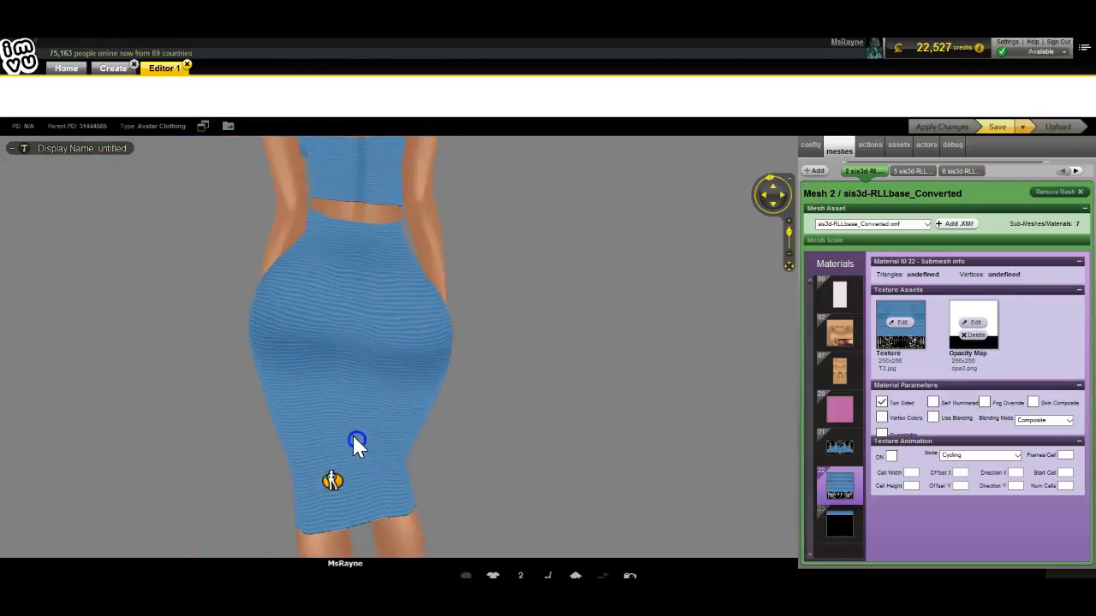
left_click_drag(300, 385, 278, 424)
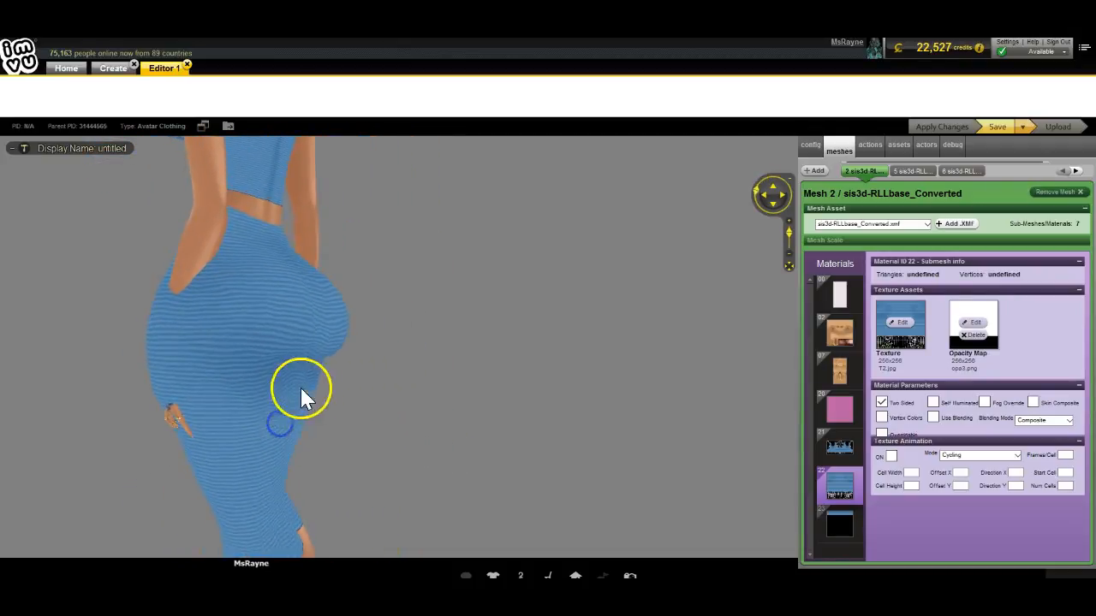
left_click_drag(452, 378, 285, 386)
scroll(506, 337, "down", 5)
left_click_drag(390, 379, 627, 363)
scroll(589, 364, "up", 6)
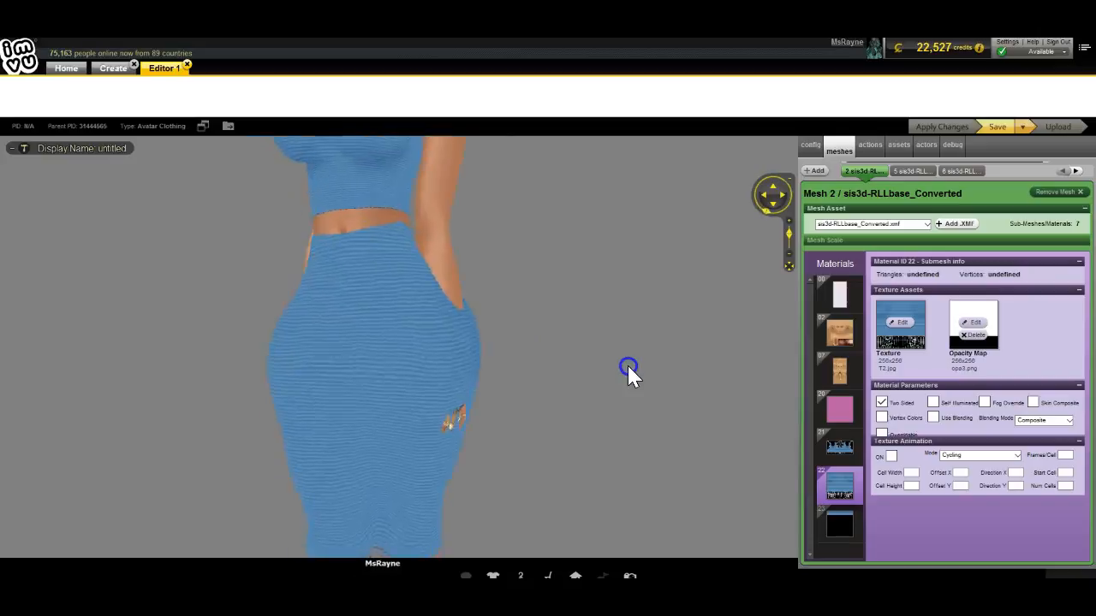
scroll(627, 363, "down", 1)
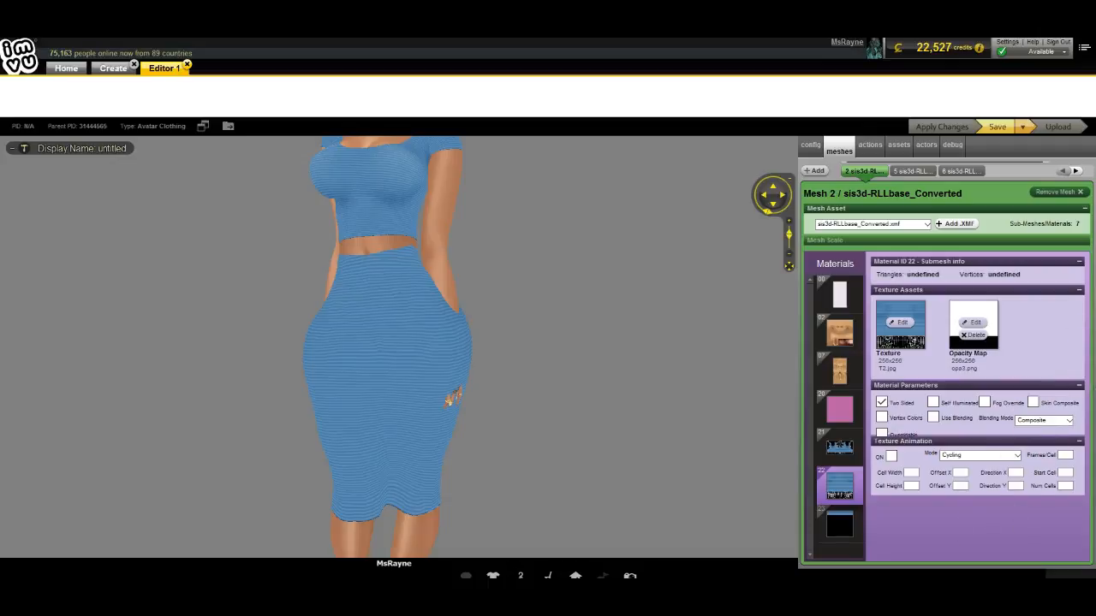
Step: Add a new transparent breast shine layer and lower the color layer's opacity to about 73
key("alt+Tab")
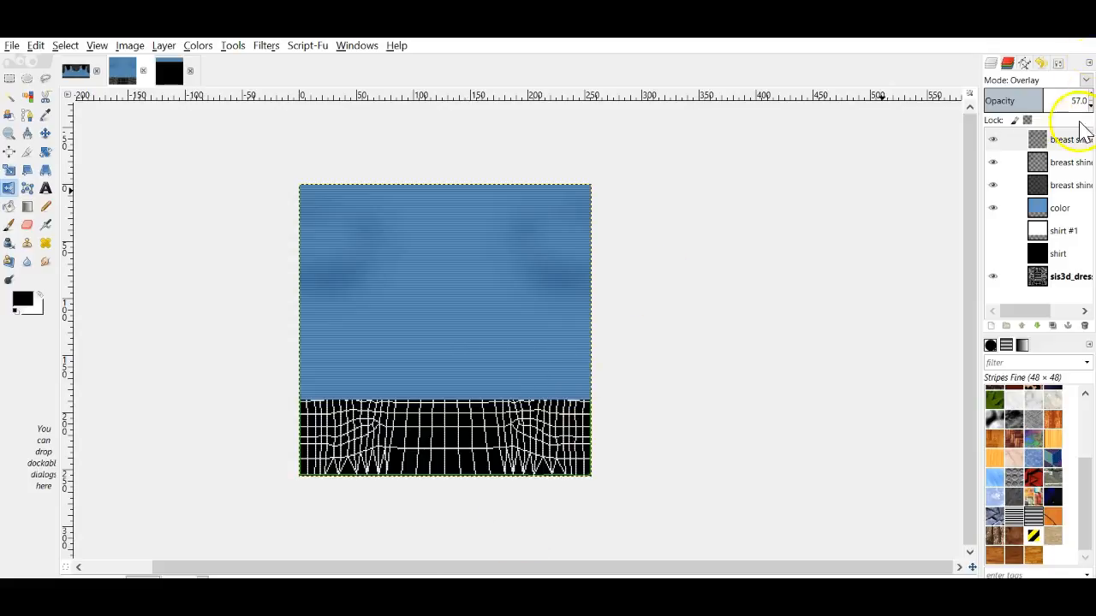
left_click(990, 325)
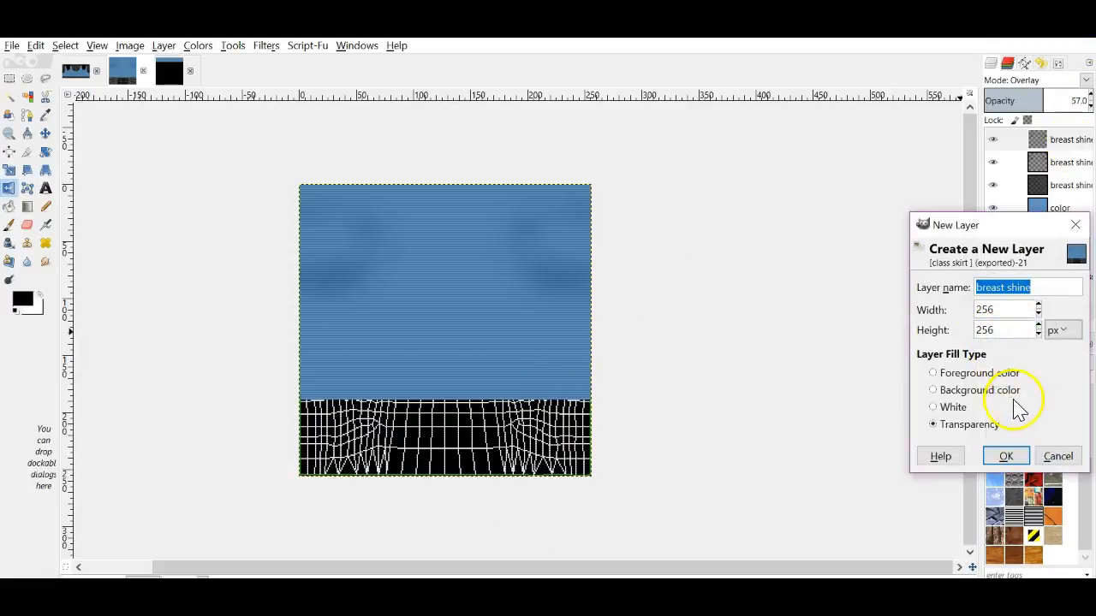
left_click(1006, 454)
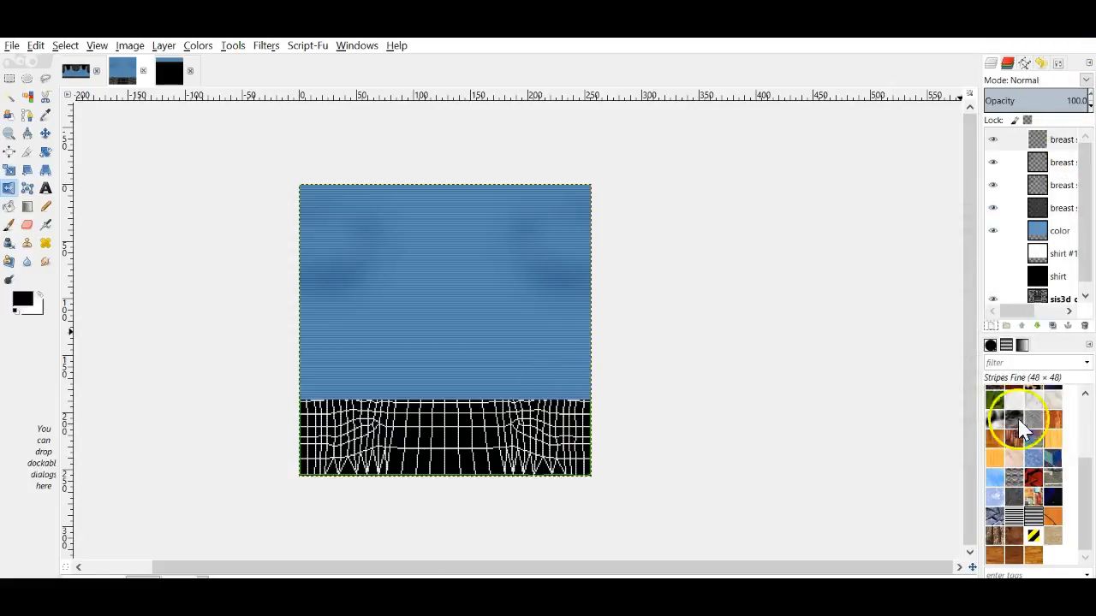
left_click(1066, 229)
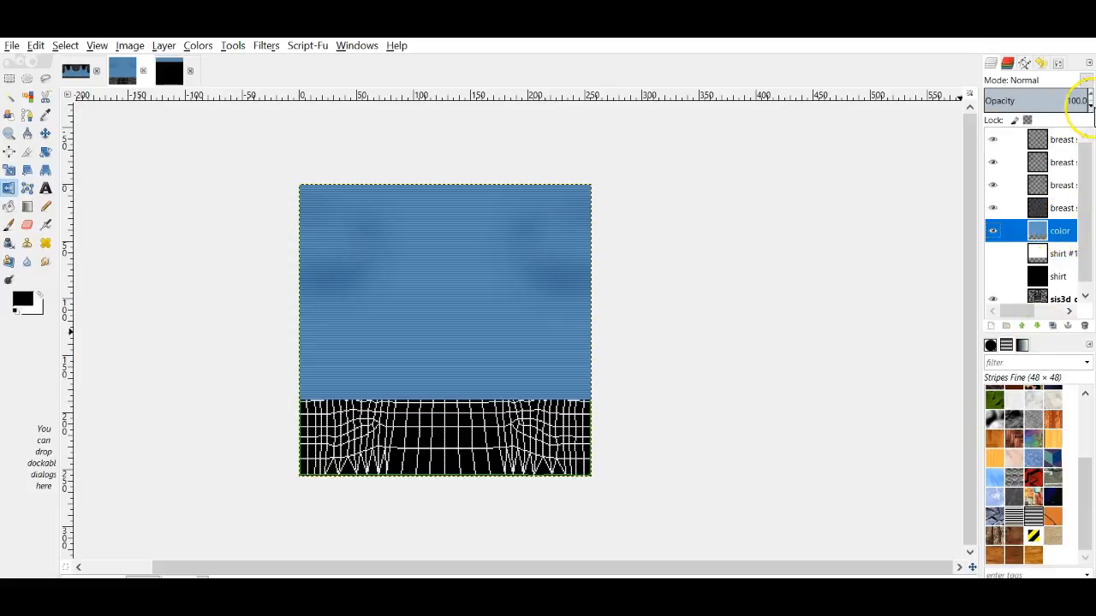
left_click(1091, 106)
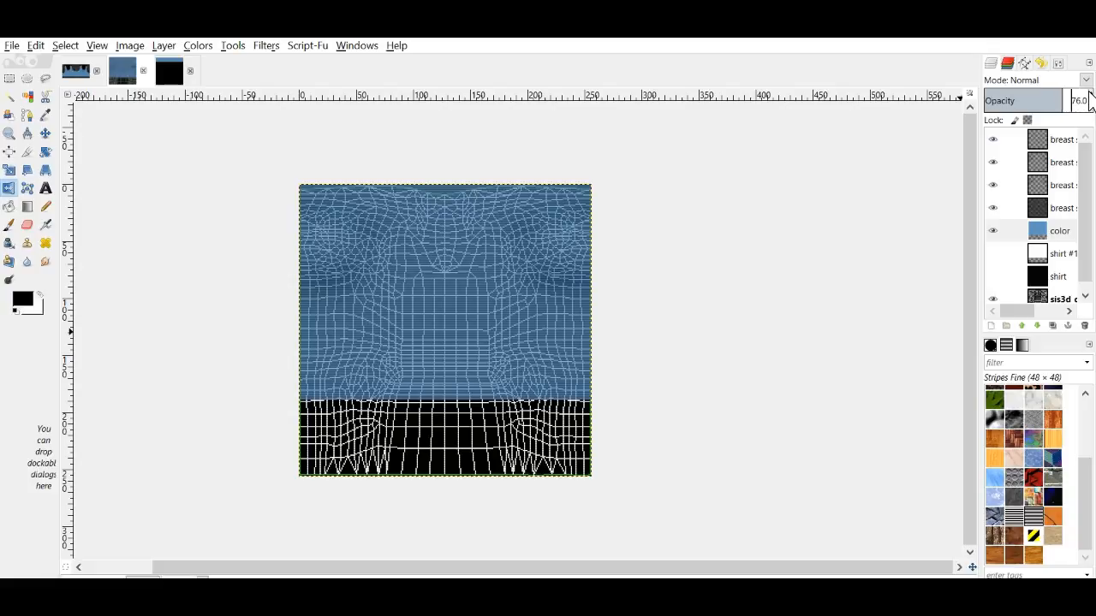
Step: Target the top breast layer with the Paintbrush at size 4
left_click(1051, 139)
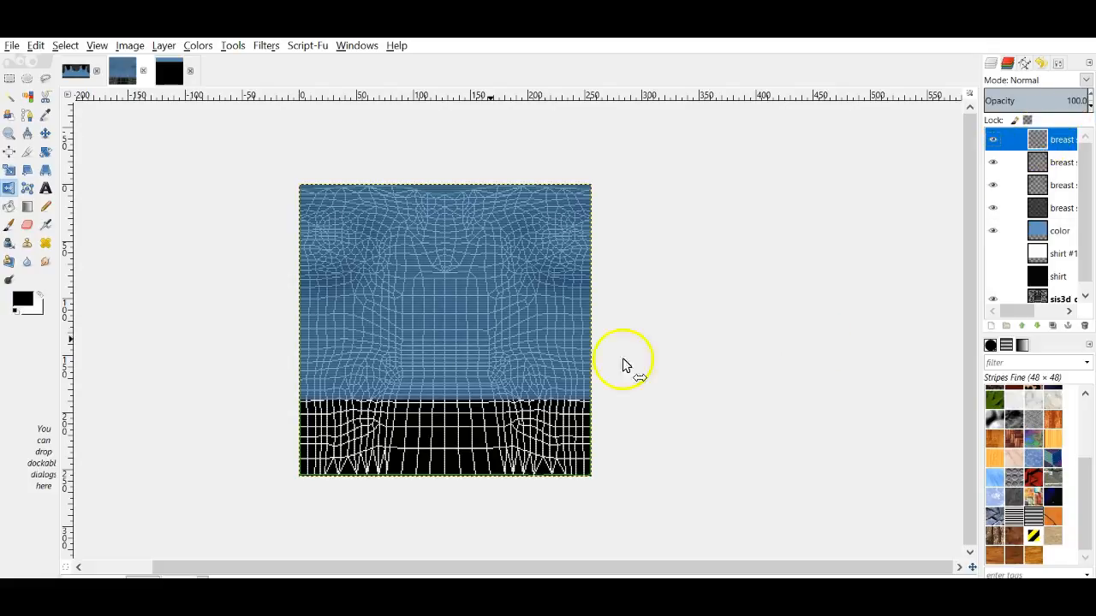
left_click(9, 224)
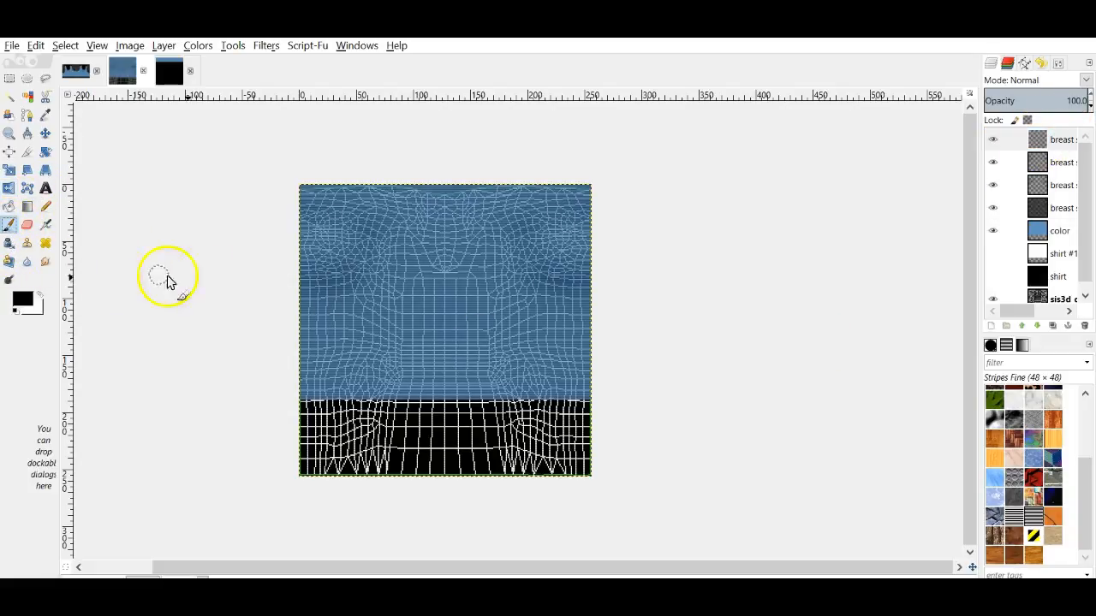
left_click(1058, 63)
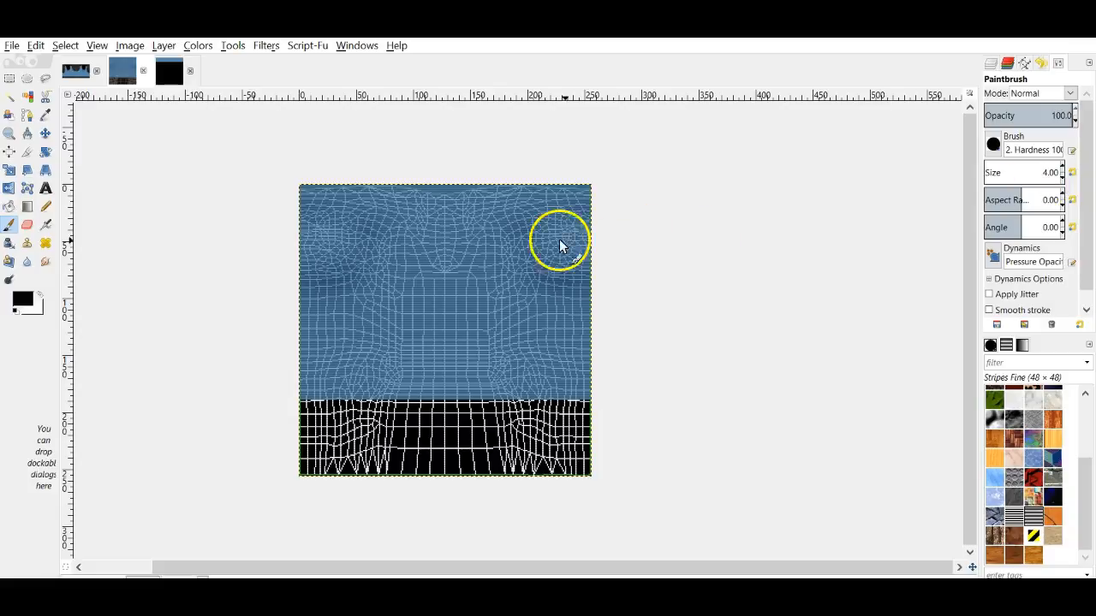
left_click(991, 63)
left_click(999, 138)
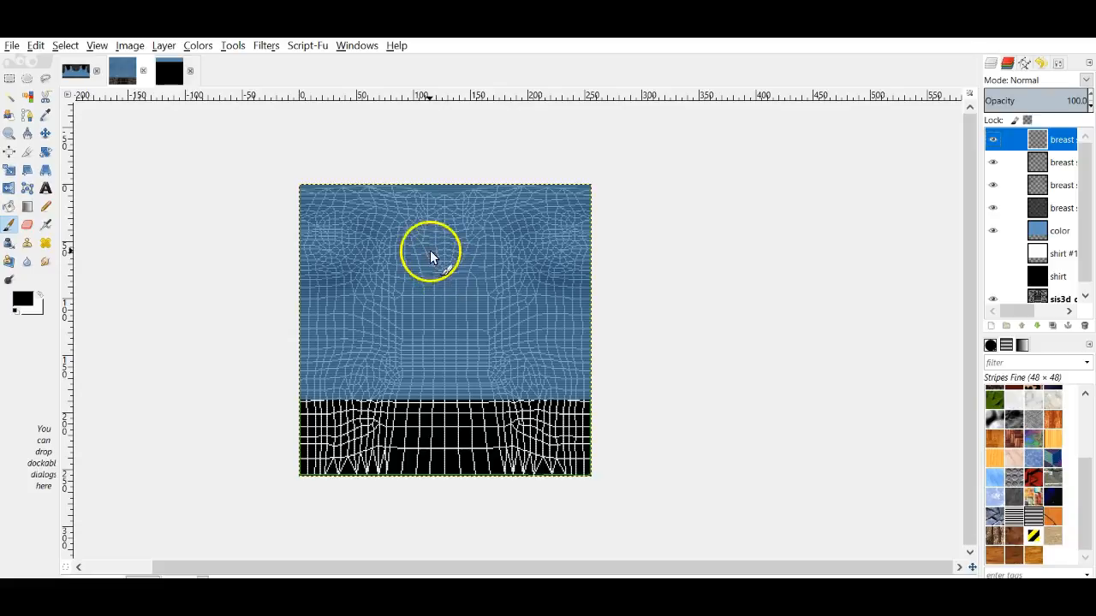
Step: Paint a diagonal black chest stroke and mirror a duplicate of it to form a V
left_click_drag(416, 234, 435, 258)
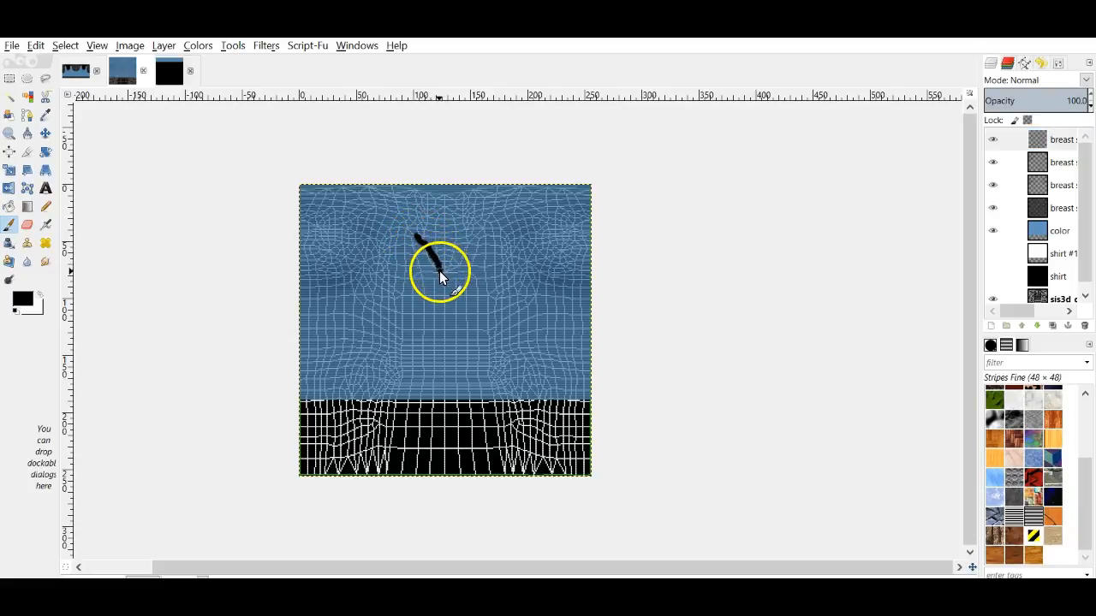
left_click(35, 45)
left_click(53, 66)
left_click_drag(416, 237, 441, 266)
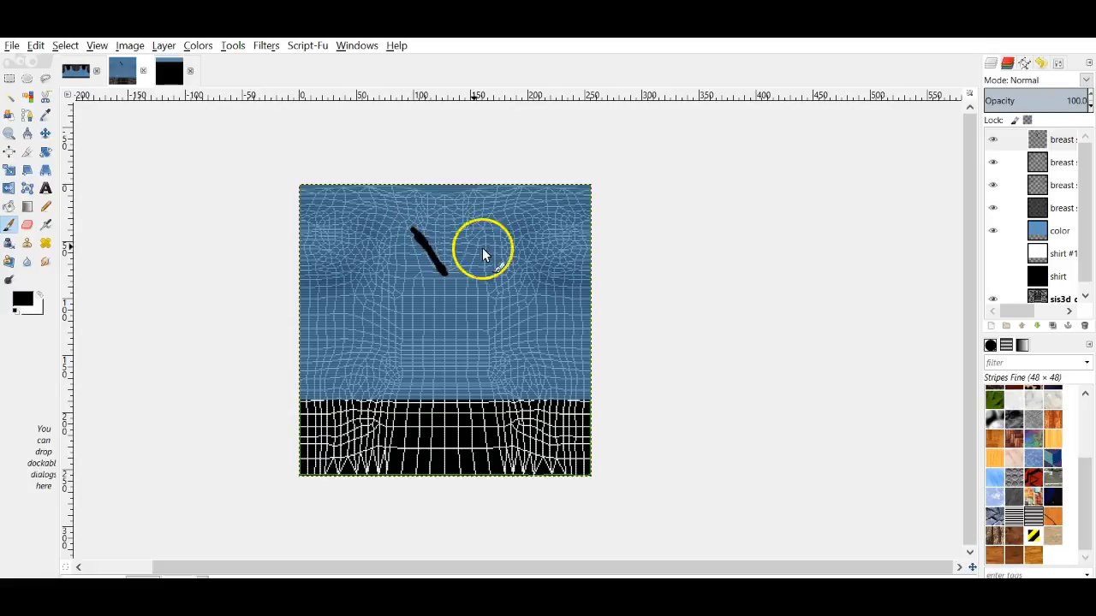
right_click(1049, 141)
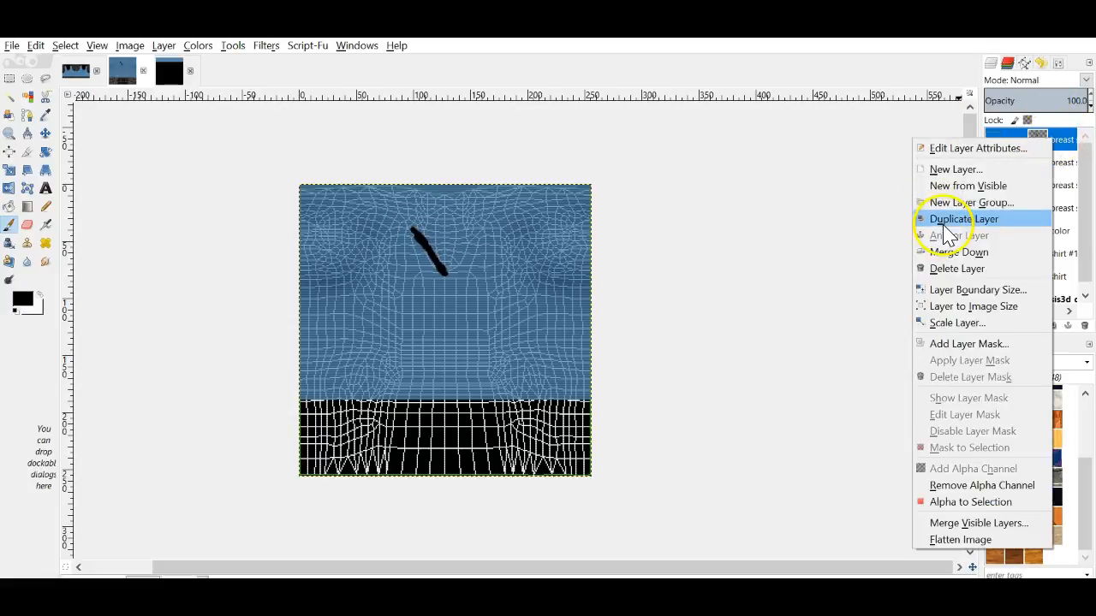
left_click(944, 224)
left_click(9, 188)
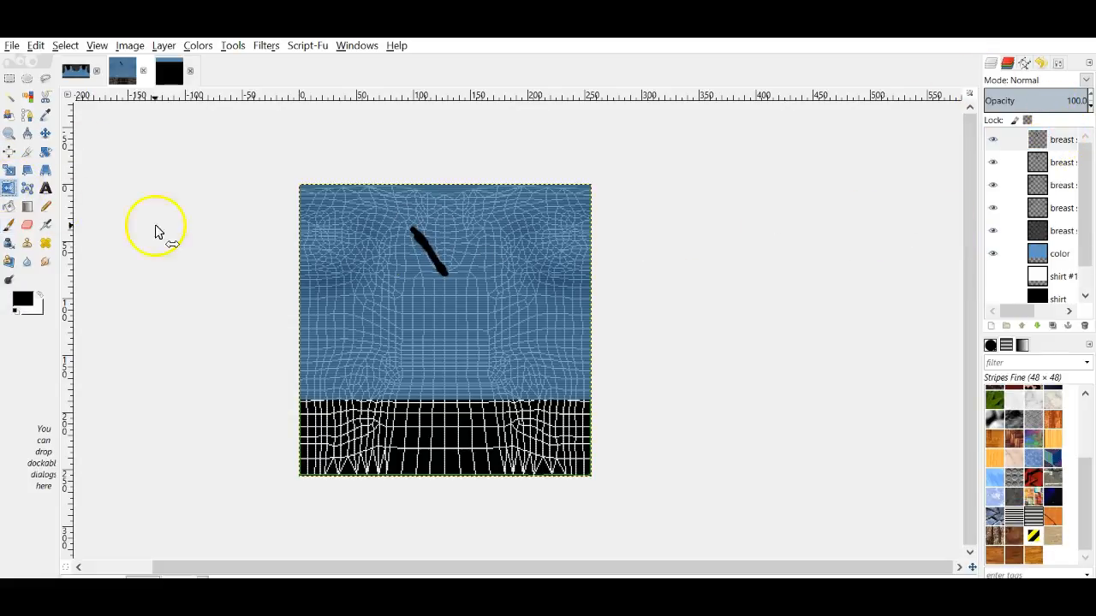
left_click(409, 255)
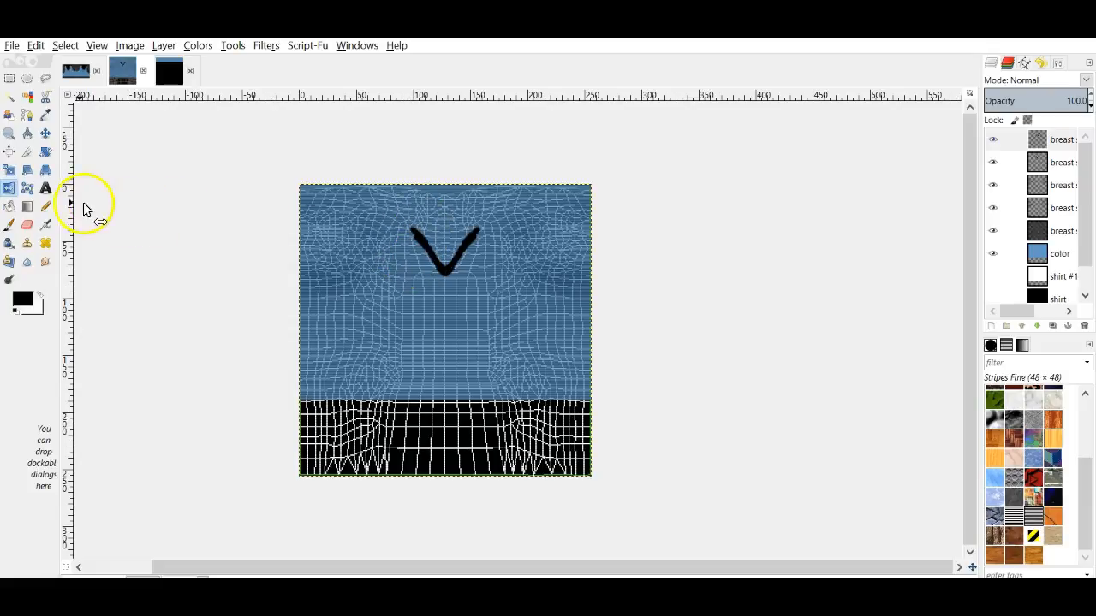
Step: Smudge the V into a Y shape at size 13 and merge the two stroke layers
left_click(1052, 163)
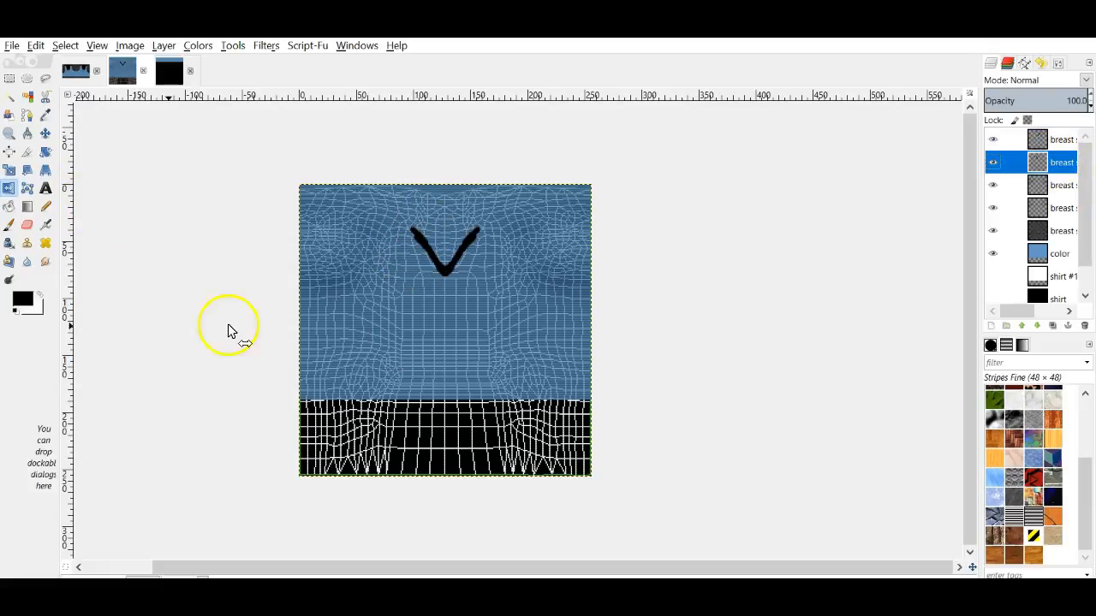
left_click(45, 261)
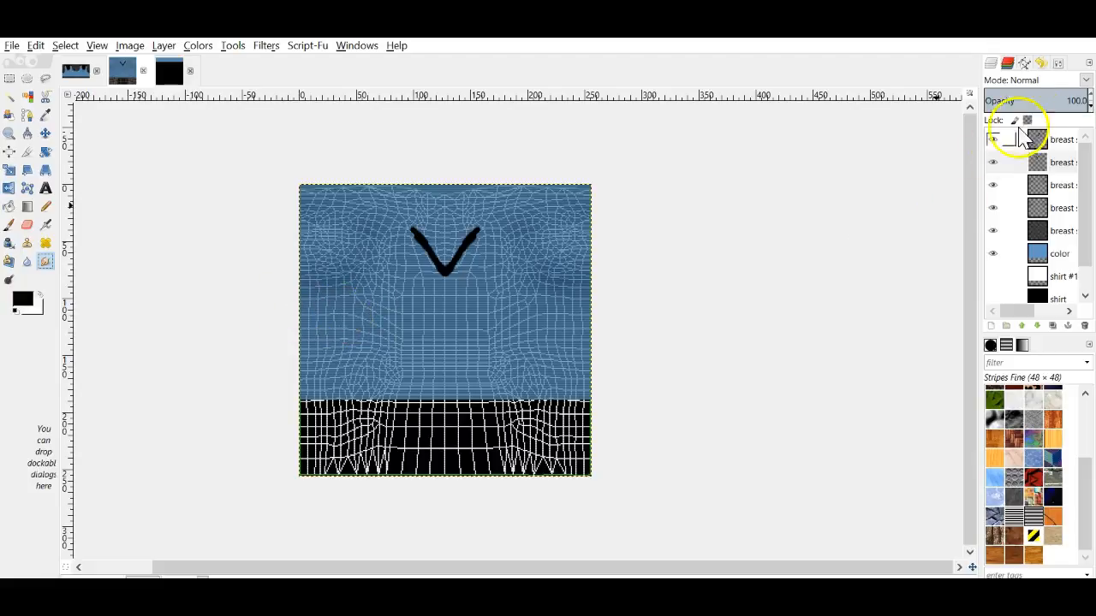
left_click(1060, 62)
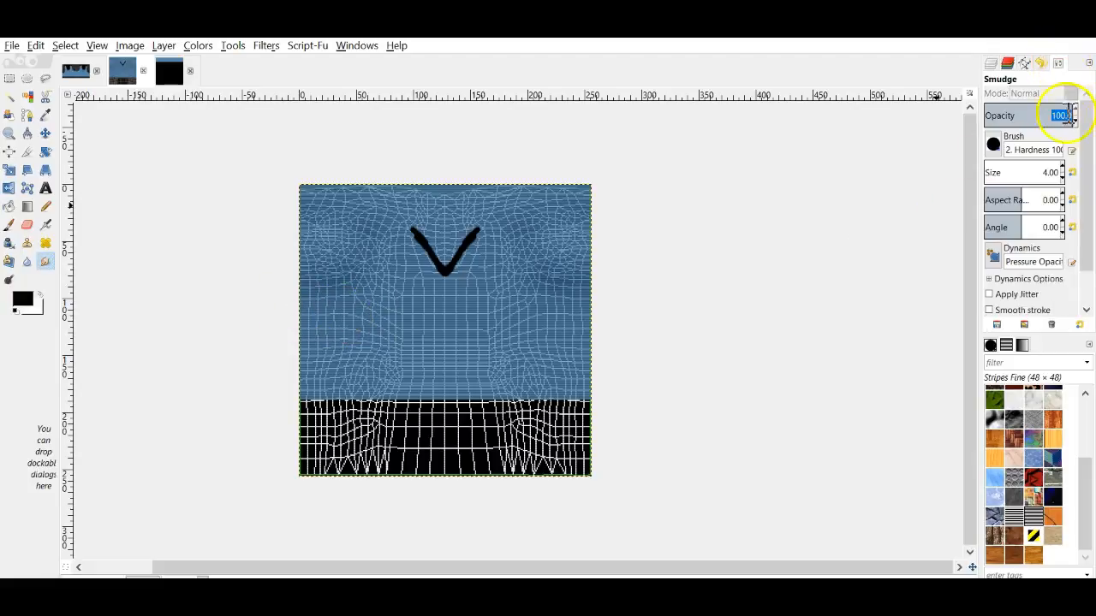
left_click(1062, 169)
mouse_move(452, 276)
left_mouse_down()
mouse_move(443, 272)
mouse_move(454, 293)
mouse_move(443, 275)
mouse_move(450, 285)
left_mouse_up()
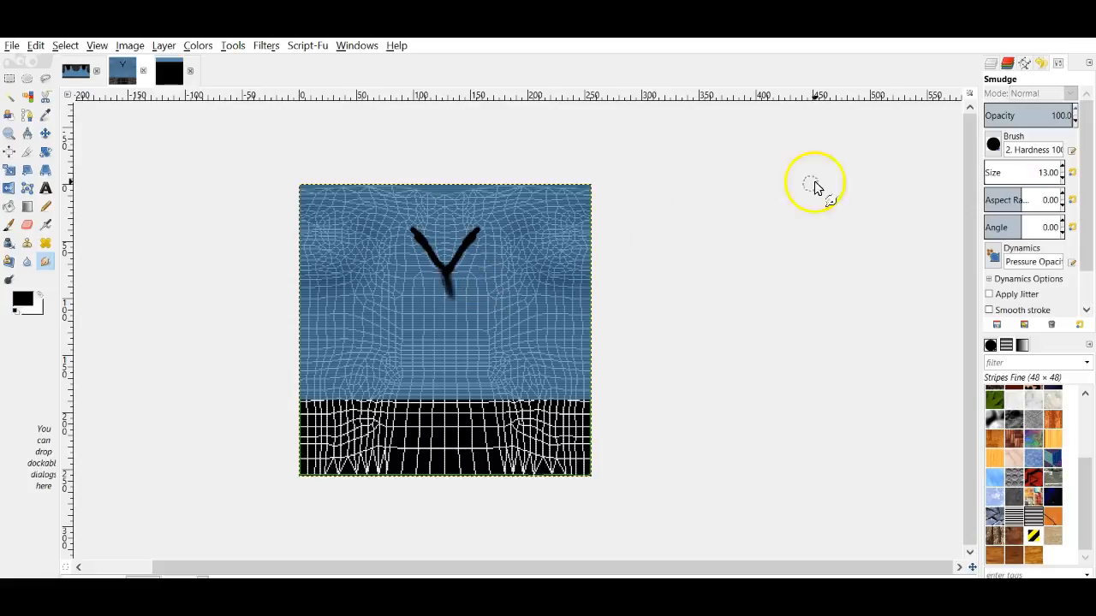
left_click(991, 63)
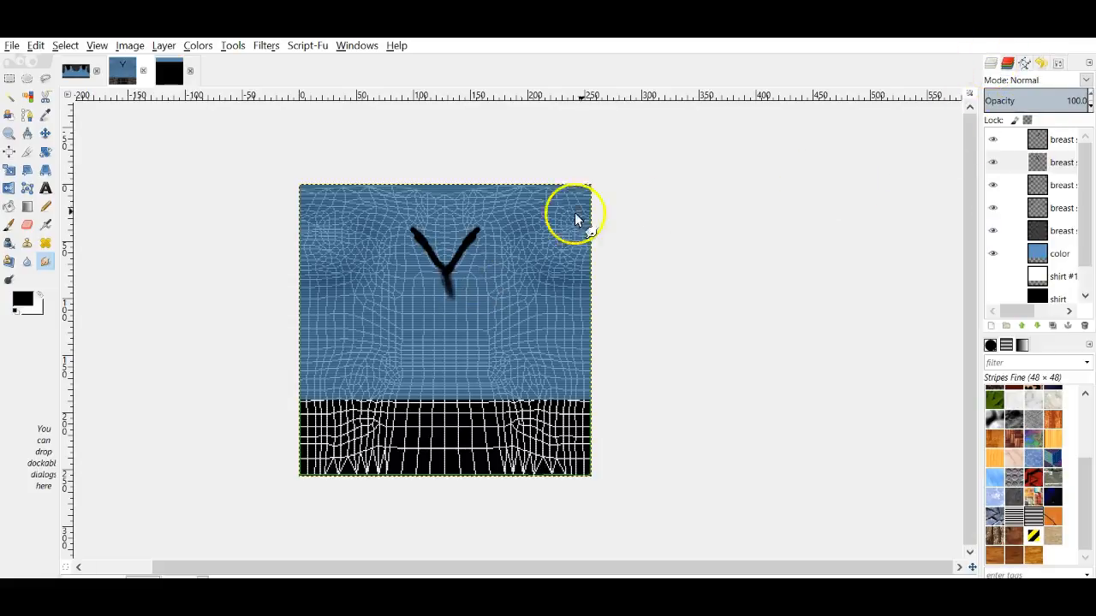
mouse_move(417, 238)
left_mouse_down()
mouse_move(396, 215)
mouse_move(447, 294)
mouse_move(456, 267)
mouse_move(442, 300)
mouse_move(454, 268)
left_mouse_up()
left_click(1038, 141)
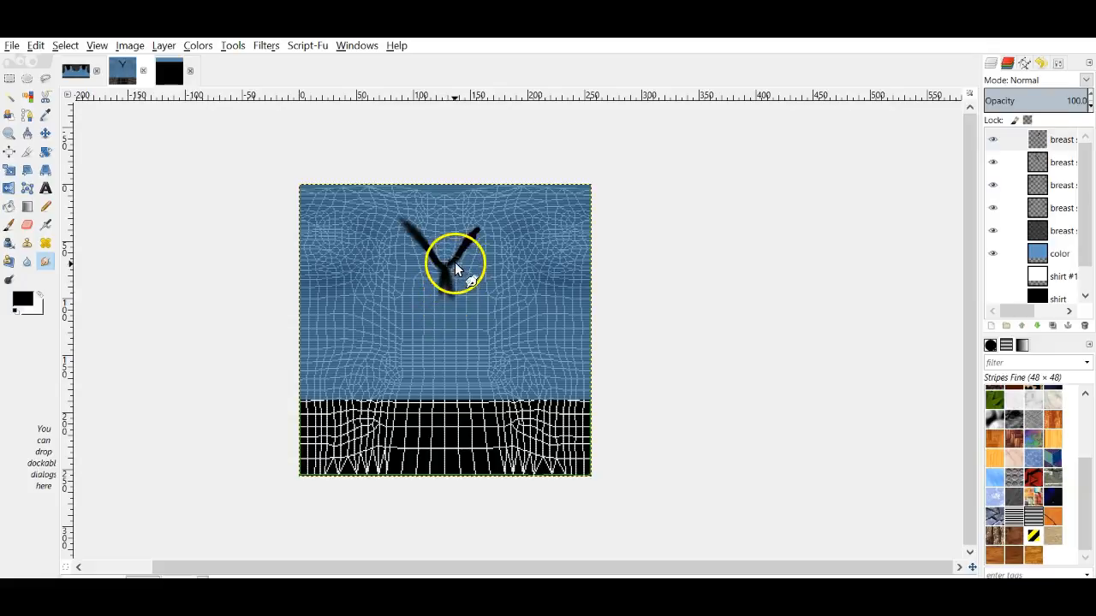
mouse_move(489, 223)
left_mouse_down()
mouse_move(472, 237)
mouse_move(485, 223)
left_mouse_up()
right_click(1054, 141)
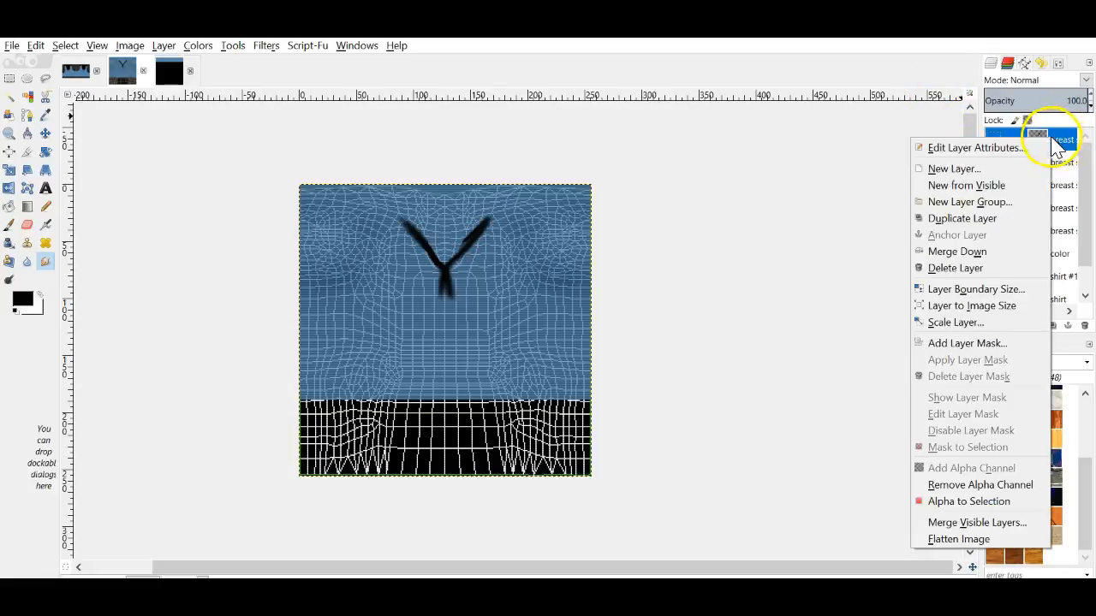
left_click(991, 248)
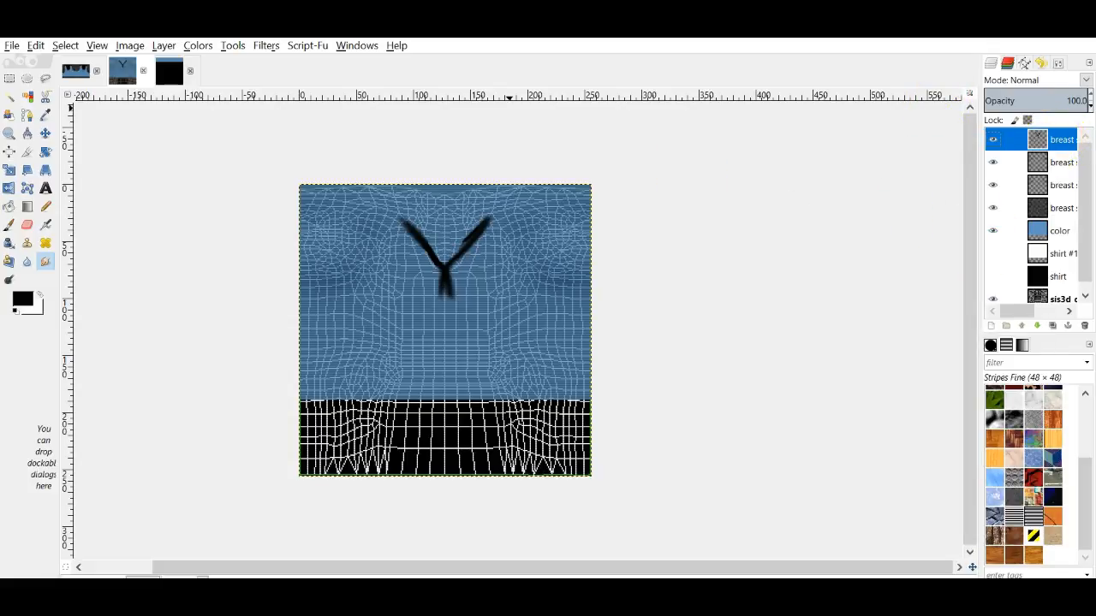
Step: Blur the Y shadow, set the color layer to 100% Overlay, and export 'class skirt .jpg'
left_click(266, 47)
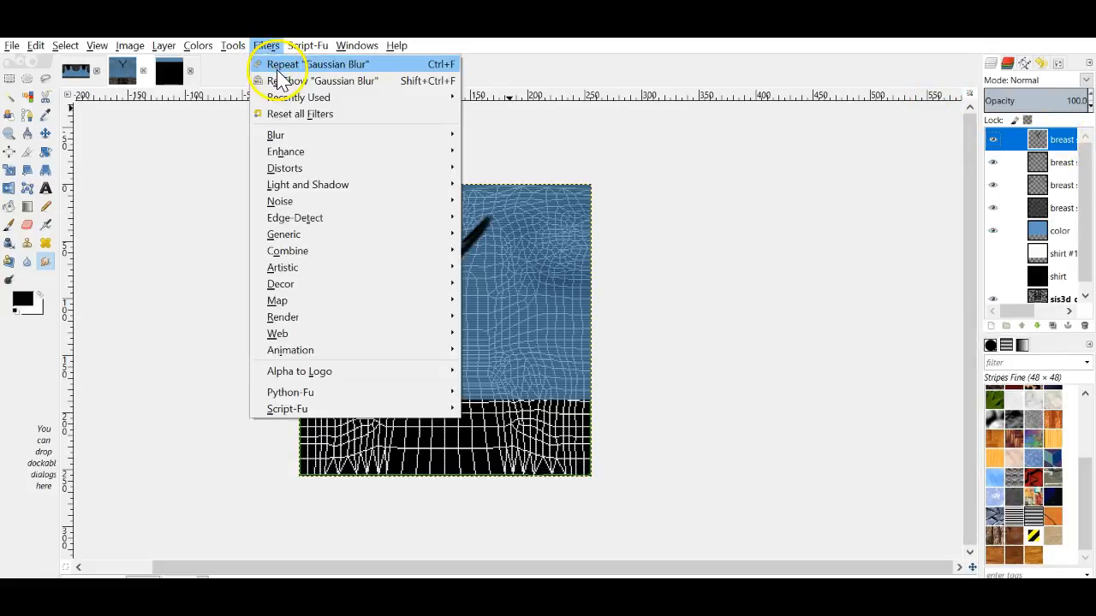
left_click(278, 68)
left_click(1053, 236)
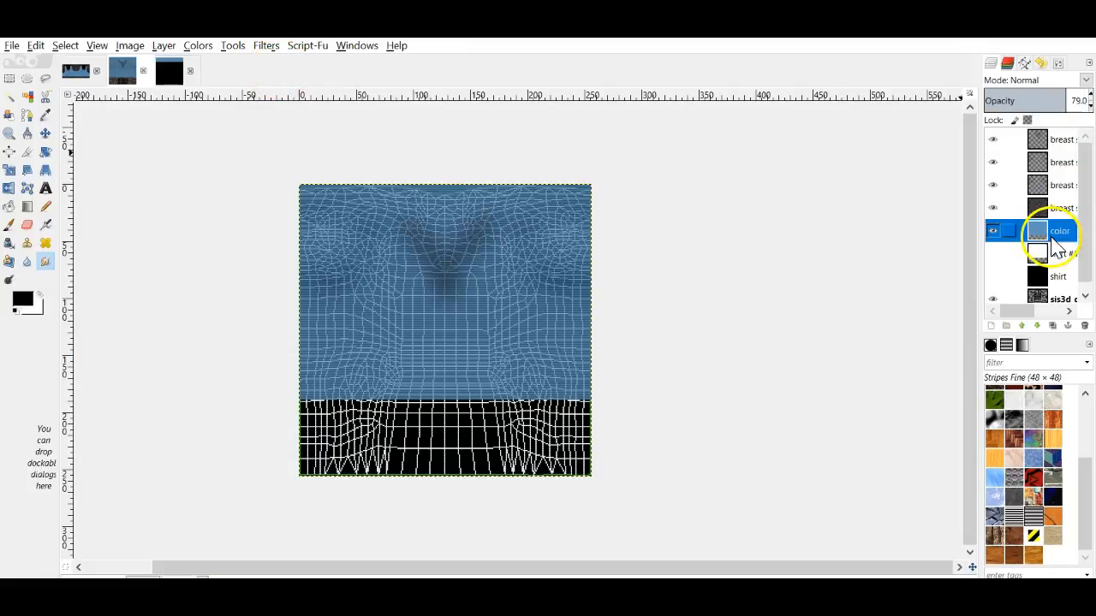
left_click(1084, 97)
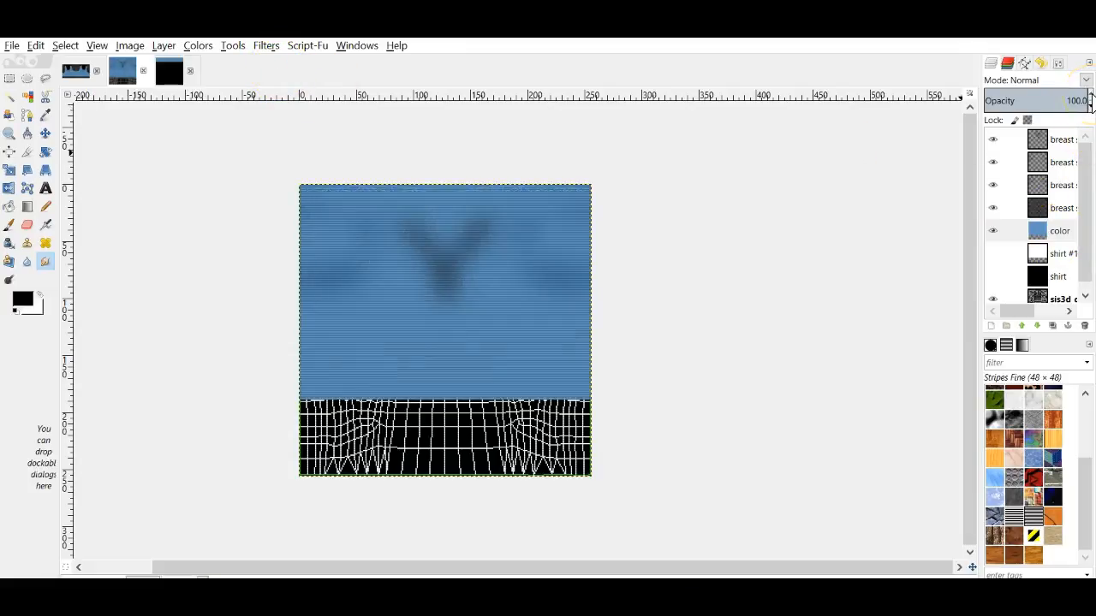
left_click(1085, 80)
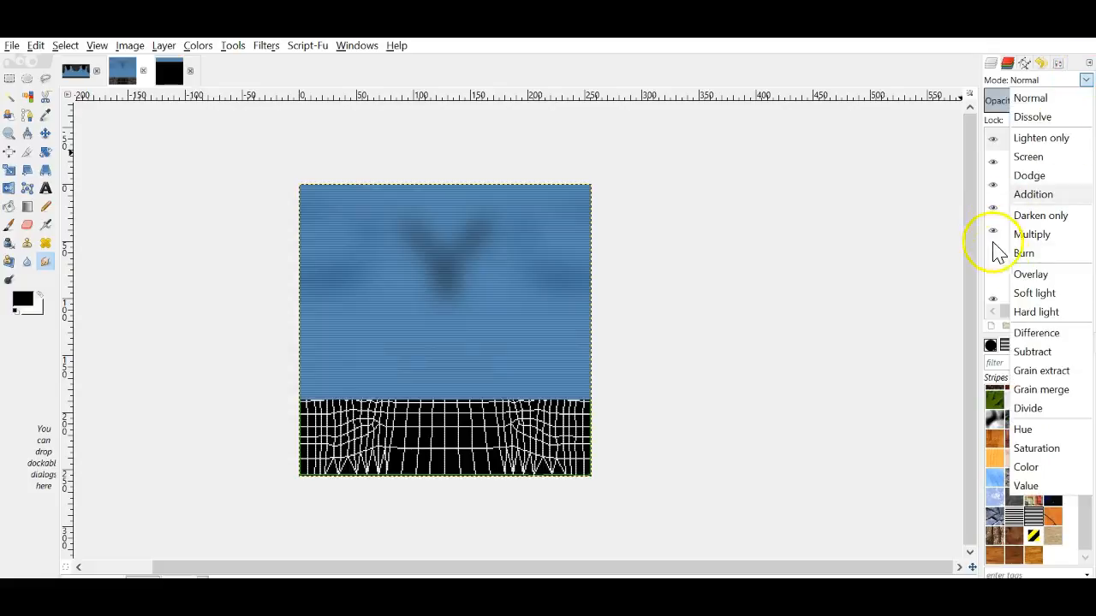
left_click(1034, 274)
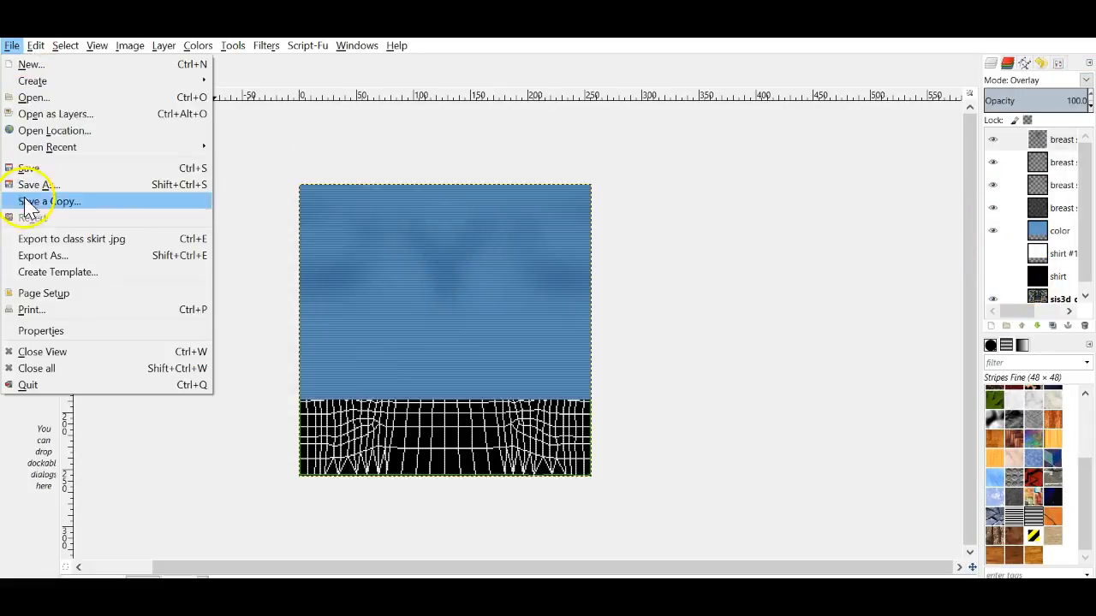
left_click(35, 239)
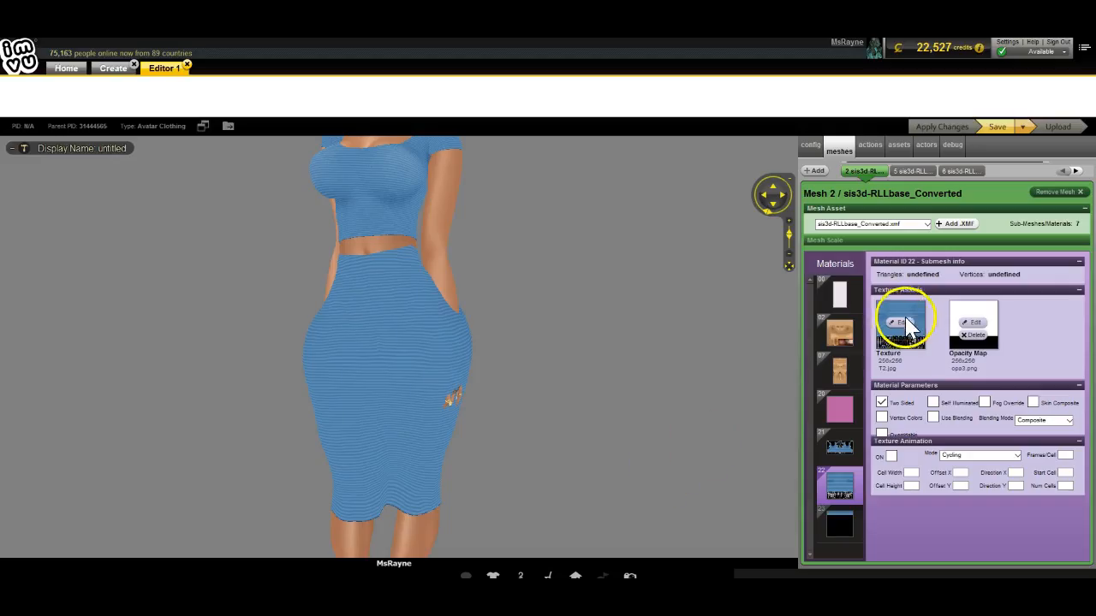
left_click(900, 322)
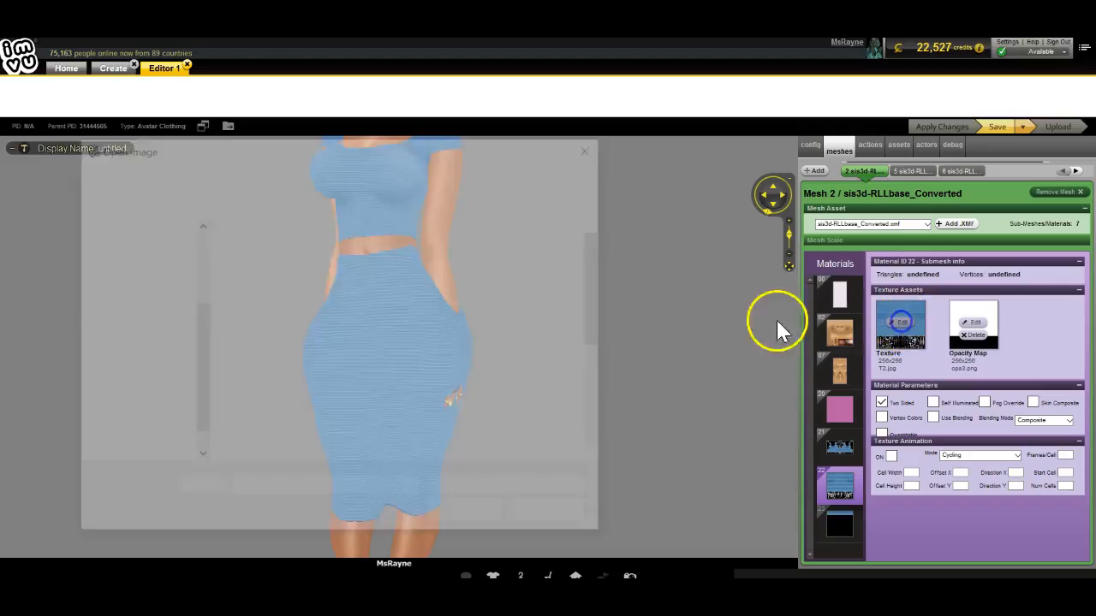
Step: Apply the re-exported class skirt image as the outfit texture and check the skirt's new shading
double_click(568, 235)
left_click(935, 128)
mouse_move(221, 455)
left_mouse_down()
mouse_move(231, 459)
mouse_move(234, 447)
left_mouse_up()
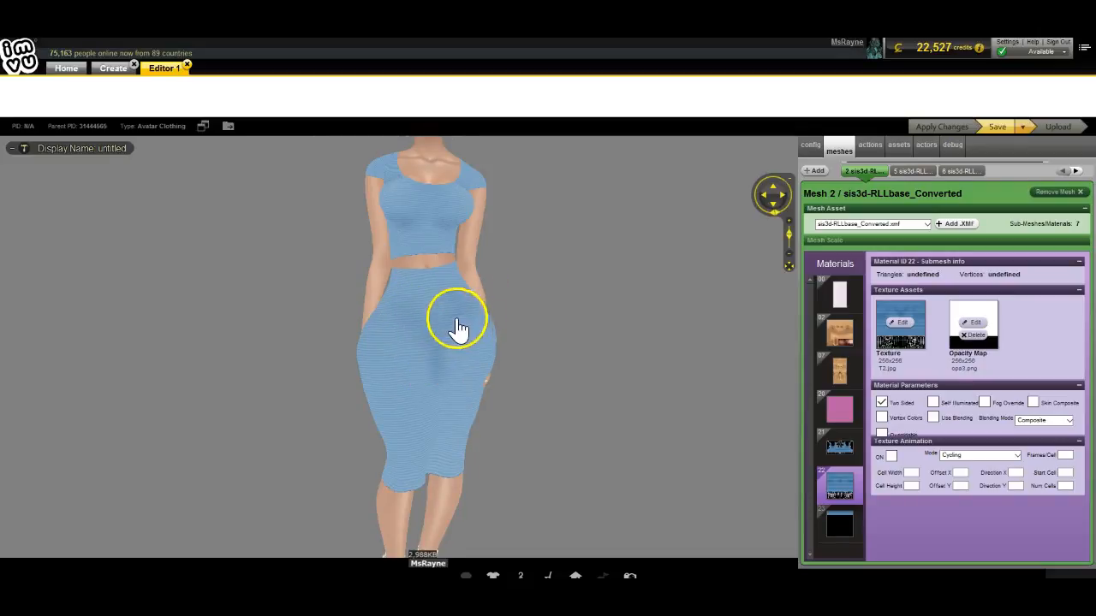
left_click_drag(183, 457, 135, 454)
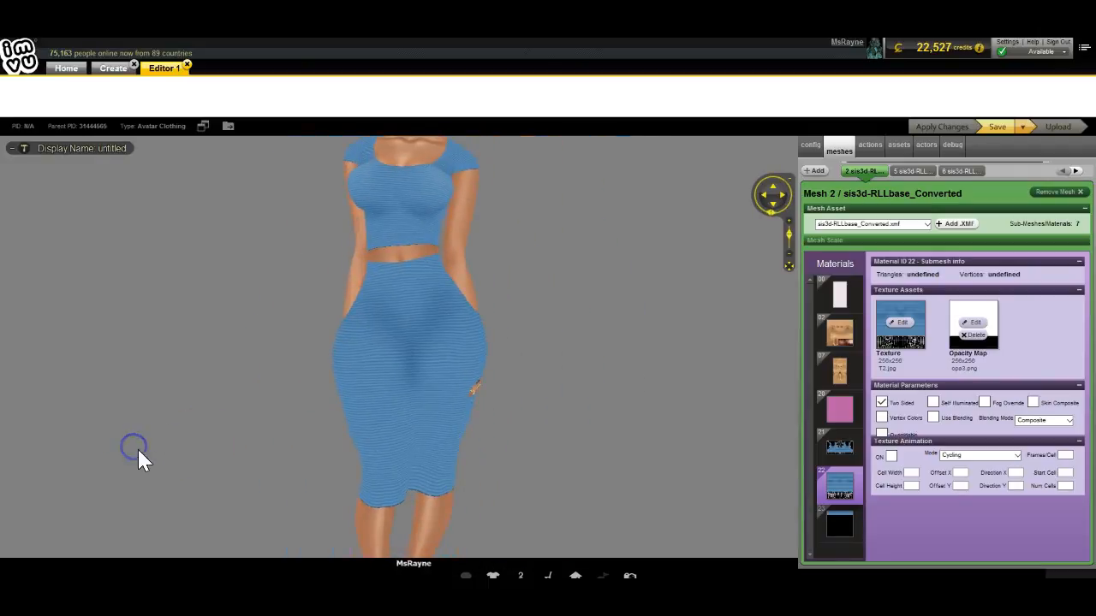
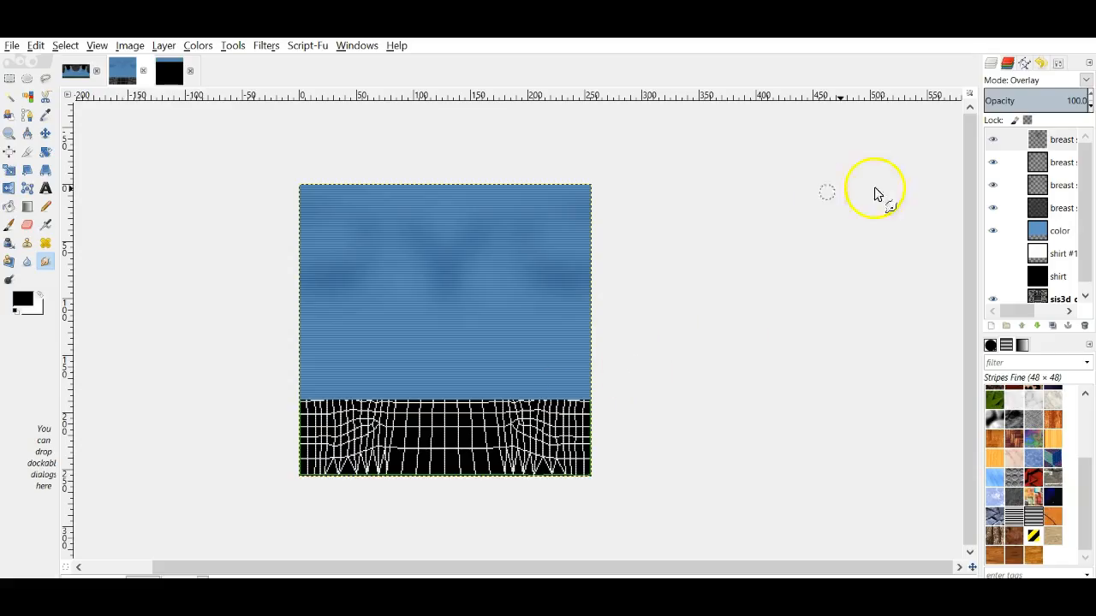
Step: Add a new transparent breast shine layer and set up a white Paintbrush
left_click(991, 325)
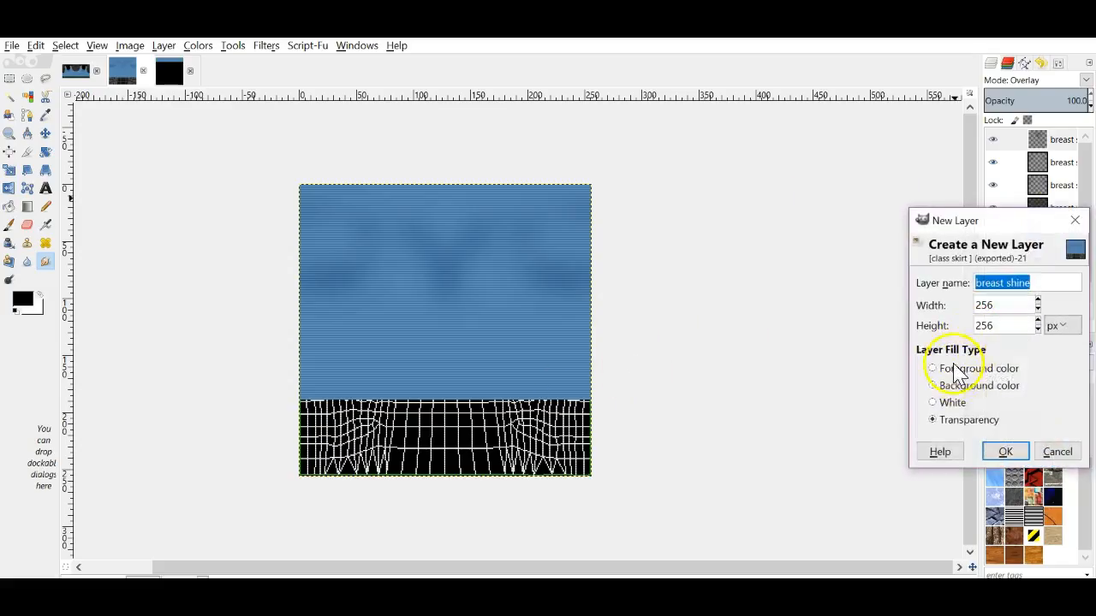
left_click(1005, 452)
left_click(39, 295)
left_click(8, 225)
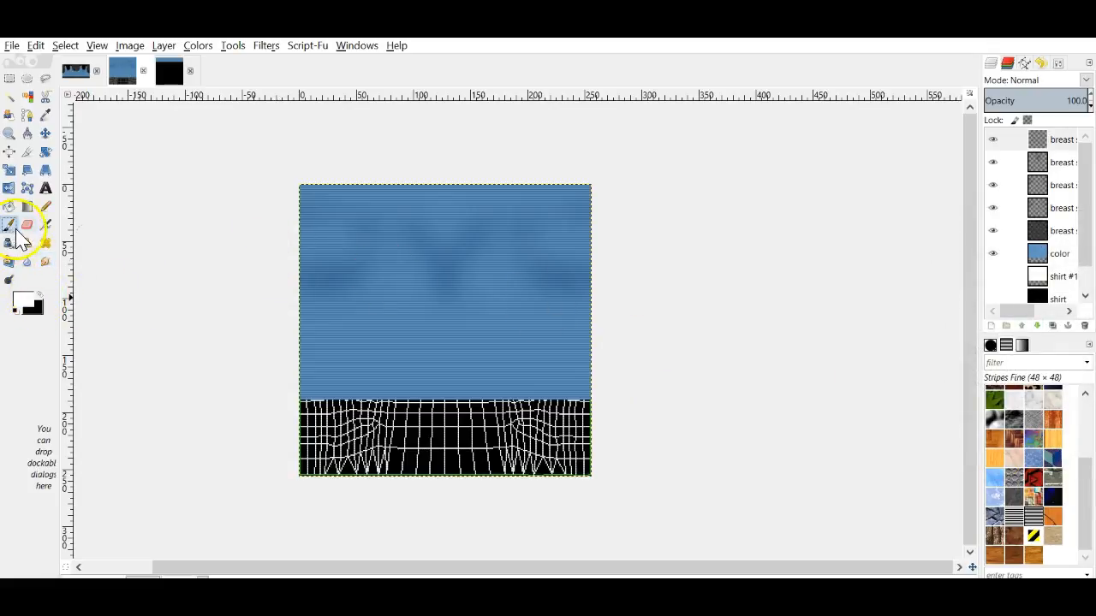
left_click(1040, 65)
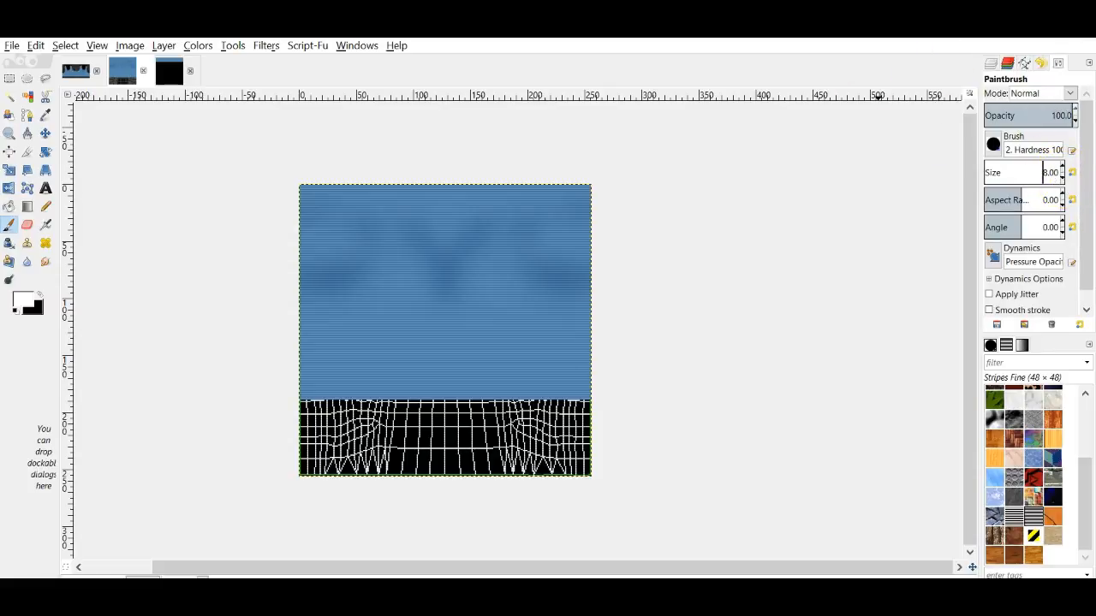
left_click(991, 66)
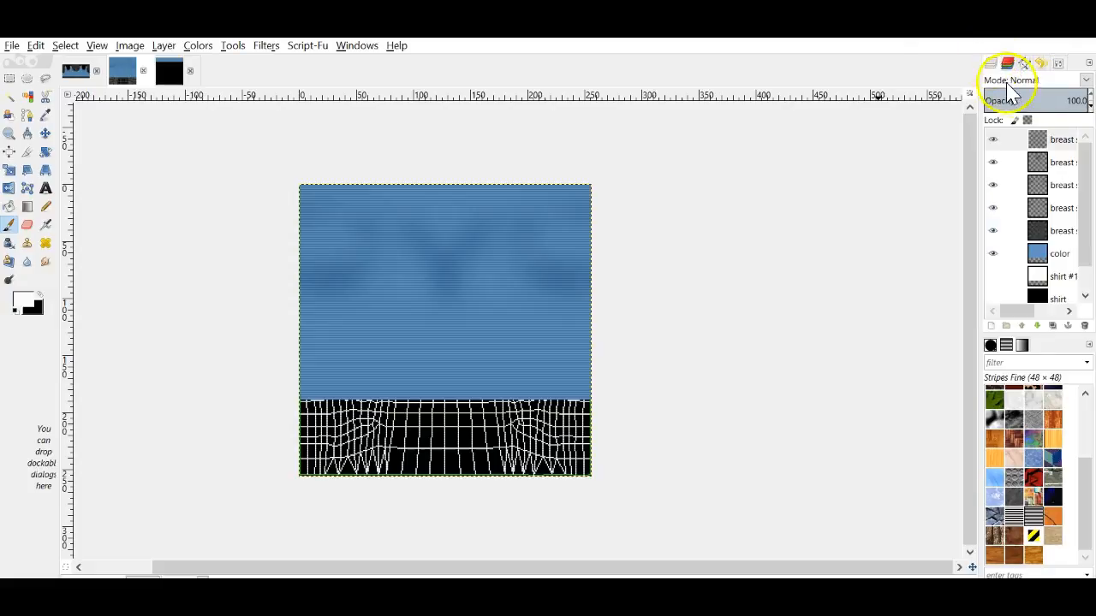
left_click(1051, 141)
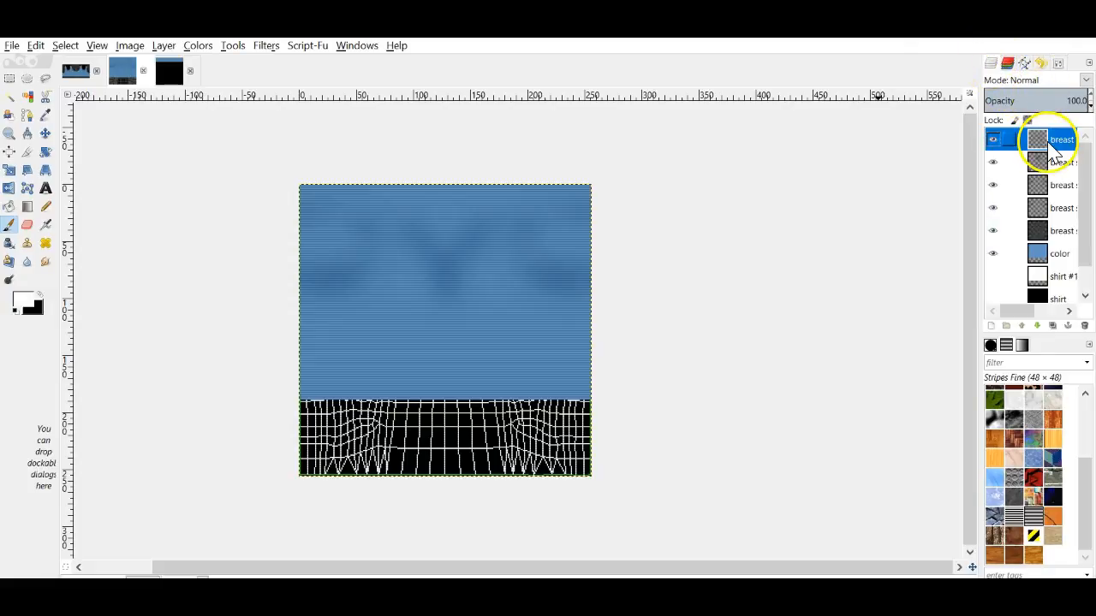
Step: Paint a short white stroke near the top-left of the top and smudge its ends into a tapered shape
left_click(338, 226)
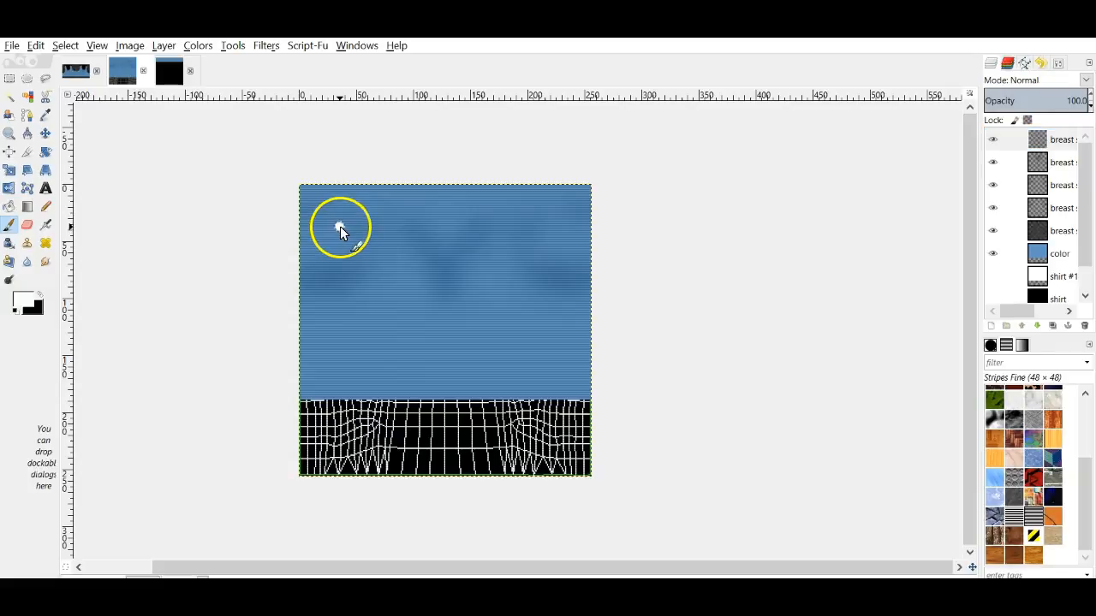
left_click(36, 46)
left_click(64, 63)
left_click(316, 225)
left_click_drag(318, 223, 326, 225)
left_click(45, 261)
left_click_drag(311, 224, 306, 228)
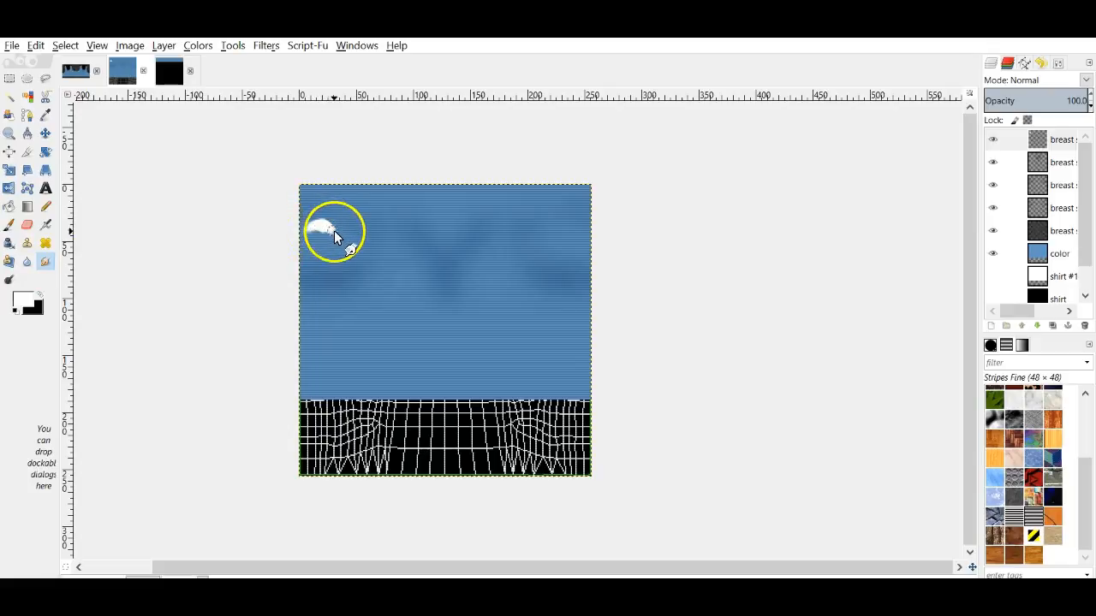
mouse_move(336, 230)
left_mouse_down()
mouse_move(310, 234)
mouse_move(335, 233)
left_mouse_up()
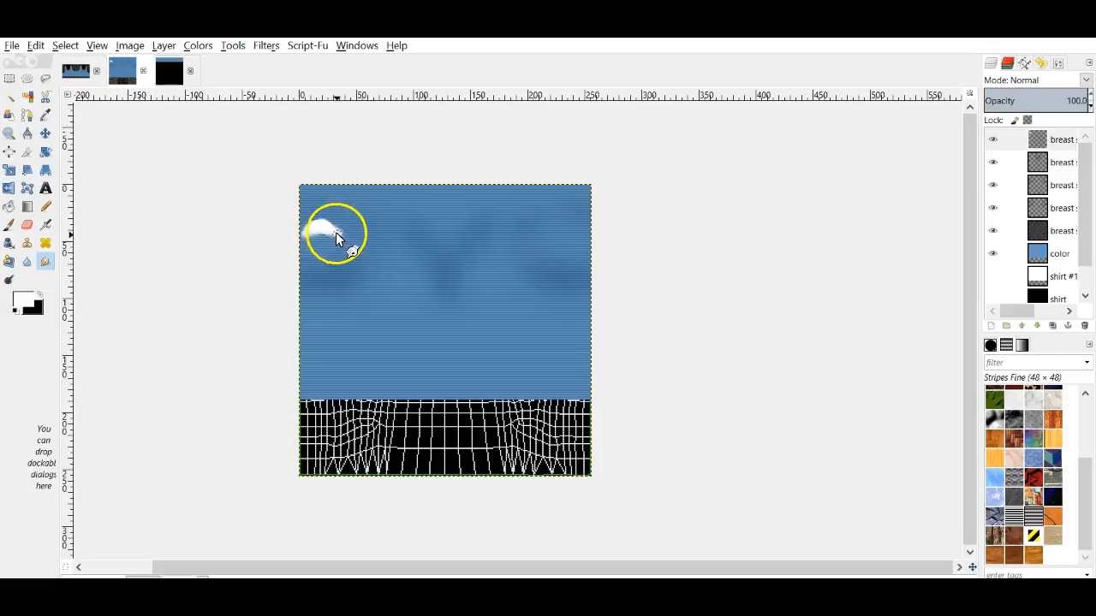
Step: Soften the white highlight with four repeated Gaussian Blurs
left_click(264, 47)
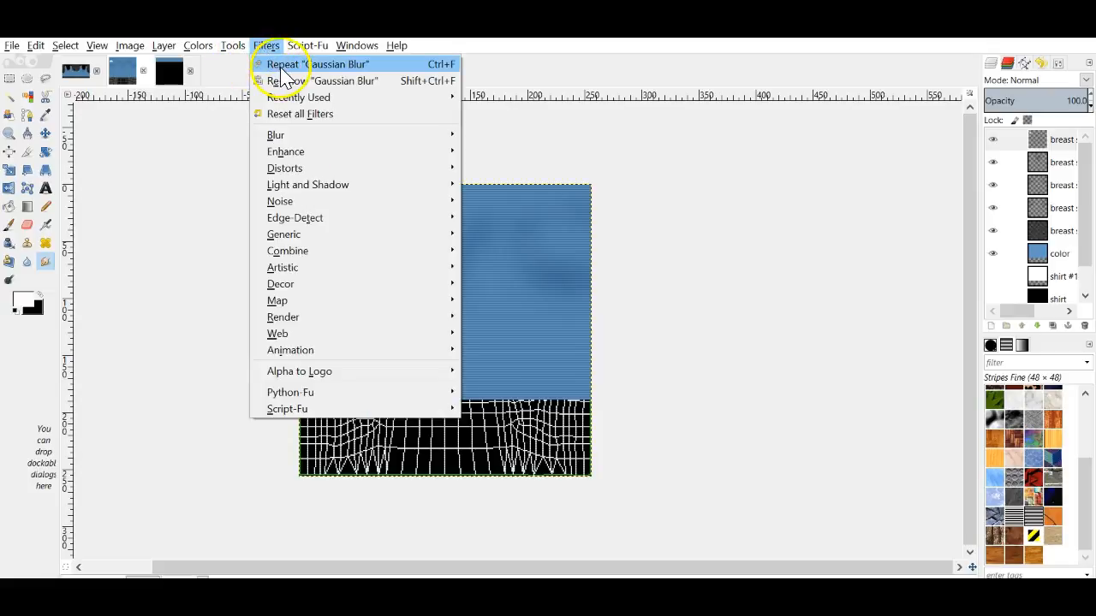
left_click(283, 69)
left_click(272, 49)
left_click(277, 65)
left_click(265, 47)
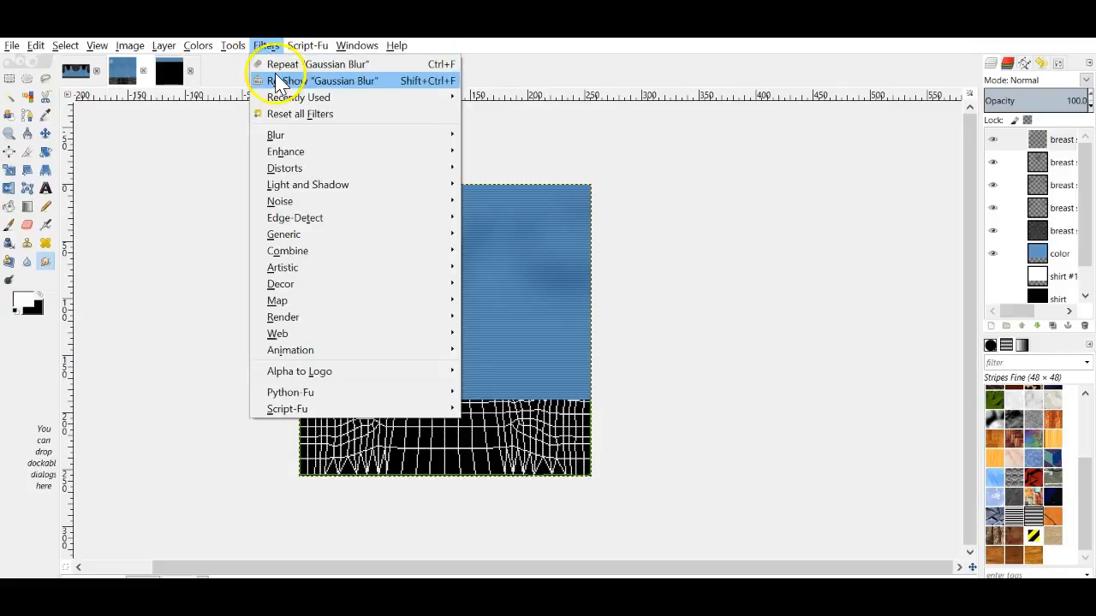
left_click(270, 65)
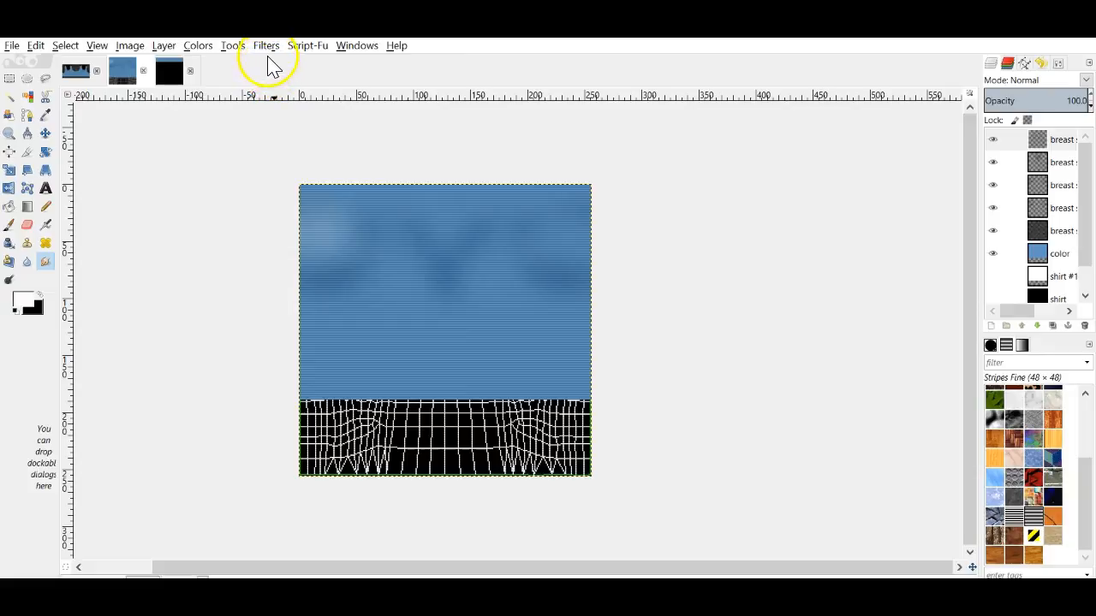
Step: Mirror a copy of the highlight to the right side, merge it down at 80 opacity, and export class skirt.jpg
right_click(1038, 147)
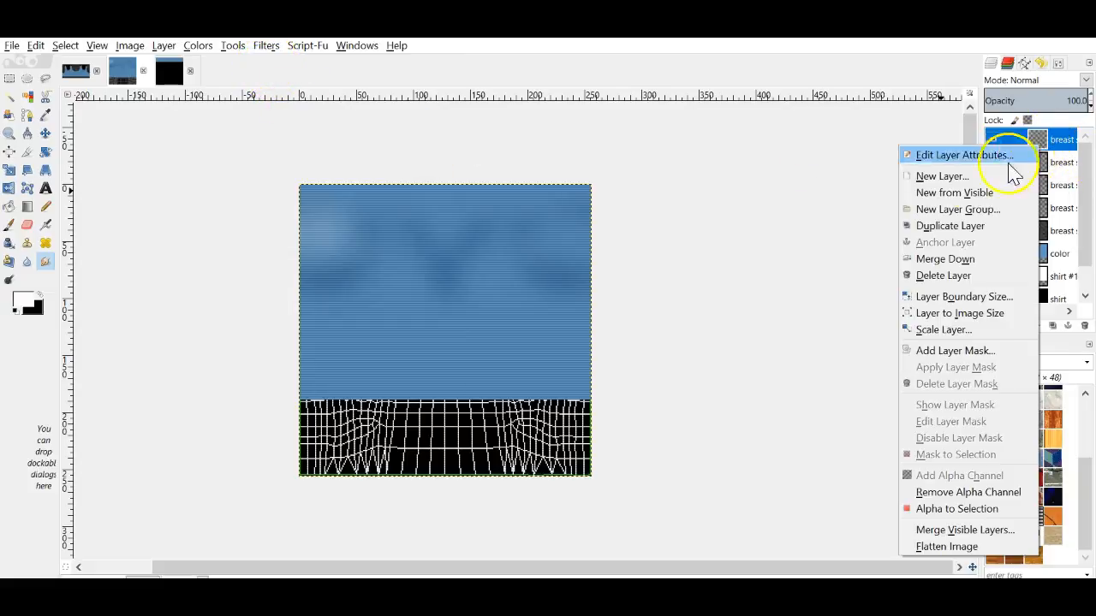
left_click(950, 226)
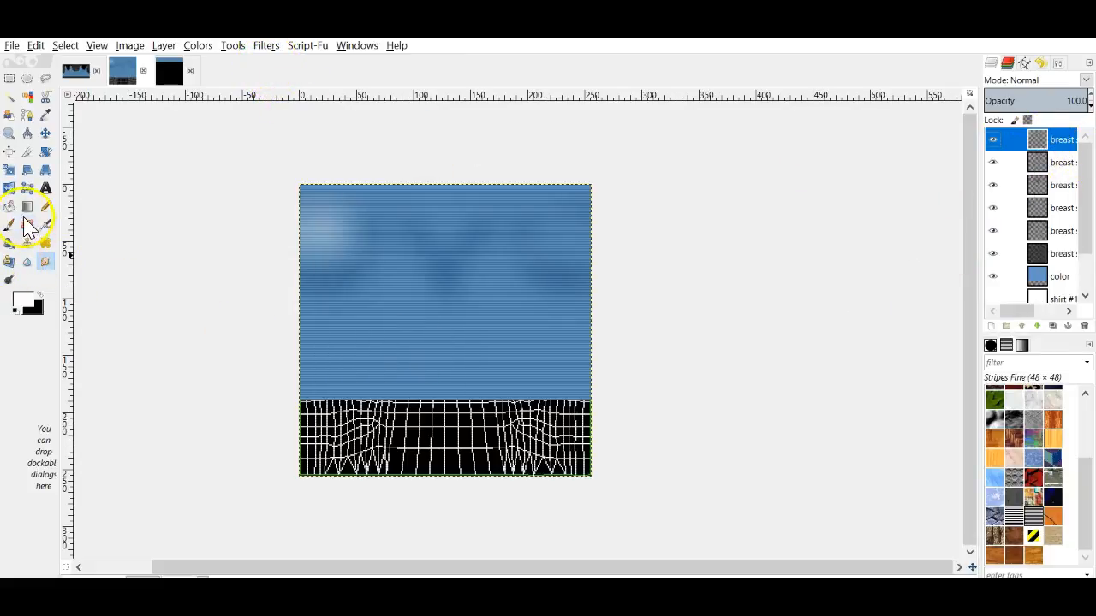
left_click(10, 186)
left_click(368, 262)
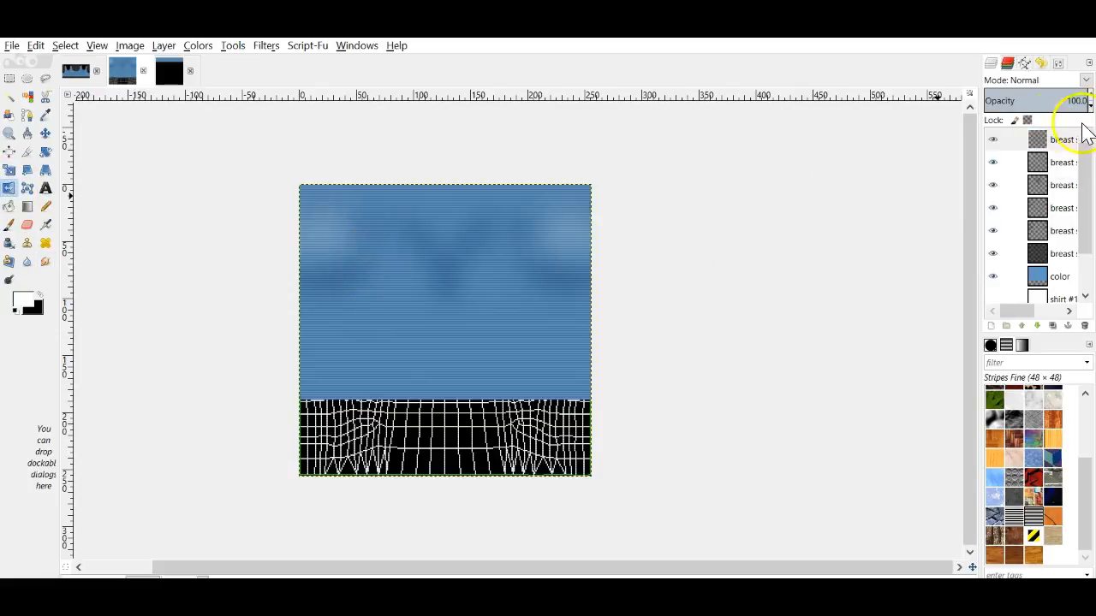
right_click(1054, 142)
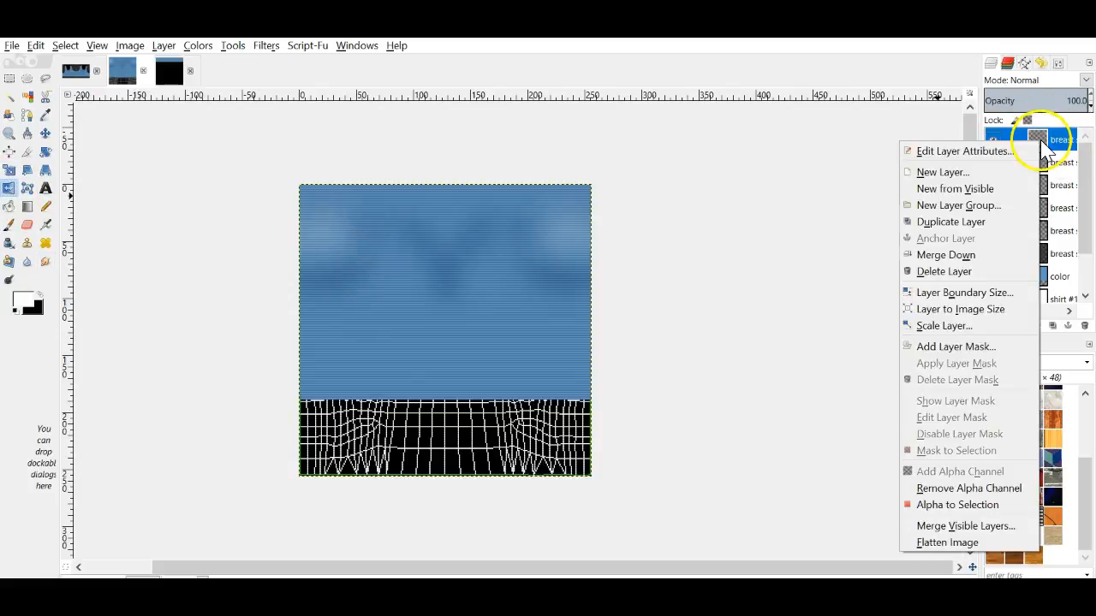
left_click(978, 254)
left_click(1089, 106)
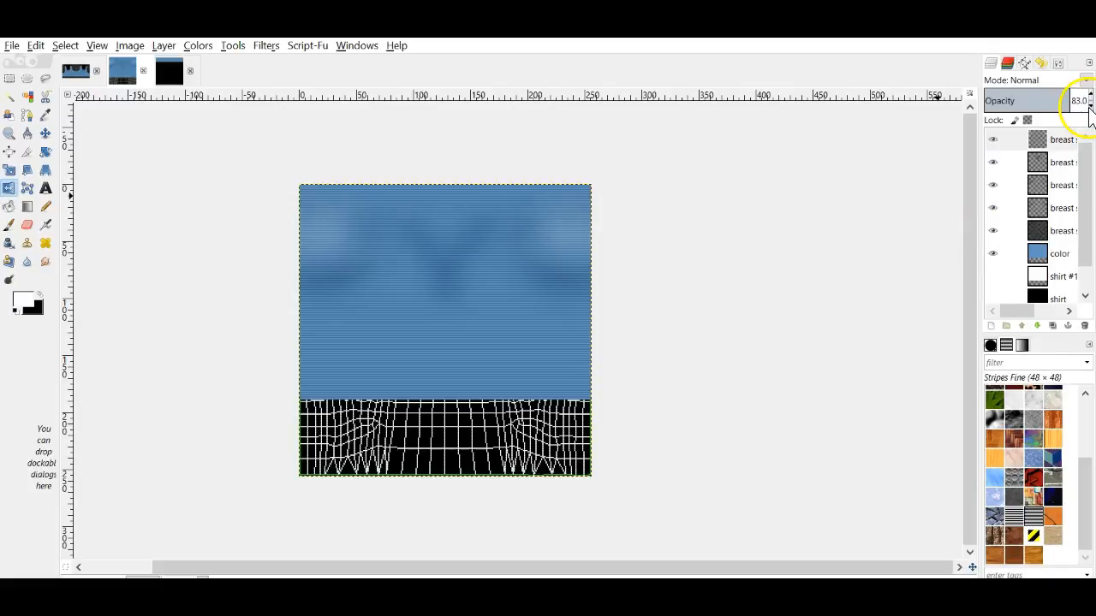
left_click(9, 48)
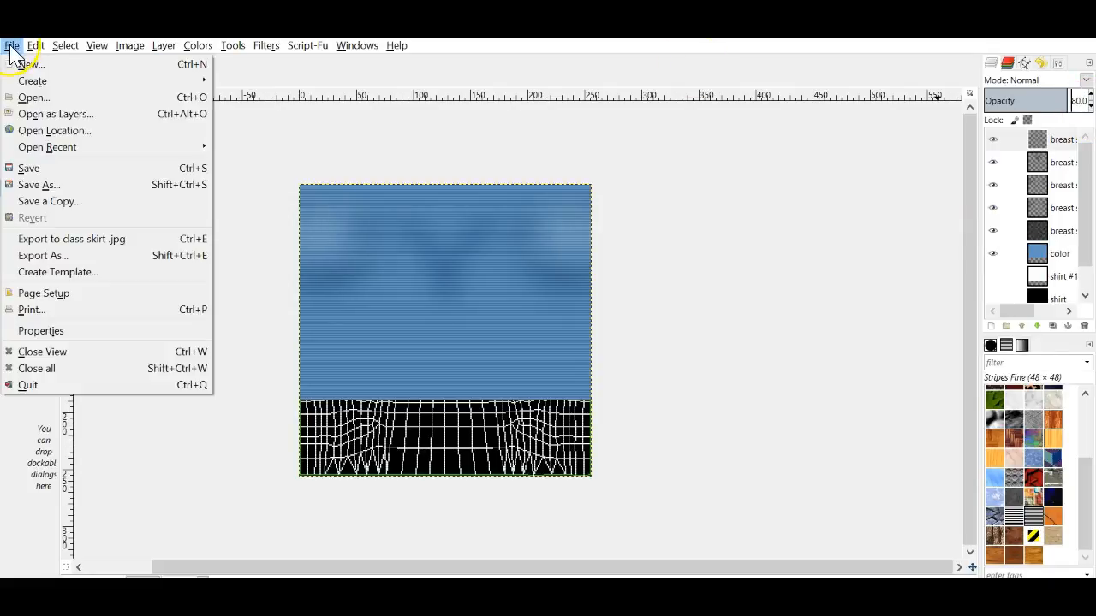
left_click(81, 239)
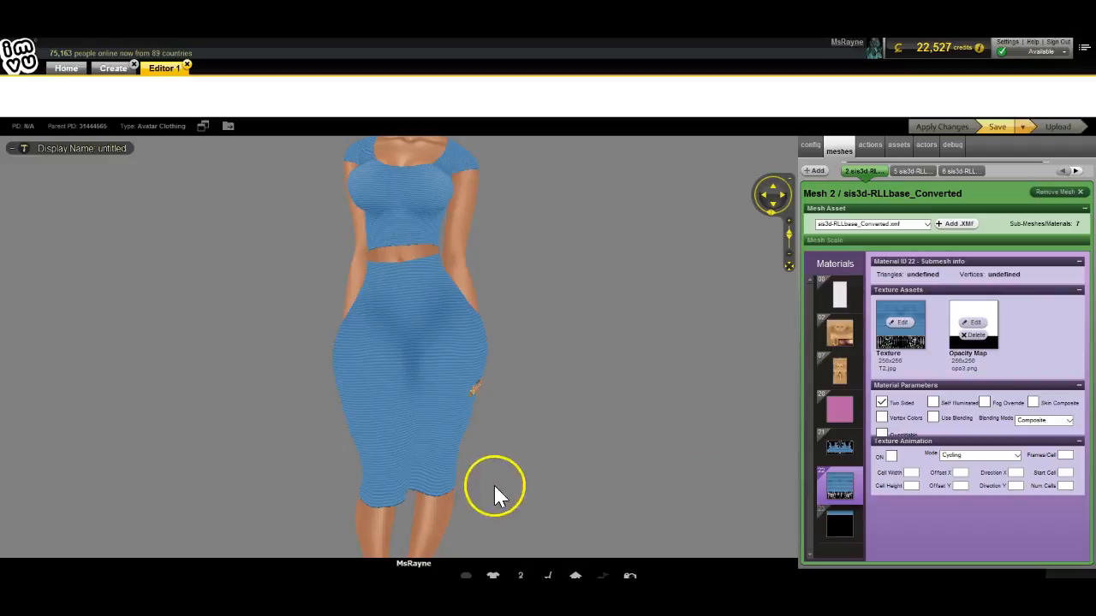
Step: Load class skirt as the IMVU outfit texture, apply it, and orbit the avatar to inspect the shine
left_click_drag(496, 494, 282, 497)
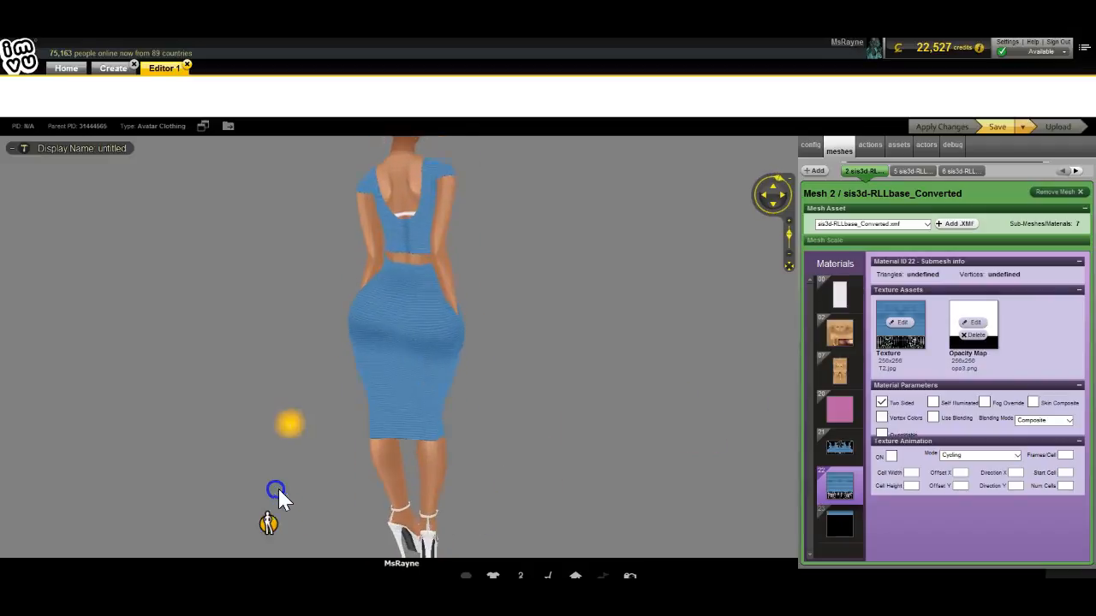
left_click(900, 322)
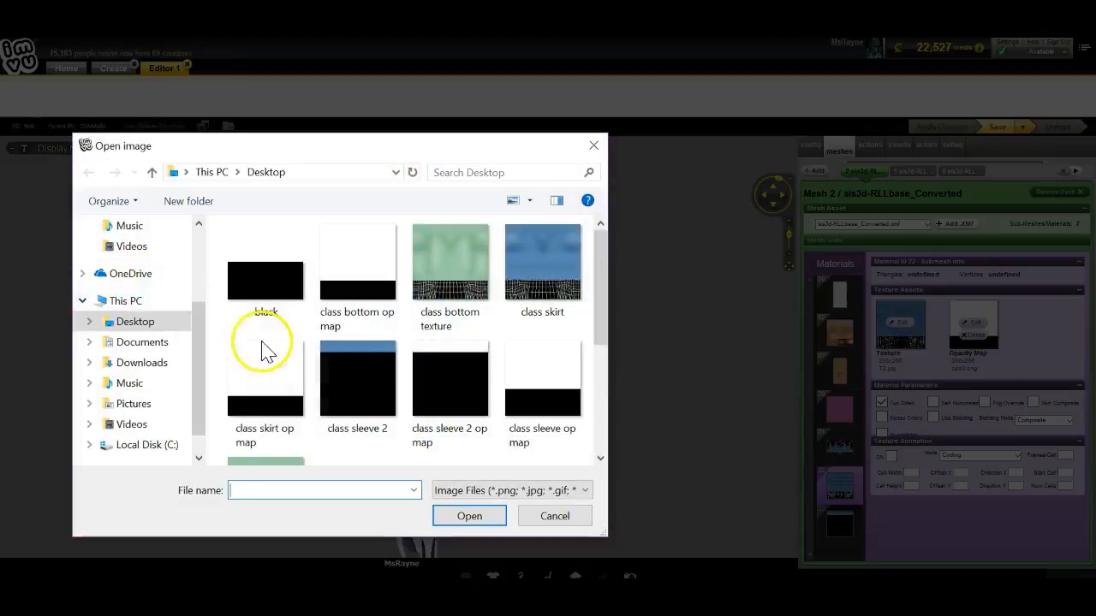
double_click(534, 268)
left_click(935, 129)
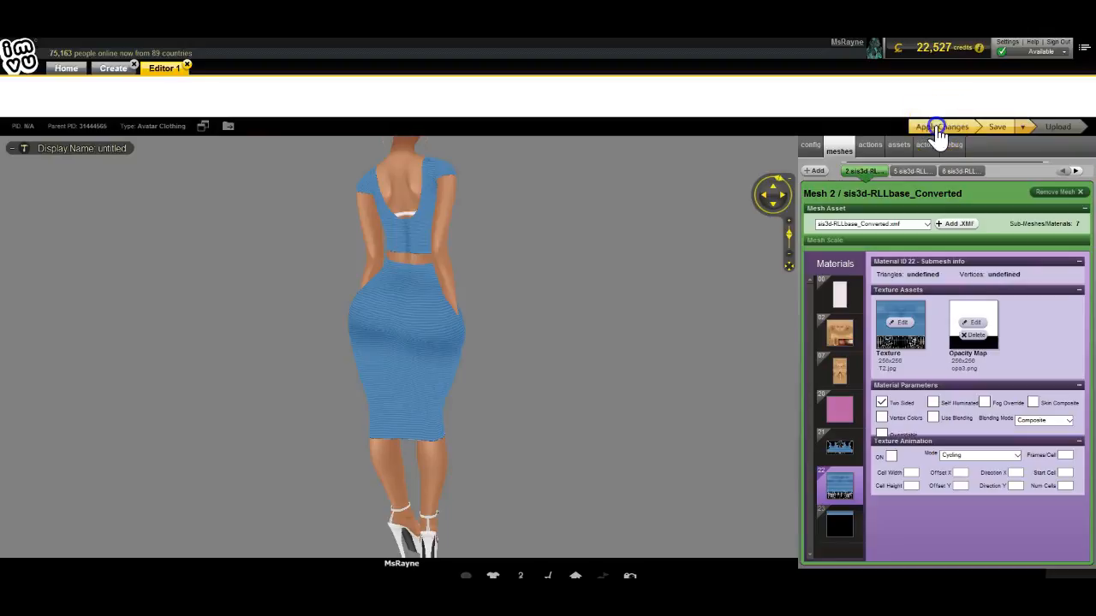
left_click_drag(296, 490, 305, 442)
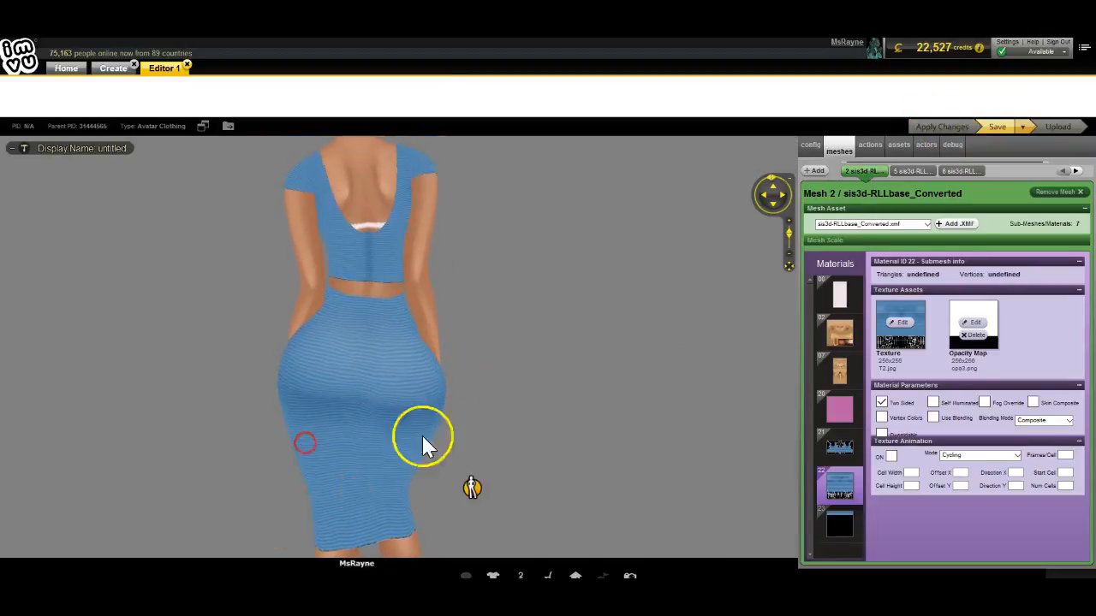
left_click_drag(356, 469, 469, 455)
left_click_drag(384, 436, 435, 440)
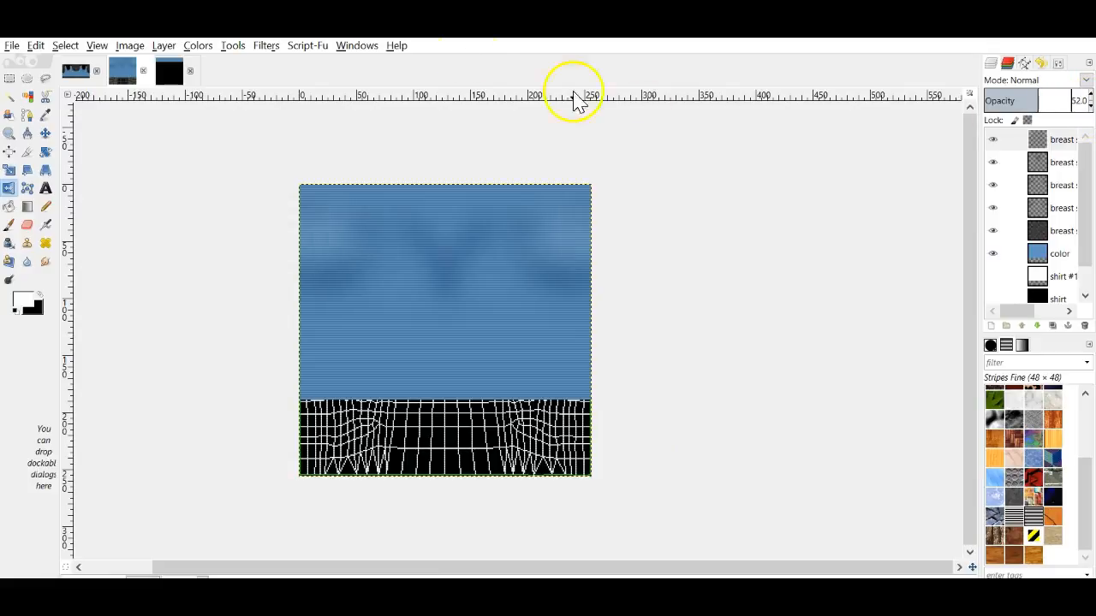
Step: Re-export the texture with the shine opacity lowered to 52 and reload class skirt in IMVU
left_click(12, 45)
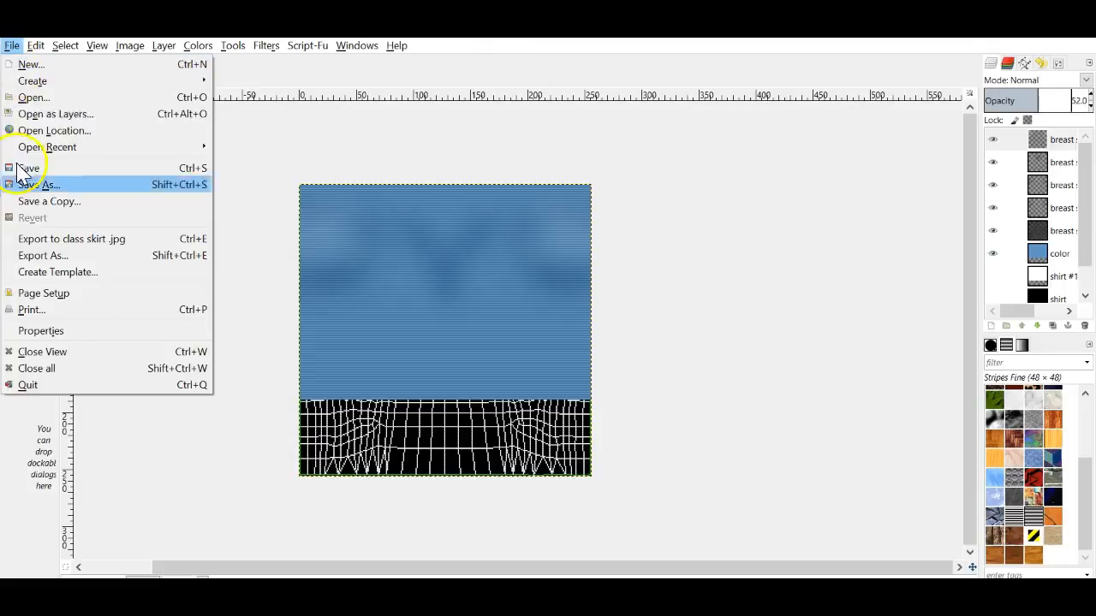
left_click(30, 237)
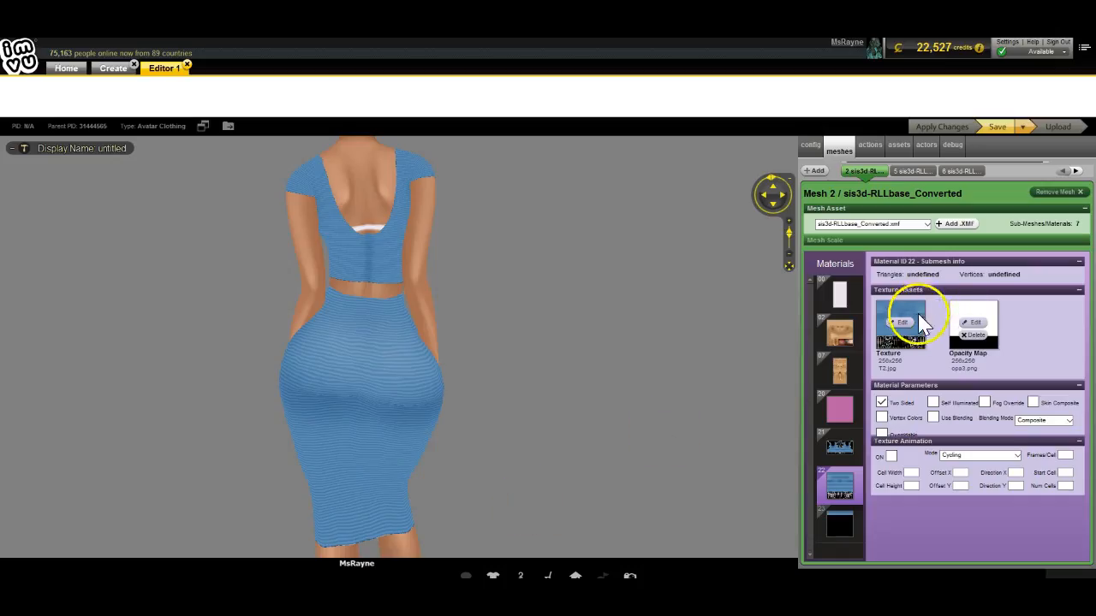
left_click(901, 324)
double_click(520, 240)
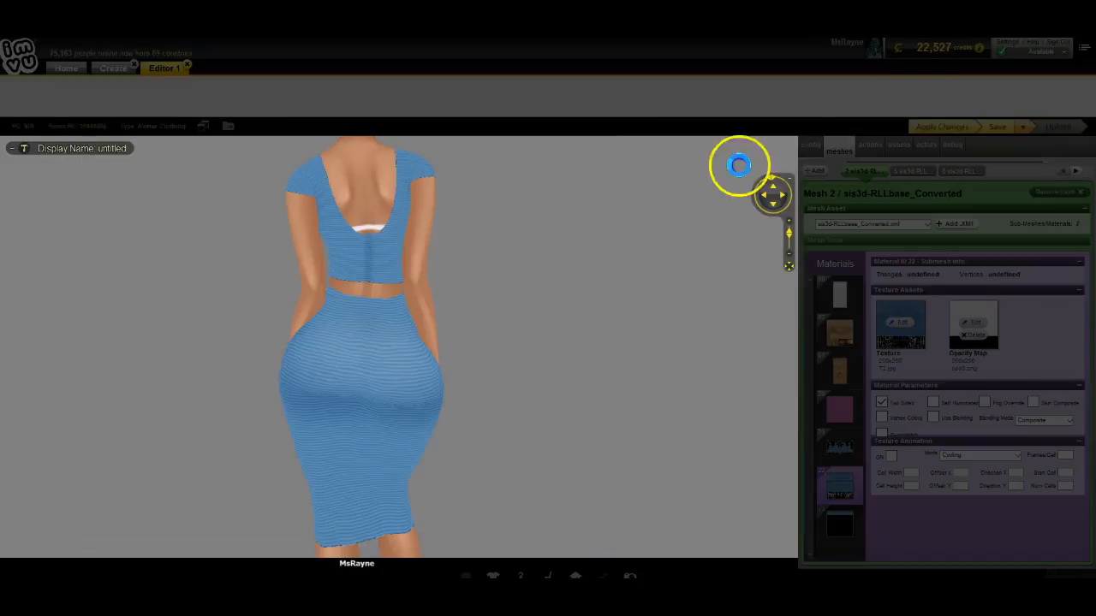
Step: Apply the softer-shine texture and rotate and zoom around the avatar to check the top and skirt
left_click(933, 131)
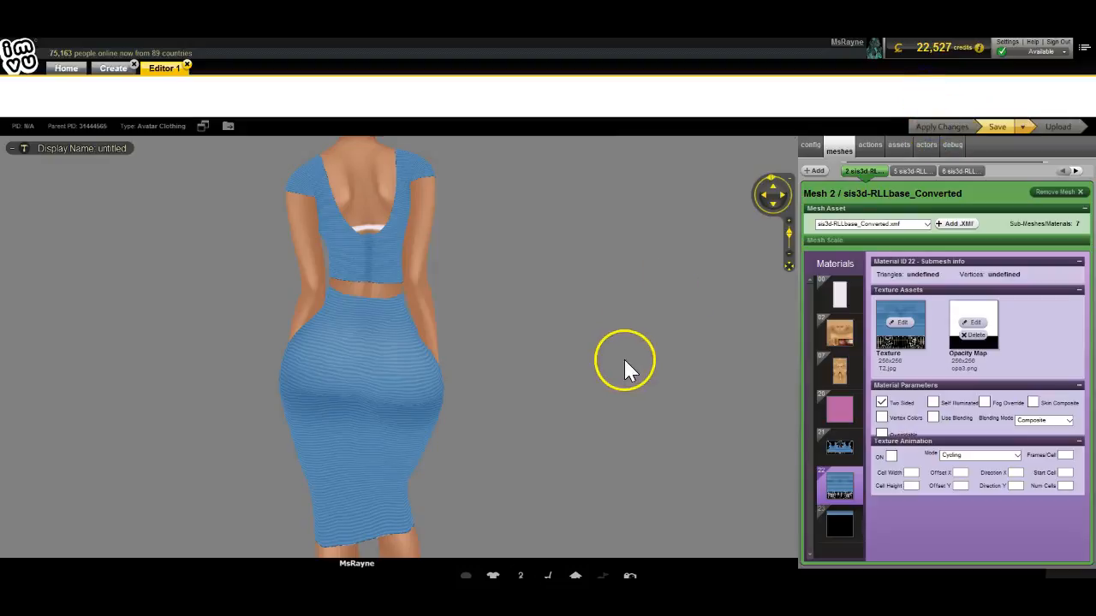
scroll(550, 365, "down", 5)
left_click_drag(549, 381, 432, 440)
scroll(587, 383, "up", 4)
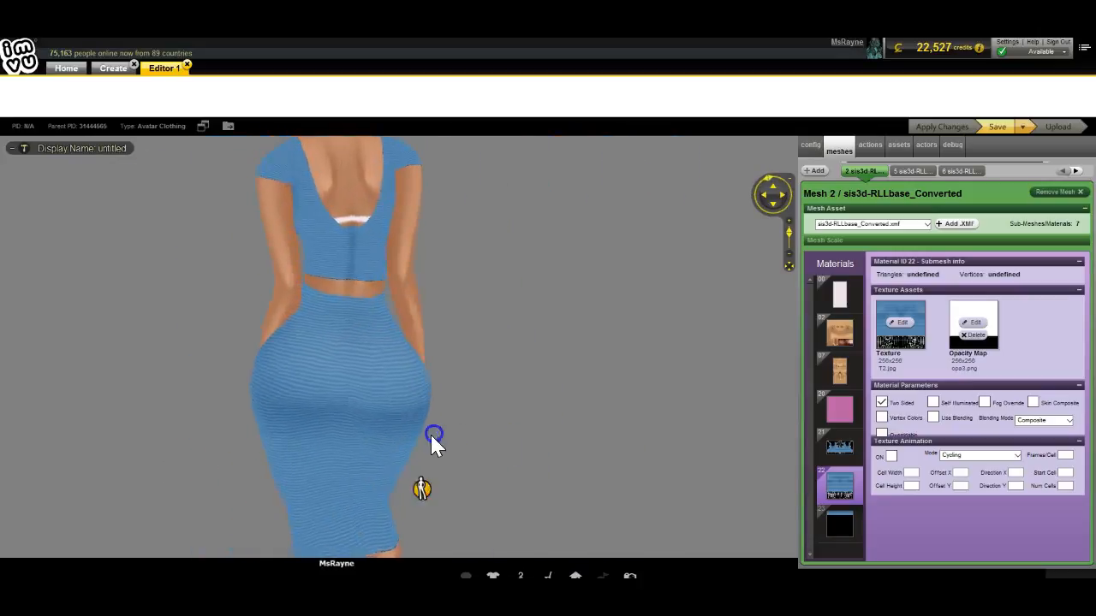
left_click_drag(604, 440, 135, 386)
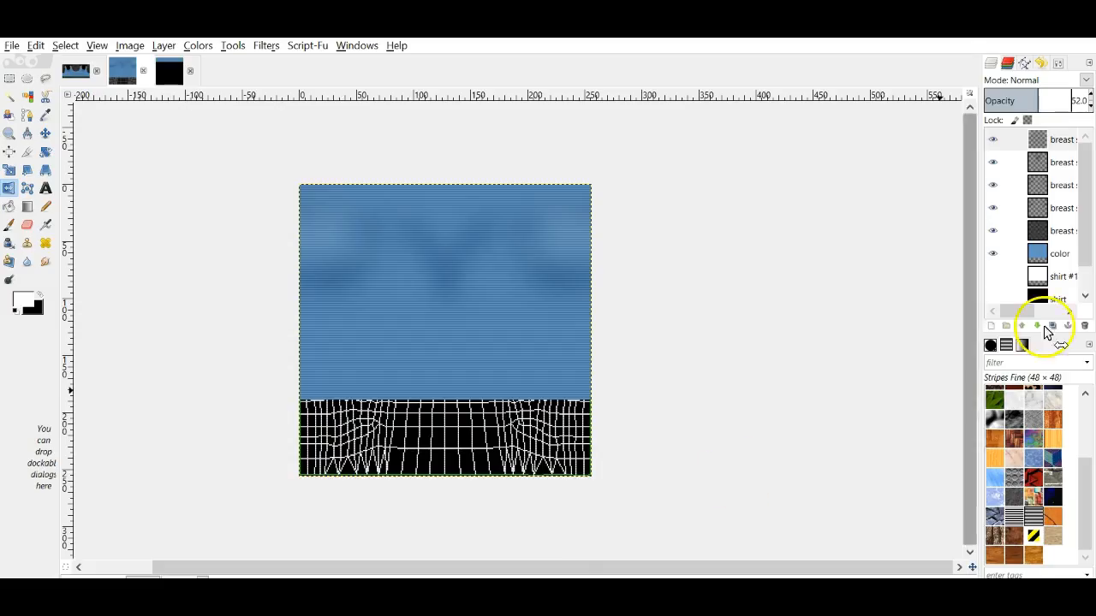
Step: Move the top breast layer down to fourth in the stack and export over the class skirt file
left_click_drag(1038, 140, 1020, 237)
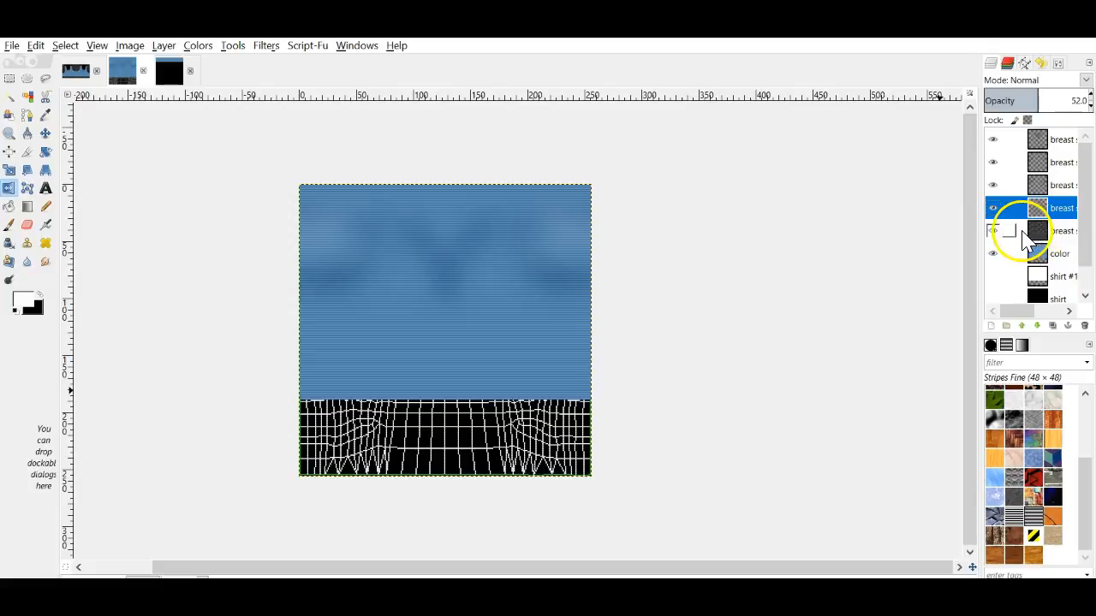
left_click(11, 45)
left_click(74, 237)
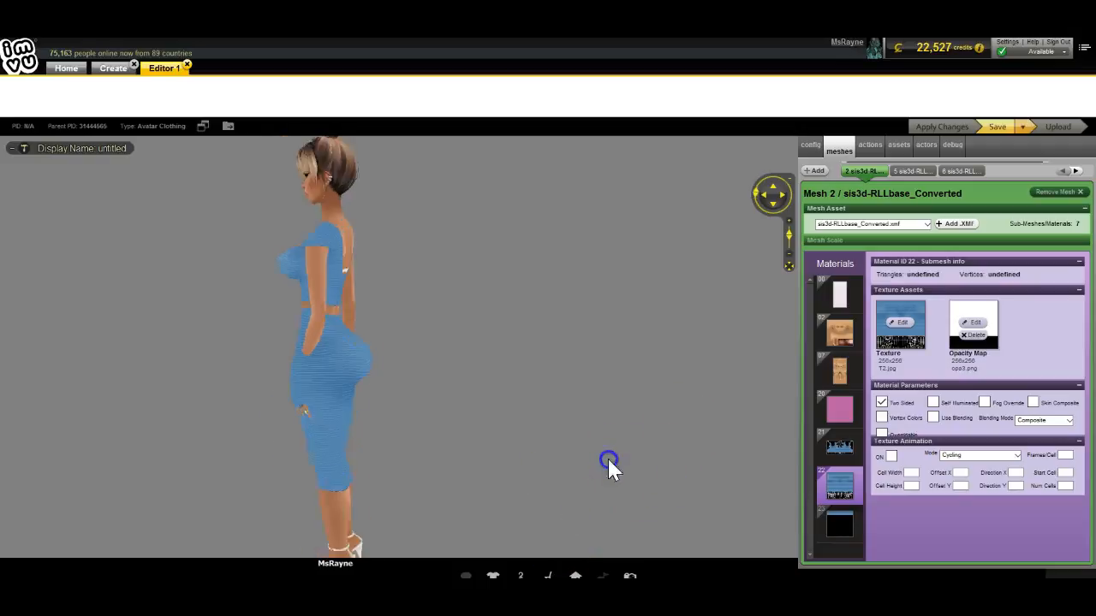
left_click_drag(607, 457, 511, 448)
Step: Reload the updated class skirt texture, apply it, and view the avatar from back, side and zoomed out
left_click(905, 338)
double_click(542, 291)
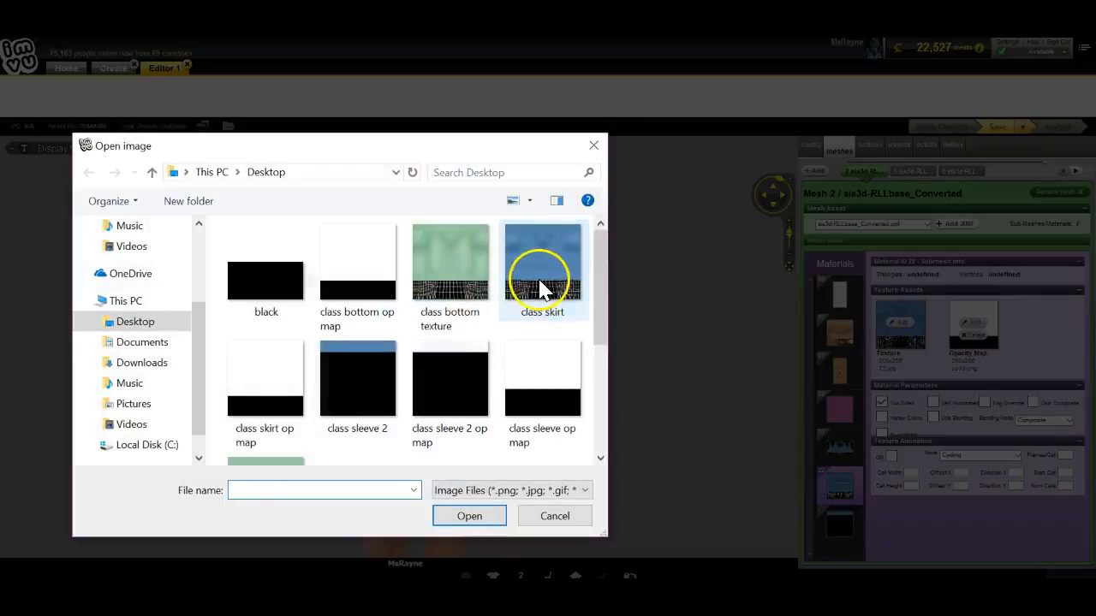
left_click(943, 125)
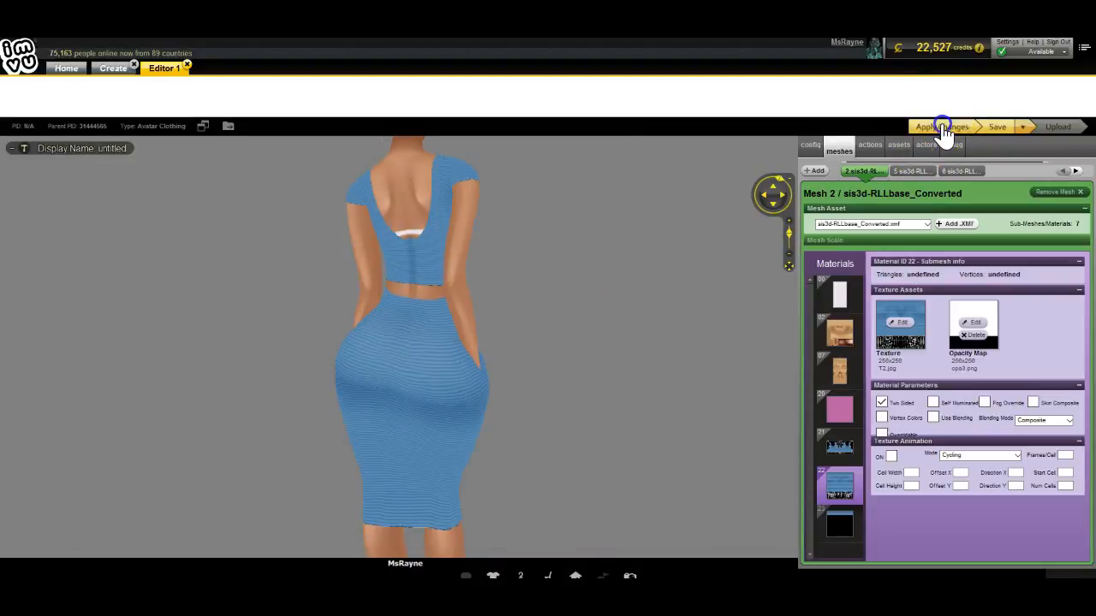
left_click_drag(569, 295, 611, 294)
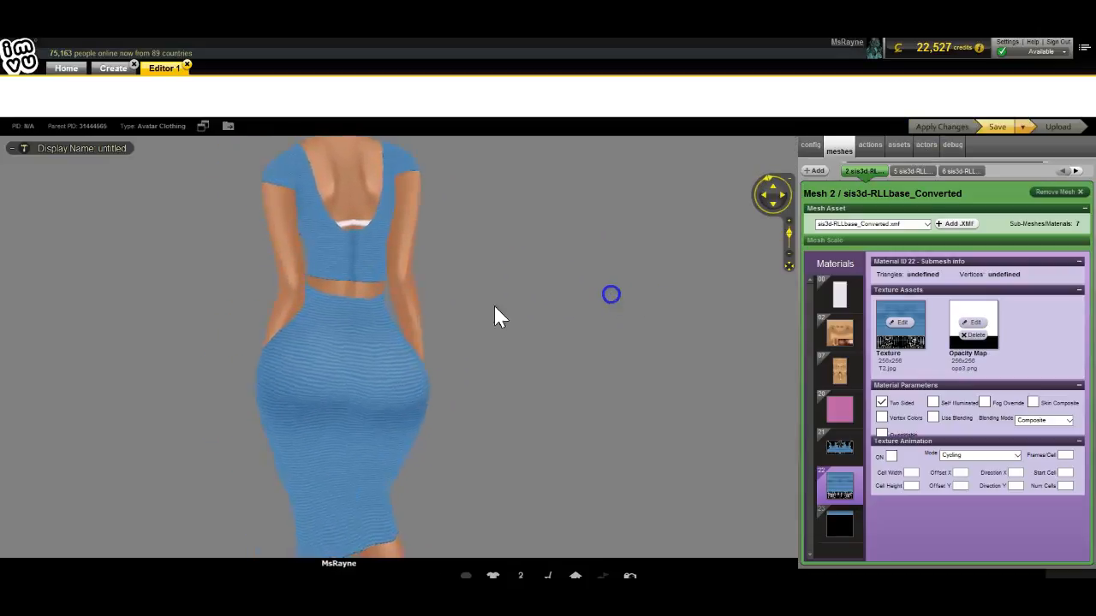
left_click(359, 339)
left_click_drag(481, 360, 670, 377)
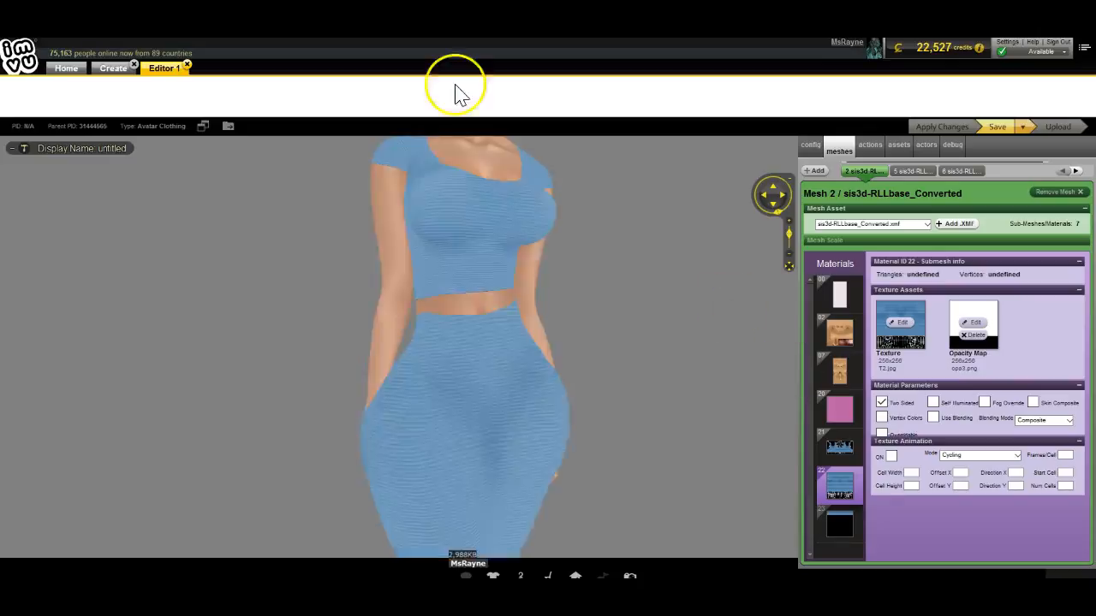
left_click_drag(649, 302, 652, 331)
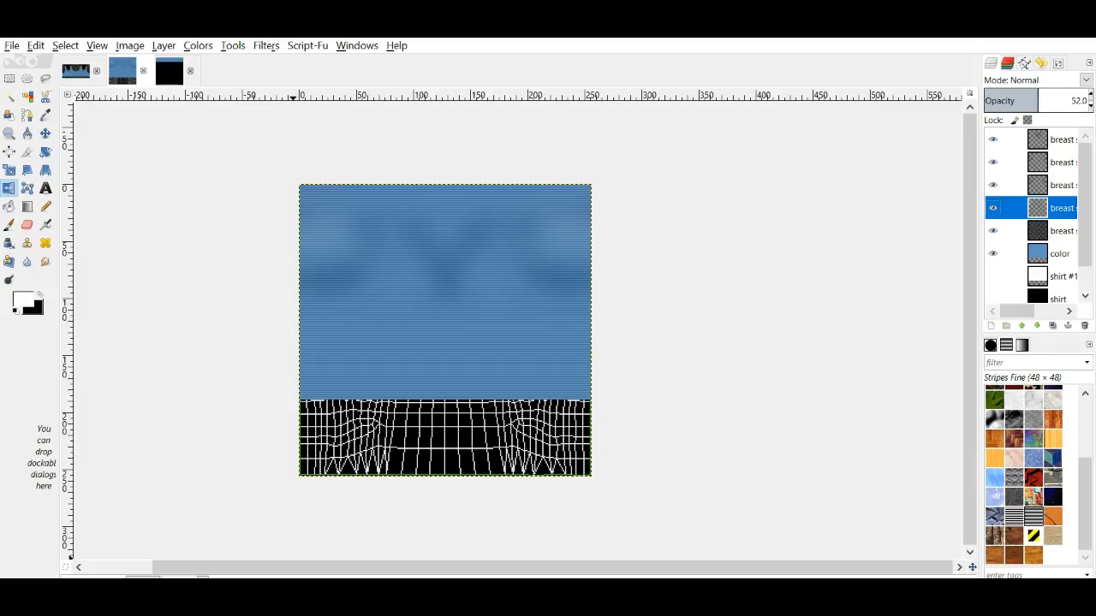
Step: Lower the color layer's opacity so the wireframe shows through
left_click(1043, 253)
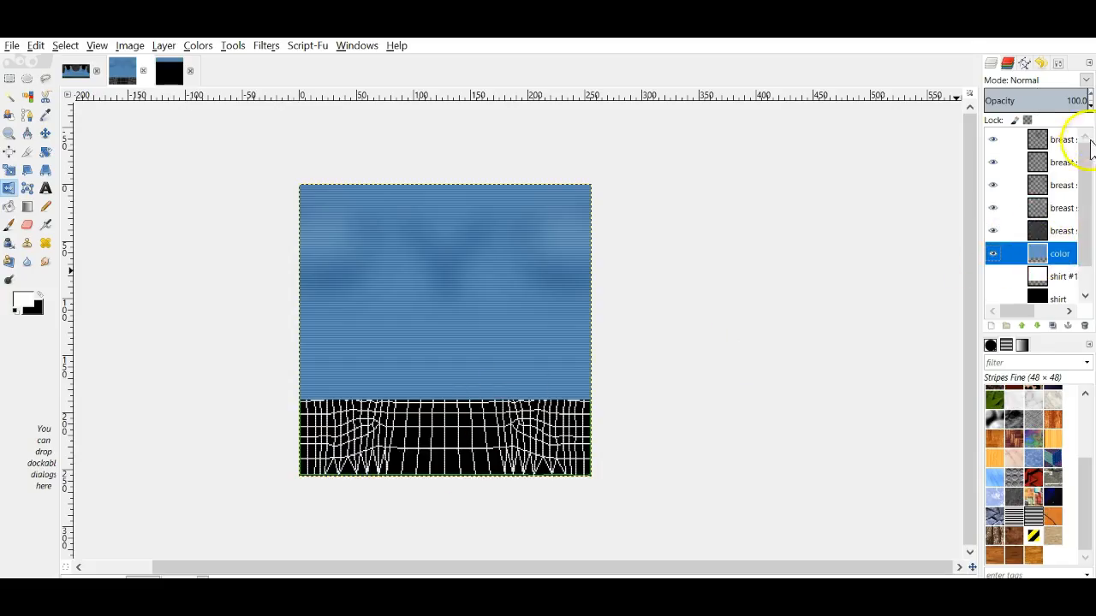
left_click(1090, 107)
left_click(1090, 106)
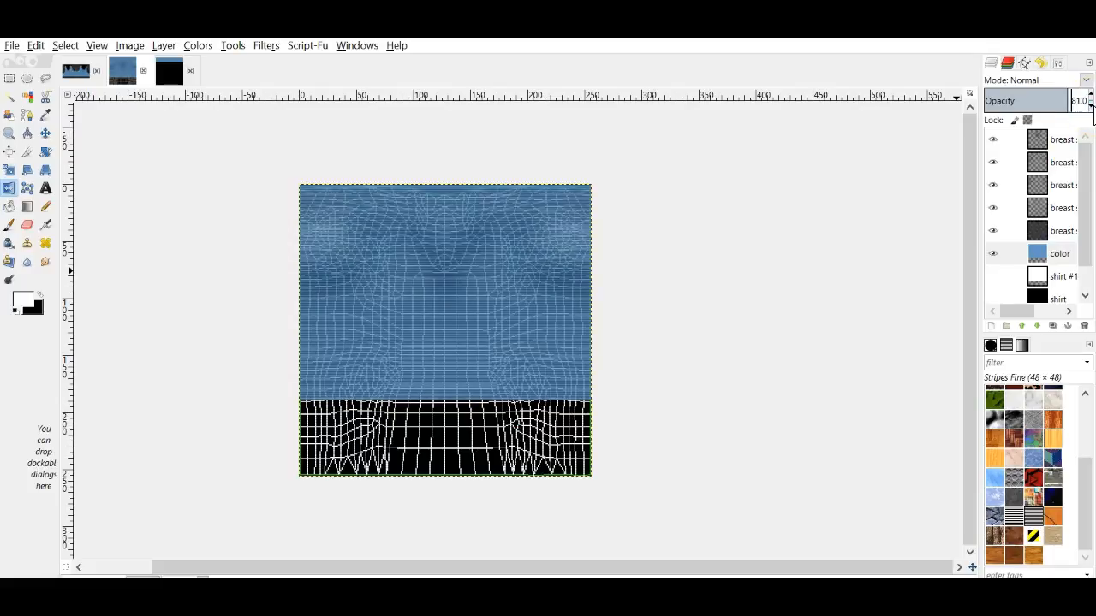
Step: Add a new transparent layer above the top breast layer and paint white vertical strokes on the top
left_click(1059, 139)
left_click(991, 327)
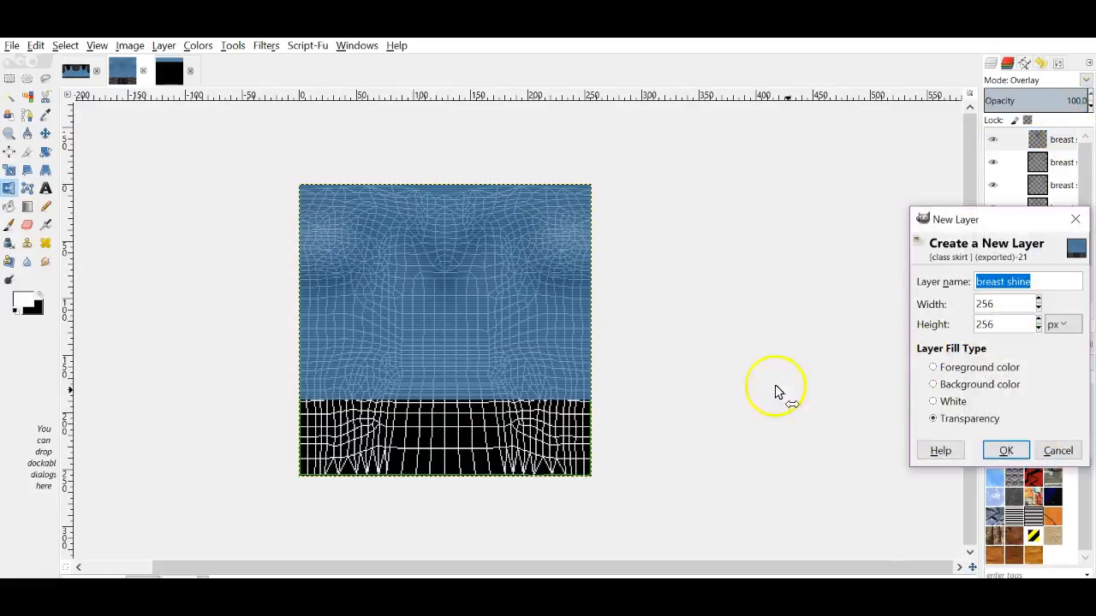
left_click(1002, 450)
left_click(8, 224)
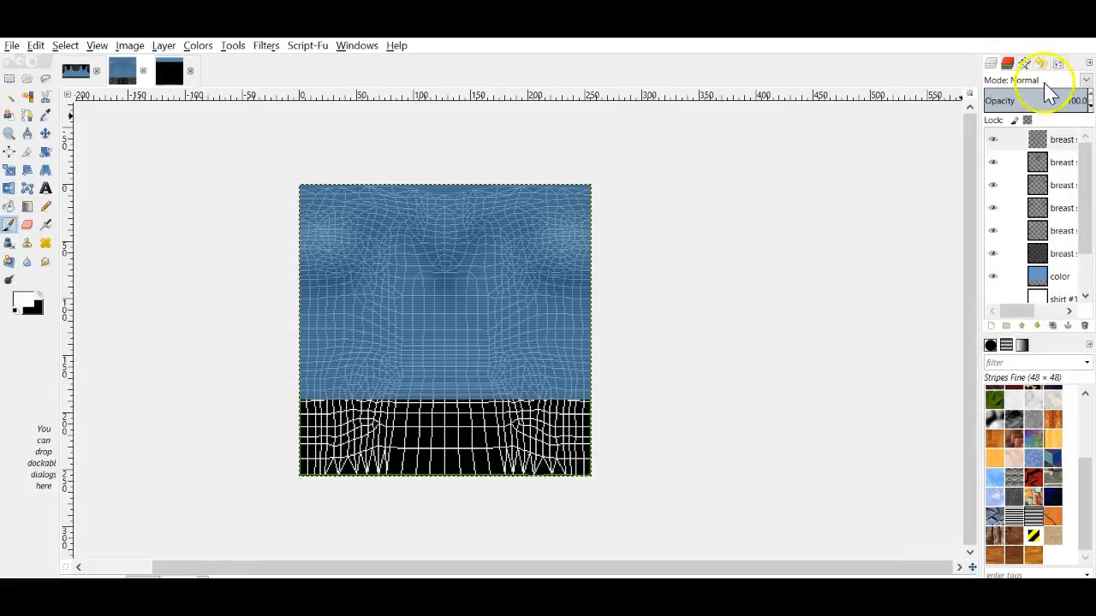
left_click(1058, 63)
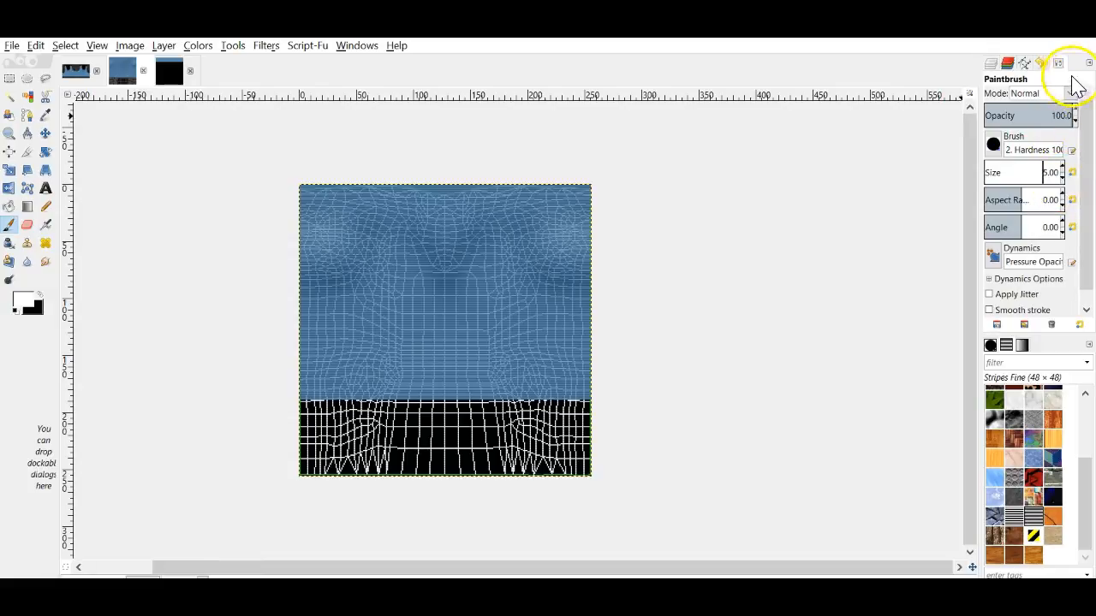
left_click(992, 64)
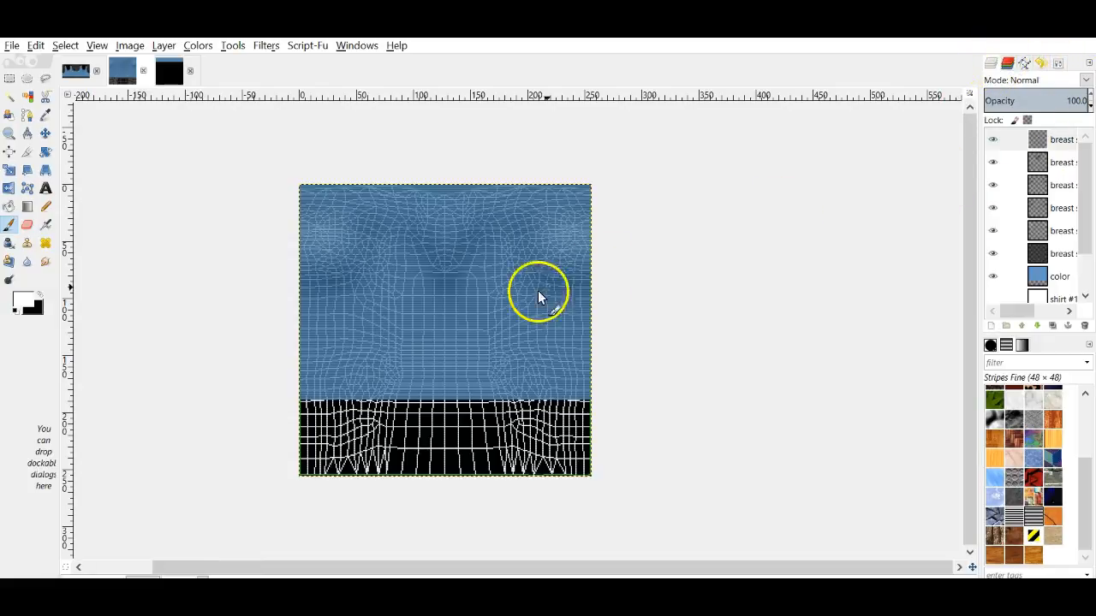
left_click_drag(384, 255, 384, 270)
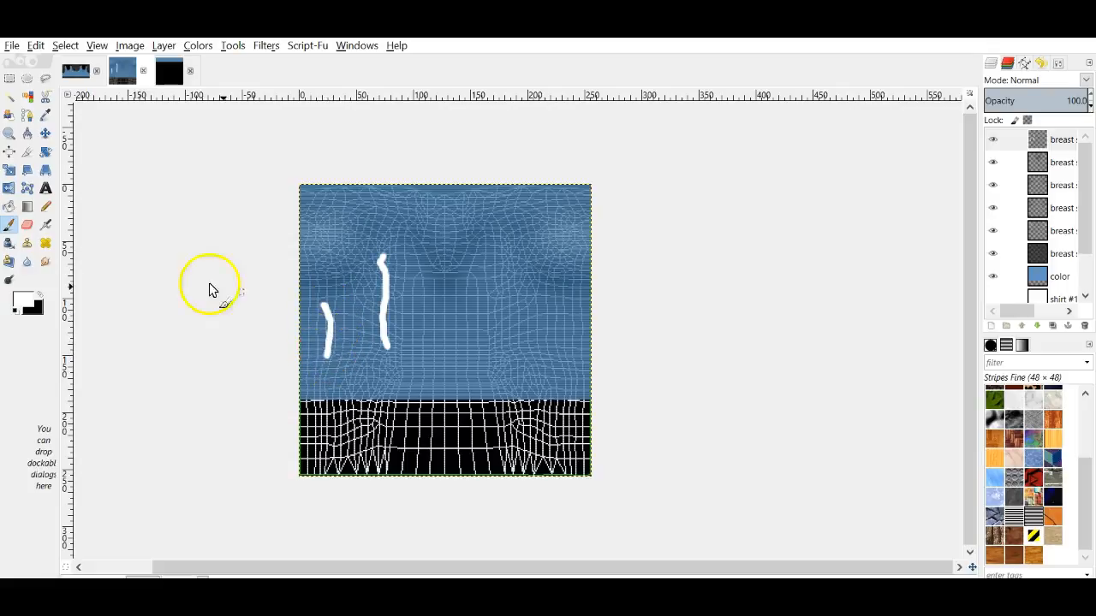
Step: Smudge the white strokes downward into streaks with the Smudge tool at size 12
left_click(45, 261)
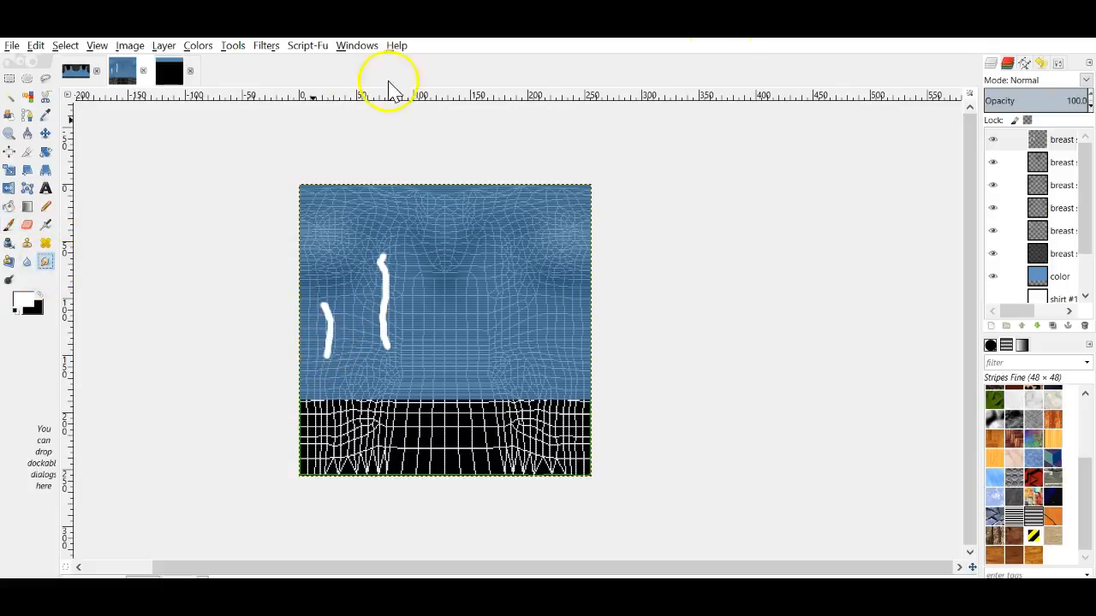
left_click(1058, 65)
left_click(1064, 174)
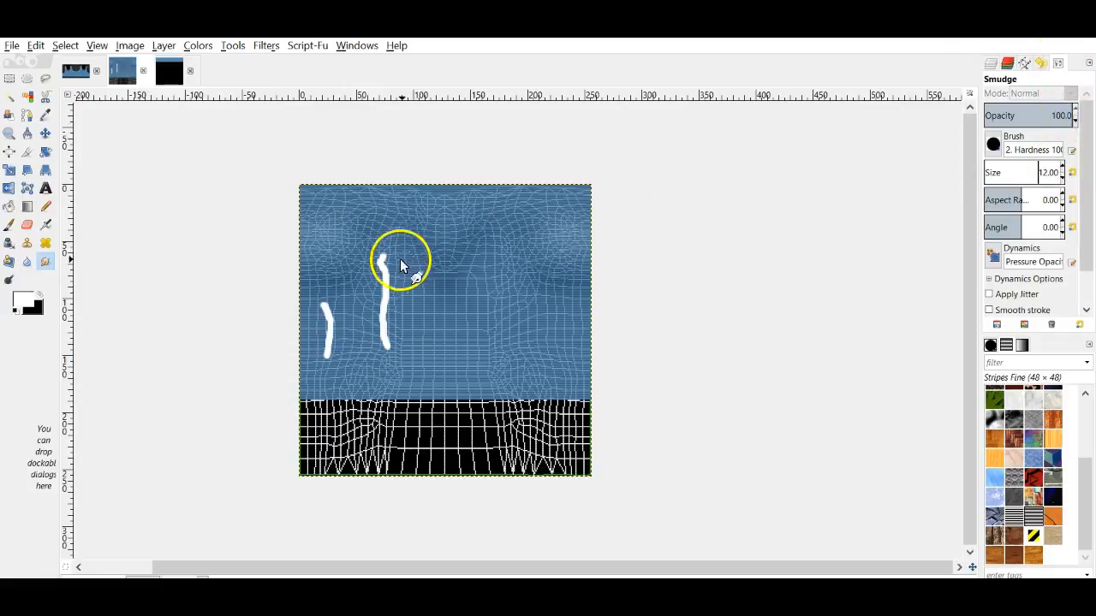
left_click_drag(386, 247, 386, 287)
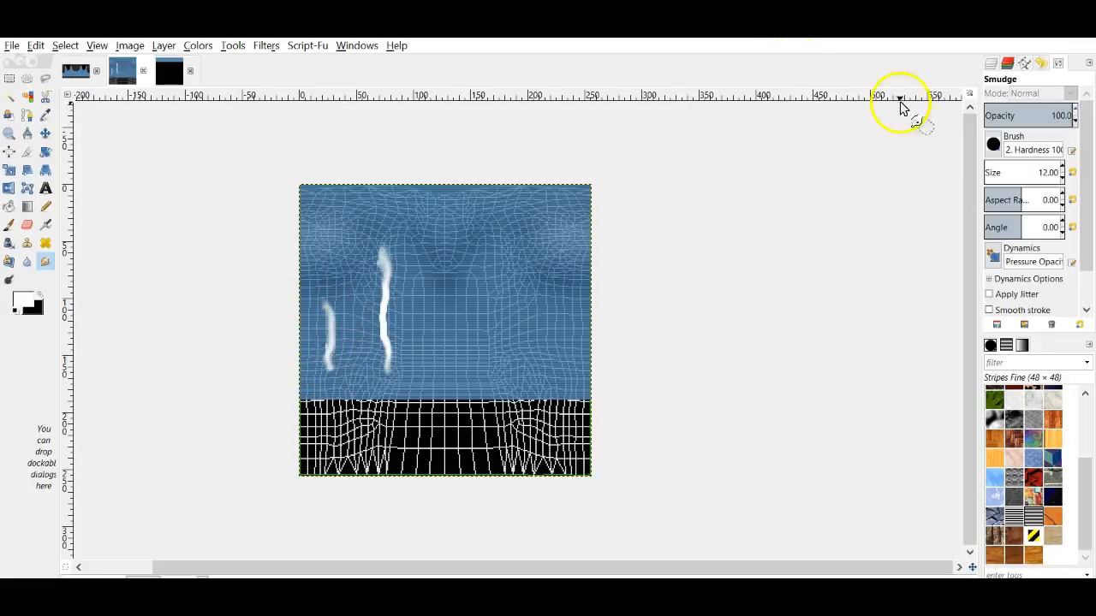
Step: Soften the streaks with Repeat Gaussian Blur and restore the color layer to 100 opacity
left_click(265, 46)
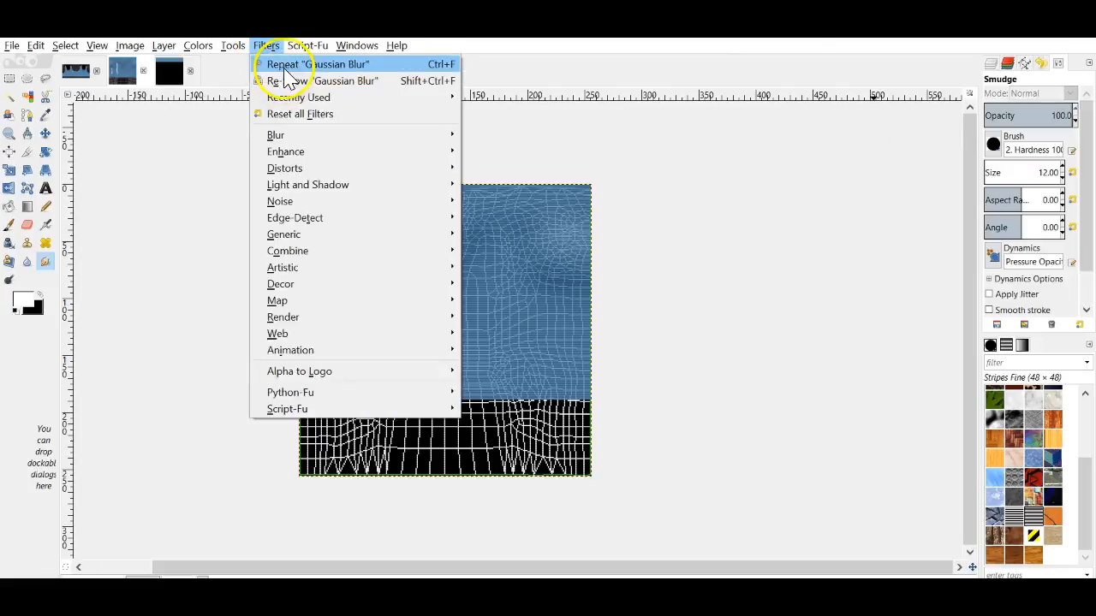
left_click(280, 64)
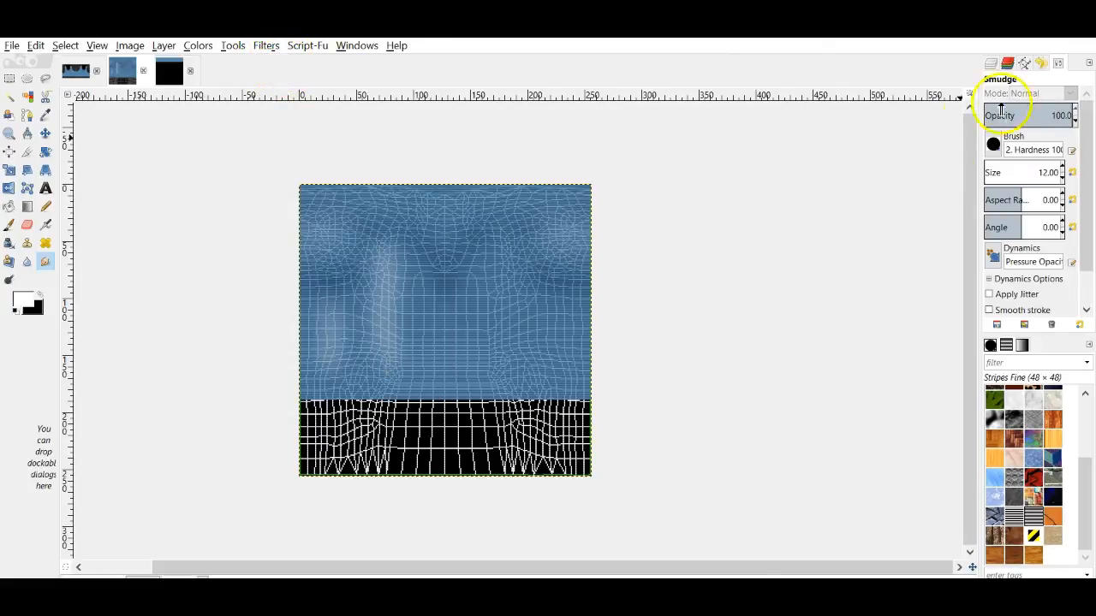
left_click(990, 63)
left_click(1055, 277)
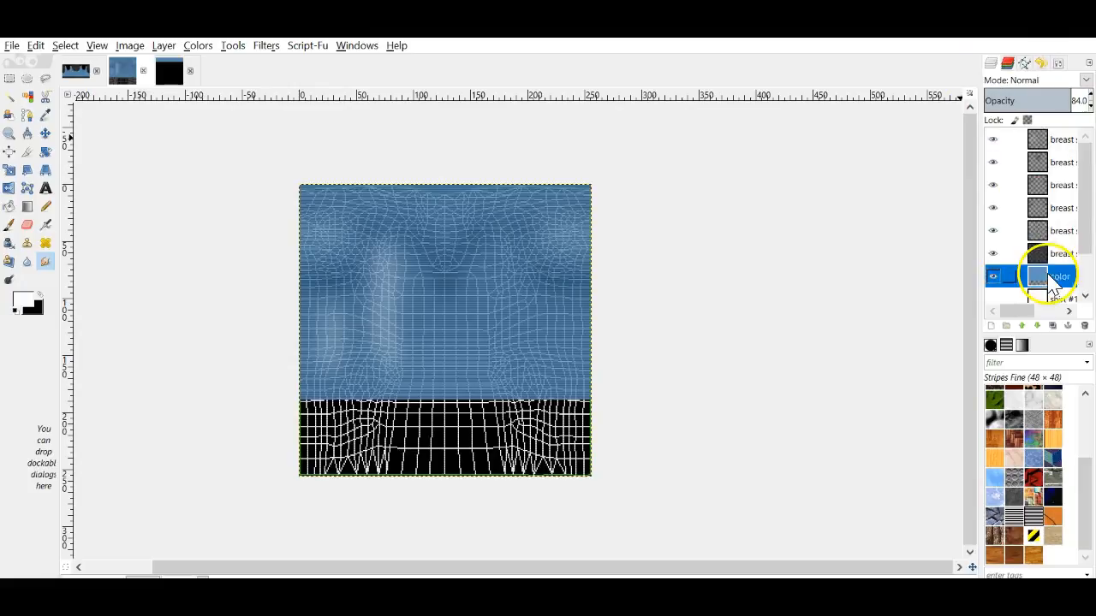
left_click(1091, 95)
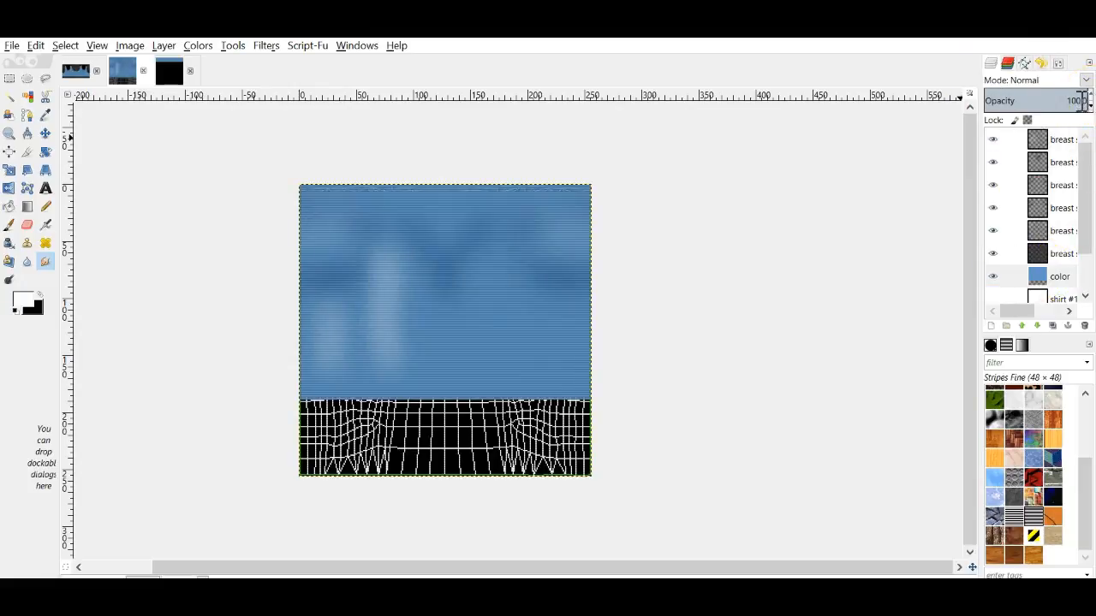
left_click(1055, 141)
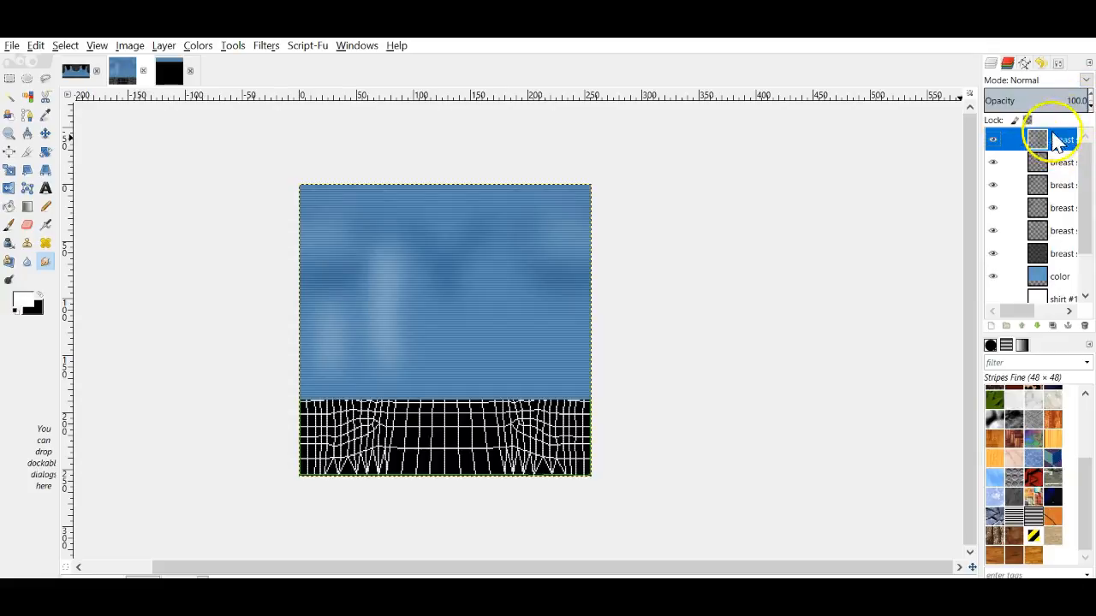
Step: Duplicate the shading layer, warp the copy's streaks, merge and blur them, and set opacity to 50
right_click(1055, 140)
left_click(929, 217)
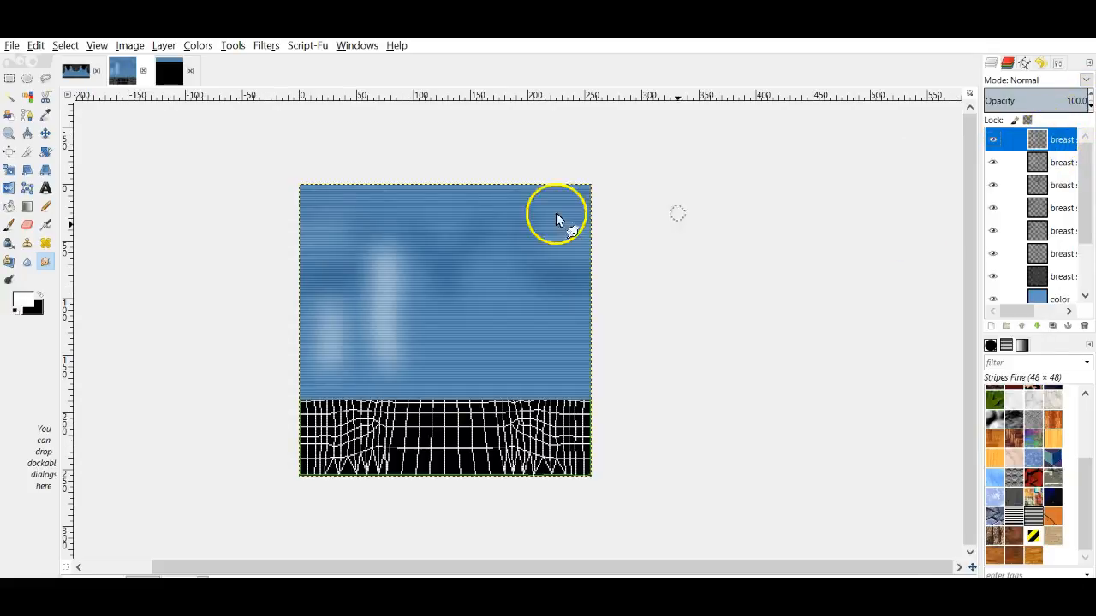
left_click(8, 188)
left_click_drag(366, 329, 381, 329)
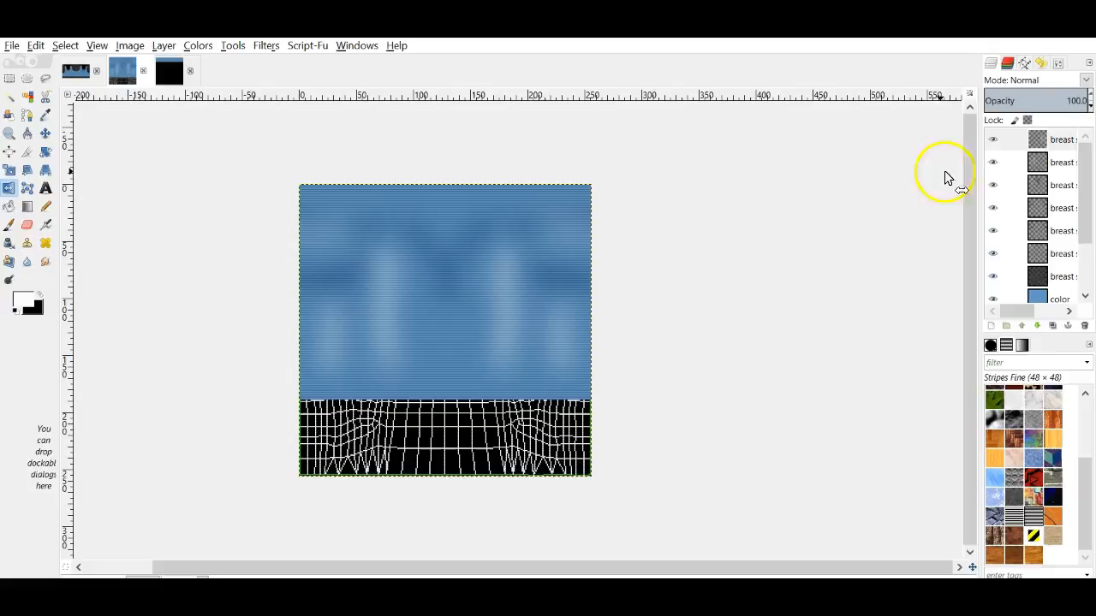
right_click(1061, 141)
left_click(997, 260)
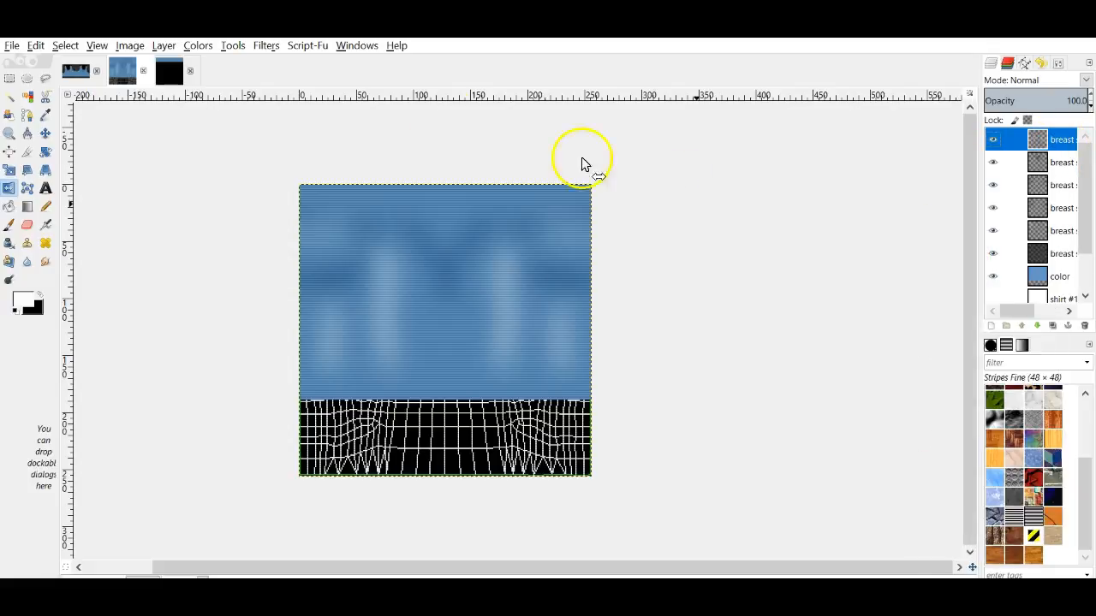
left_click(266, 46)
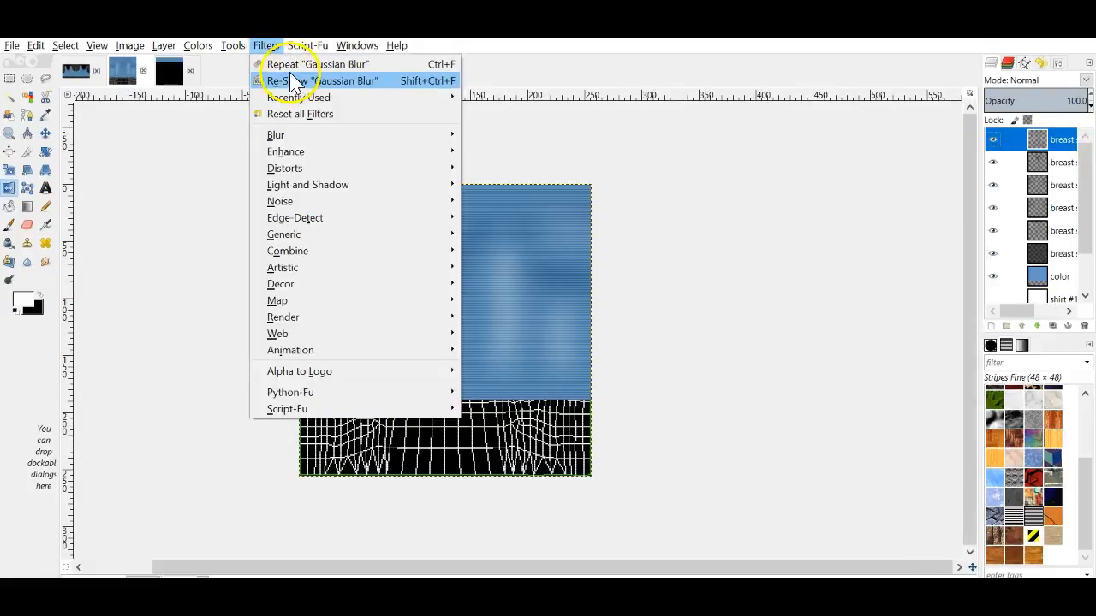
left_click(288, 63)
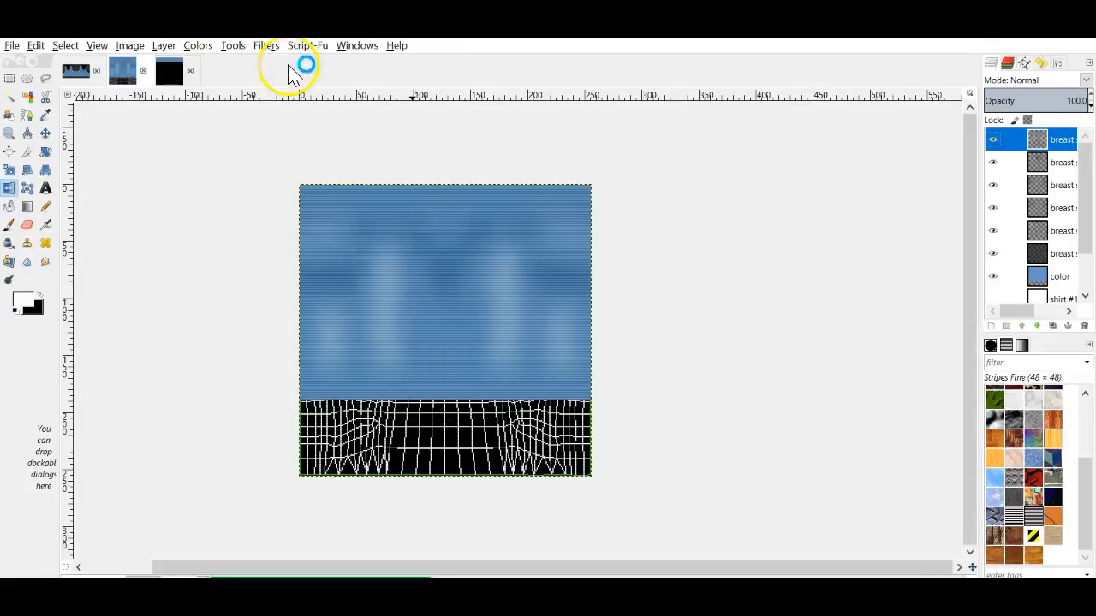
left_click(1090, 106)
left_click(1090, 106)
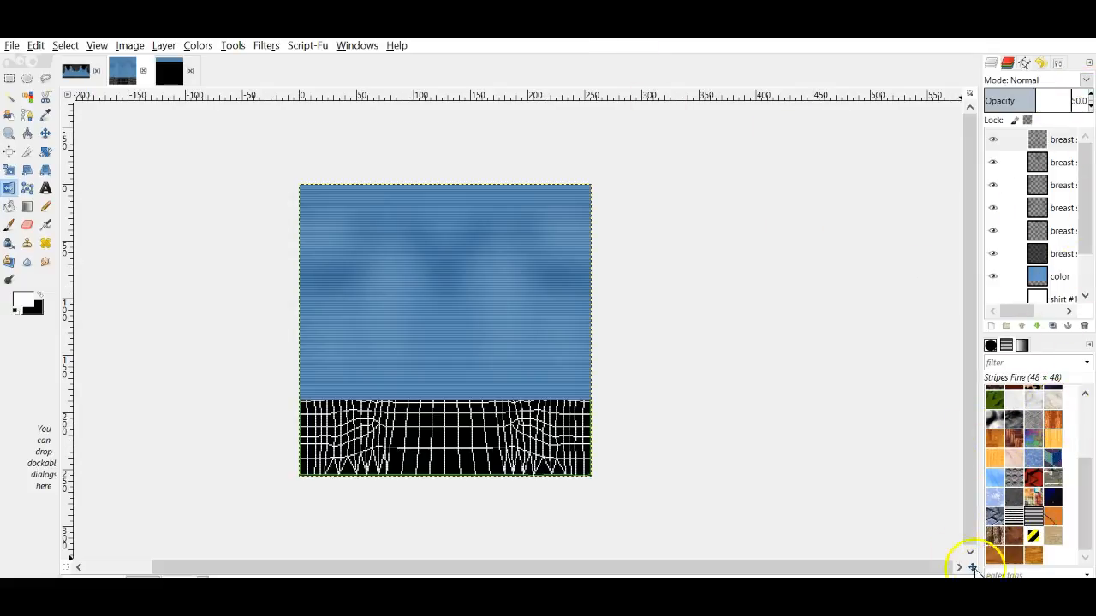
Step: Add a new transparent layer and set up a black Paintbrush at size 5
left_click(991, 325)
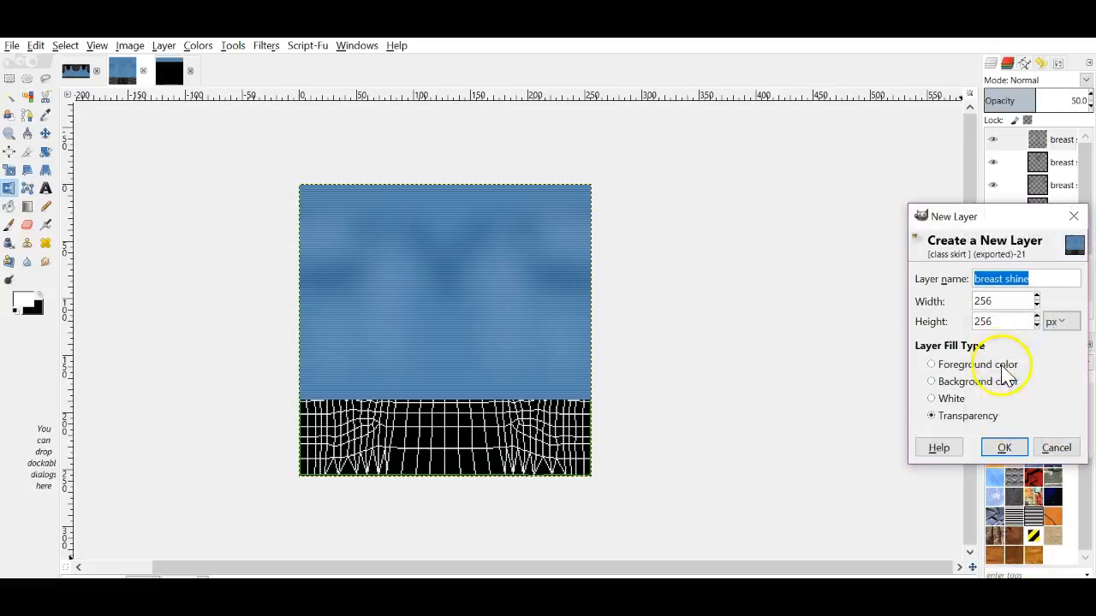
left_click(998, 447)
left_click(39, 295)
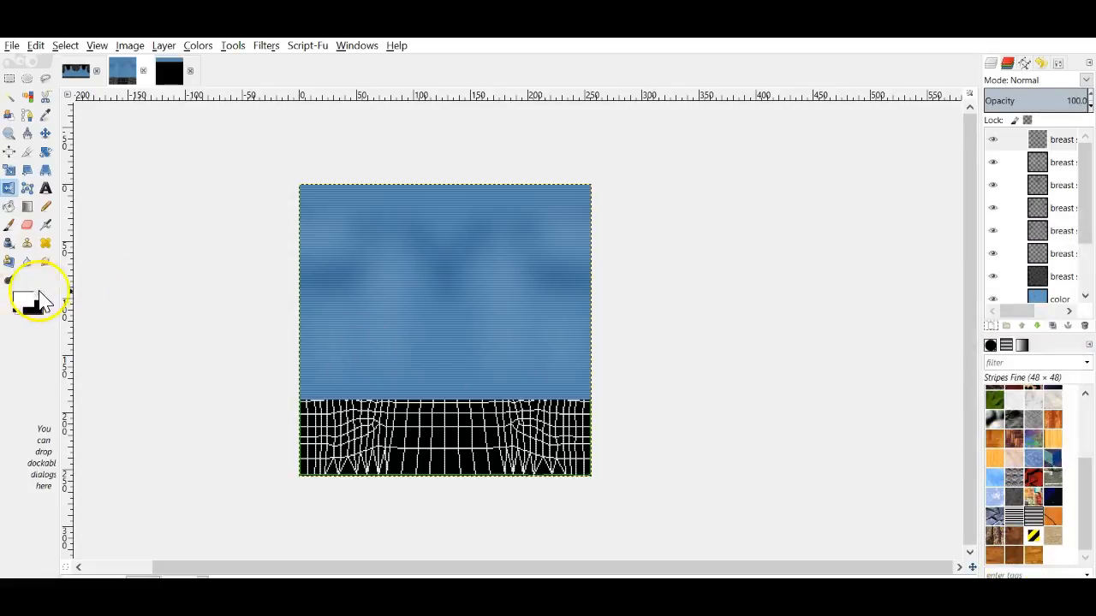
left_click(9, 225)
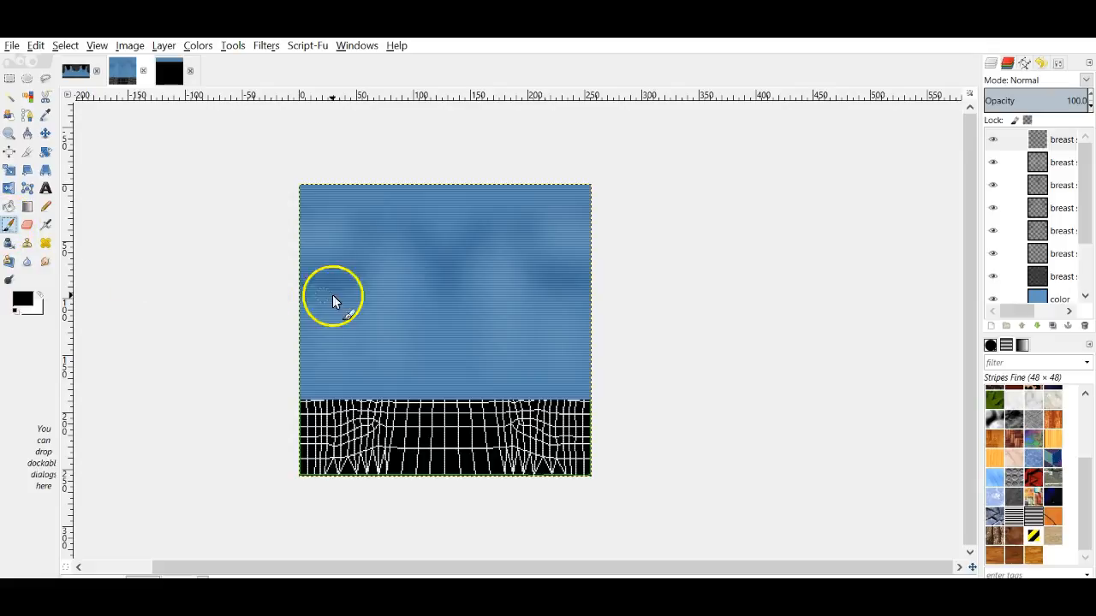
left_click(1057, 65)
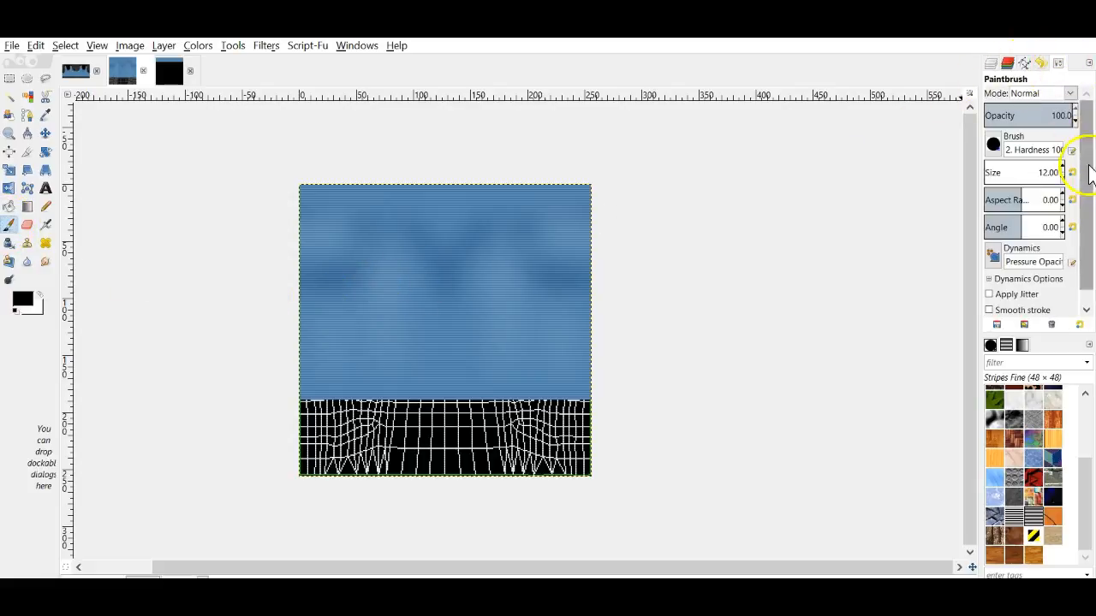
double_click(1059, 180)
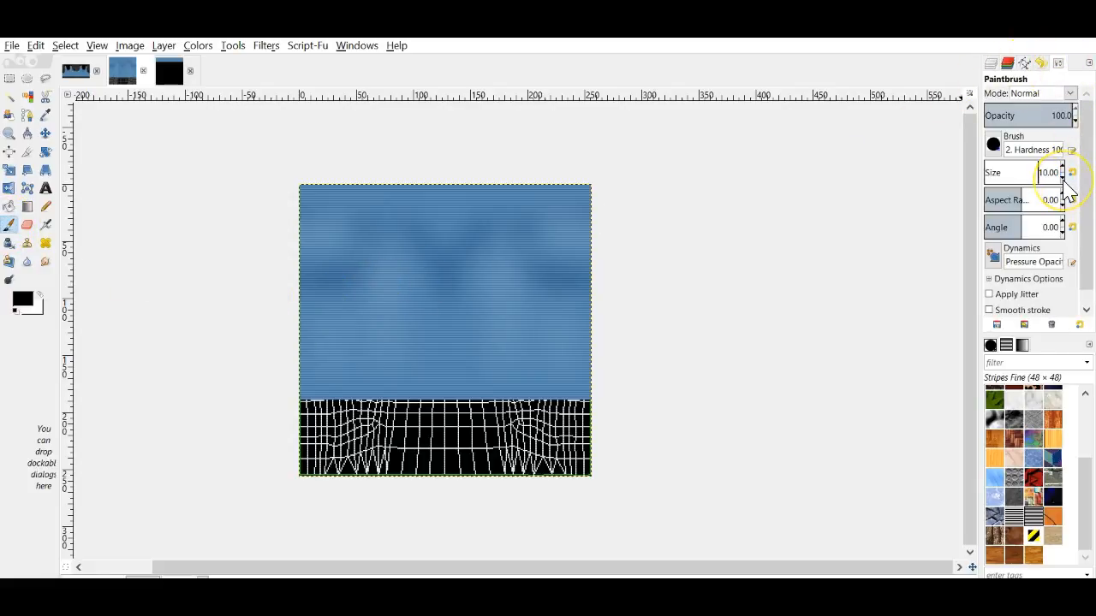
left_click(819, 259)
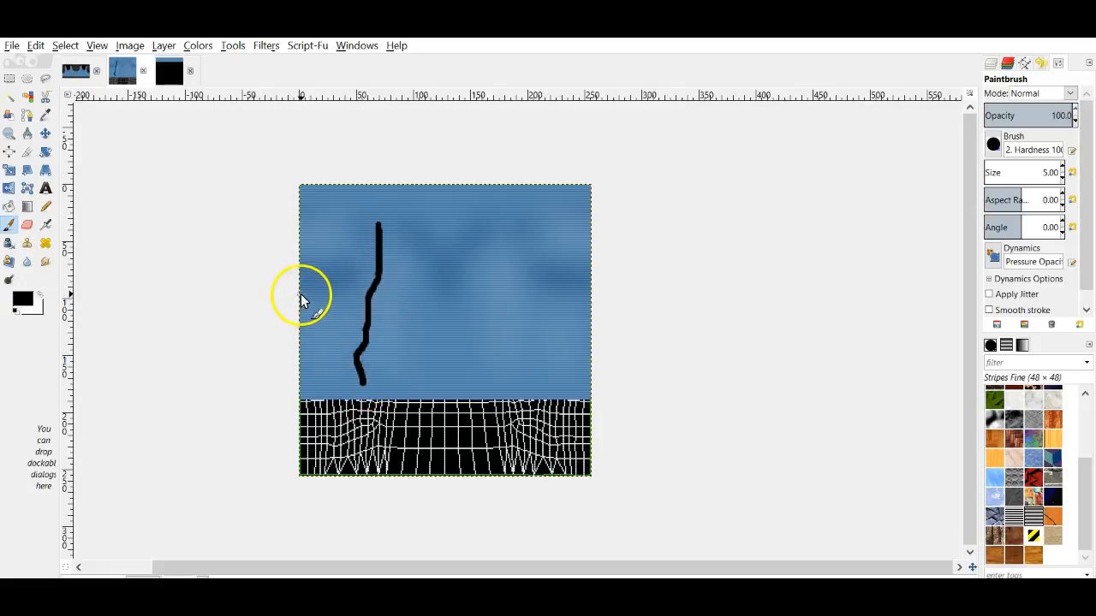
Step: Paint a black wavy stroke, undo a stray mark, and draw a straight line down the left edge
left_click_drag(298, 295, 300, 338)
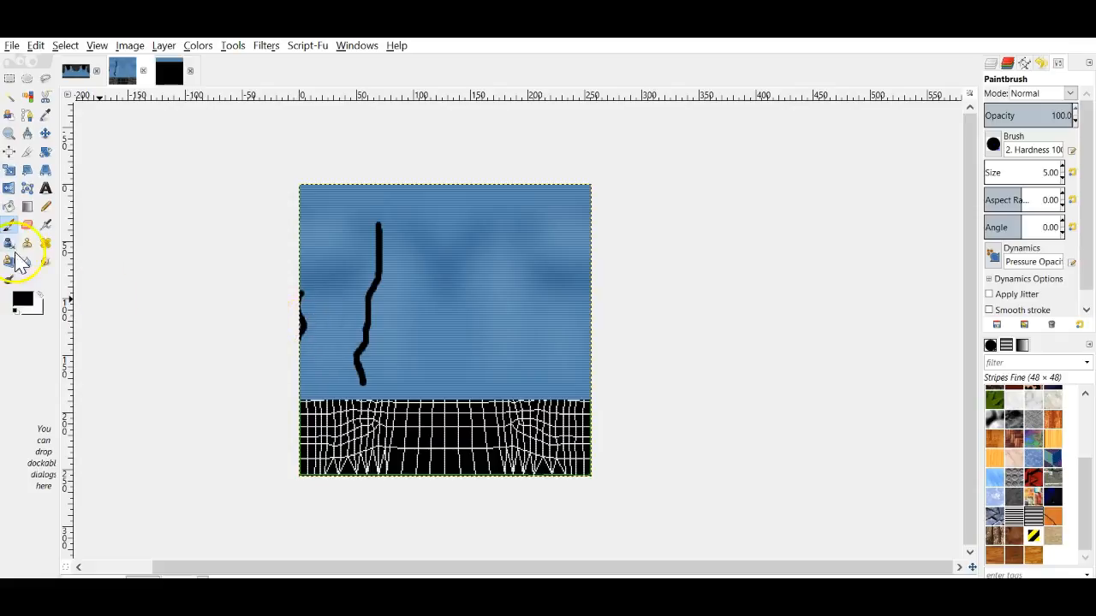
left_click(35, 45)
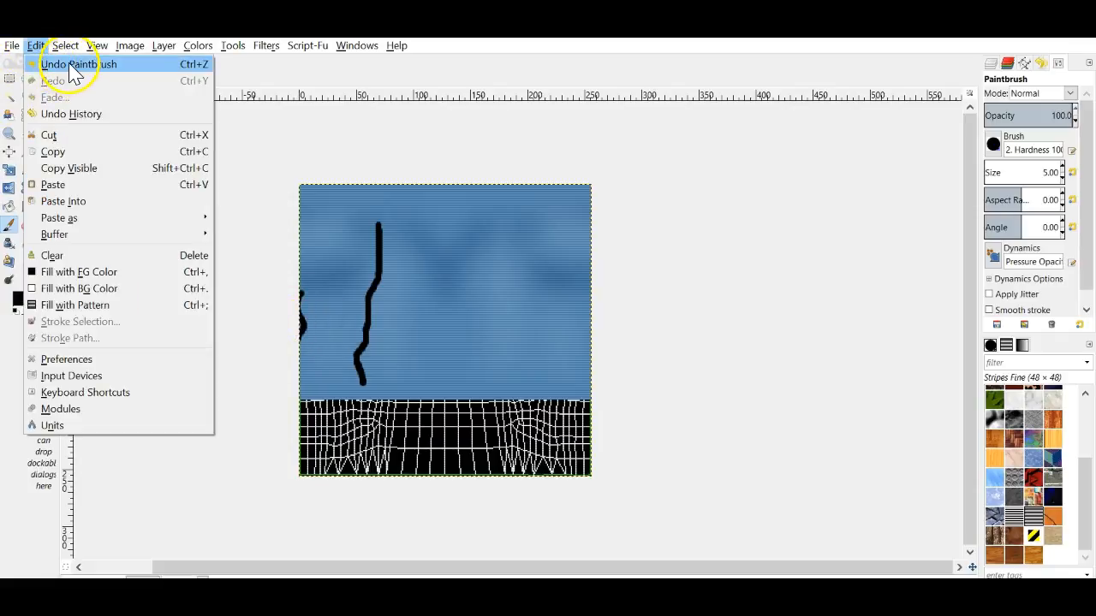
left_click(73, 65)
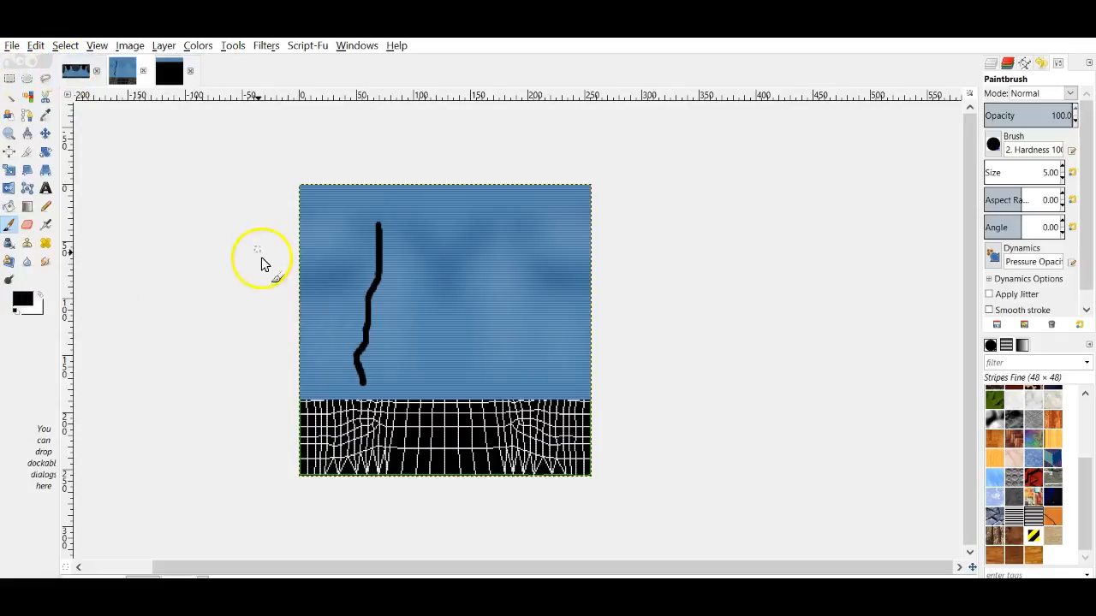
left_click(300, 297)
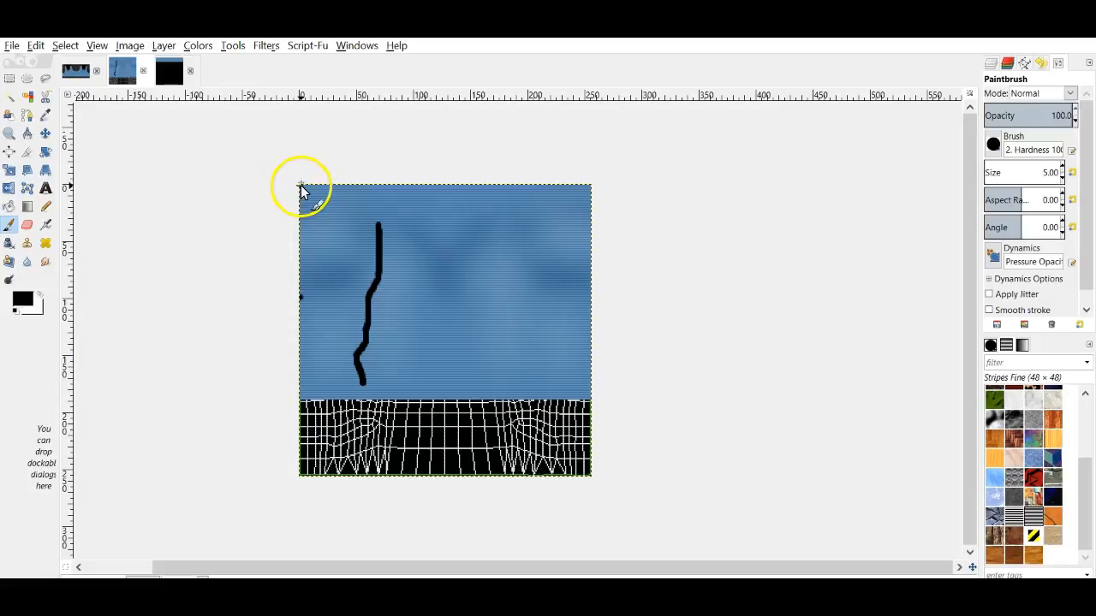
left_click(291, 418, "shift")
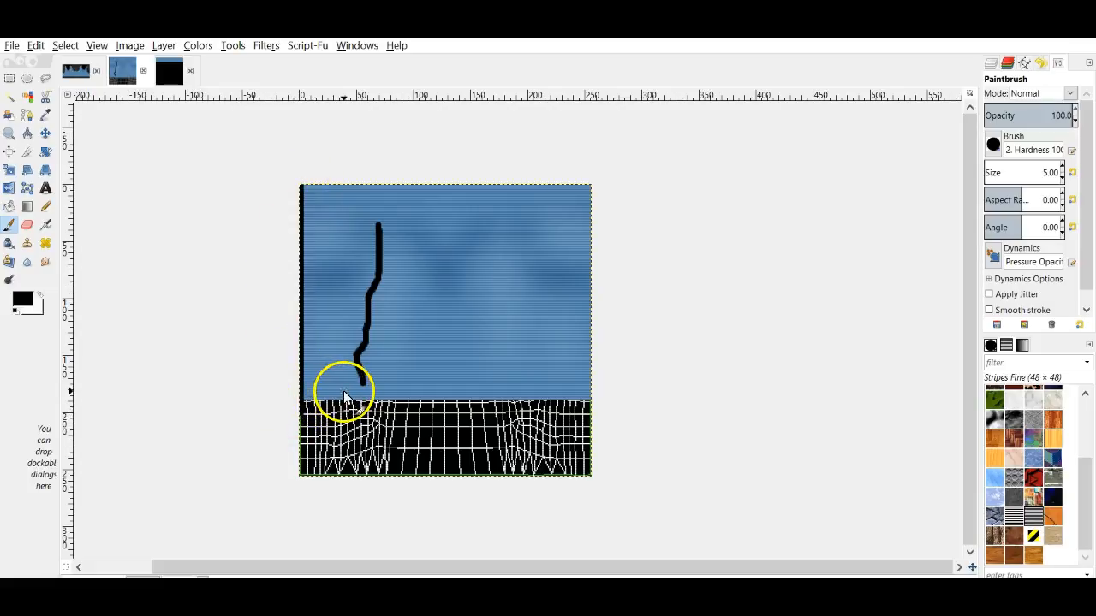
left_click(45, 262)
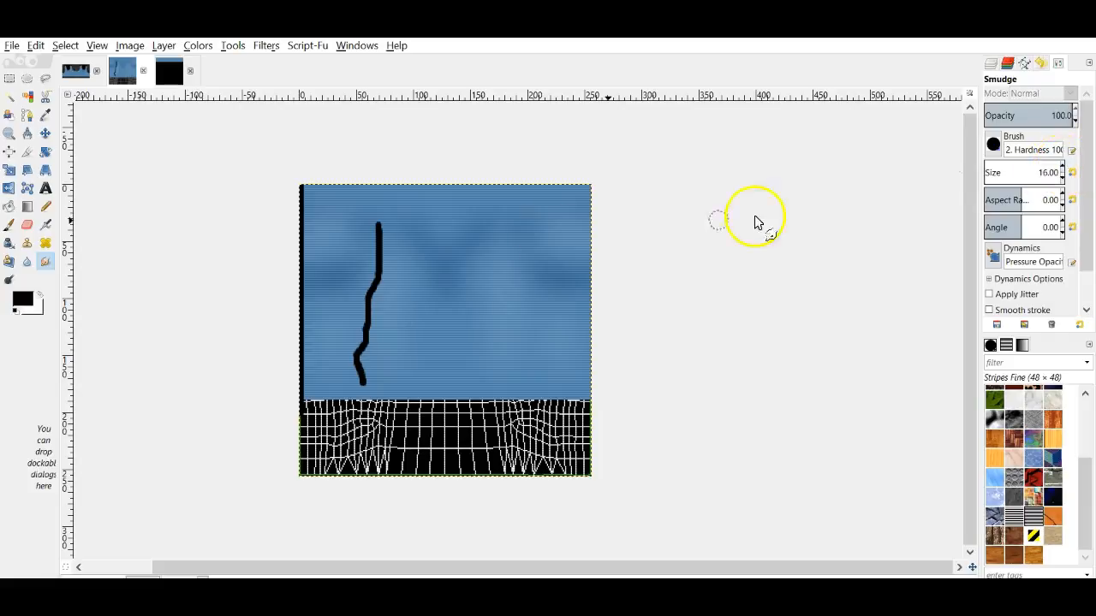
Step: Smudge the black line downward, then reapply Gaussian Blur three times to fade it into soft shading
left_click_drag(376, 231, 378, 289)
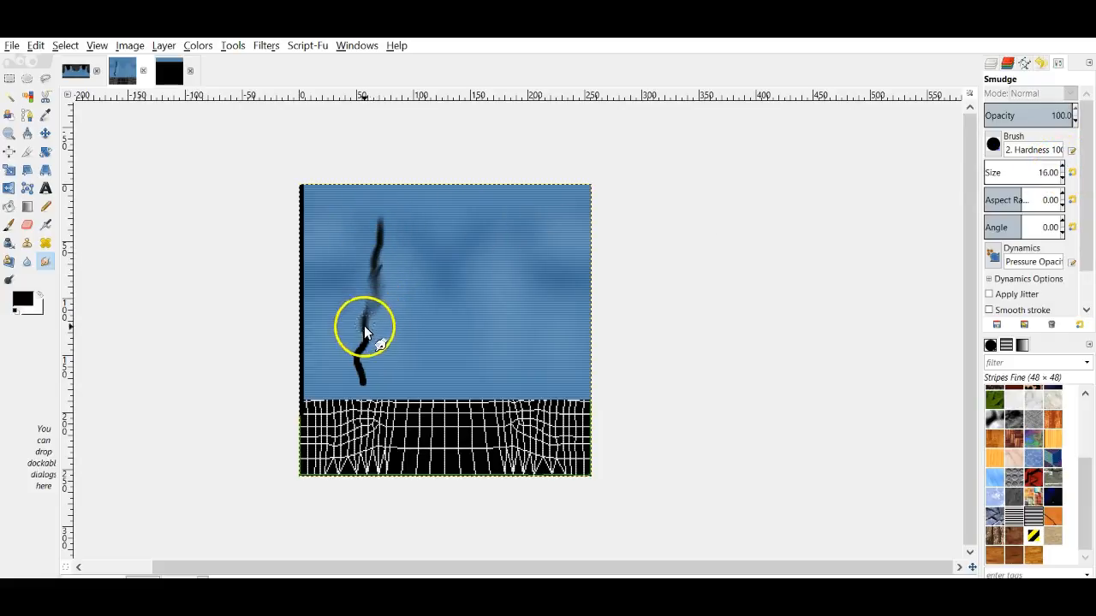
mouse_move(378, 316)
left_mouse_down()
mouse_move(356, 352)
mouse_move(362, 385)
mouse_move(359, 374)
left_mouse_up()
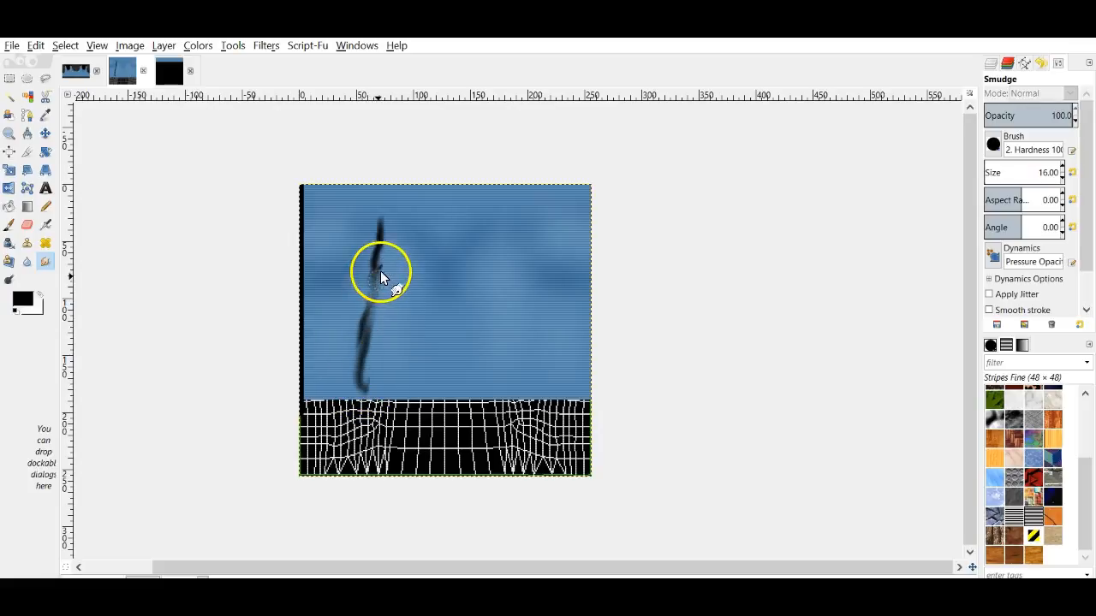
left_click(269, 47)
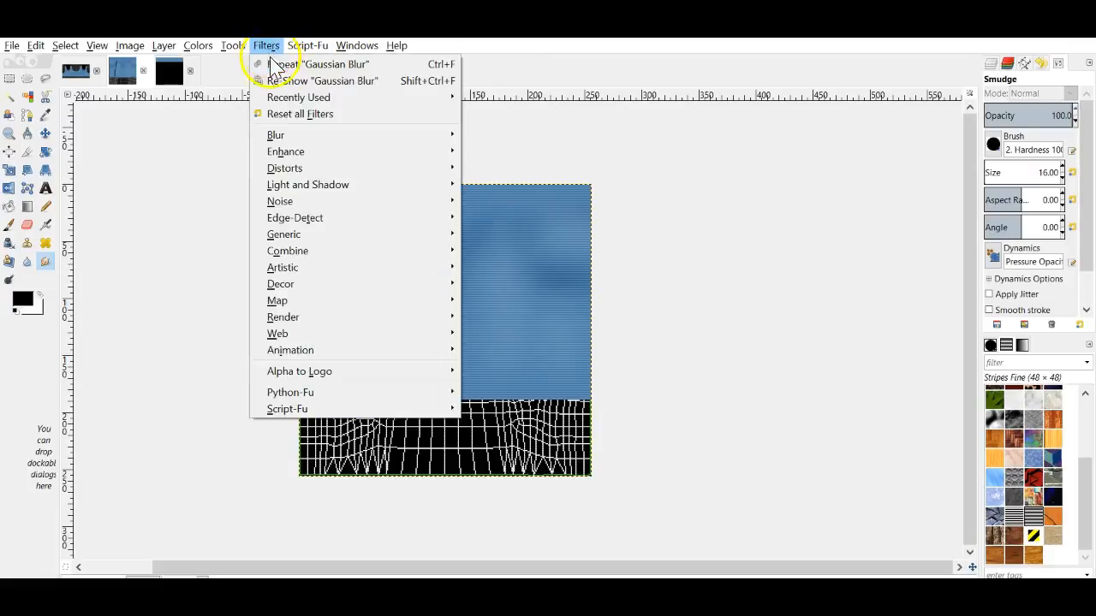
left_click(272, 64)
left_click(267, 47)
left_click(272, 64)
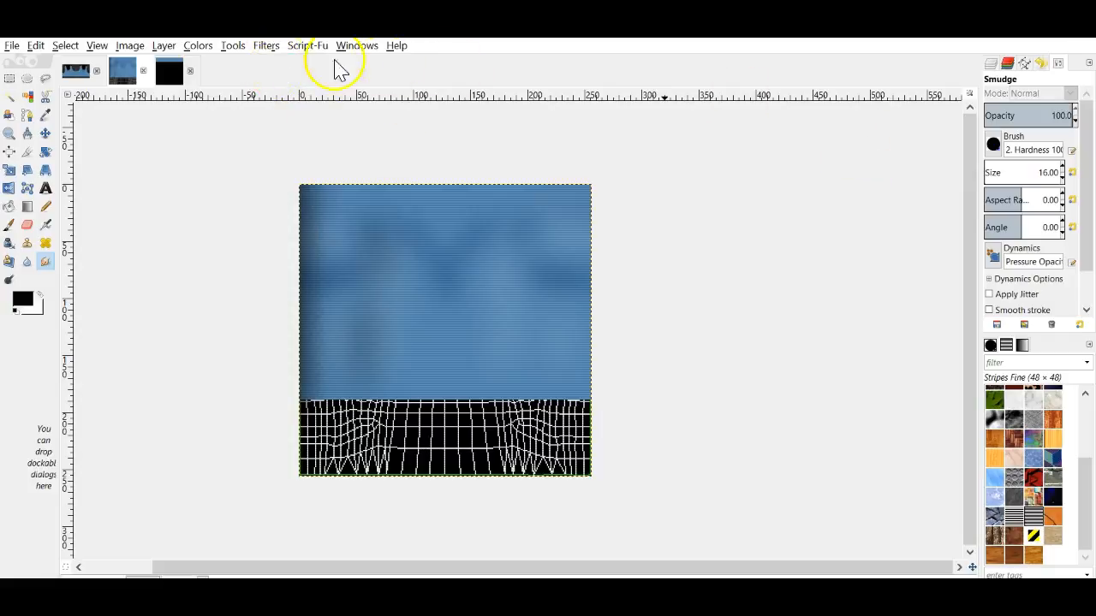
left_click(266, 46)
left_click(273, 64)
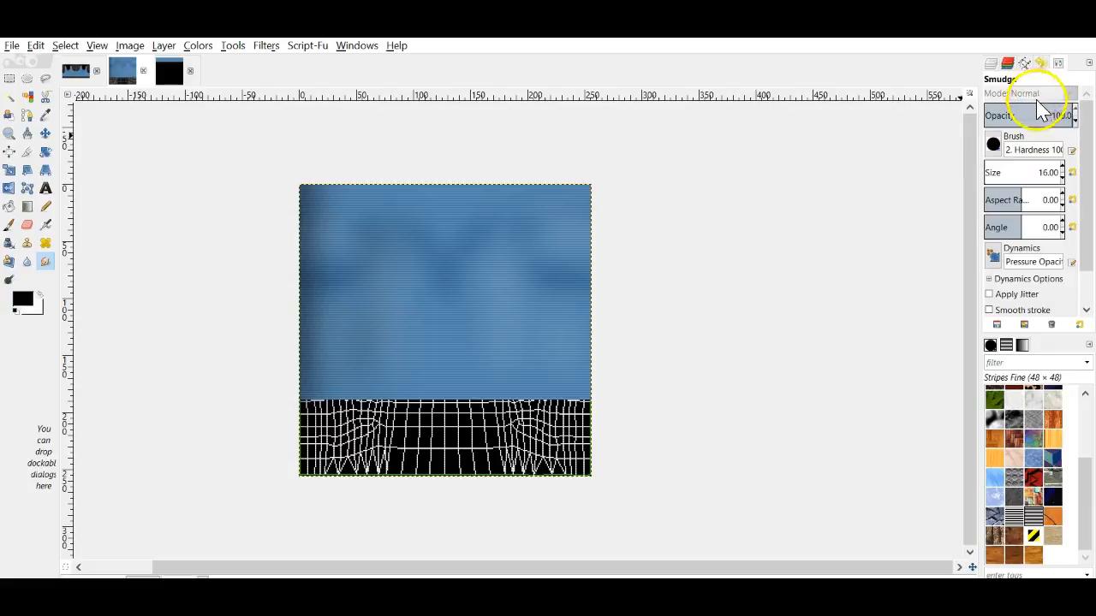
Step: Duplicate the top breast shading layer and merge the copy down into it
left_click(1007, 63)
right_click(1033, 140)
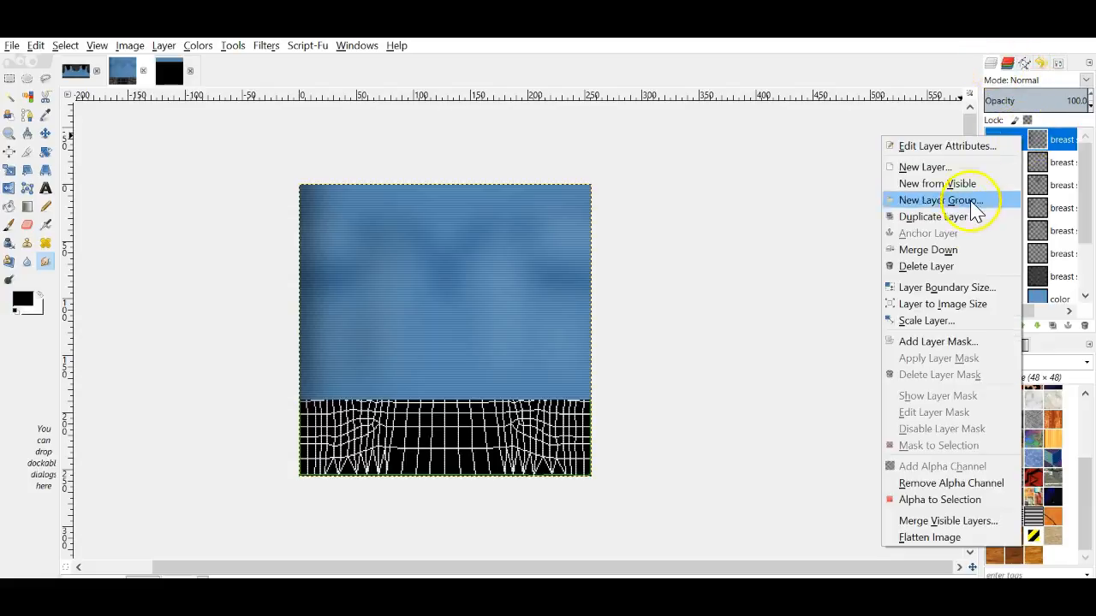
left_click(961, 228)
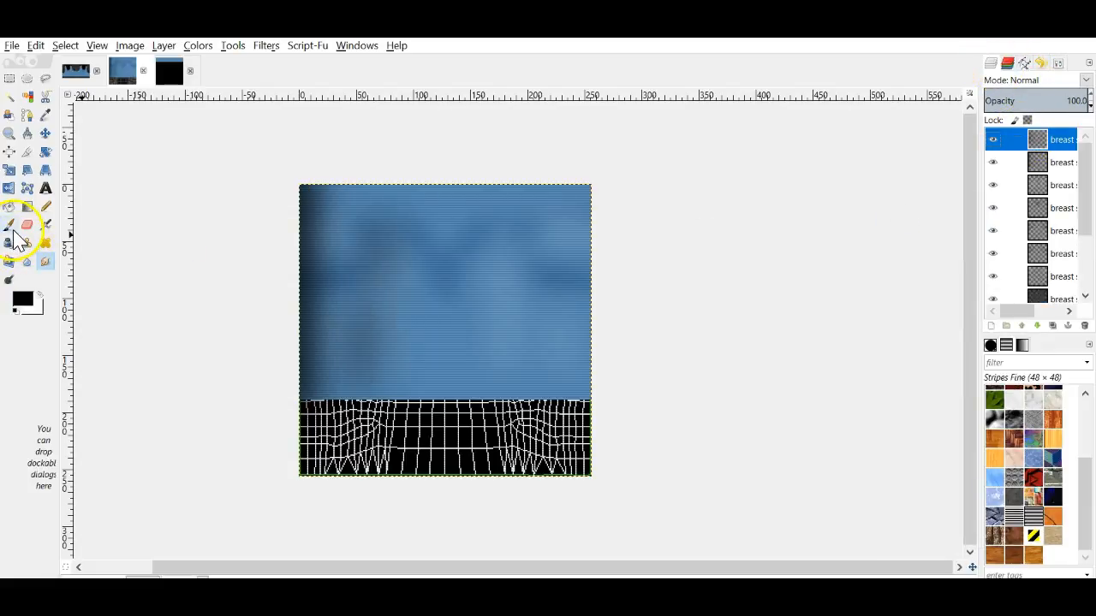
left_click(11, 190)
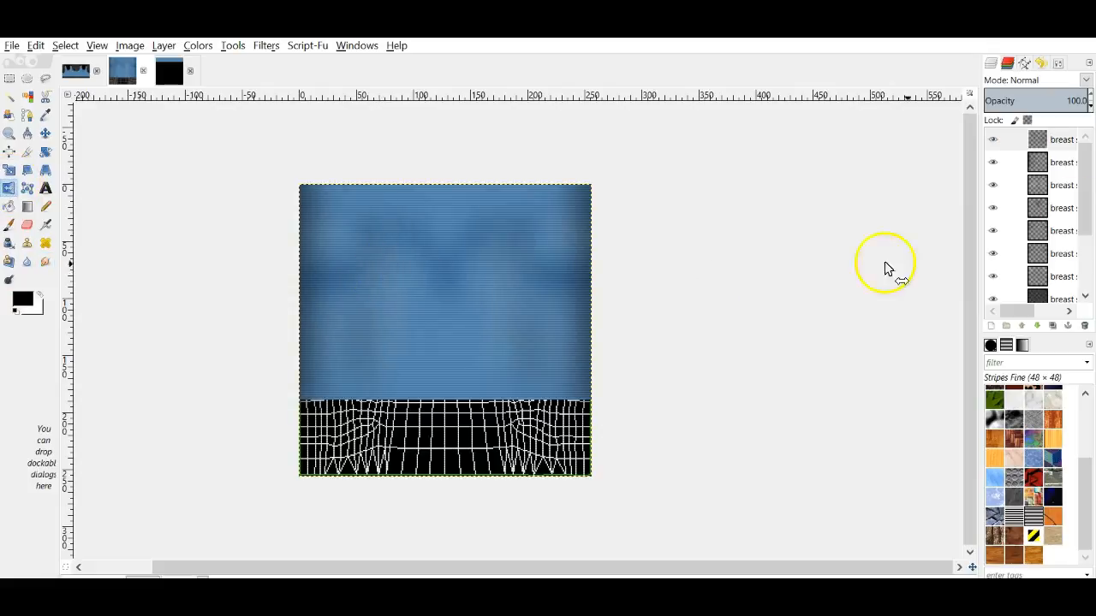
right_click(1058, 137)
left_click(992, 255)
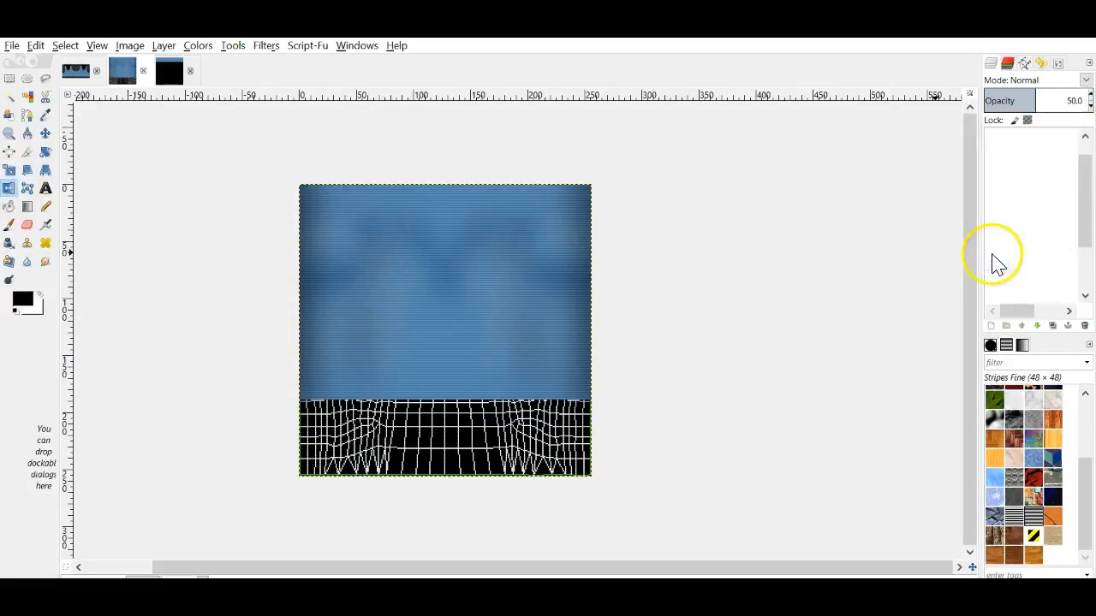
Step: Set the merged layer to Overlay at 34% opacity and export over class skirt.jpg
left_click(1083, 80)
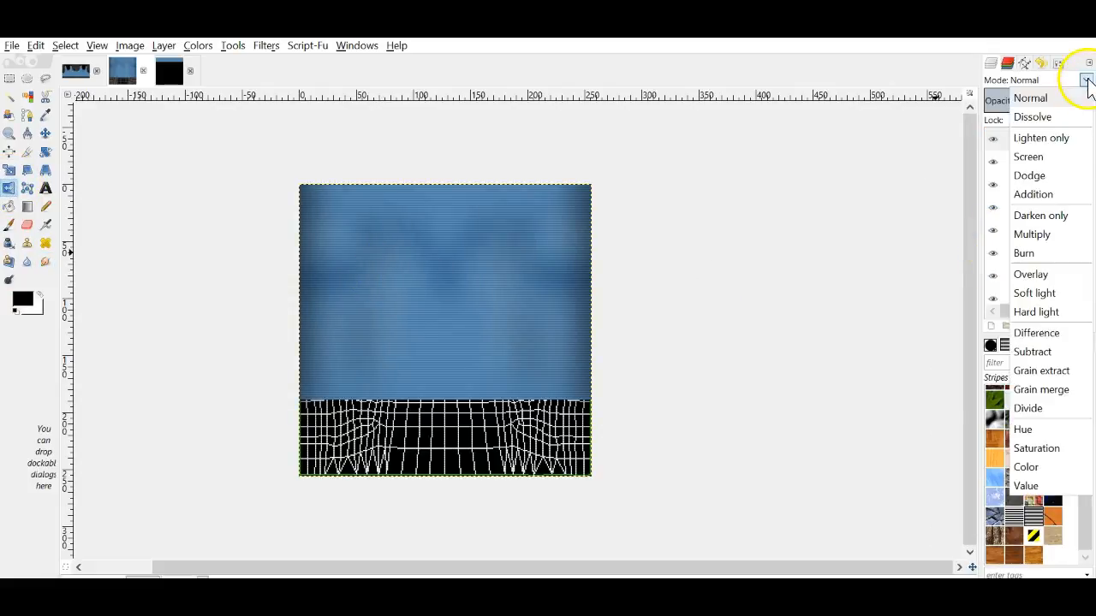
left_click(1048, 275)
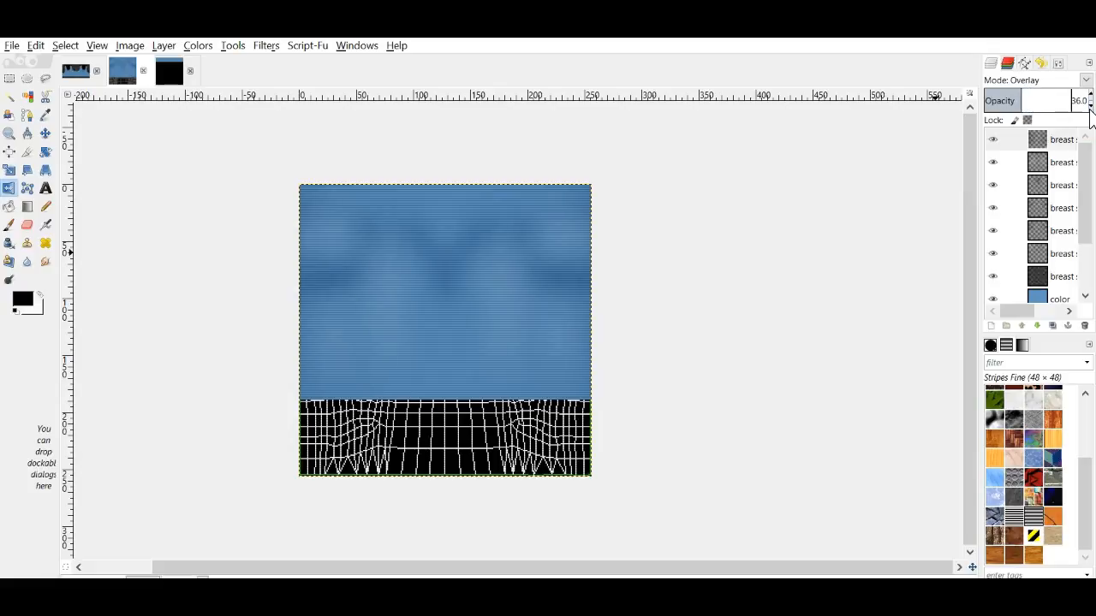
left_click(12, 48)
left_click(78, 238)
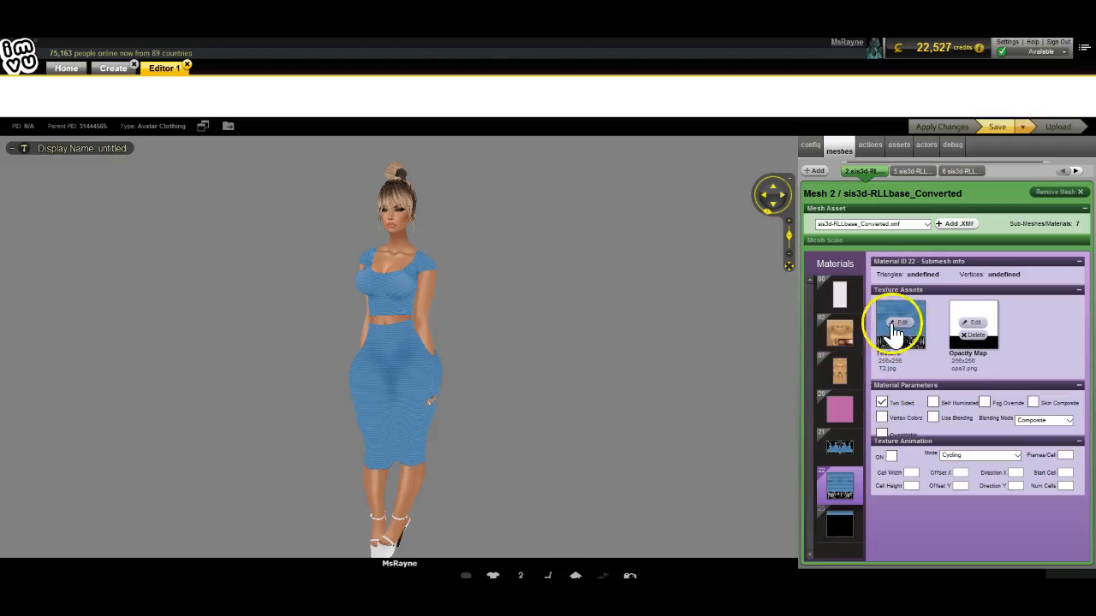
Step: Load class skirt as the material texture, apply it, and orbit the avatar to check back and front
left_click(895, 322)
double_click(533, 276)
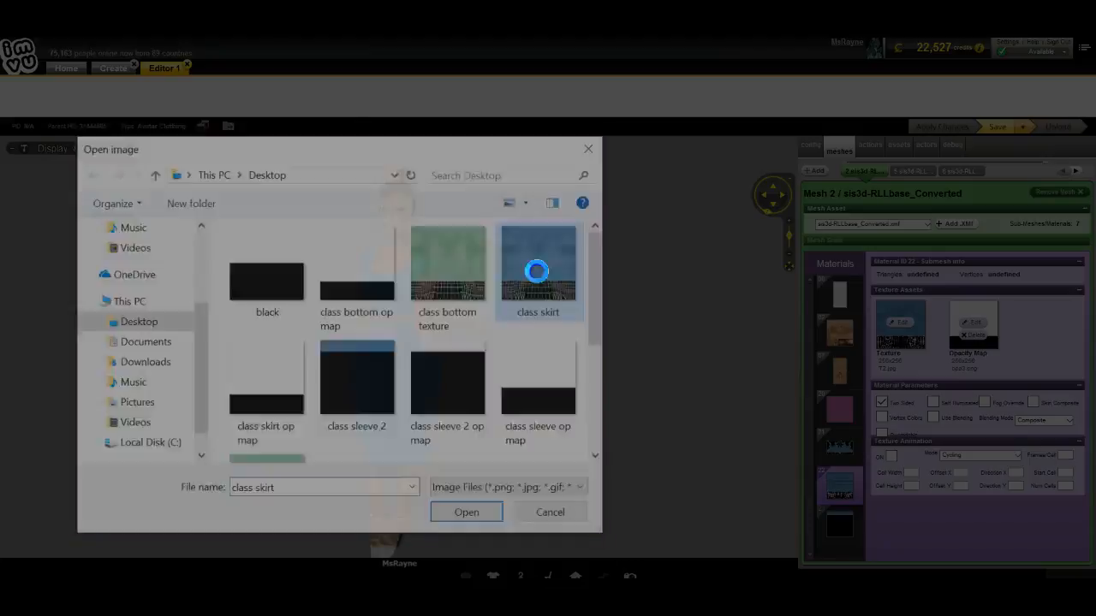
left_click(955, 131)
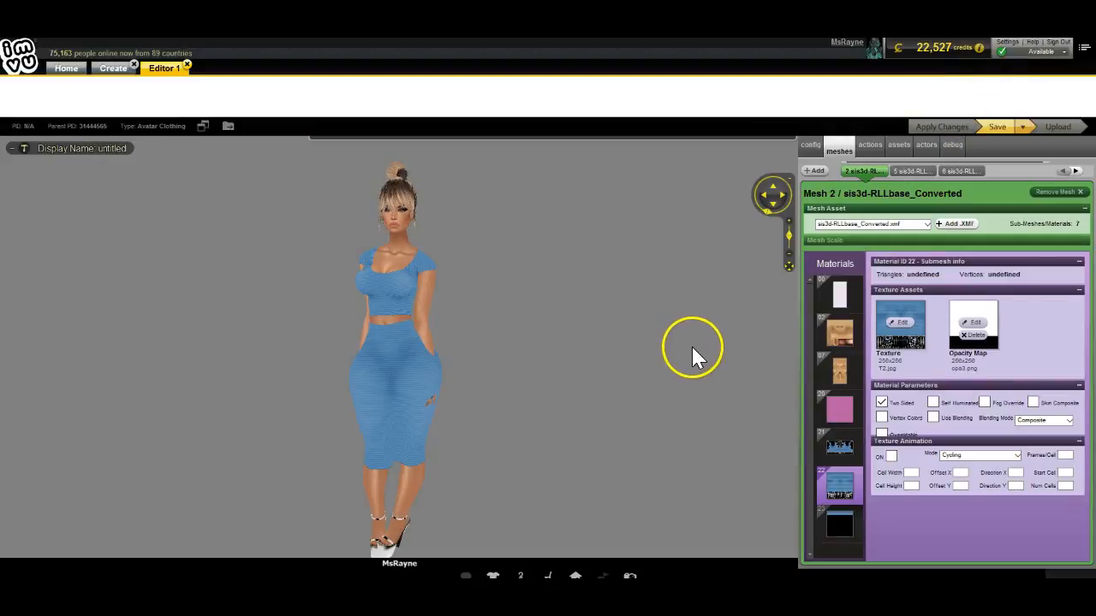
left_click_drag(694, 351, 444, 396)
scroll(247, 436, "up", 5)
left_click_drag(247, 435, 463, 429)
scroll(467, 439, "down", 5)
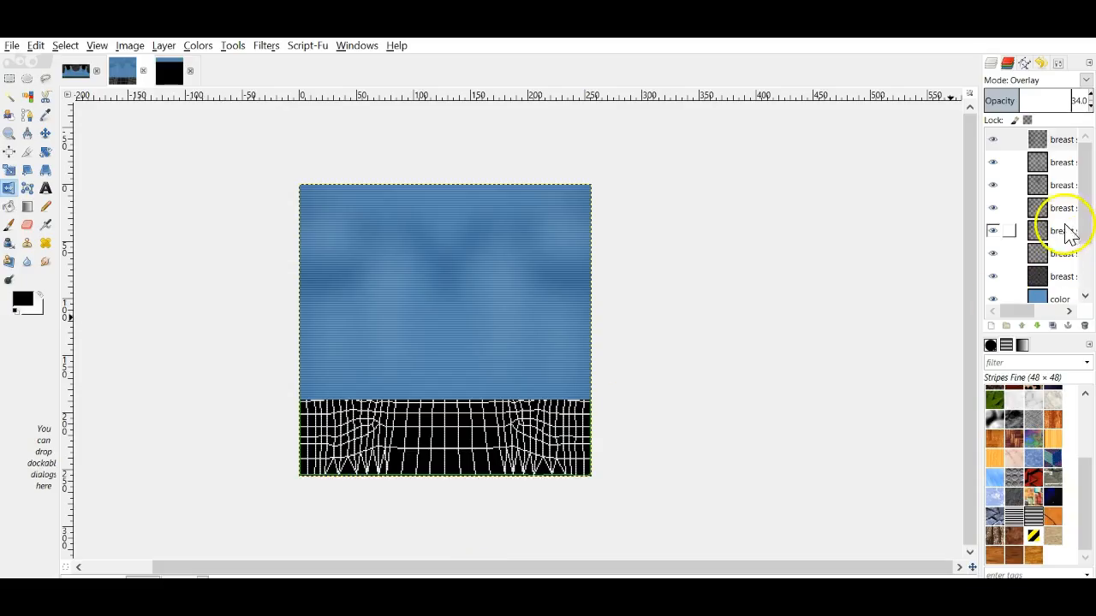
Step: On a new transparent layer, paint a vertical line down the blue area with a size-4 brush
left_click(990, 325)
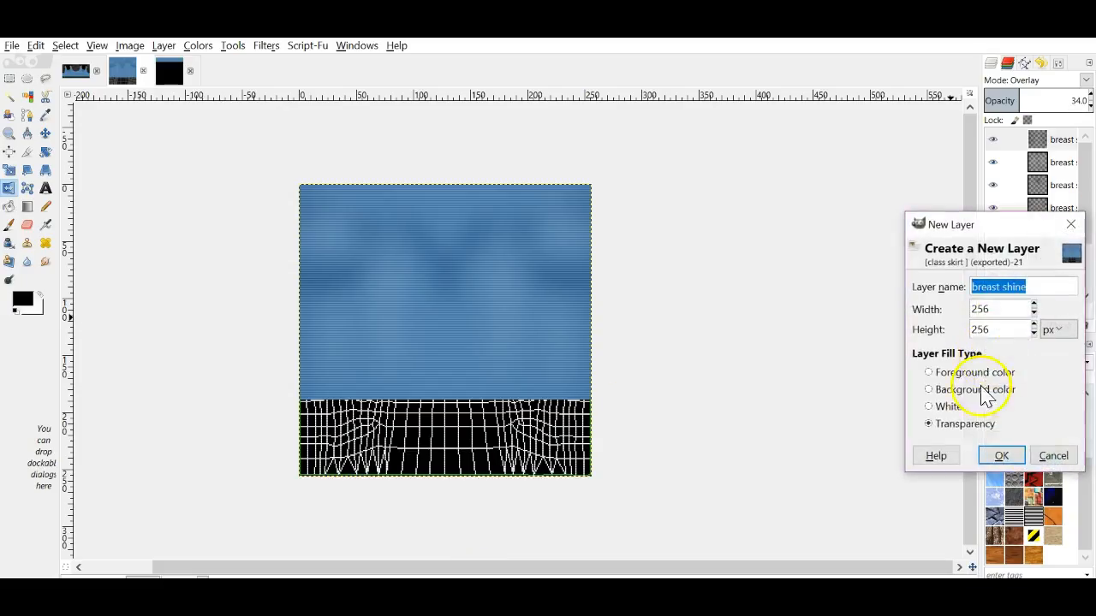
left_click(996, 456)
left_click(9, 224)
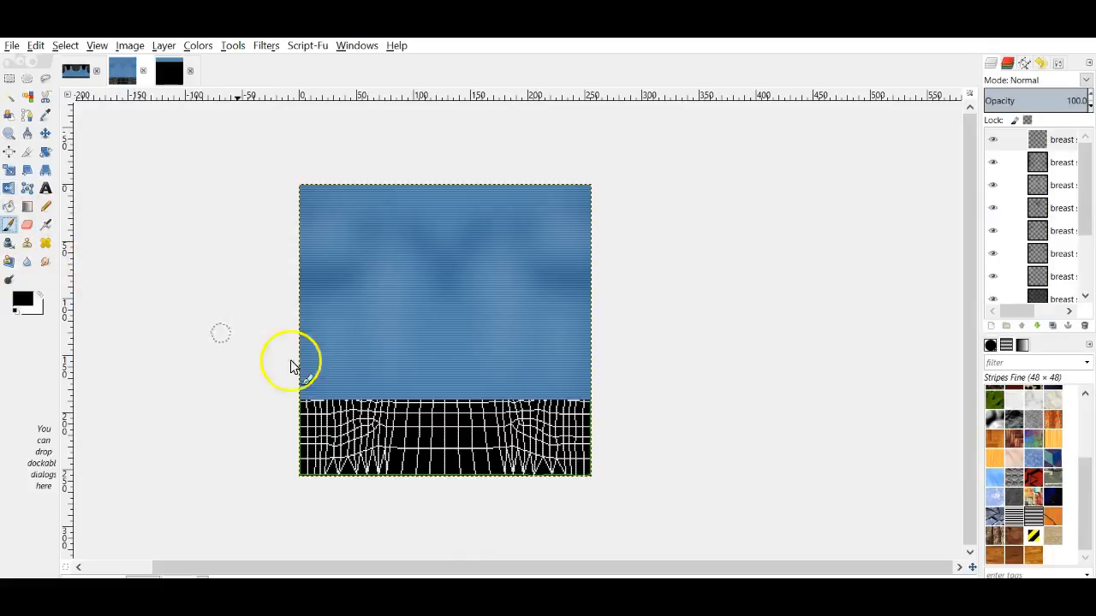
left_click(1041, 64)
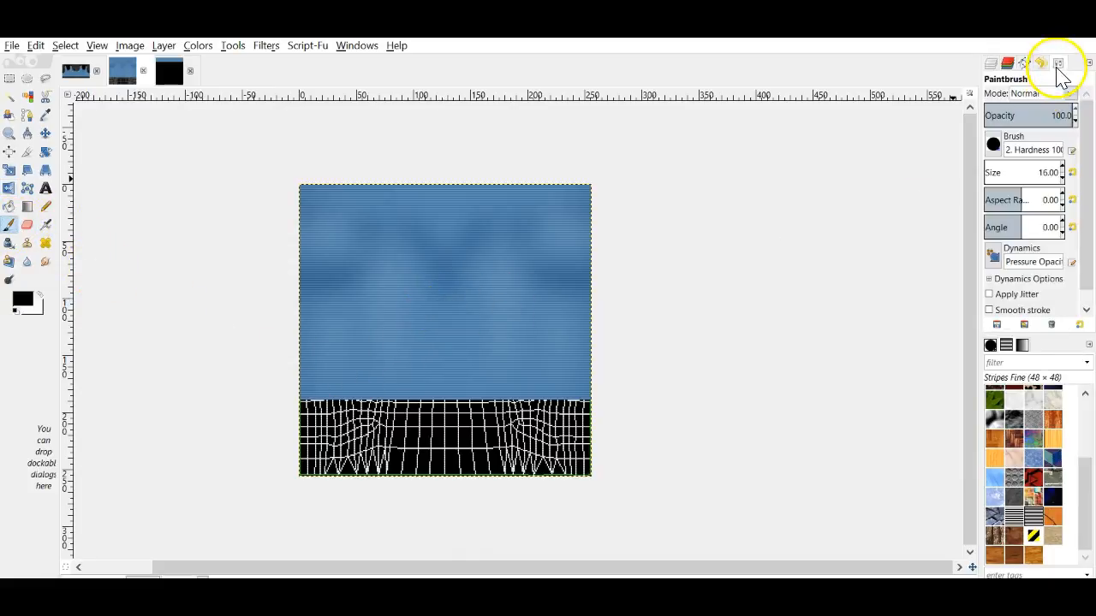
left_click(1061, 168)
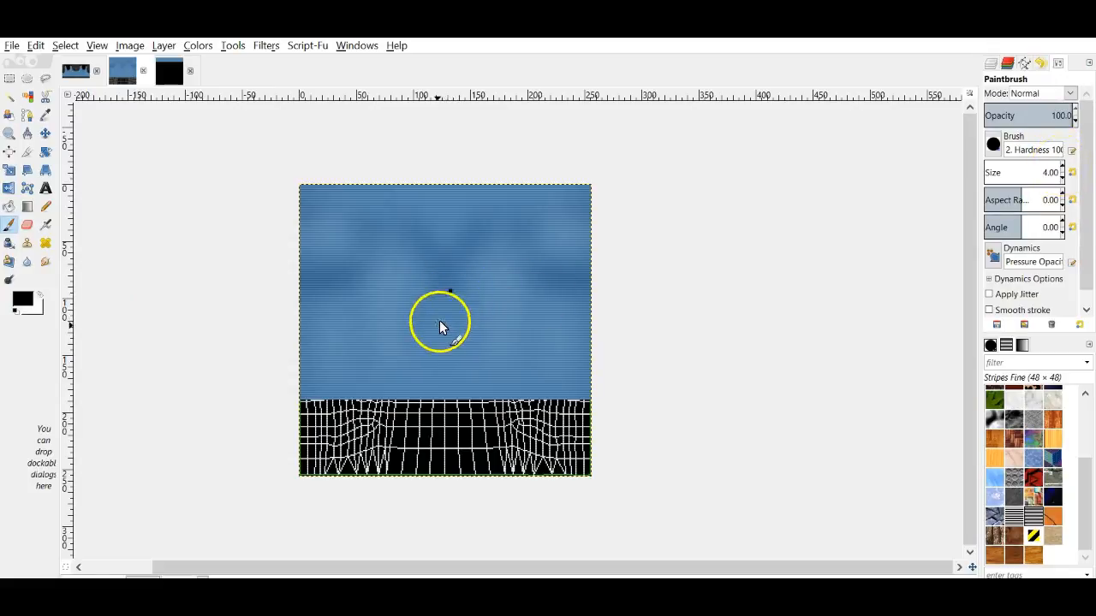
left_click(442, 431, "shift")
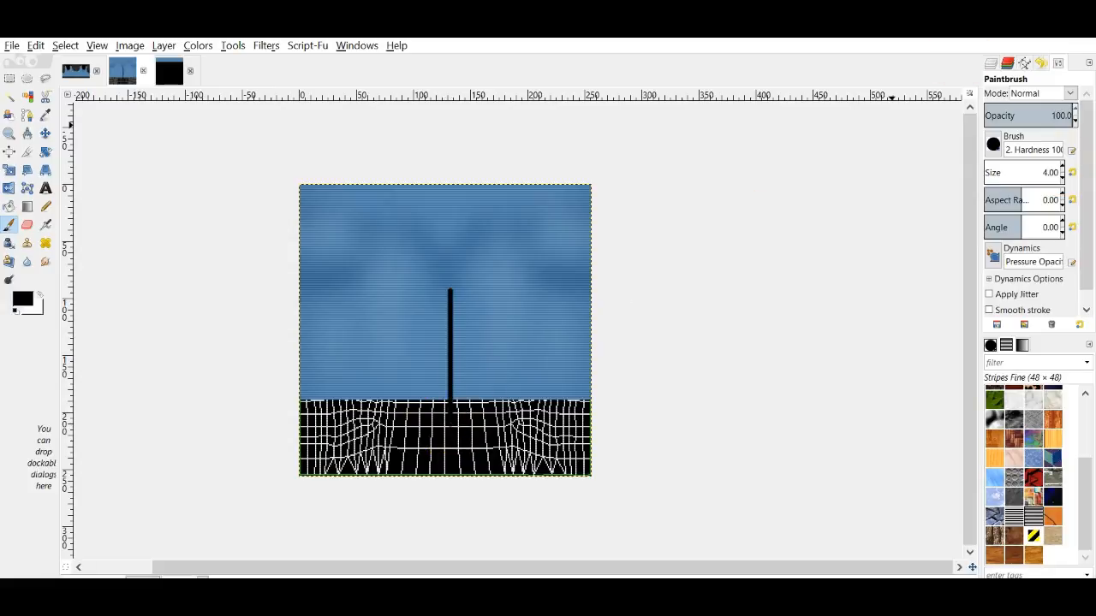
Step: Apply Gaussian Blur twice to soften the vertical line
left_click(992, 63)
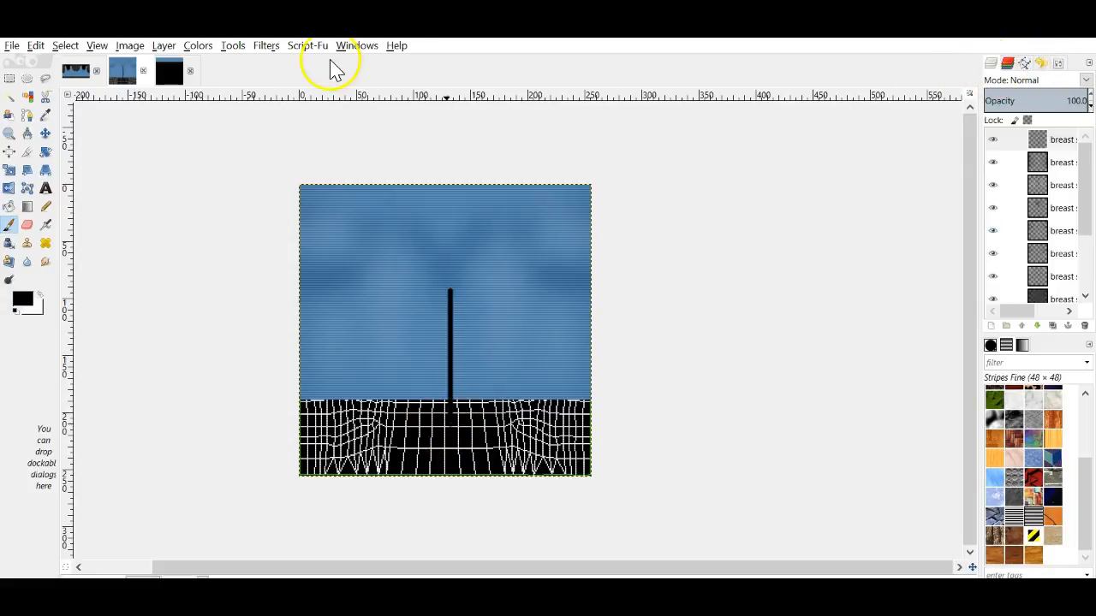
left_click(270, 47)
left_click(283, 65)
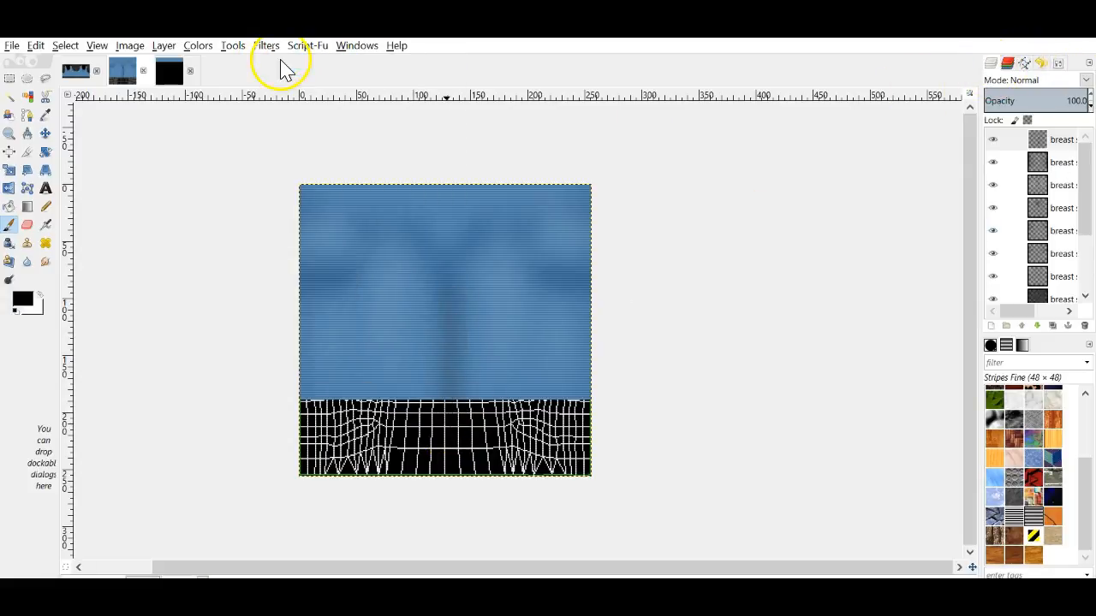
left_click(266, 46)
left_click(274, 66)
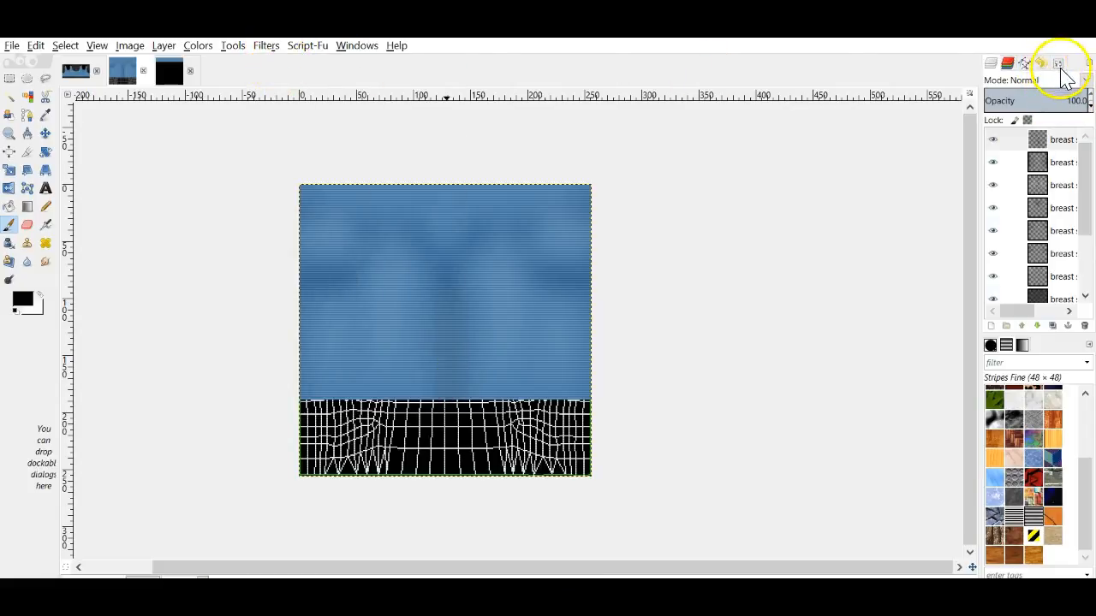
Step: Set the line layer to Overlay at 67% opacity and export over the class skirt file
left_click(1086, 81)
left_click(1047, 274)
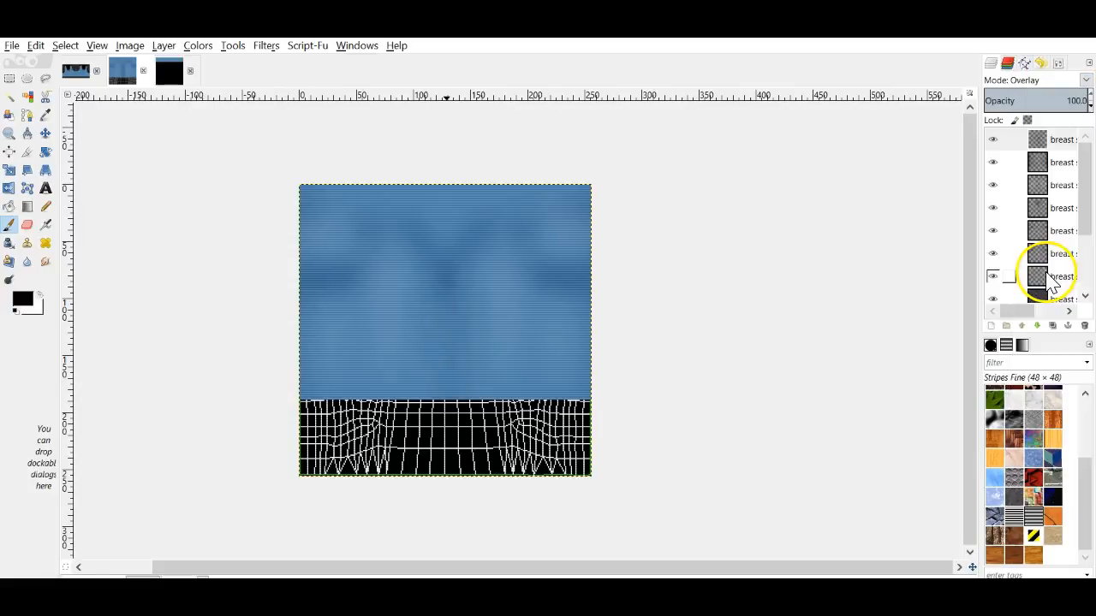
left_click(1091, 104)
left_click(12, 46)
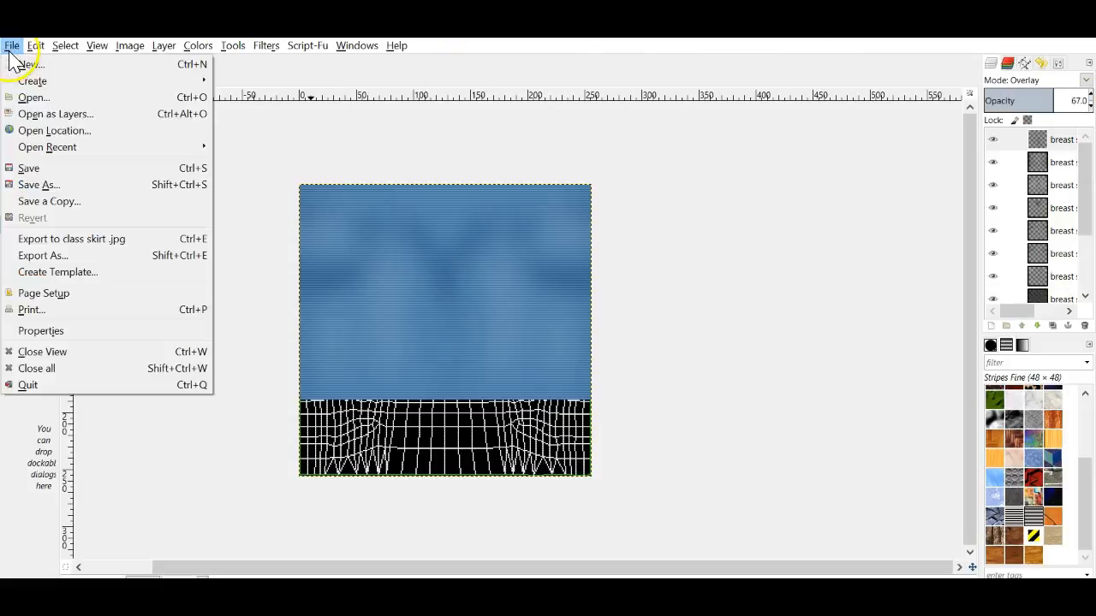
left_click(89, 238)
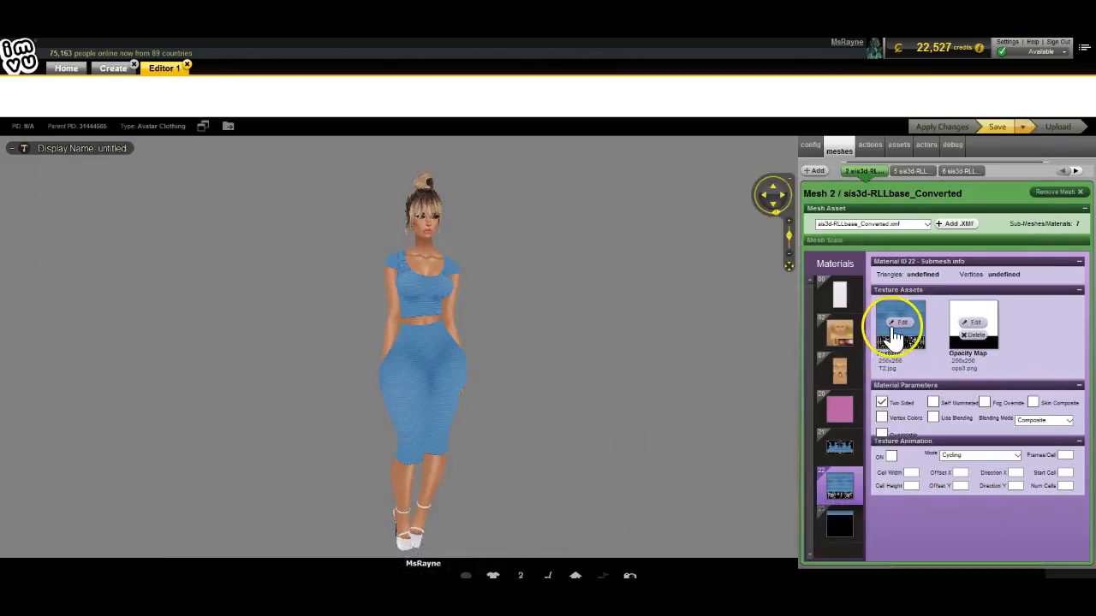
Step: Reload the updated class skirt texture, apply it, and turn the avatar to inspect back and front
left_click(893, 325)
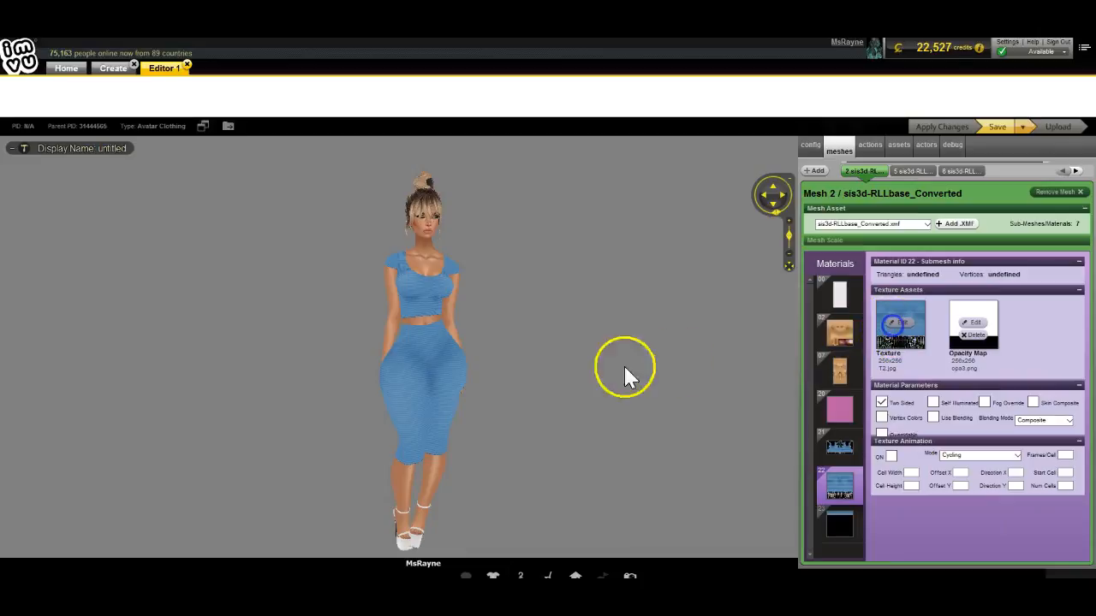
scroll(519, 301, "down", 2)
scroll(531, 311, "up", 2)
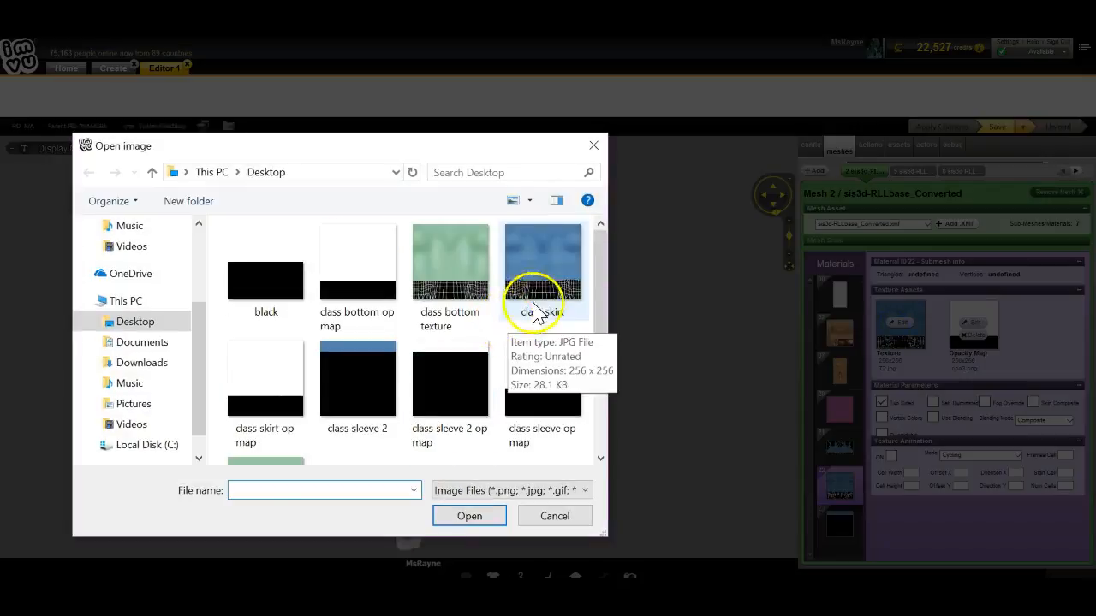
double_click(534, 310)
left_click(942, 127)
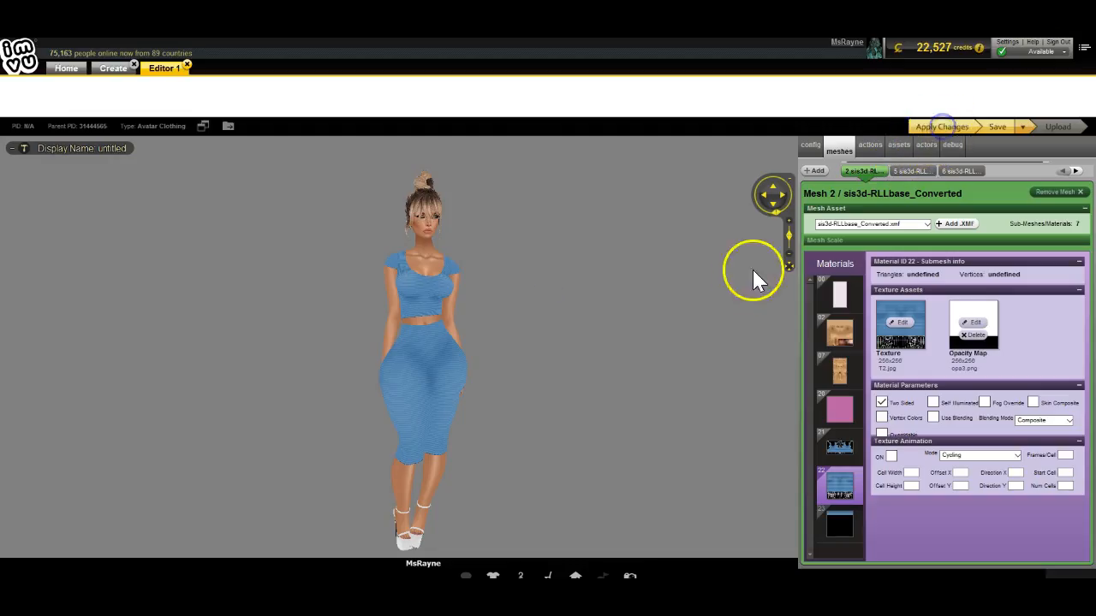
scroll(659, 364, "up", 5)
left_click_drag(658, 363, 700, 355)
scroll(700, 359, "down", 5)
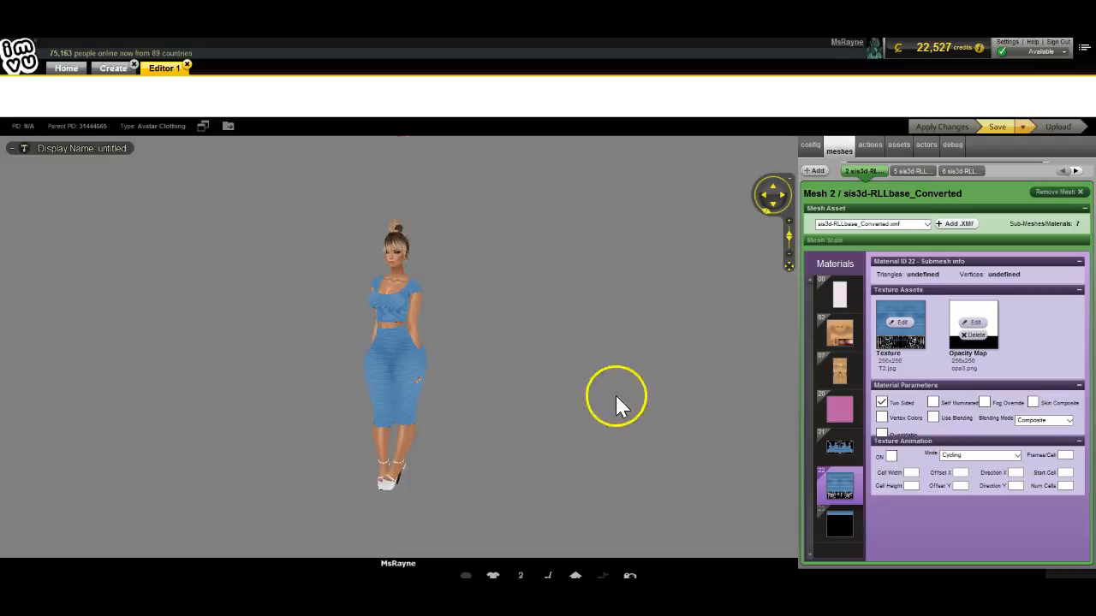
scroll(524, 450, "up", 5)
left_click_drag(526, 449, 541, 455)
scroll(533, 455, "down", 3)
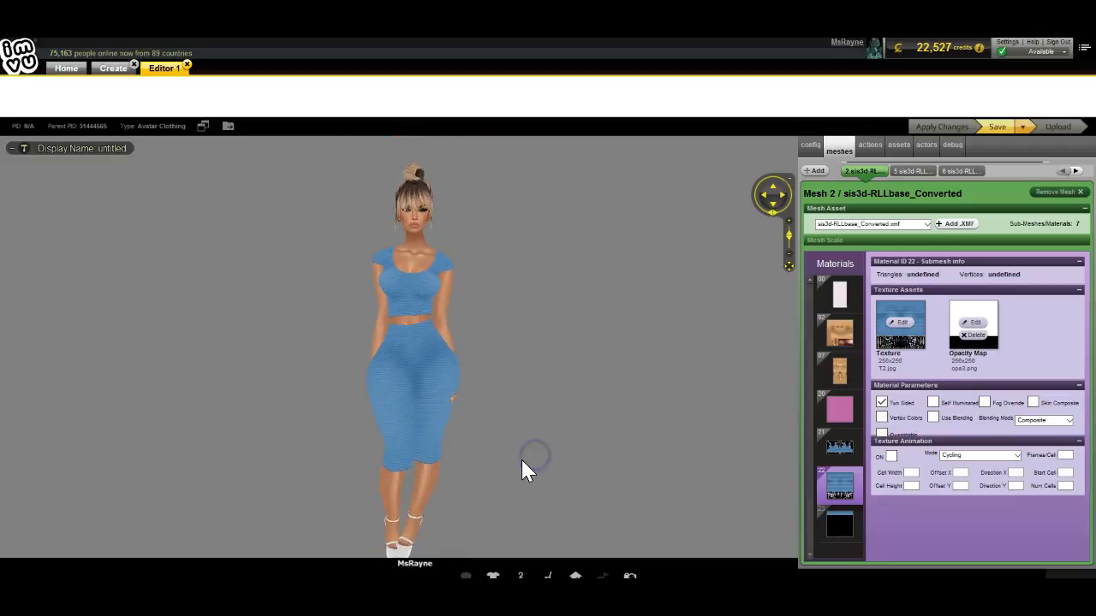